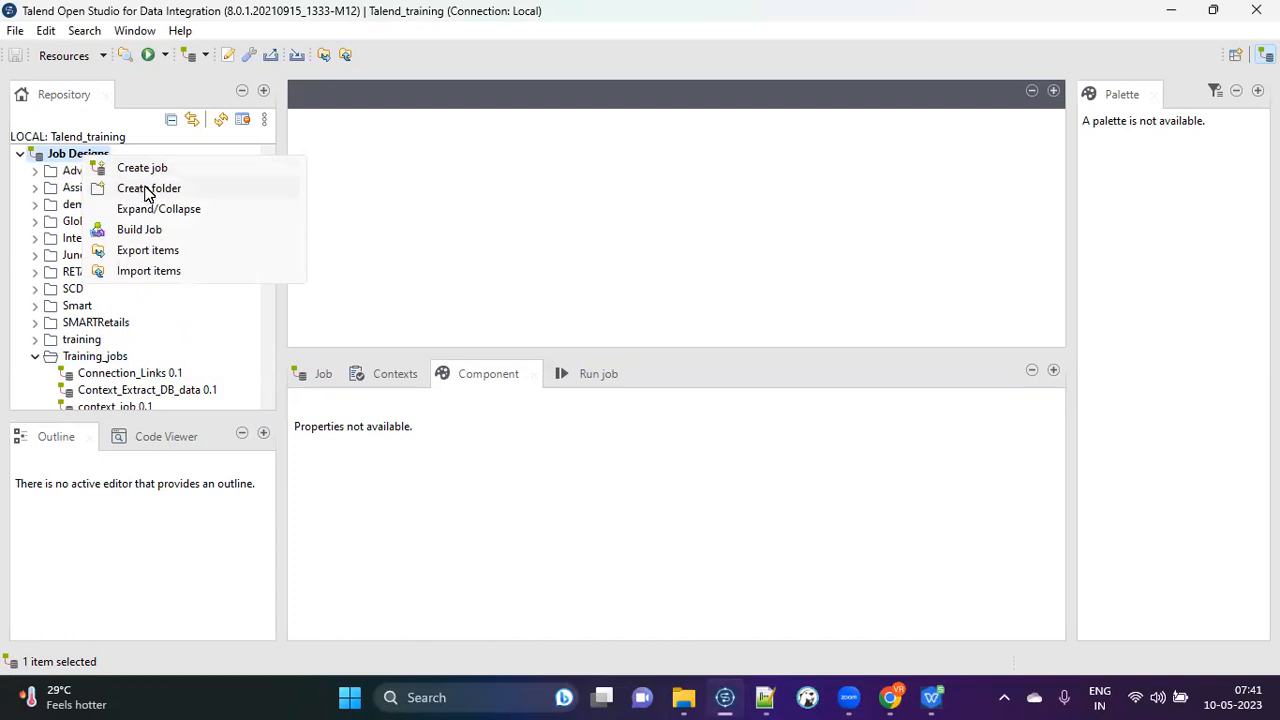
left_click(148, 190)
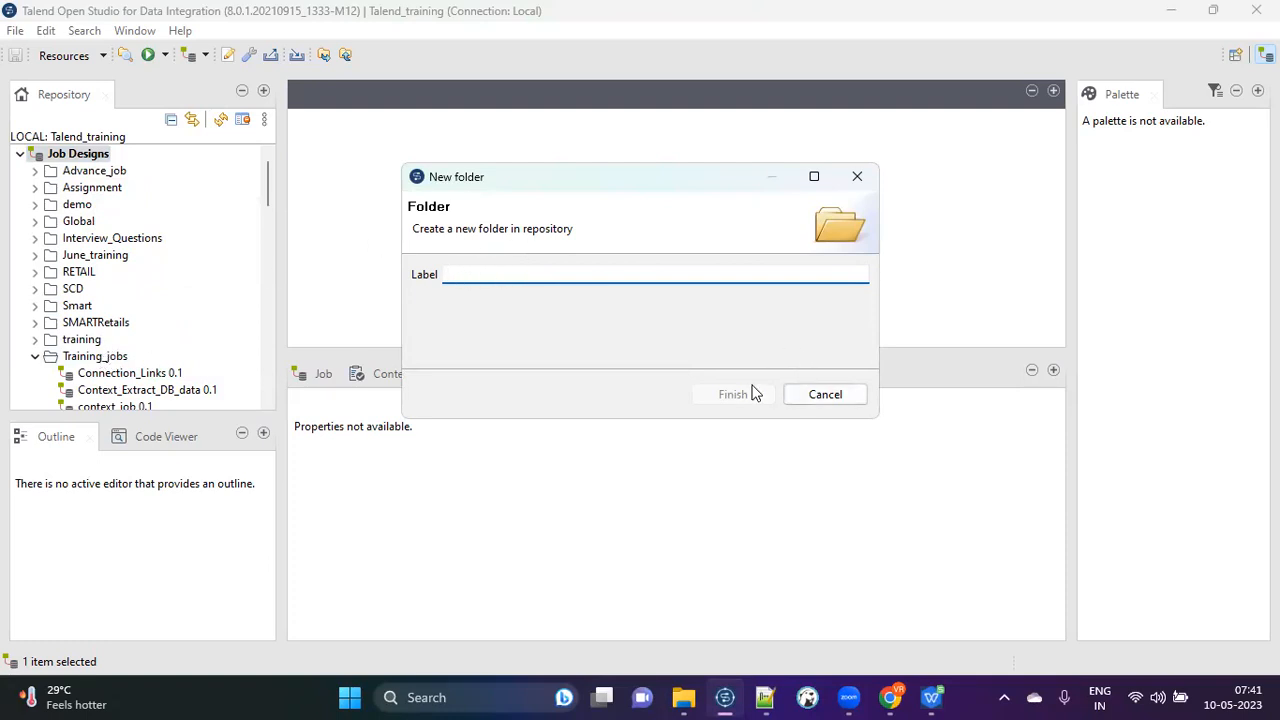
left_click(824, 395)
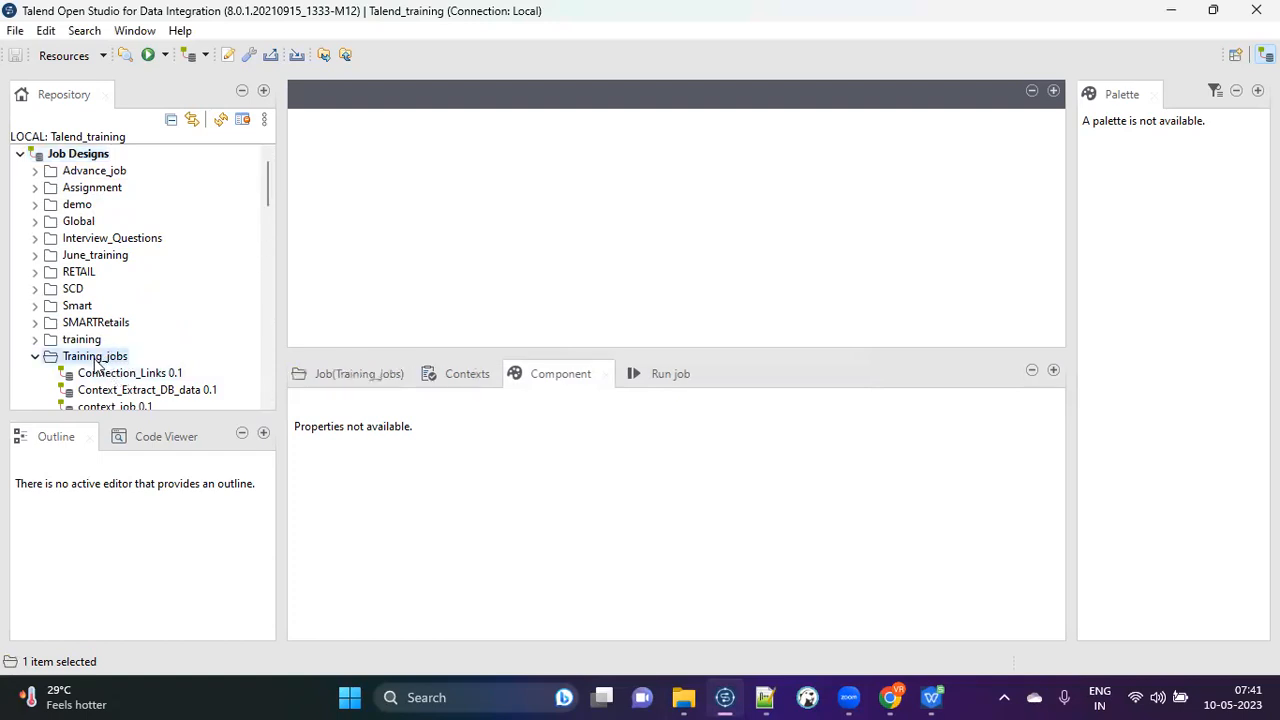
scroll(137, 314, "down", 1)
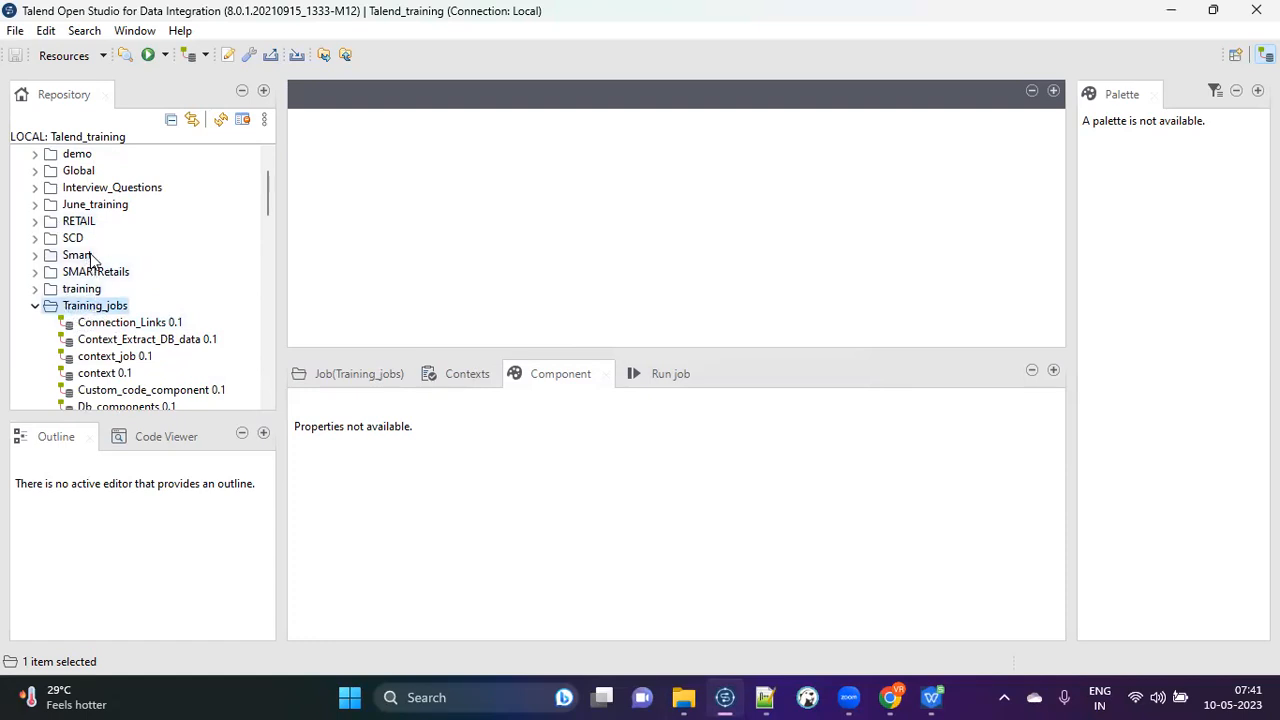
right_click(88, 311)
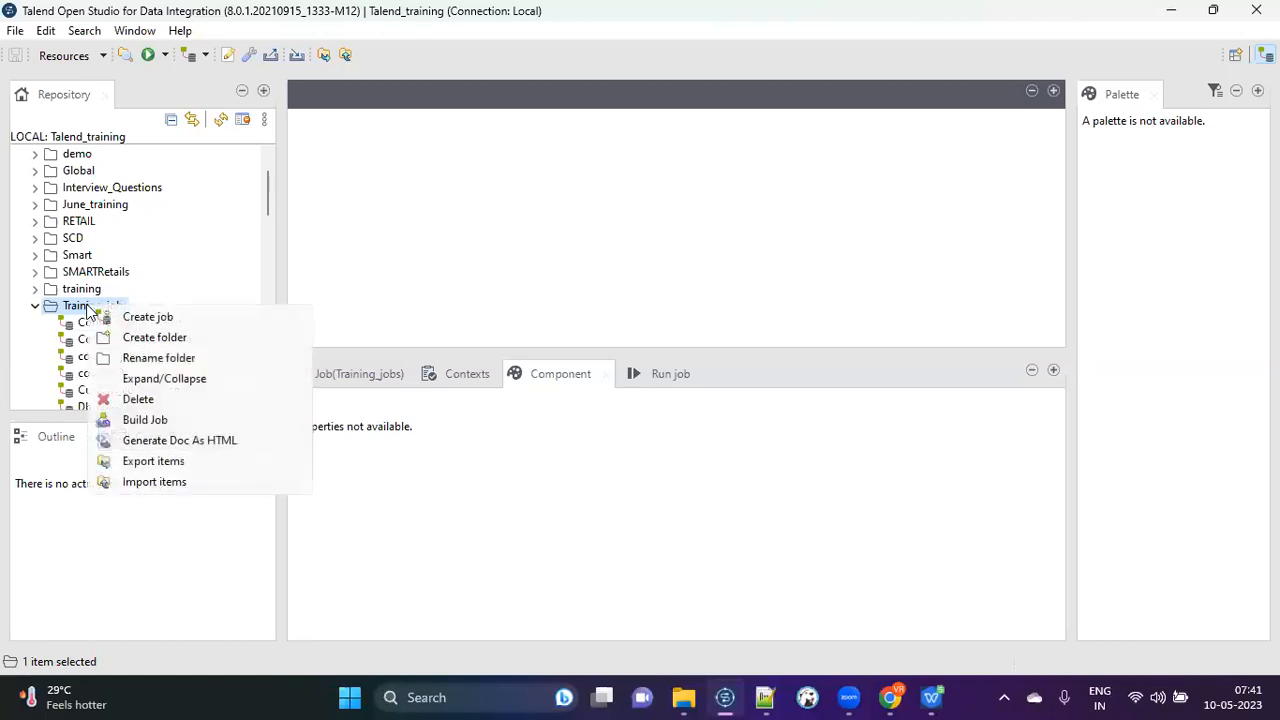
left_click(147, 318)
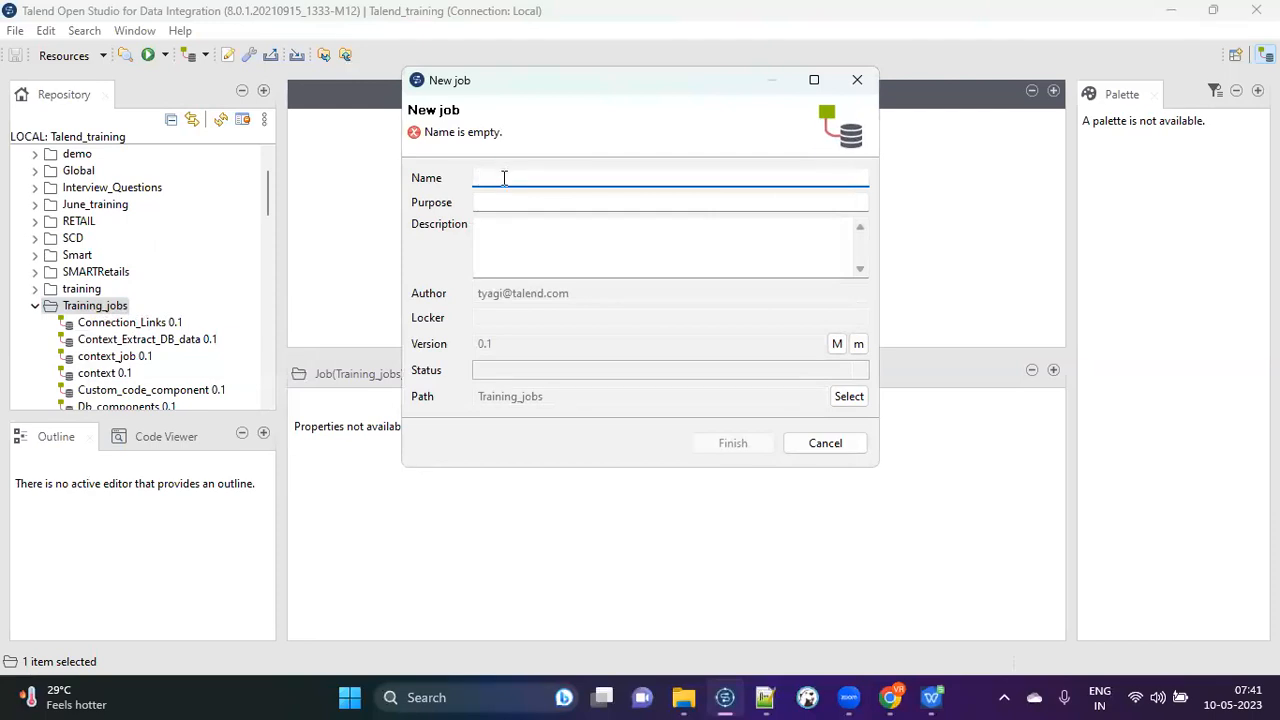
left_click(820, 443)
Start a new job in the Training_jobs folder and enter Extract_data_from_file as its name.
scroll(140, 338, "down", 1)
scroll(140, 338, "down", 1)
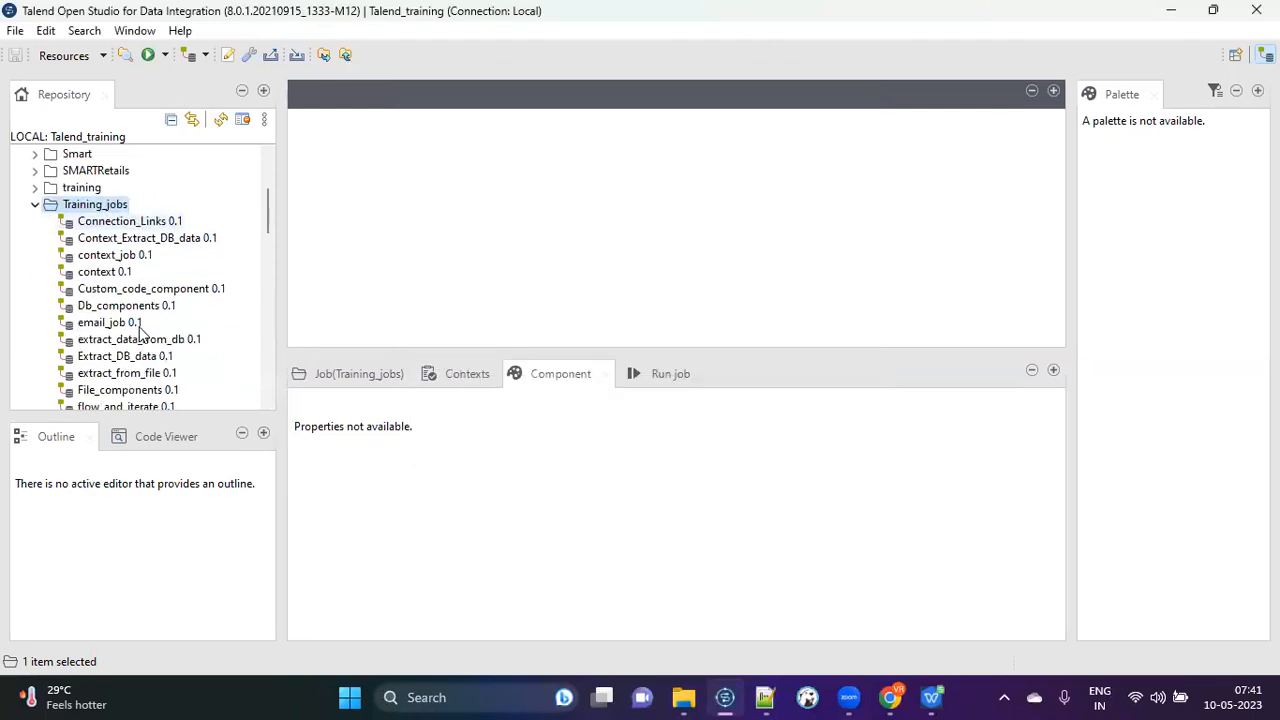
right_click(98, 208)
left_click(150, 216)
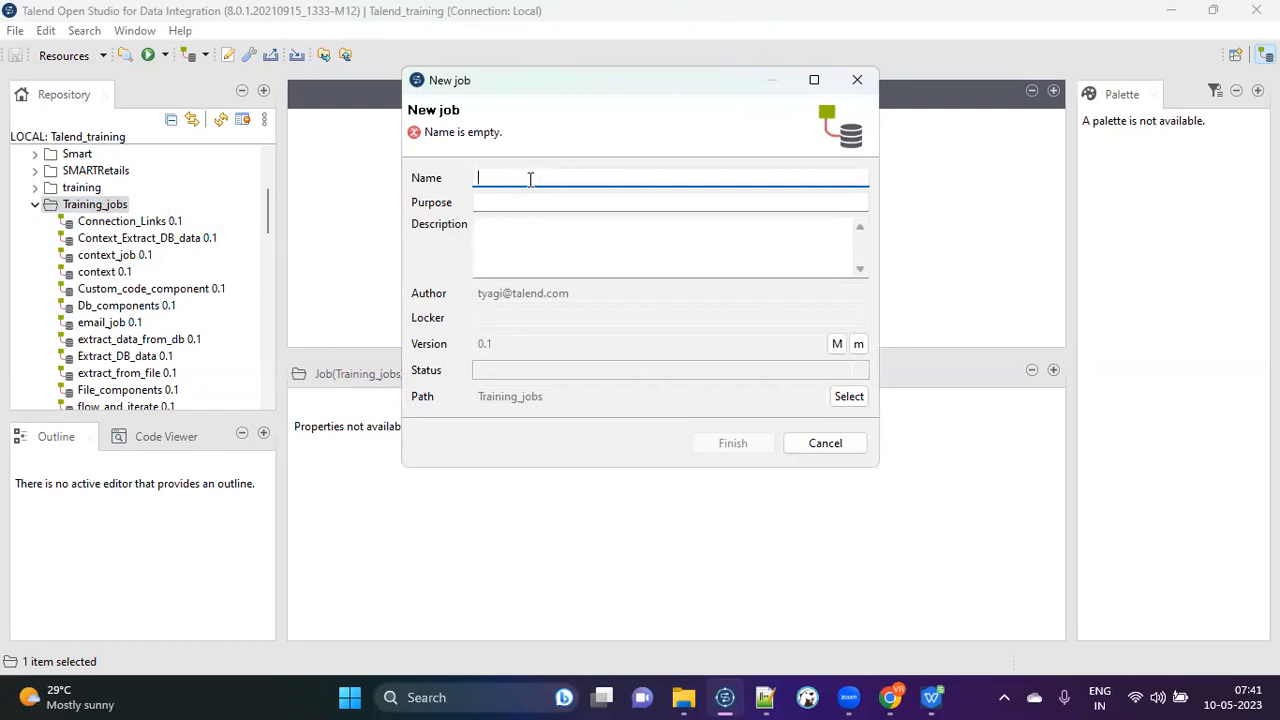
type("e")
key("BackSpace")
type("Extract_data")
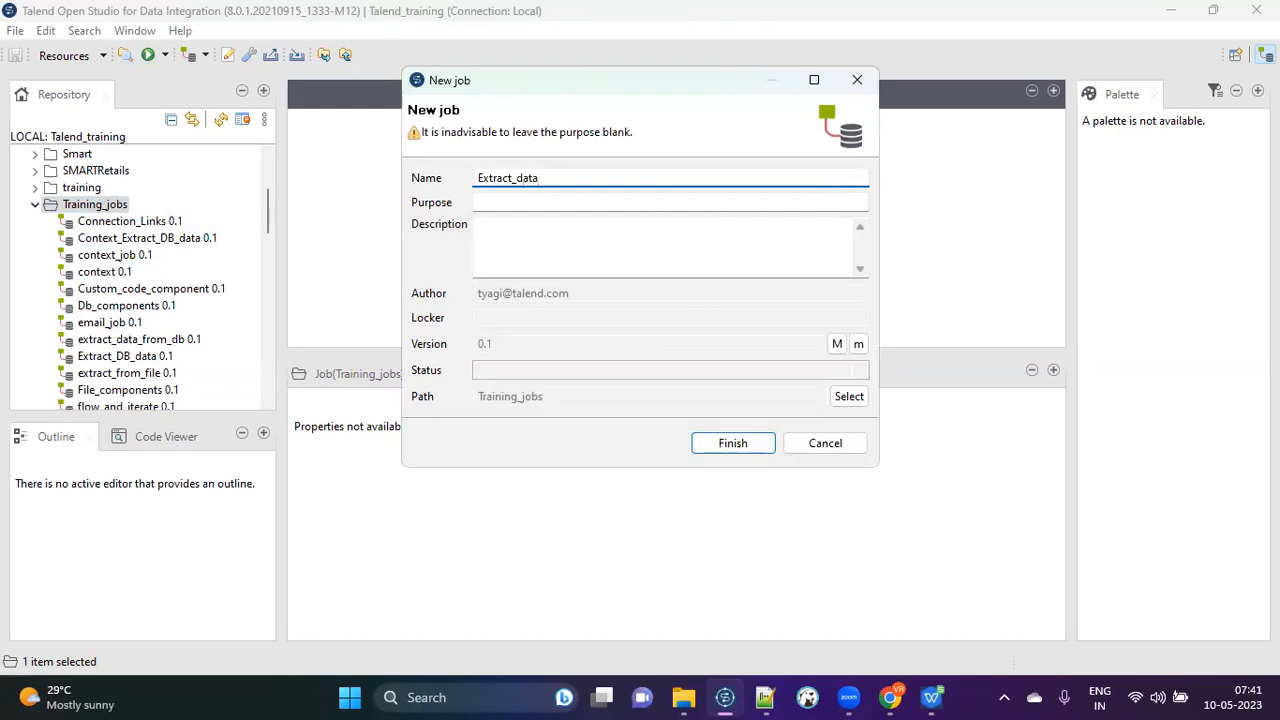
type("_from_file")
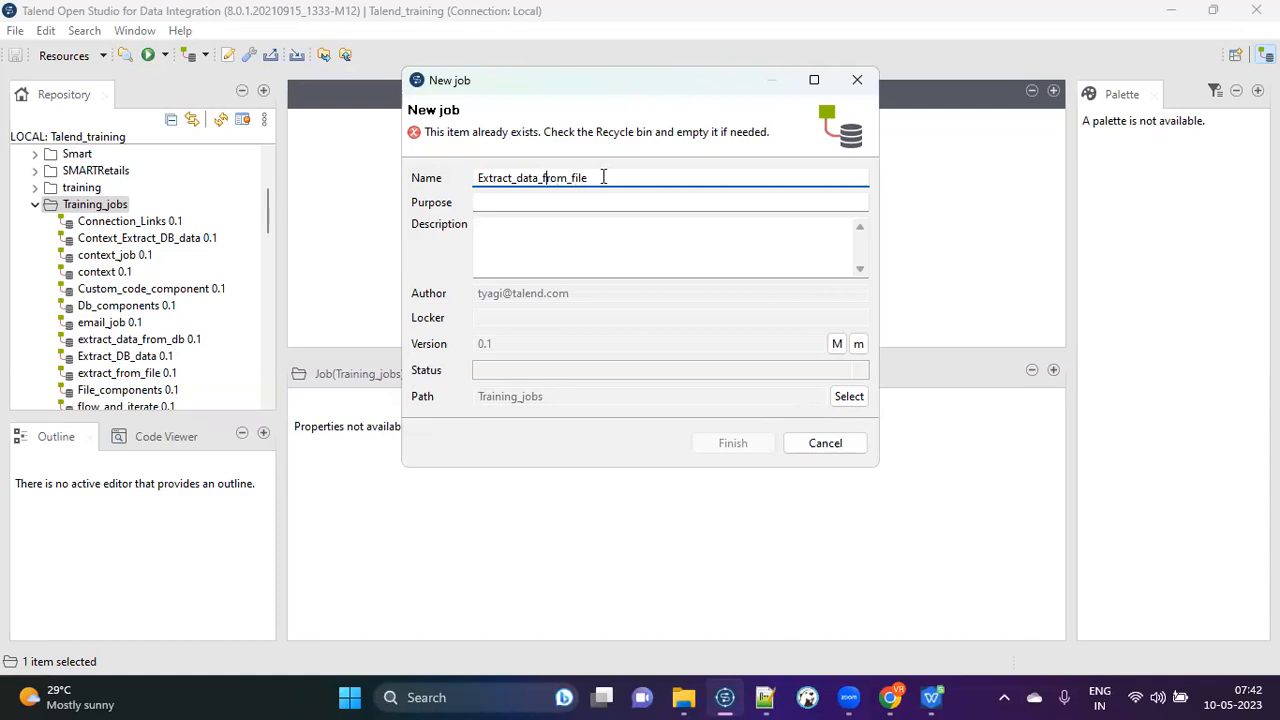
Try Extract_the_data_from_file as the job name, and remove the added "the_" from it.
type("the_")
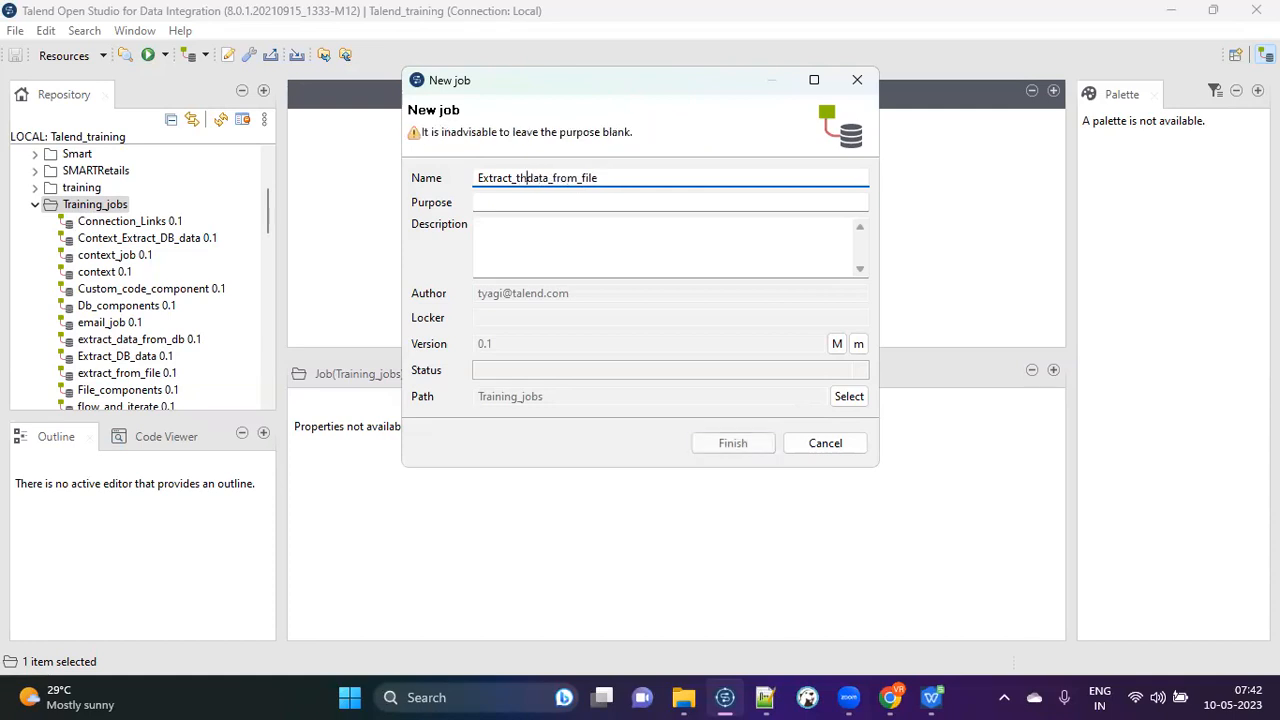
left_click(638, 178)
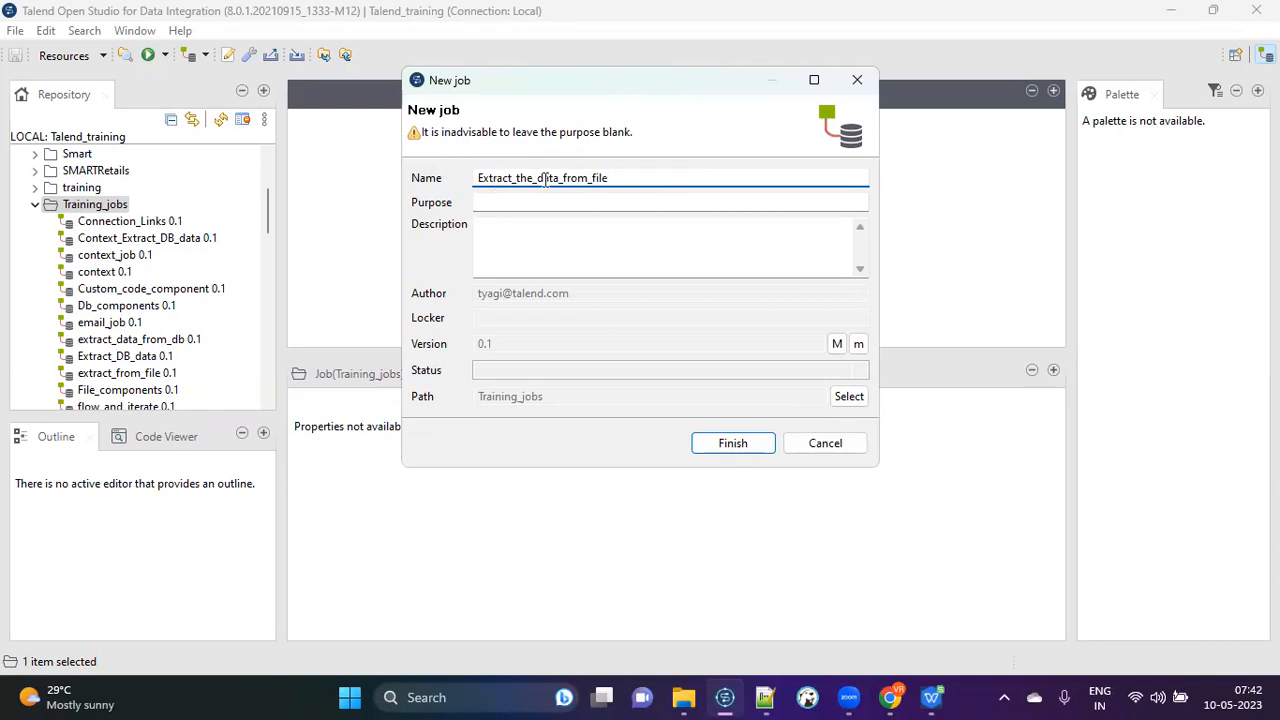
key("BackSpace")
key("BackSpace")
key("BackSpace")
key("BackSpace")
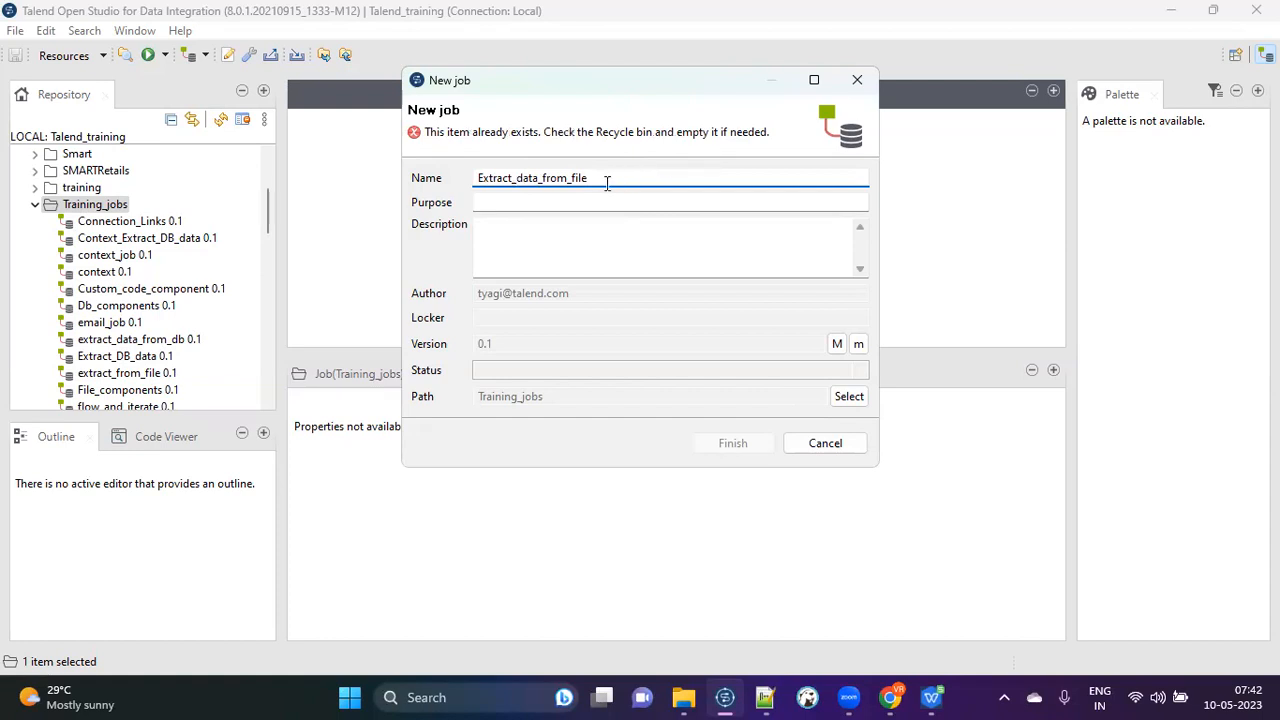
Create the job as Extract_data_from_file1 with purpose and description left blank, and enlarge the design area.
type("1")
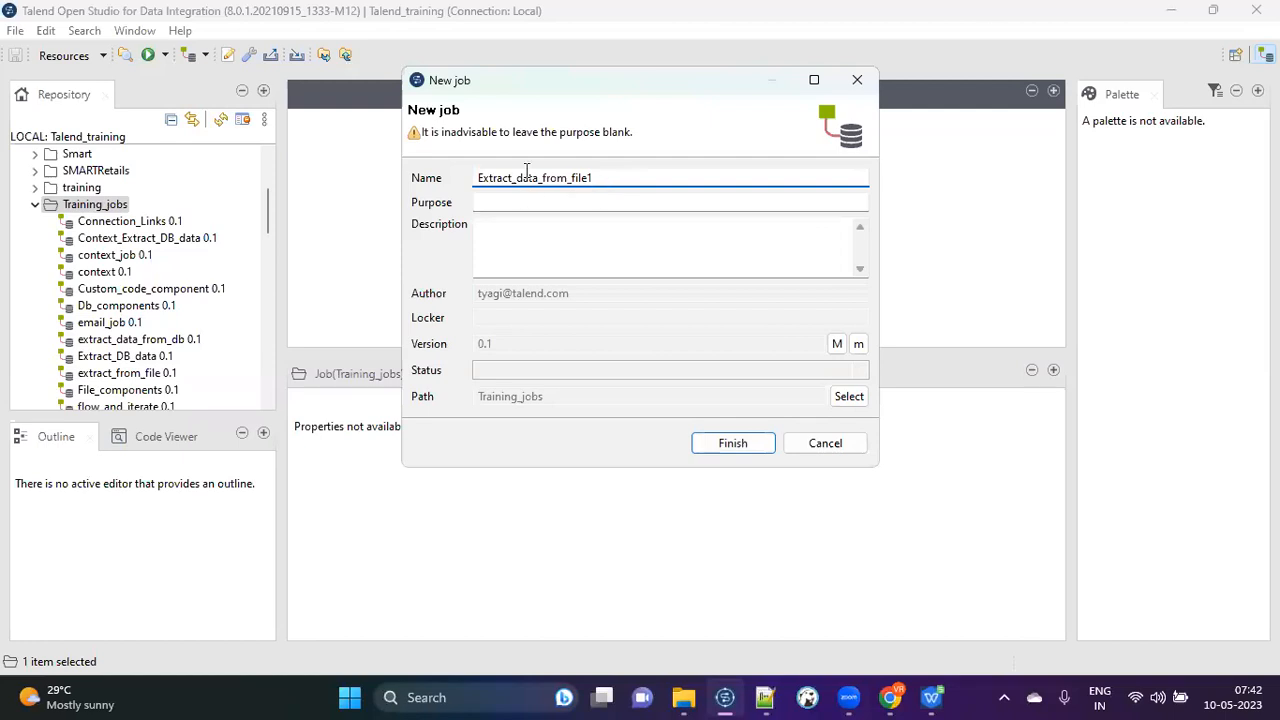
left_click(517, 205)
left_click(508, 234)
left_click(509, 200)
left_click(506, 224)
left_click(514, 201)
left_click(511, 225)
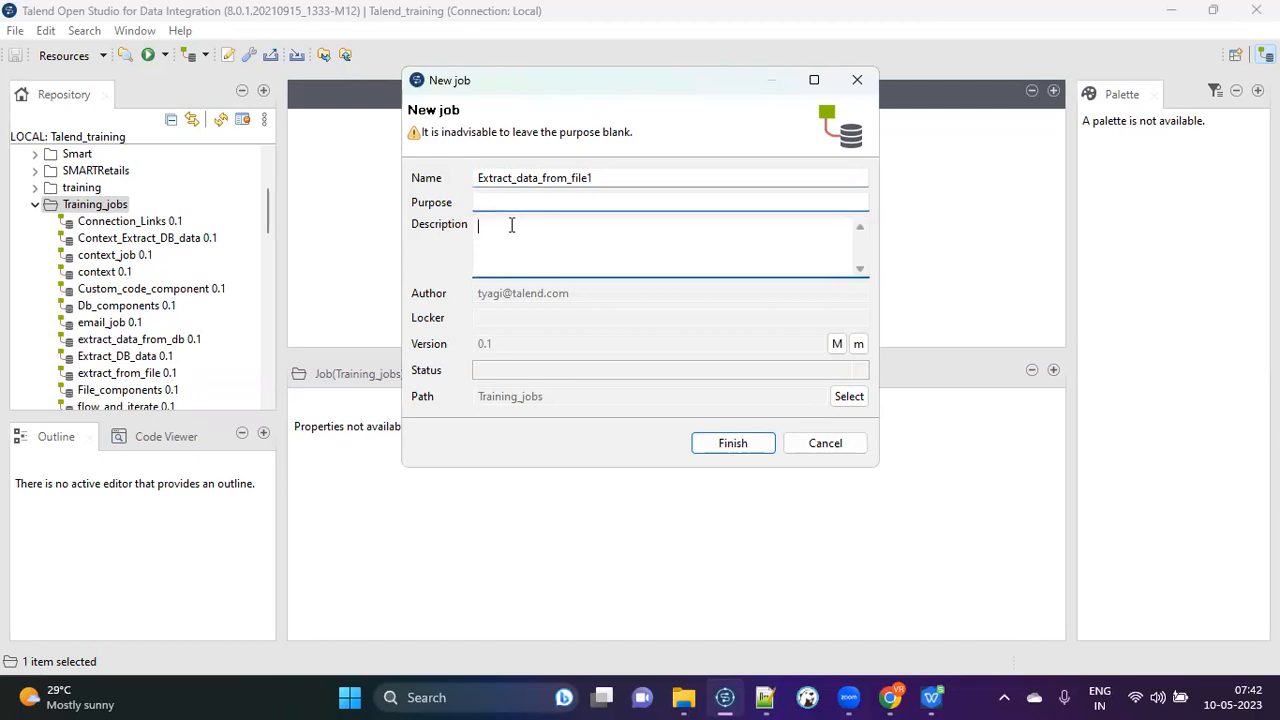
left_click(515, 200)
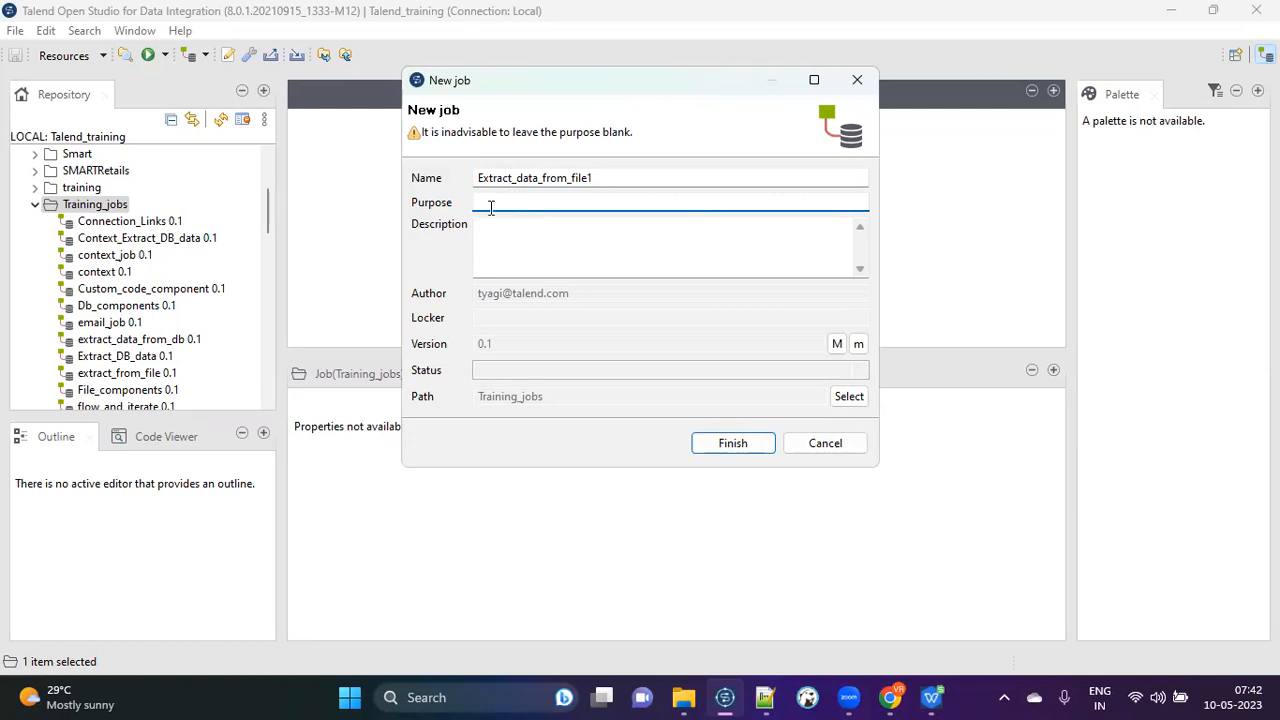
left_click(740, 443)
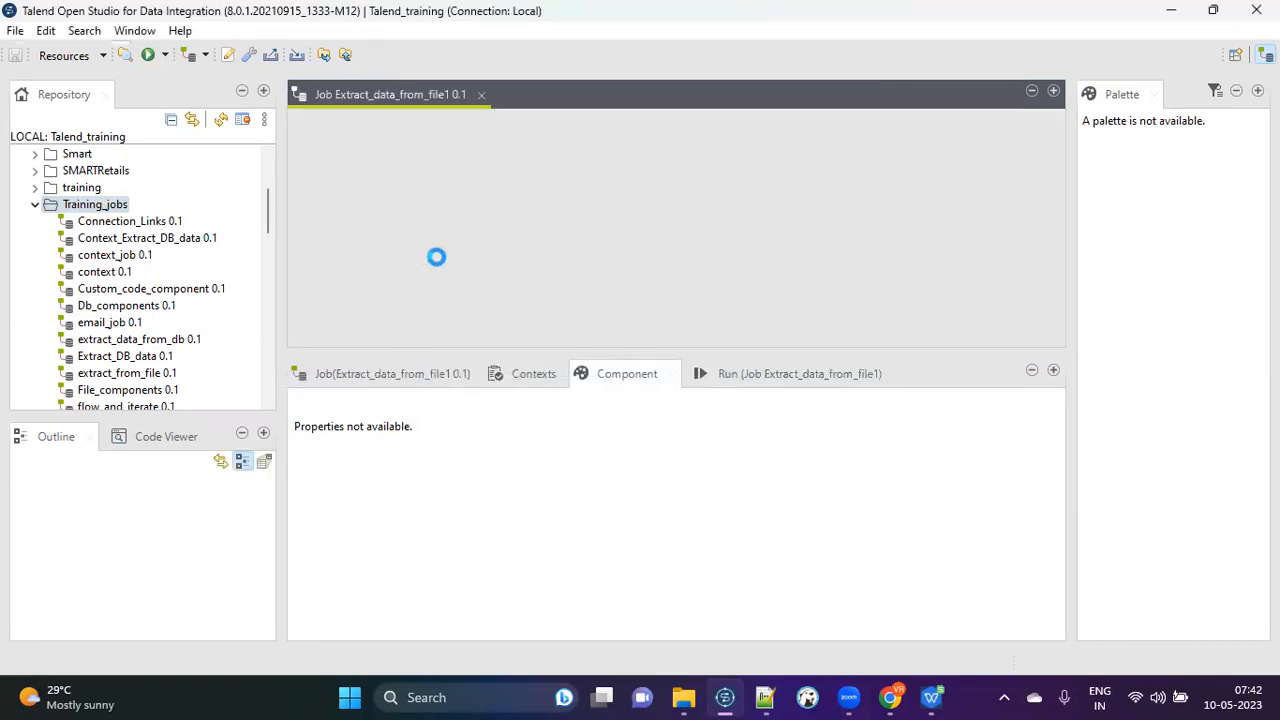
left_click_drag(578, 350, 581, 393)
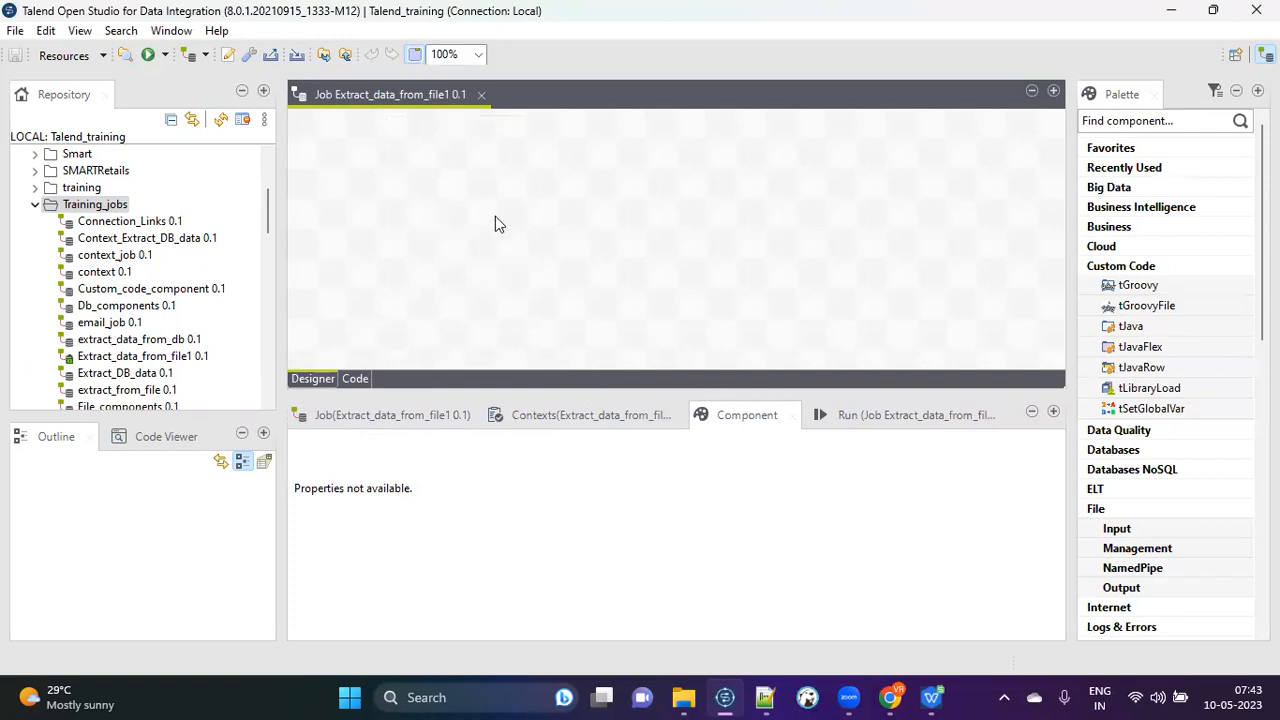
Examine the source data in Employee.txt in Notepad++ and in Sheet1 of Employee.xlsx in WPS Office.
left_click(765, 697)
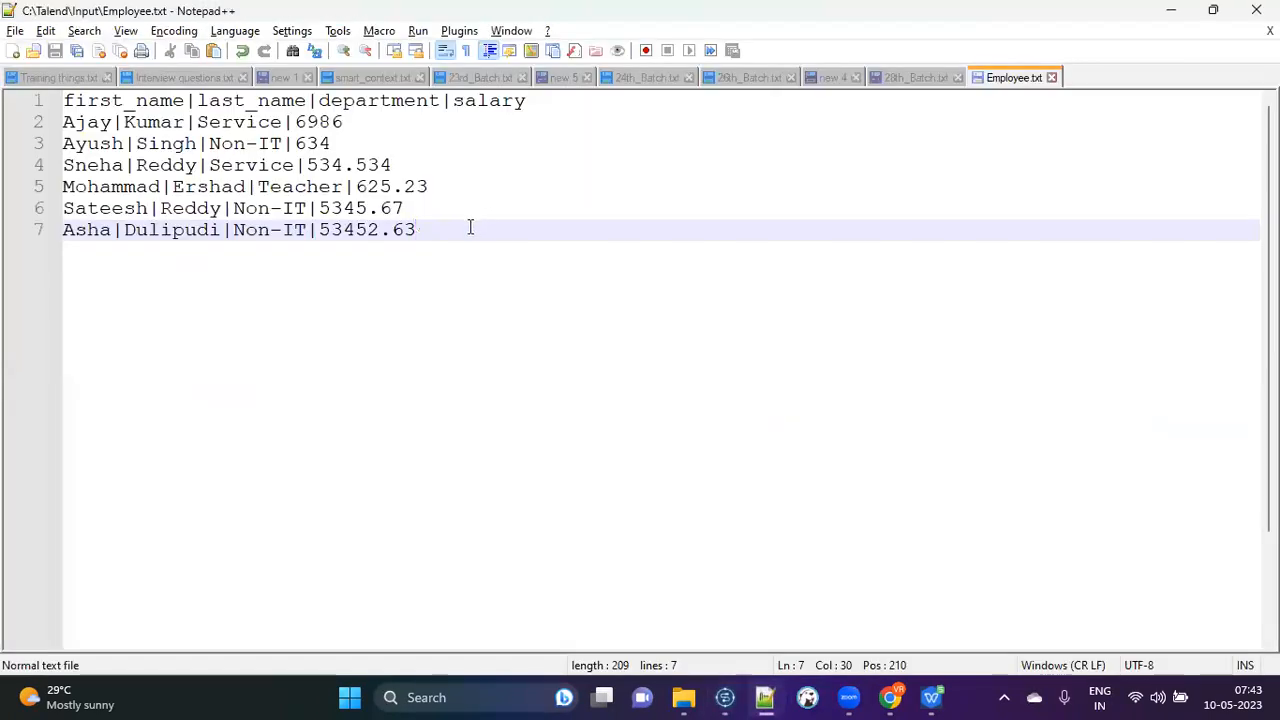
left_click(931, 697)
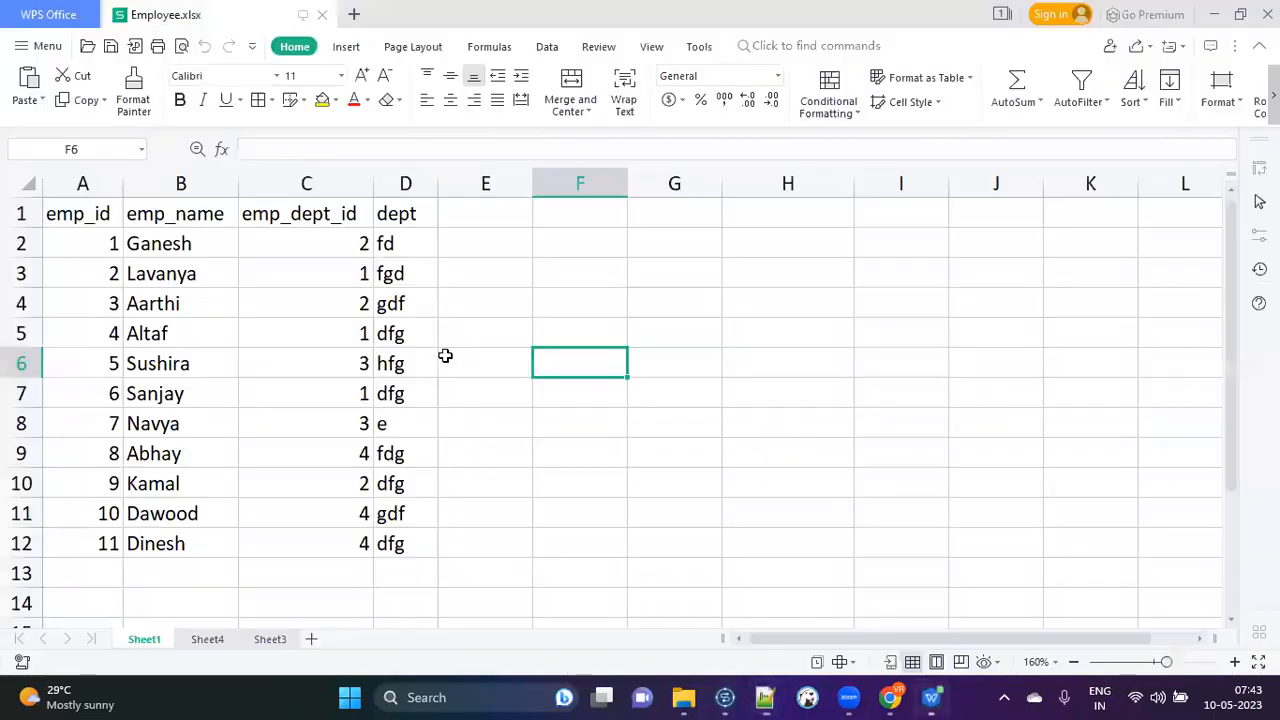
left_click(306, 353)
left_click_drag(80, 214, 397, 543)
left_click(544, 471)
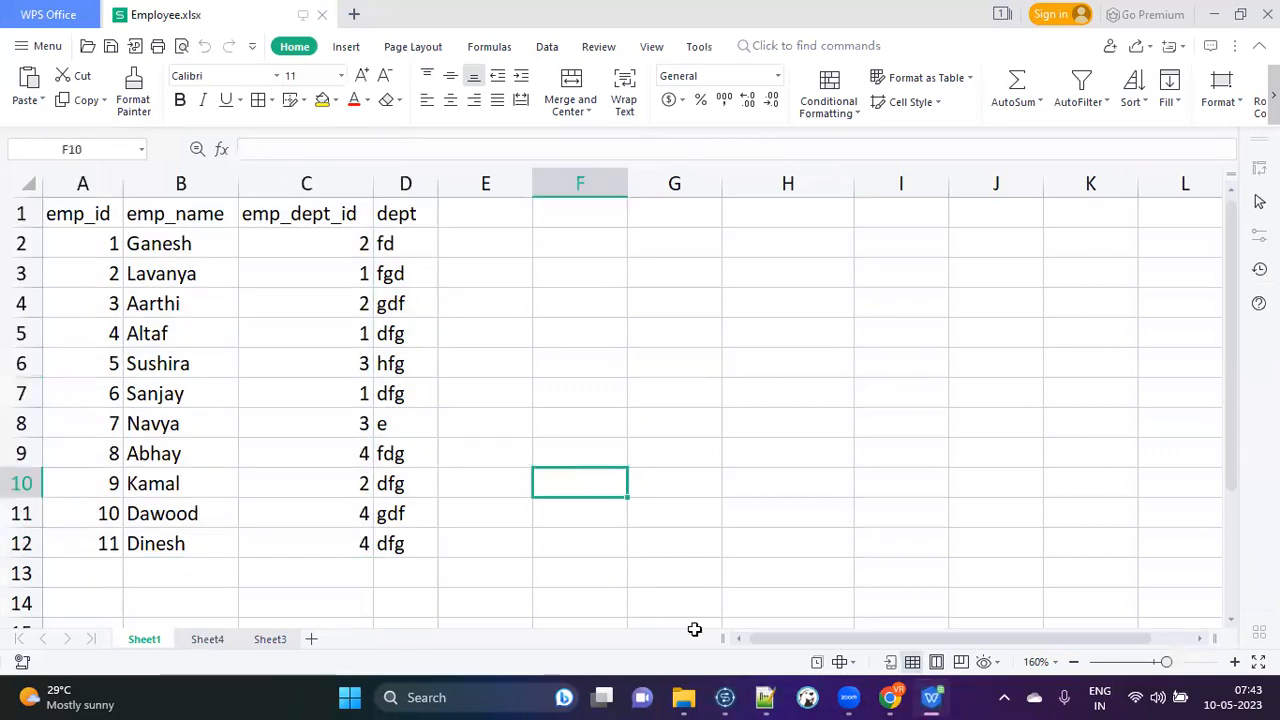
Switch to 28th_Batch.txt in Notepad++ and add the line "Extract -> Transform -> Load" plus a blank line under the Assignment Day4: May 10 heading.
left_click(765, 697)
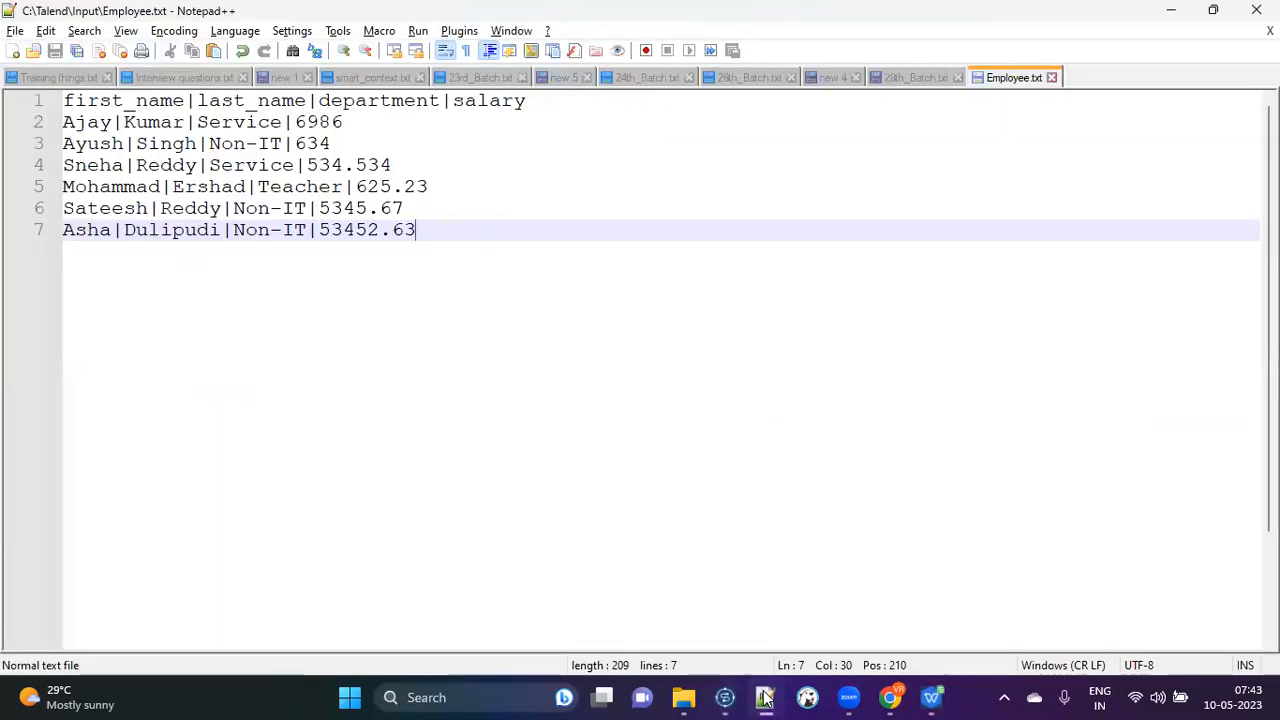
left_click(908, 77)
left_click(443, 532)
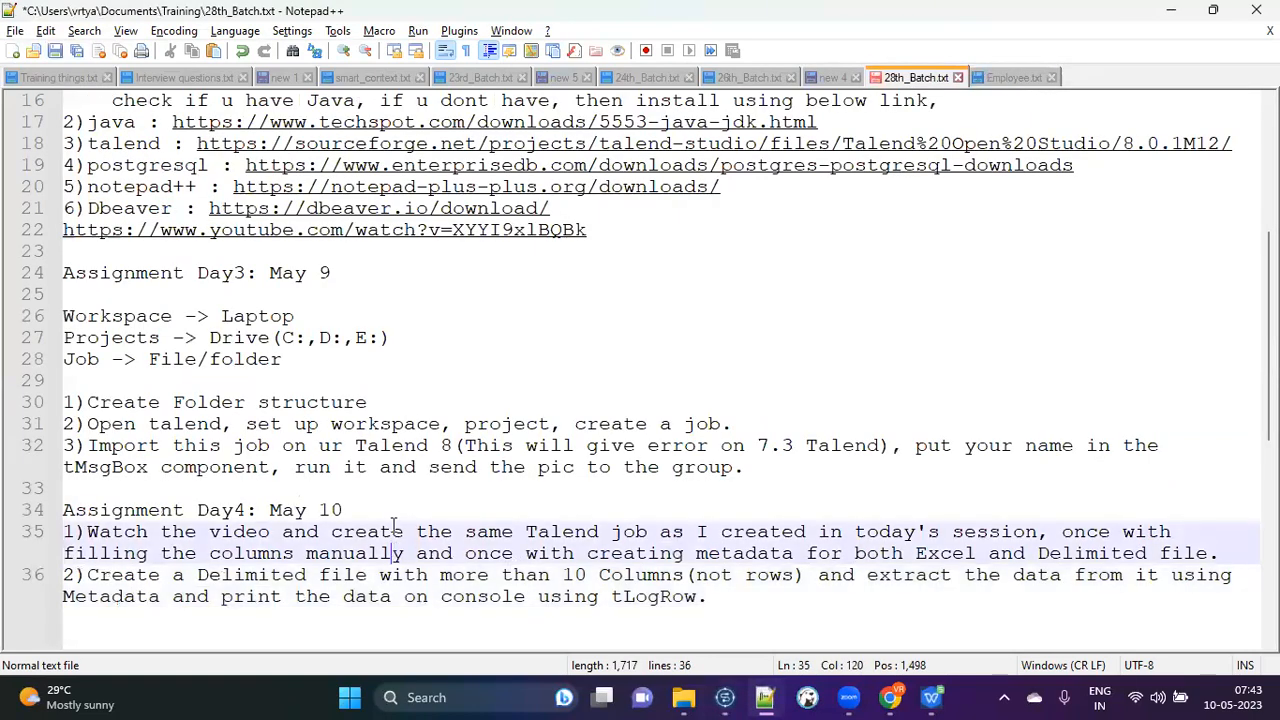
left_click(470, 500)
key("Return")
key("Return")
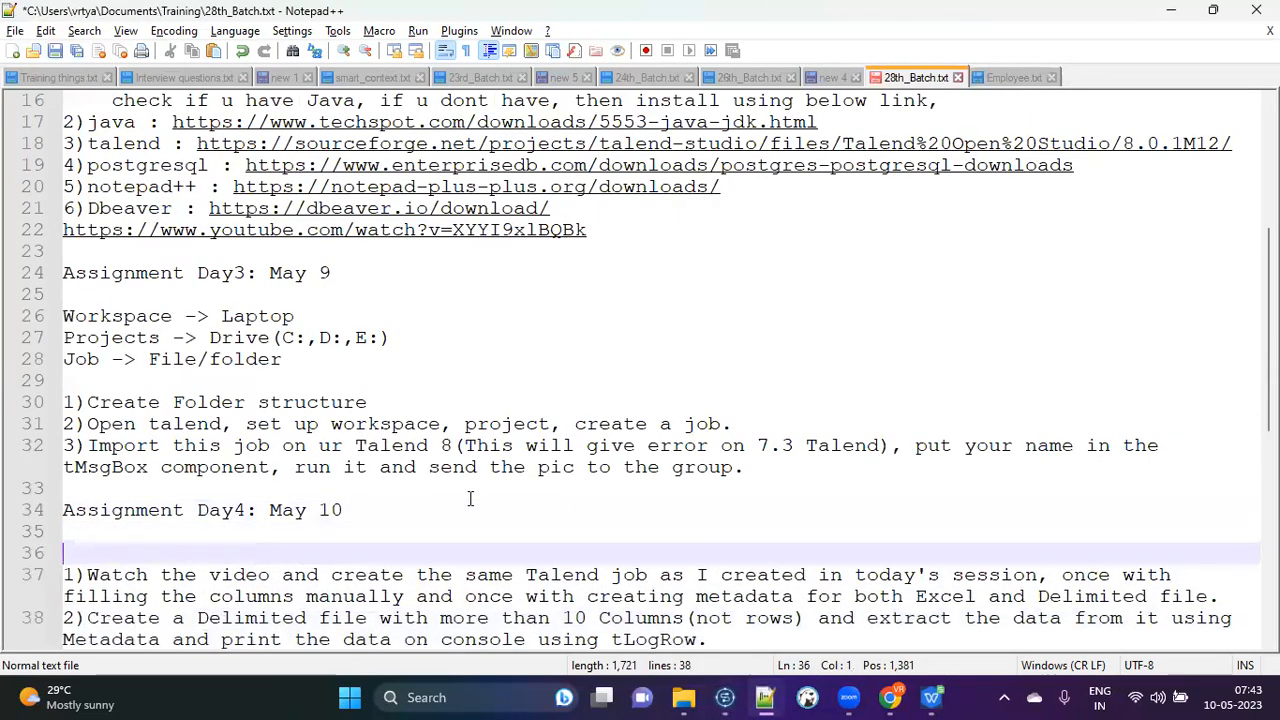
key("Up")
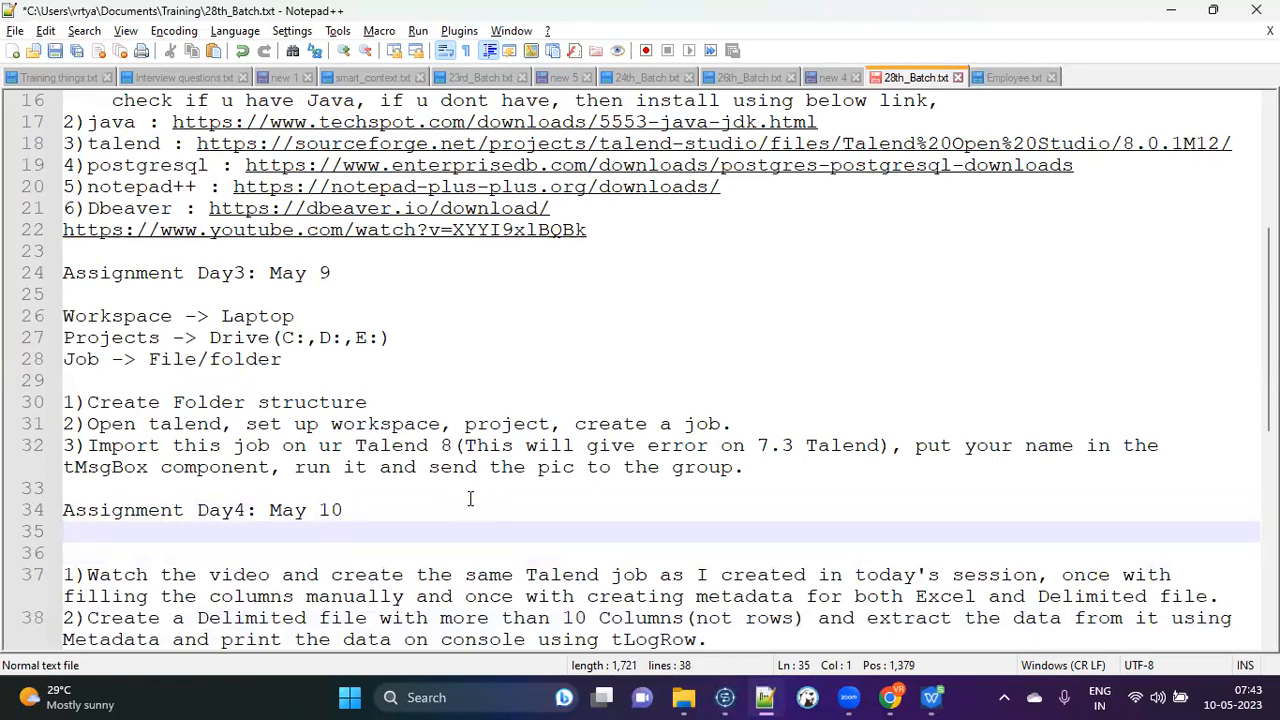
type("Extract ->")
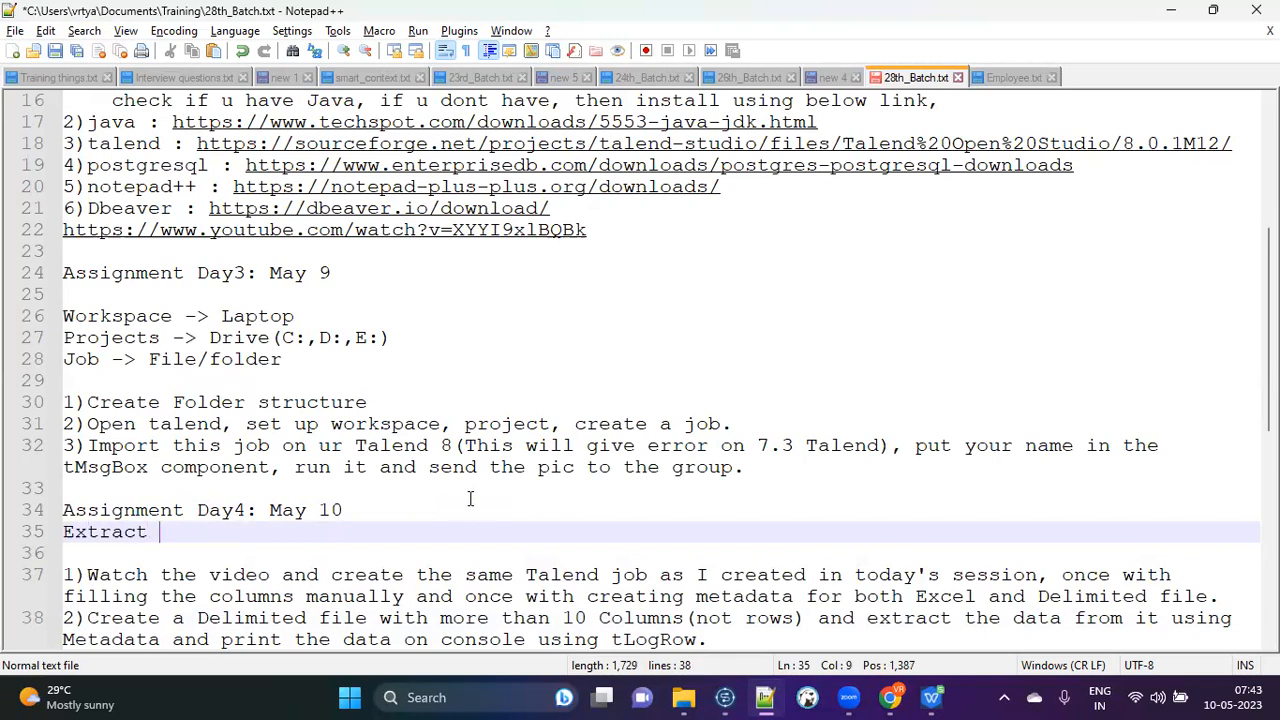
type(" Transfo")
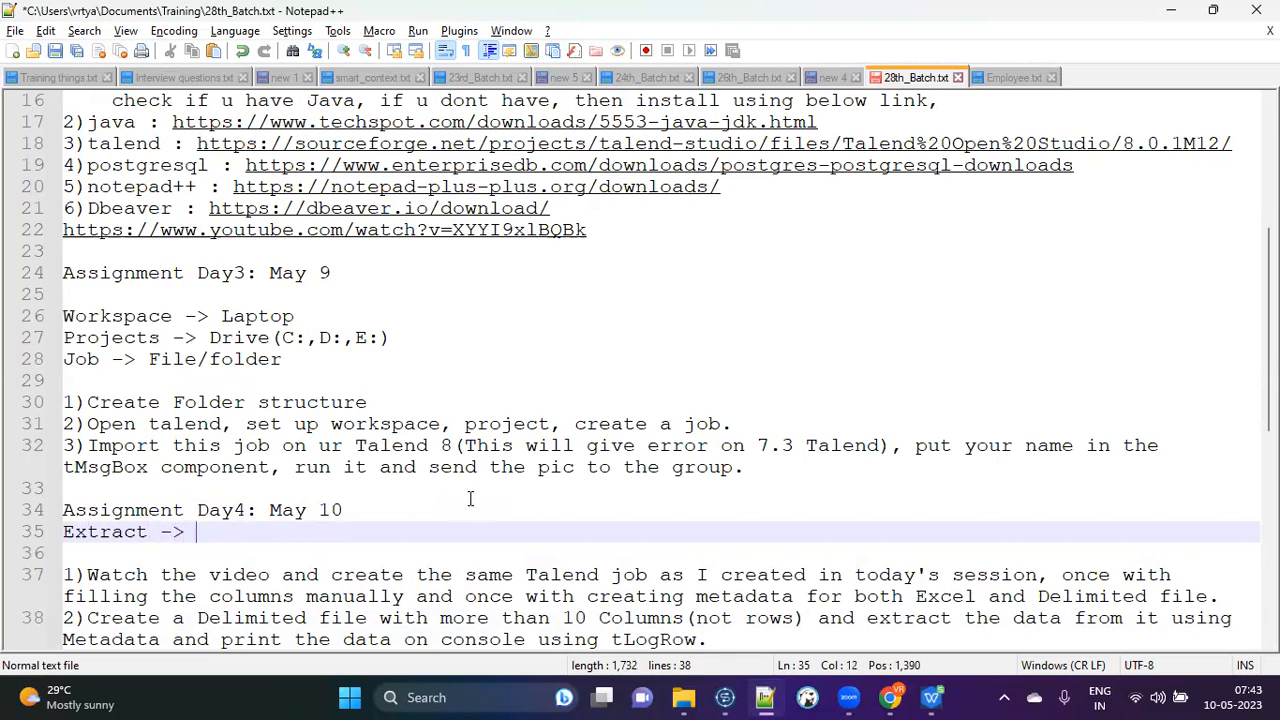
type("rm")
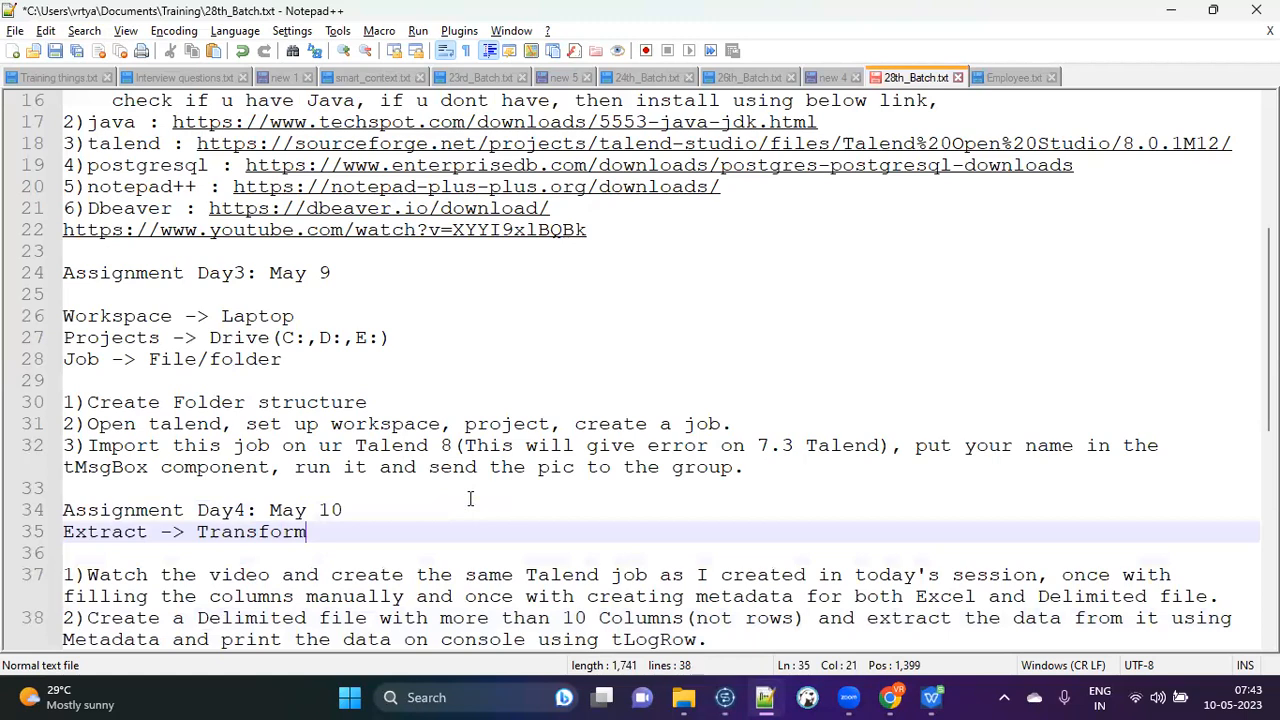
type(" -")
type("> Load")
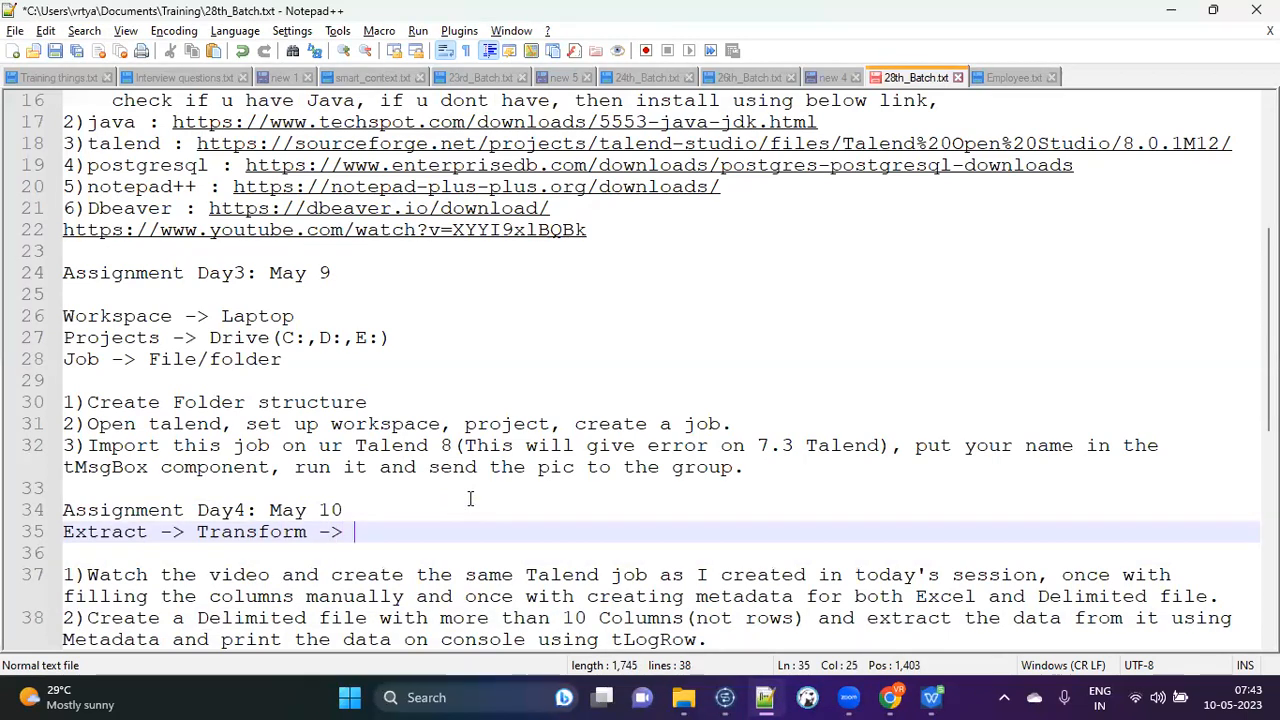
left_click_drag(409, 531, 60, 533)
left_click(416, 531)
Add "(files/database)" directly after the word Extract in the new ETL line.
left_click(148, 531)
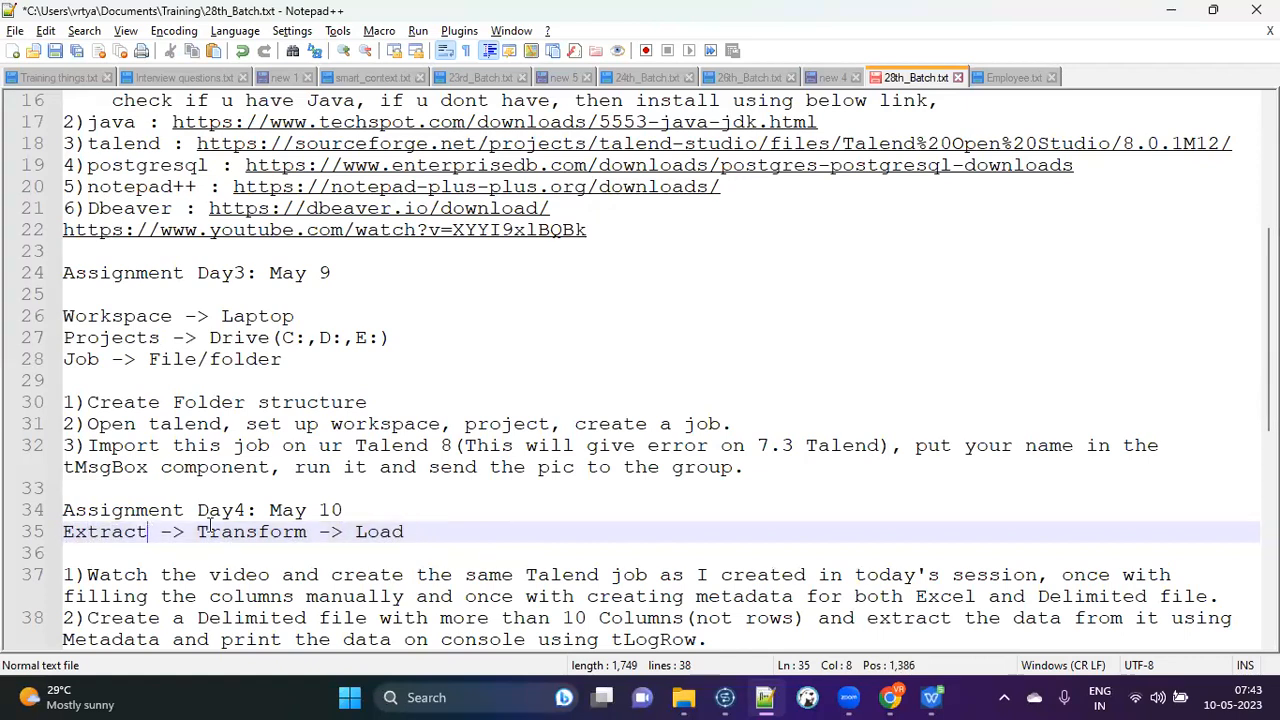
type("(fi")
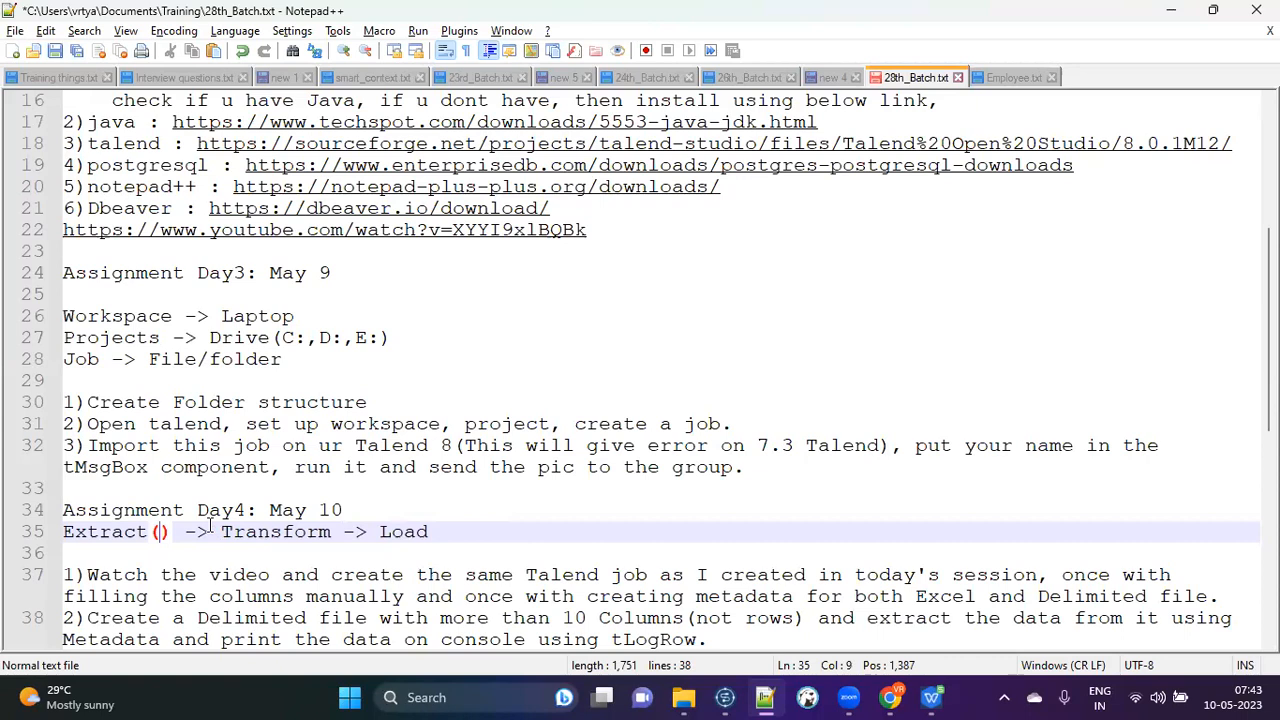
type("les/database")
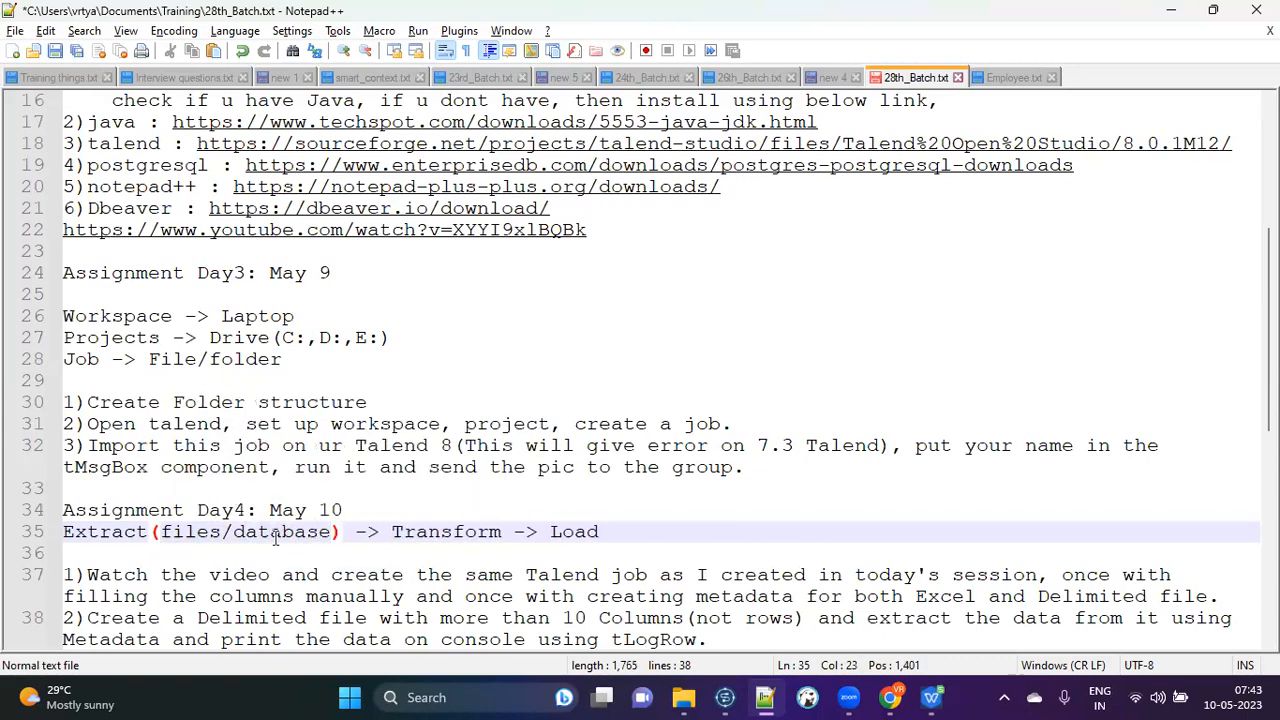
double_click(205, 531)
double_click(282, 532)
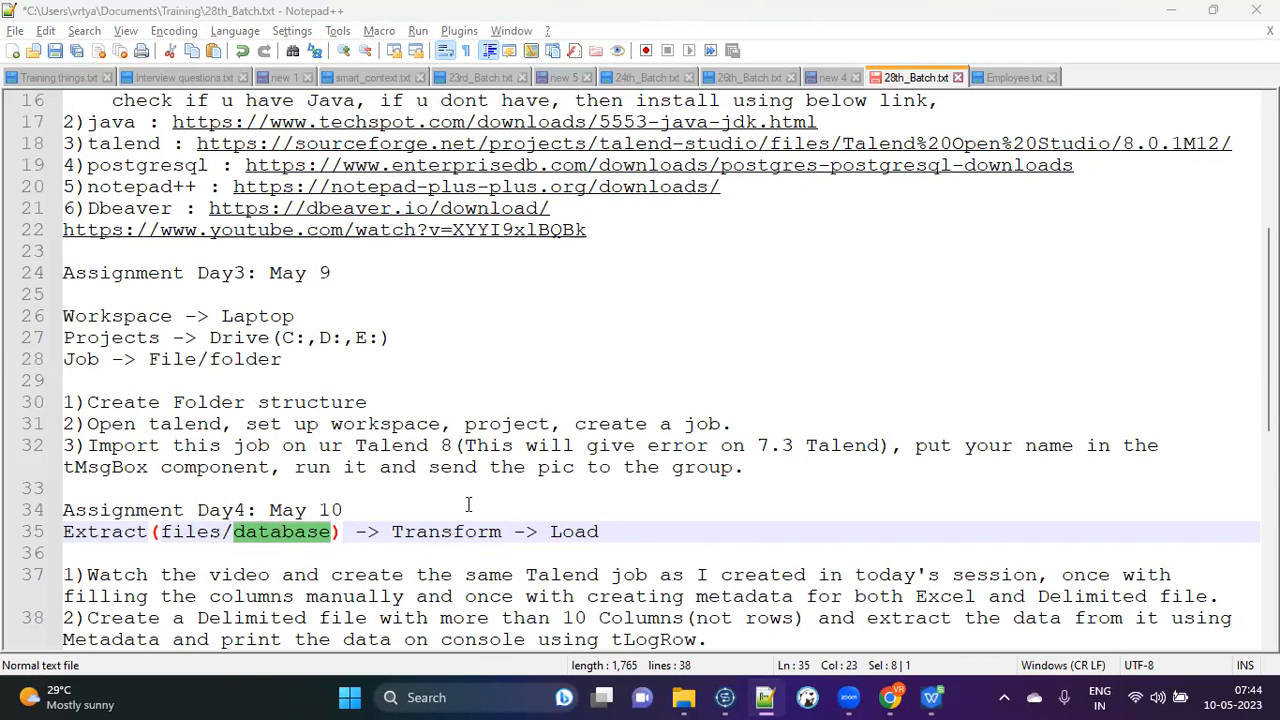
double_click(193, 536)
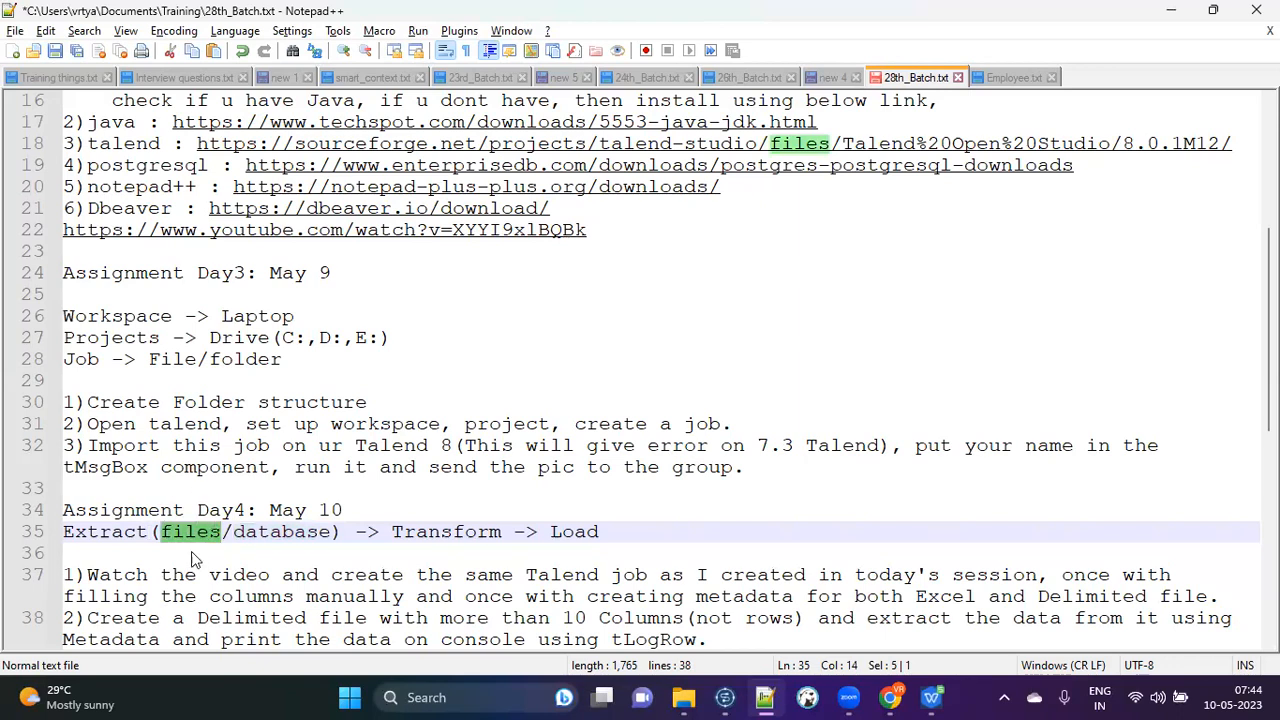
double_click(293, 531)
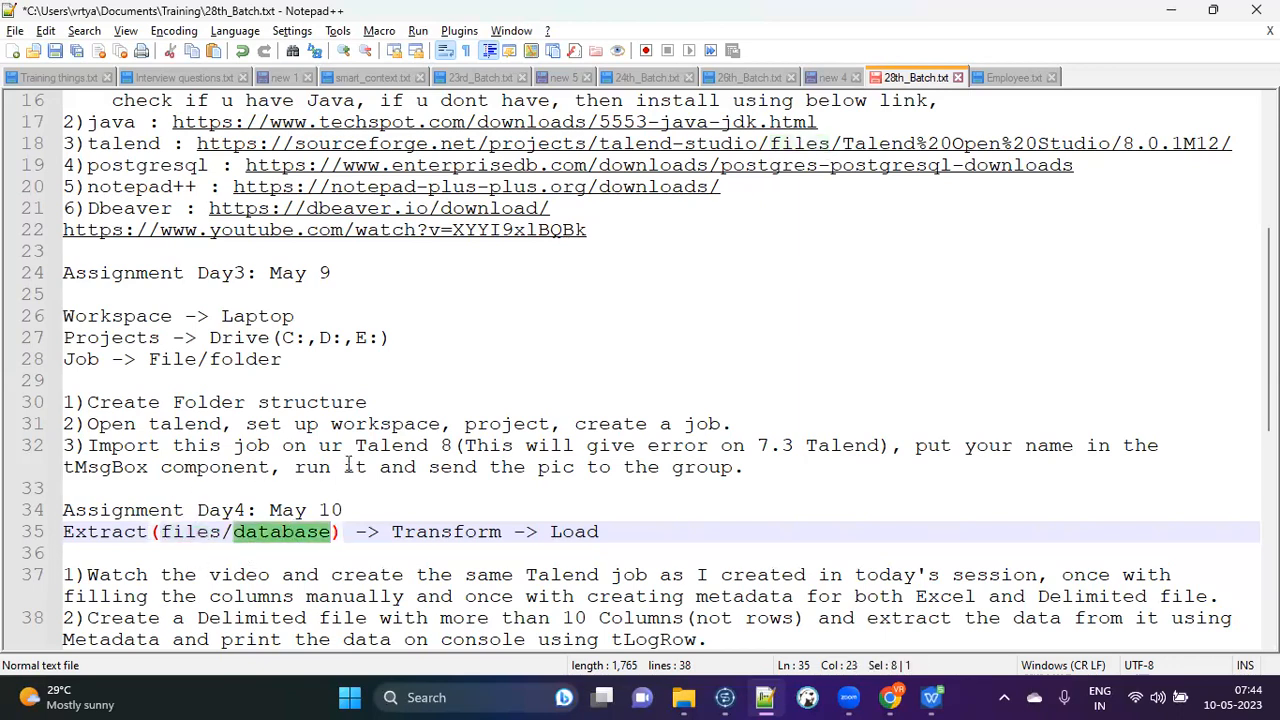
double_click(193, 533)
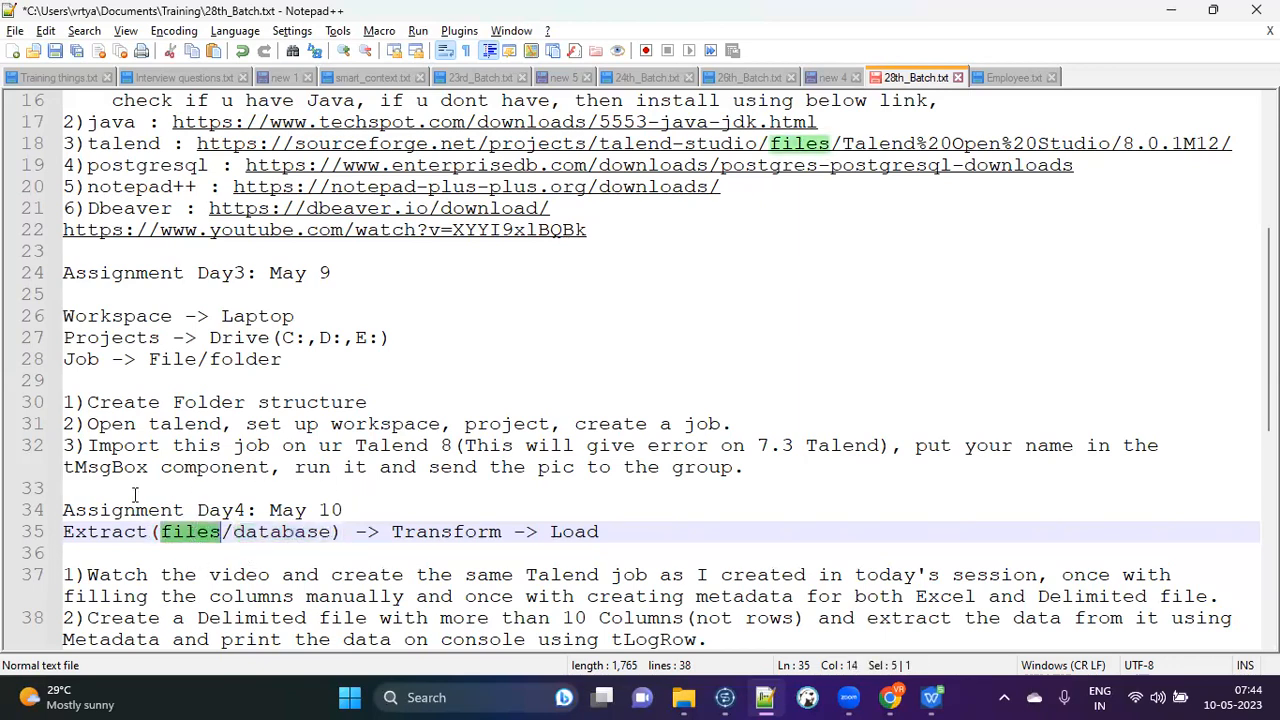
Review the Extract, Transform and Load terms and the files/database source in the ETL line by highlighting each one.
key("Right")
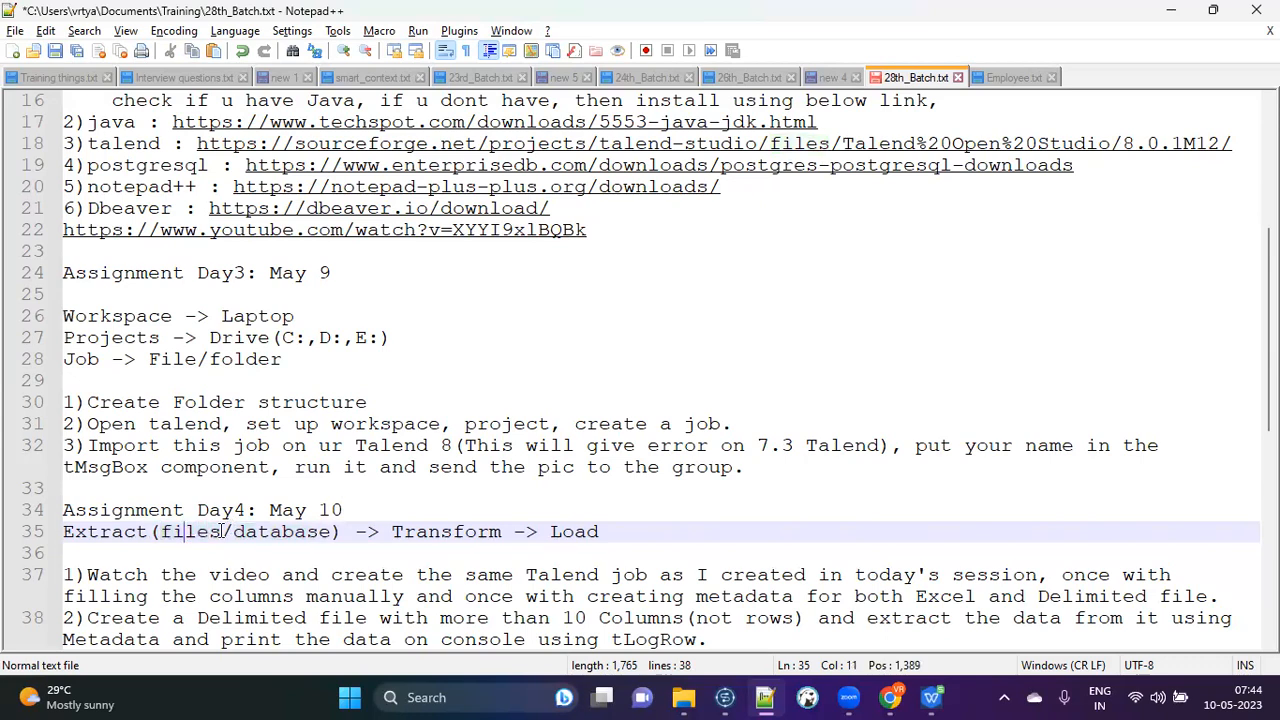
key("shift+Home")
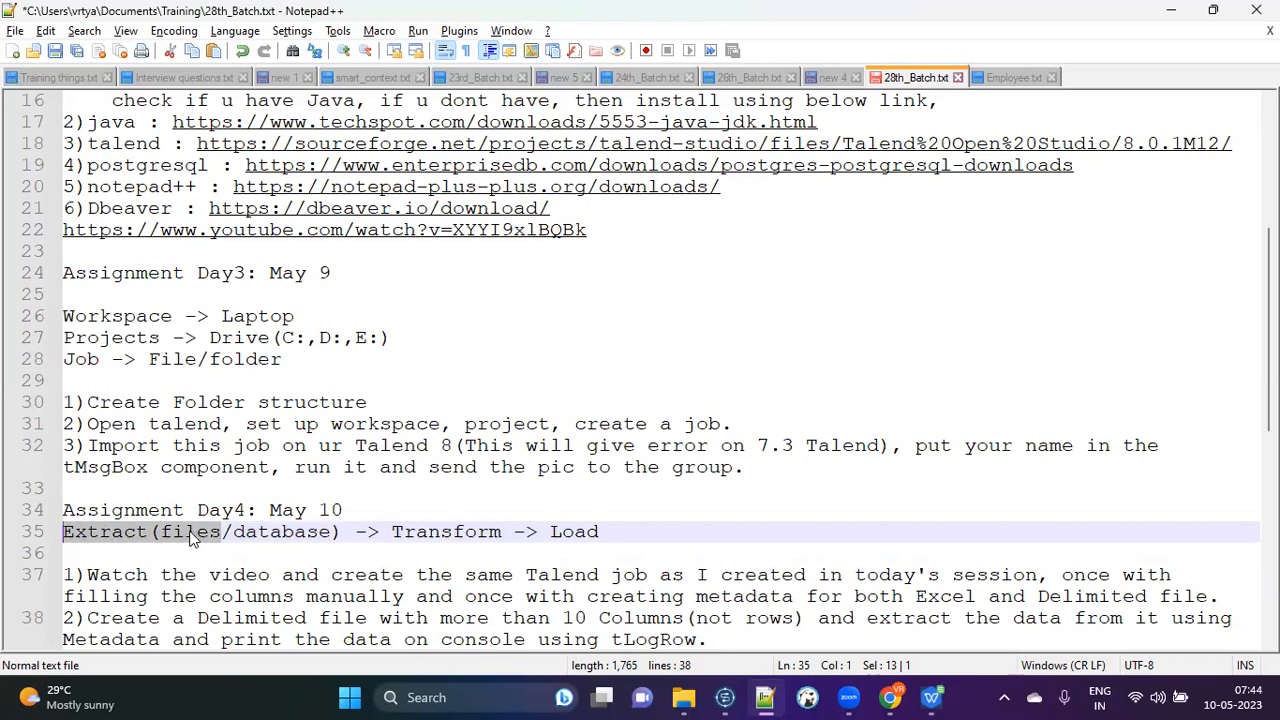
double_click(458, 537)
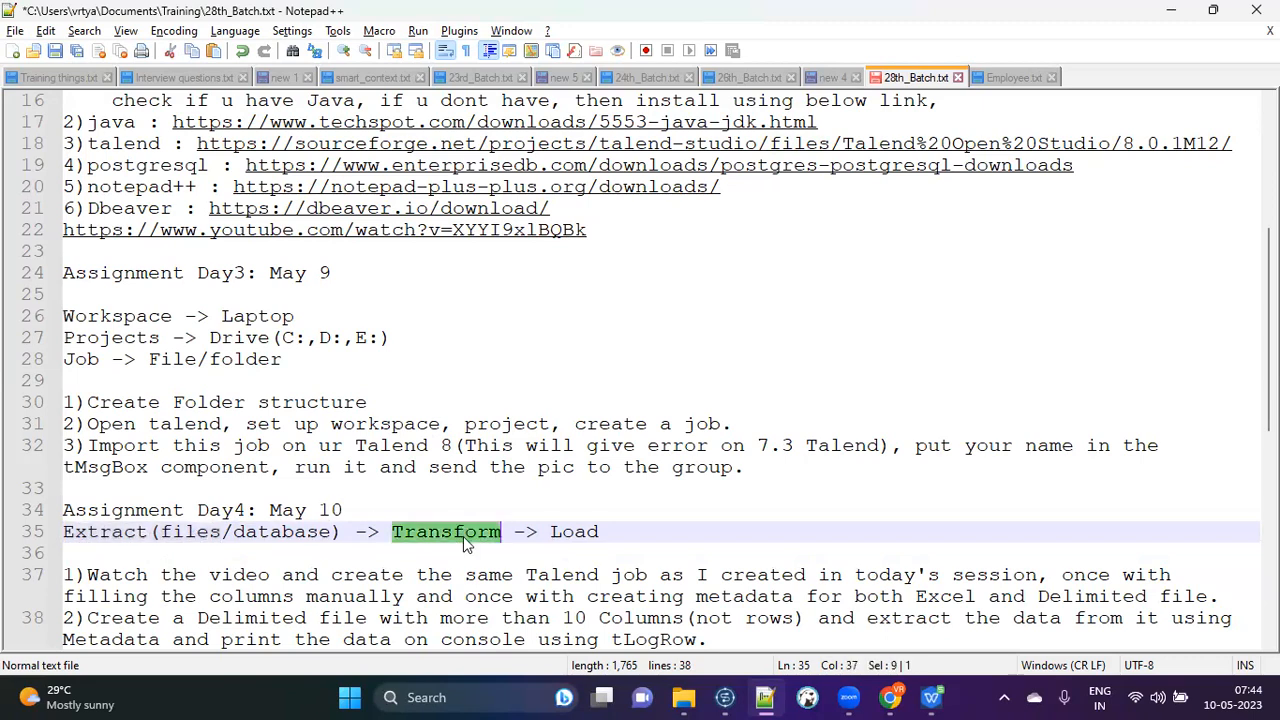
double_click(118, 537)
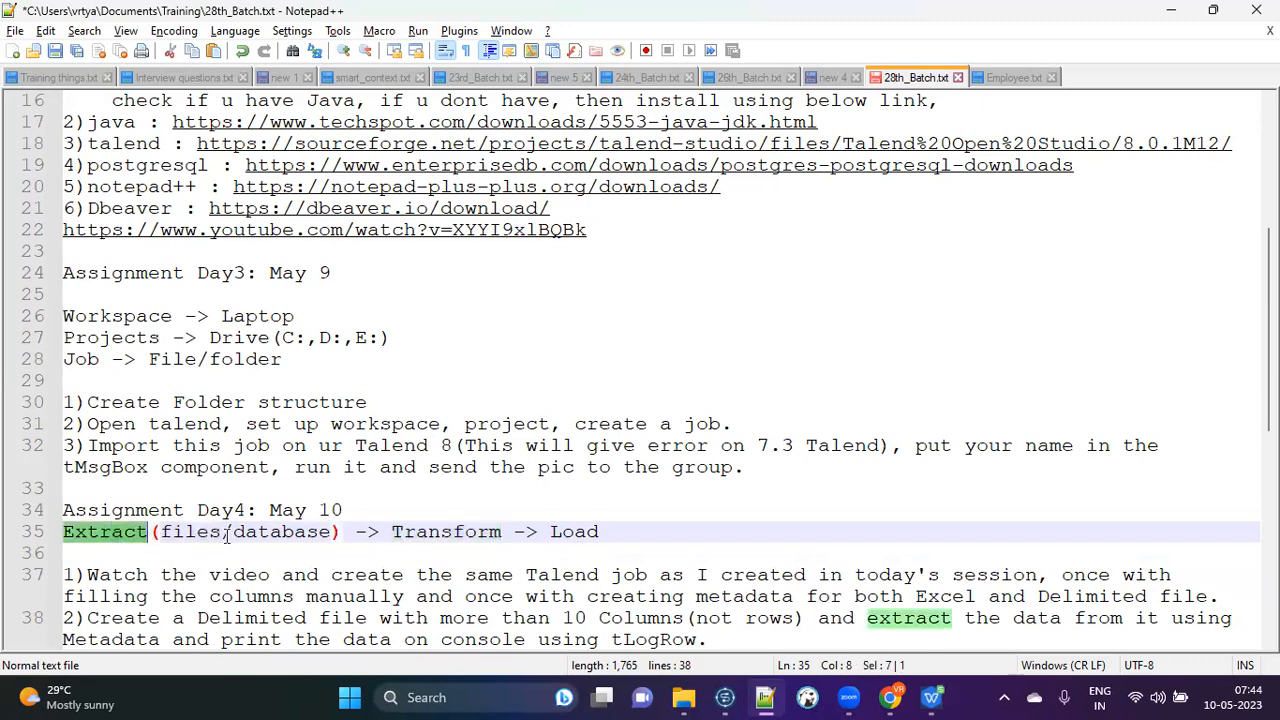
double_click(278, 537)
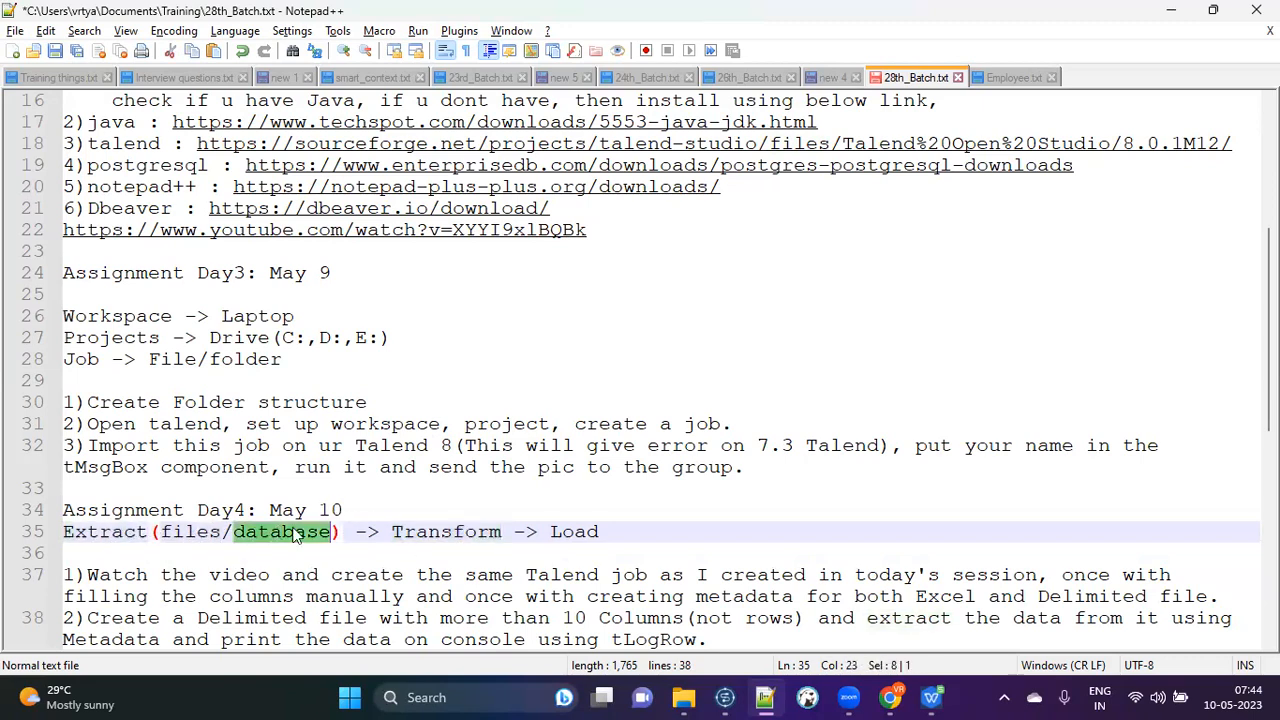
double_click(594, 531)
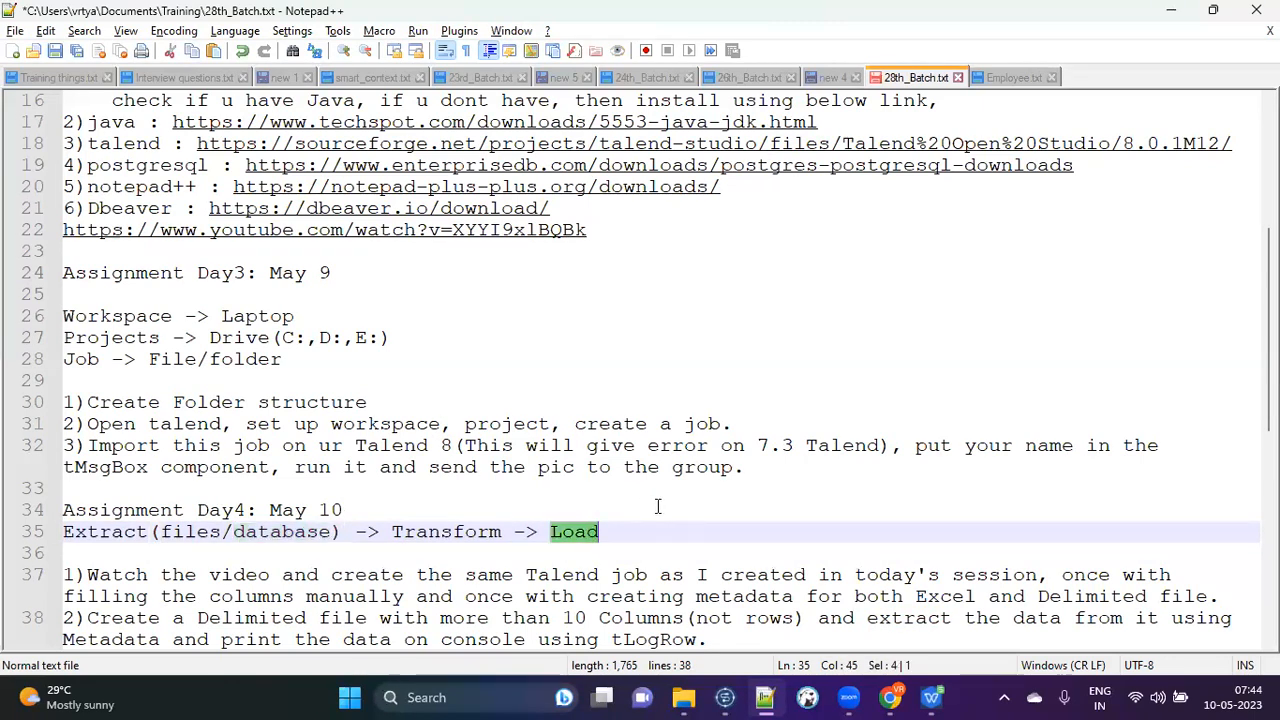
Copy "(files/database)" from after Extract and paste it directly after the word Load in the same line.
left_click_drag(347, 531, 152, 537)
key("ctrl+c")
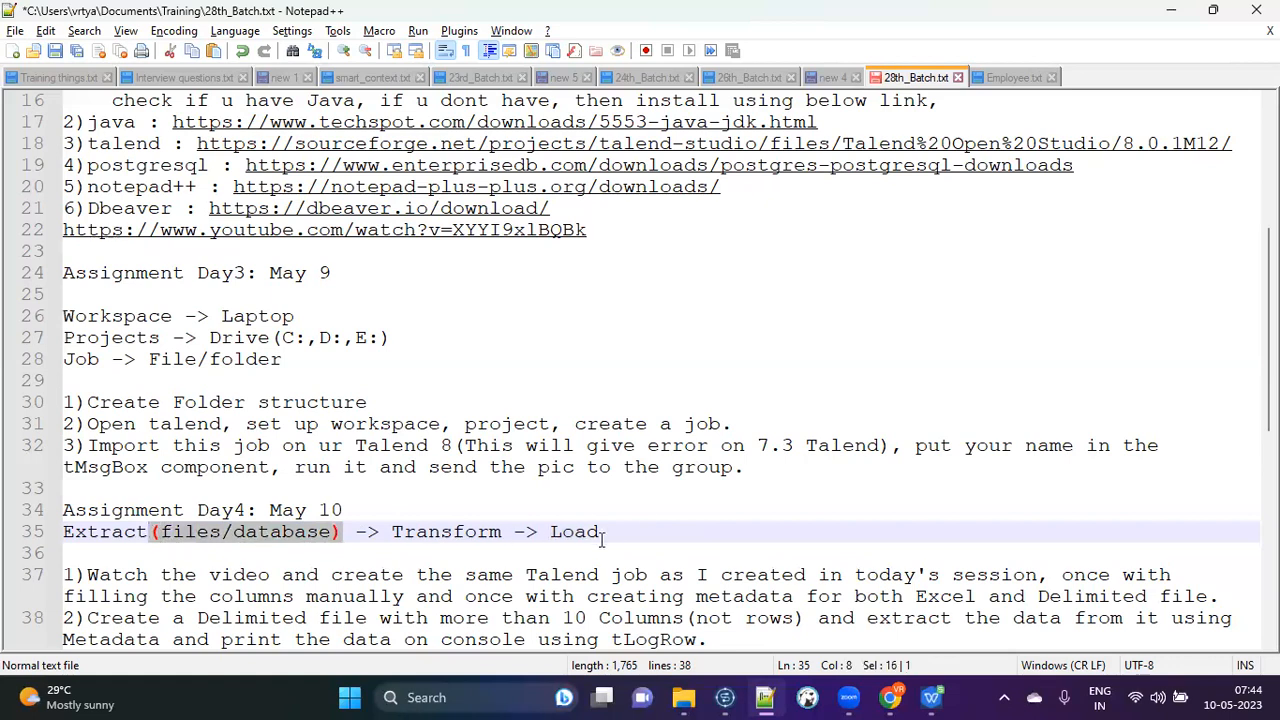
left_click(606, 531)
key("ctrl+v")
left_click_drag(605, 531, 793, 527)
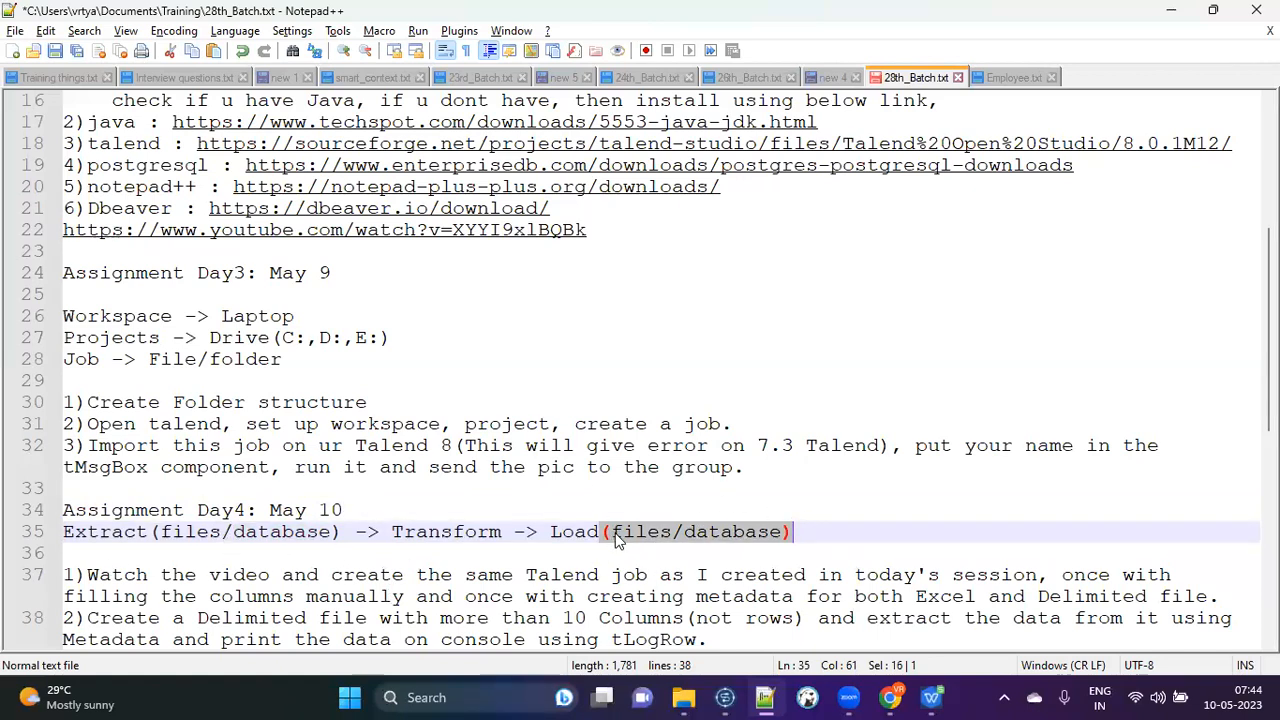
left_click(817, 534)
Highlight the Assignment Day4 heading with its ETL line and the word Extract, and save 28th_Batch.txt.
left_click_drag(828, 534, 40, 520)
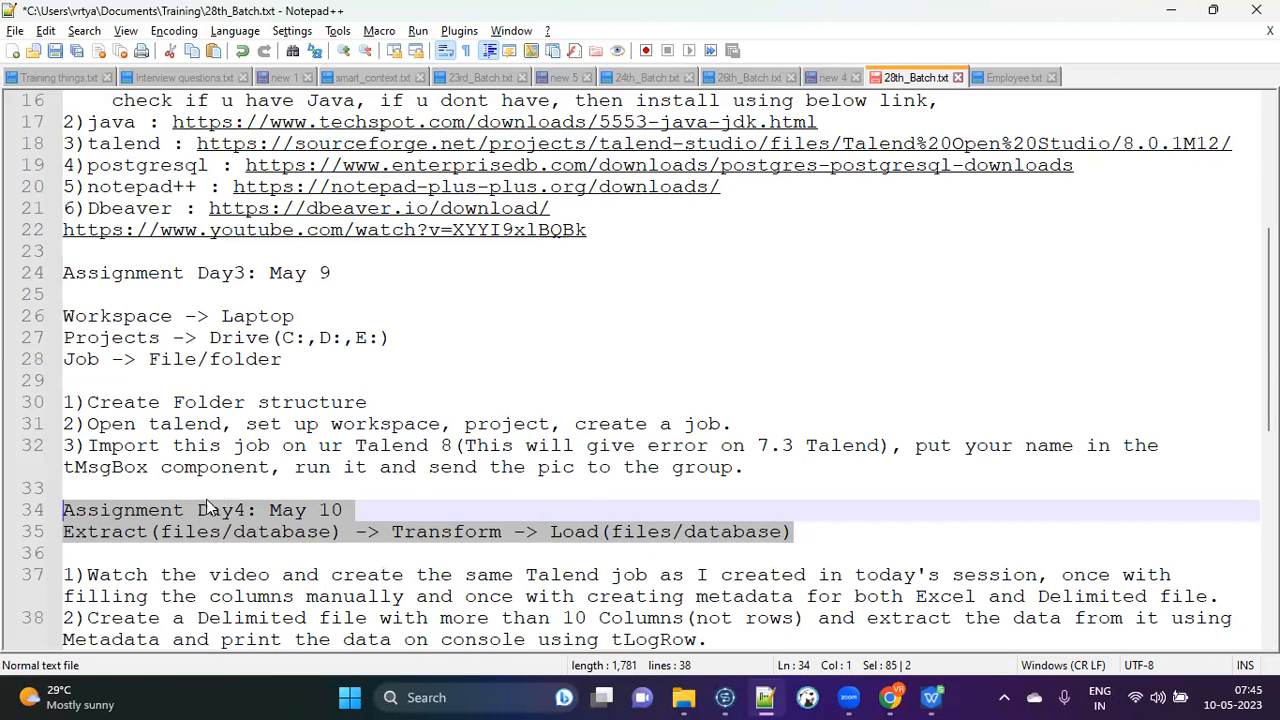
double_click(100, 531)
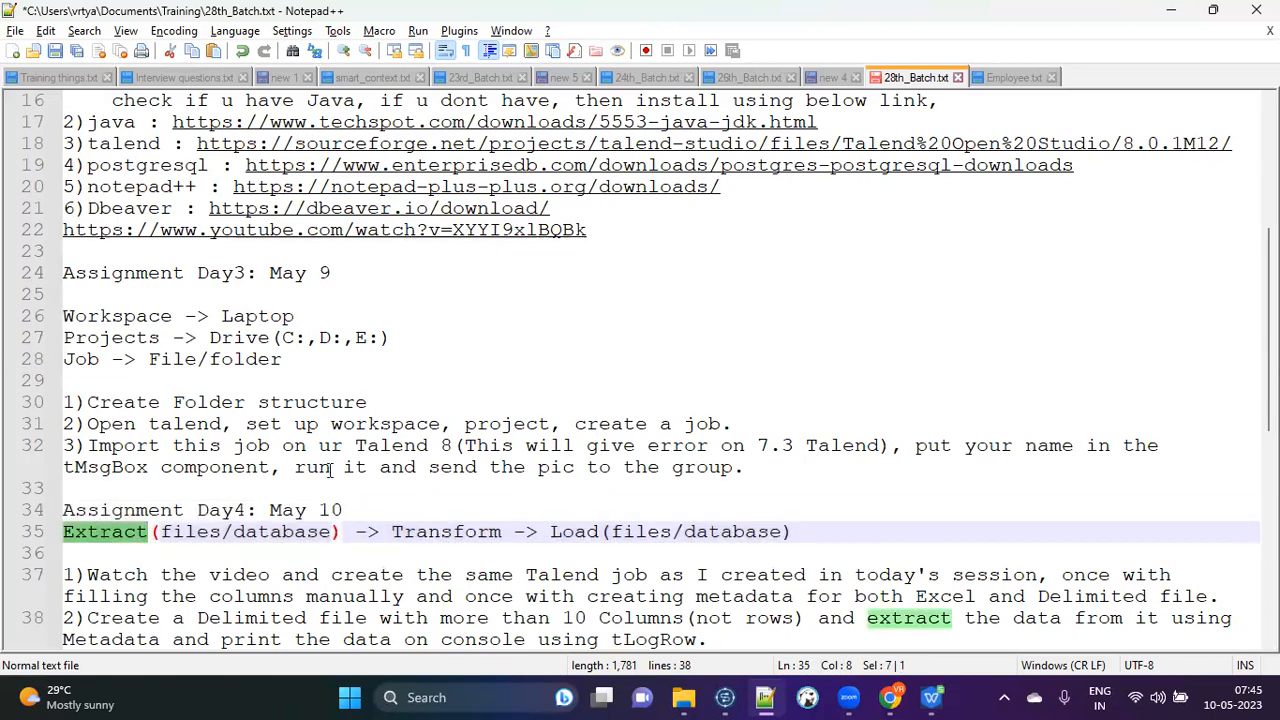
key("alt+Tab")
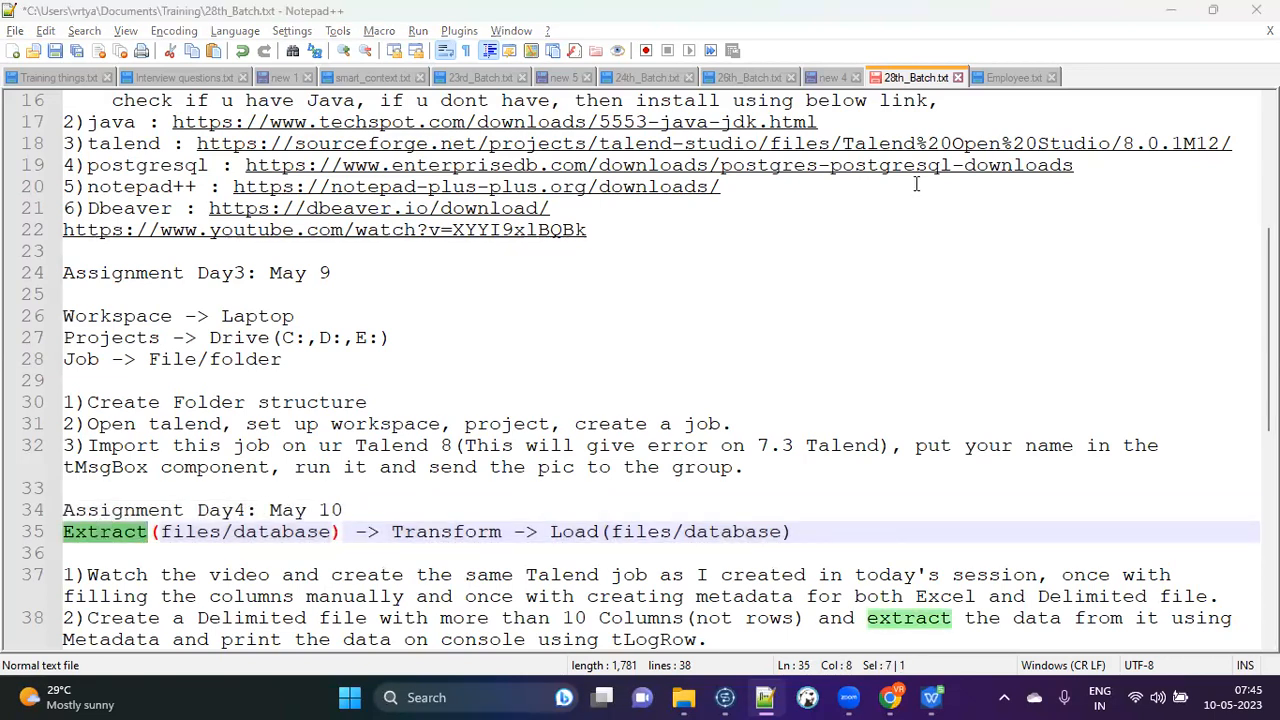
left_click(788, 495)
key("ctrl+s")
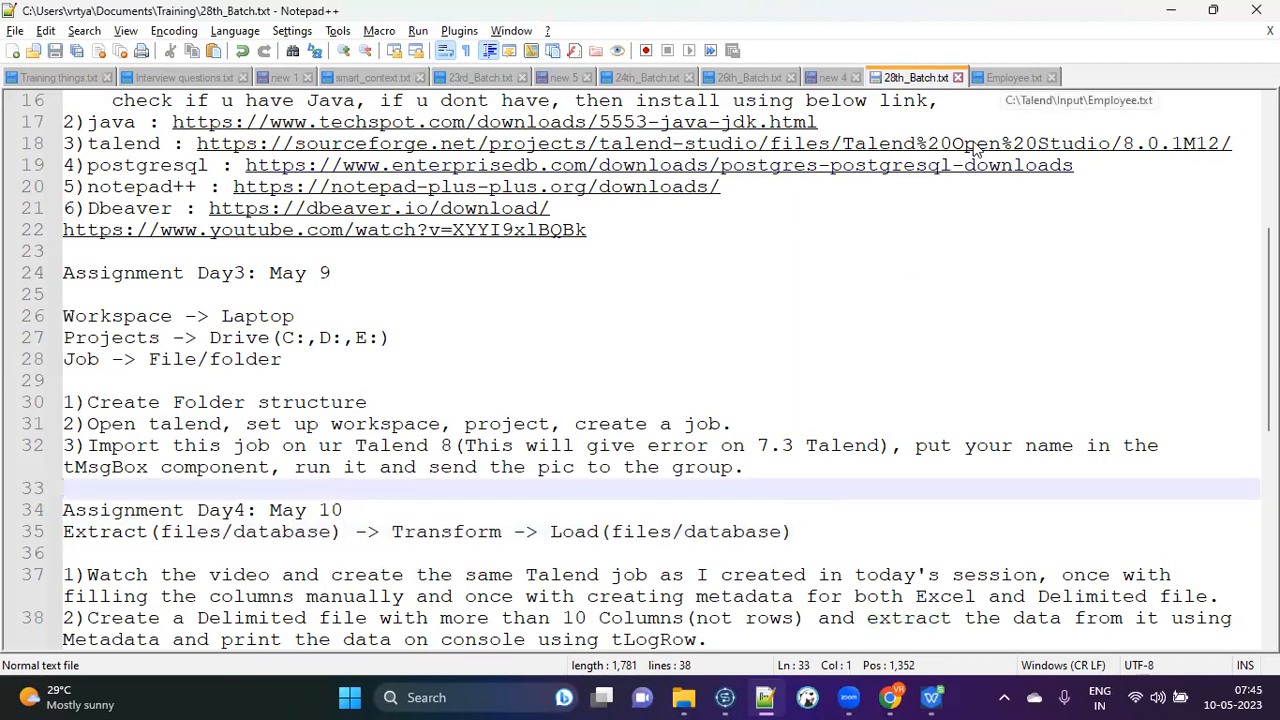
Switch to Employee.txt and examine its pipe-delimited data and the first_name, last_name, department and salary headers.
left_click(1006, 78)
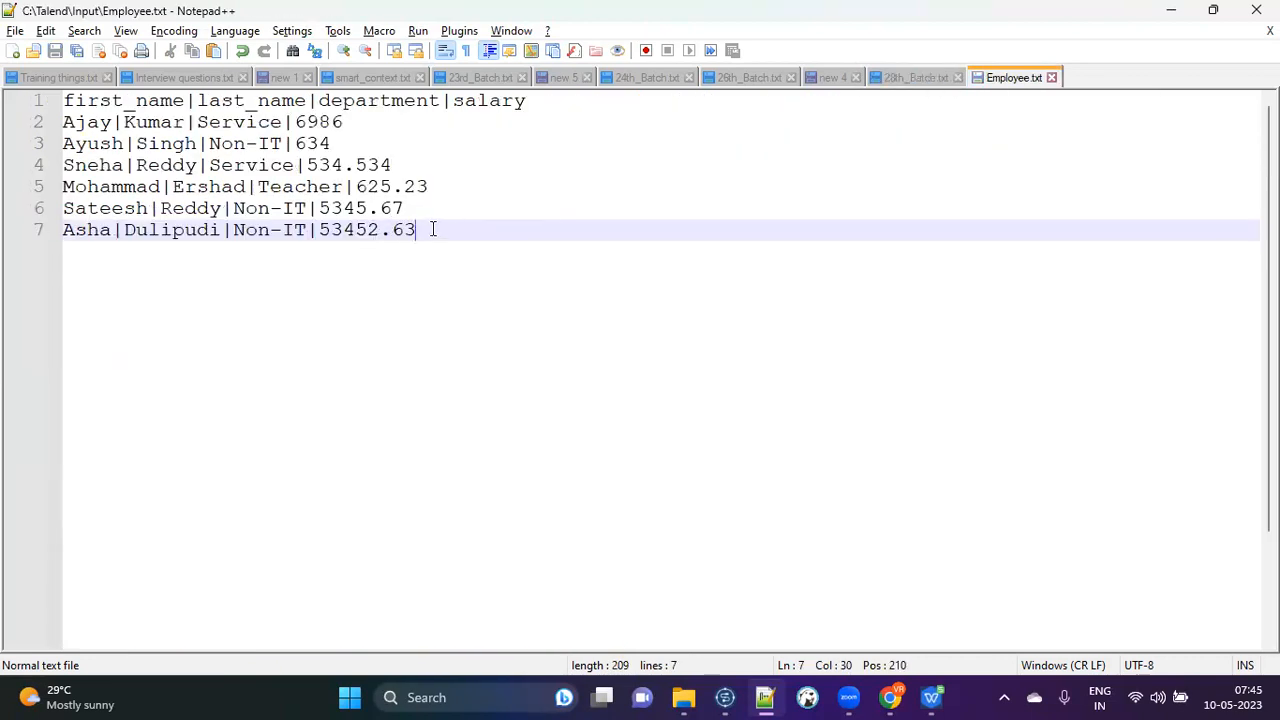
left_click_drag(496, 226, 24, 104)
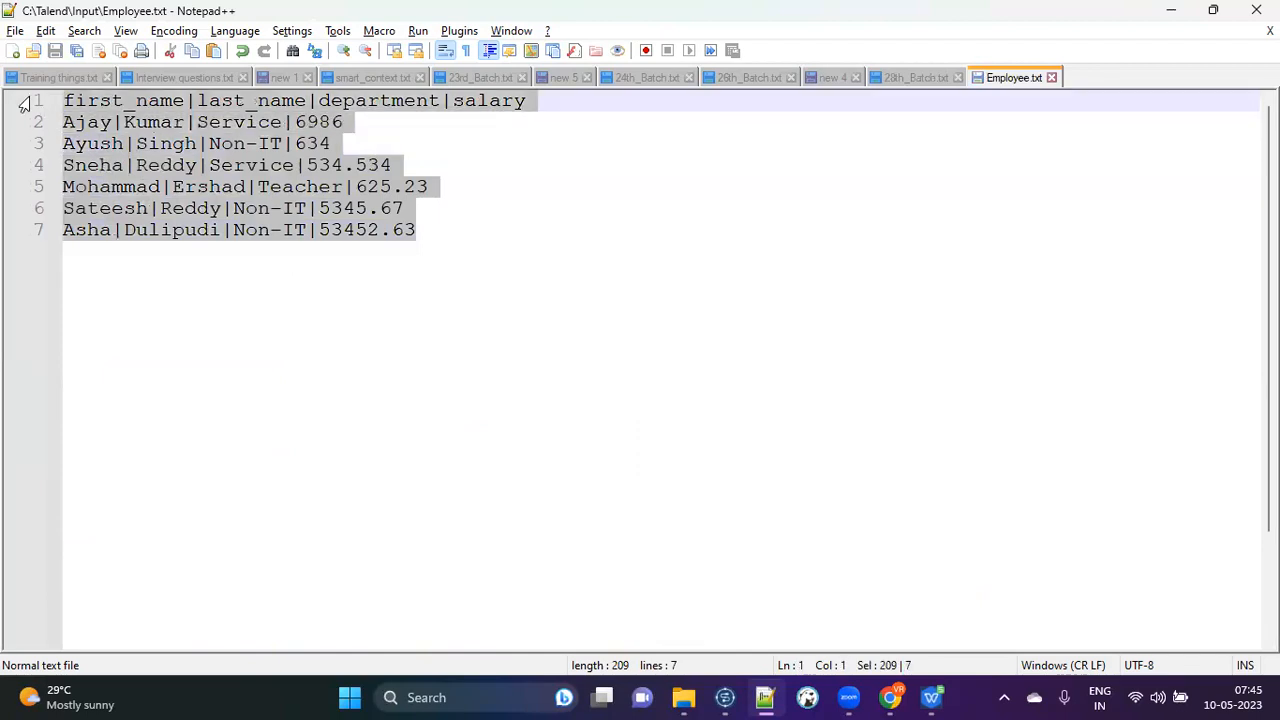
left_click(449, 230)
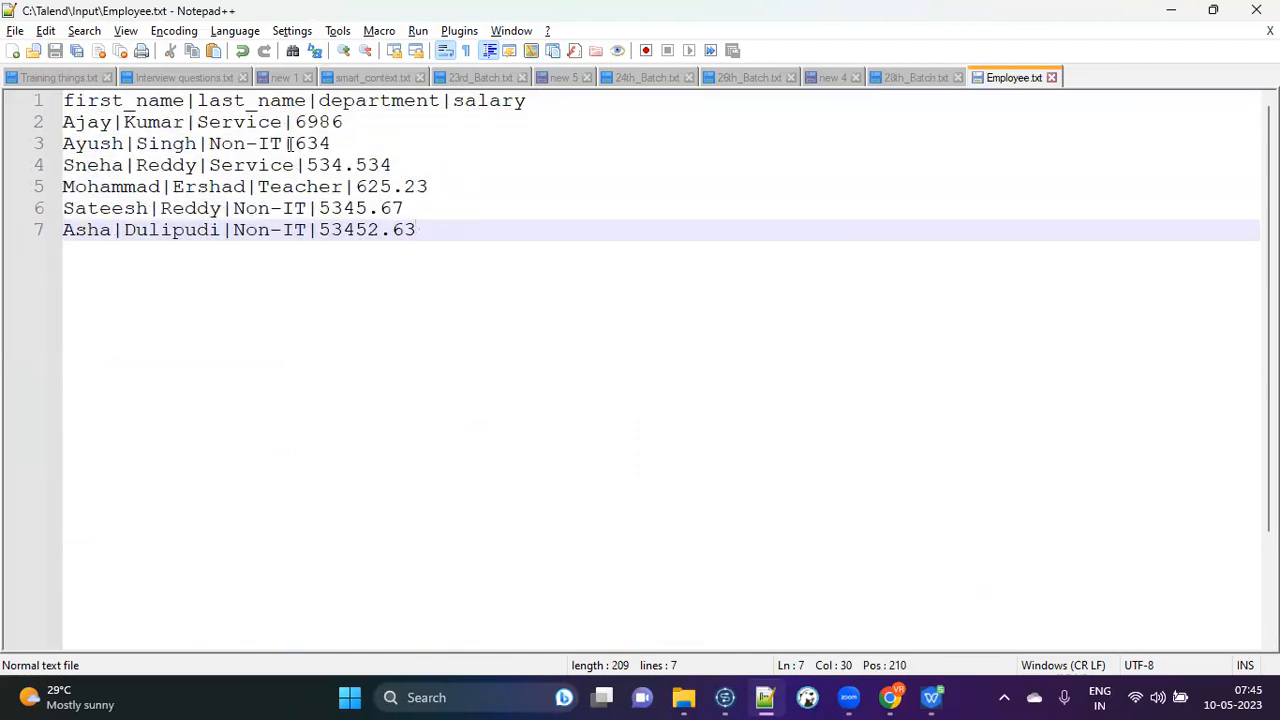
double_click(141, 102)
double_click(220, 101)
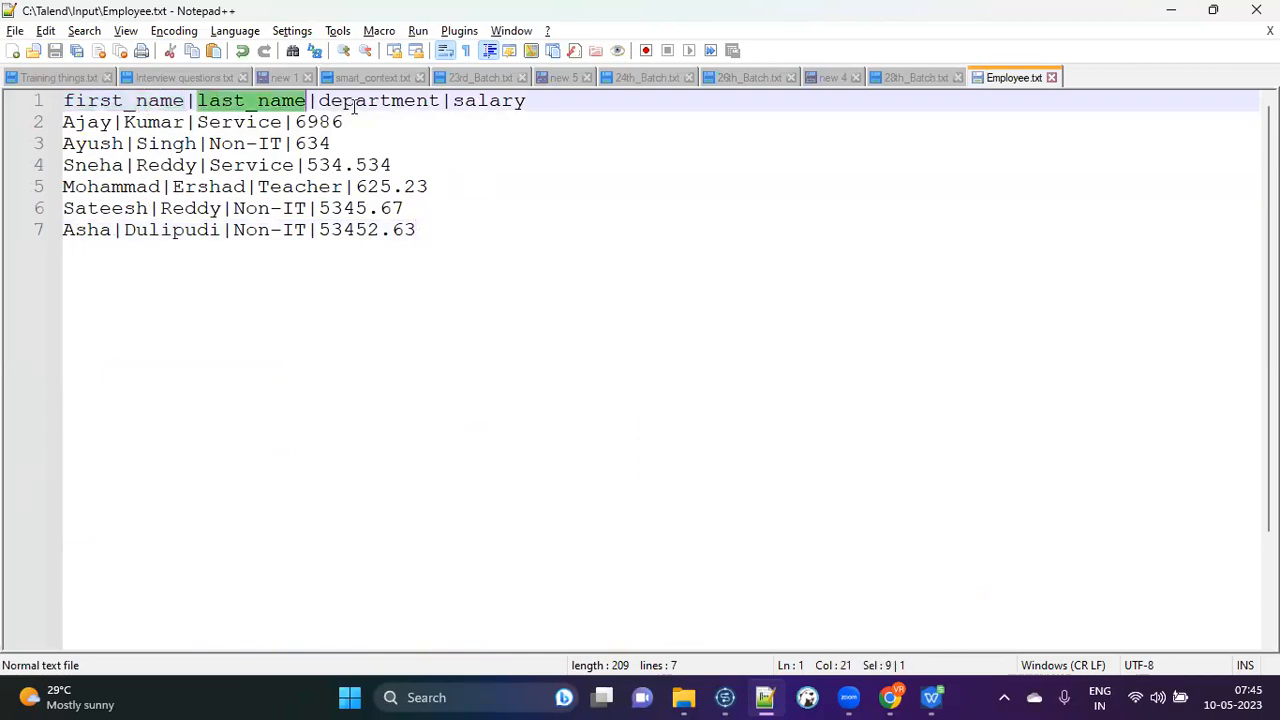
double_click(356, 104)
double_click(502, 104)
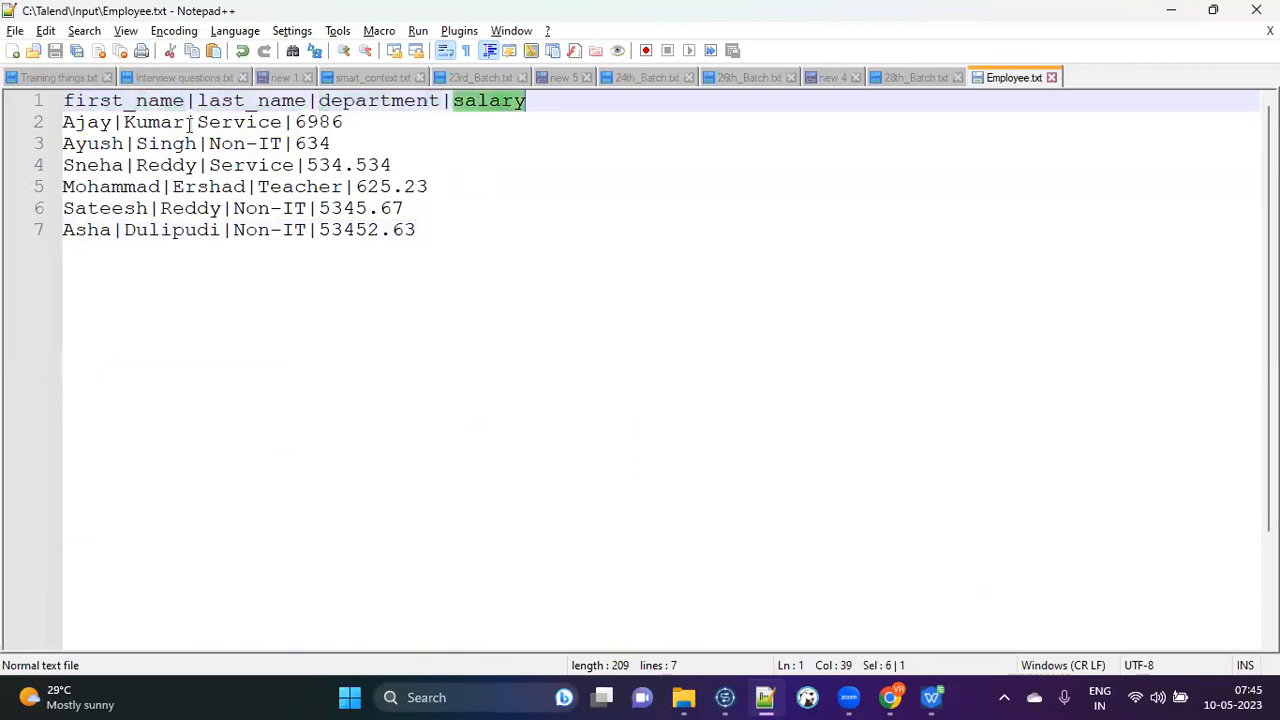
Switch to Employee.xlsx in WPS Office and examine the row example on Sheet3, highlighting rows 1 through 5.
left_click(931, 697)
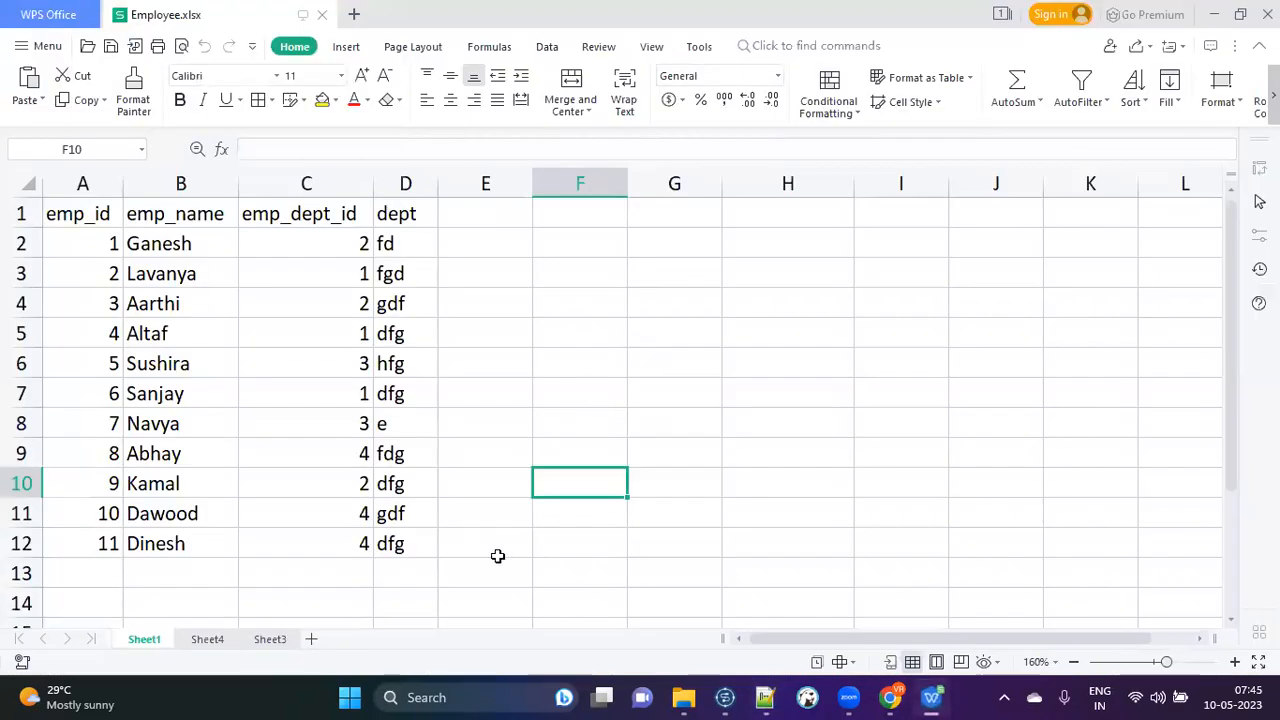
left_click(266, 639)
left_click(570, 391)
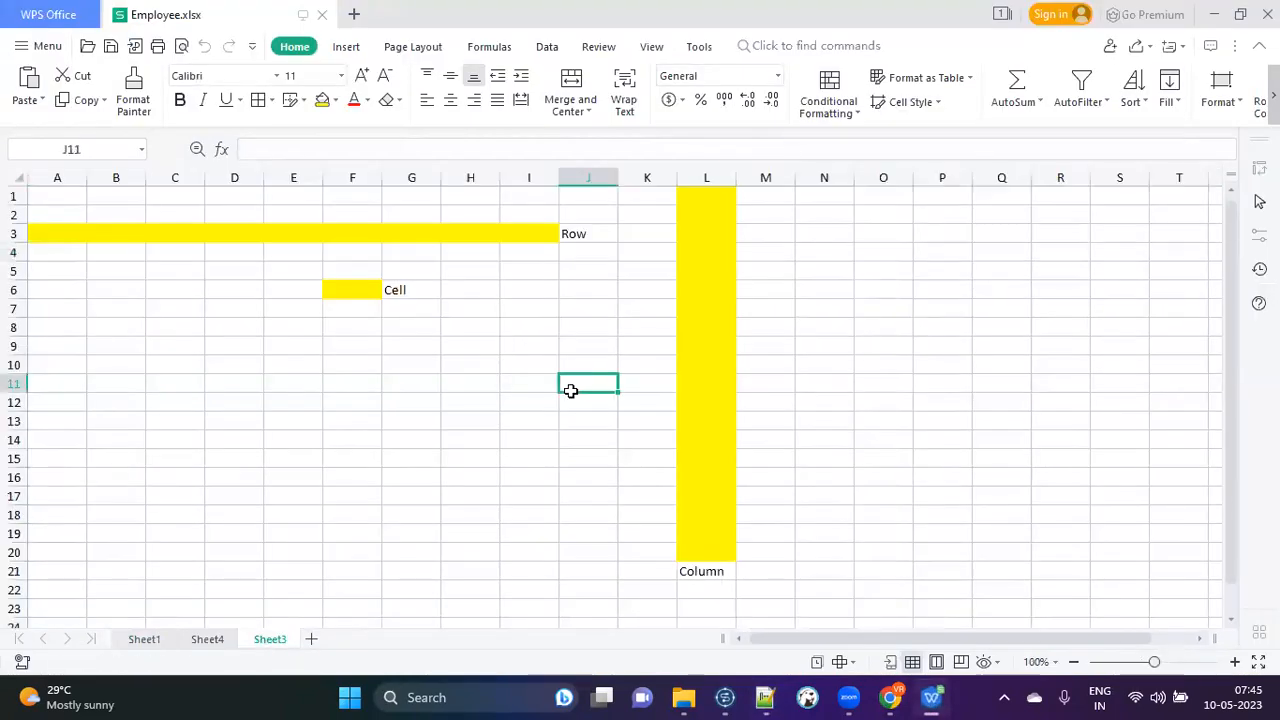
left_click(580, 325)
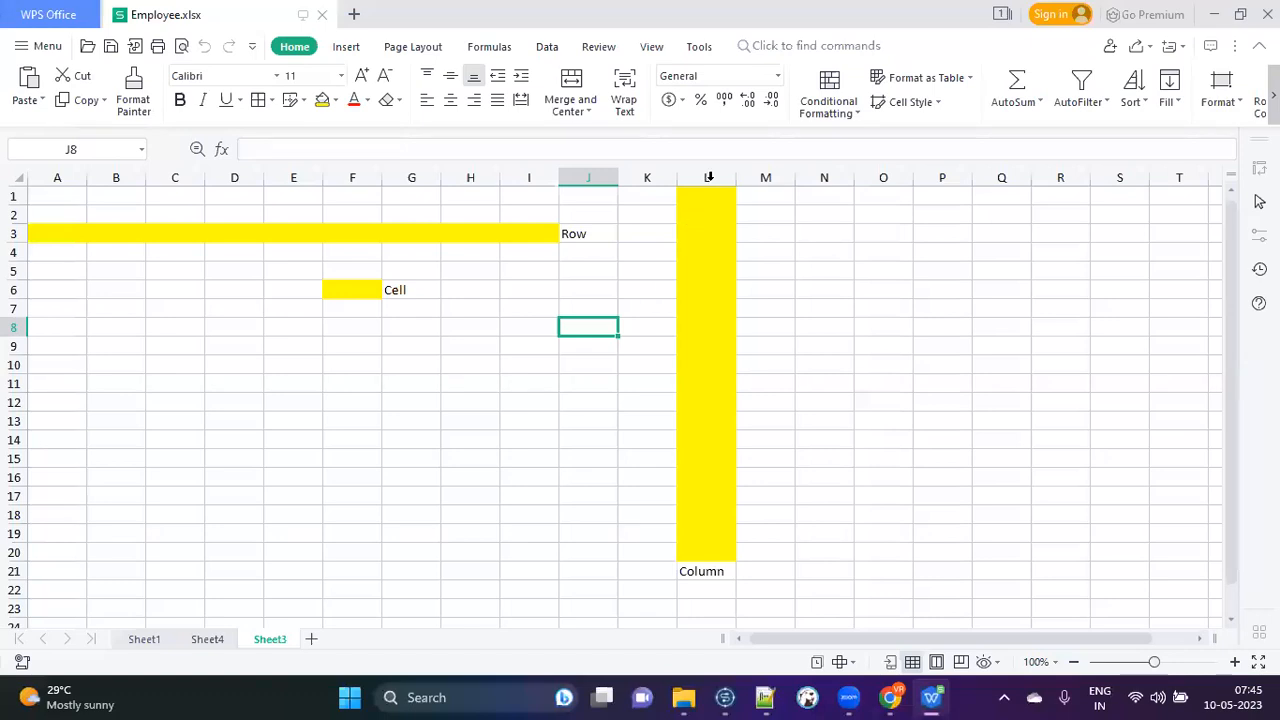
left_click(22, 233)
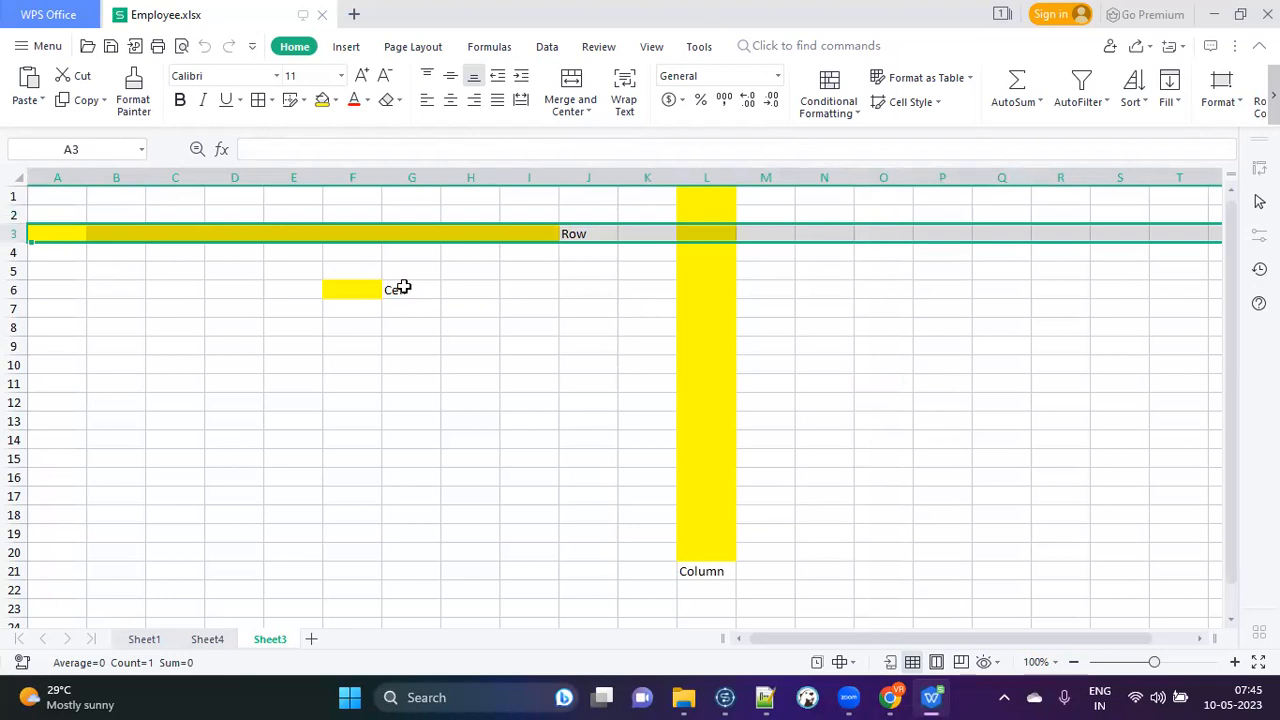
left_click(24, 196)
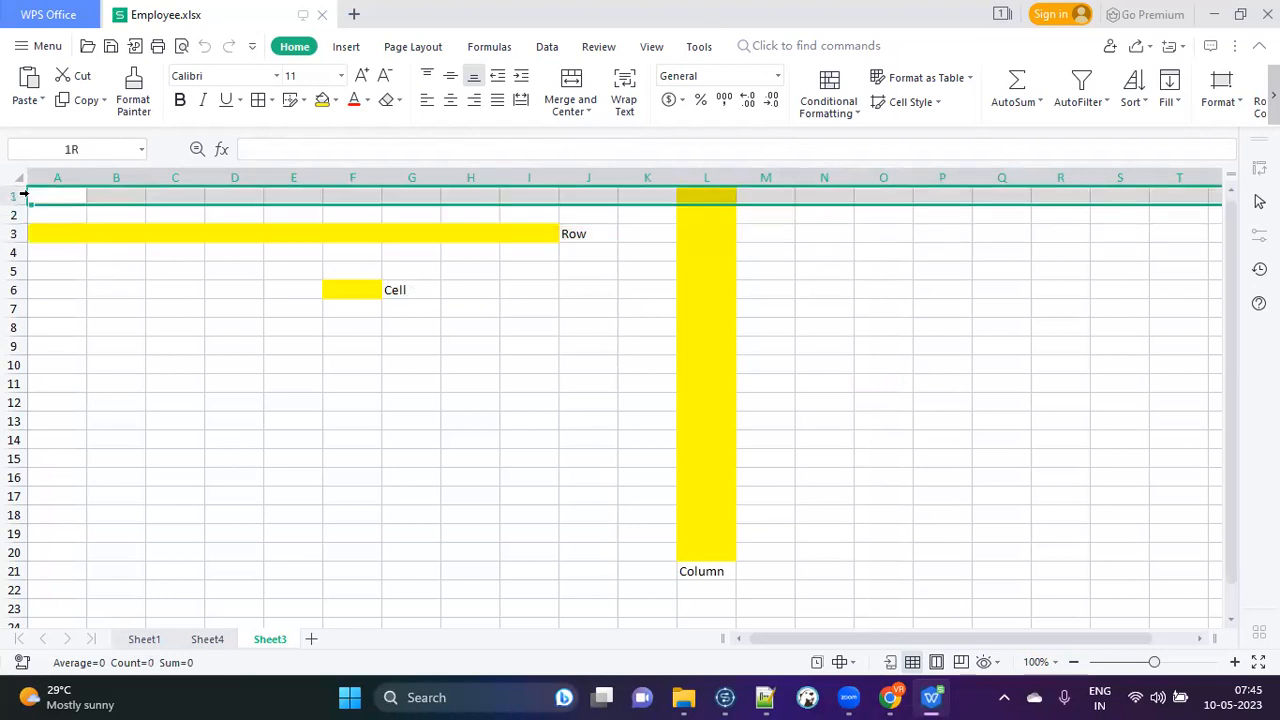
left_click(24, 215)
left_click(24, 233)
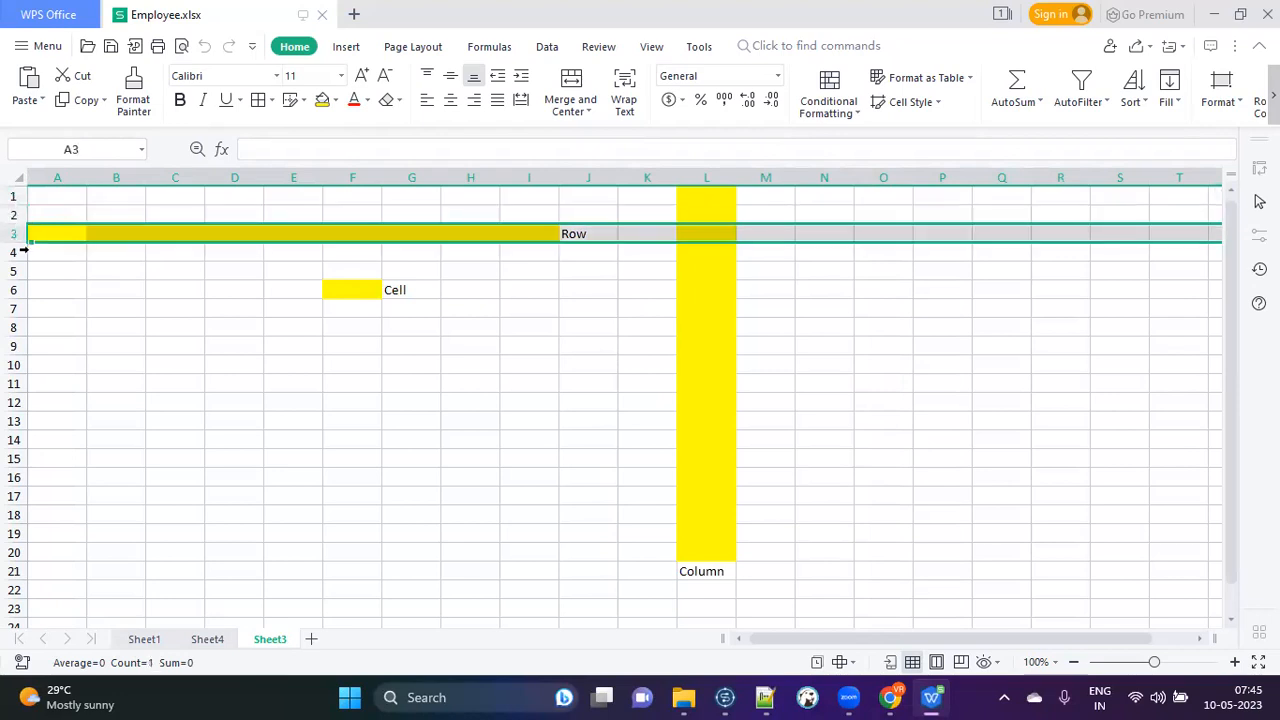
left_click(24, 252)
left_click(24, 271)
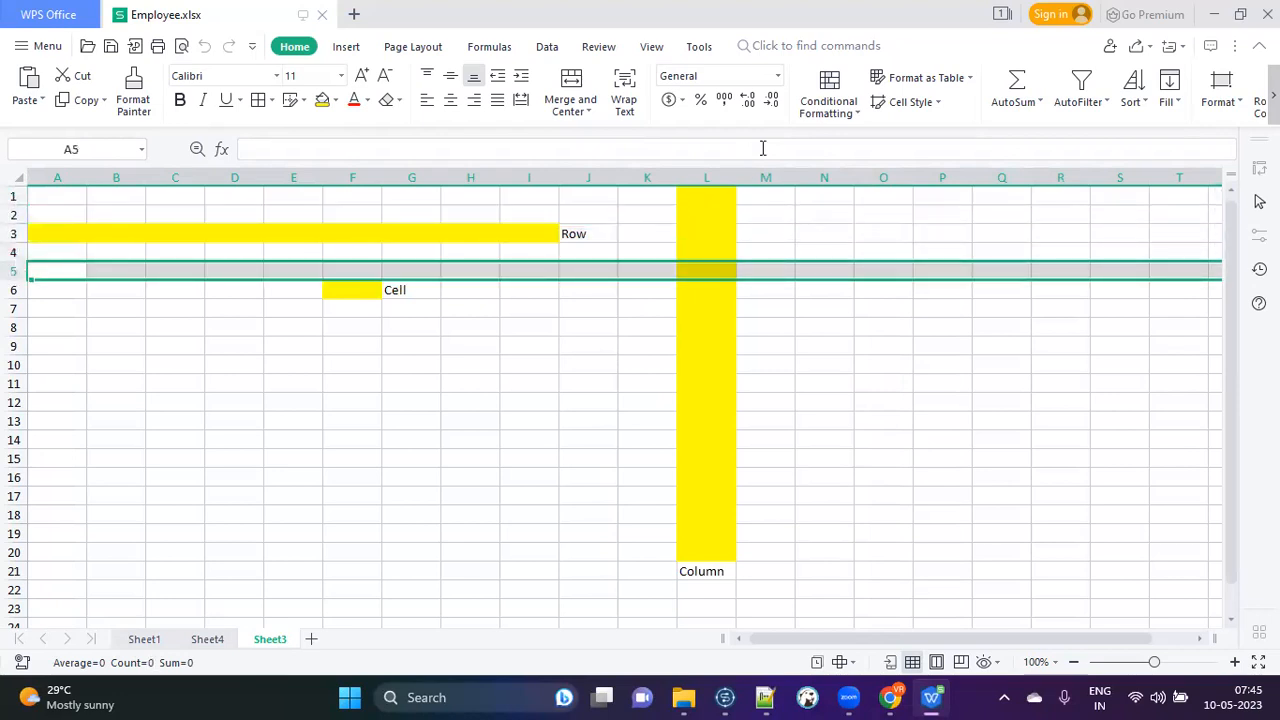
Examine the column example on Sheet3 by highlighting columns L, A, B and C and inspecting the Column label in L21.
left_click(699, 170)
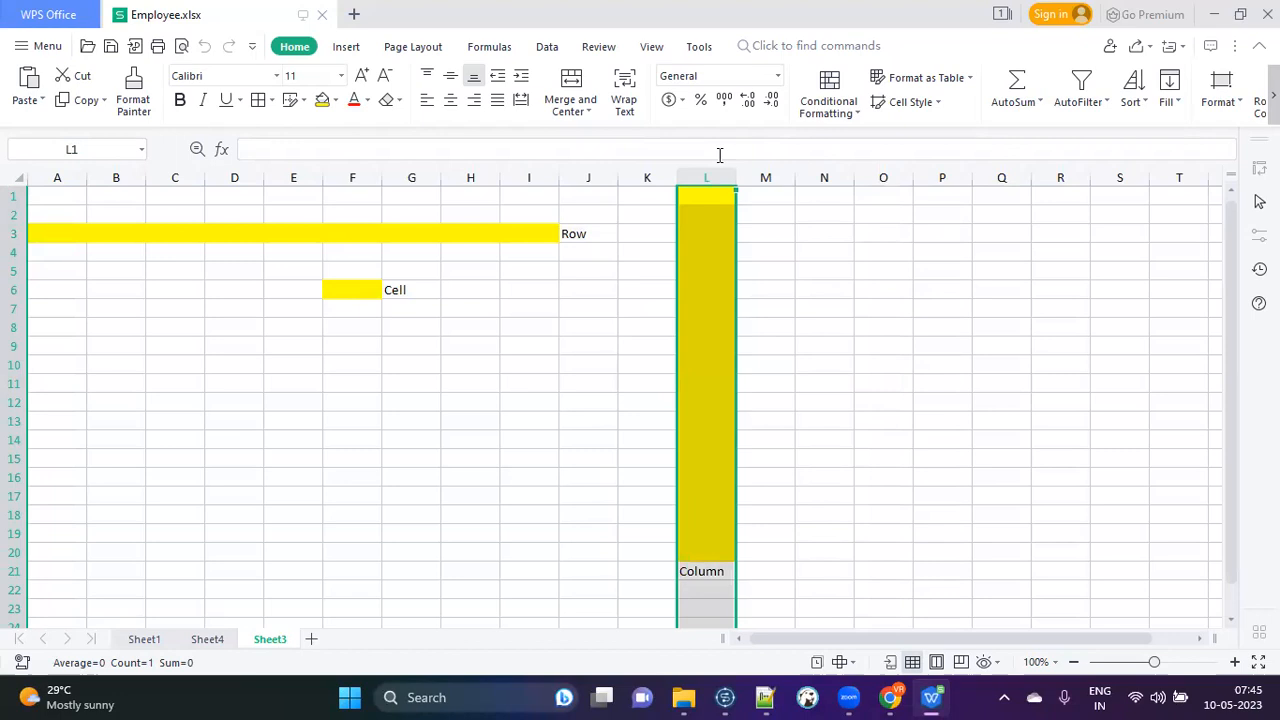
left_click(57, 177)
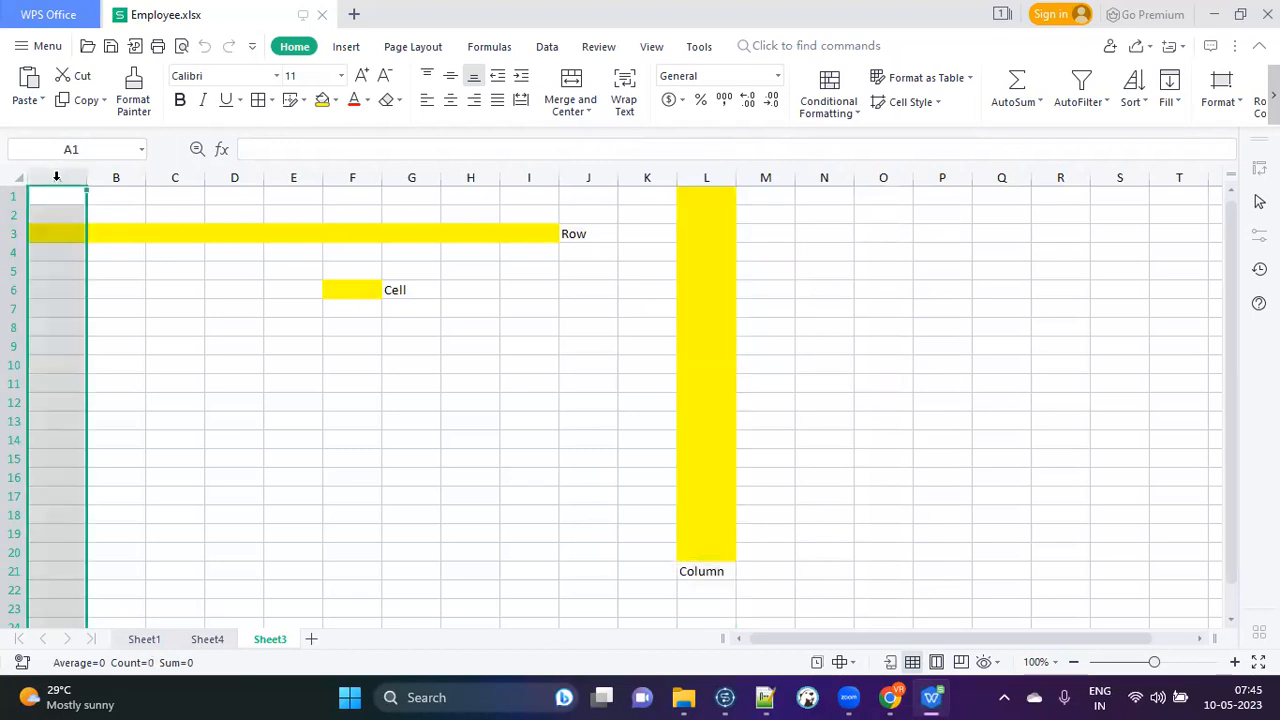
left_click(114, 176)
left_click(178, 172)
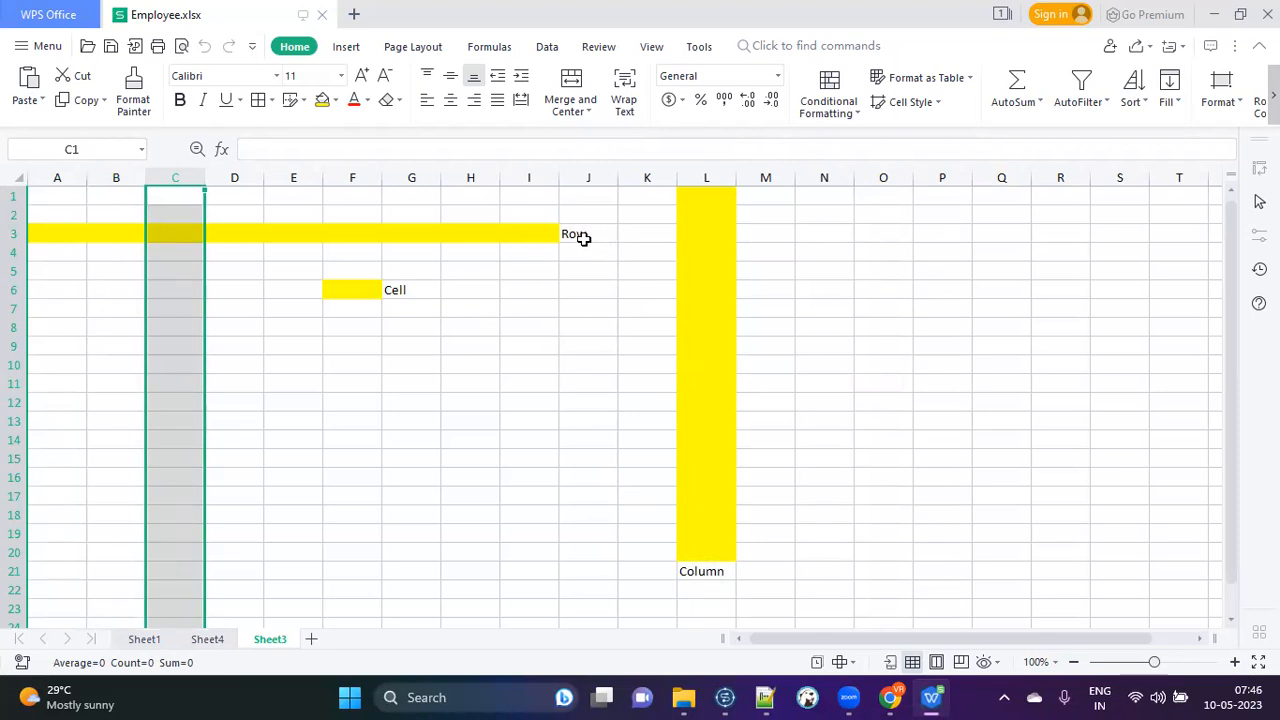
left_click(685, 568)
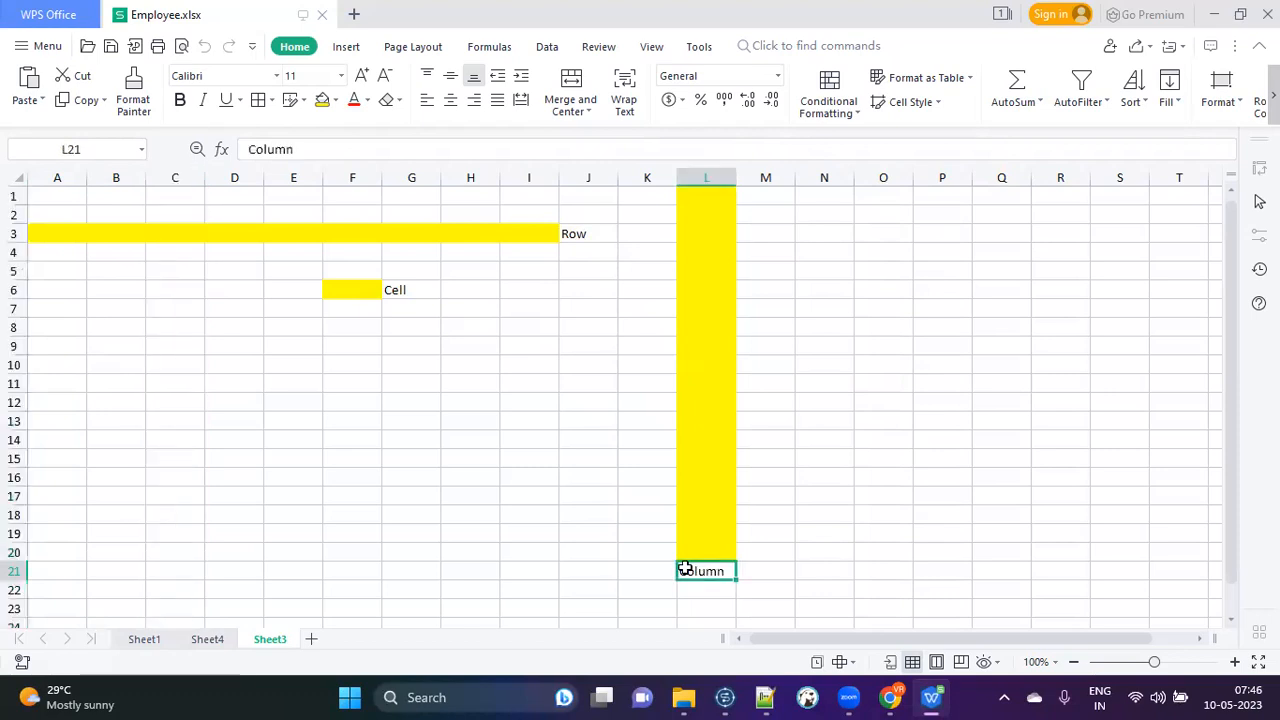
left_click(264, 148)
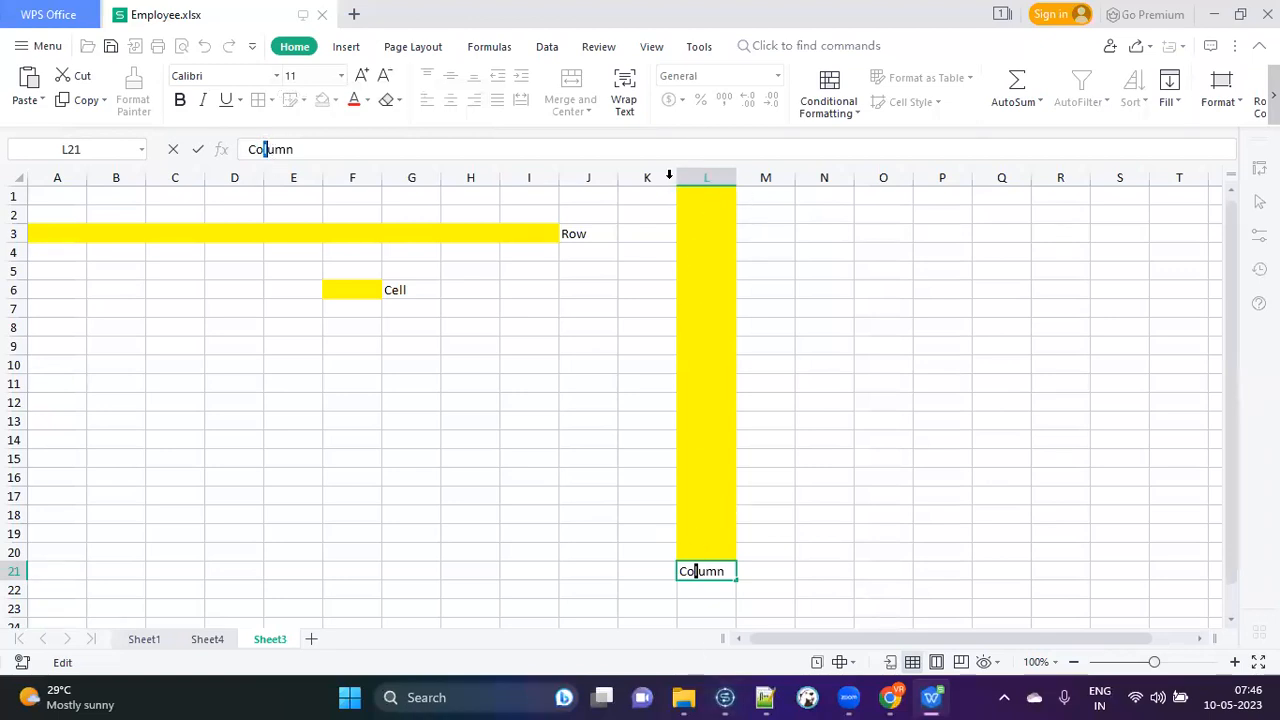
left_click(700, 172)
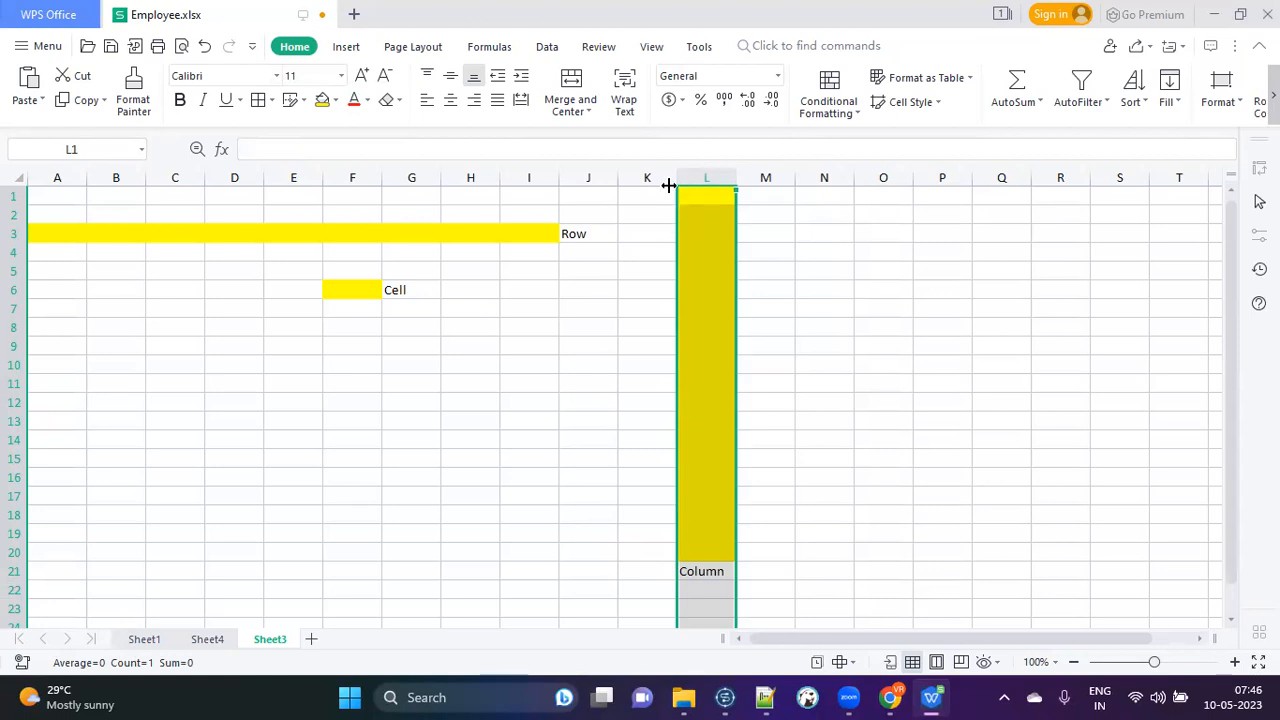
Compare the highlighted row 3 with single cells on Sheet3 by selecting cells F6 and F9 in turn.
left_click(24, 234)
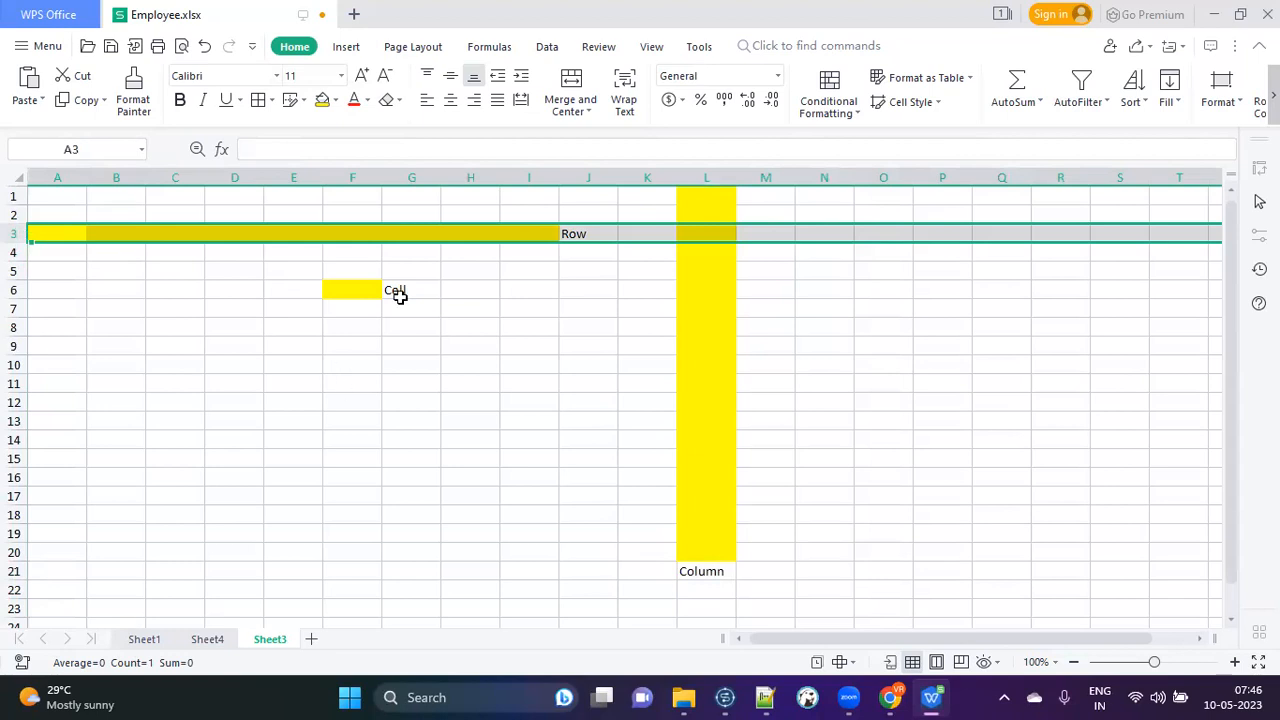
left_click(344, 287)
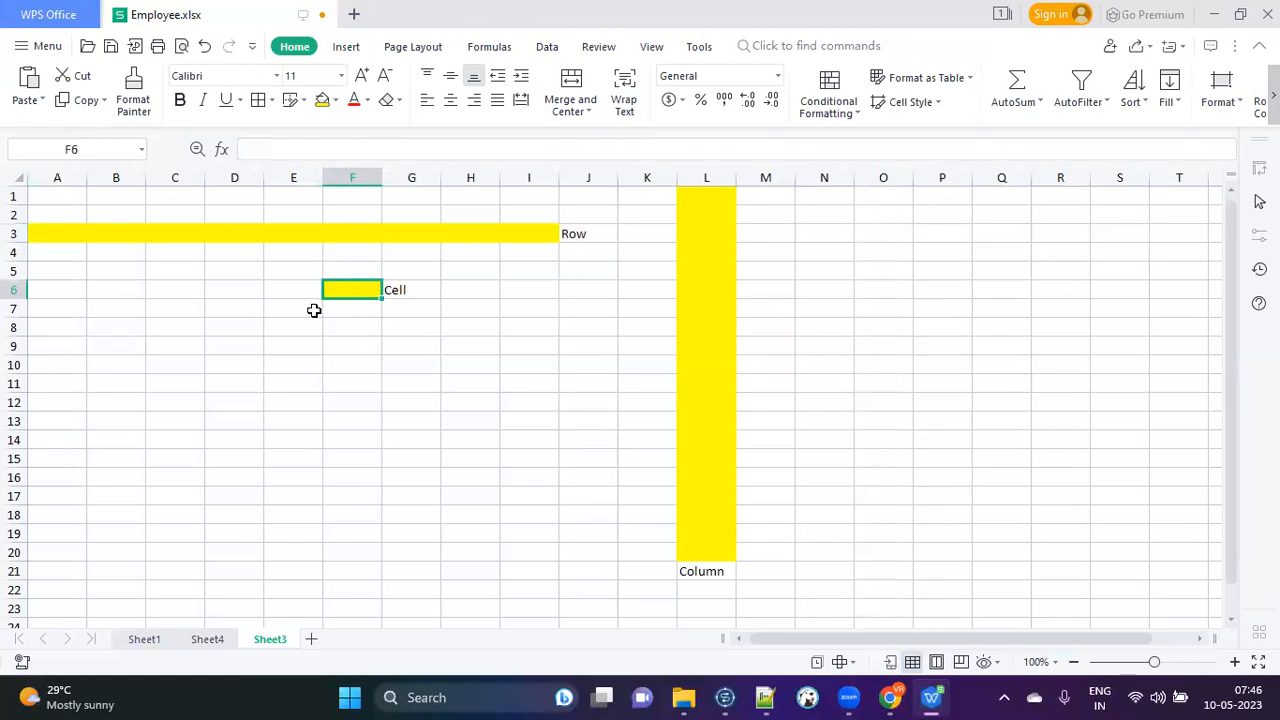
left_click(341, 351)
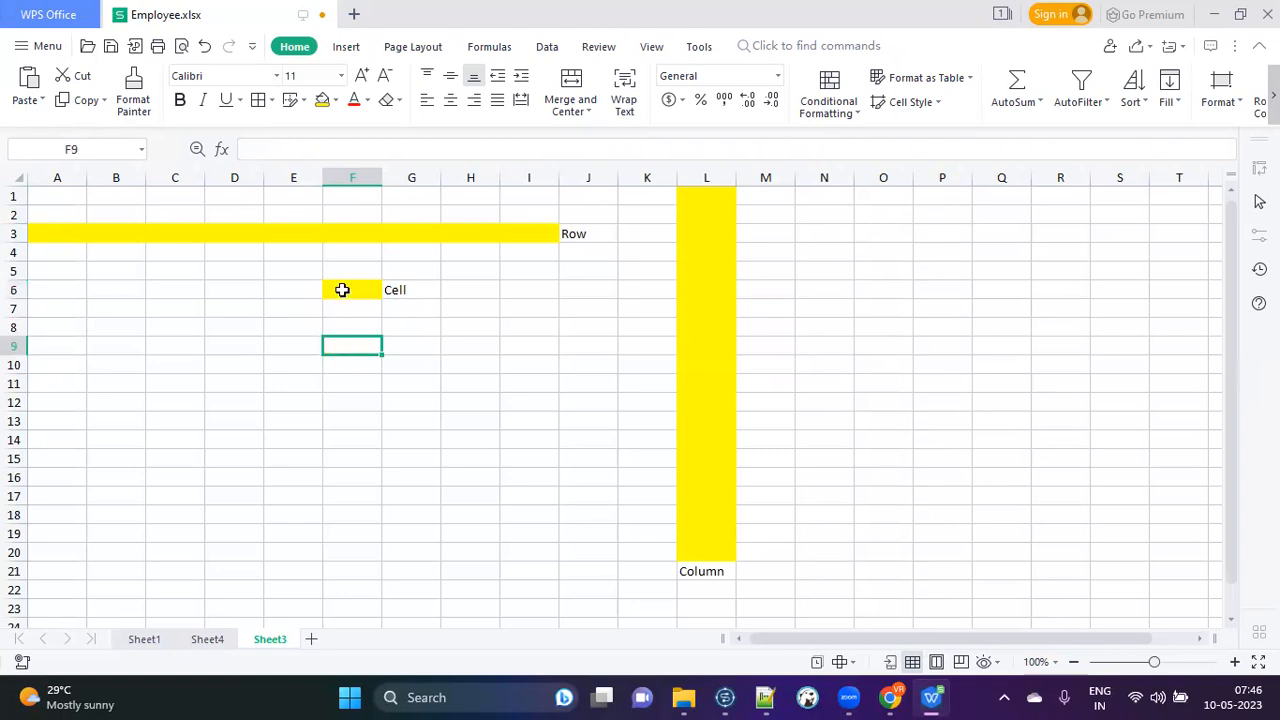
left_click(342, 290)
left_click(343, 346)
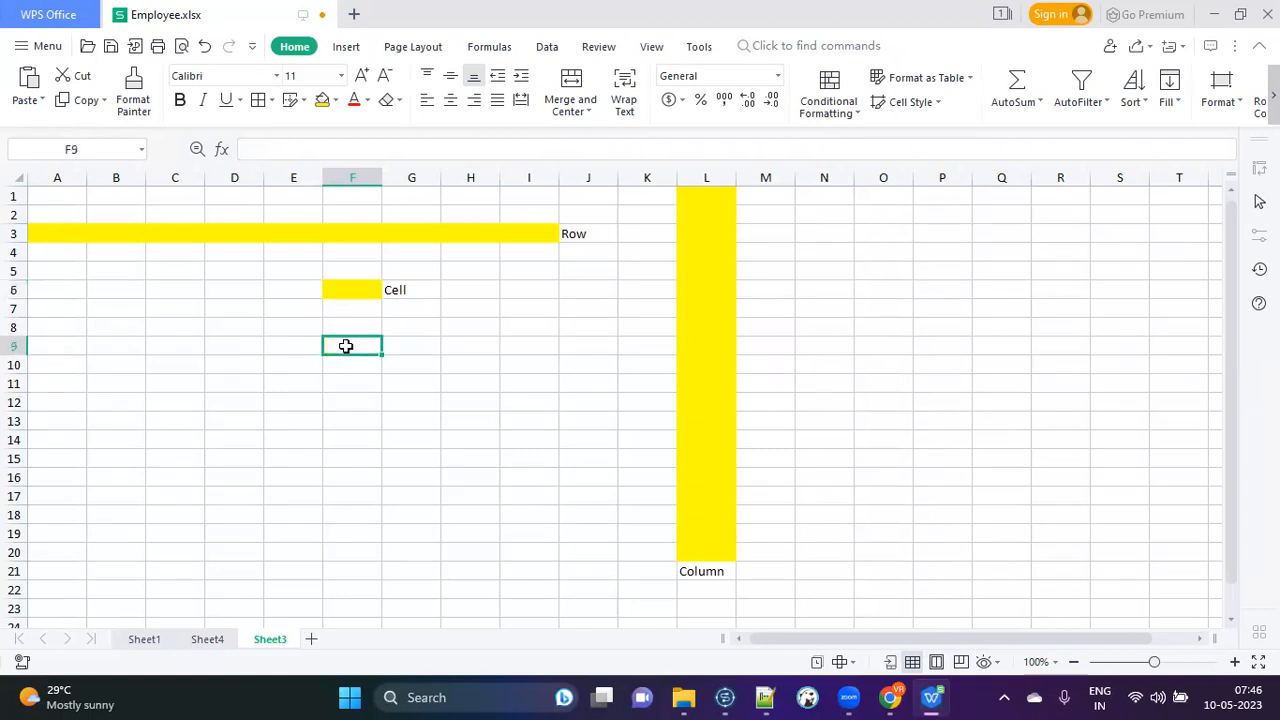
left_click(343, 283)
left_click(341, 350)
left_click(339, 288)
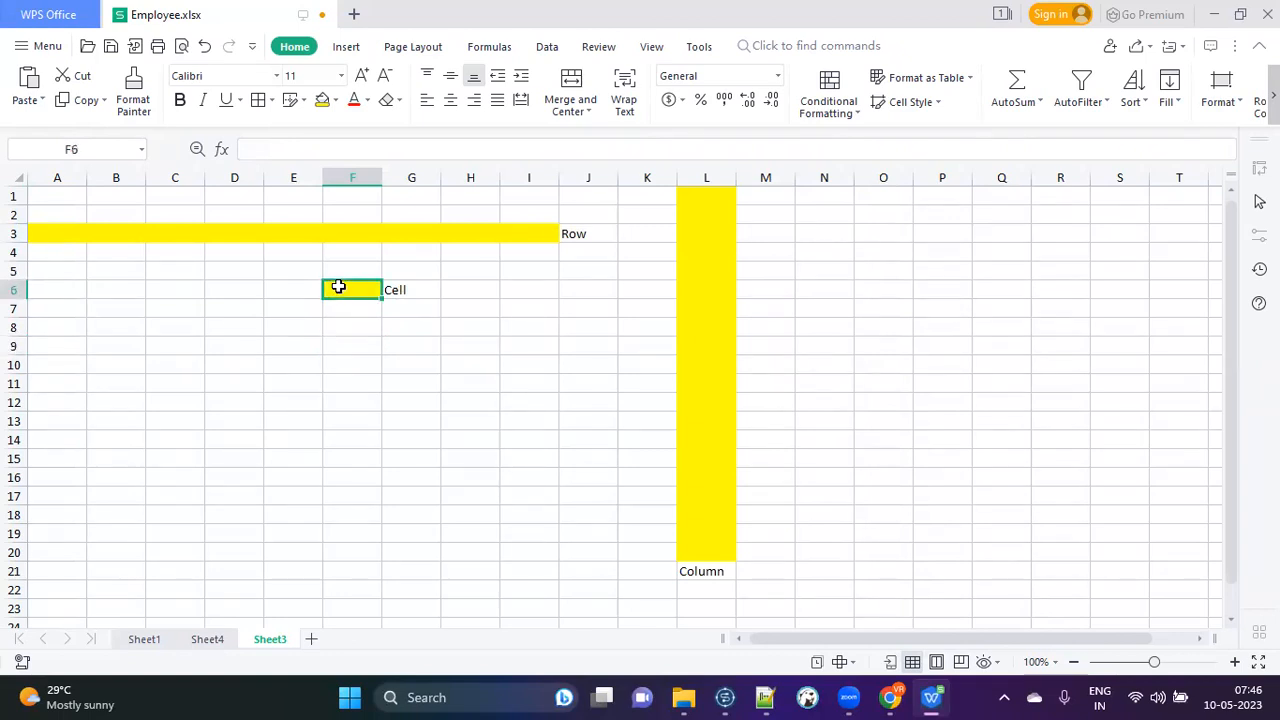
Switch to Employee.txt in Notepad++ and highlight the entire header line as a row example.
left_click(765, 697)
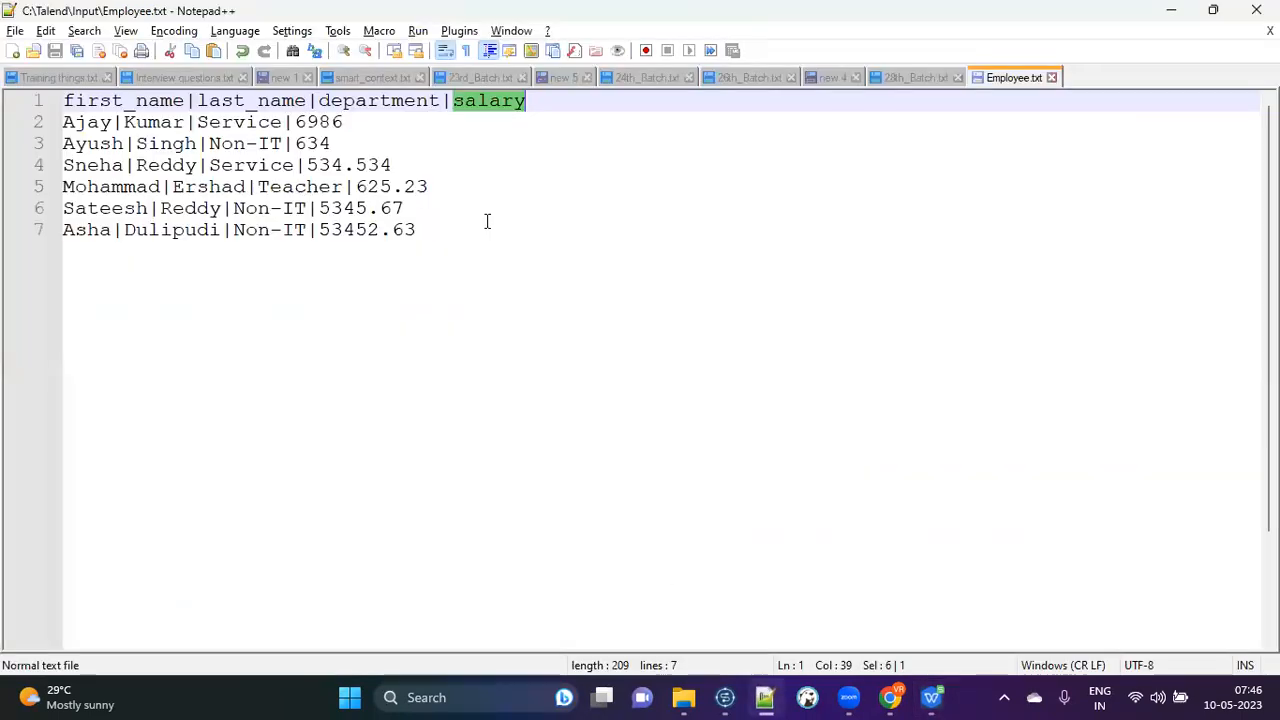
left_click(417, 169)
left_click(545, 104)
left_click_drag(565, 101, 44, 100)
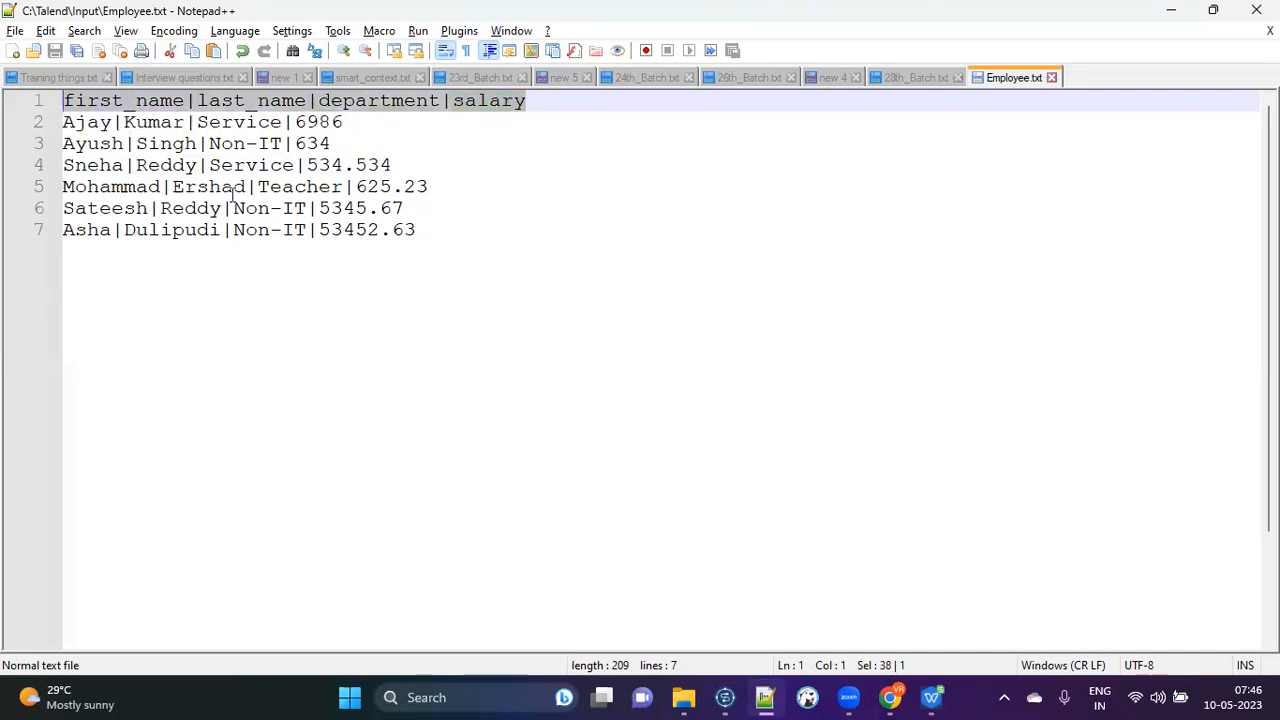
Examine the first_name column by highlighting its header and each value in lines 2 through 7.
double_click(86, 107)
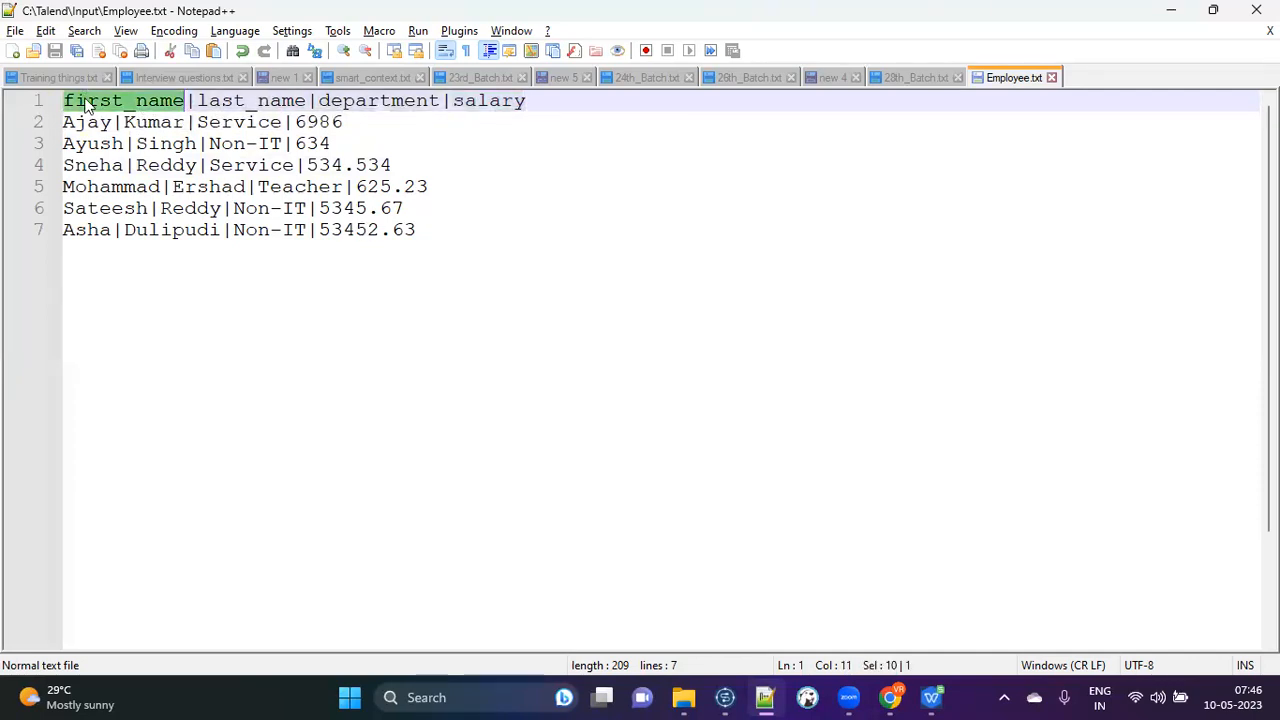
double_click(86, 122)
double_click(85, 144)
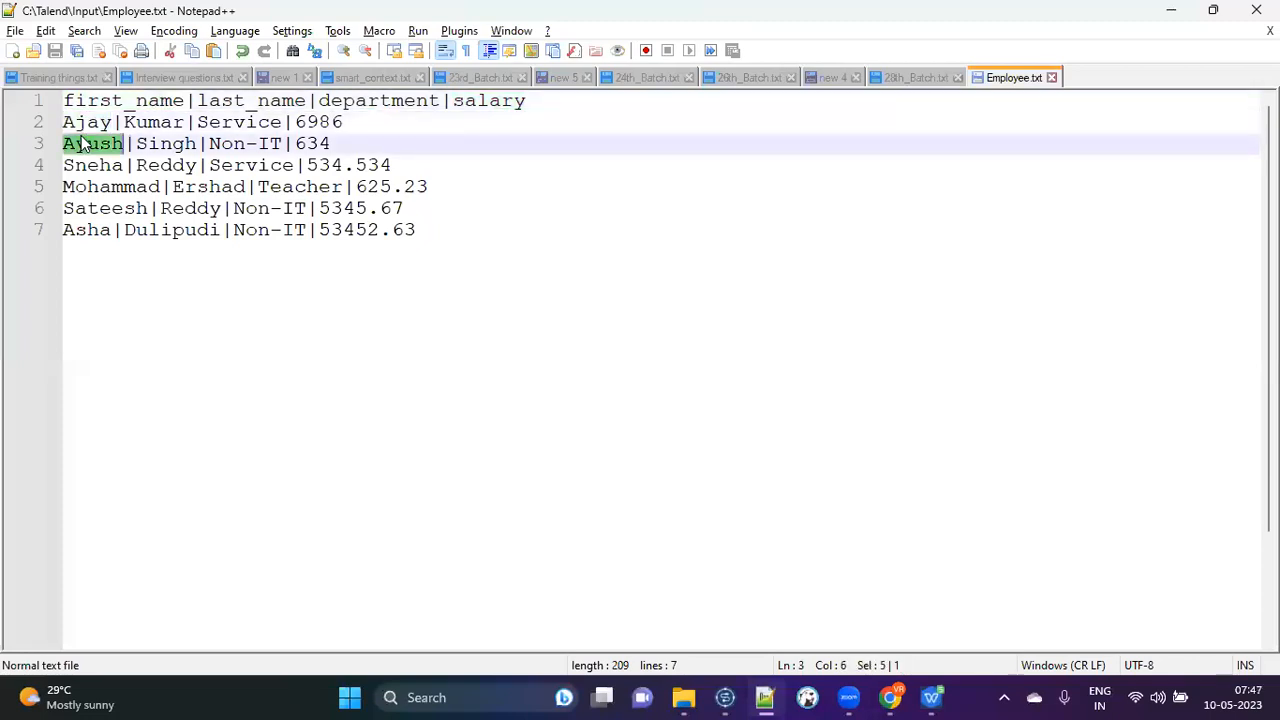
double_click(84, 166)
double_click(85, 189)
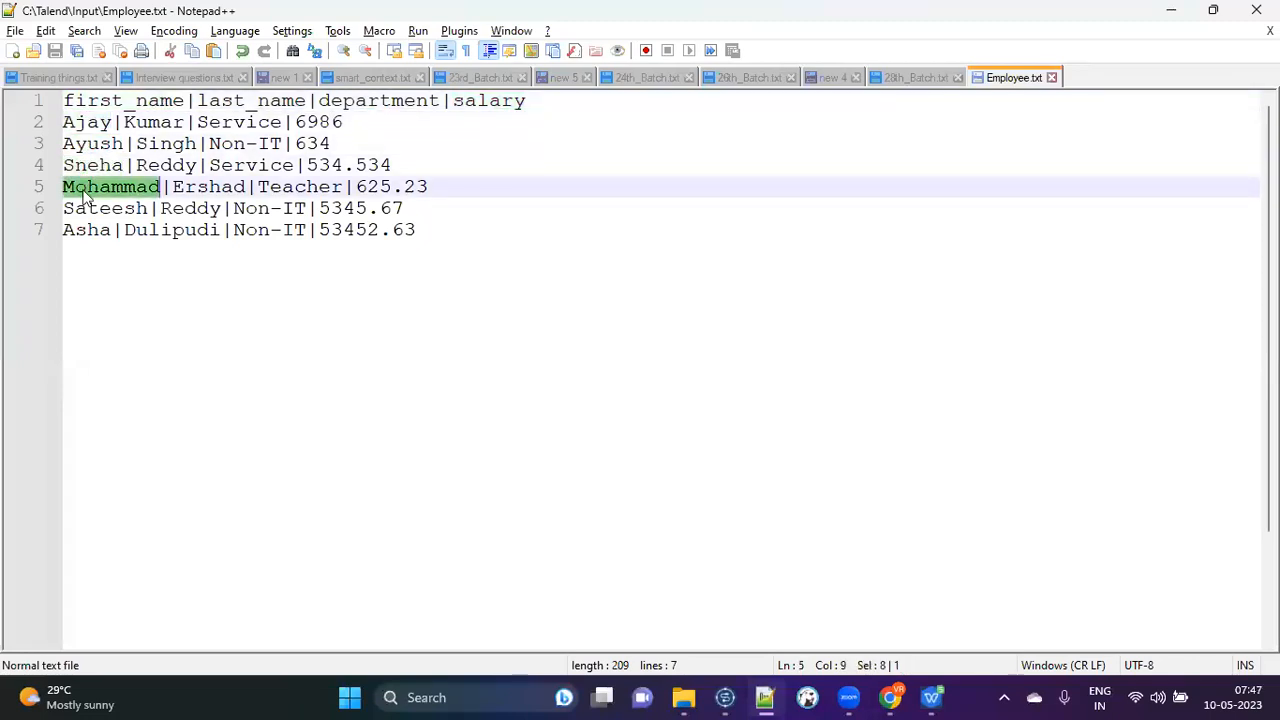
double_click(85, 209)
double_click(85, 231)
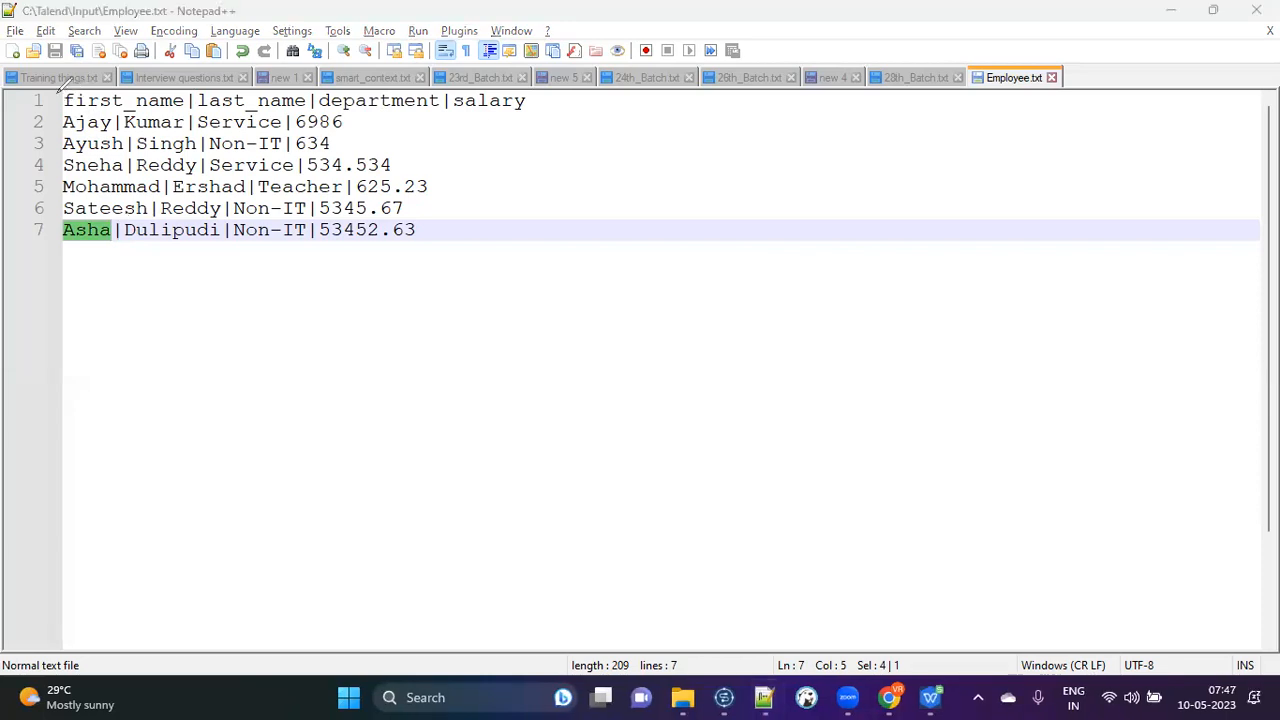
Draw a downward arrow beside the lines for columns and a horizontal arrow labelled R under the header for rows, and clear the annotations.
mouse_move(54, 95)
left_mouse_down()
mouse_move(54, 240)
mouse_move(61, 226)
mouse_move(45, 266)
mouse_move(62, 270)
left_mouse_up()
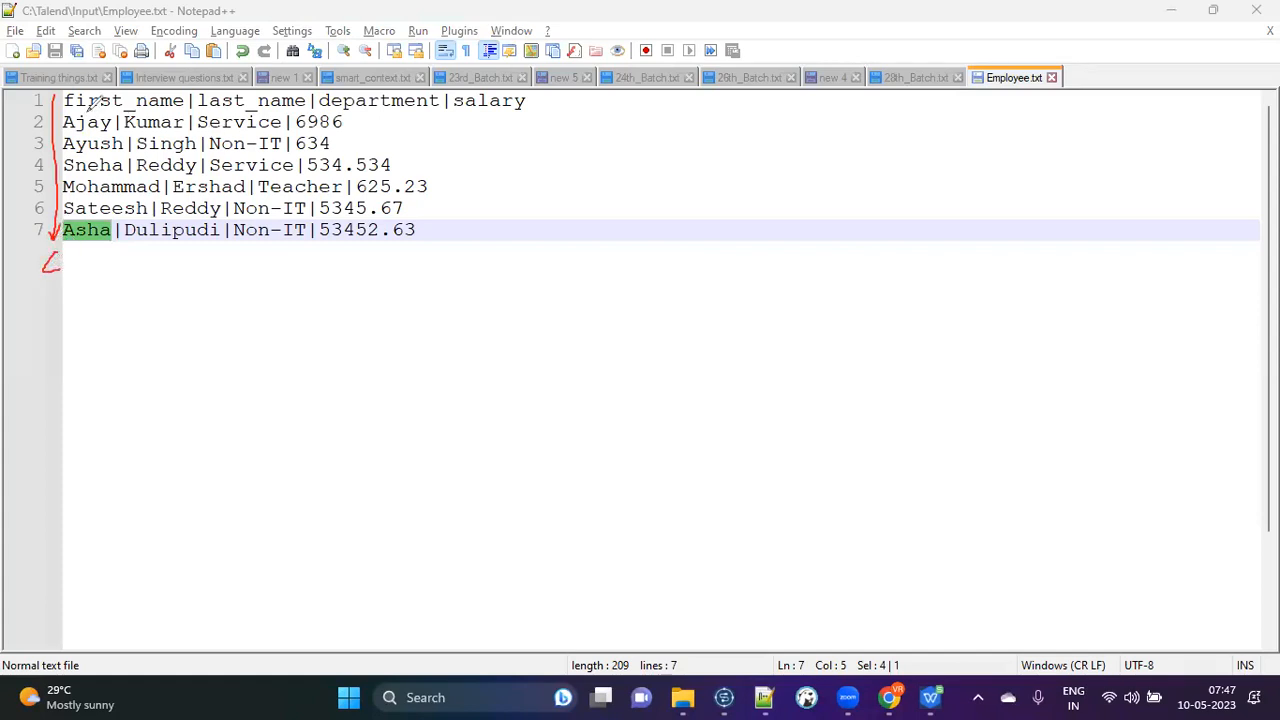
left_click_drag(66, 103, 398, 119)
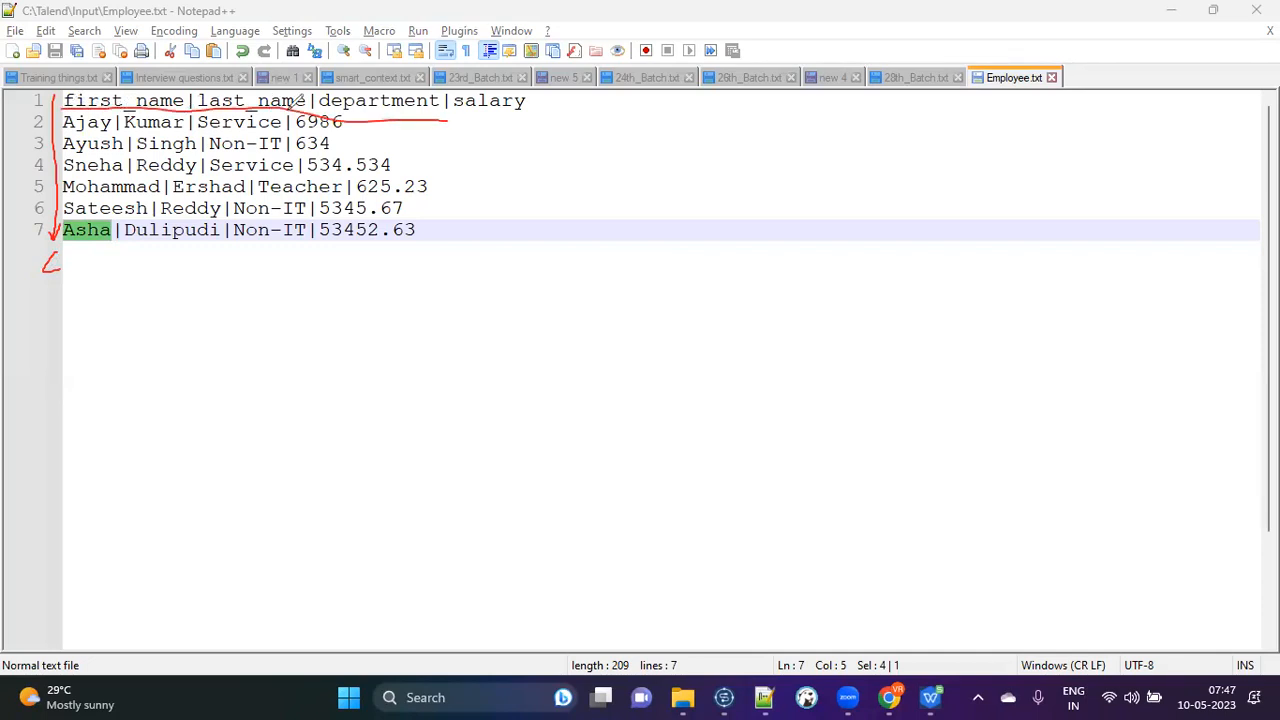
mouse_move(440, 113)
left_mouse_down()
mouse_move(456, 120)
mouse_move(440, 129)
mouse_move(477, 119)
mouse_move(490, 139)
left_mouse_up()
left_click_drag(67, 256, 68, 270)
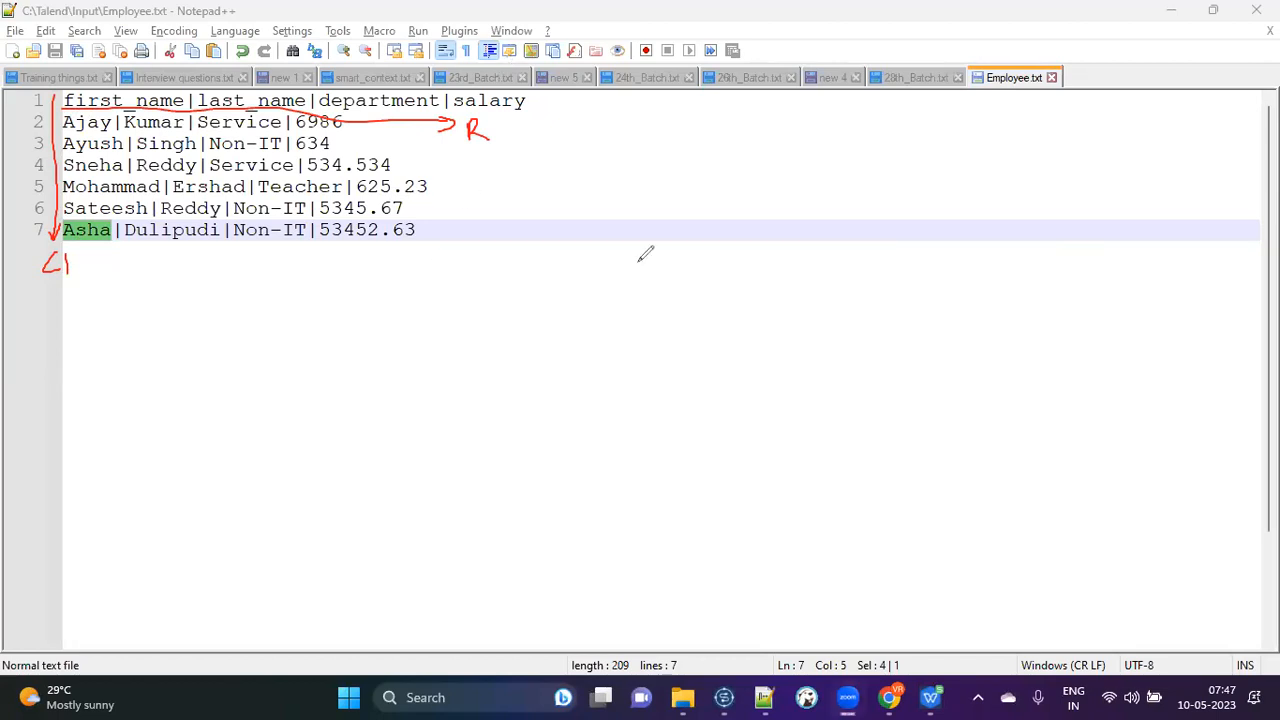
key("e")
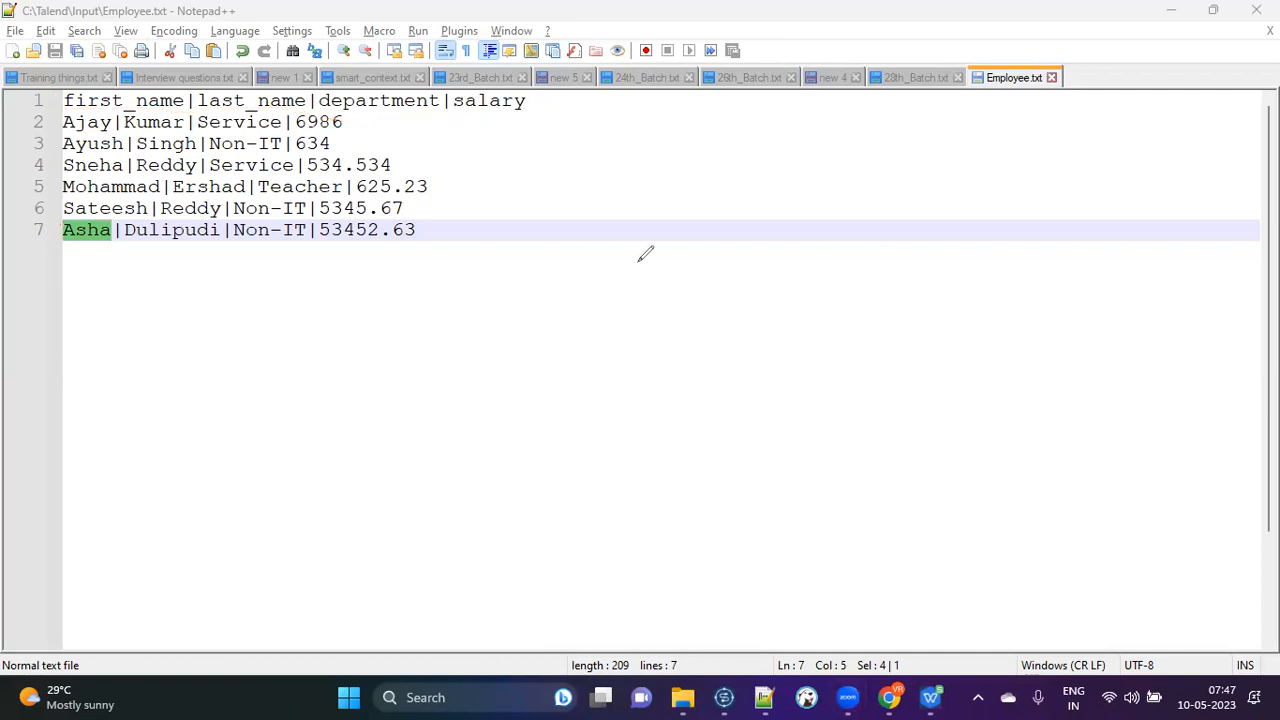
Review the whole Employee.txt data block and highlight the first_name, last_name and salary headers.
left_click(426, 232)
left_click_drag(491, 228, 8, 102)
left_click(460, 240)
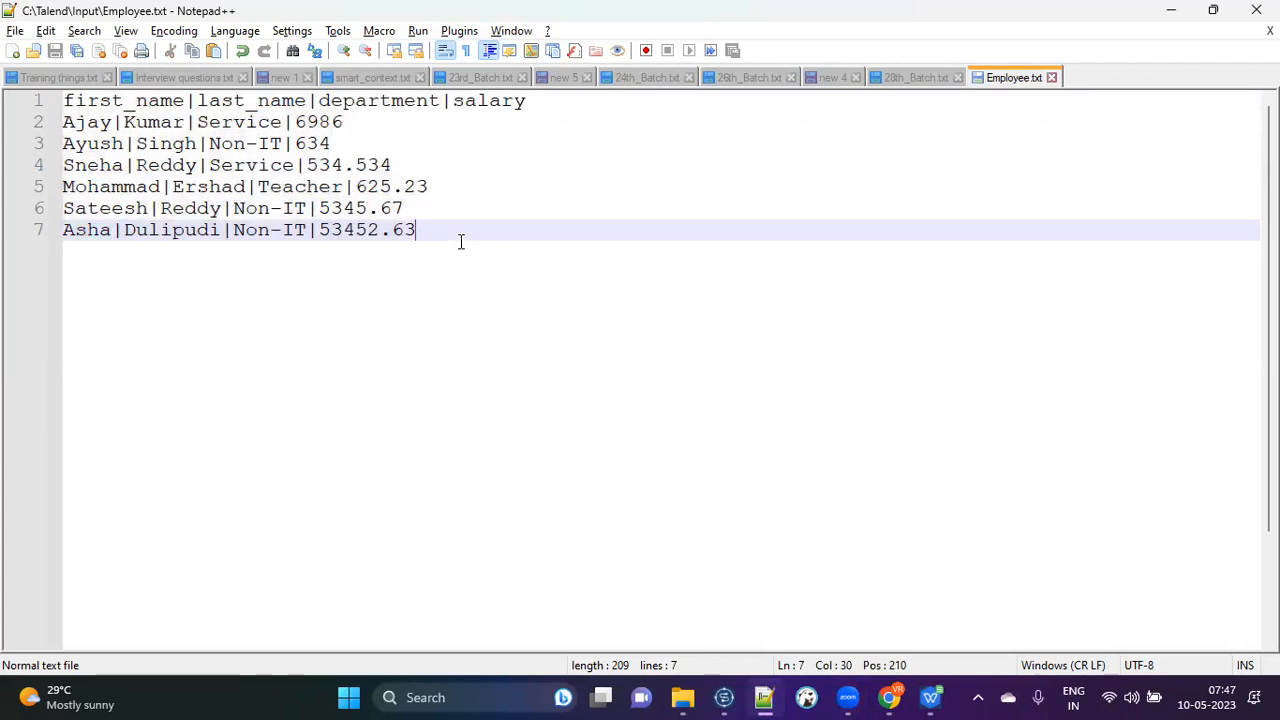
double_click(124, 101)
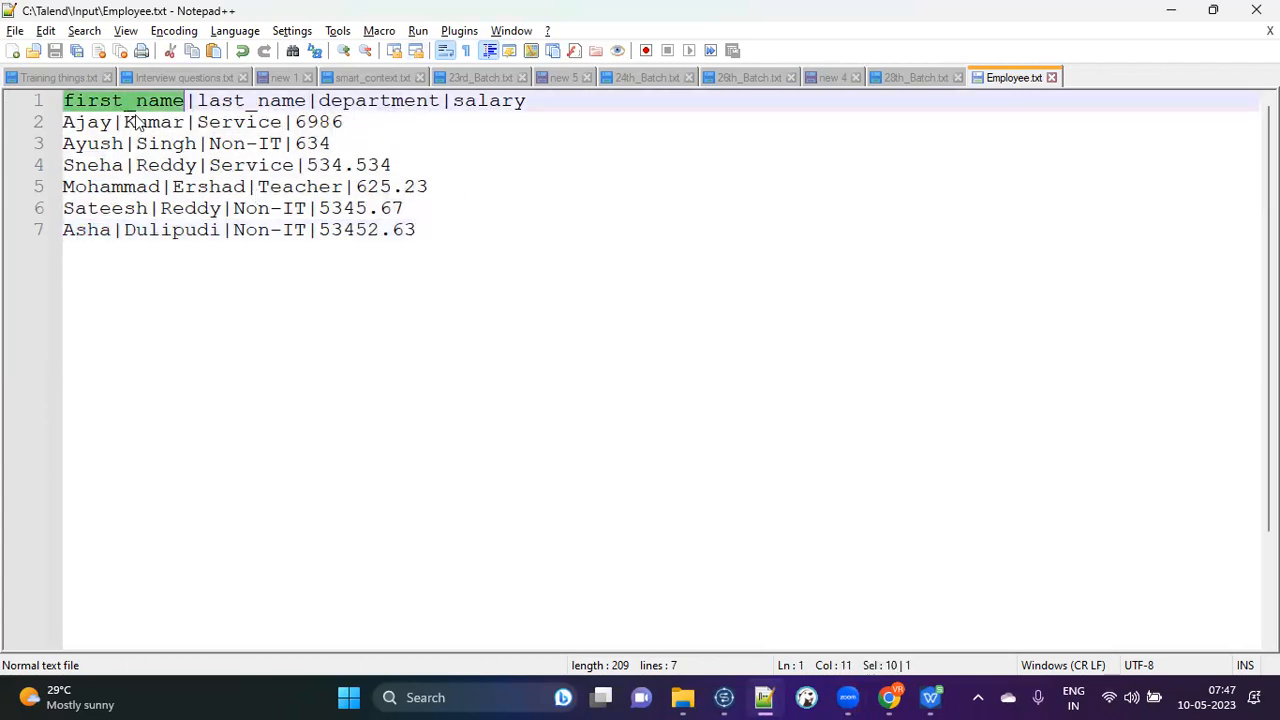
double_click(246, 101)
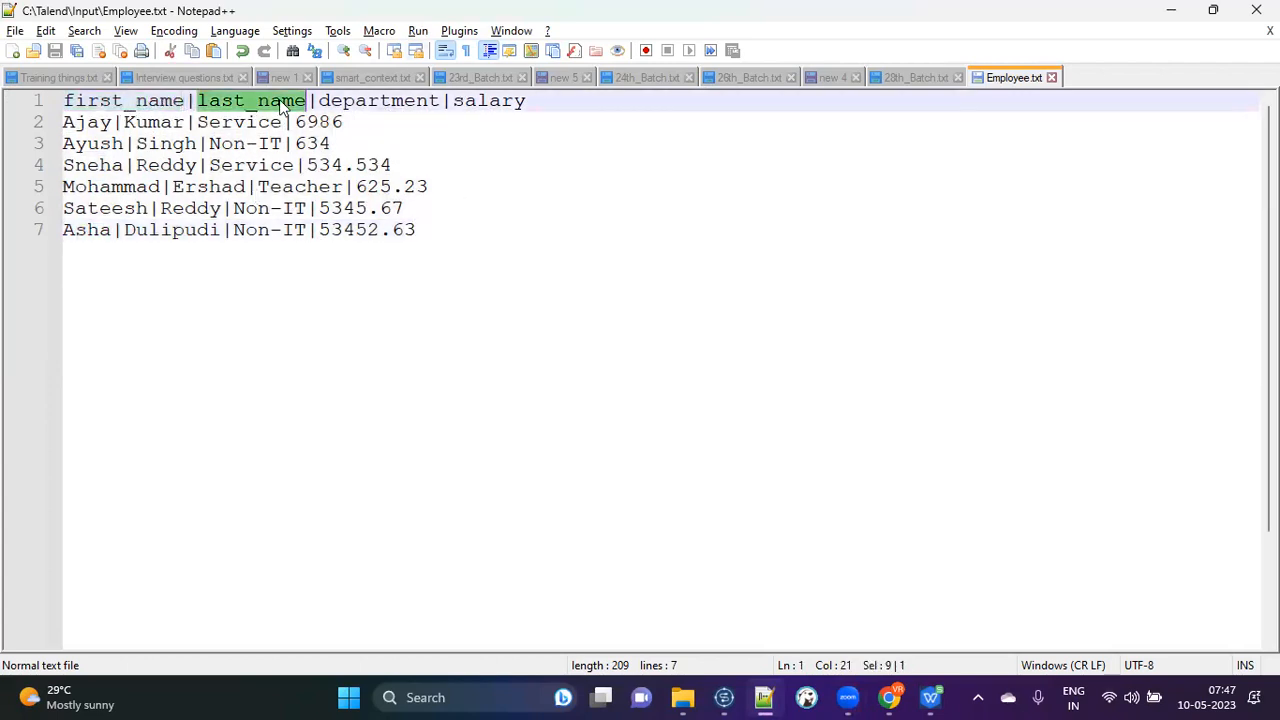
double_click(467, 104)
Examine the pipe delimiters in the header line by highlighting those after first_name, last_name and department.
left_click(188, 101)
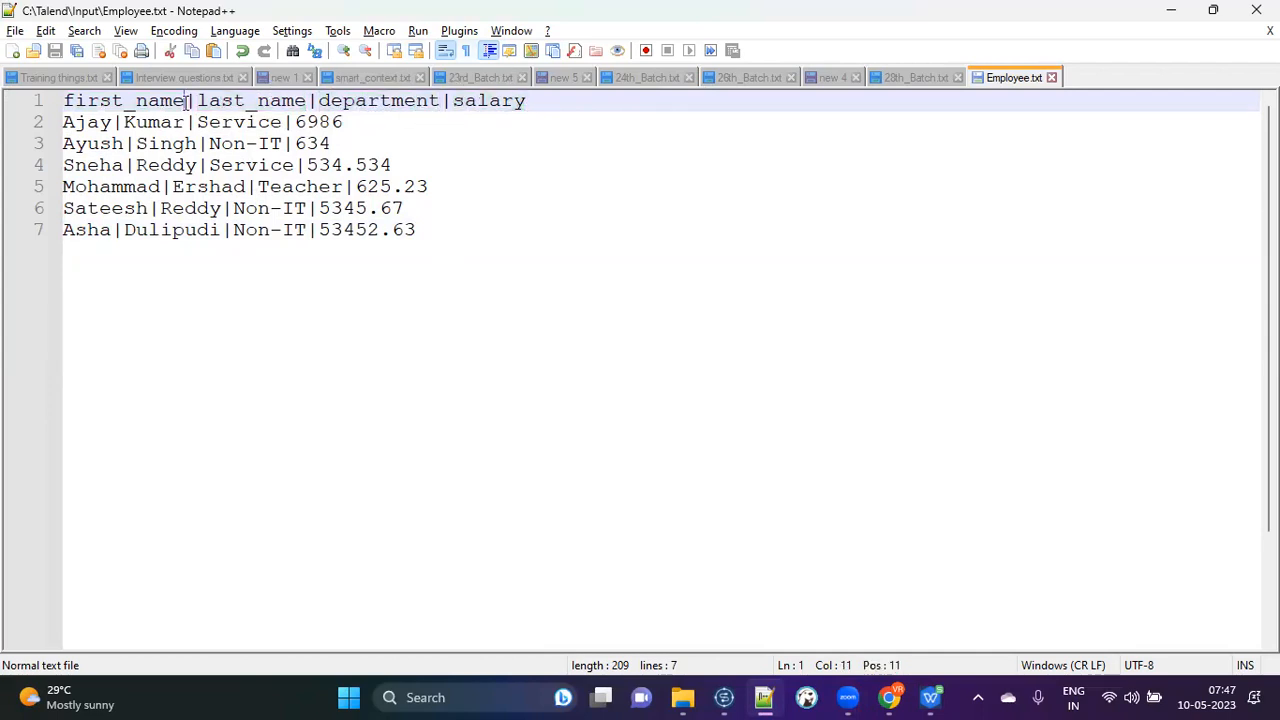
left_click_drag(191, 103, 200, 101)
left_click_drag(306, 101, 314, 101)
left_click_drag(443, 101, 453, 103)
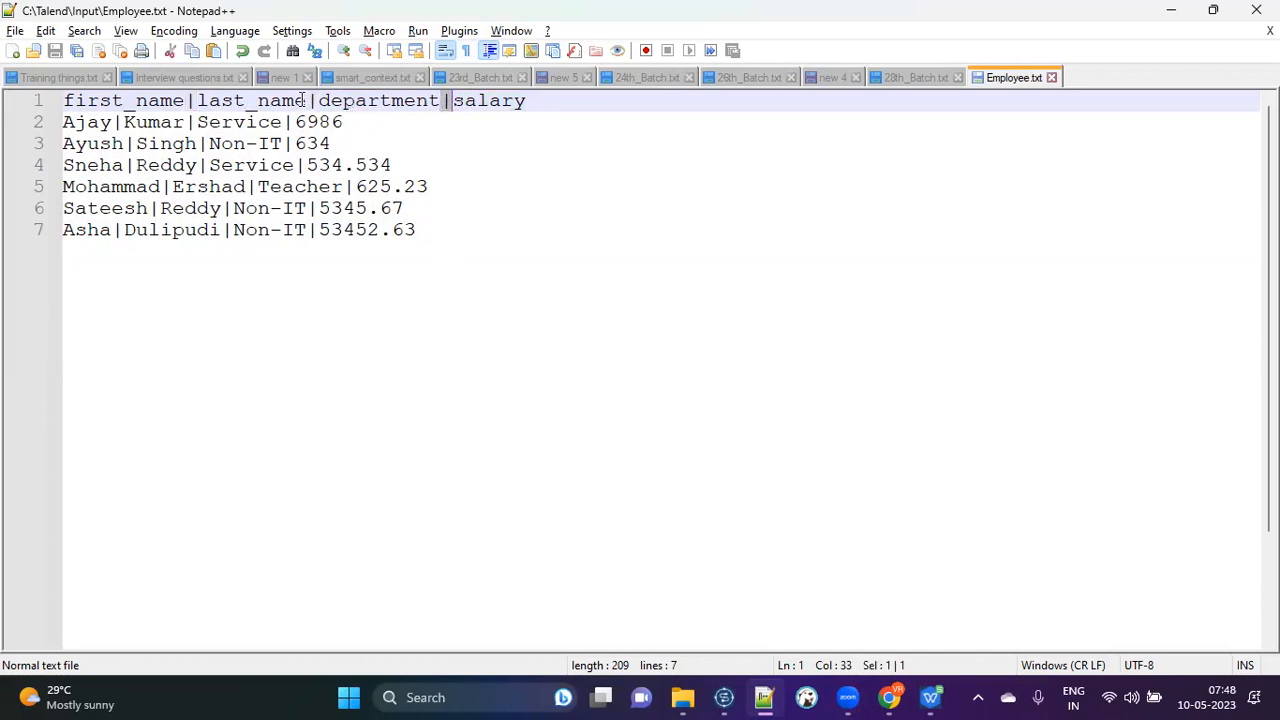
left_click_drag(186, 101, 196, 103)
left_click_drag(309, 101, 318, 102)
Compare the first_name and last_name headers by highlighting them alternately, and inspect the pipe separating them.
left_click(147, 101)
double_click(147, 101)
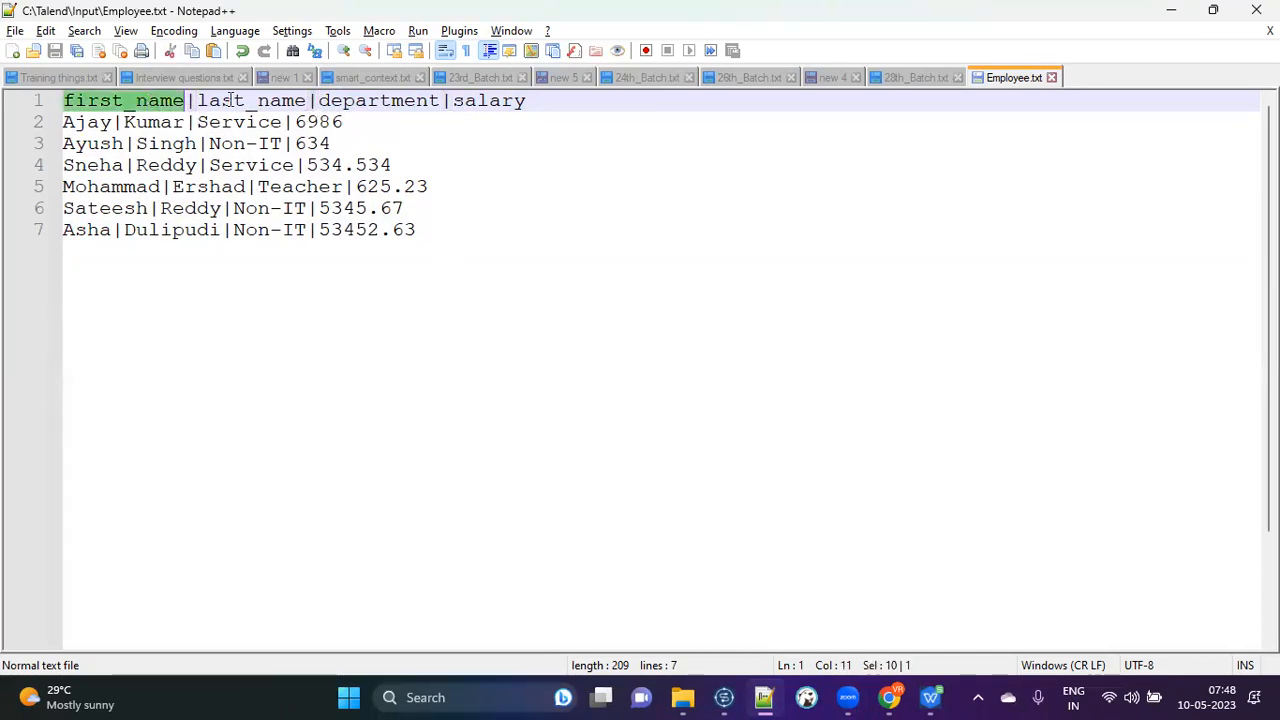
double_click(232, 101)
double_click(147, 101)
double_click(210, 102)
double_click(152, 102)
double_click(222, 102)
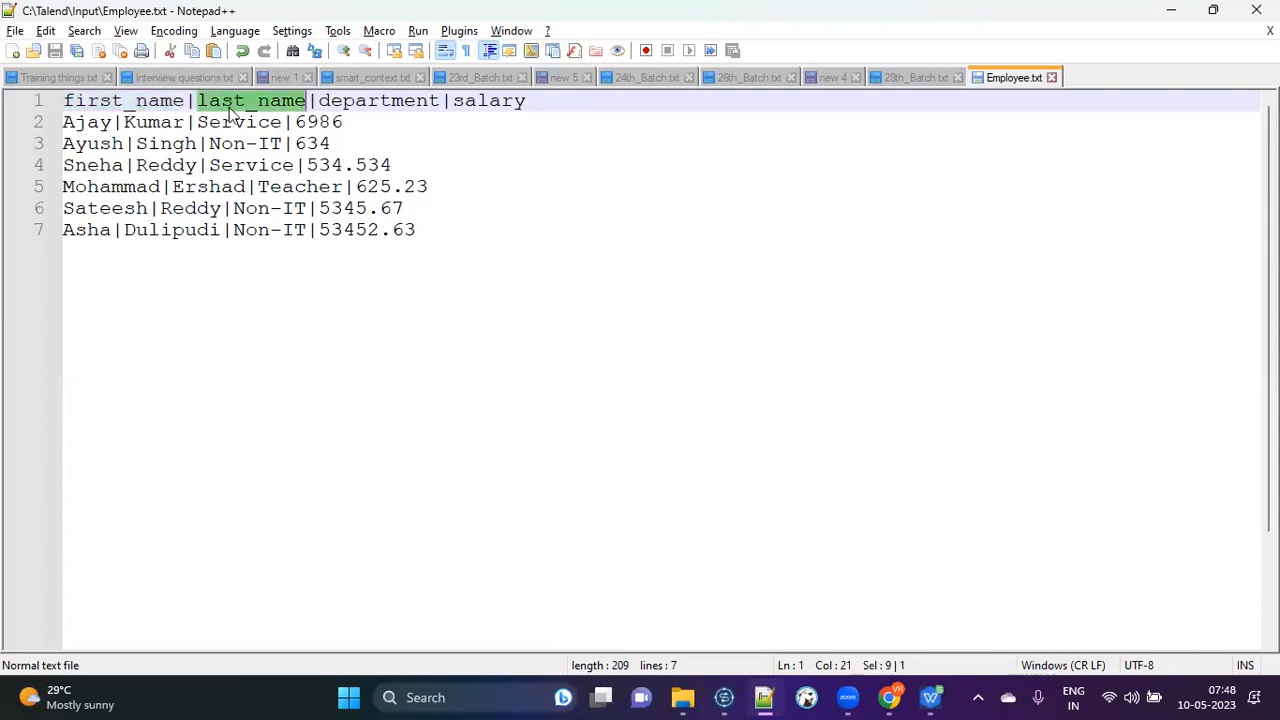
double_click(190, 101)
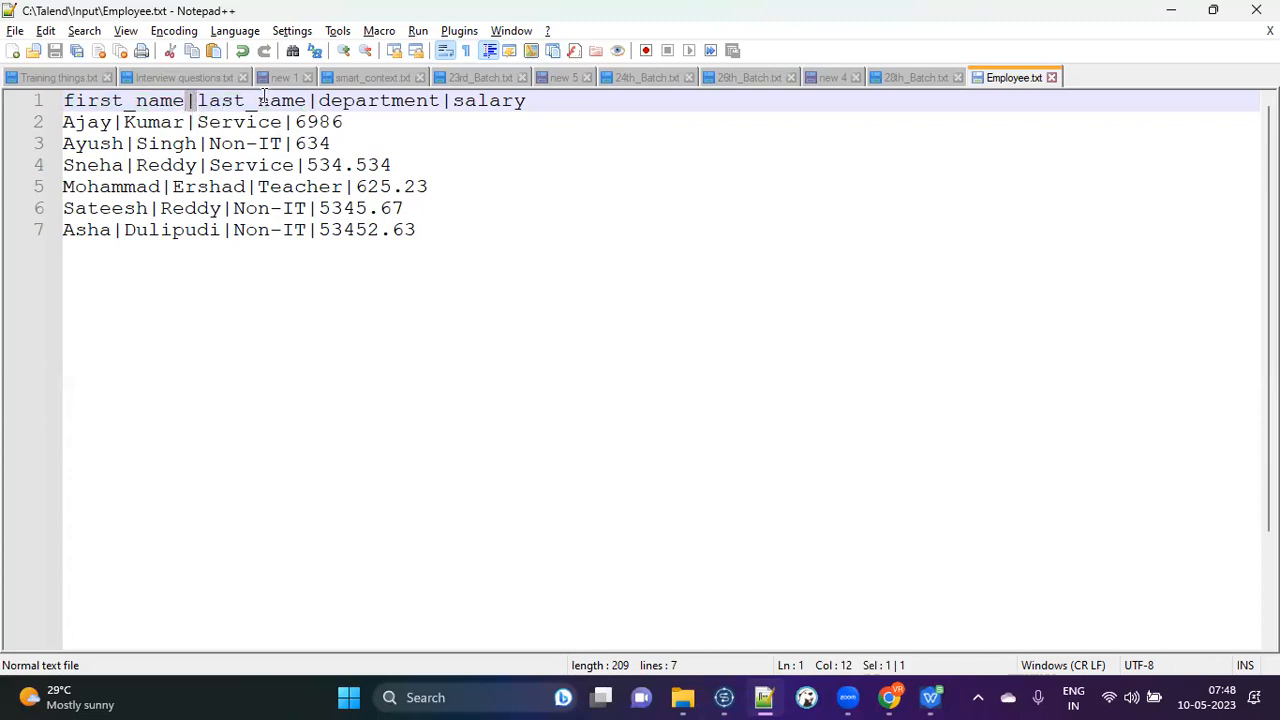
left_click(311, 102)
Compare the first-name and last-name values in line 2 by highlighting them in turn.
double_click(98, 124)
double_click(140, 124)
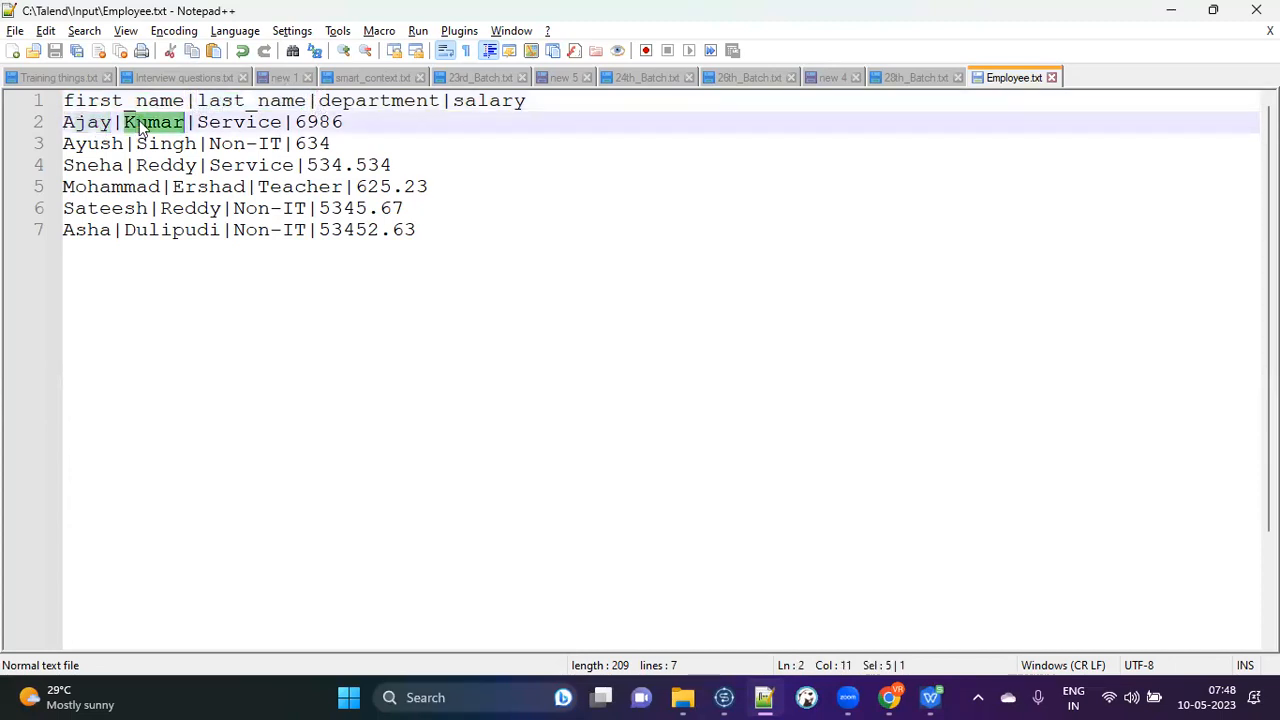
double_click(93, 128)
double_click(135, 124)
Replace every pipe delimiter in Employee.txt with a comma, starting from the selected pipe in line 2.
left_click(116, 122)
left_click_drag(116, 122, 124, 123)
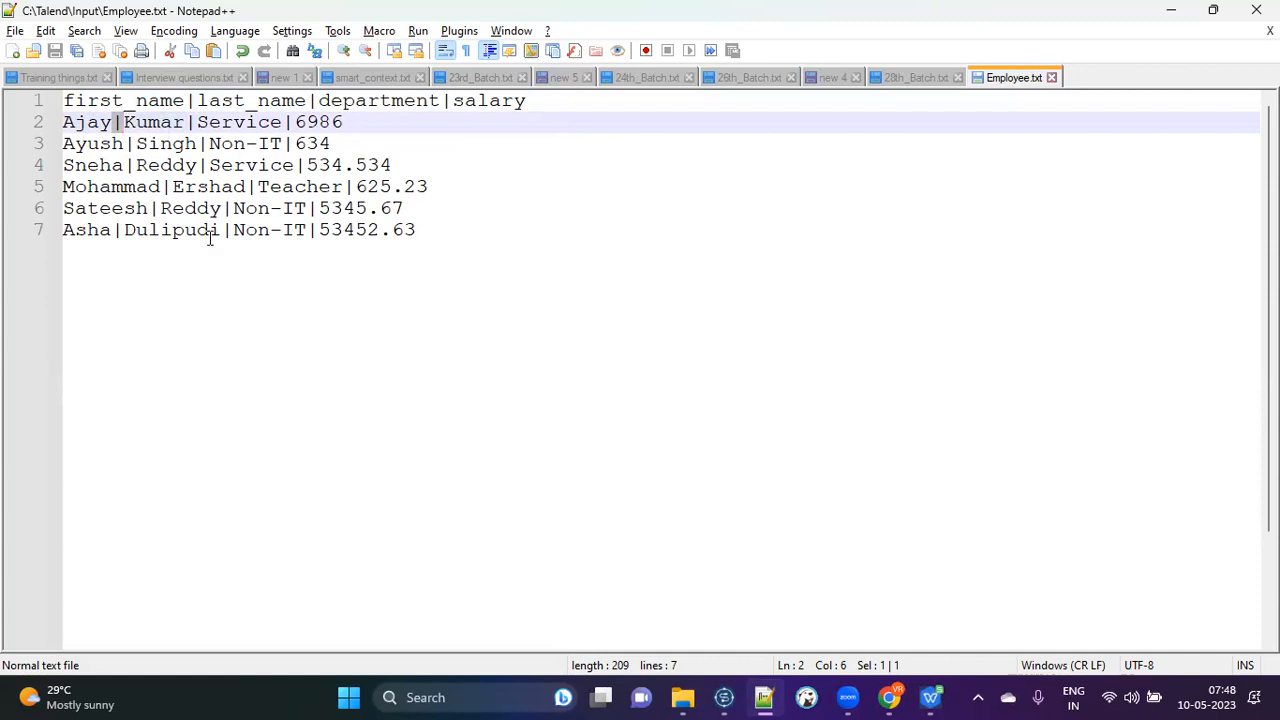
key("ctrl+f")
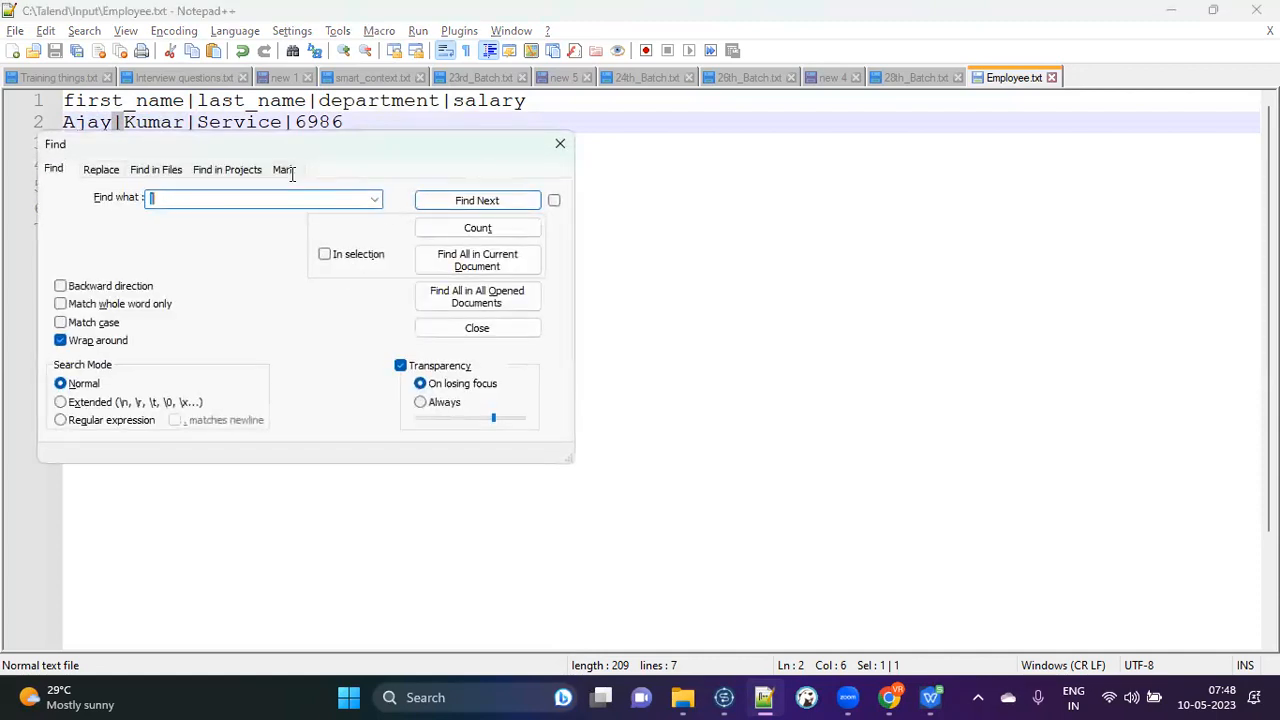
left_click(101, 168)
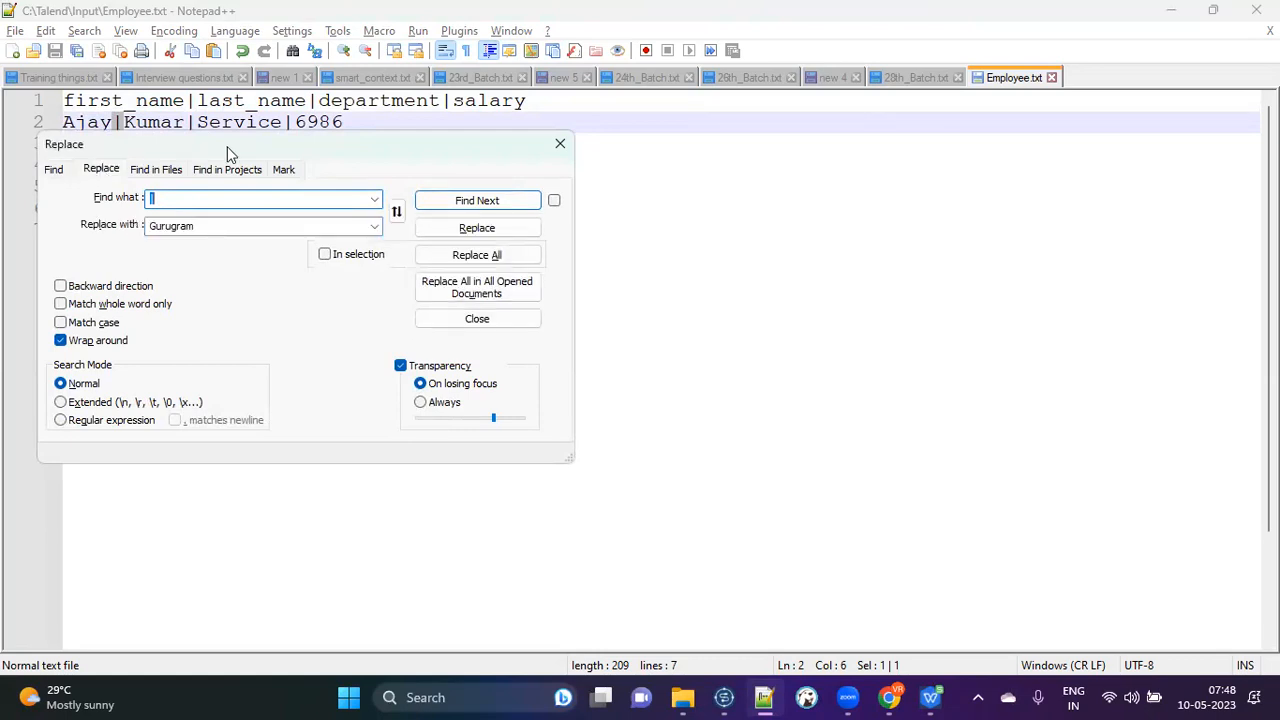
left_click_drag(227, 146, 359, 214)
double_click(340, 293)
type(",")
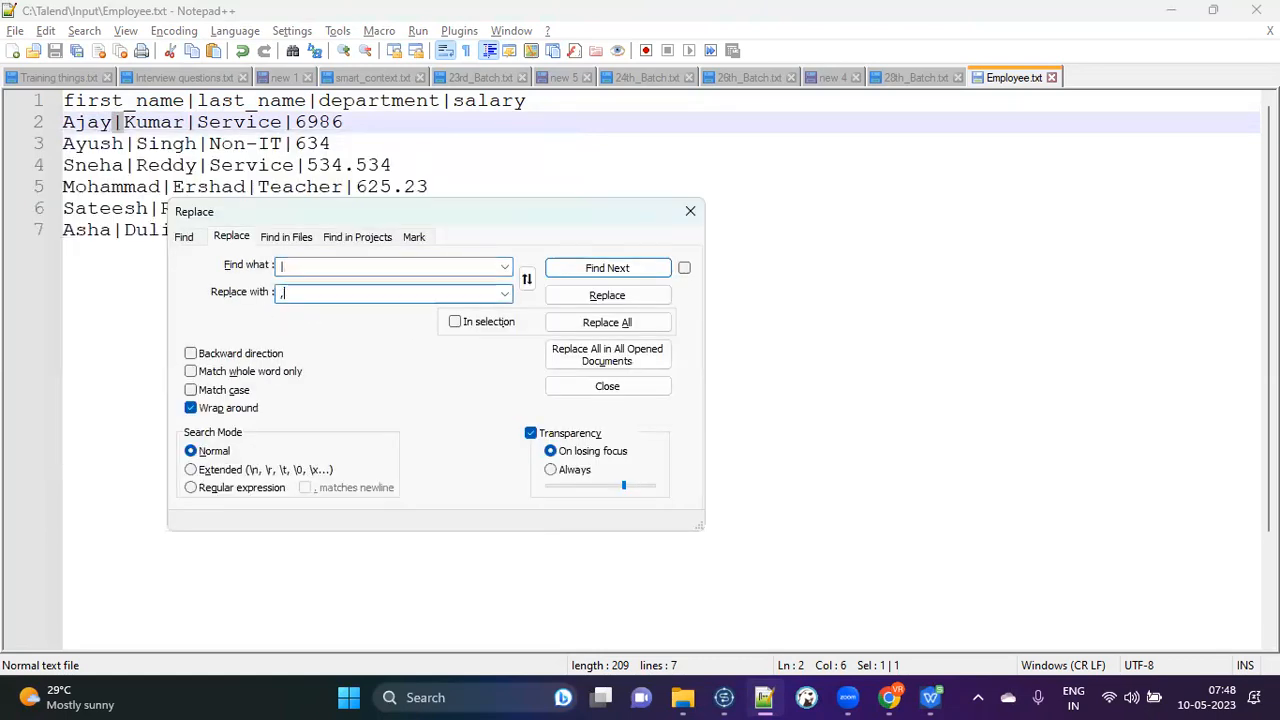
left_click(622, 323)
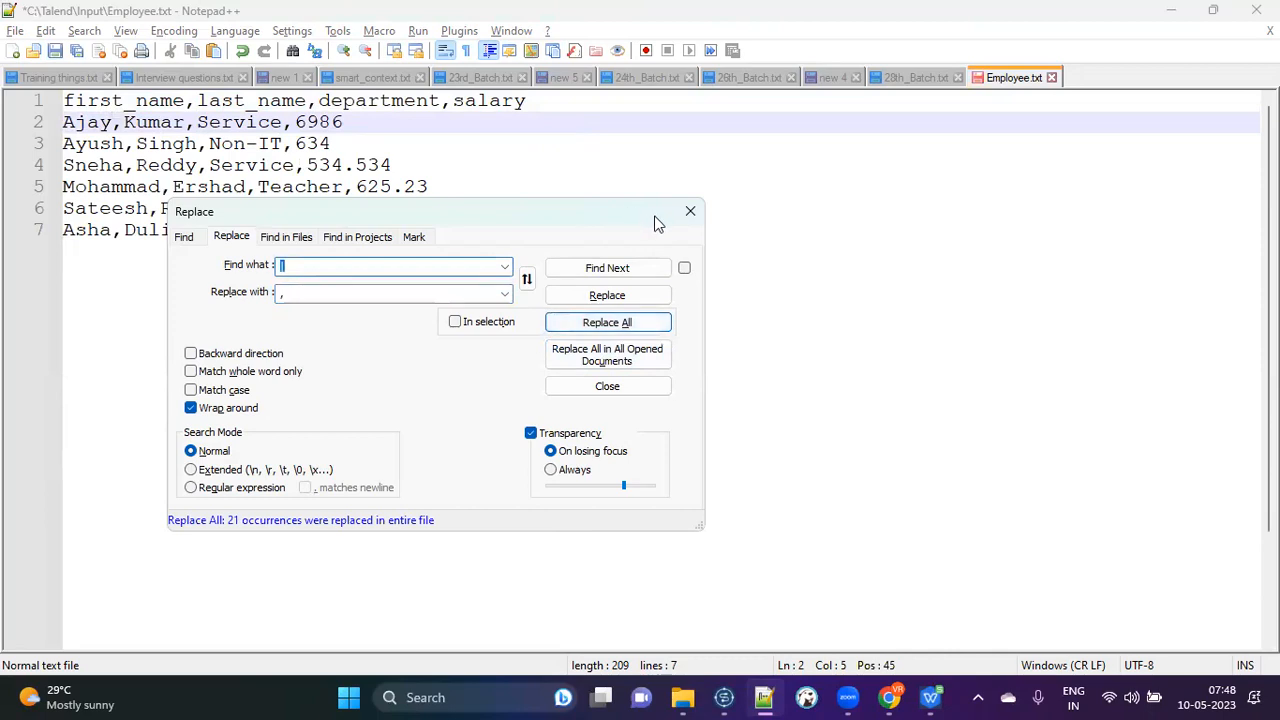
left_click(689, 213)
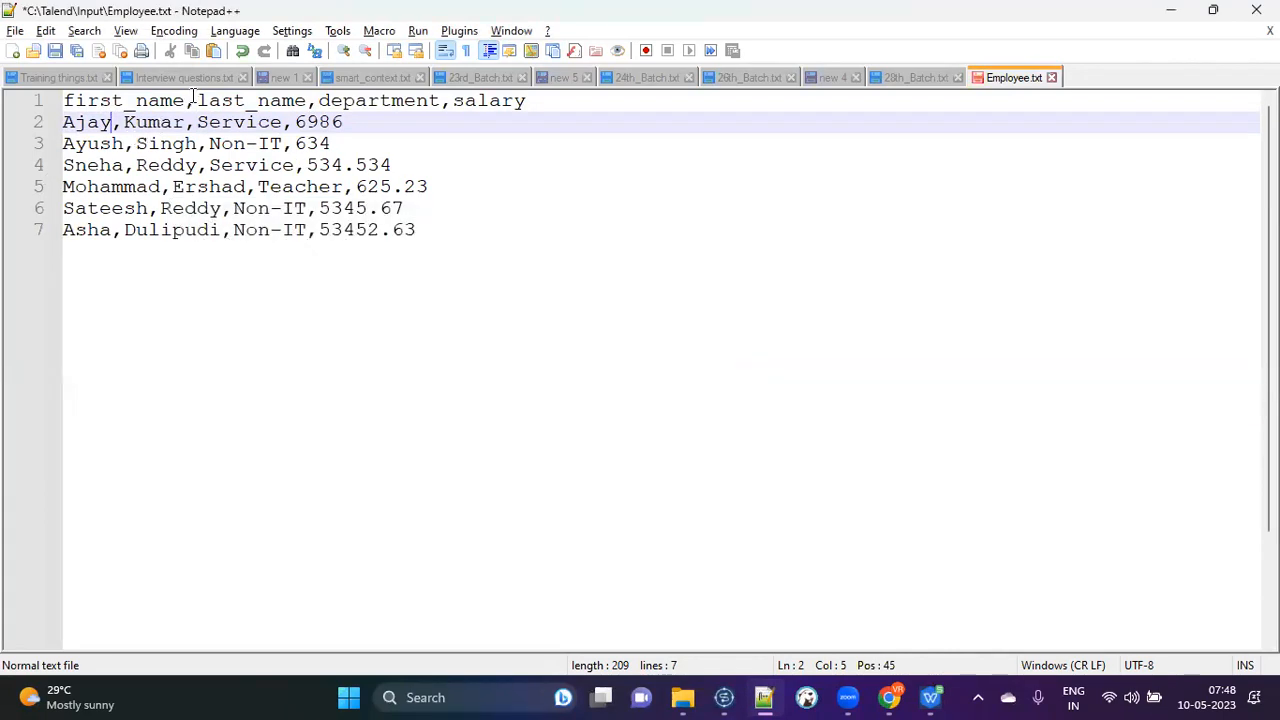
Replace every comma delimiter in Employee.txt with a semicolon, using the comma after first_name as the search text.
left_click_drag(195, 104, 187, 110)
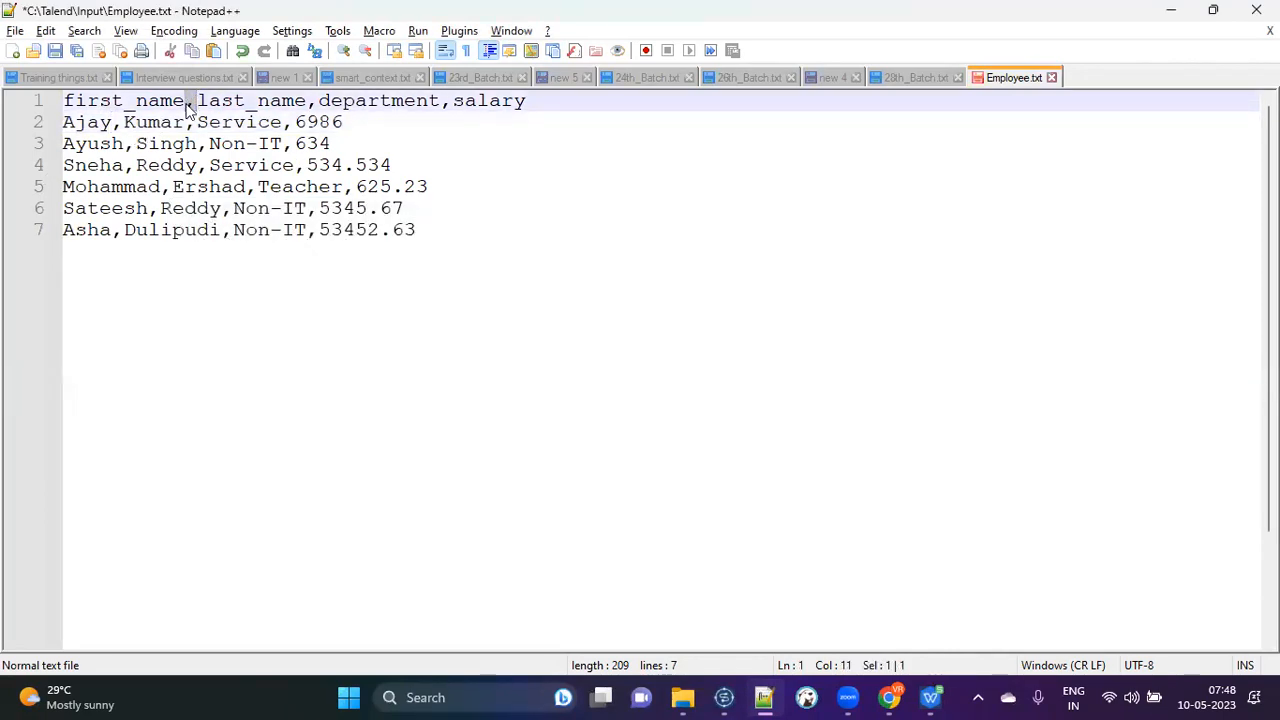
key("ctrl+f")
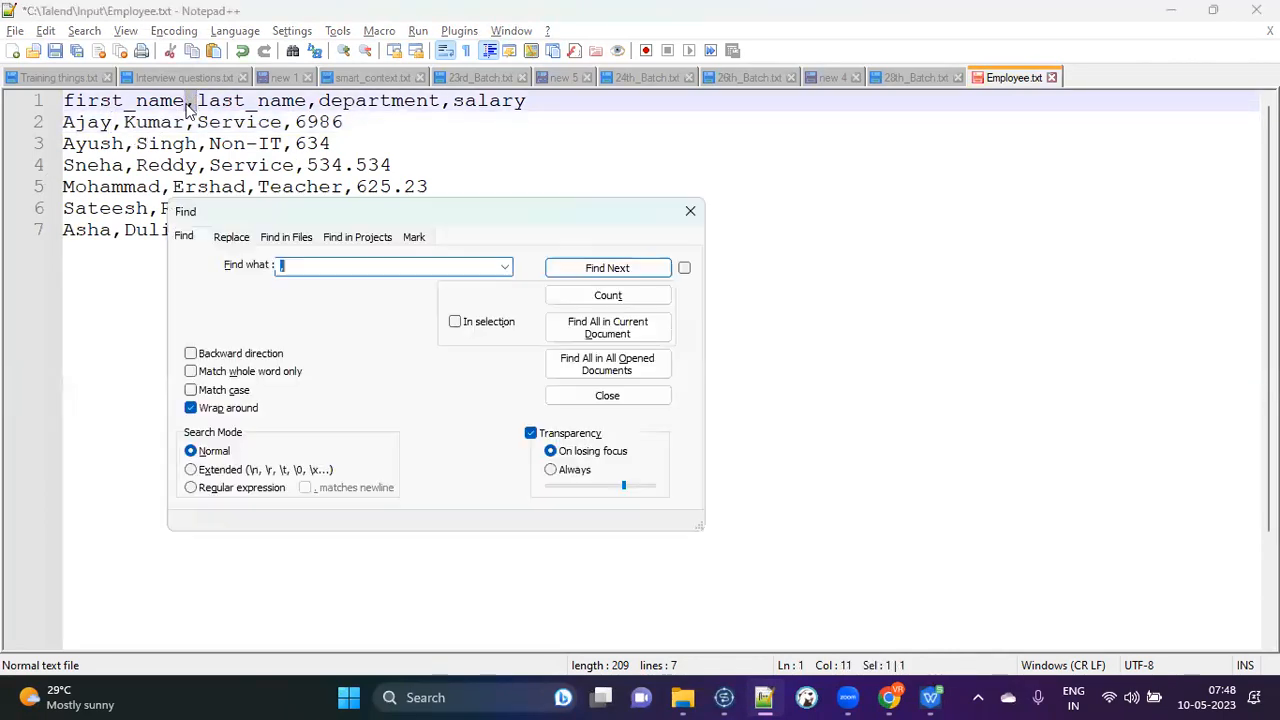
left_click(229, 238)
key("Tab")
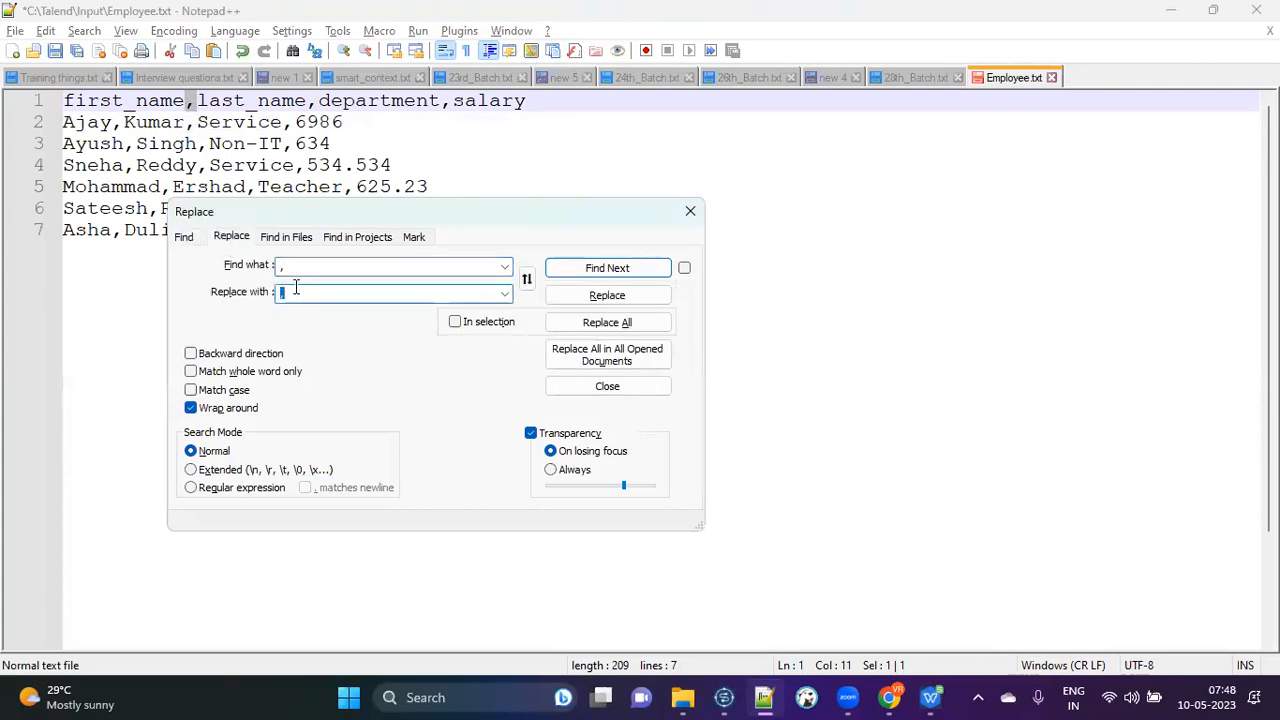
key("BackSpace")
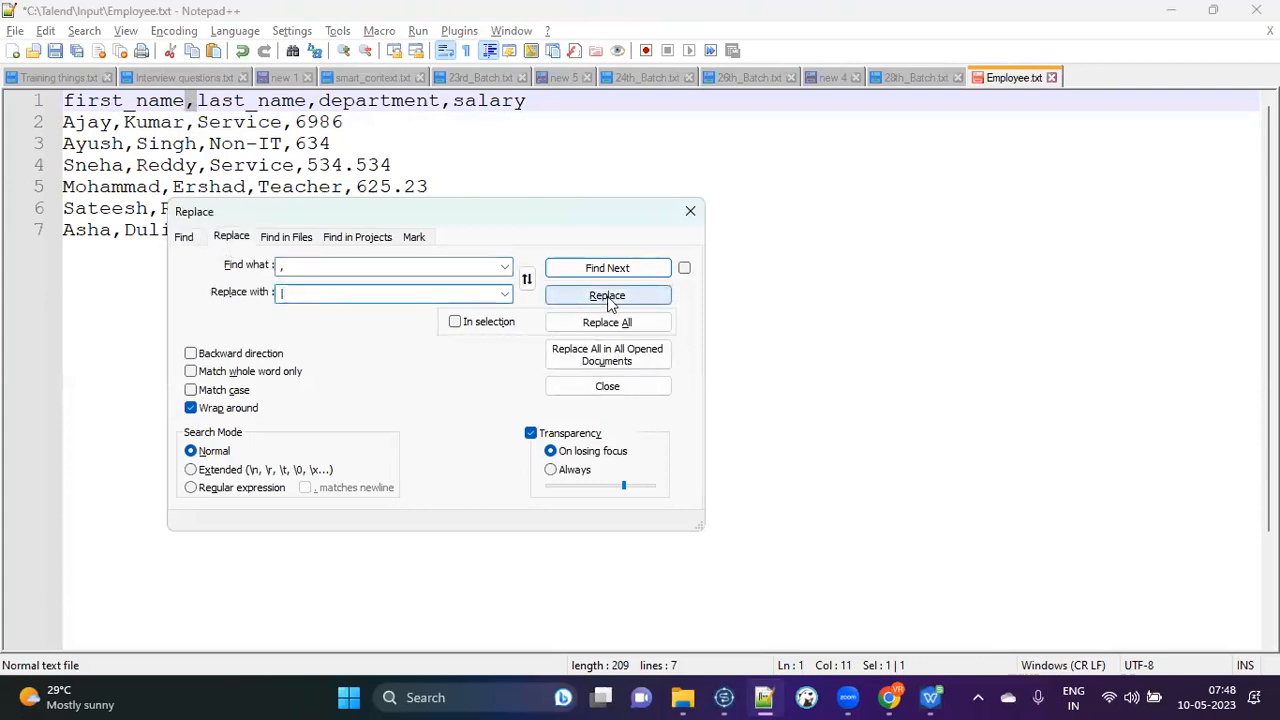
type(";")
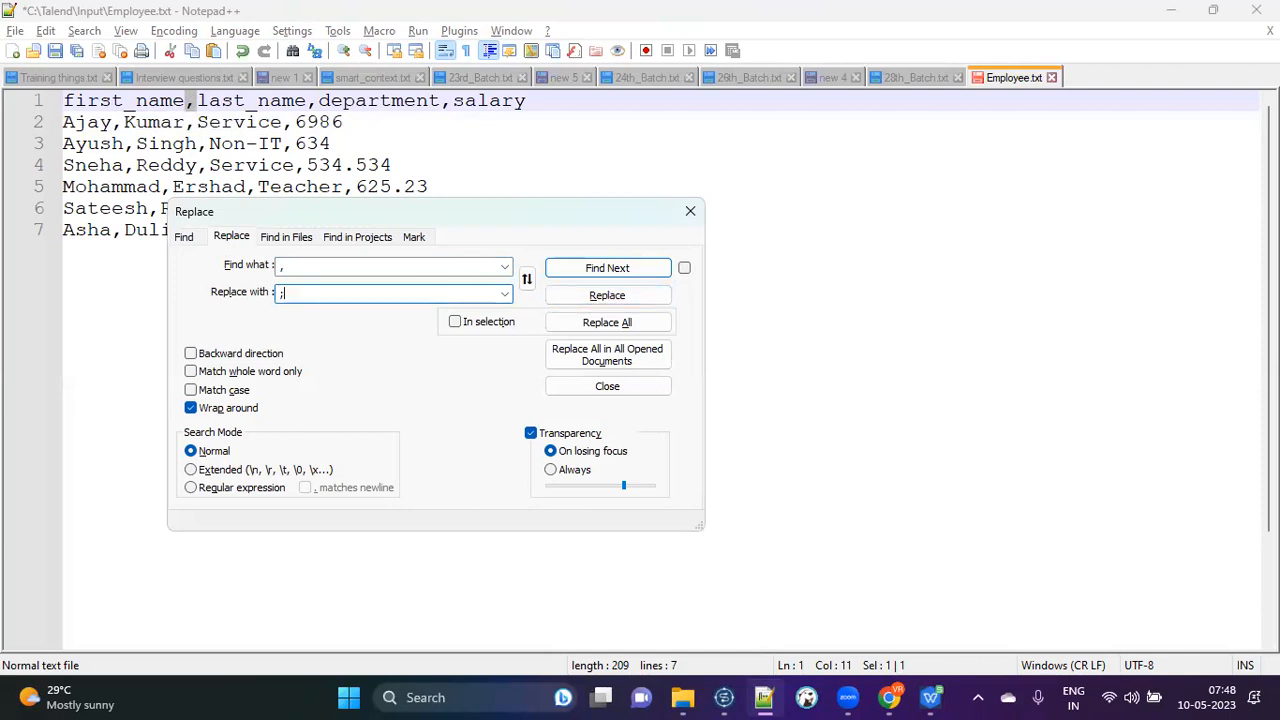
left_click(607, 322)
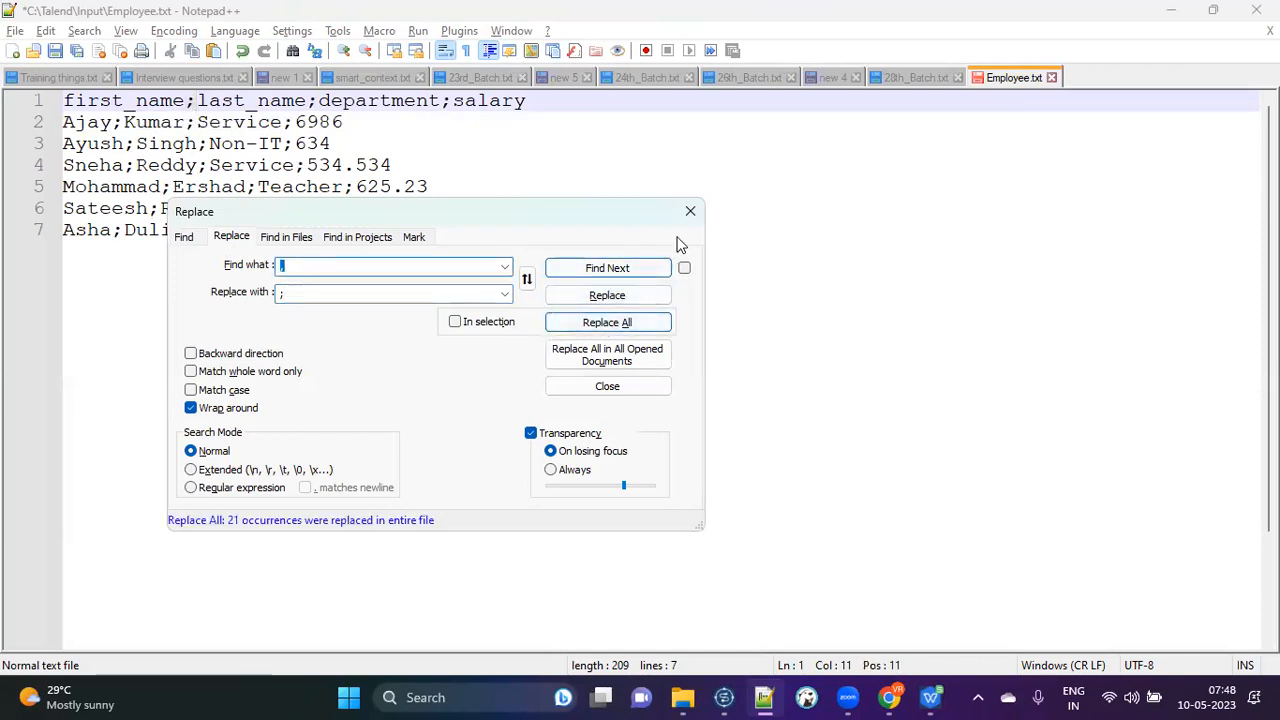
left_click(690, 211)
Review the semicolon-delimited data by highlighting the full text and the semicolon between department and salary.
left_click(432, 238)
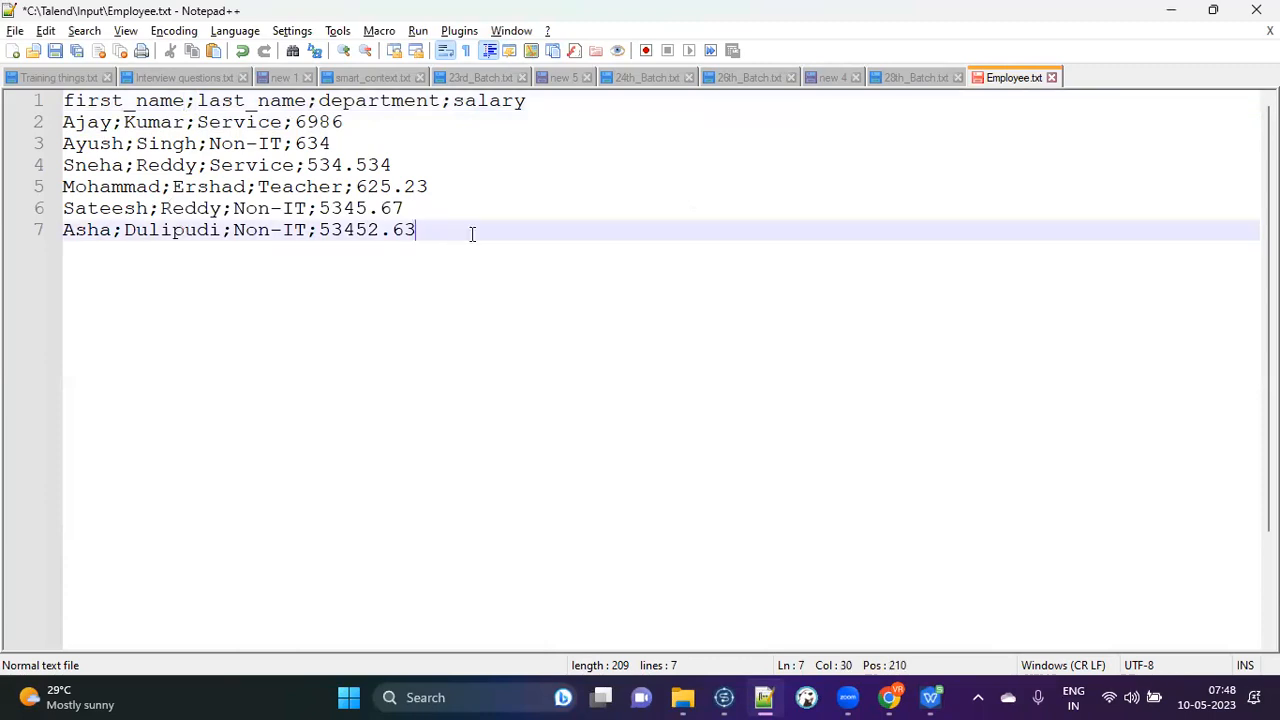
key("ctrl+shift+Home")
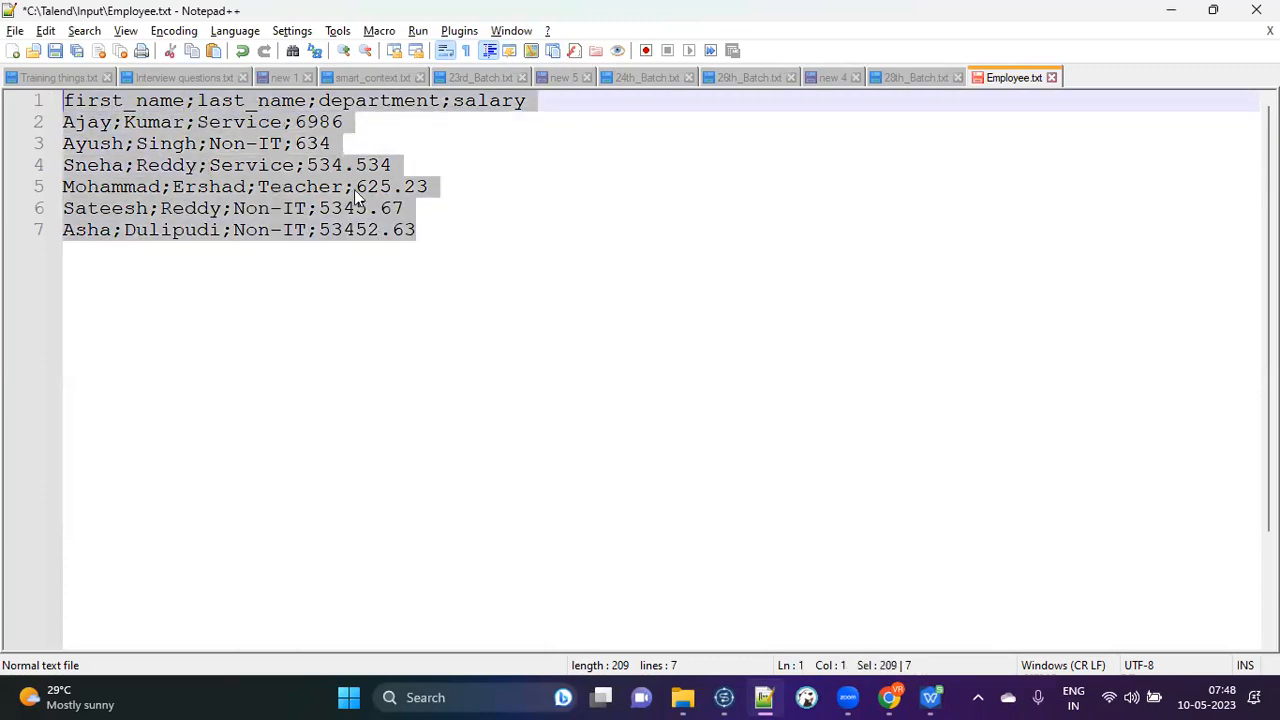
left_click(446, 206)
left_click_drag(443, 101, 451, 101)
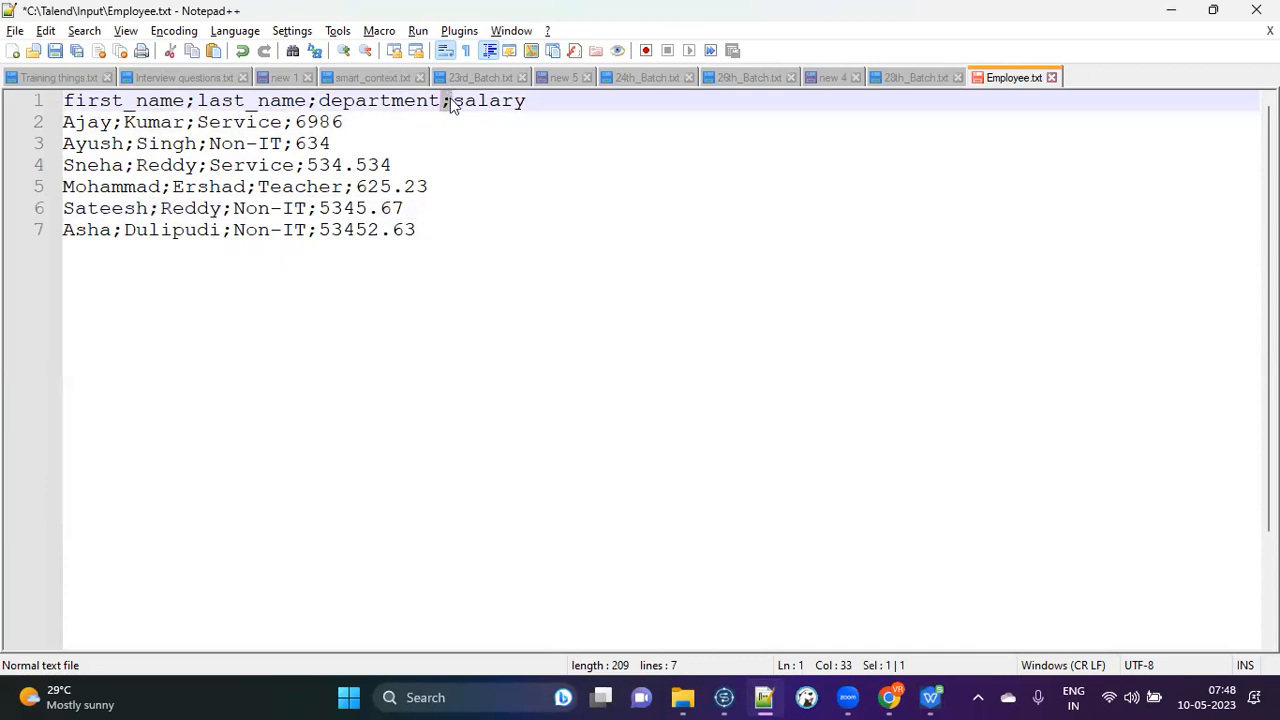
Replace every semicolon delimiter in Employee.txt with a pipe, using the semicolon after first_name as the search text.
left_click_drag(184, 101, 198, 100)
key("ctrl+f")
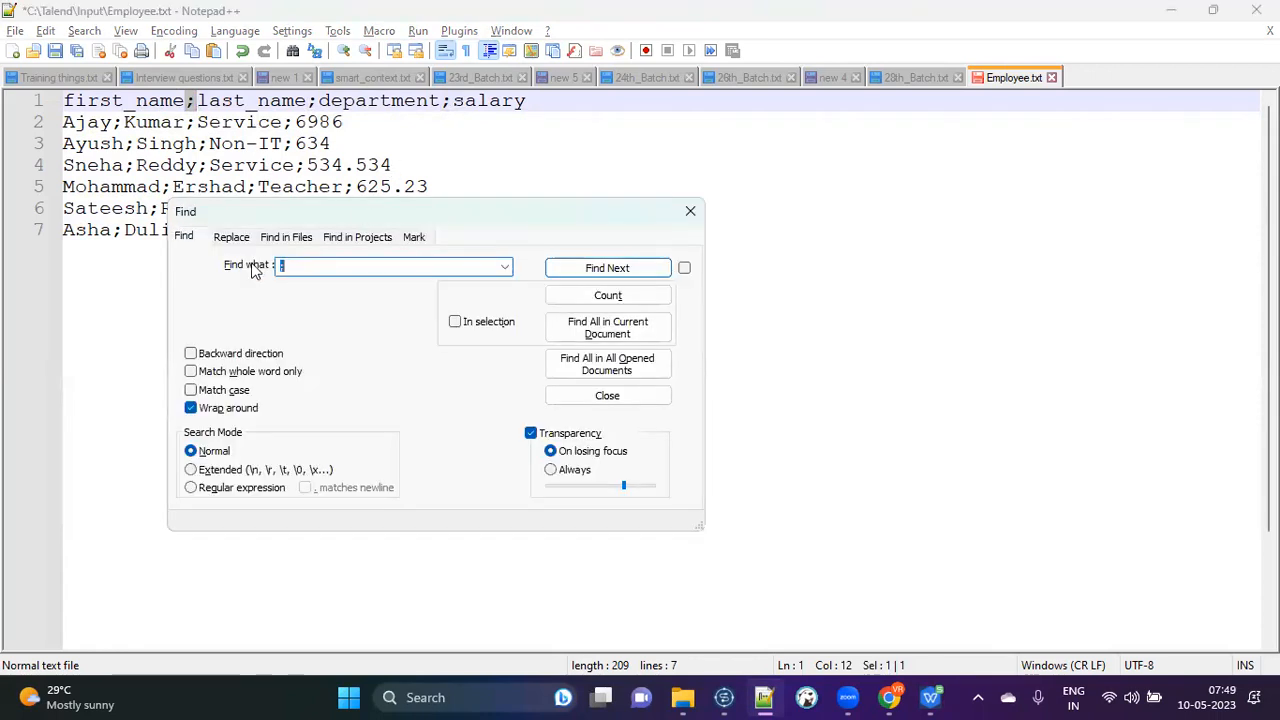
left_click(231, 238)
left_click(299, 291)
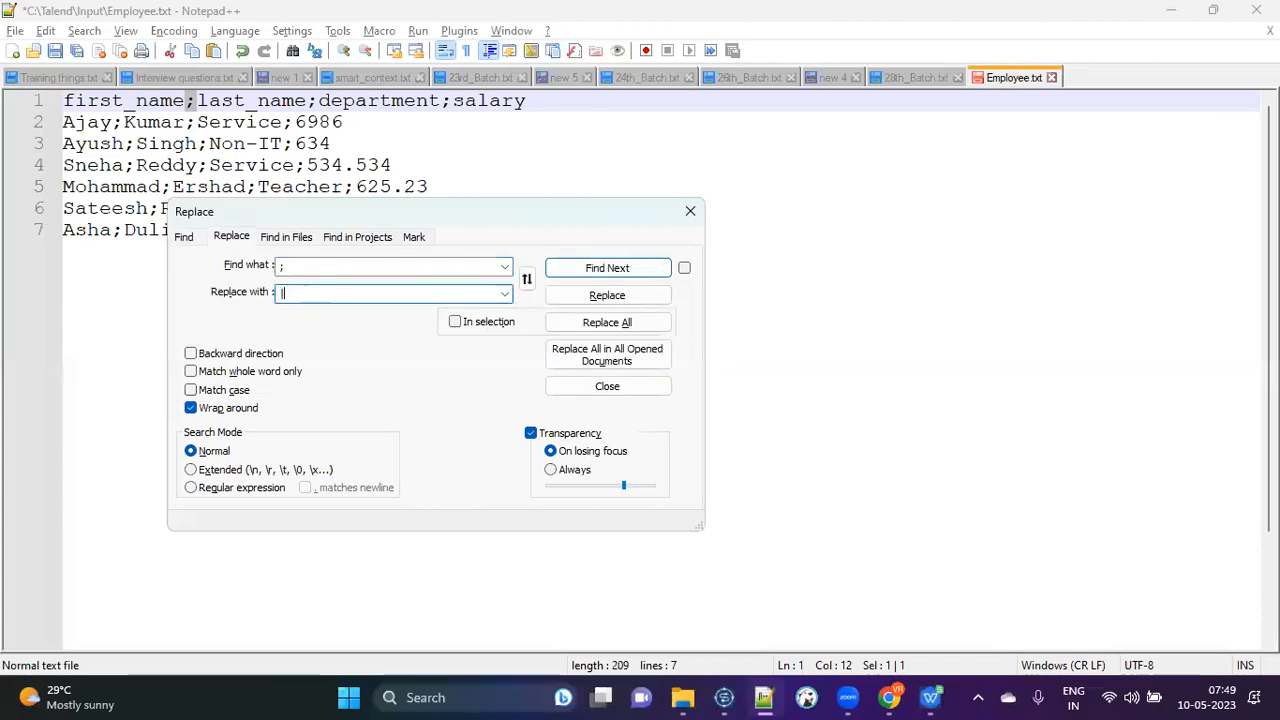
left_click(630, 323)
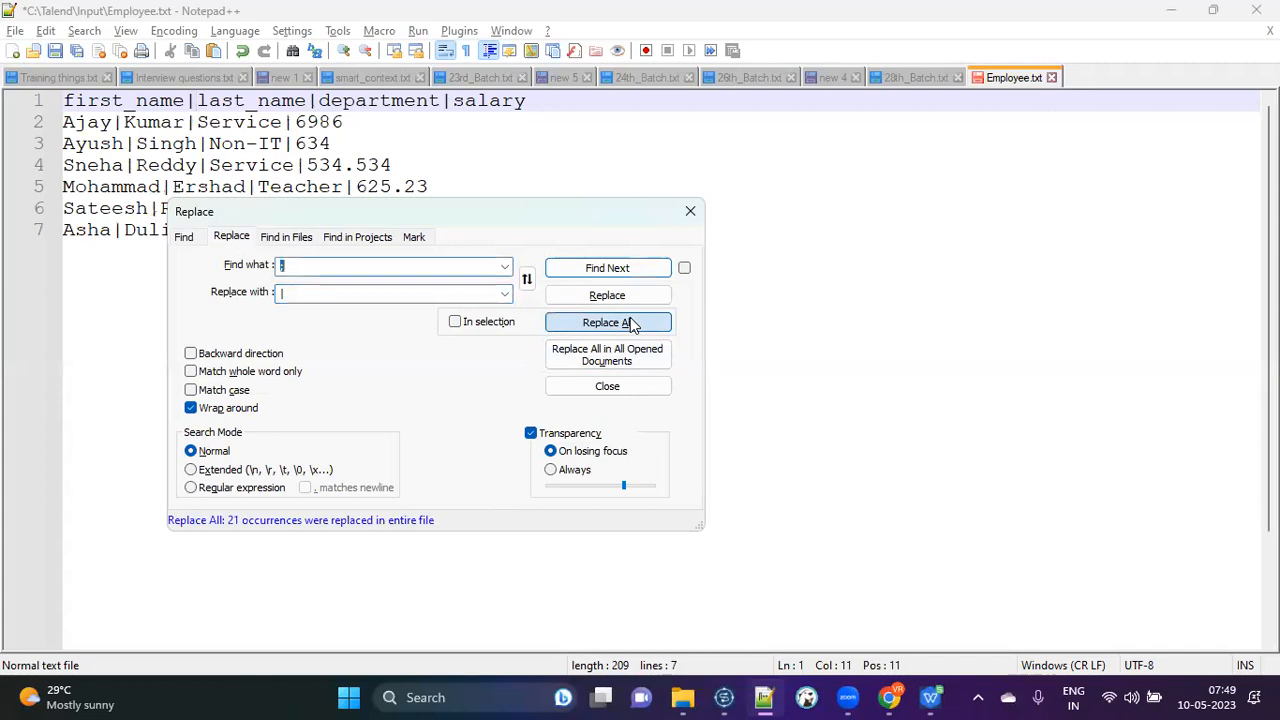
left_click(690, 211)
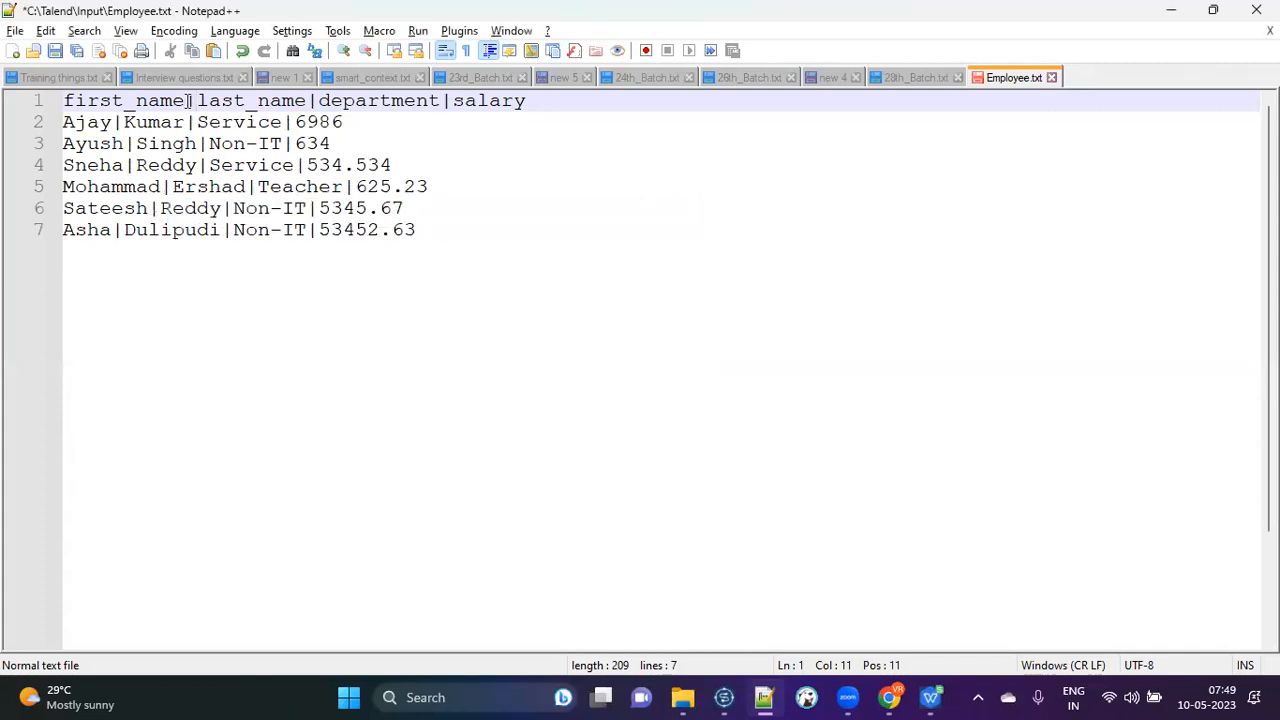
Highlight the pipe between first_name and last_name, and save Employee.txt with its pipe delimiters.
left_click_drag(187, 100, 198, 101)
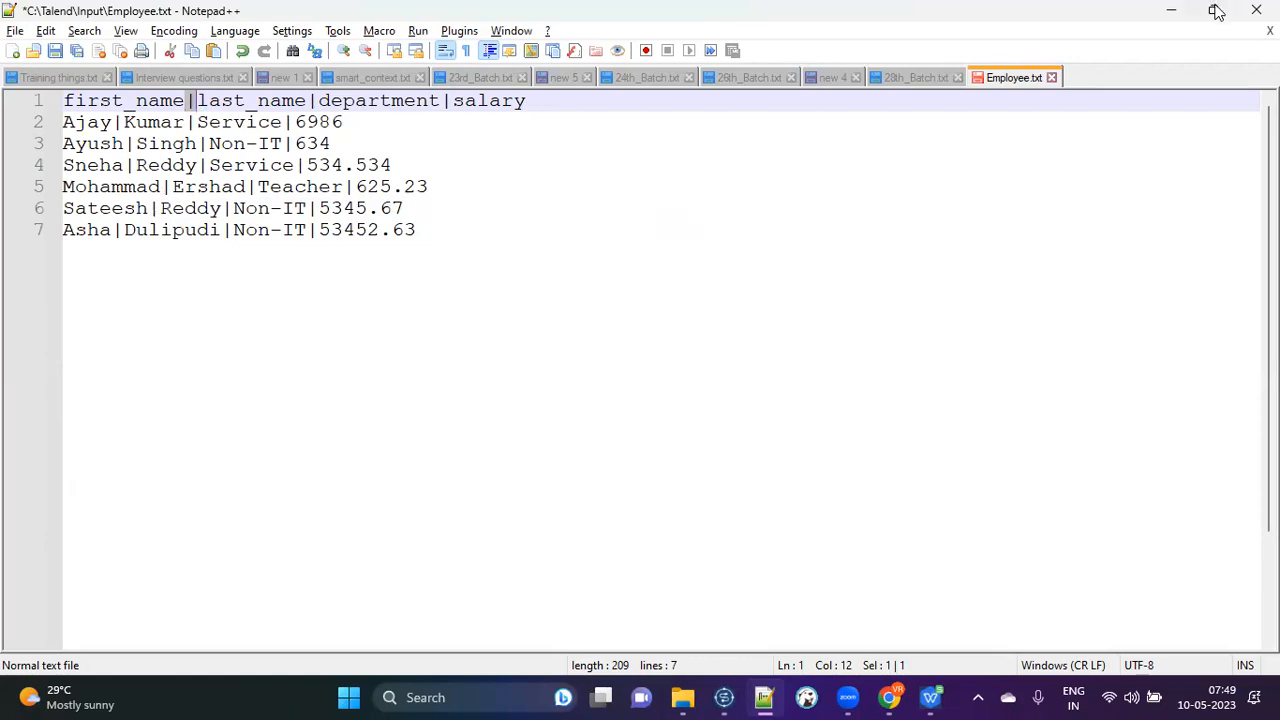
left_click(1166, 39)
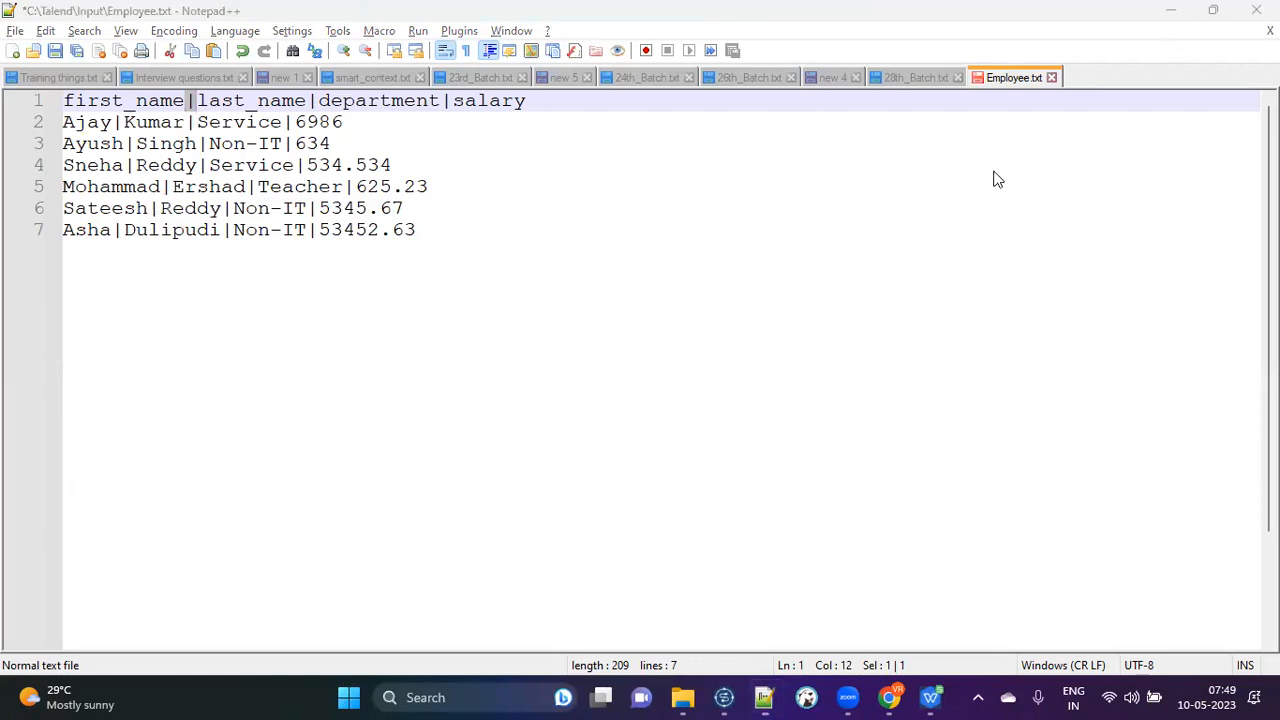
left_click(434, 230)
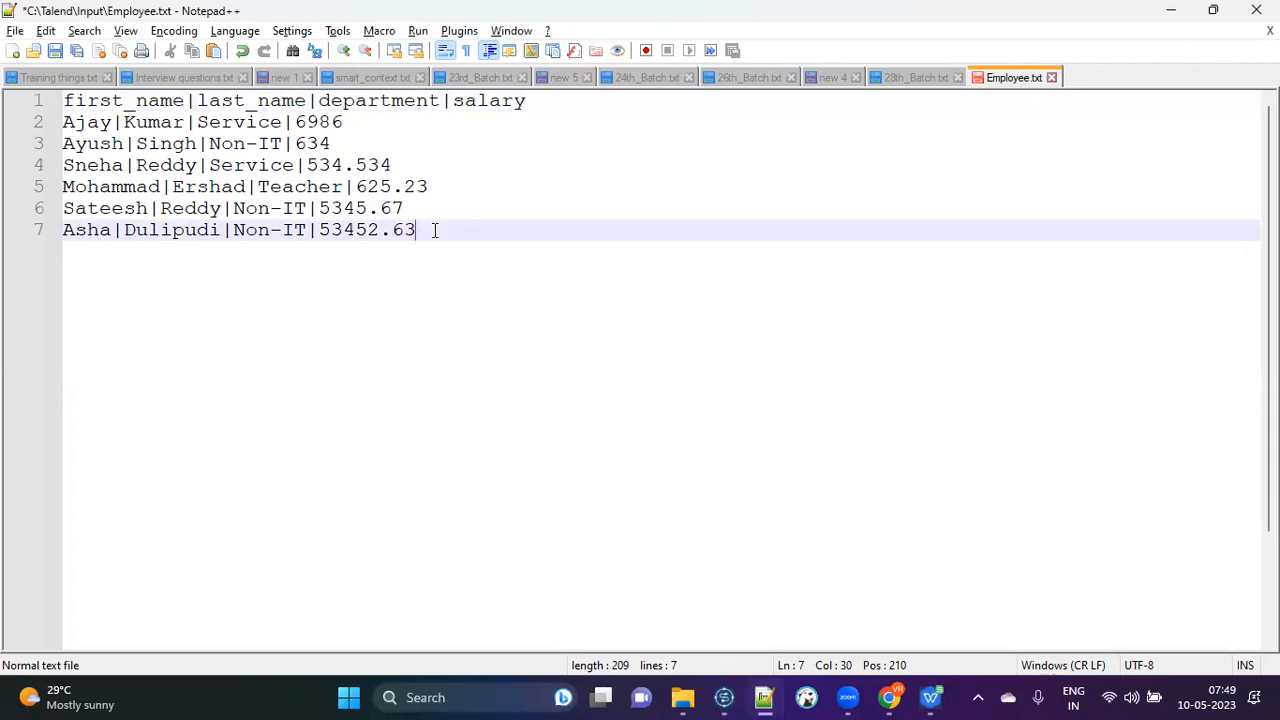
left_click_drag(188, 100, 197, 100)
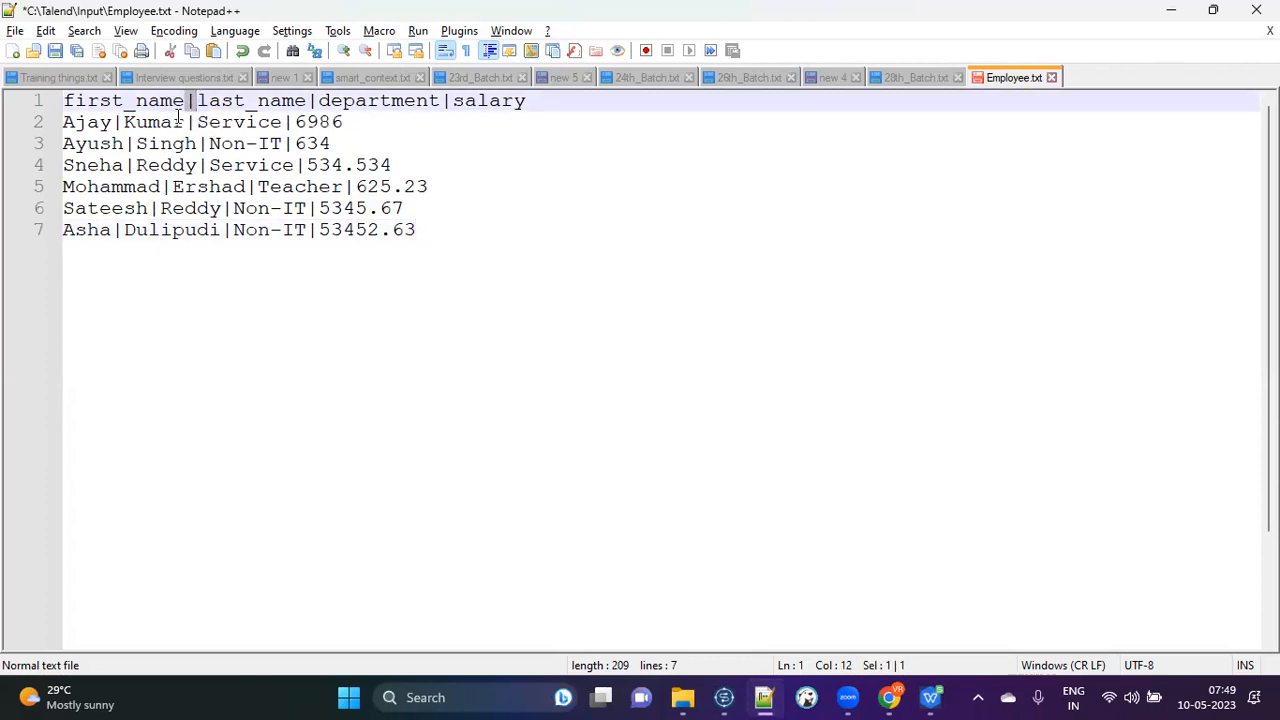
left_click(440, 231)
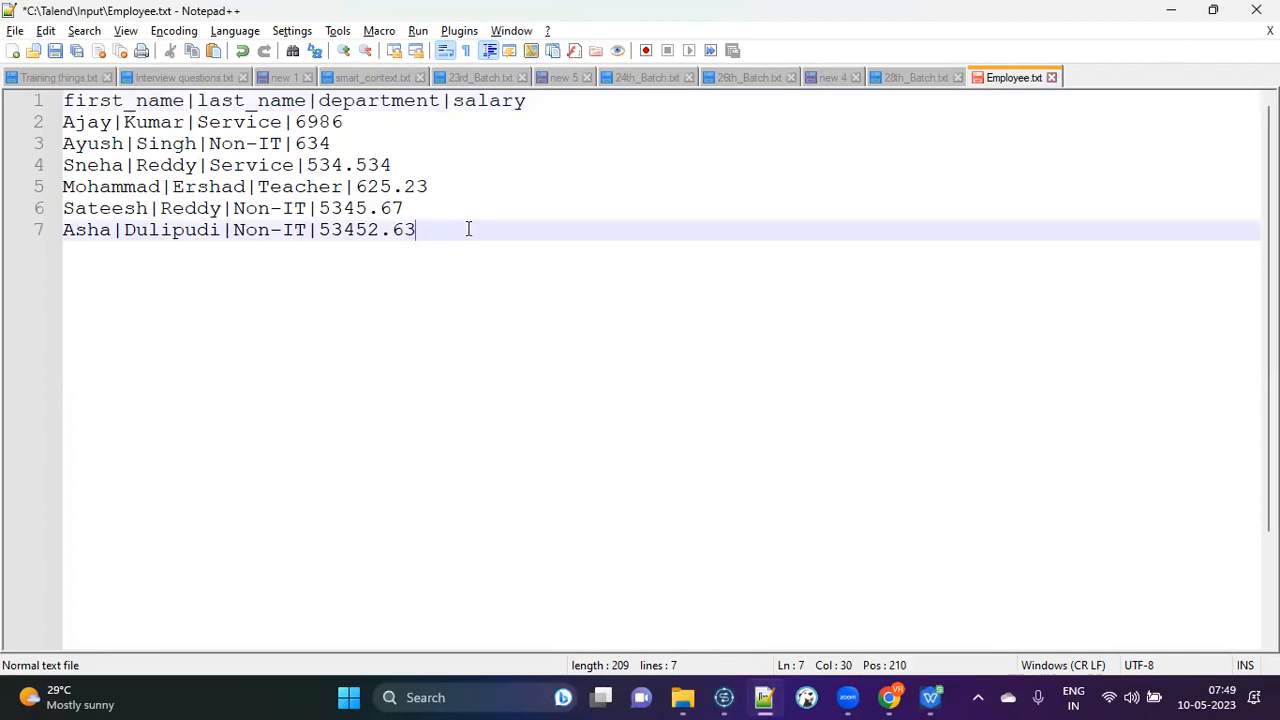
key("ctrl+s")
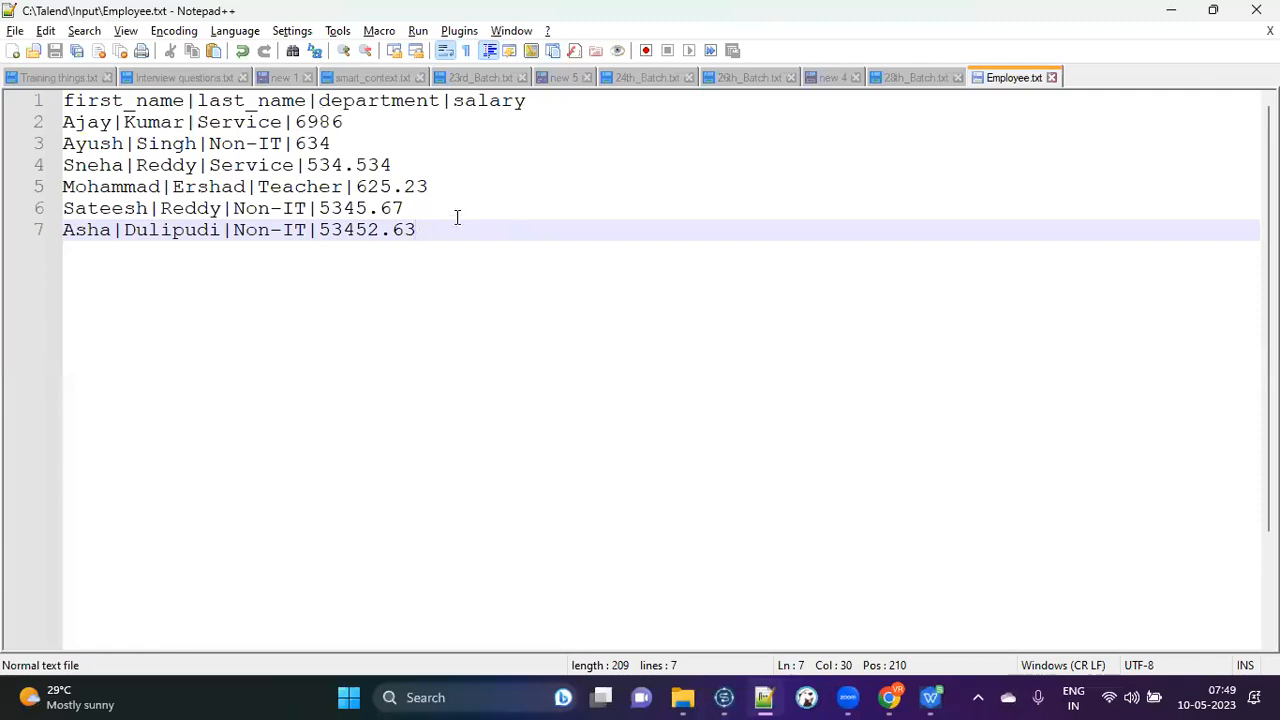
Review the pipe-delimited data by highlighting the full text and the pipe between last_name and department.
left_click_drag(415, 231, 63, 100)
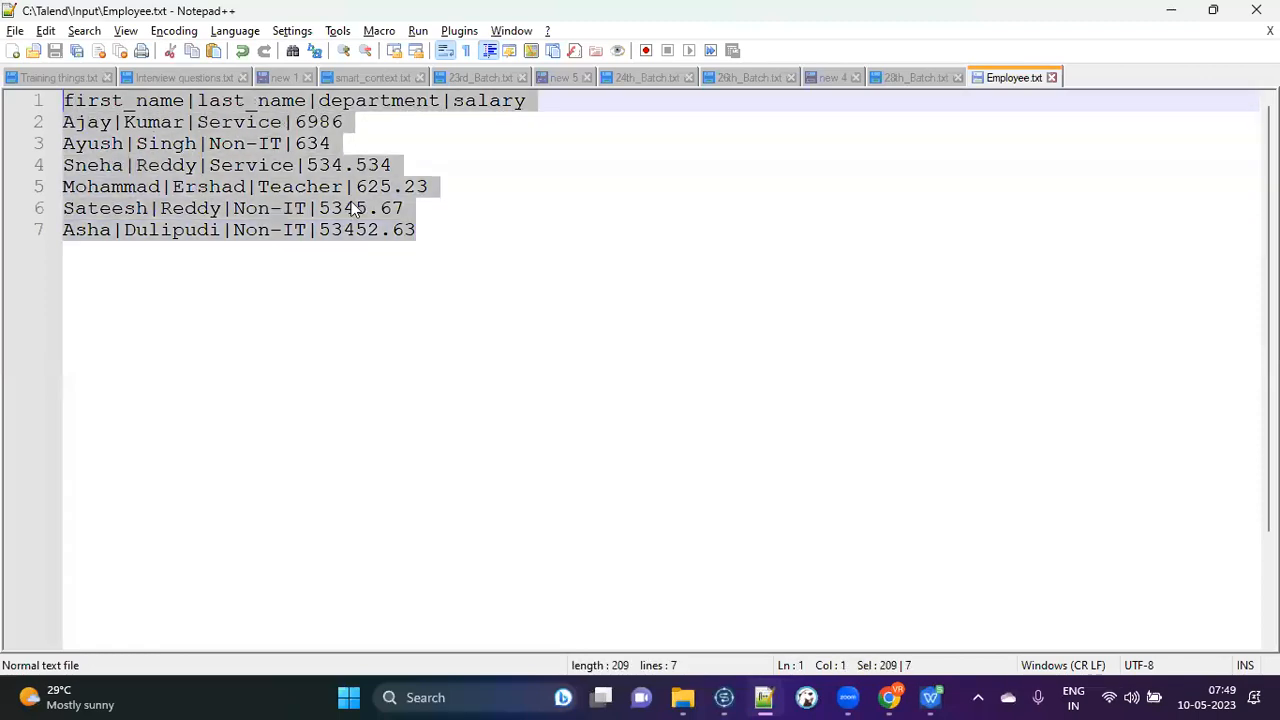
left_click(474, 231)
left_click(310, 100)
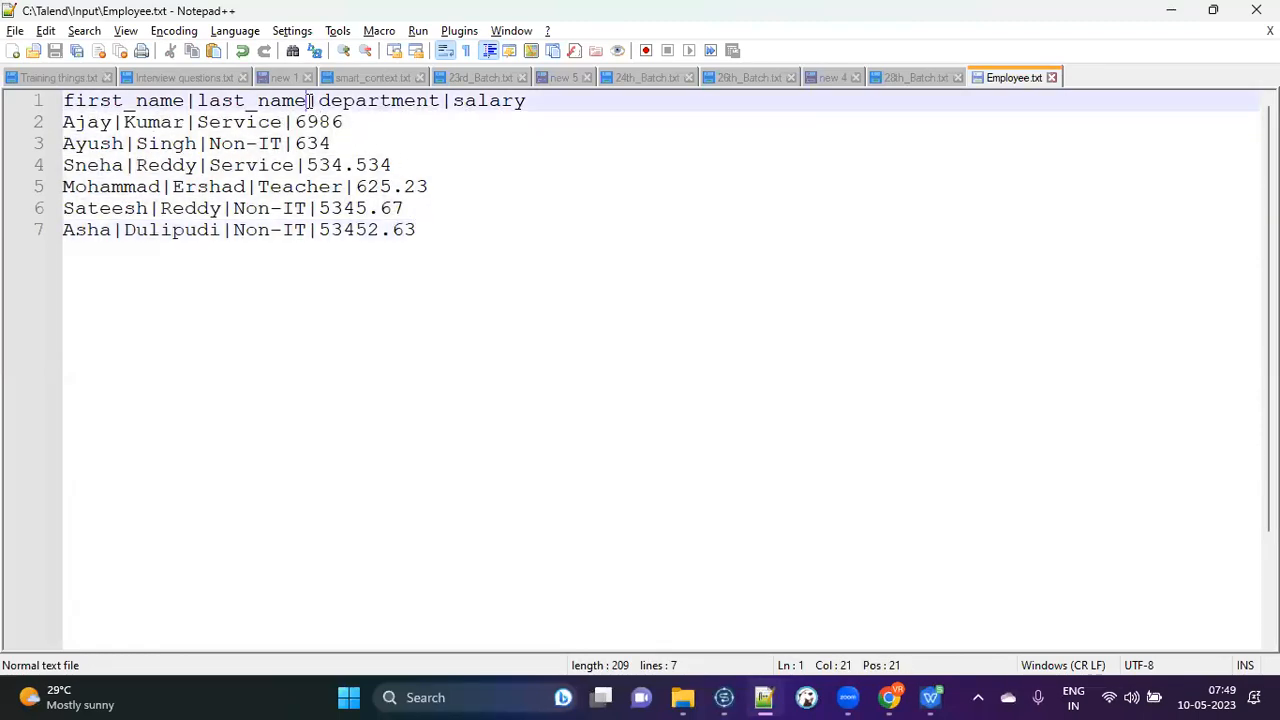
left_click_drag(312, 101, 318, 109)
left_click(428, 172)
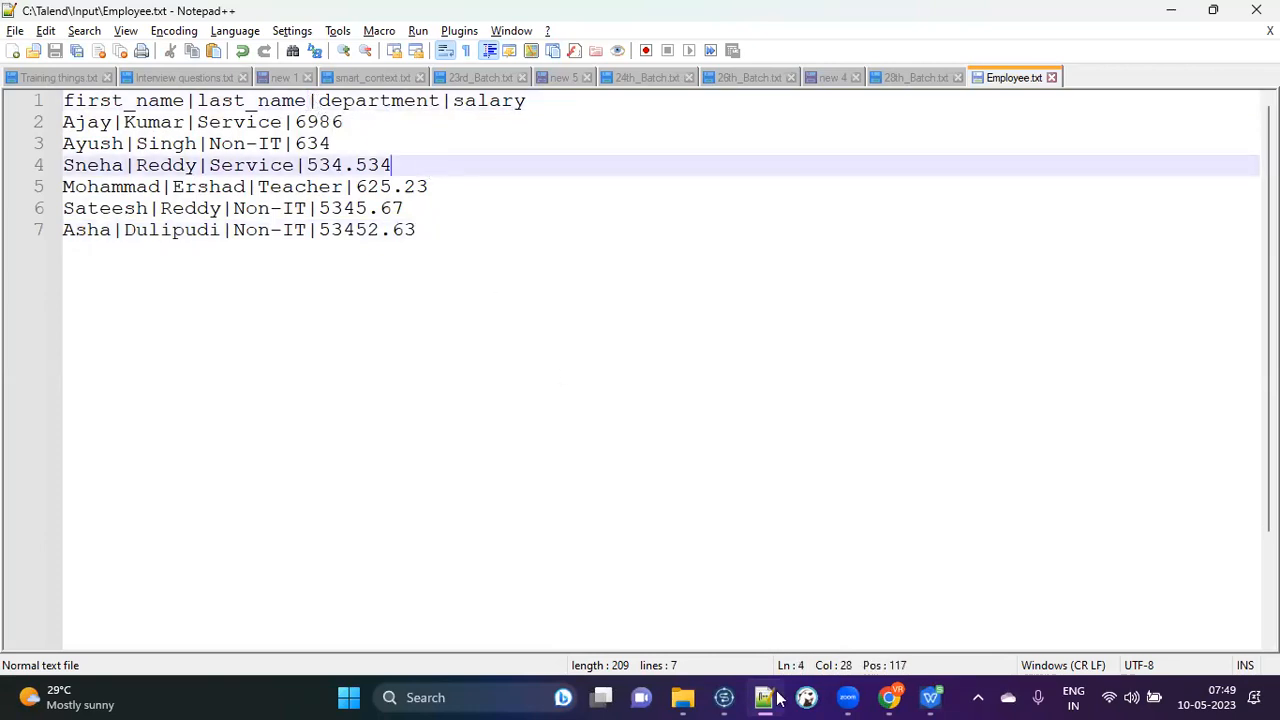
Switch to Talend Open Studio and add a tFileInputDelimited component from the File Input components to the Extract_data_from_file1 job.
key("alt+Tab")
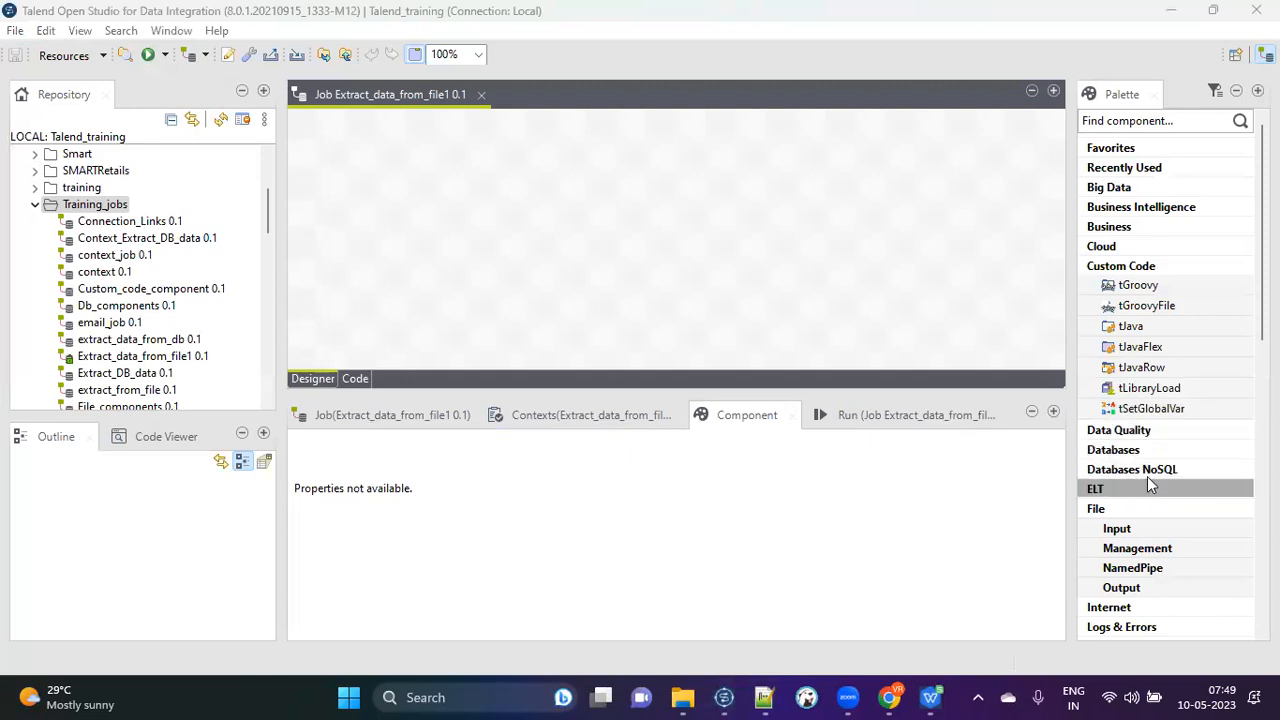
scroll(1147, 476, "down", 3)
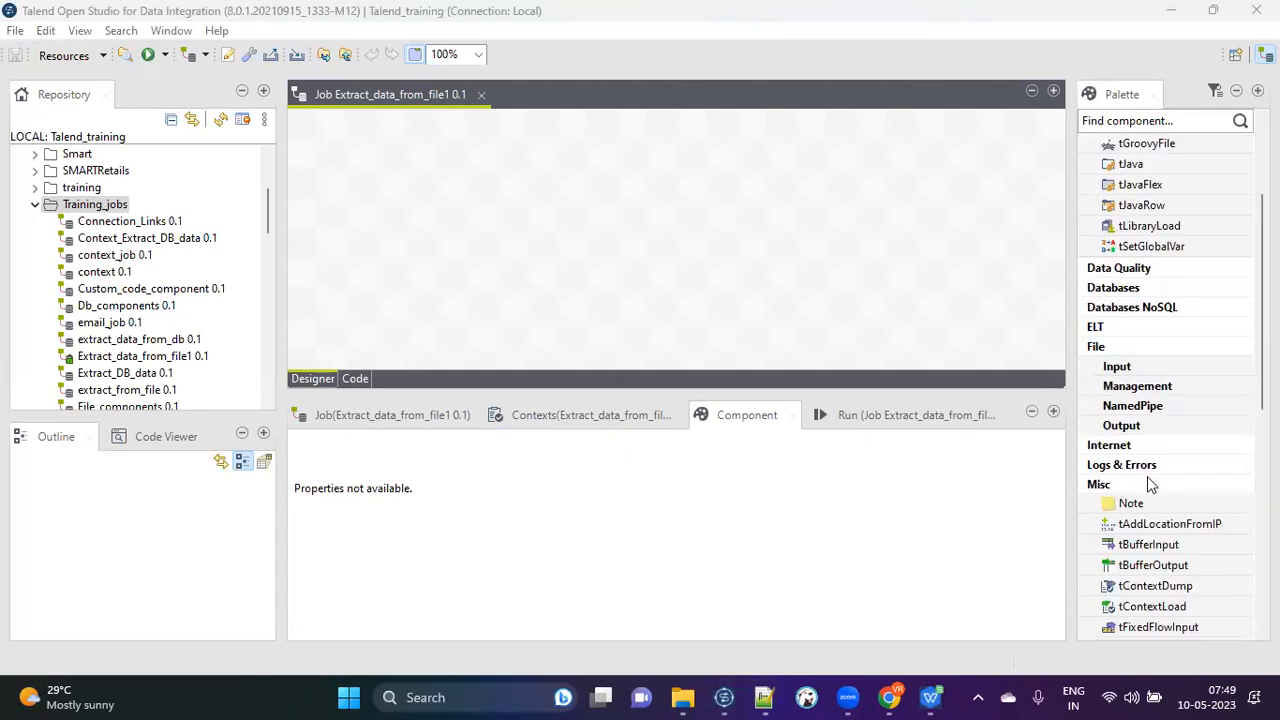
left_click(1117, 368)
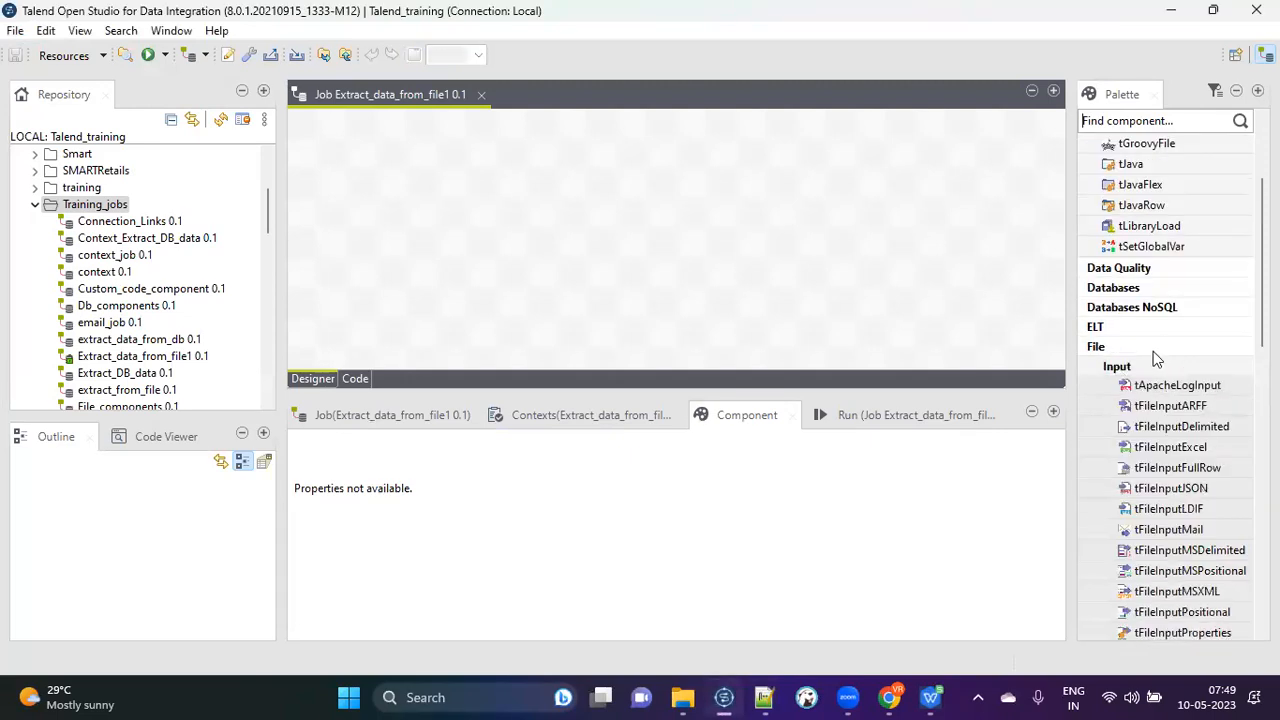
scroll(1160, 340, "down", 2)
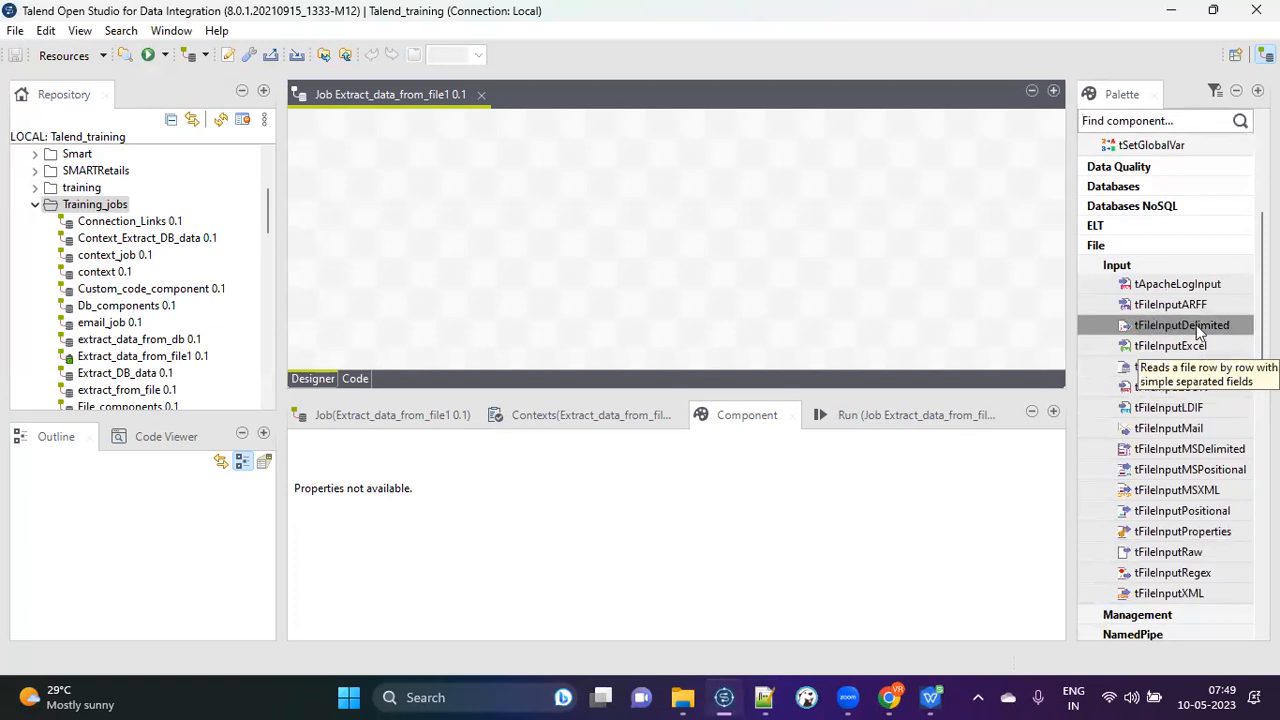
left_click_drag(1181, 326, 497, 178)
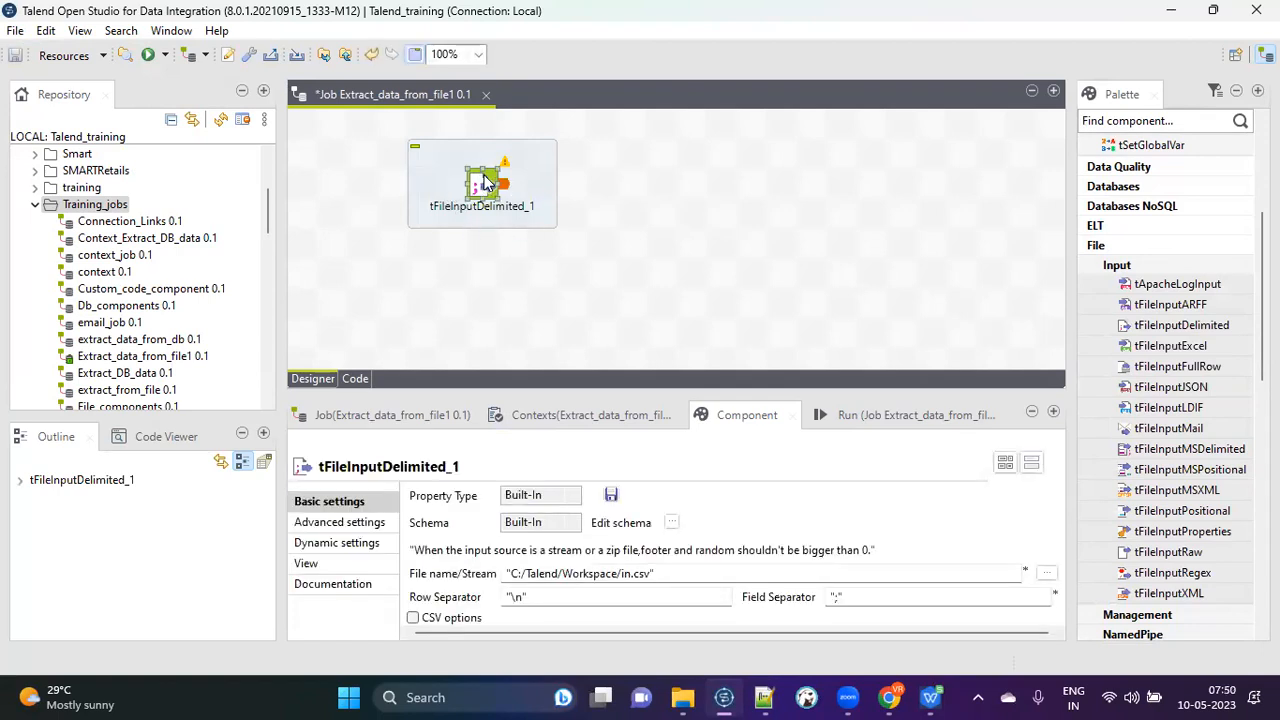
Add a second tFileInputDelimited component beside the first by searching for "delimi" directly on the design canvas.
left_click(648, 185)
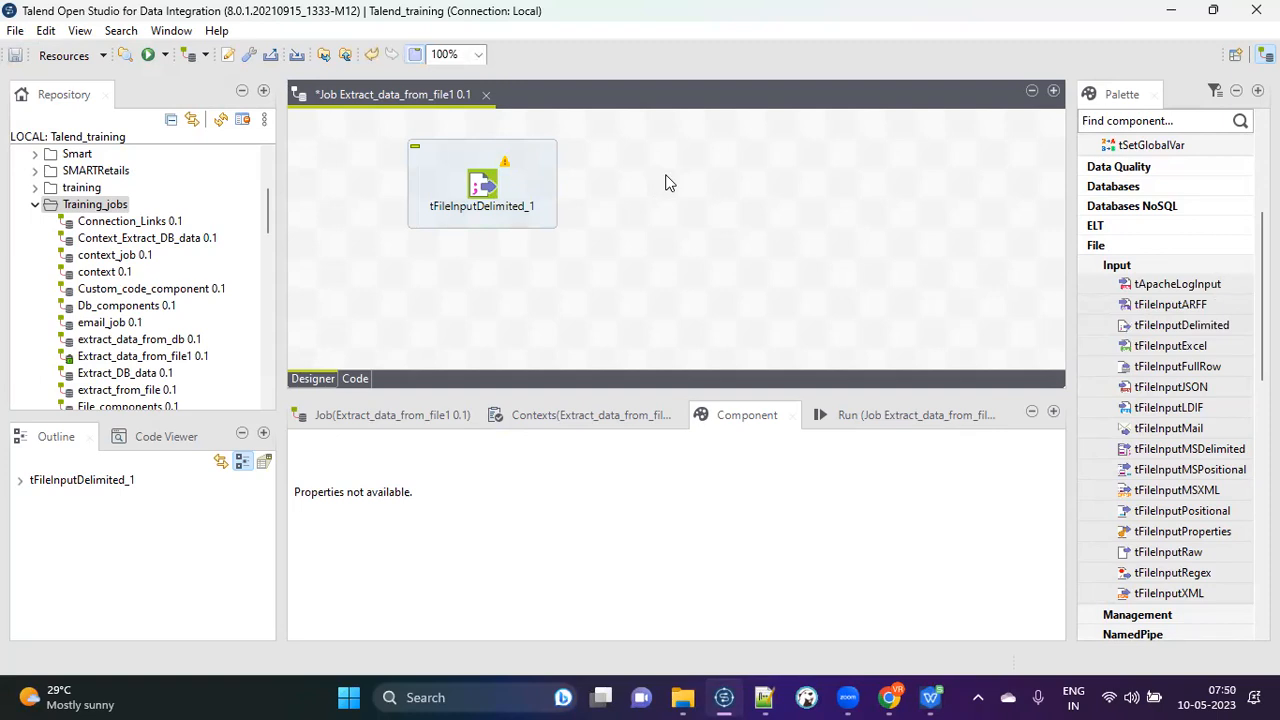
type("delimi")
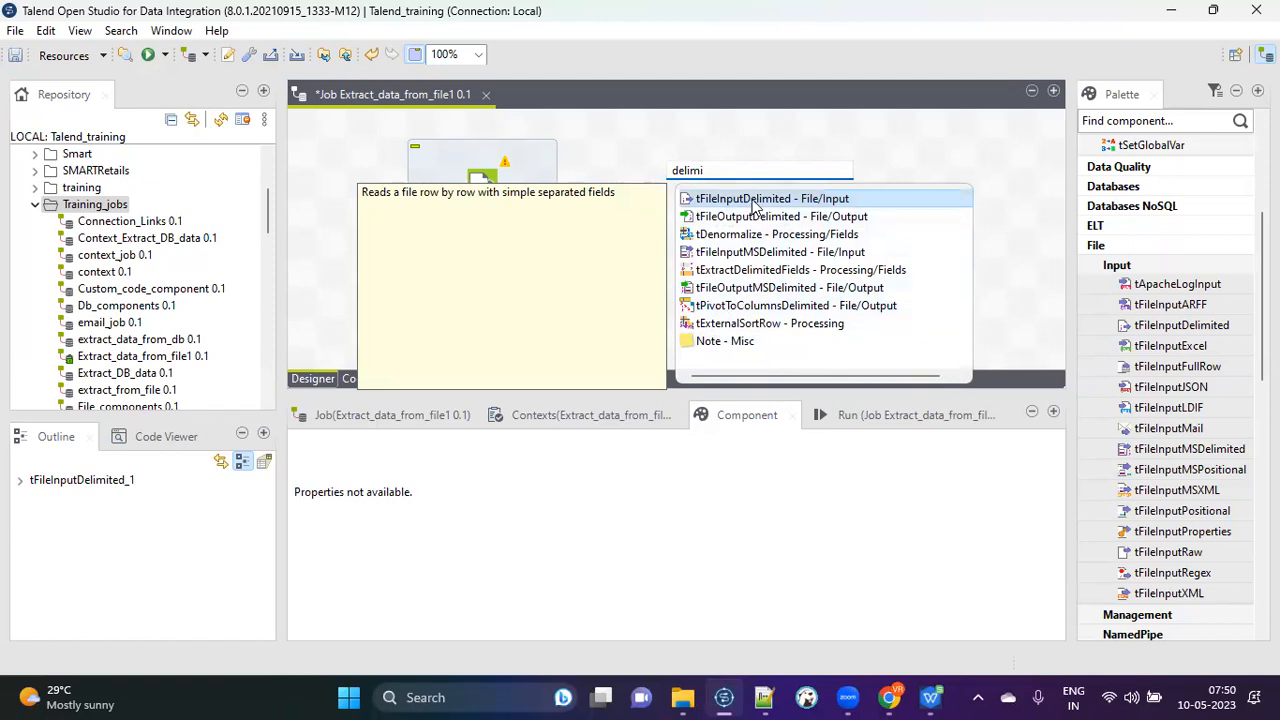
double_click(755, 199)
left_click(824, 215)
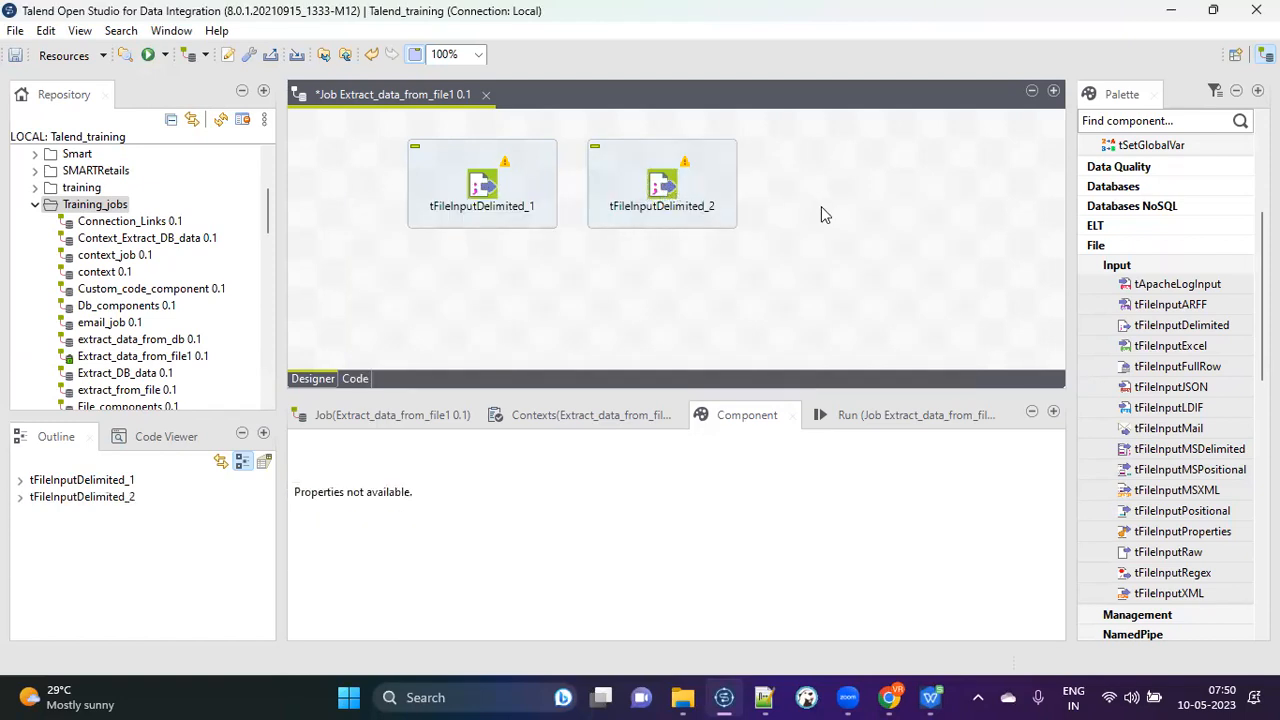
Compare the two tFileInputDelimited components by selecting each in turn, and delete the second one.
left_click(657, 187)
left_click(479, 189)
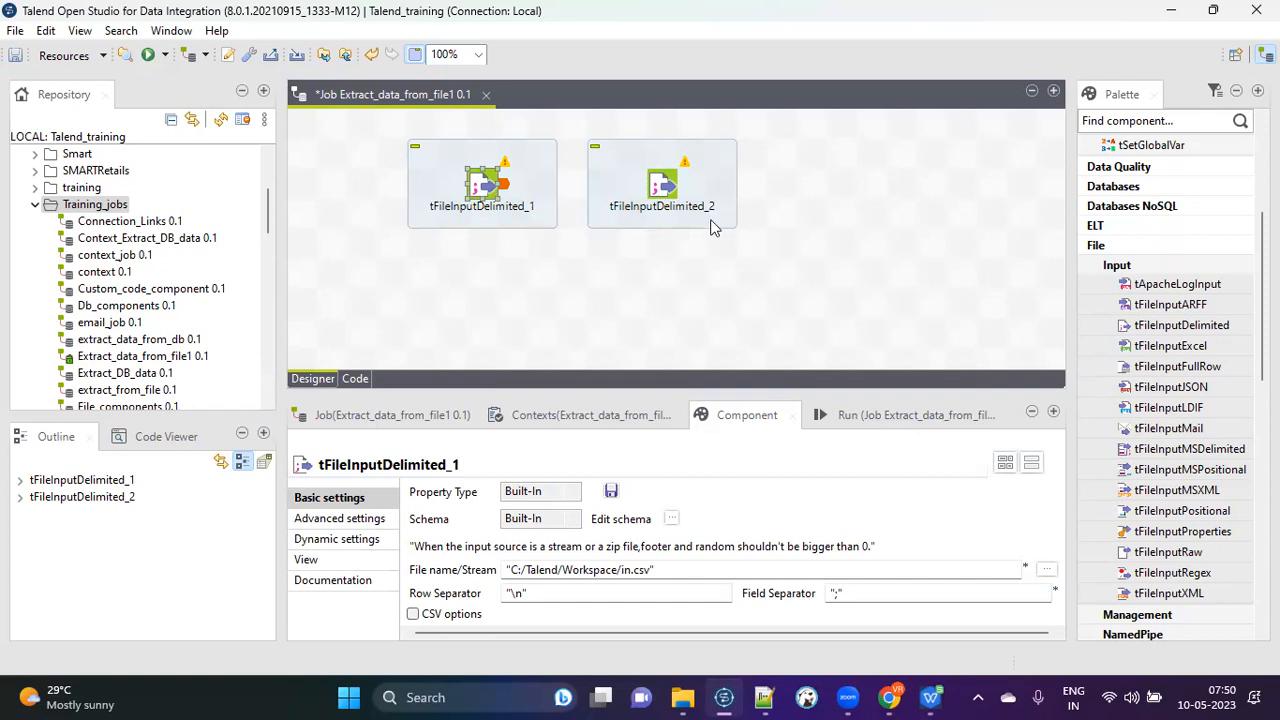
left_click(662, 188)
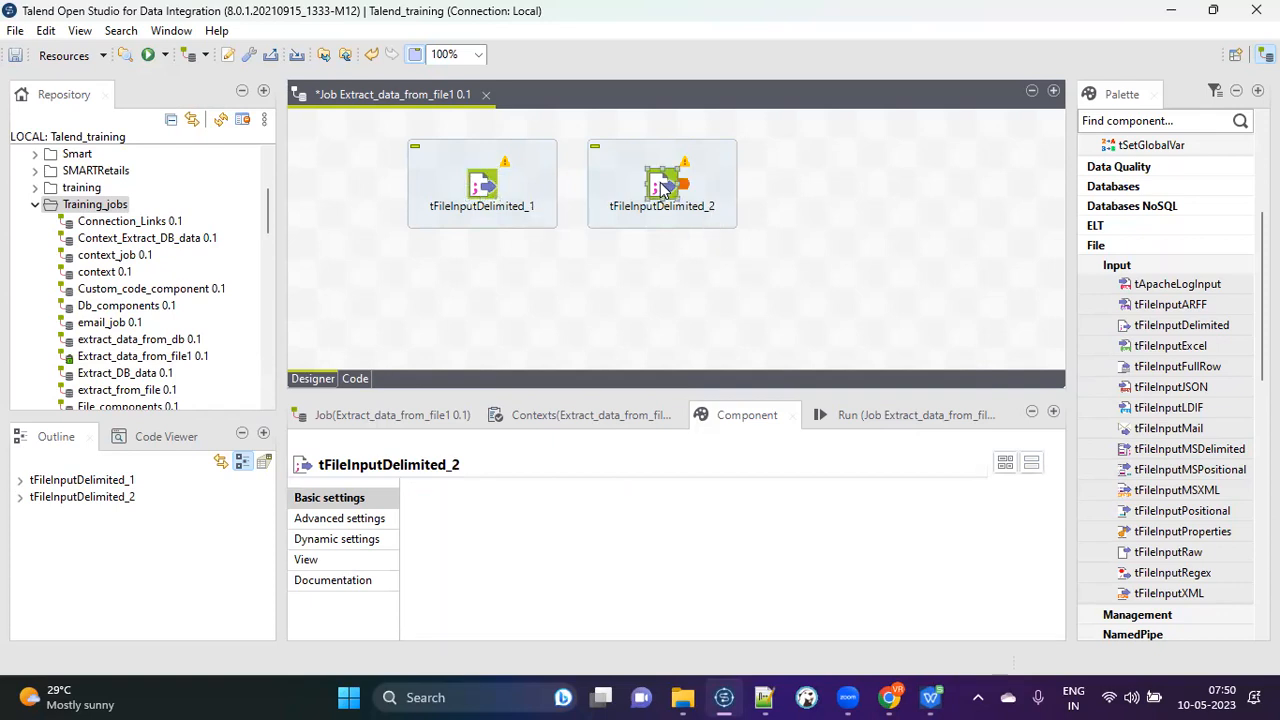
key("Delete")
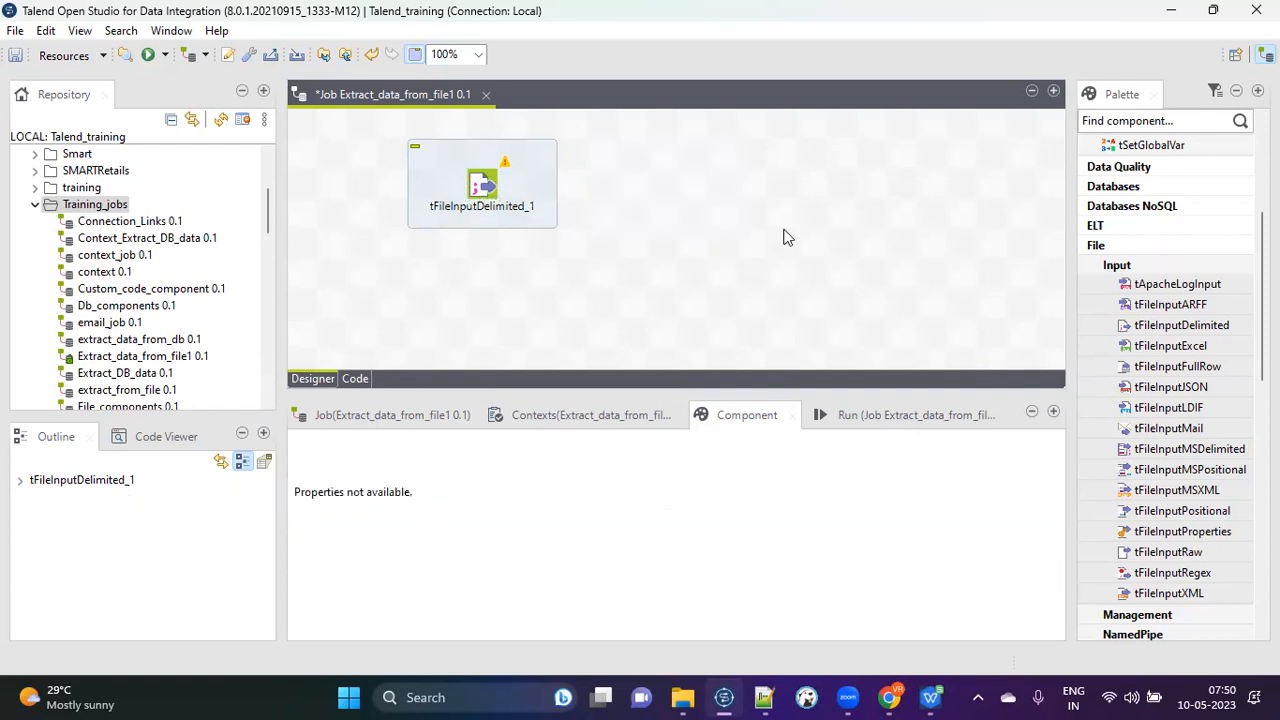
Replace the original tFileInputDelimited component with a newly placed one and move it to the left side of the canvas.
left_click(484, 182)
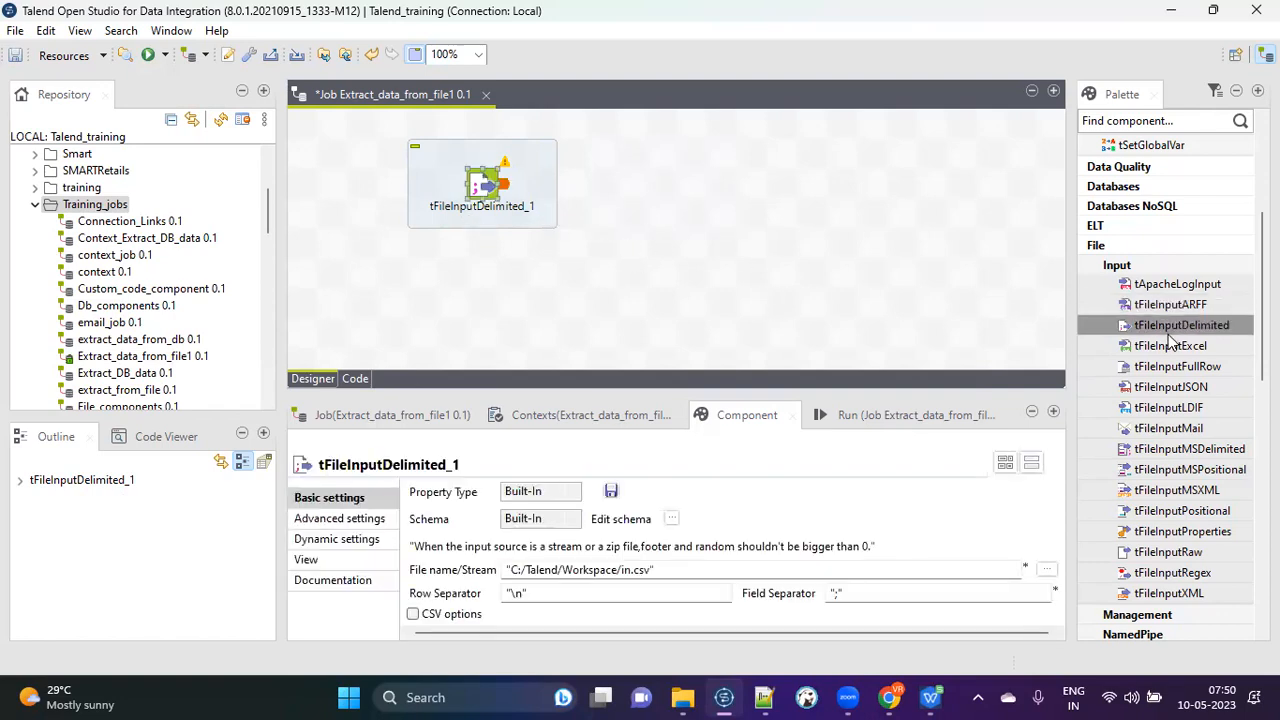
left_click_drag(1168, 338, 692, 214)
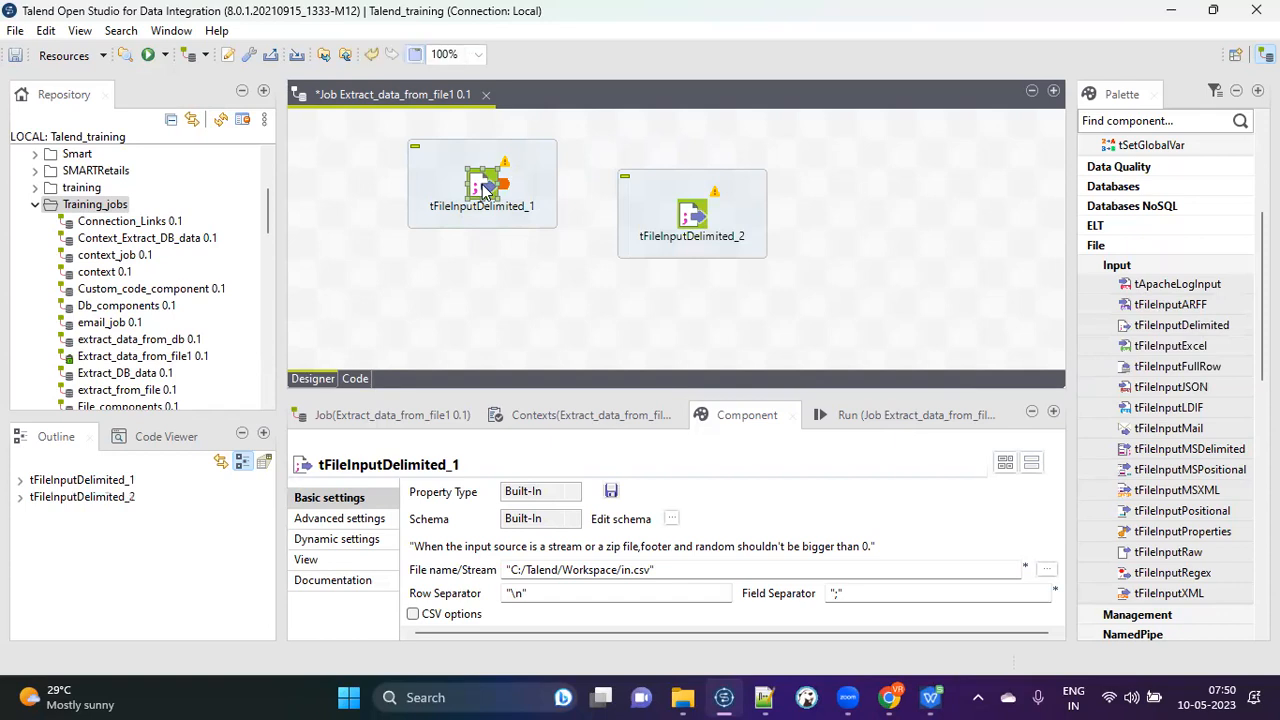
key("Delete")
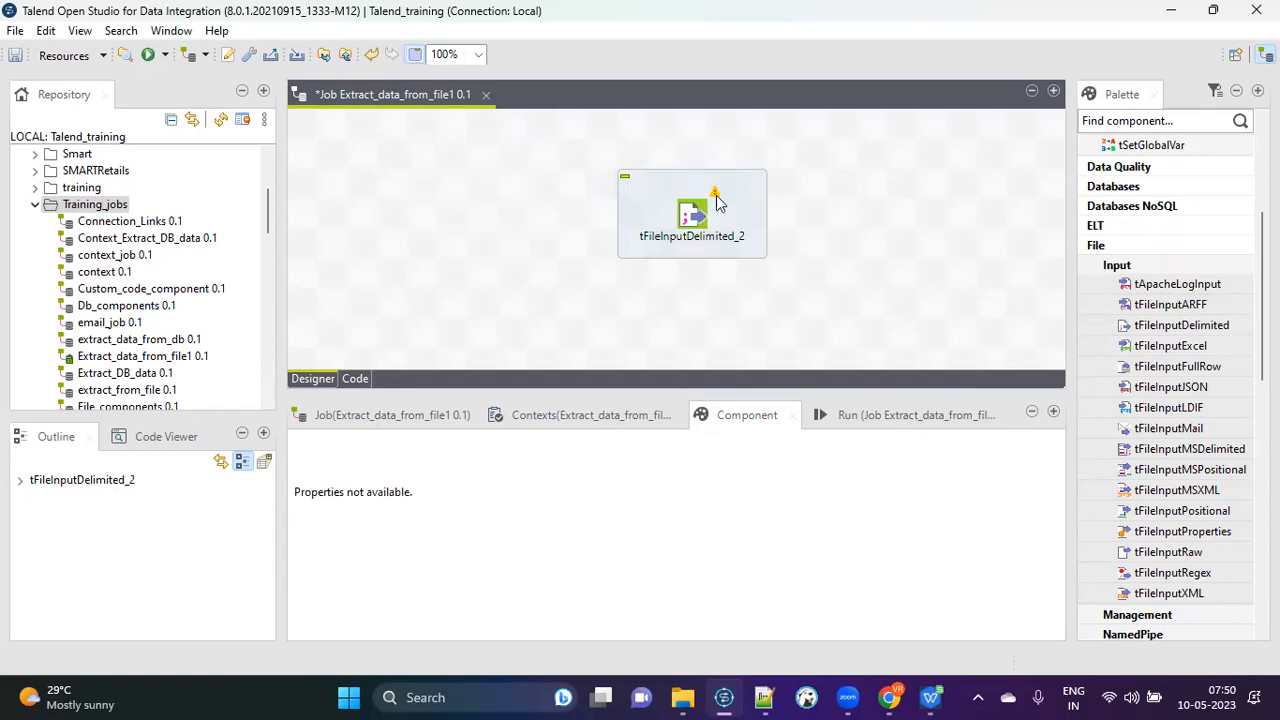
left_click_drag(692, 214, 452, 214)
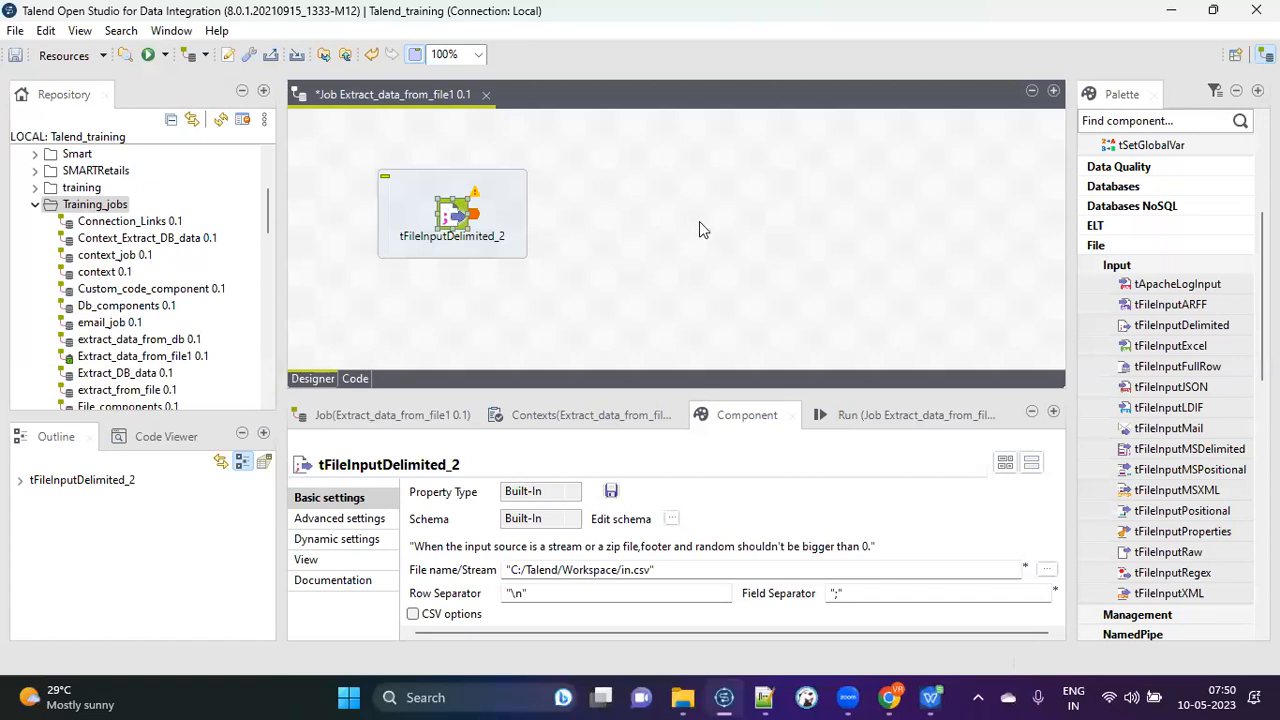
Enlarge the component settings area, move the tFileInputDelimited component higher on the canvas, and show its basic settings.
left_click(699, 229)
left_click(459, 218)
left_click_drag(630, 390, 615, 272)
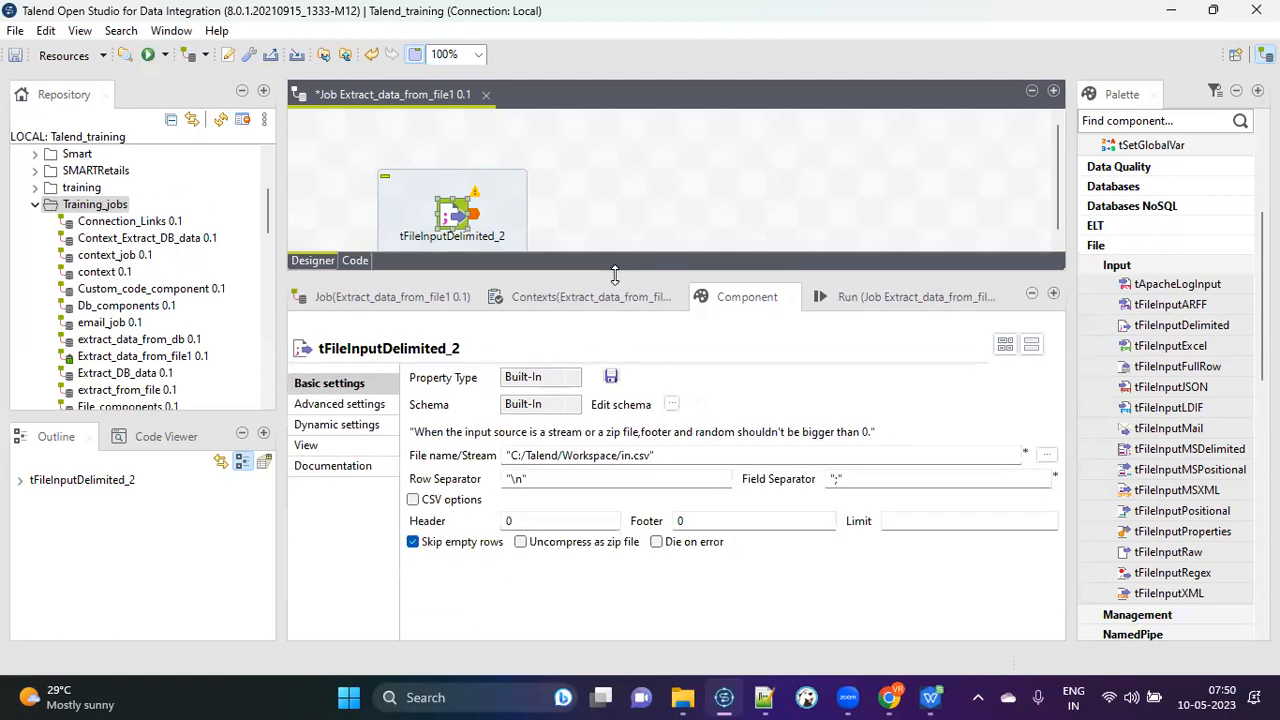
left_click_drag(447, 226, 447, 166)
left_click(598, 165)
left_click_drag(619, 274, 619, 252)
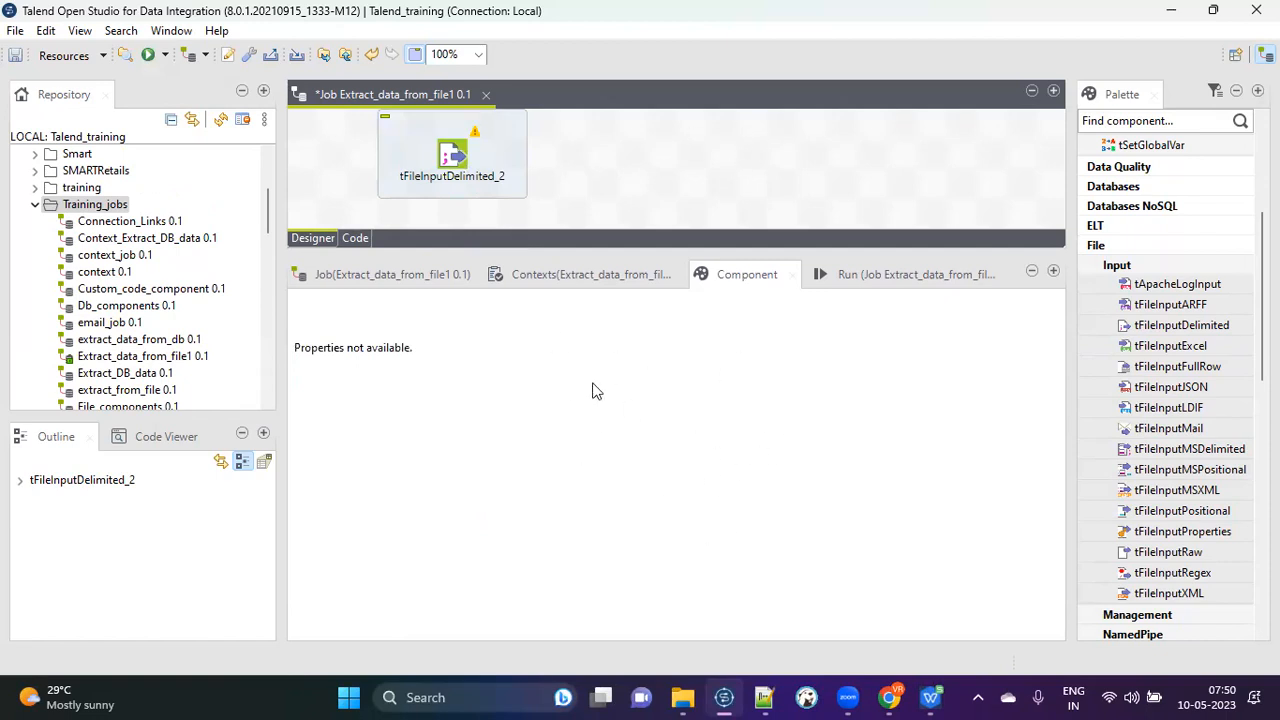
left_click(452, 152)
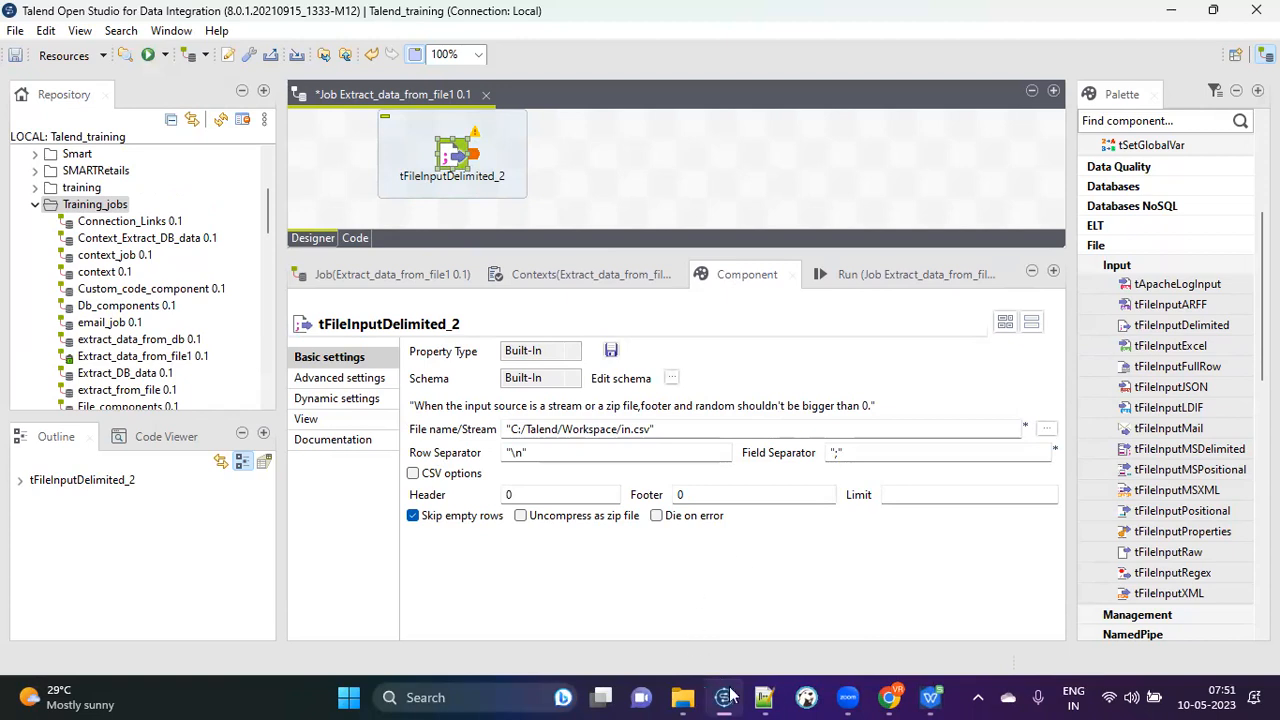
Check Employee.txt in Notepad++, and back in Talend browse to C:/Talend/Input and choose the text file Employee.txt as the component's input file.
left_click(764, 697)
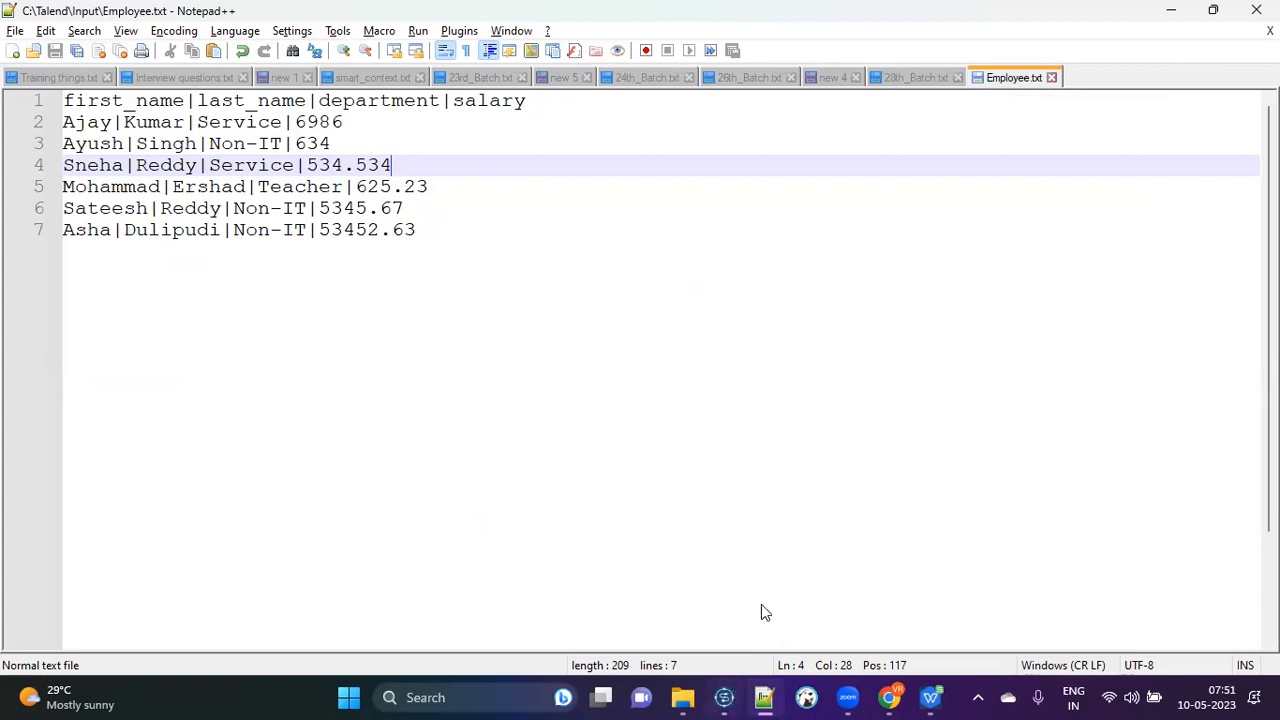
left_click(724, 697)
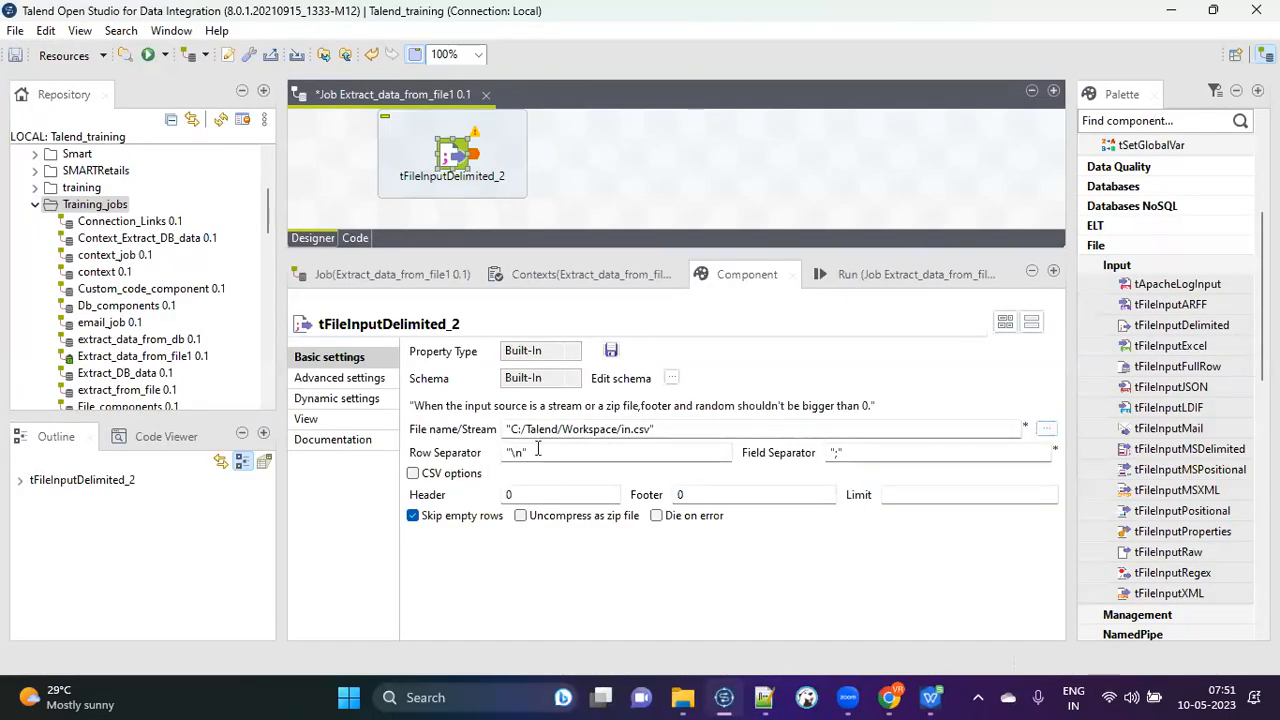
left_click(1045, 430)
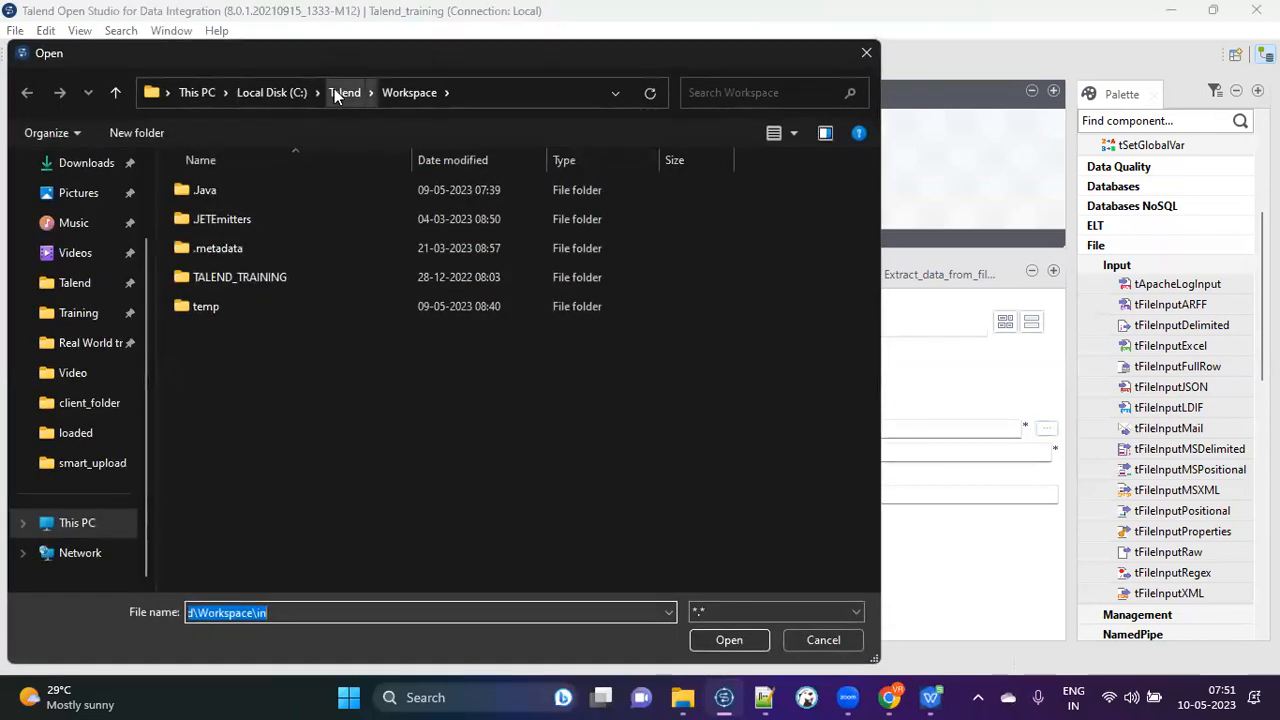
left_click(334, 88)
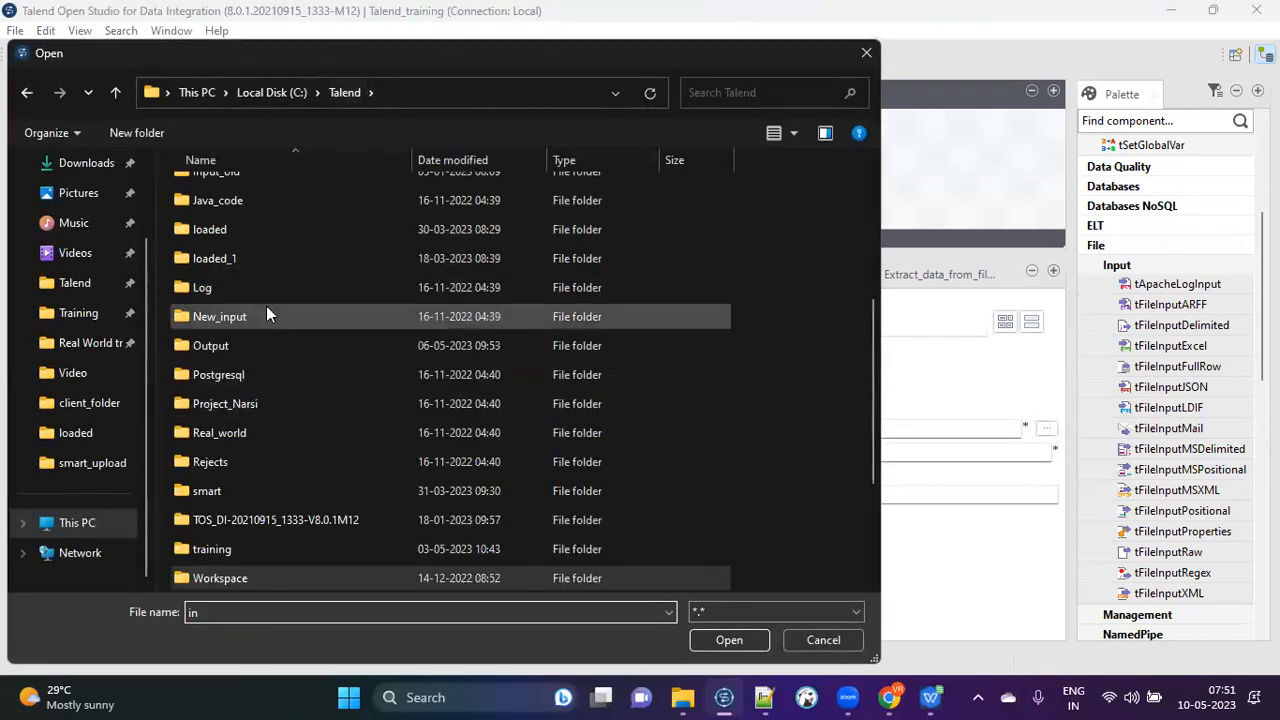
scroll(266, 316, "up", 1)
double_click(223, 221)
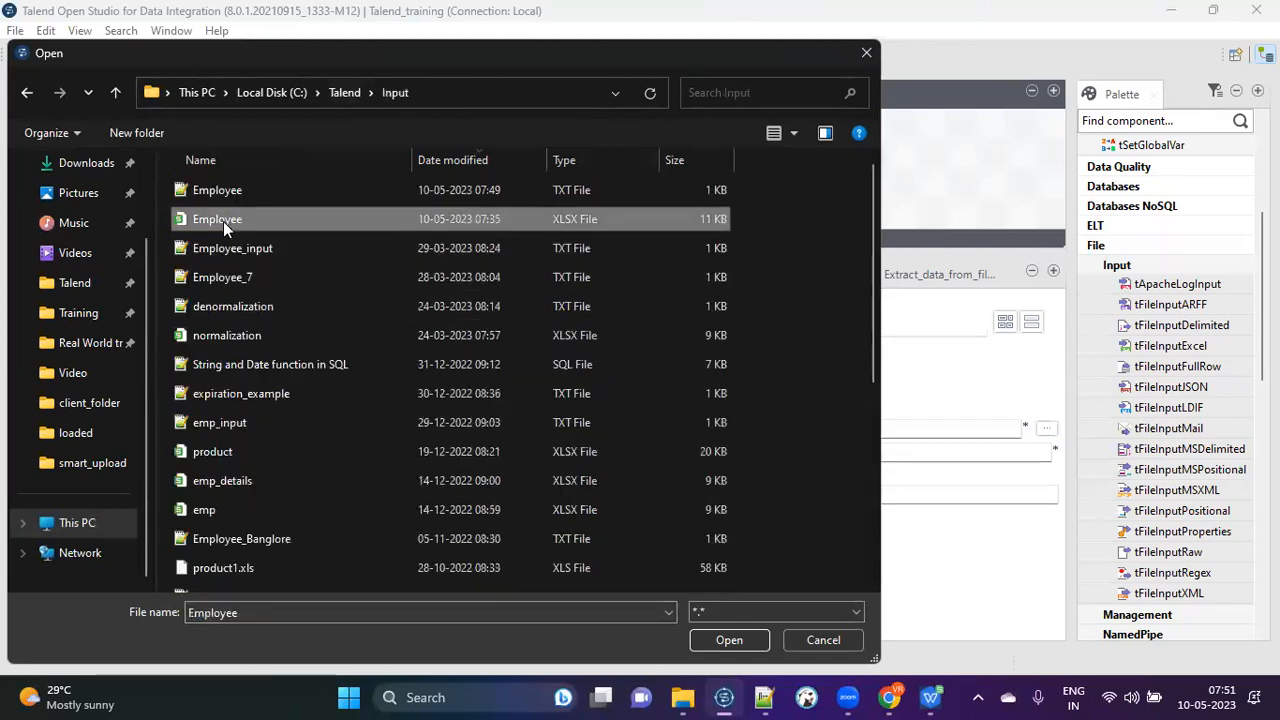
left_click(231, 199)
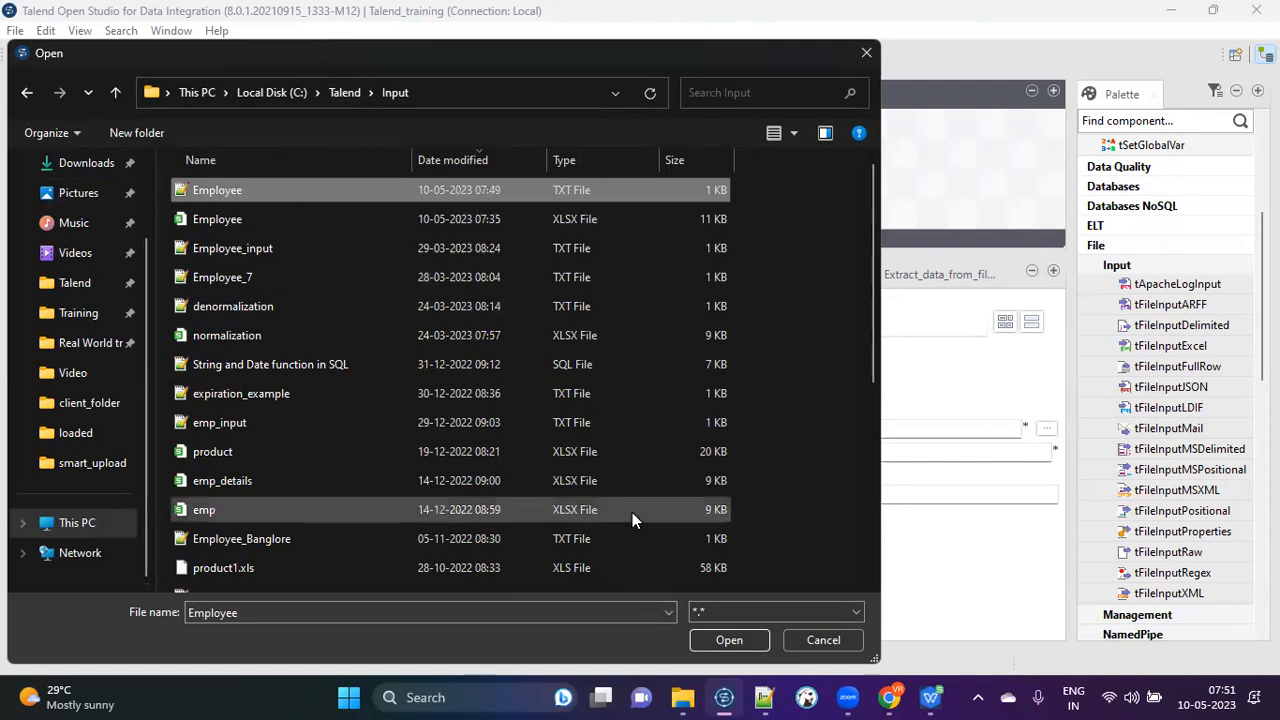
left_click(724, 641)
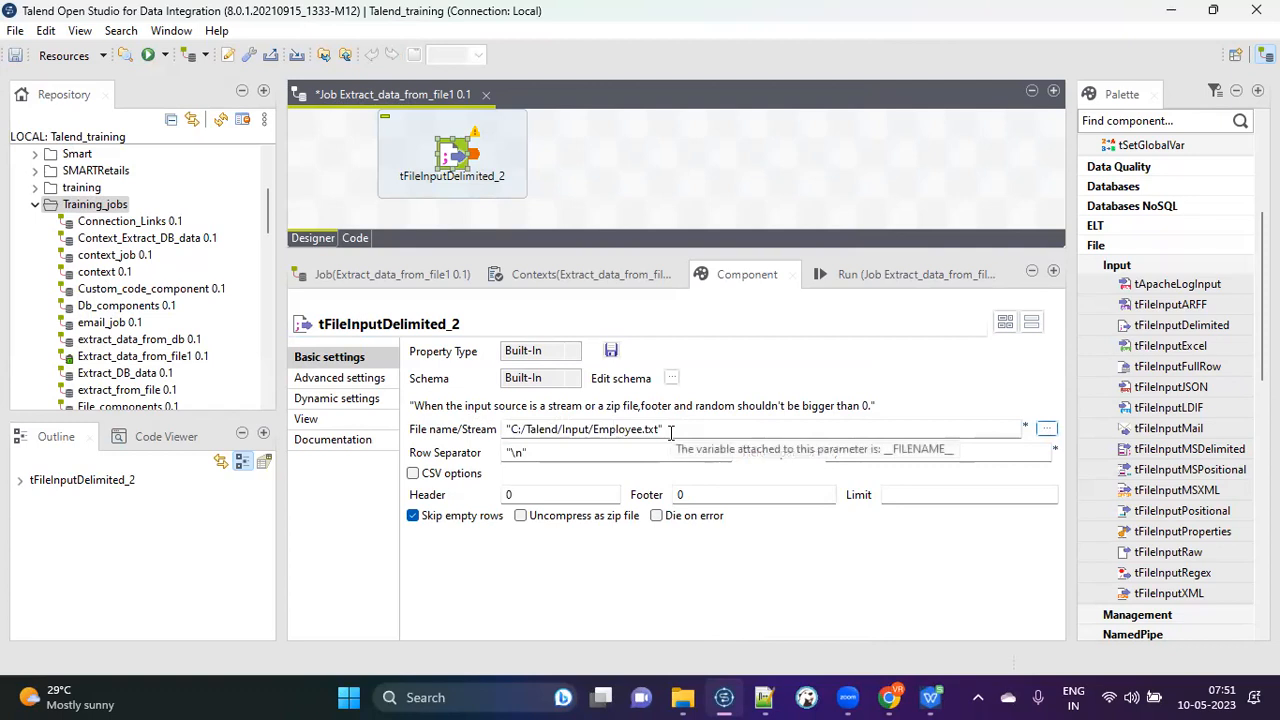
Review the full Employee.txt path in the component's File name/Stream setting.
left_click_drag(668, 431, 508, 432)
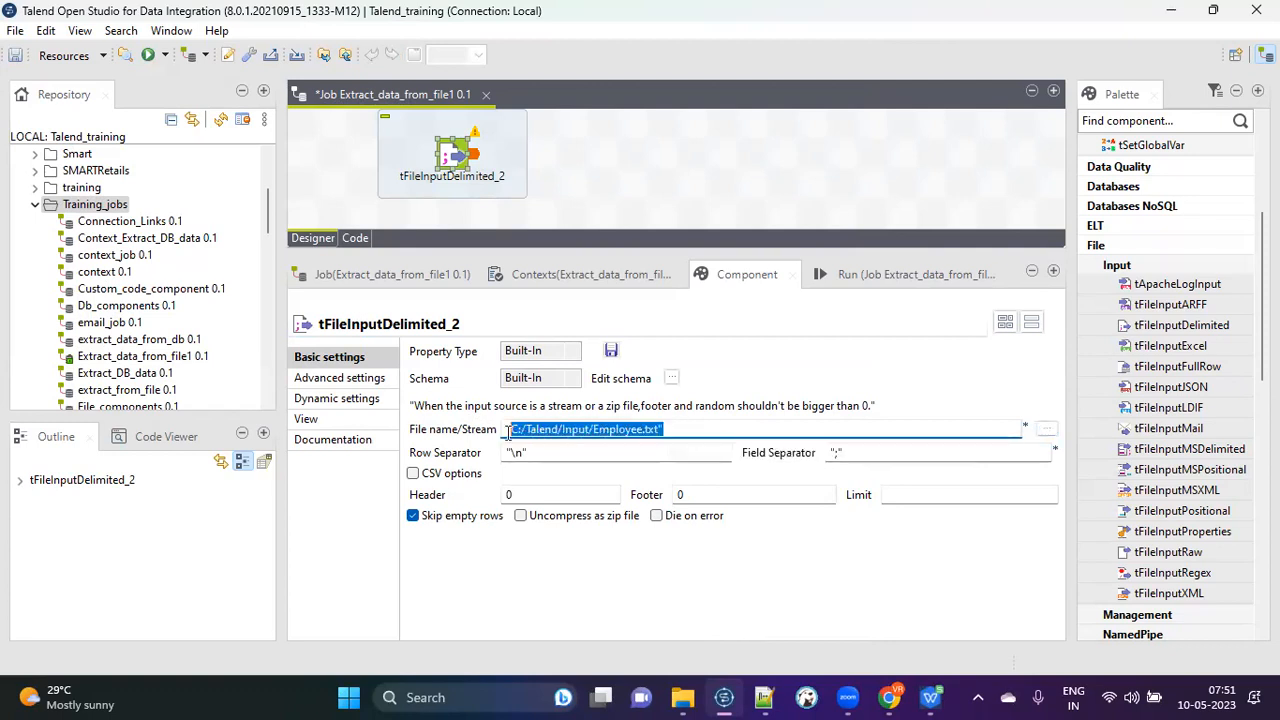
left_click(686, 432)
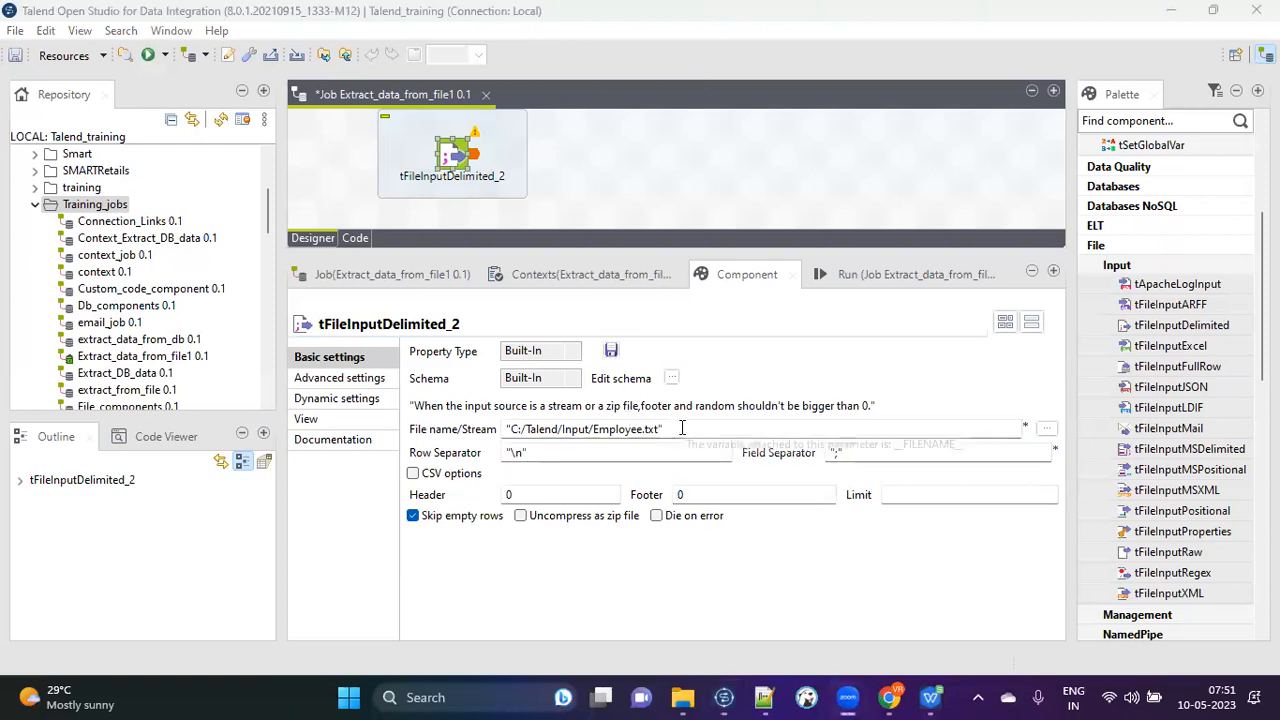
left_click_drag(679, 429, 471, 420)
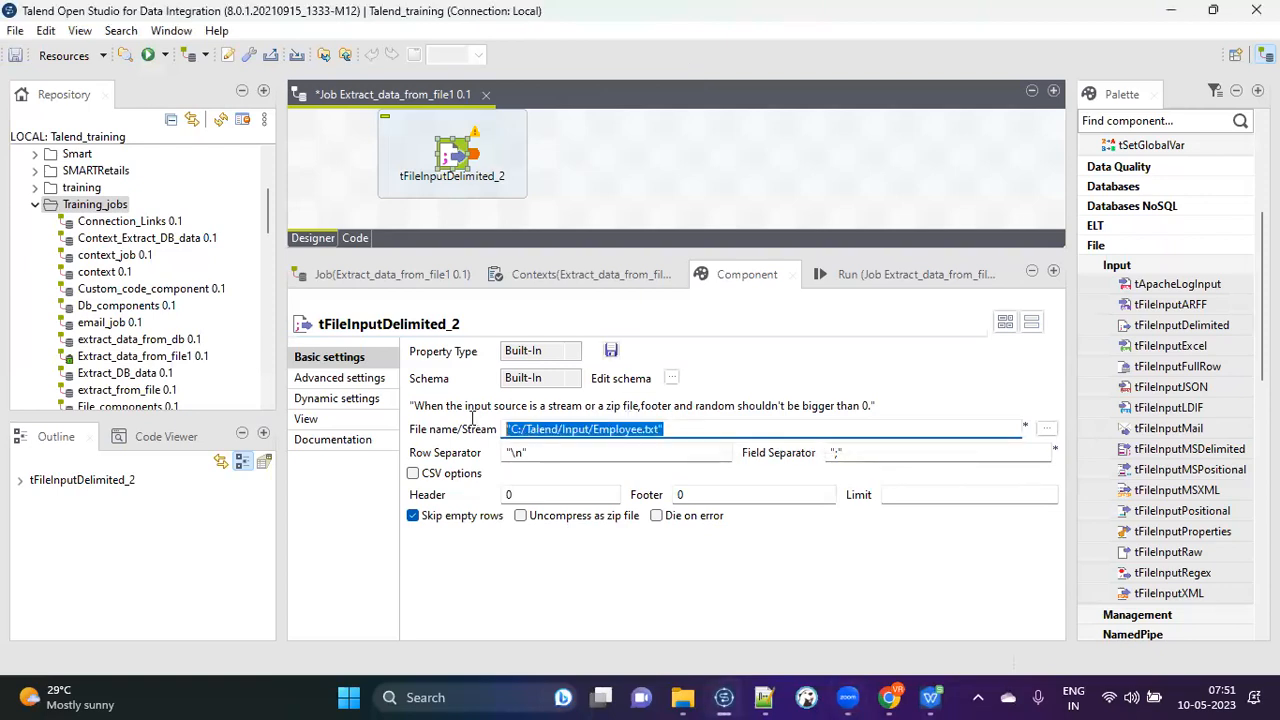
left_click(704, 428)
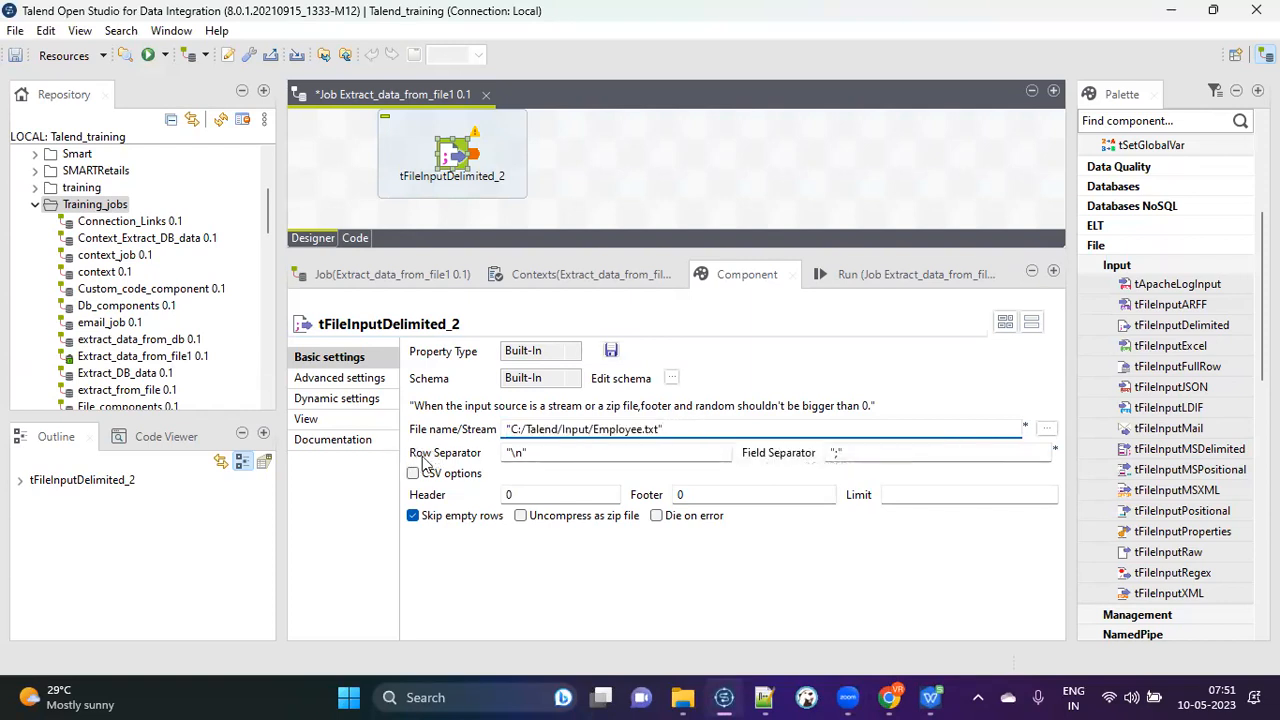
Examine where each record ends in Employee.txt in Notepad++, trying an extra line break after the second data record and removing it.
left_click(765, 697)
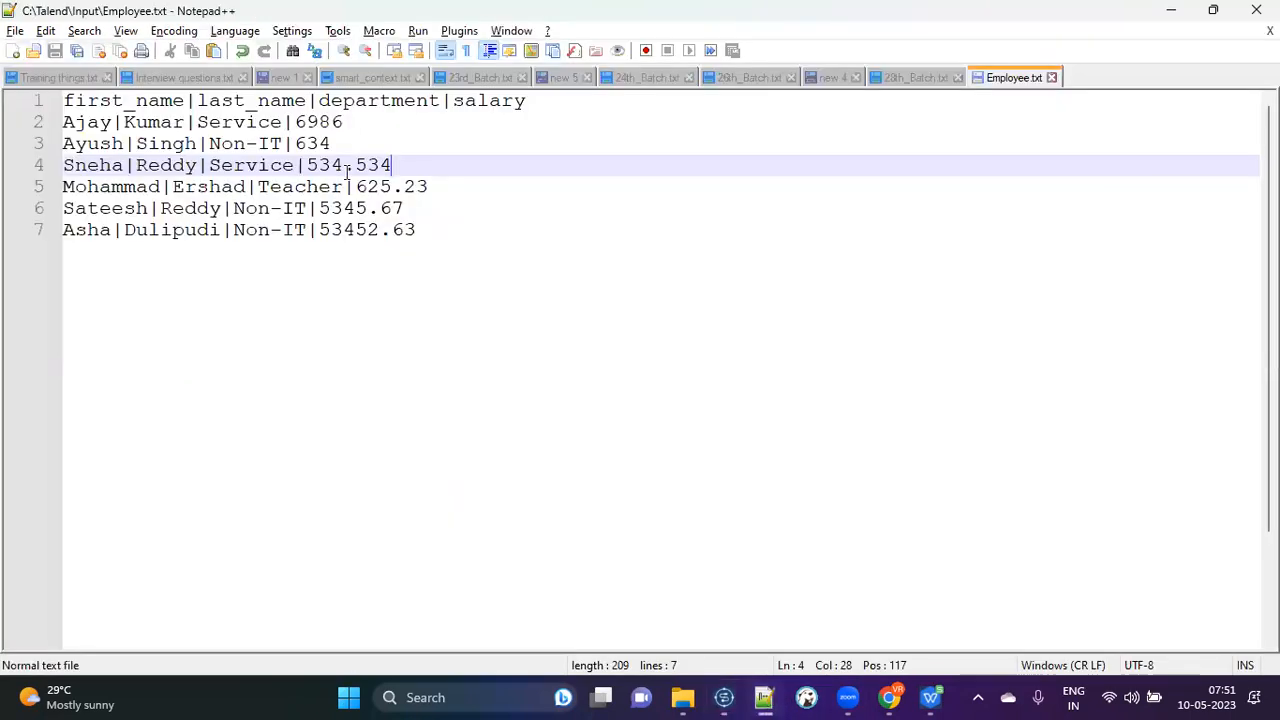
left_click_drag(370, 122, 62, 122)
left_click_drag(355, 144, 62, 143)
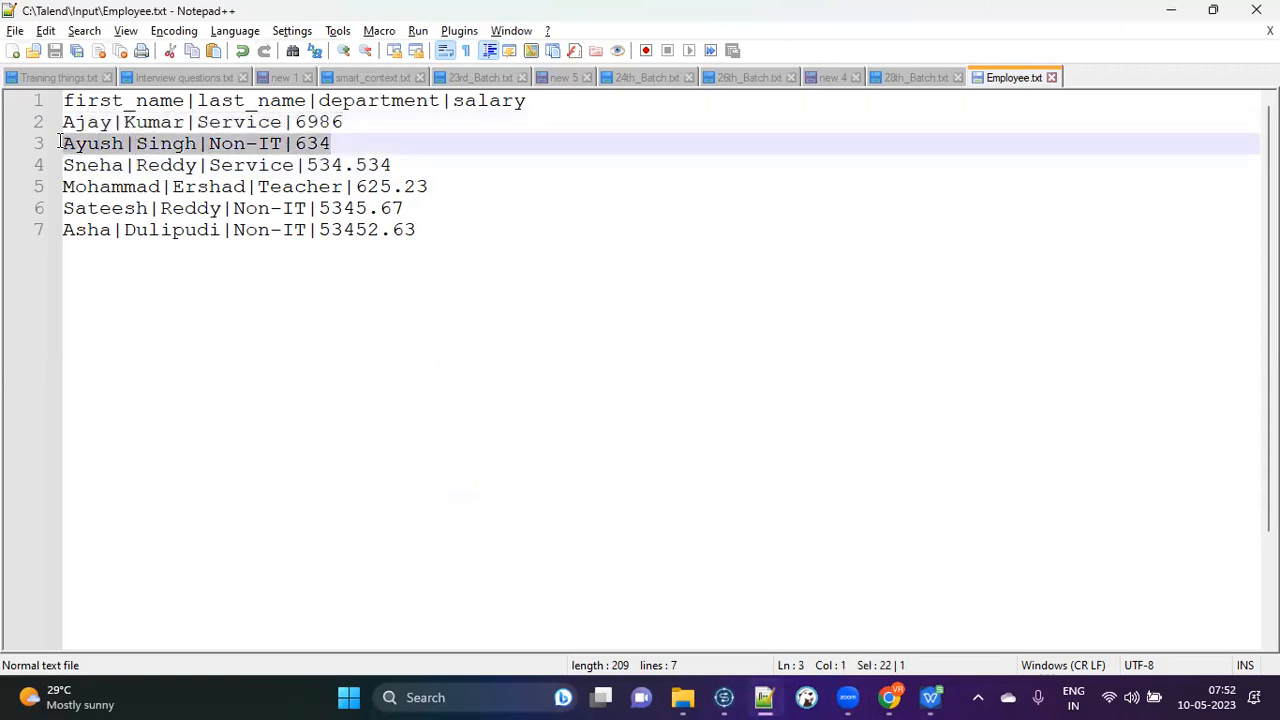
left_click(348, 121)
left_click_drag(348, 121, 62, 143)
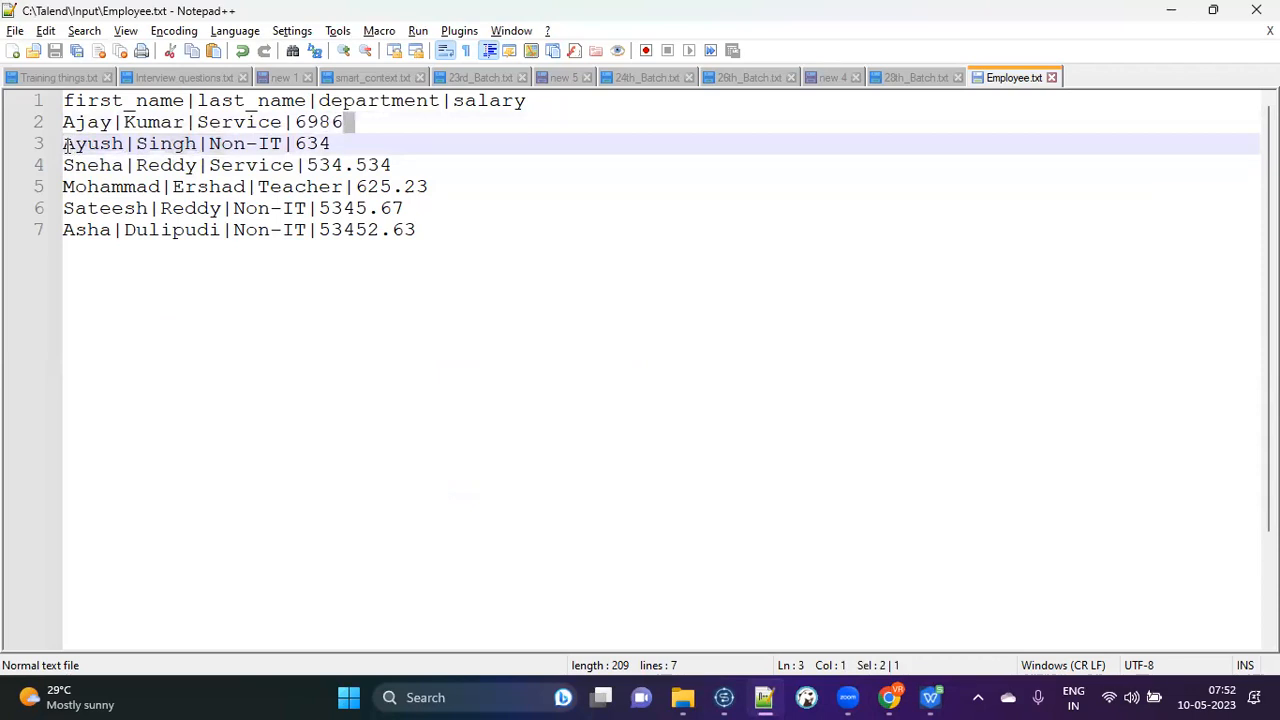
left_click(359, 147)
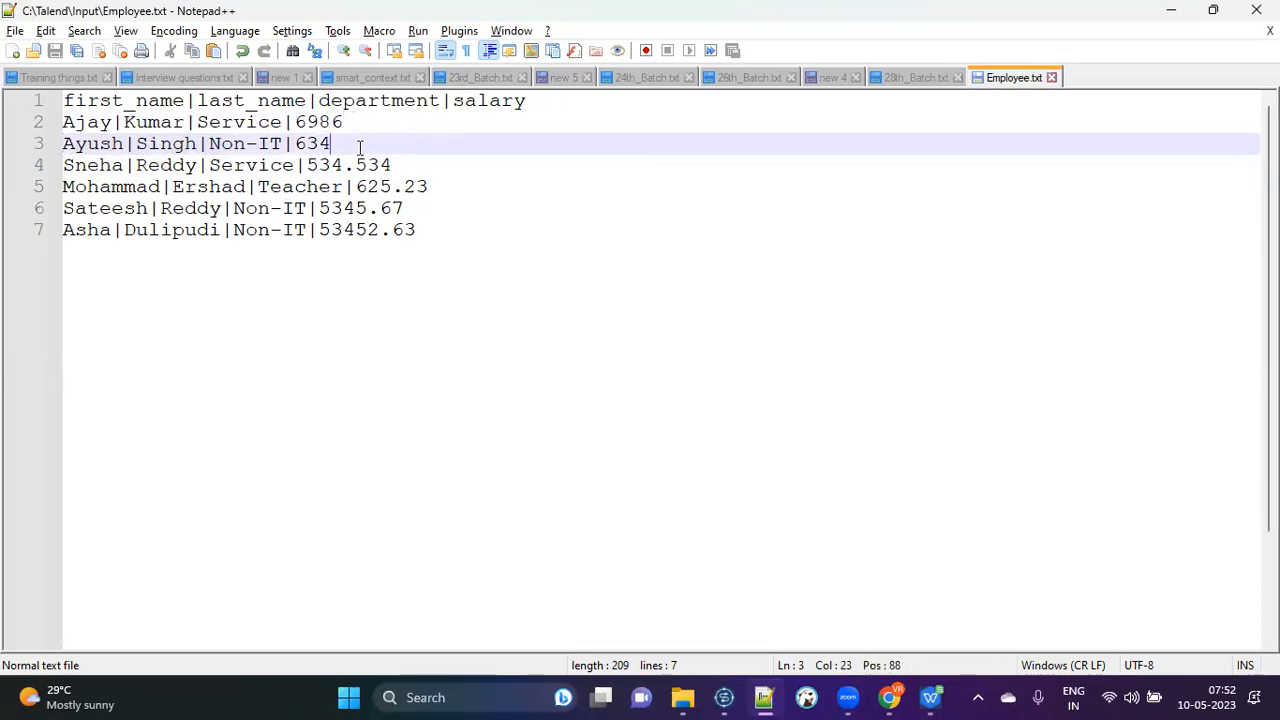
key("Return")
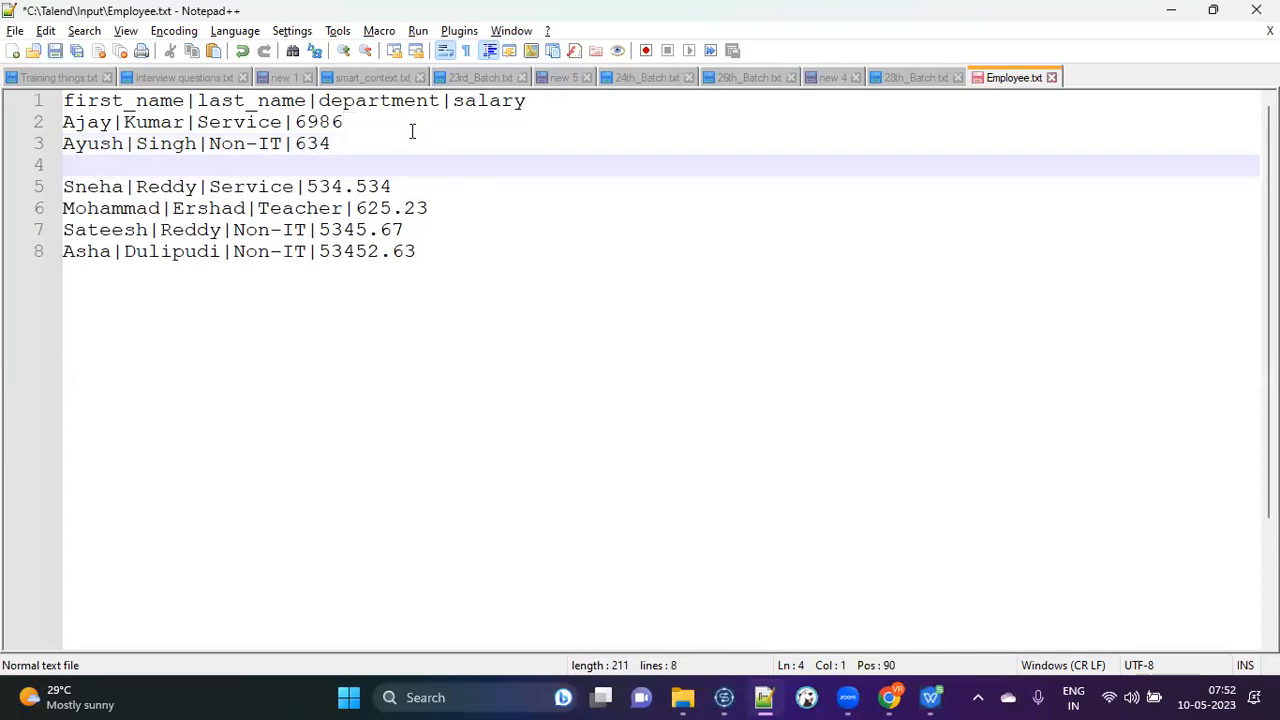
key("BackSpace")
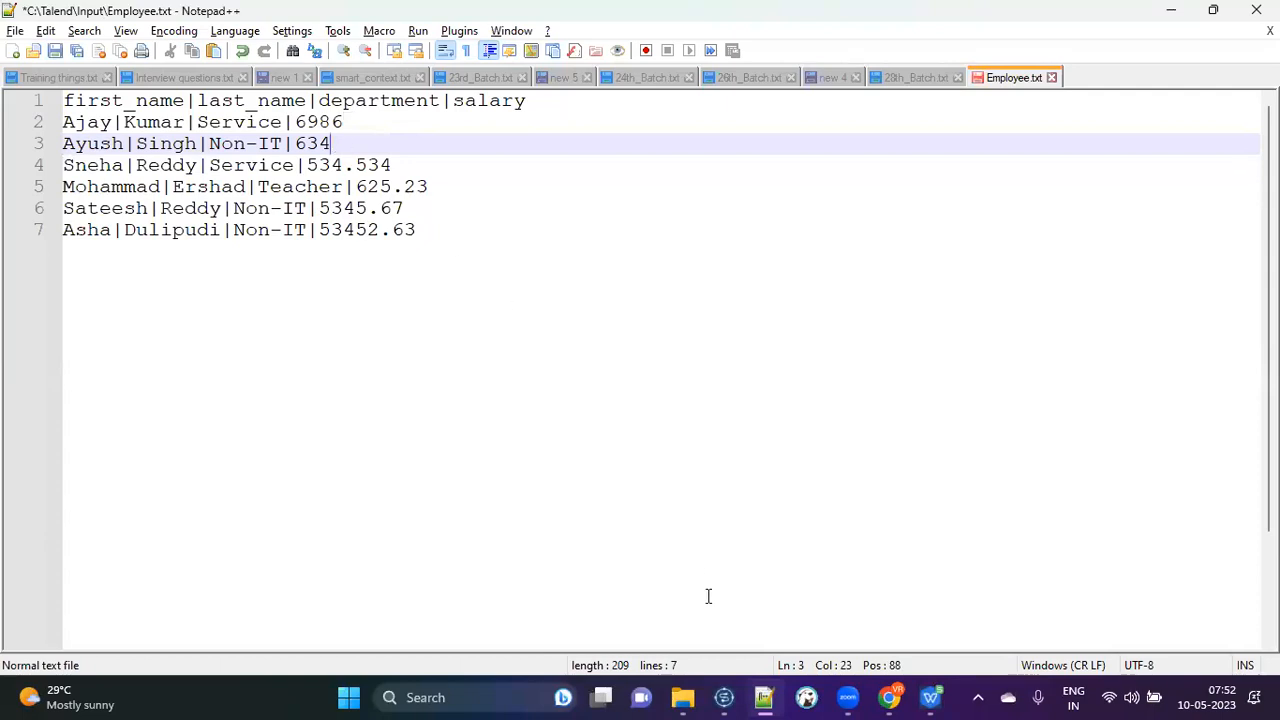
Switch back to Talend and examine the Row Separator value of the tFileInputDelimited component.
left_click(724, 694)
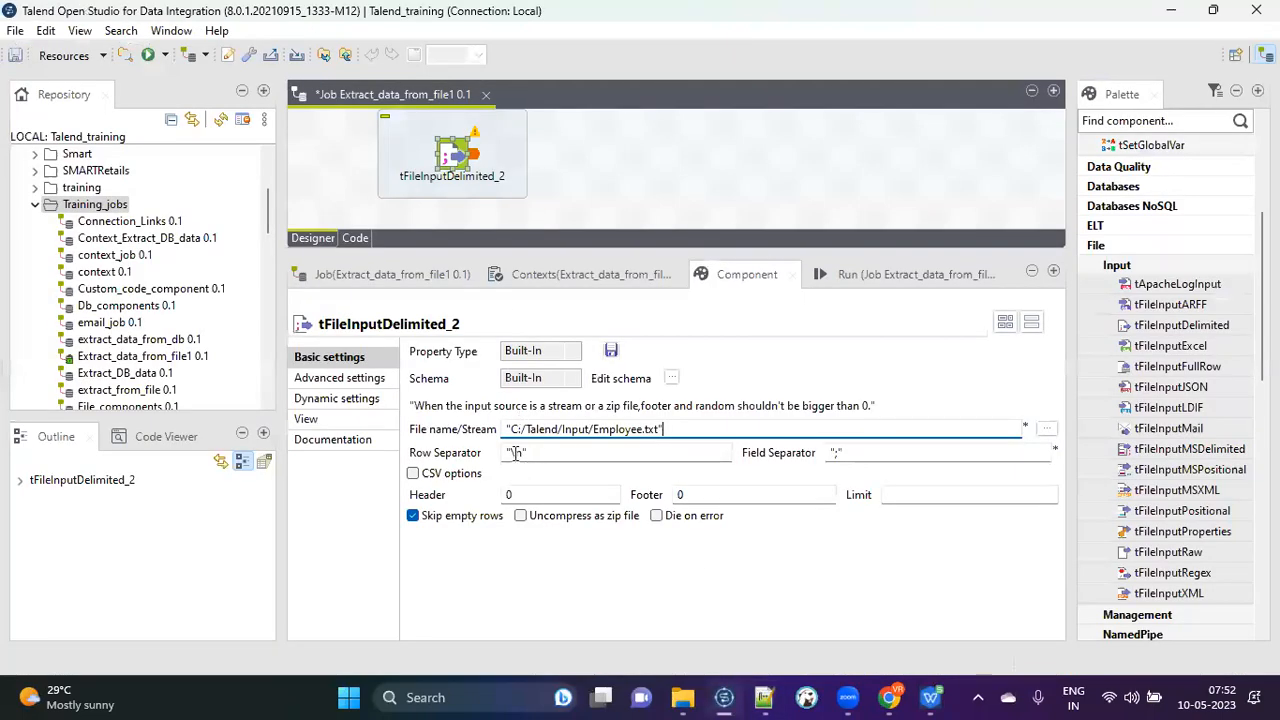
double_click(516, 452)
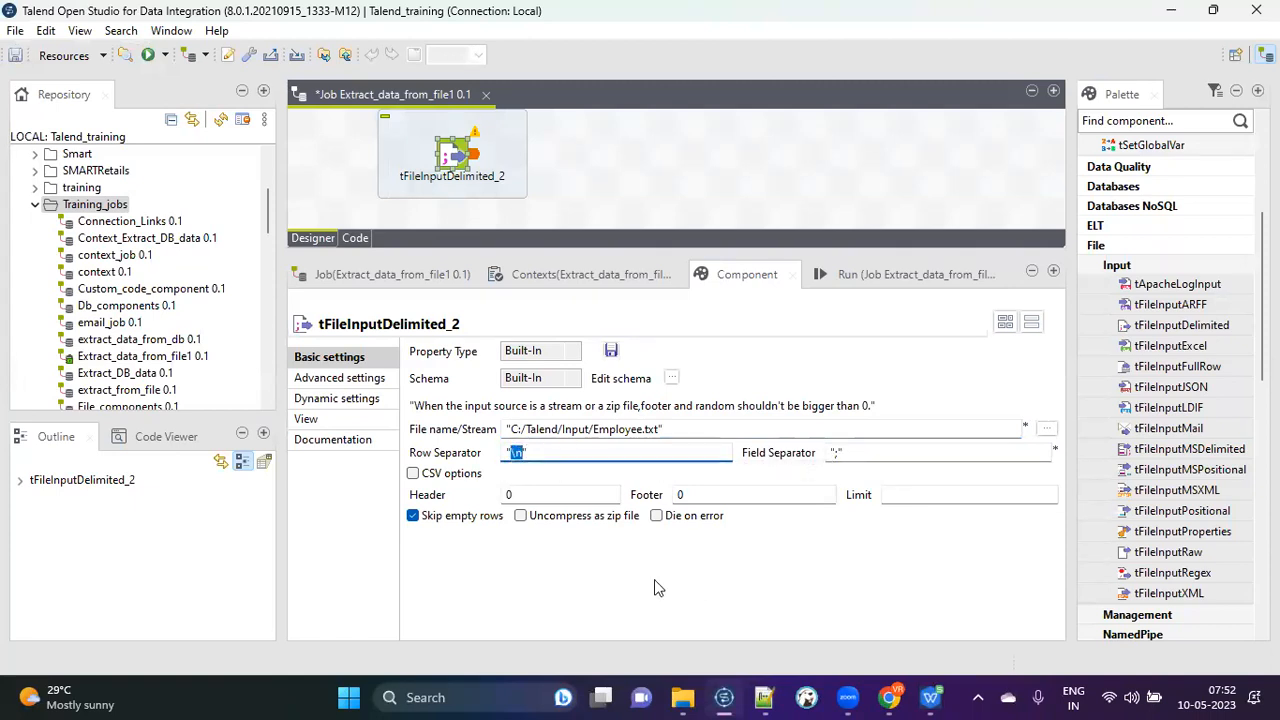
left_click(541, 451)
left_click_drag(564, 451, 496, 452)
mouse_move(847, 695)
left_click(888, 581)
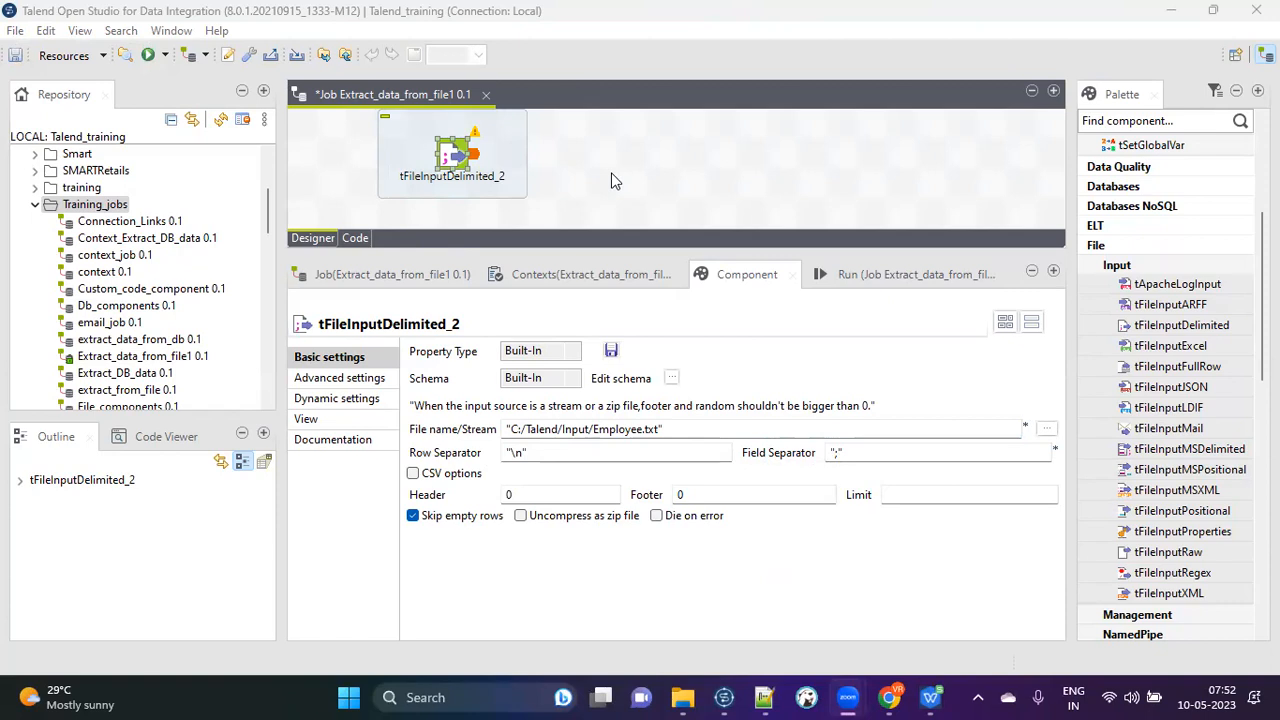
left_click(532, 453)
left_click_drag(537, 453, 476, 457)
left_click(536, 453)
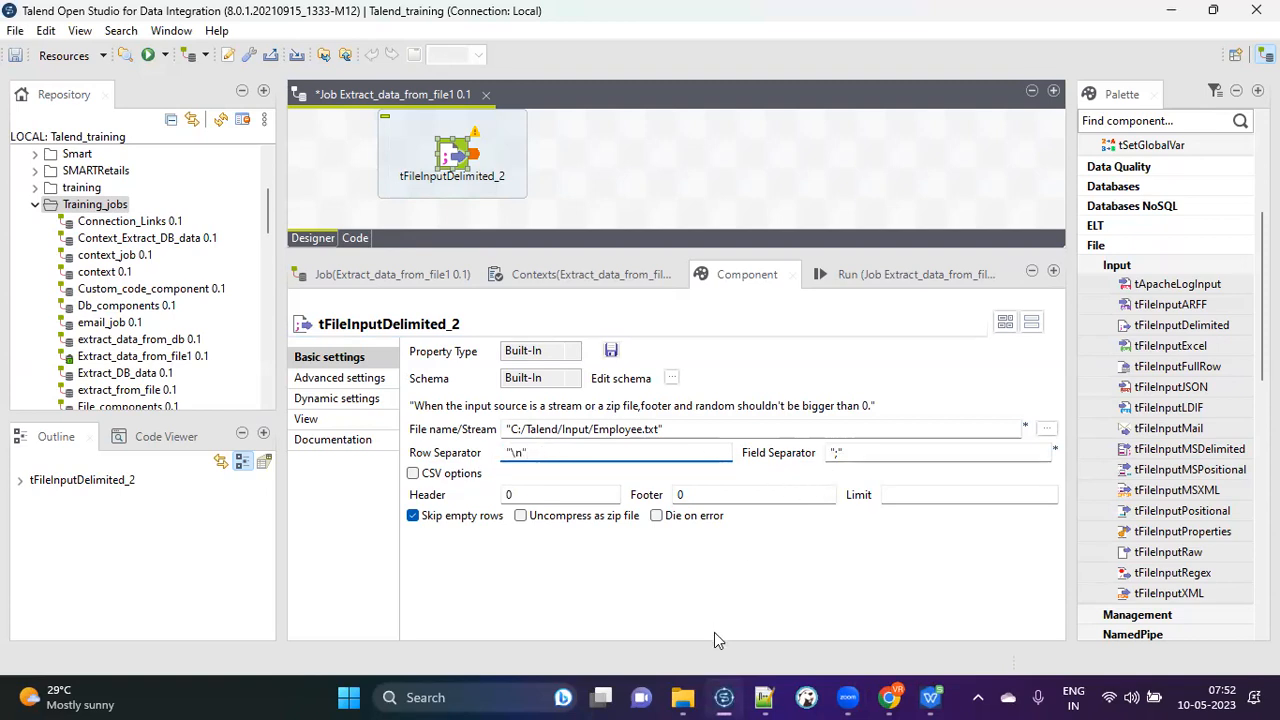
Switch to Employee.txt in Notepad++ and compare the first_name and last_name column headings with their values in the first data record.
left_click(770, 697)
left_click_drag(63, 100, 185, 100)
double_click(232, 100)
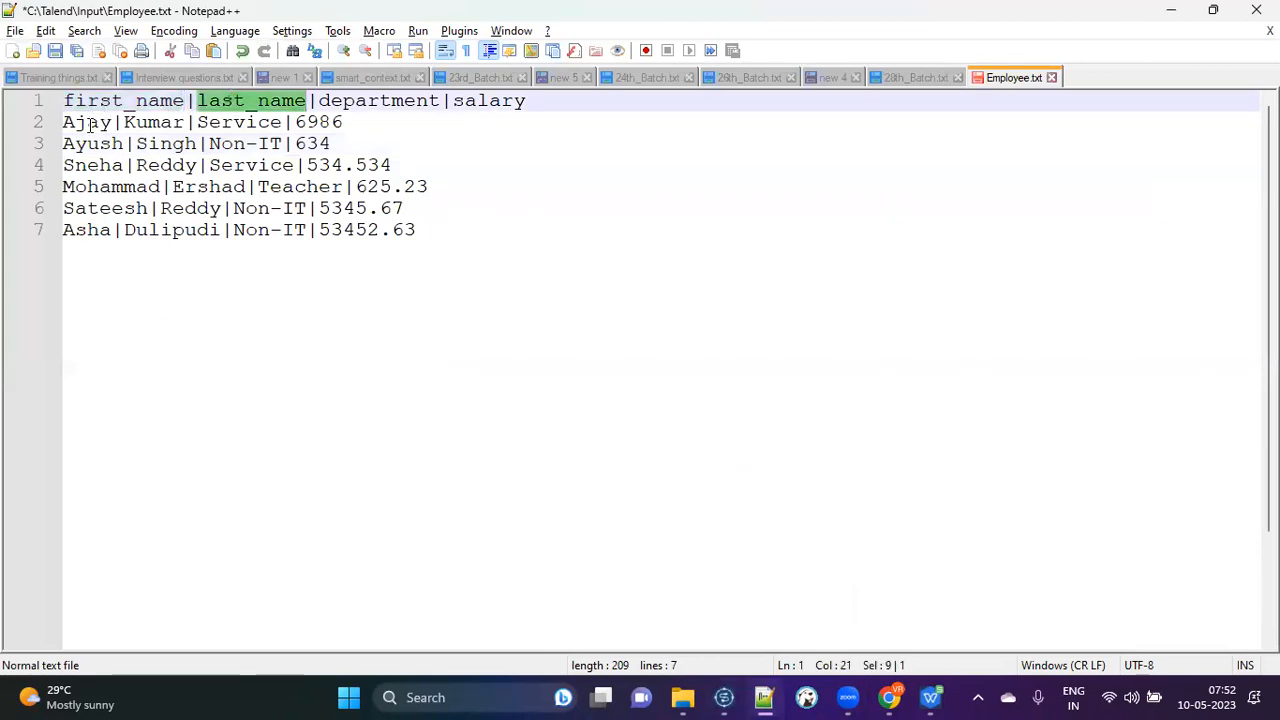
double_click(90, 121)
double_click(153, 121)
double_click(90, 121)
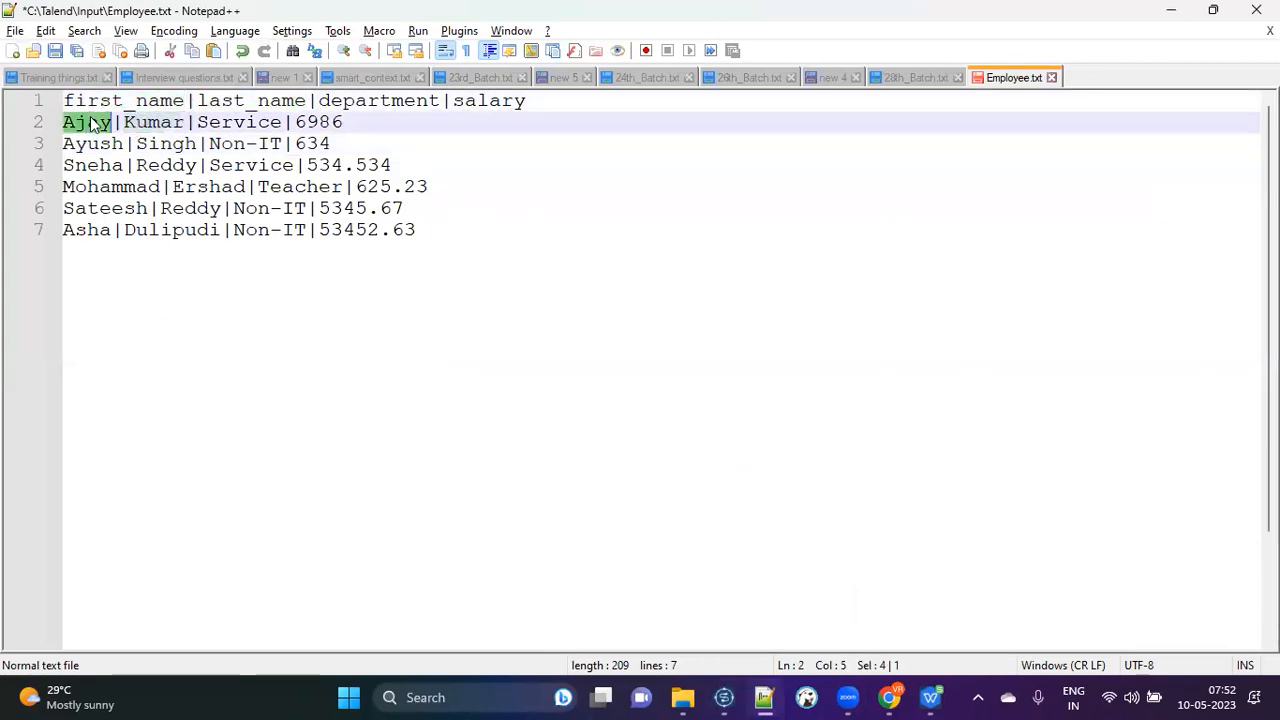
double_click(153, 121)
Try a tab and a space as the delimiter between the first two fields of the first data record, and restore the pipe.
left_click_drag(112, 121, 124, 121)
key("Tab")
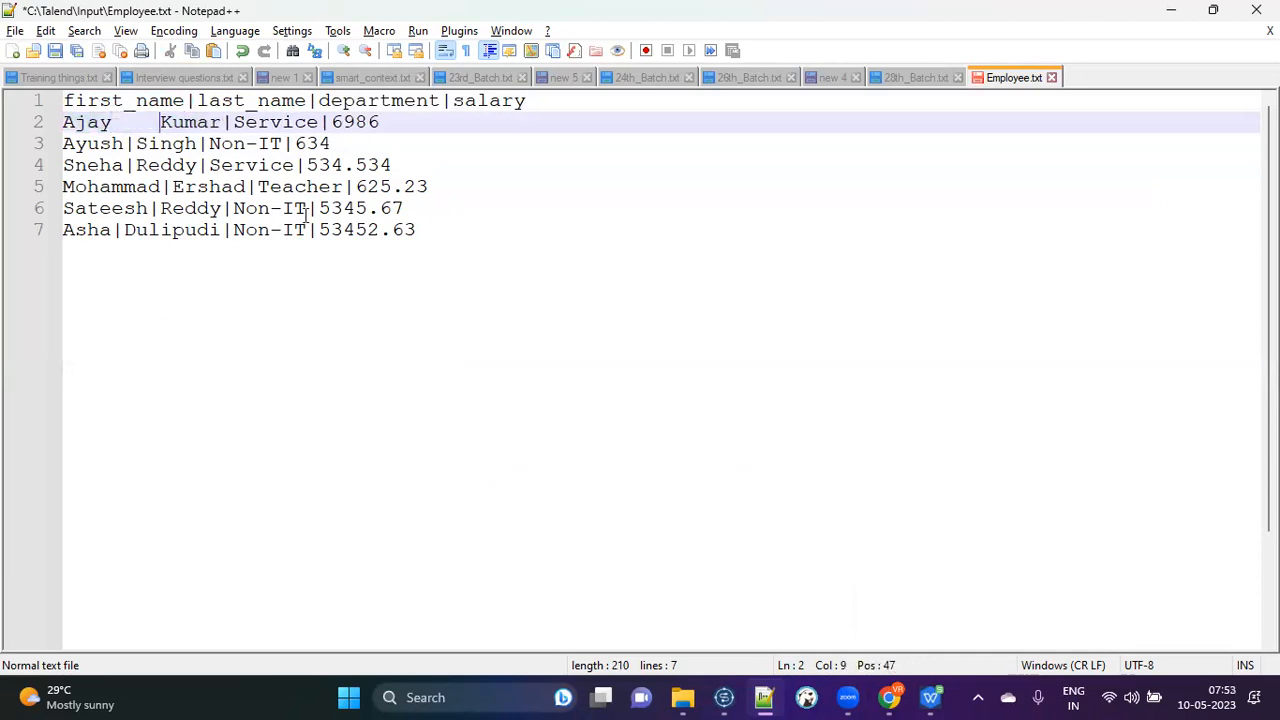
key("BackSpace")
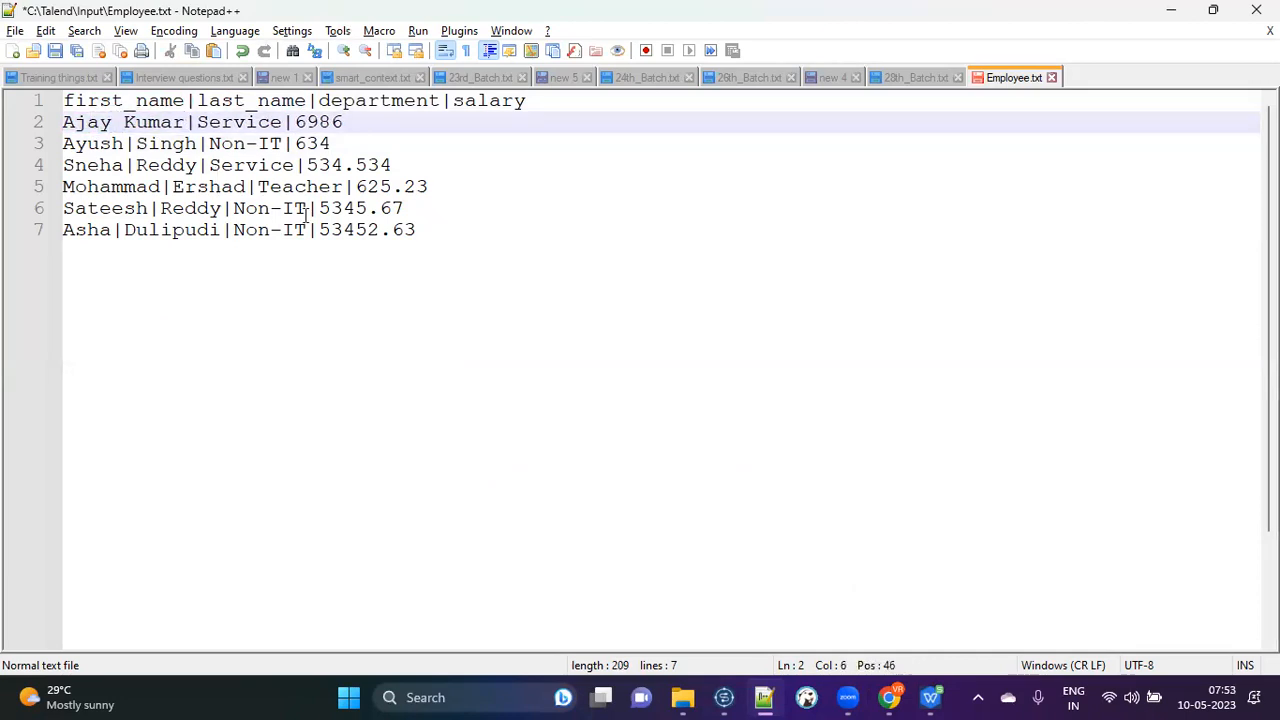
key("BackSpace")
type("|")
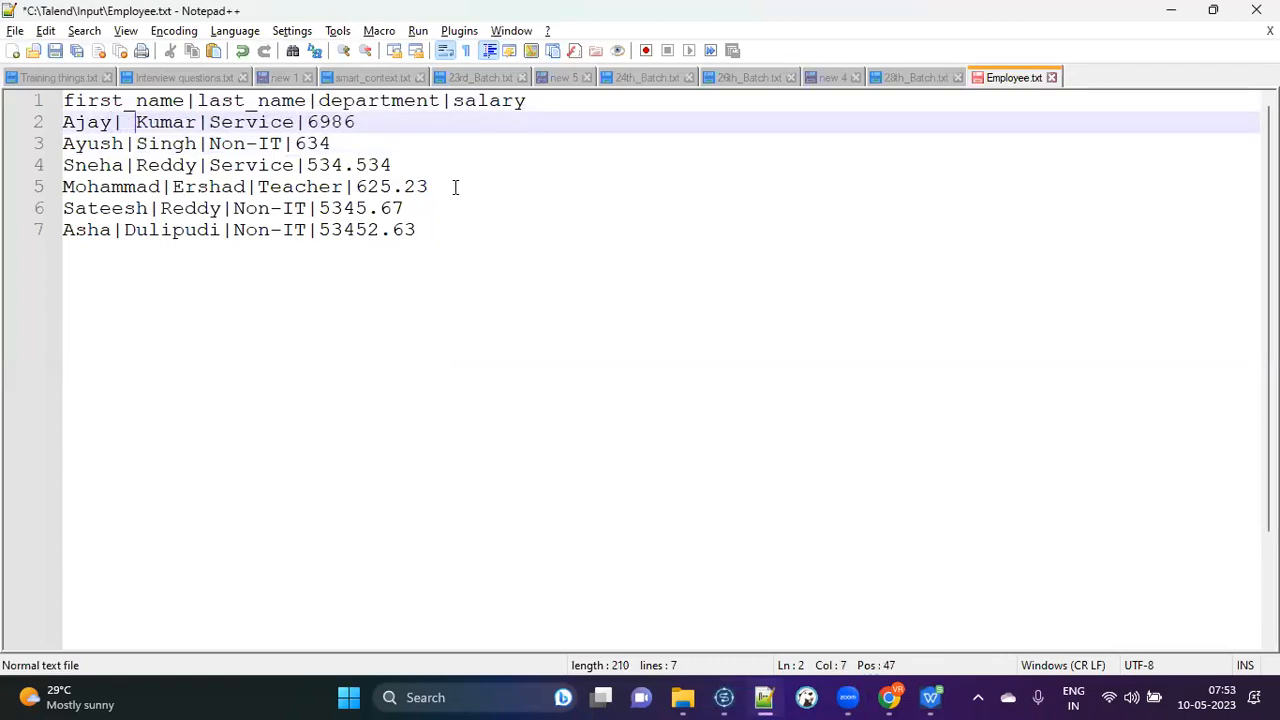
key("BackSpace")
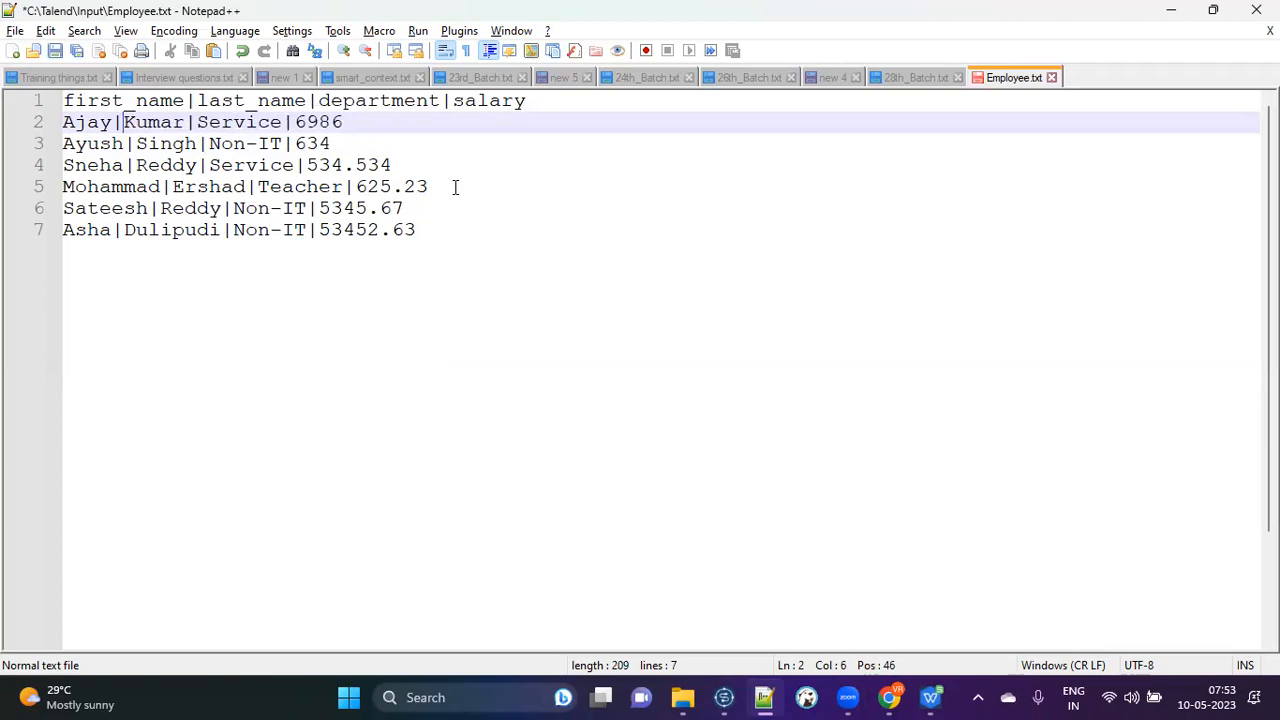
Switch to Talend and set the tFileInputDelimited component's Field Separator to "|".
key("alt+Tab")
left_click(839, 452)
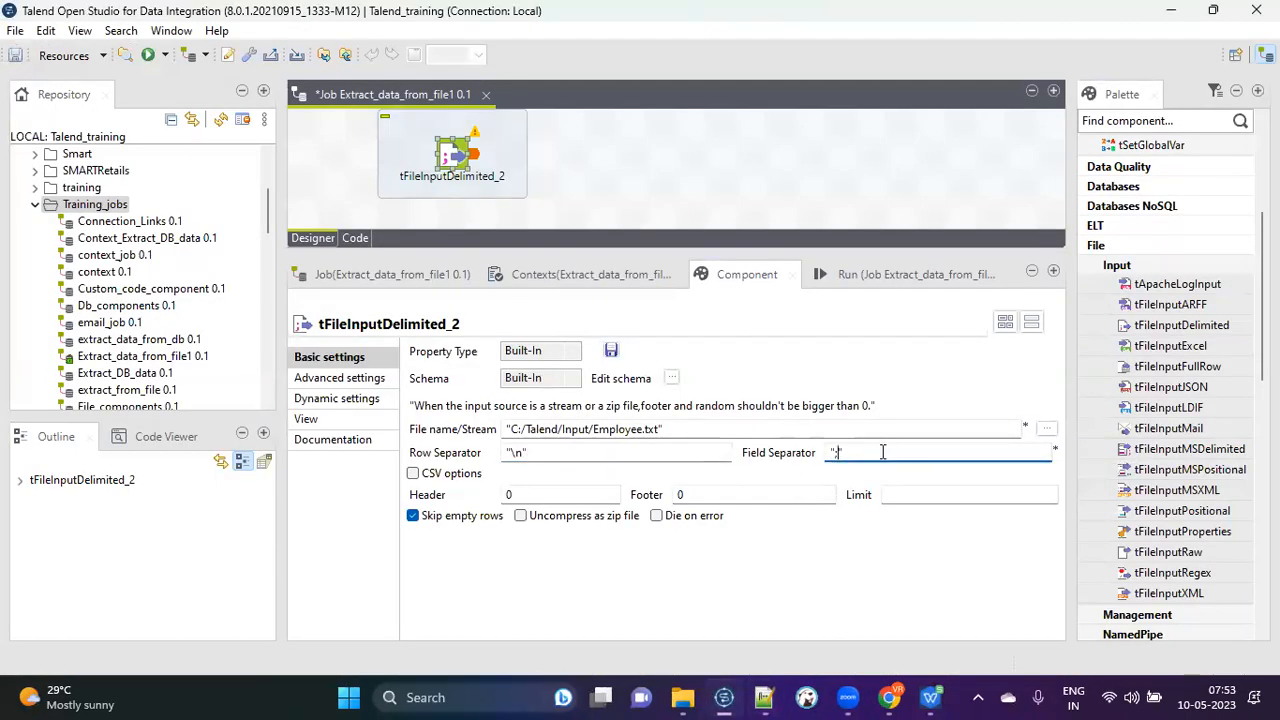
key("BackSpace")
Review the component's Header setting, and in Notepad++ distinguish the column-heading row of Employee.txt from the data records below it.
left_click(533, 495)
left_click_drag(533, 495, 506, 495)
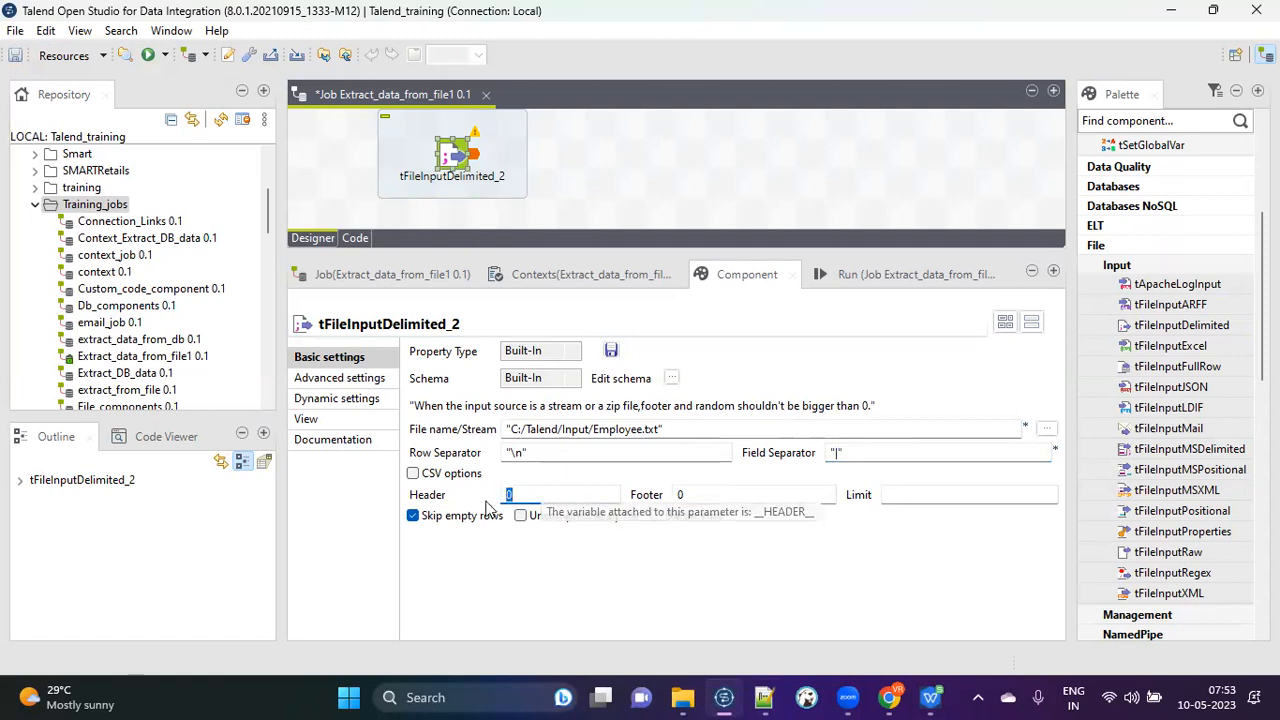
key("alt+Tab")
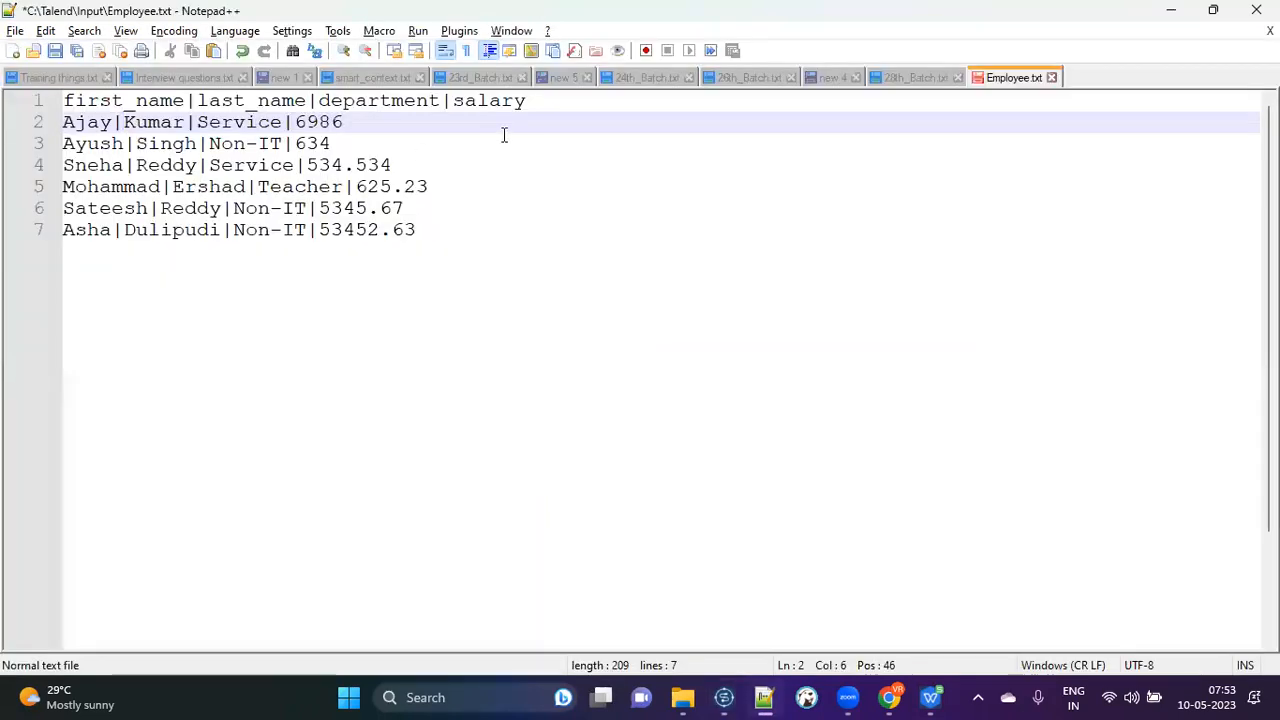
left_click_drag(541, 100, 57, 100)
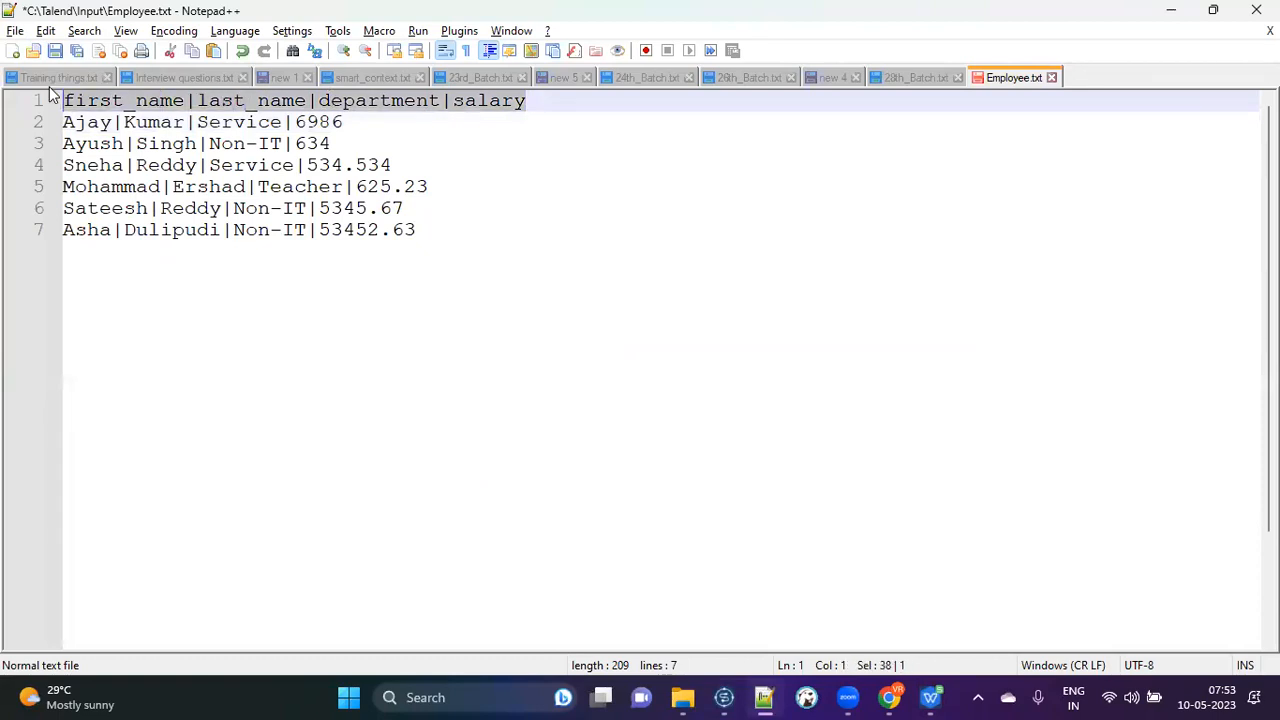
left_click(52, 100)
left_click_drag(557, 103, 57, 88)
left_click_drag(432, 232, 63, 128)
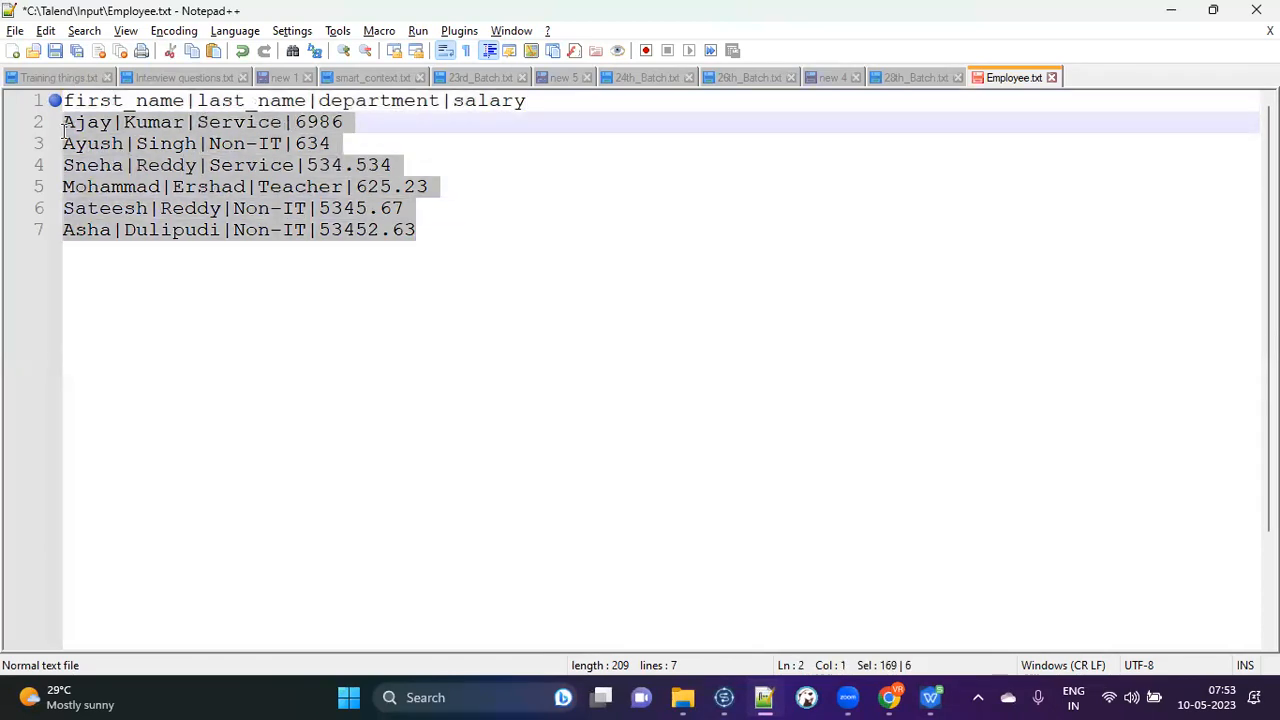
double_click(90, 124)
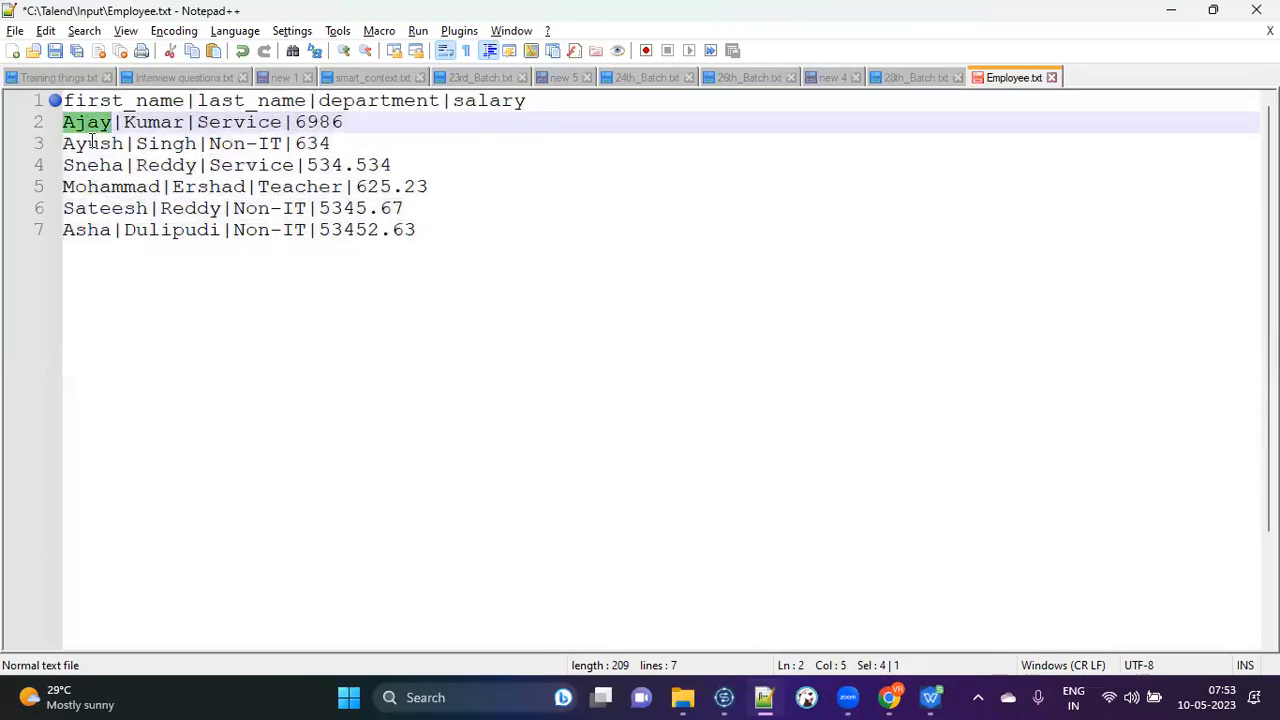
double_click(92, 143)
left_click_drag(460, 231, 50, 124)
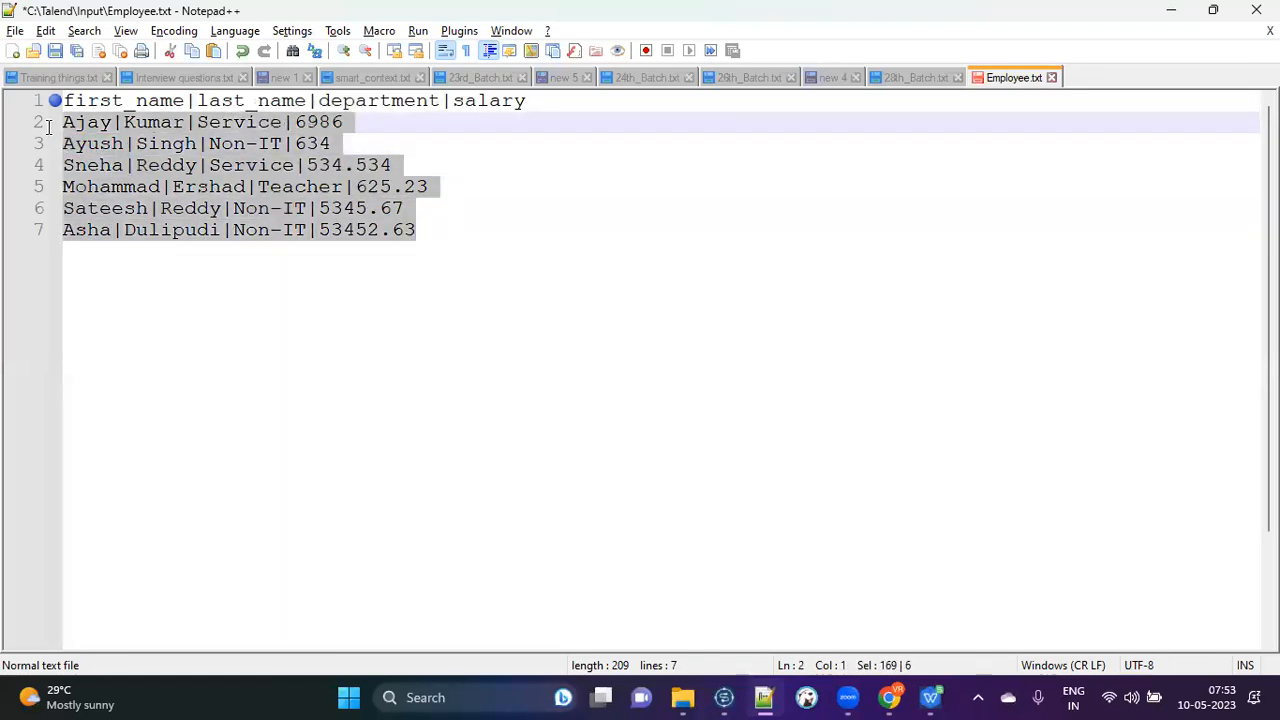
double_click(127, 100)
left_click(550, 101)
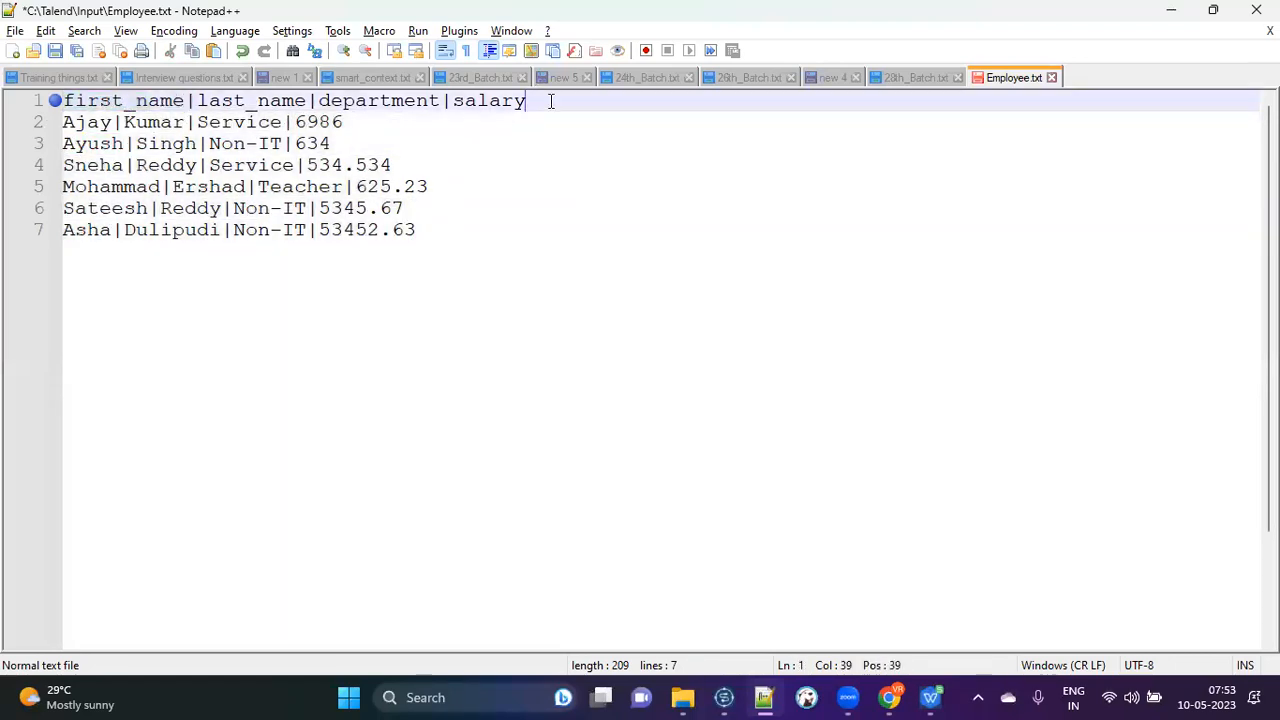
Highlight the column-heading row of Employee.txt and, in Talend, set the tFileInputDelimited component's Header to 1.
left_click_drag(522, 101, 55, 101)
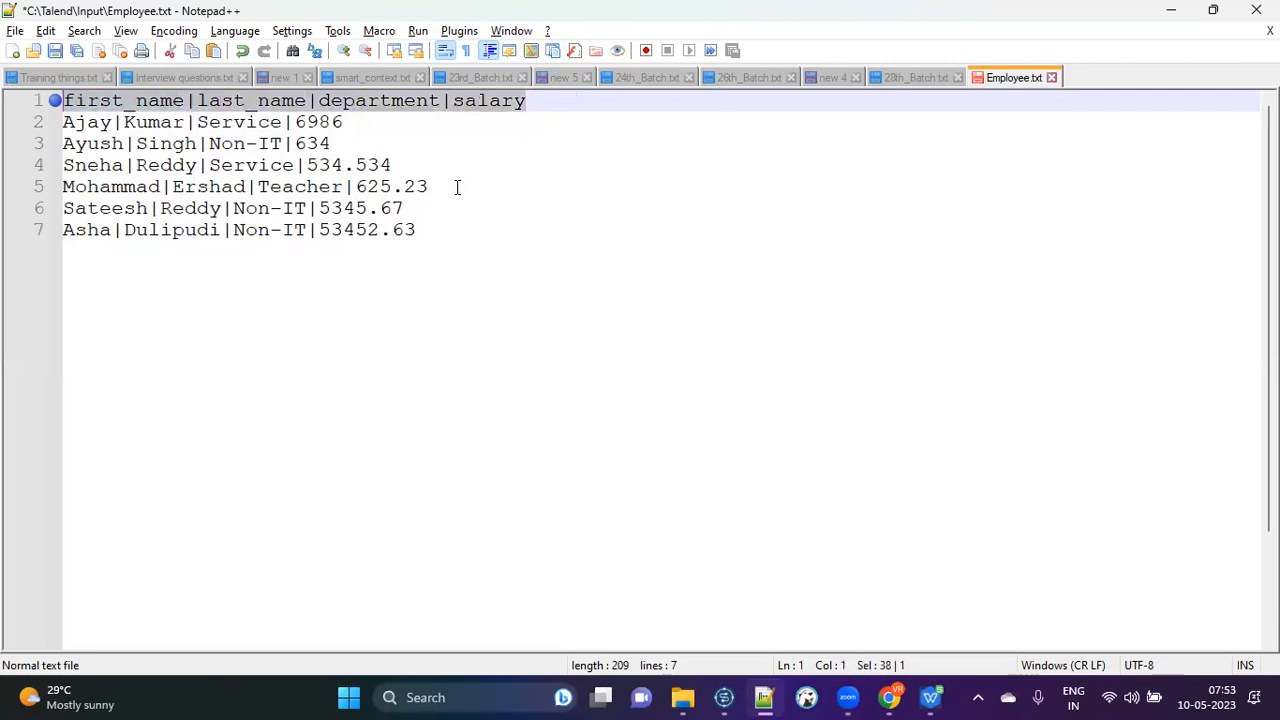
key("alt+Tab")
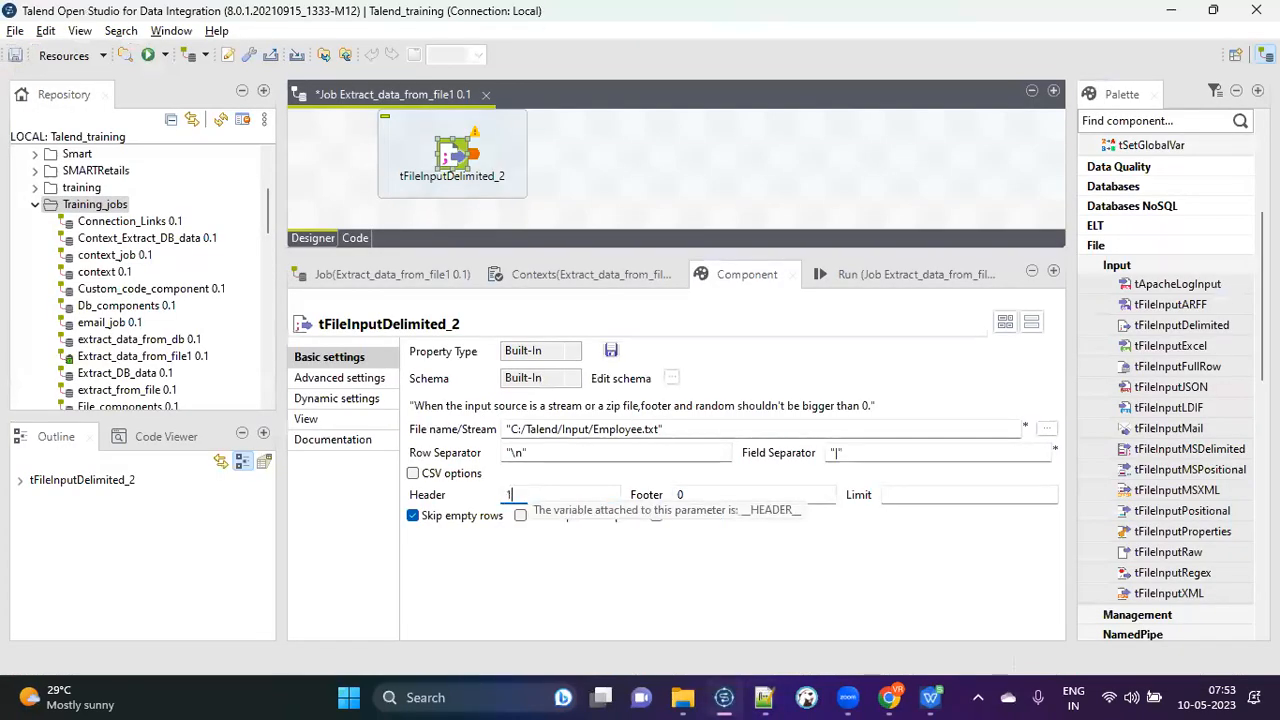
Switch to Employee.txt in Notepad++ and insert three blank lines above the column-heading row.
key("alt+Tab")
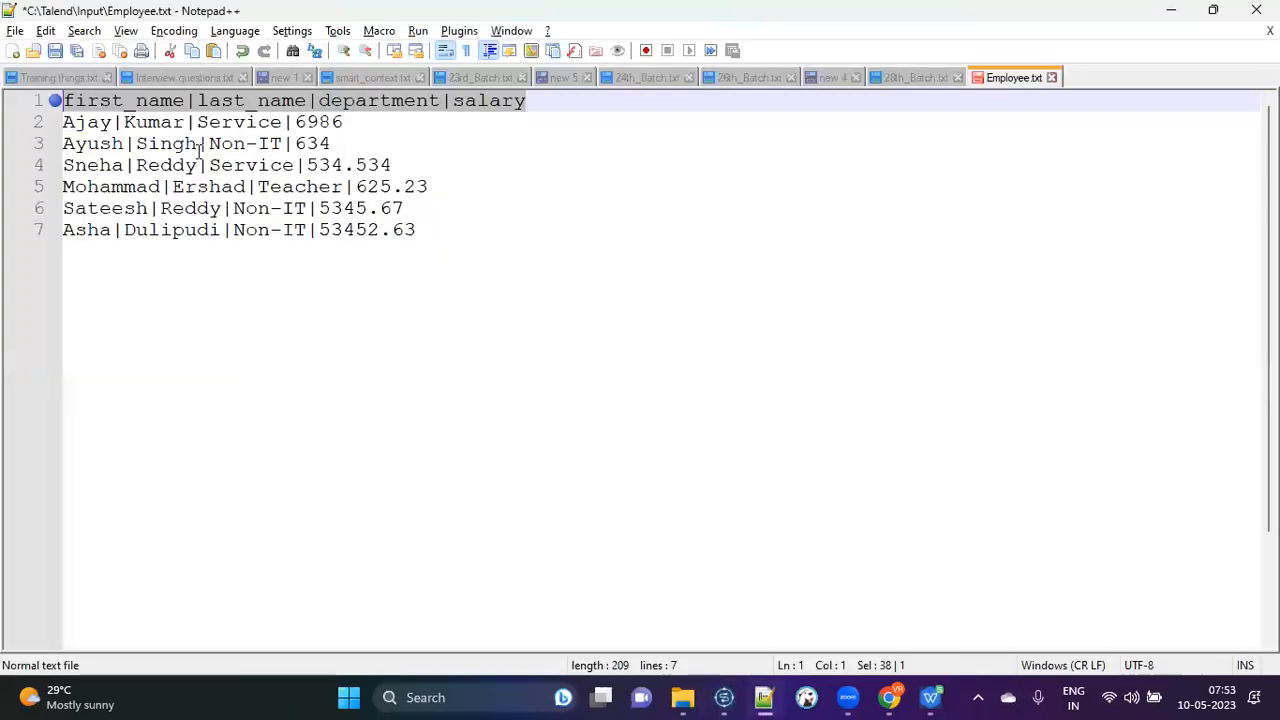
left_click(65, 101)
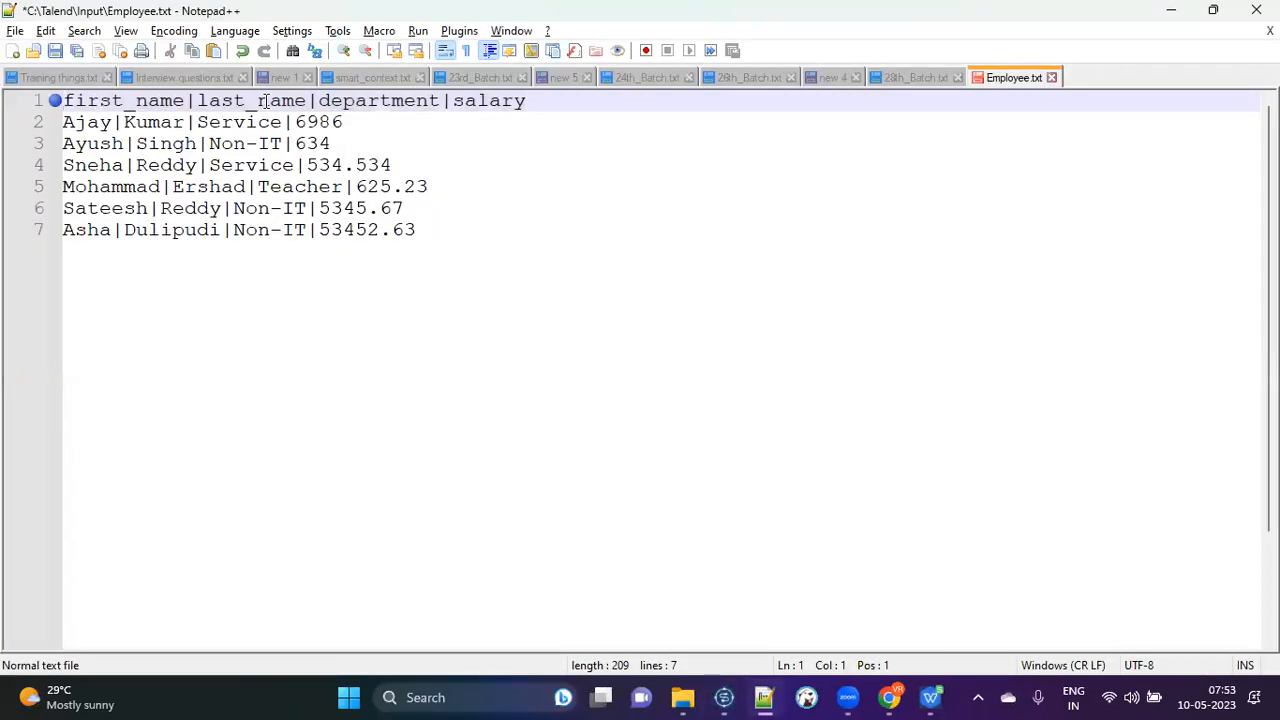
key("Return")
key("Return")
key("Return")
left_click(468, 272)
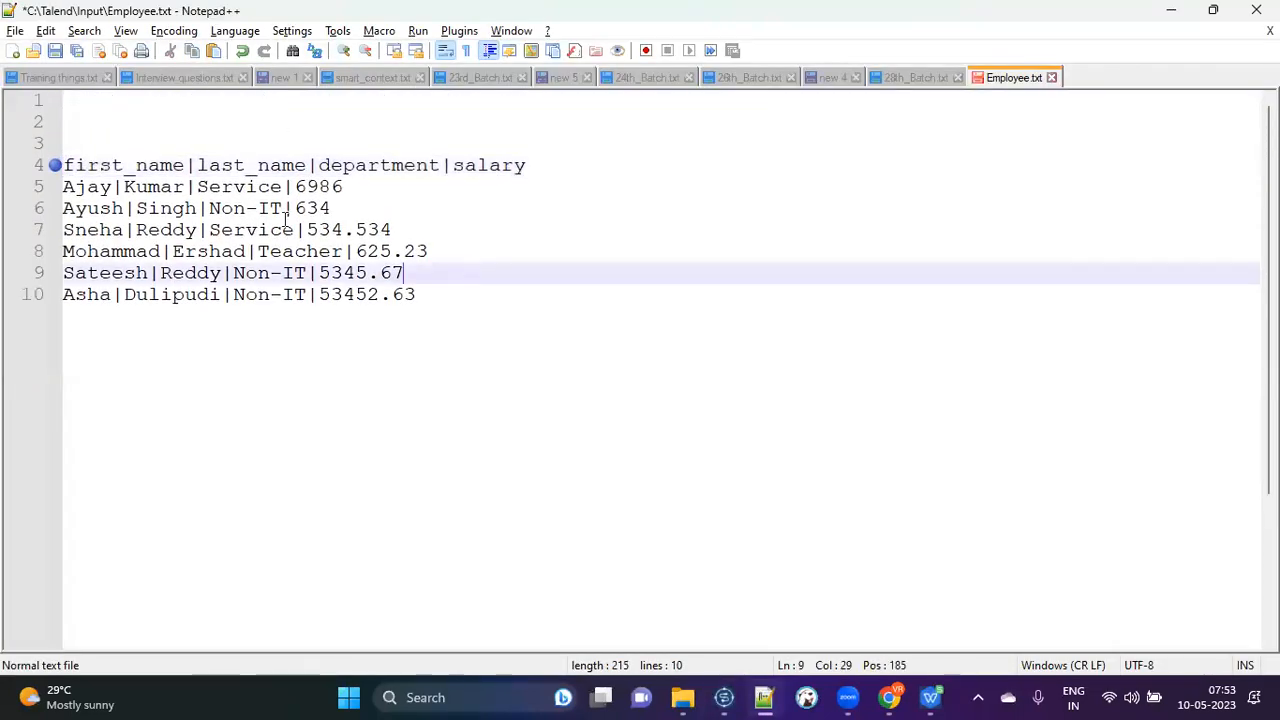
Save the modified Employee.txt and set the tFileInputDelimited component's Header to 4 in Talend.
key("alt+Tab")
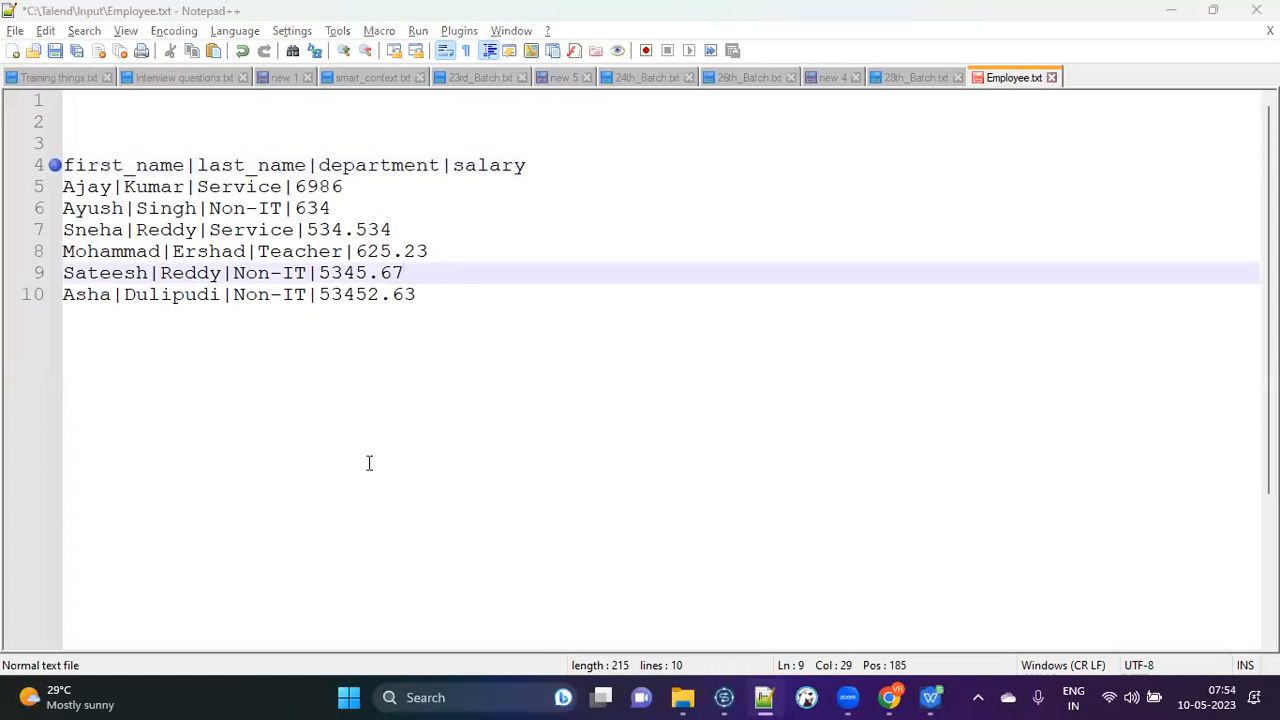
key("alt+Tab")
left_click(492, 287)
key("alt+Tab")
double_click(528, 494)
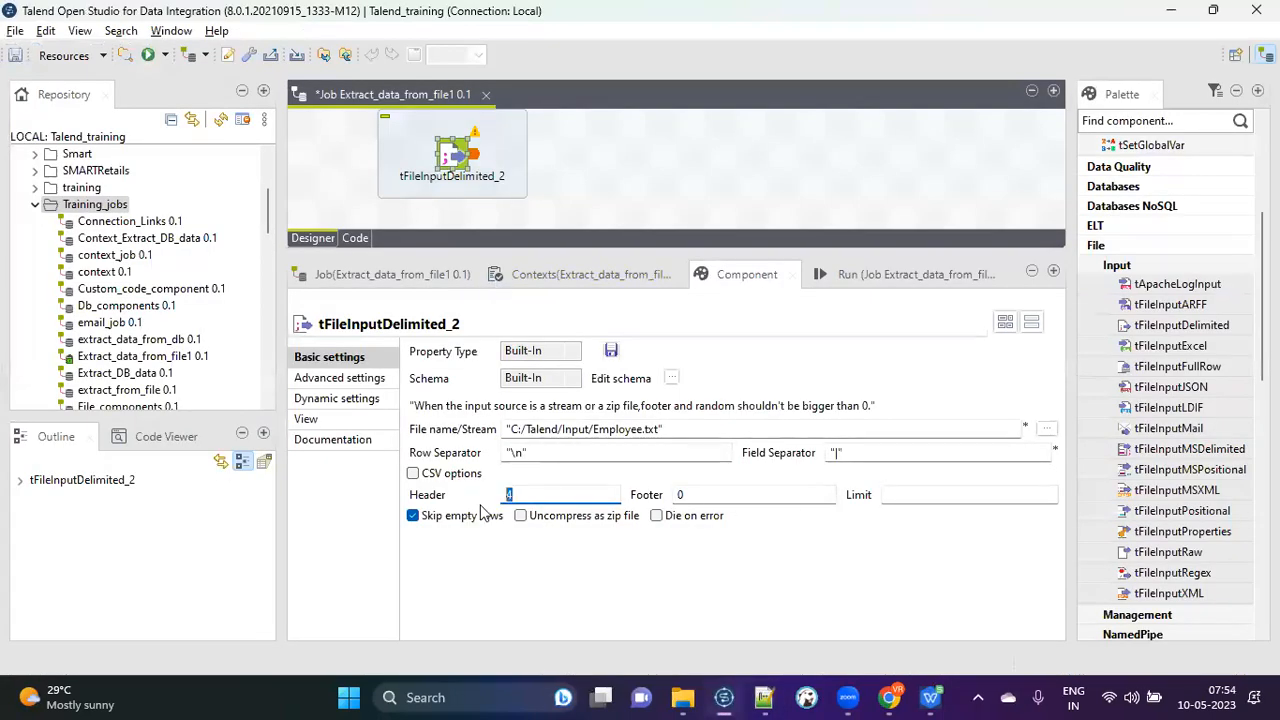
left_click(536, 492)
Review the full contents of Employee.txt down to its last record in Notepad++, and examine the component's Footer setting in Talend.
key("alt+Tab")
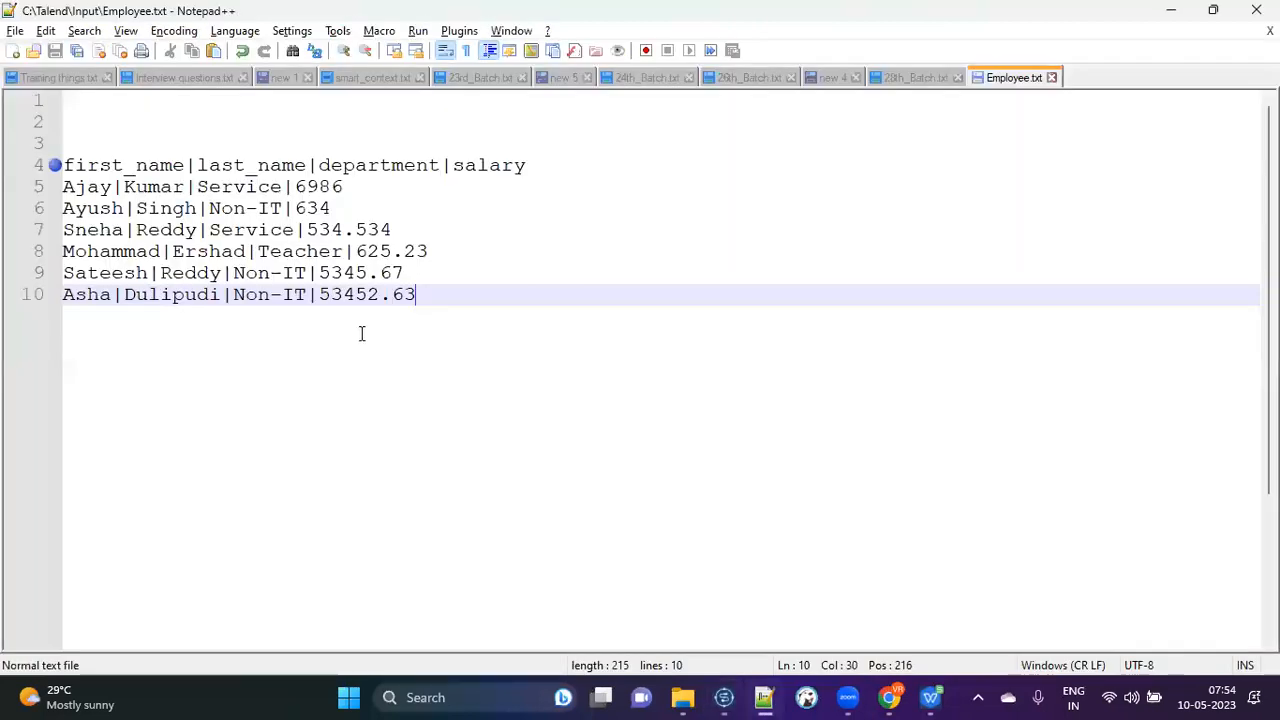
left_click_drag(483, 300, 187, 186)
key("ctrl+a")
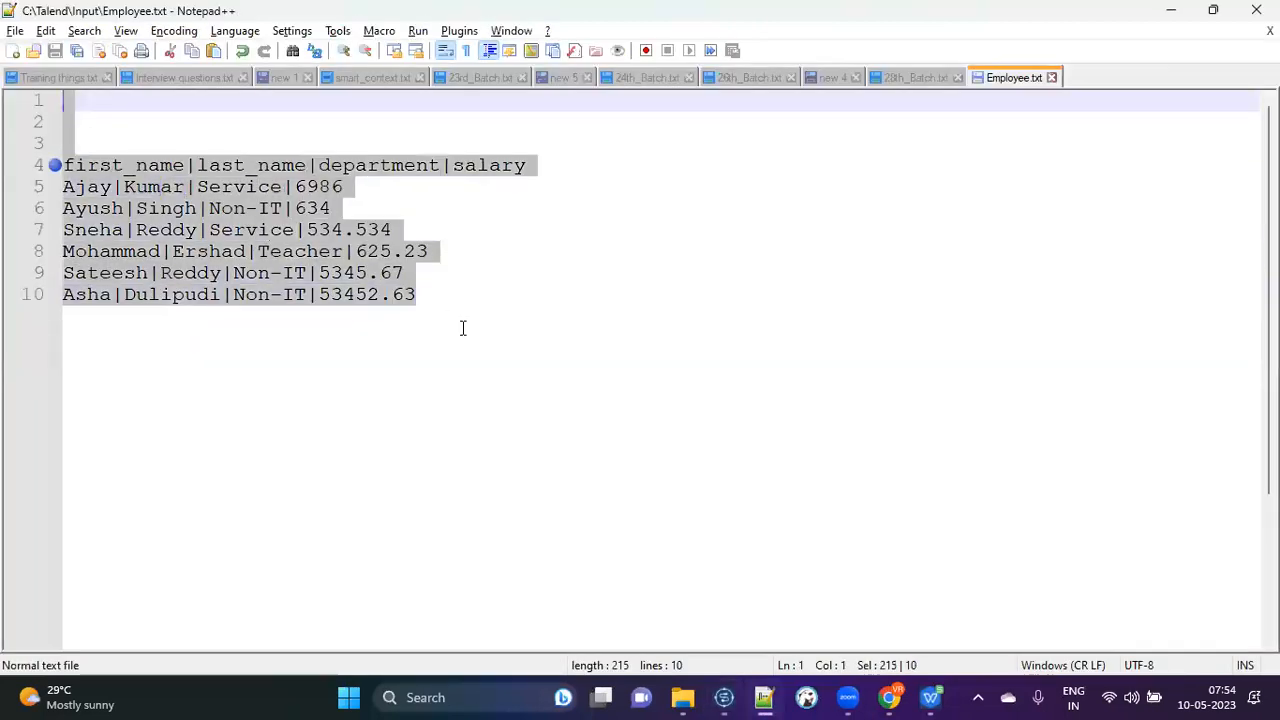
left_click(442, 282)
left_click_drag(440, 295, 62, 100)
key("alt+Tab")
left_click_drag(710, 495, 614, 488)
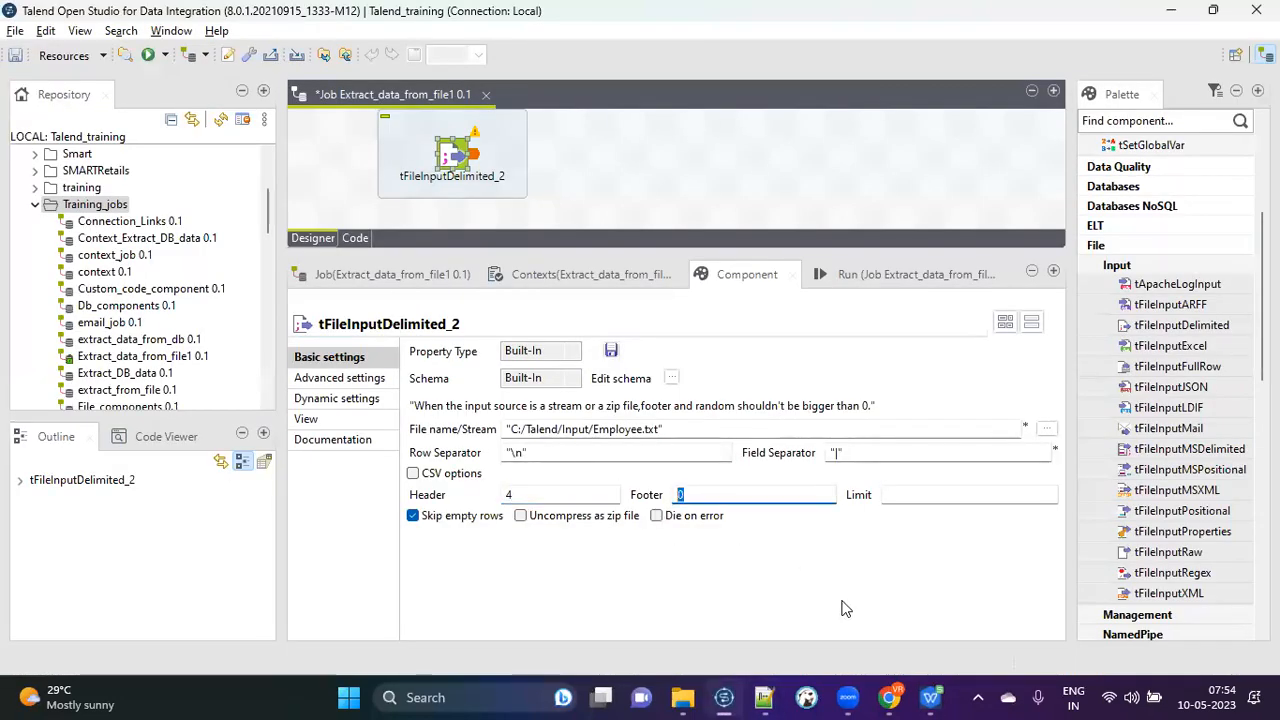
Check the first three data records in Employee.txt and set the tFileInputDelimited component's Limit to 3.
left_click(889, 494)
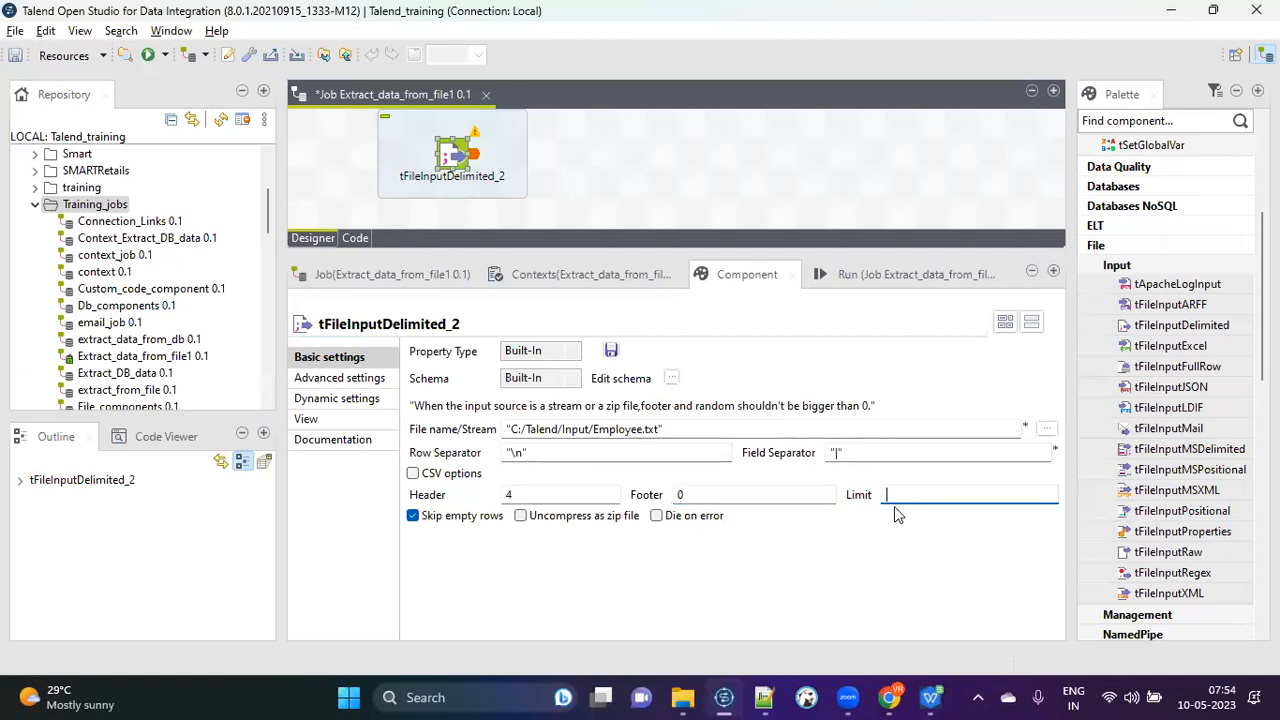
key("alt+Tab")
left_click(402, 166)
left_click_drag(396, 230, 48, 198)
key("alt+Tab")
left_click(888, 494)
Review the component's Header, Limit, Field Separator and Row Separator, and examine the column-heading row of Employee.txt in Notepad++.
left_click(524, 493)
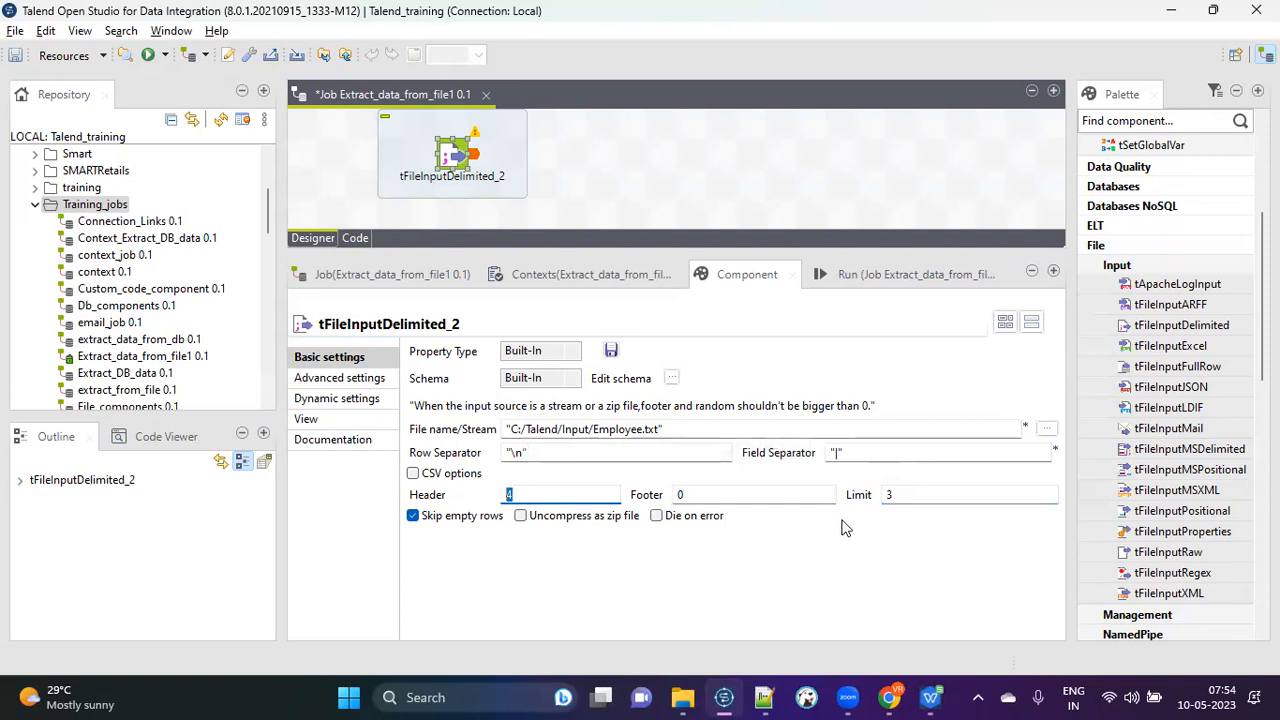
double_click(918, 495)
left_click_drag(869, 453, 737, 452)
left_click_drag(559, 455, 446, 450)
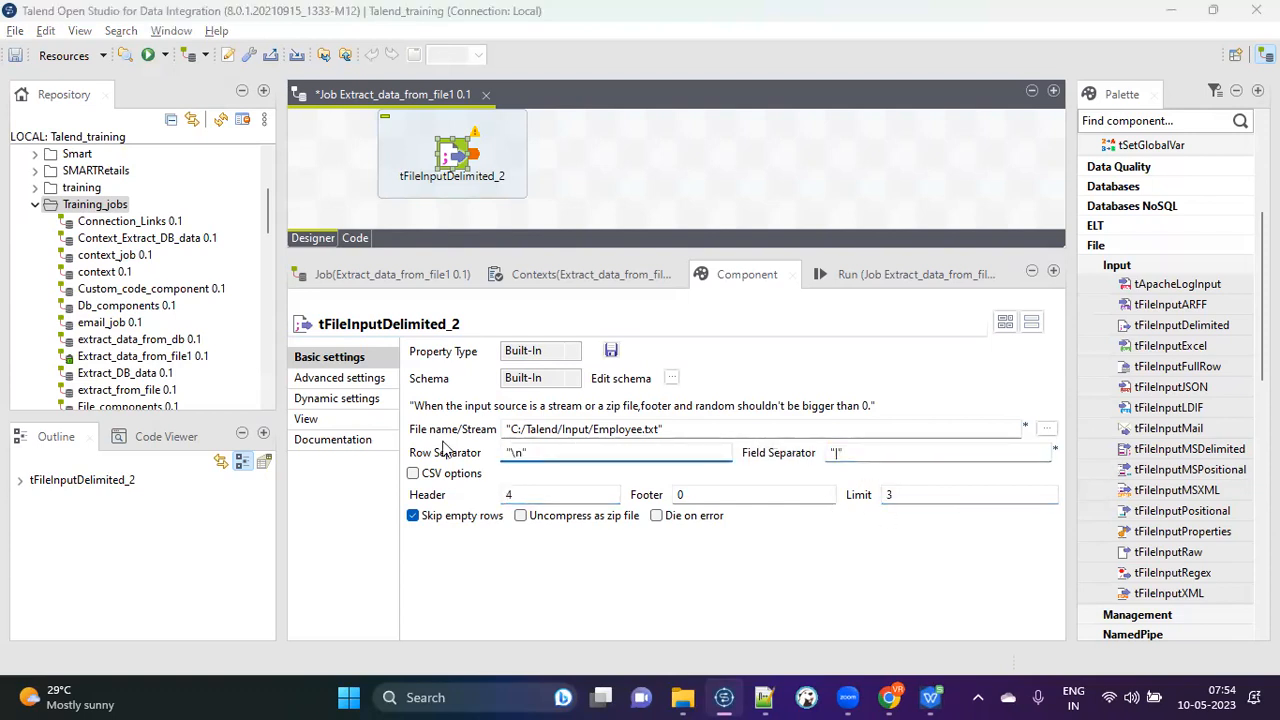
key("alt+Tab")
left_click(442, 191)
left_click_drag(540, 163, 60, 165)
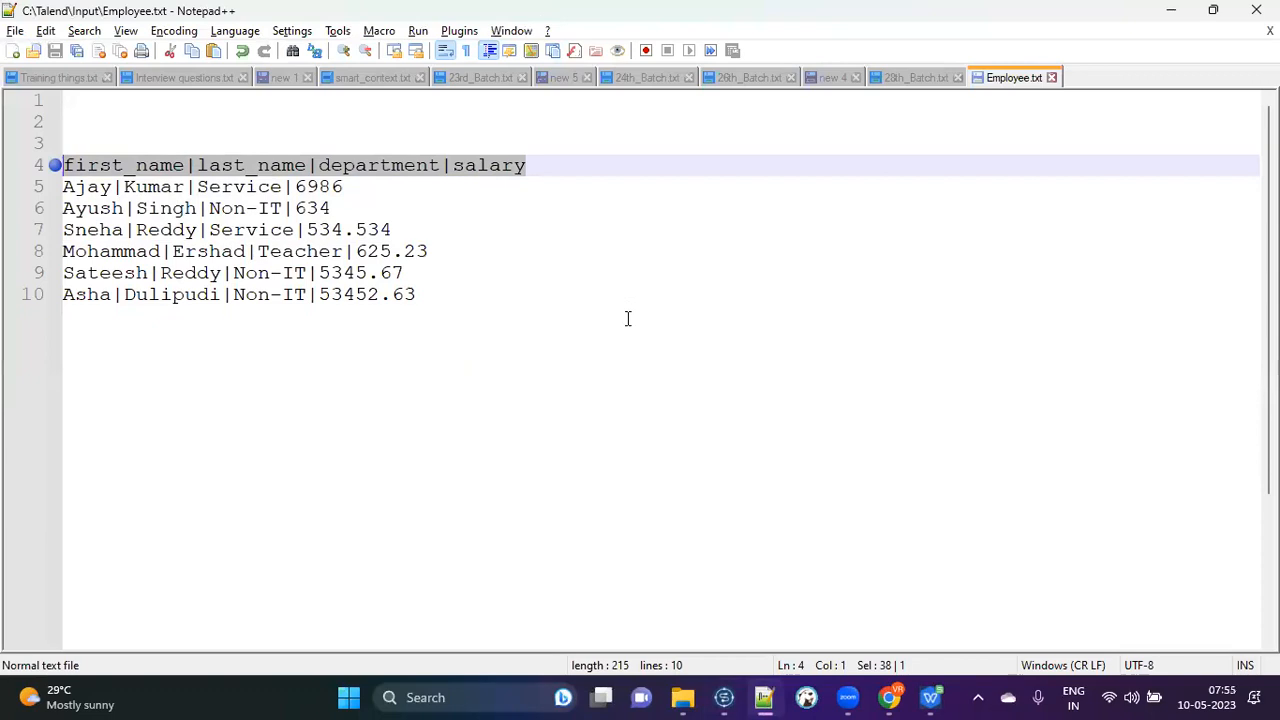
Switch to Talend, open the schema editor of tFileInputDelimited, and add four columns.
key("alt+Tab")
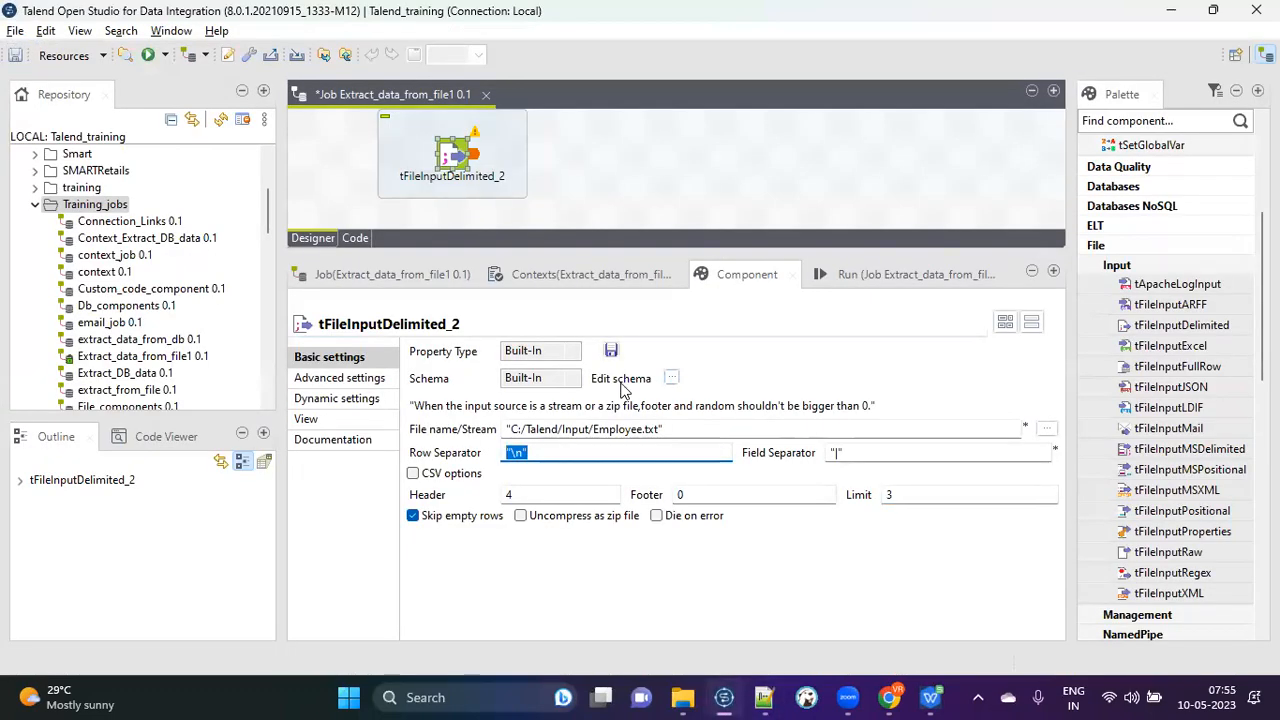
left_click(674, 379)
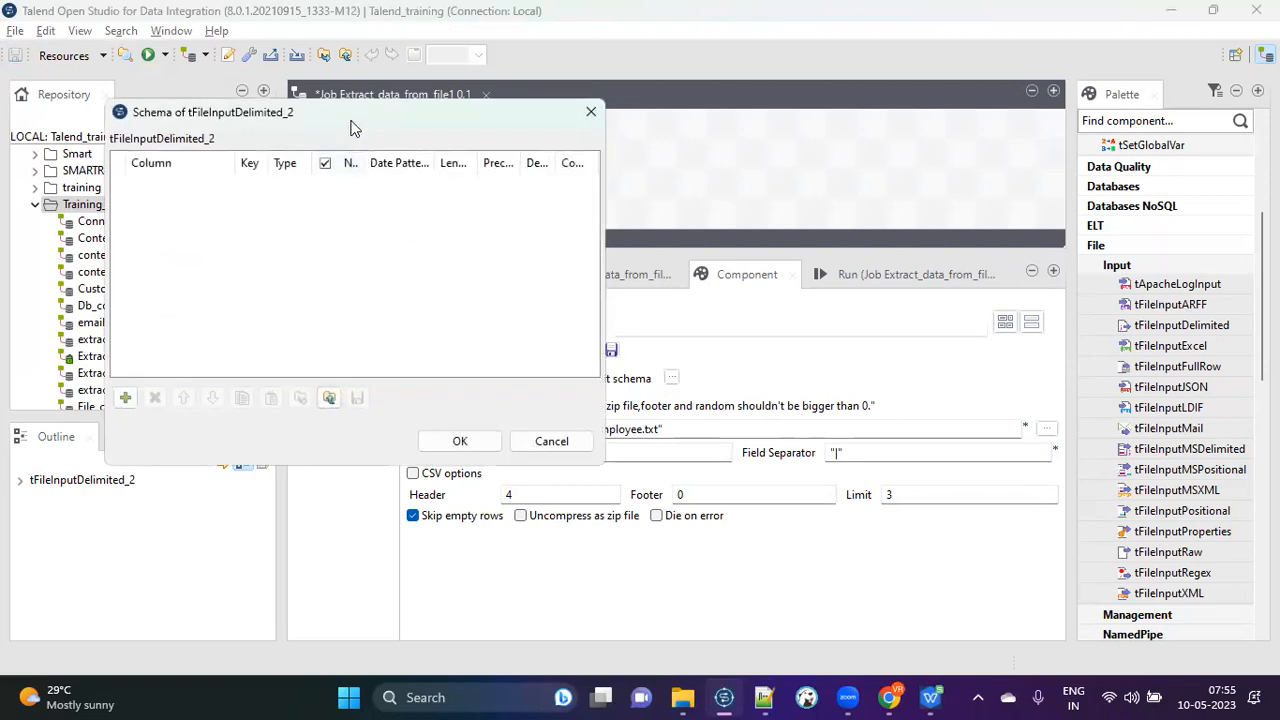
left_click_drag(407, 113, 871, 108)
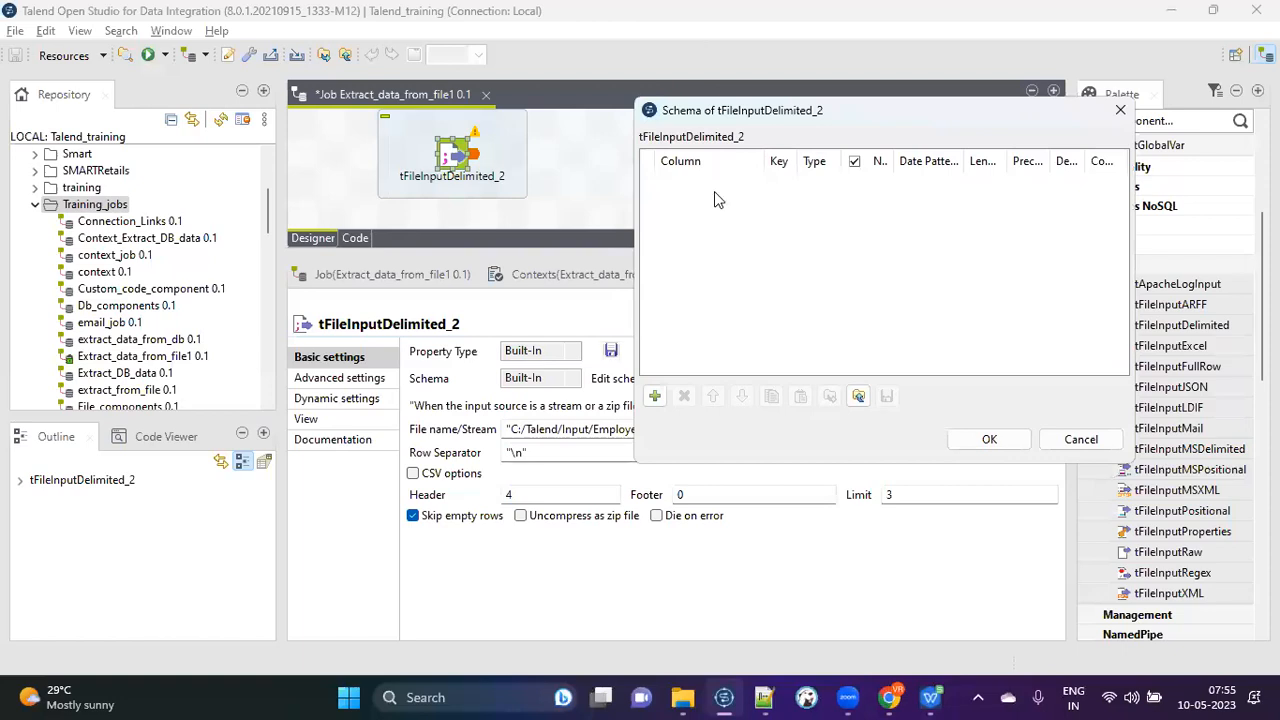
left_click(655, 397)
left_click(655, 397)
left_click(655, 397)
left_click(655, 397)
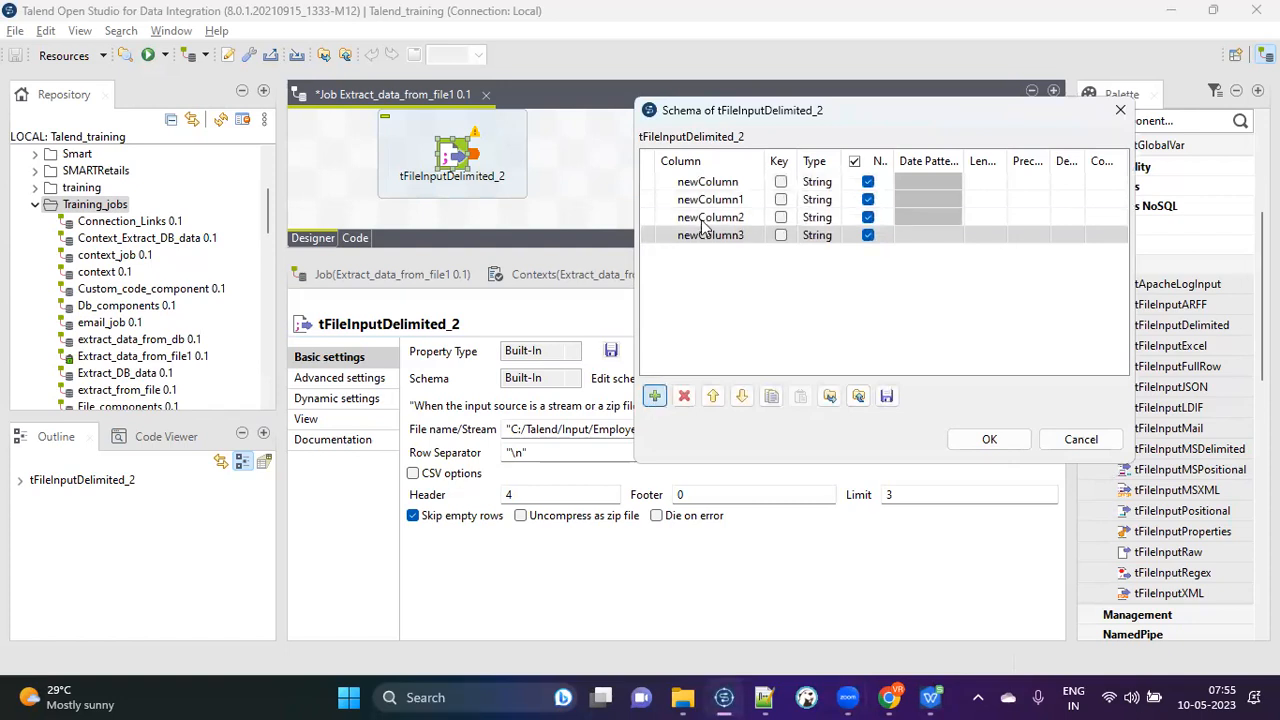
Copy the first column heading from Employee.txt and rename the first schema column as first_name.
left_click(764, 697)
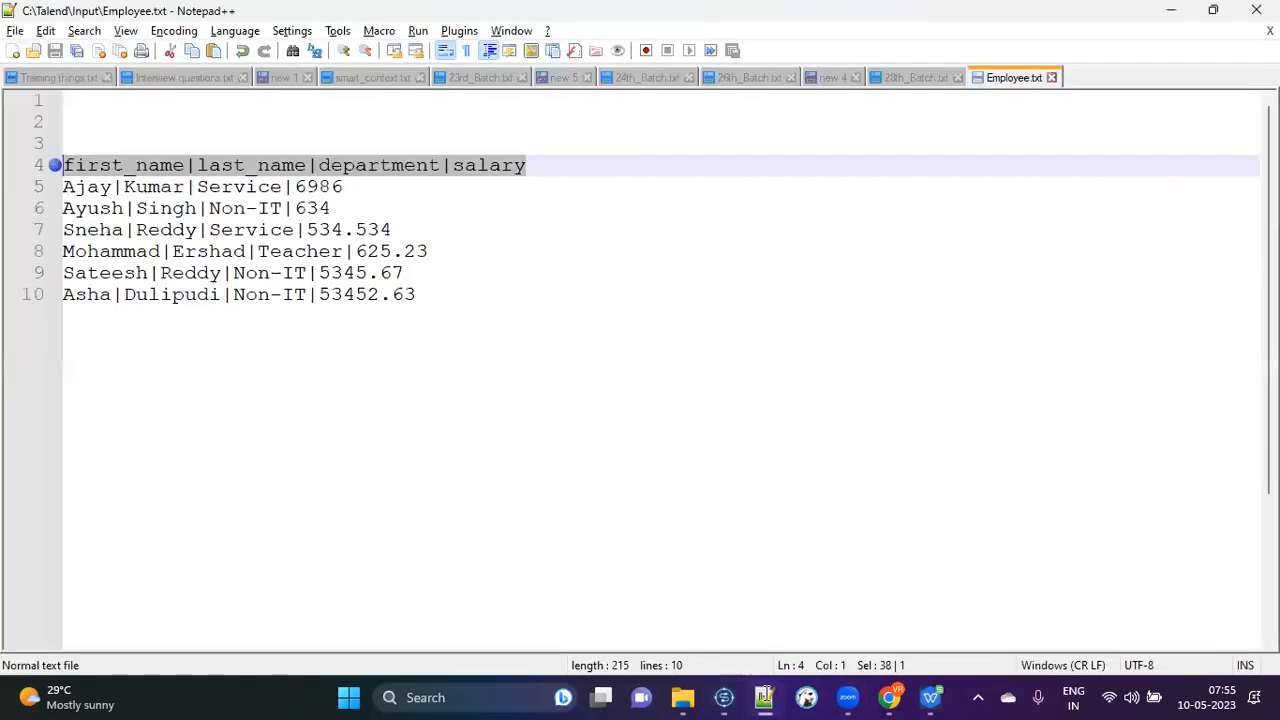
double_click(130, 166)
key("ctrl+c")
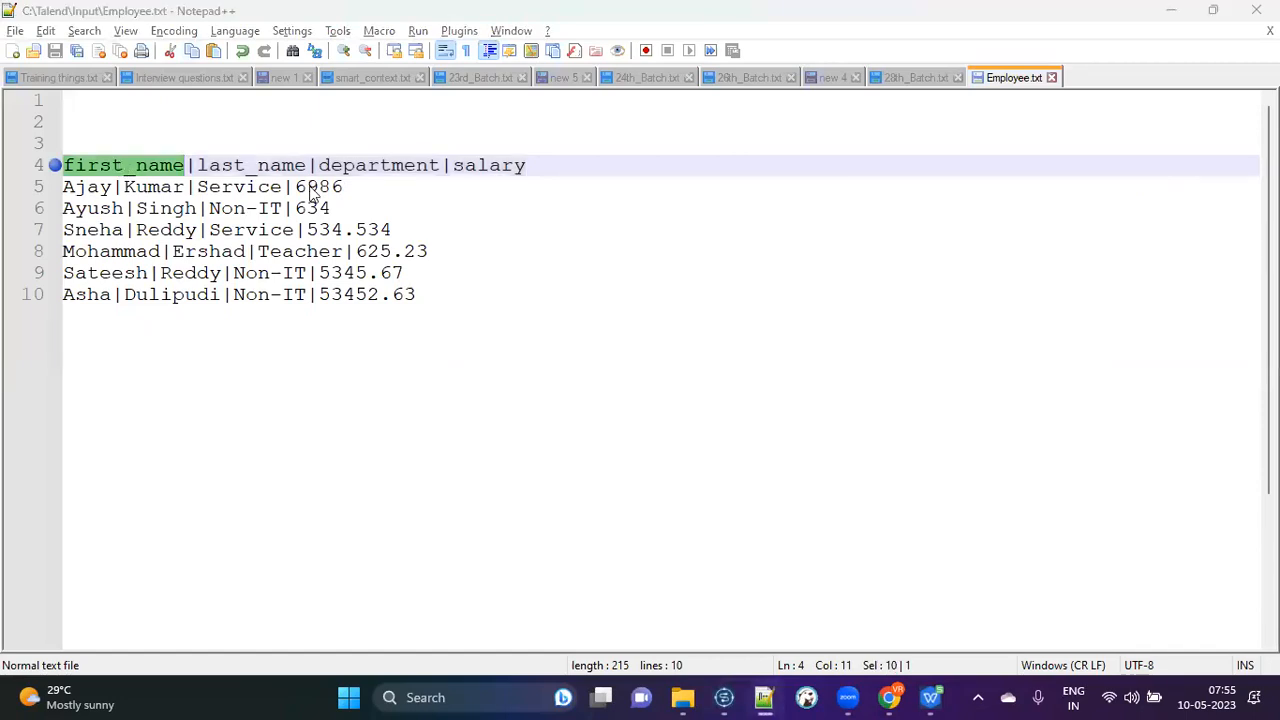
key("alt+Tab")
left_click(712, 181)
left_click(712, 181)
key("ctrl+v")
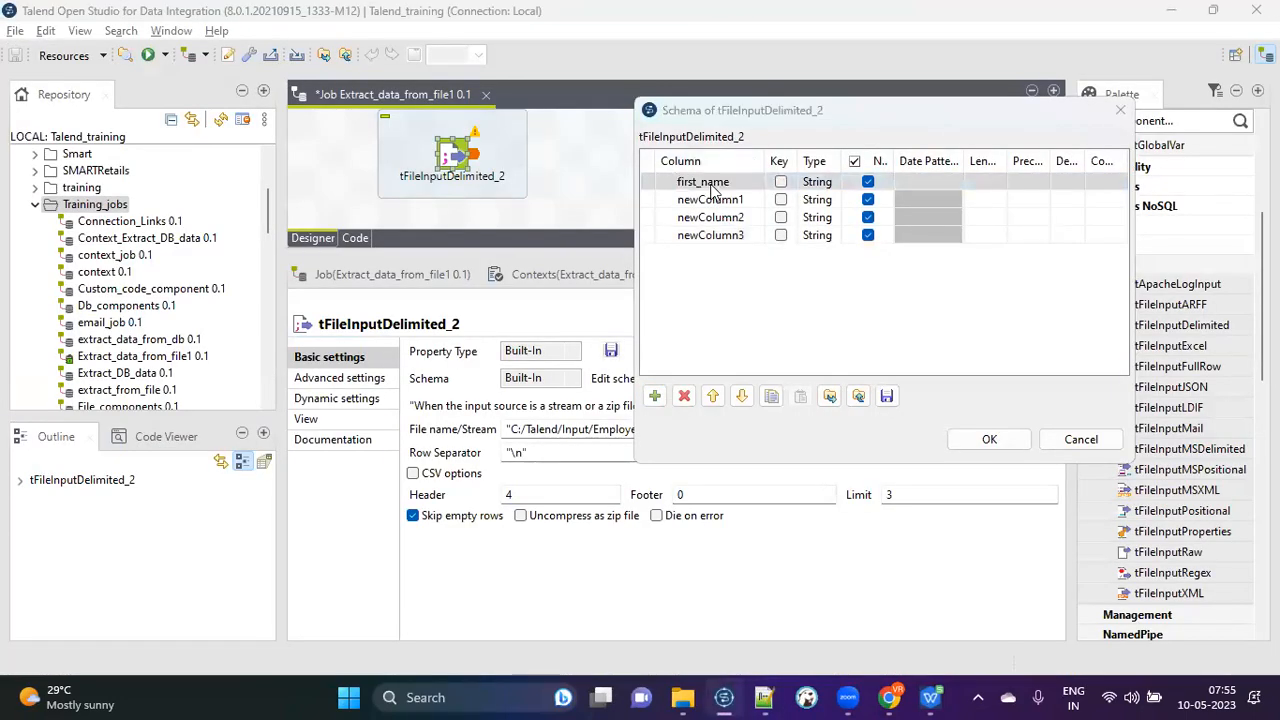
Copy the second column heading from Employee.txt and rename the second schema column as last_name.
key("alt+Tab")
double_click(258, 168)
key("ctrl+c")
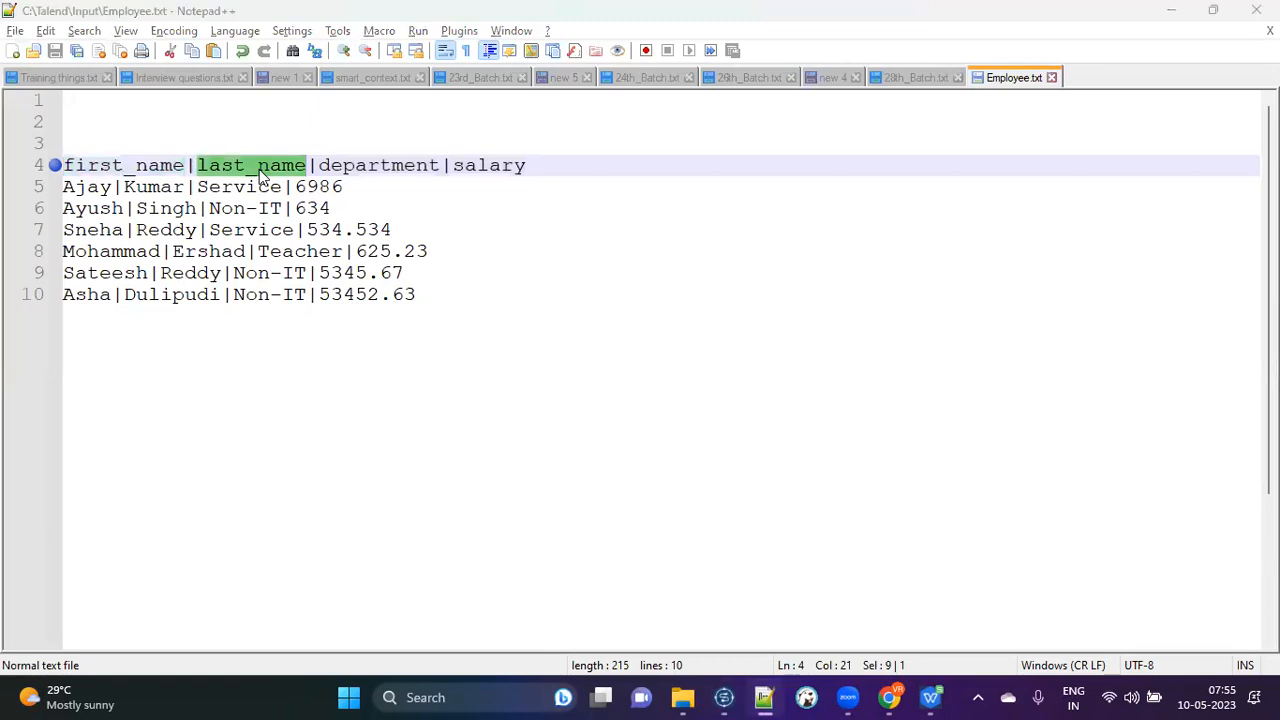
key("alt+Tab")
left_click(712, 199)
left_click(712, 199)
key("ctrl+v")
key("Return")
Copy the third column heading from Employee.txt and rename the third schema column as department.
key("alt+Tab")
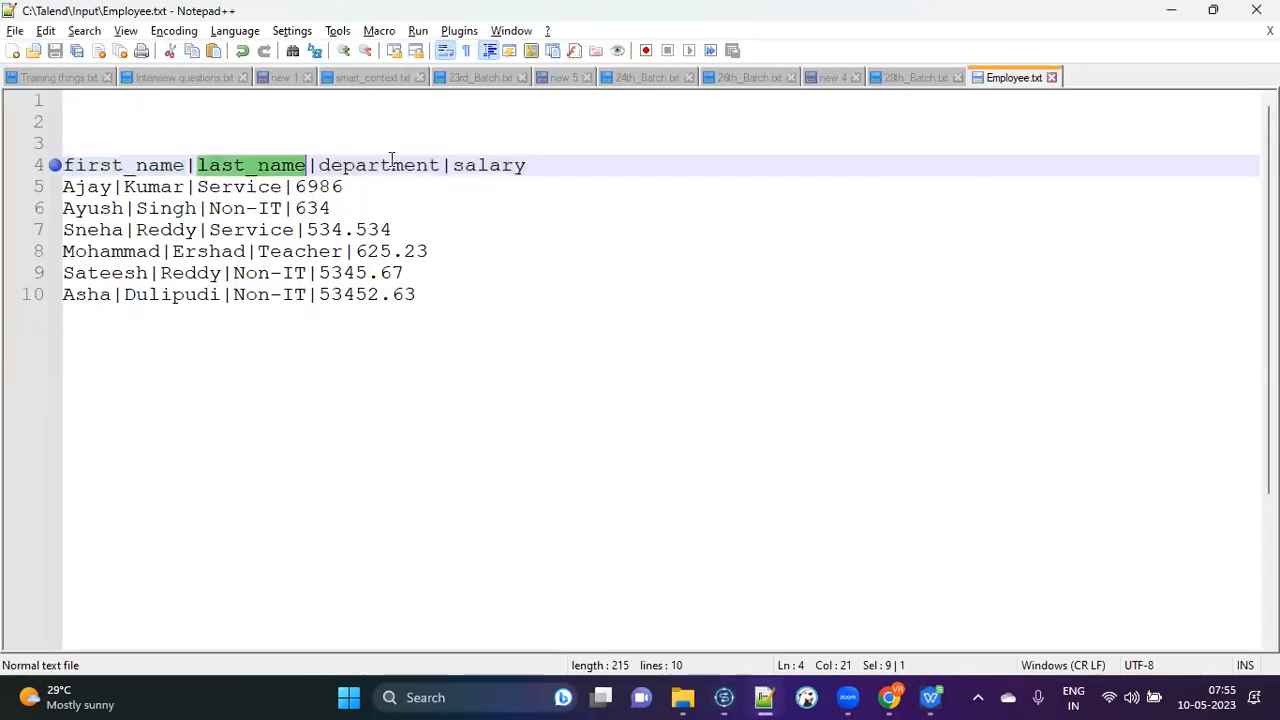
double_click(390, 166)
key("ctrl+c")
key("alt+Tab")
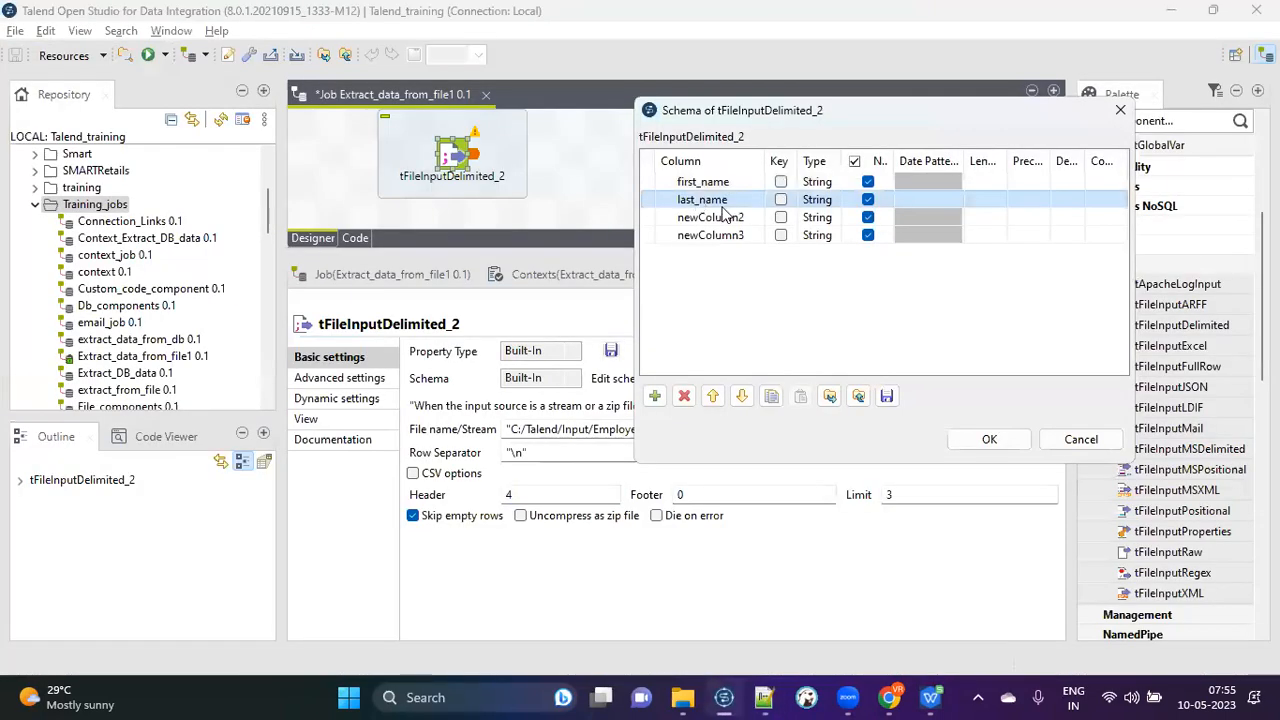
left_click(706, 217)
left_click(706, 217)
key("ctrl+v")
key("Return")
Copy the fourth column heading from Employee.txt and rename the fourth schema column as salary.
key("alt+Tab")
double_click(475, 166)
key("ctrl+c")
key("alt+Tab")
left_click(725, 235)
left_click(725, 235)
key("ctrl+v")
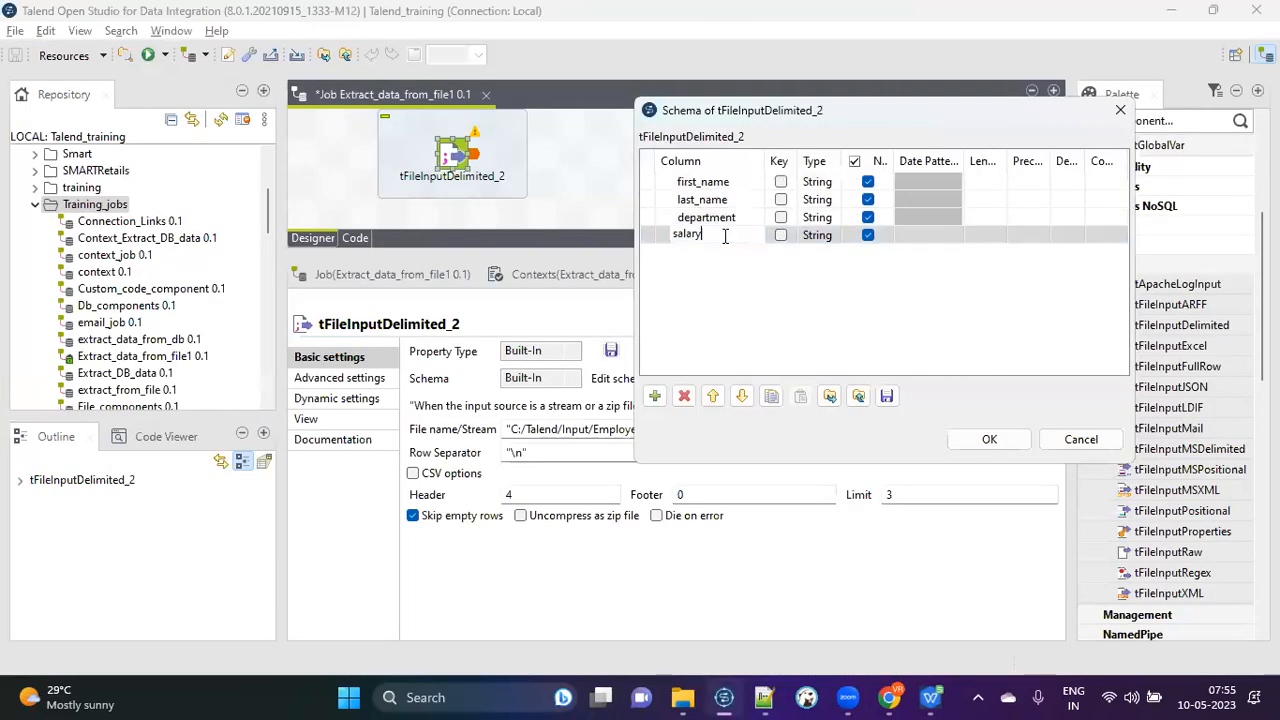
key("Return")
Compare the column headings and data in Employee.txt with the schema's column names and types in Talend.
key("alt+Tab")
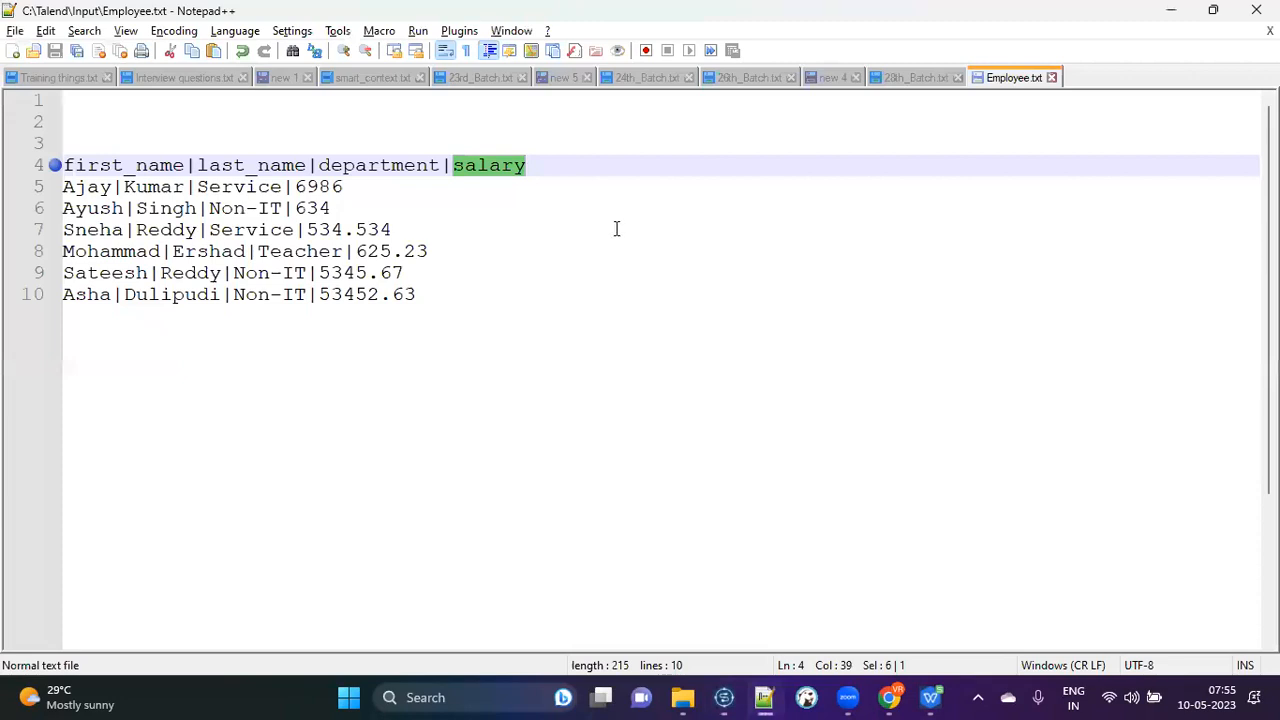
key("alt+Tab")
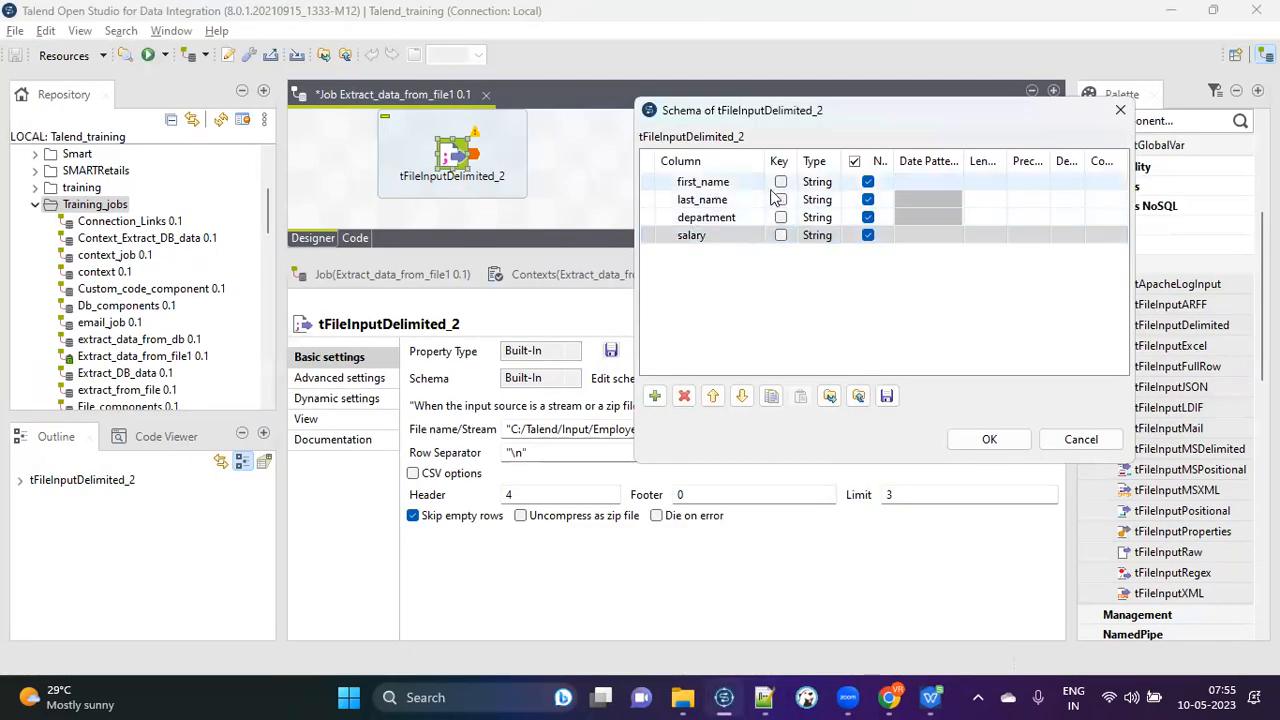
key("alt+Tab")
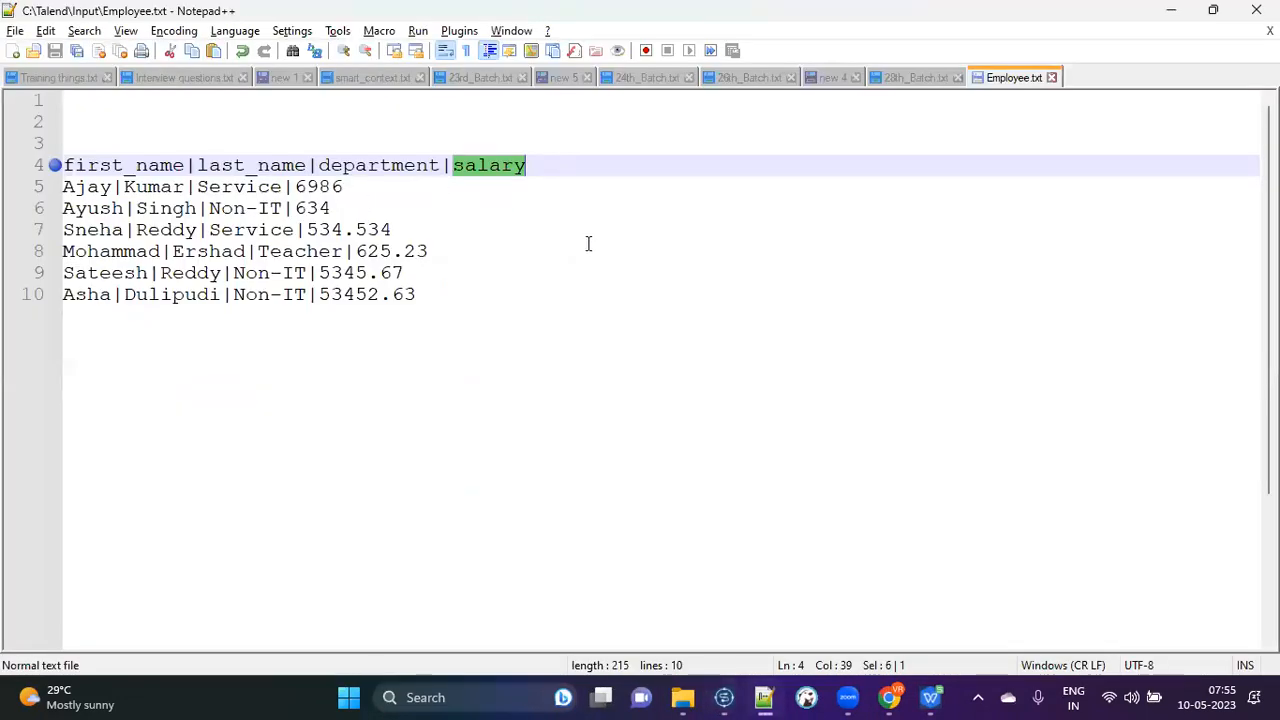
key("alt+Tab")
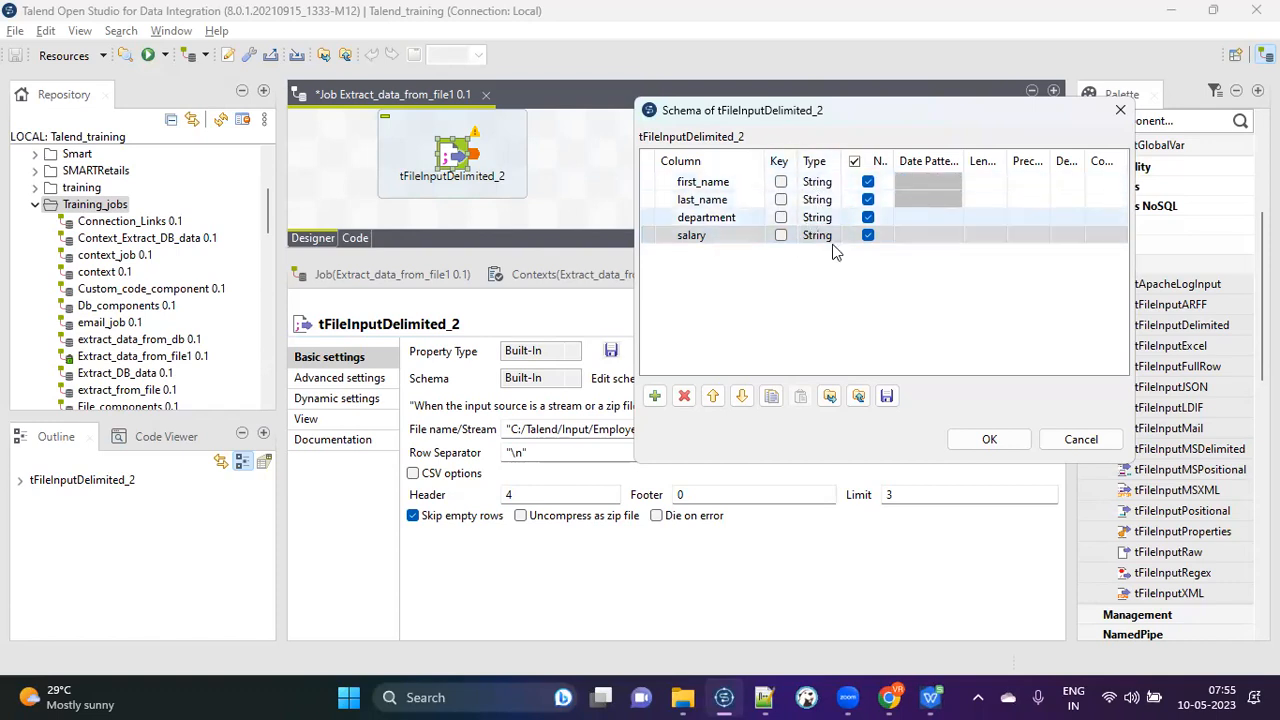
In Notepad++, examine the whole and decimal parts of the salary value in the third data record of Employee.txt.
key("alt+Tab")
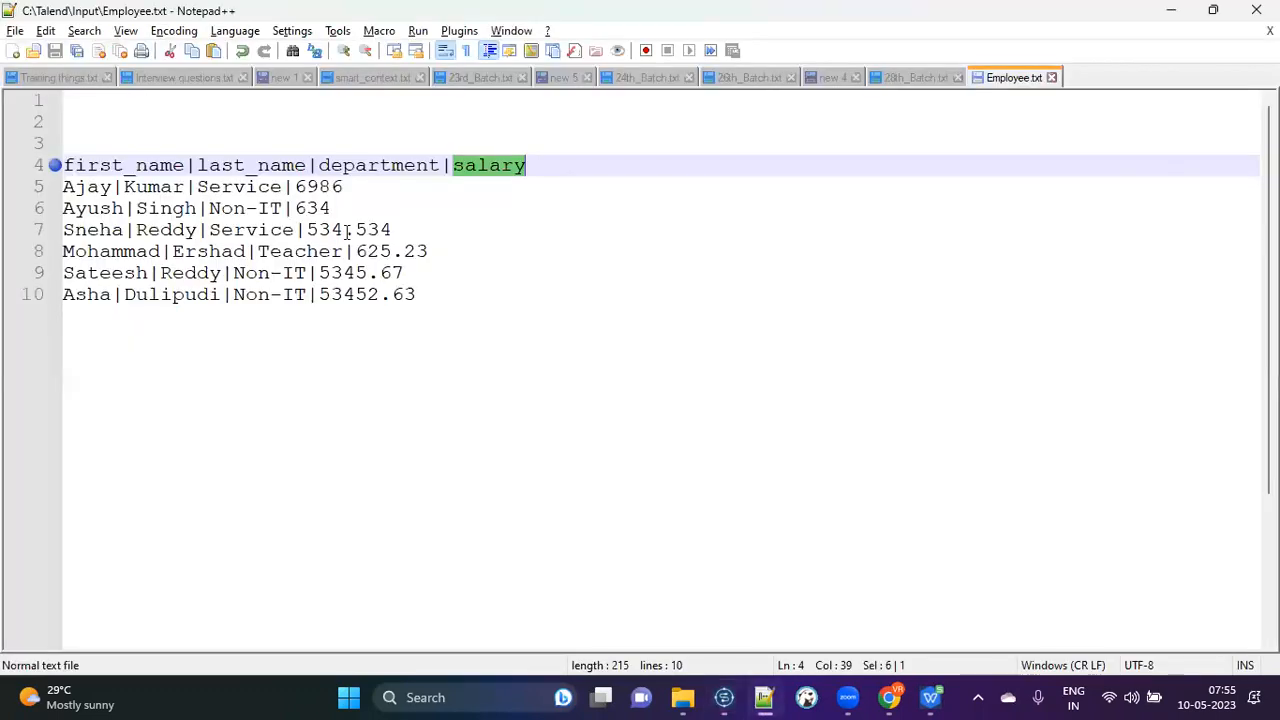
left_click_drag(307, 229, 400, 229)
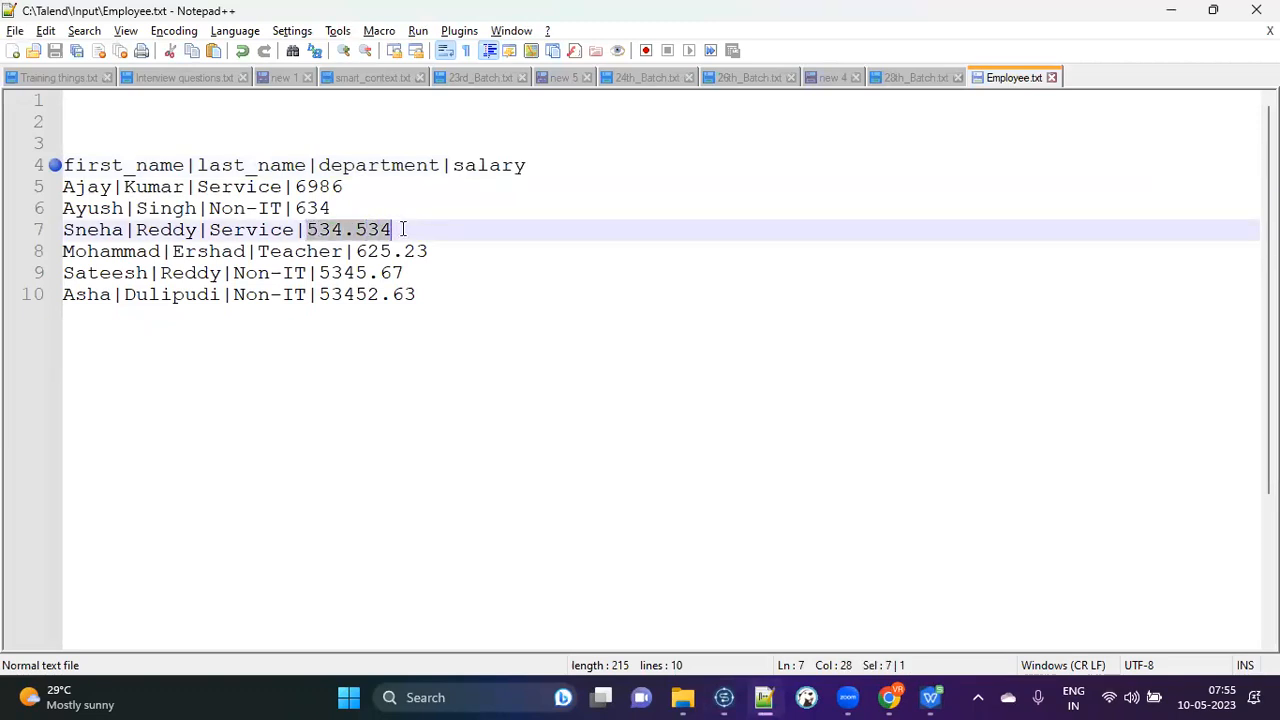
left_click(344, 229)
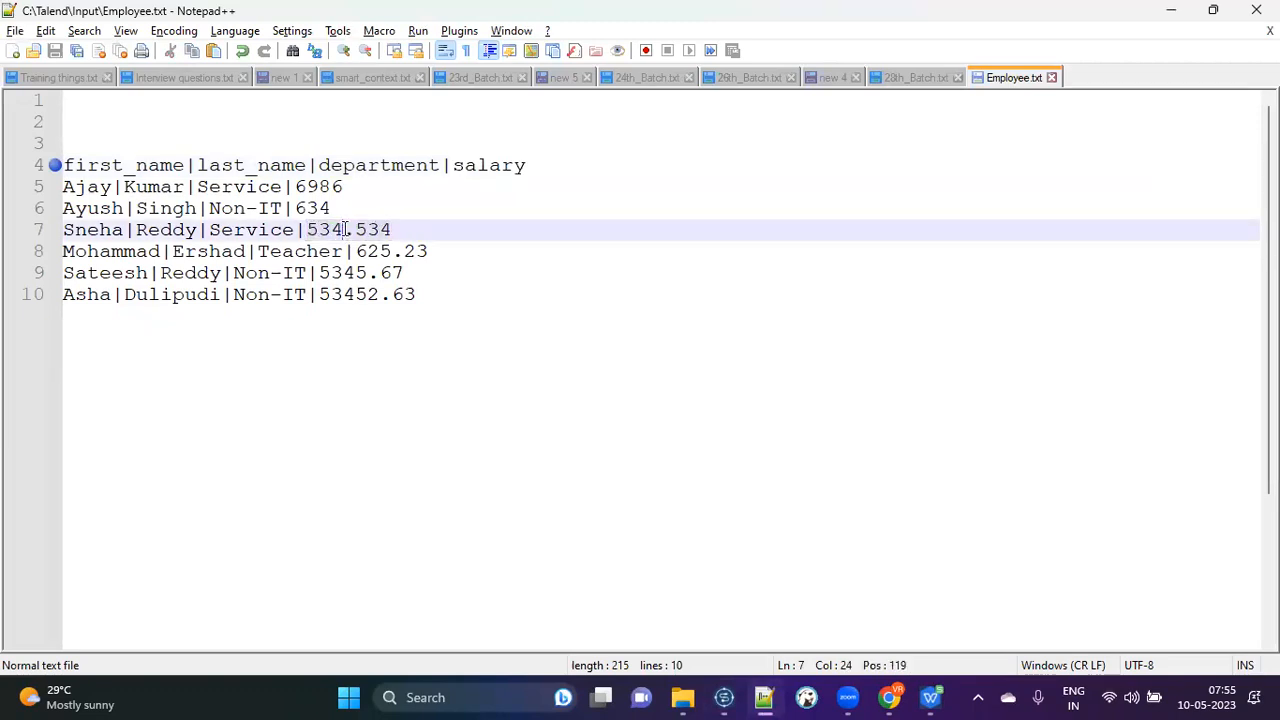
left_click_drag(344, 229, 393, 230)
left_click(344, 229)
left_click_drag(305, 229, 433, 219)
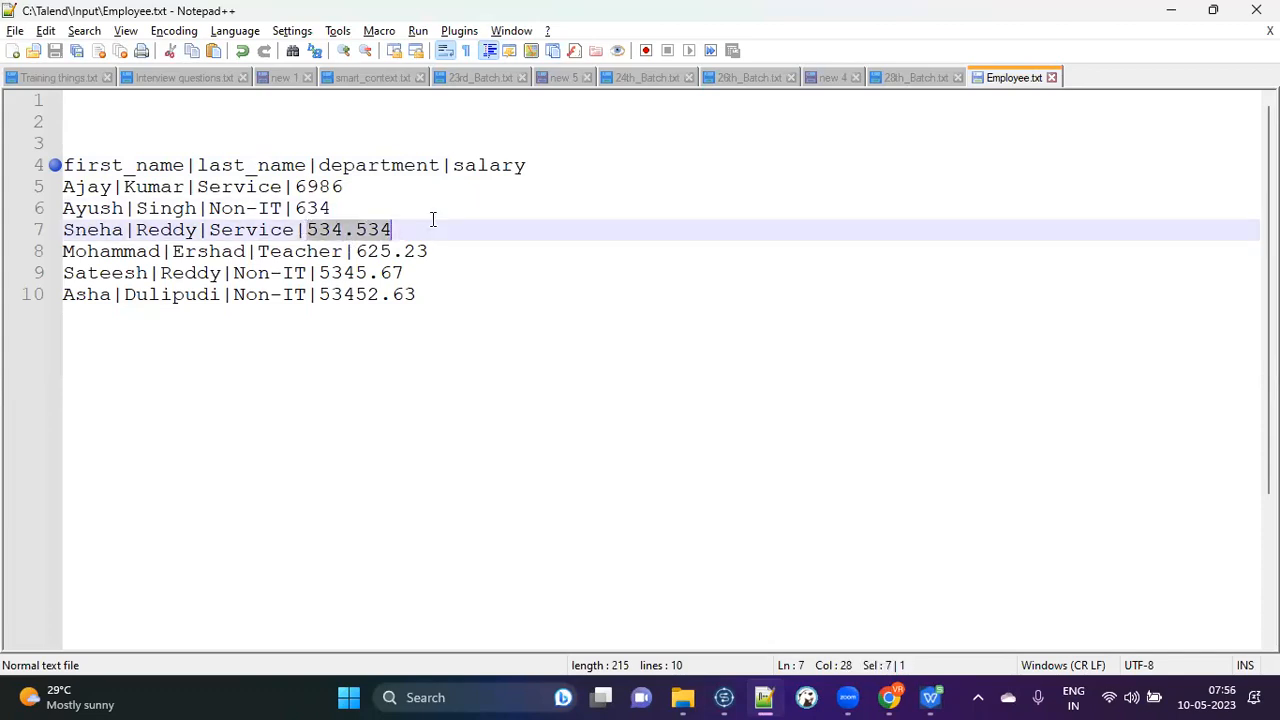
double_click(322, 238)
left_click(348, 230)
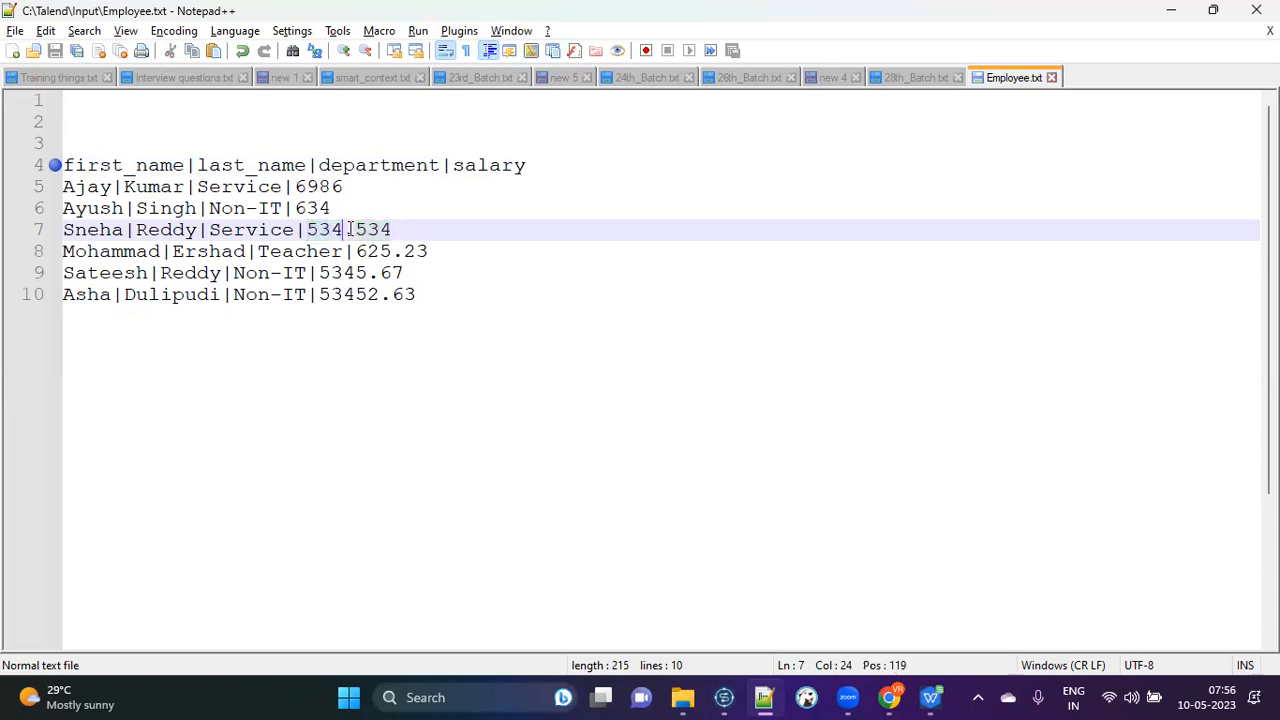
left_click_drag(347, 230, 354, 232)
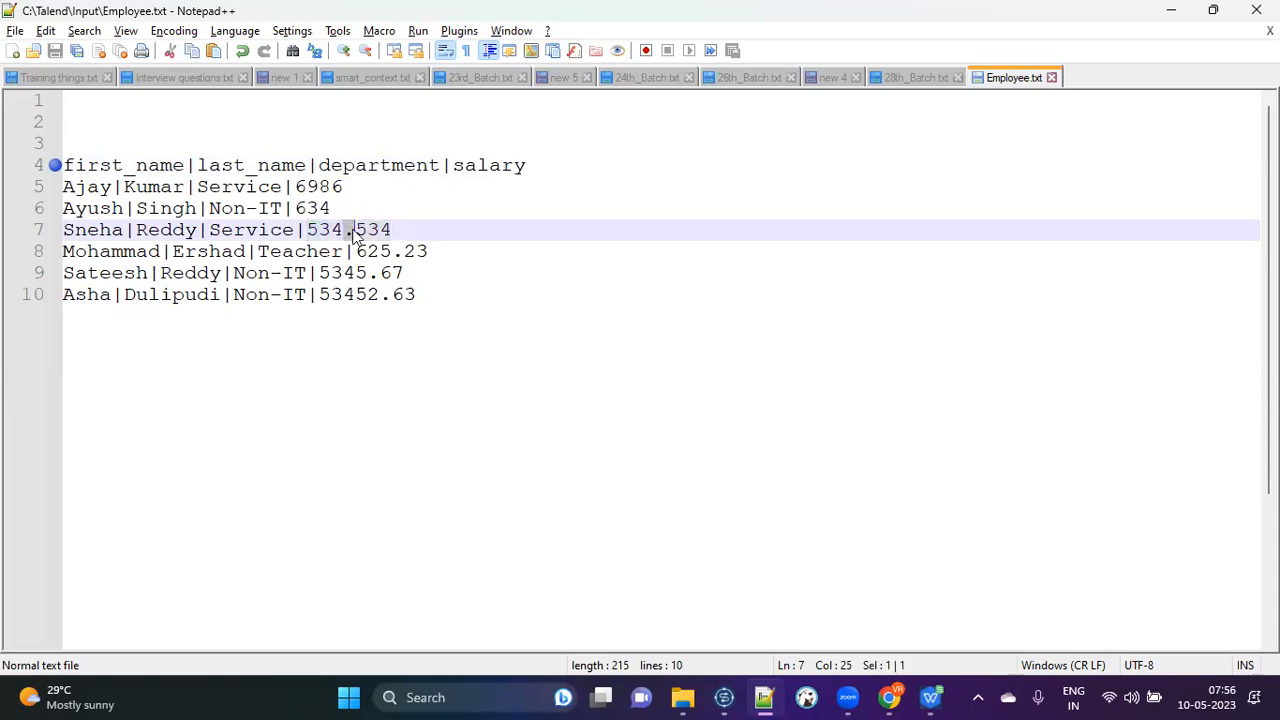
In Talend, set the salary column's type to double | Double, then widen and reposition the schema dialog.
key("alt+Tab")
left_click(818, 235)
left_click(838, 235)
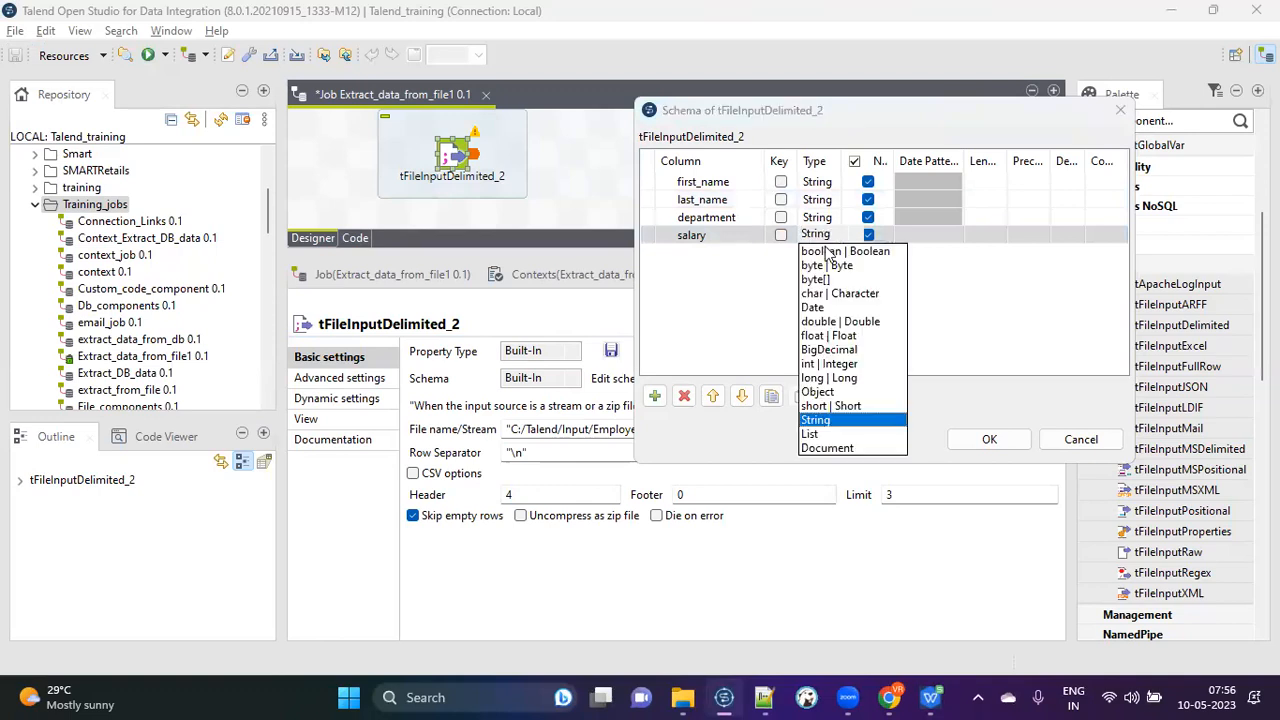
left_click(833, 322)
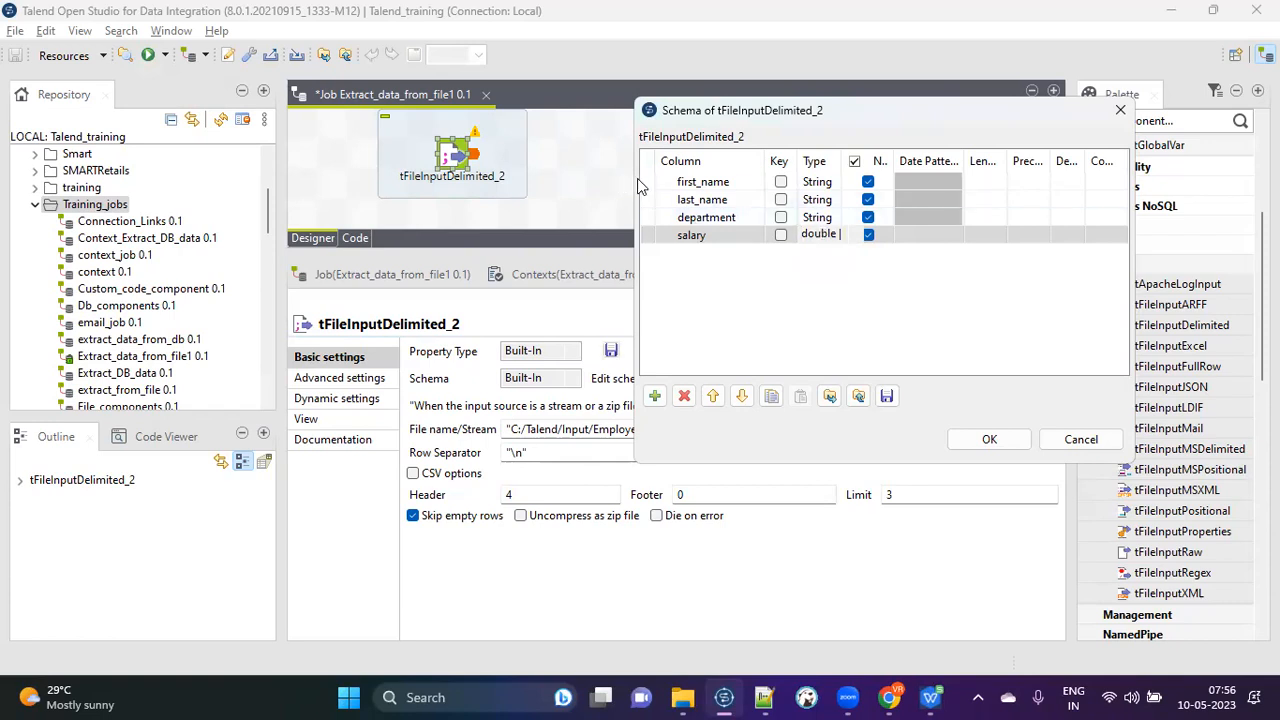
left_click_drag(634, 180, 418, 186)
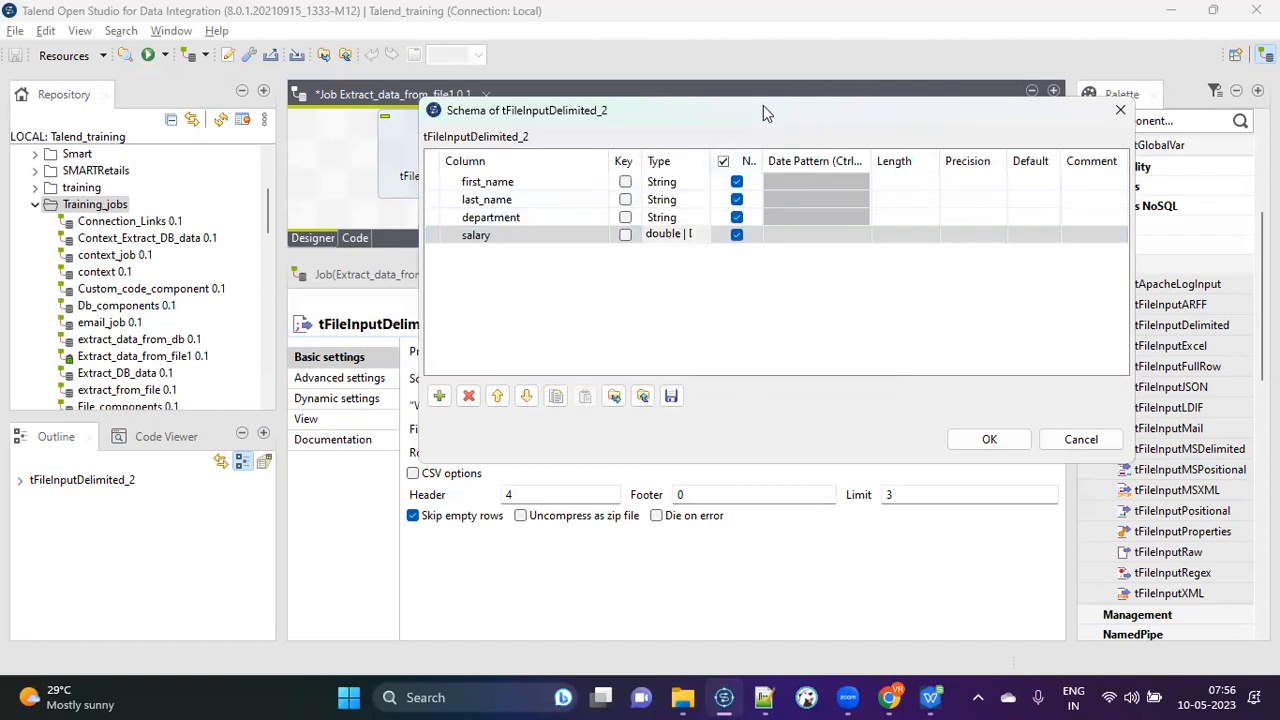
left_click_drag(763, 105, 778, 88)
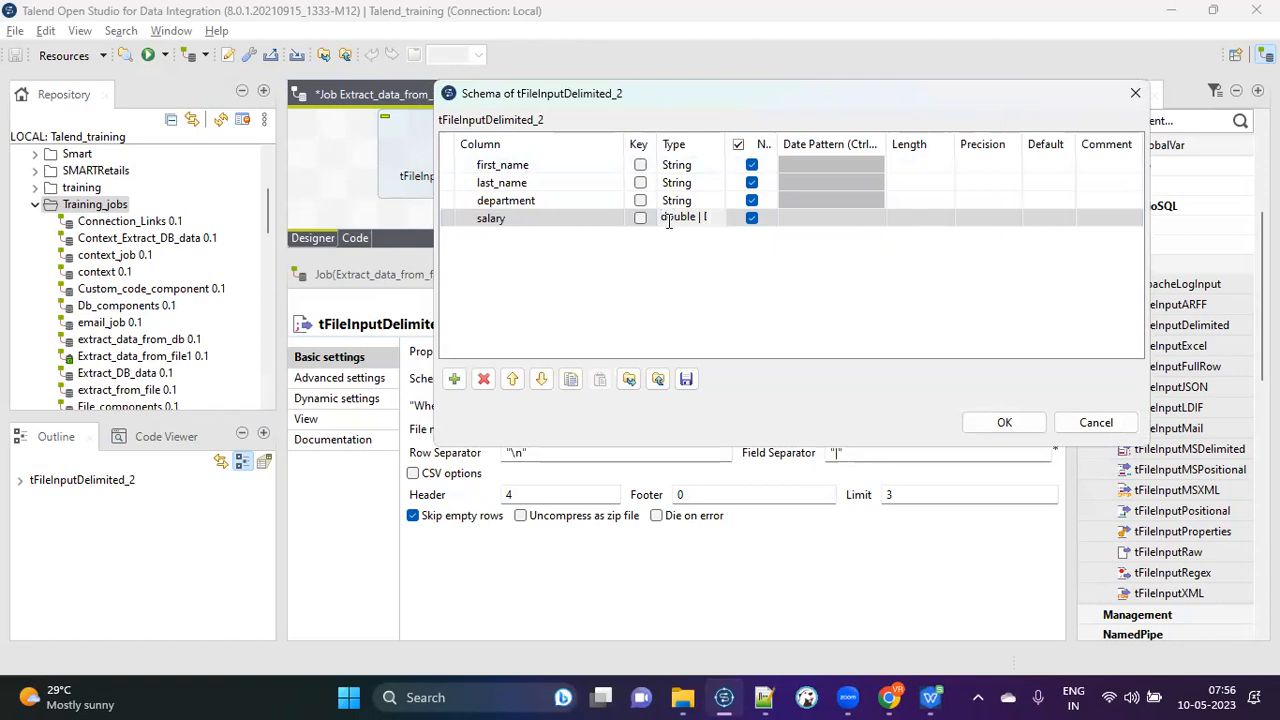
Check the full salary value of the third data record in Employee.txt against the salary column's type in the Talend schema.
key("alt+Tab")
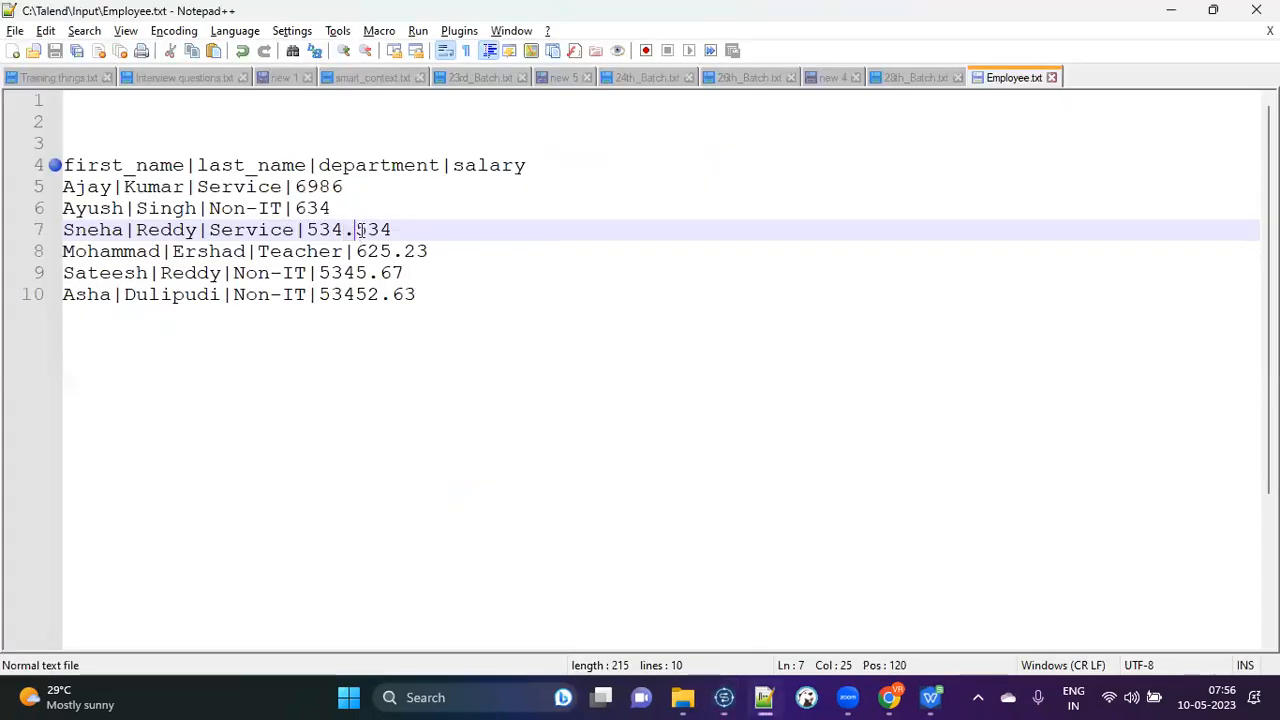
left_click_drag(308, 230, 392, 230)
key("alt+Tab")
left_click(684, 221)
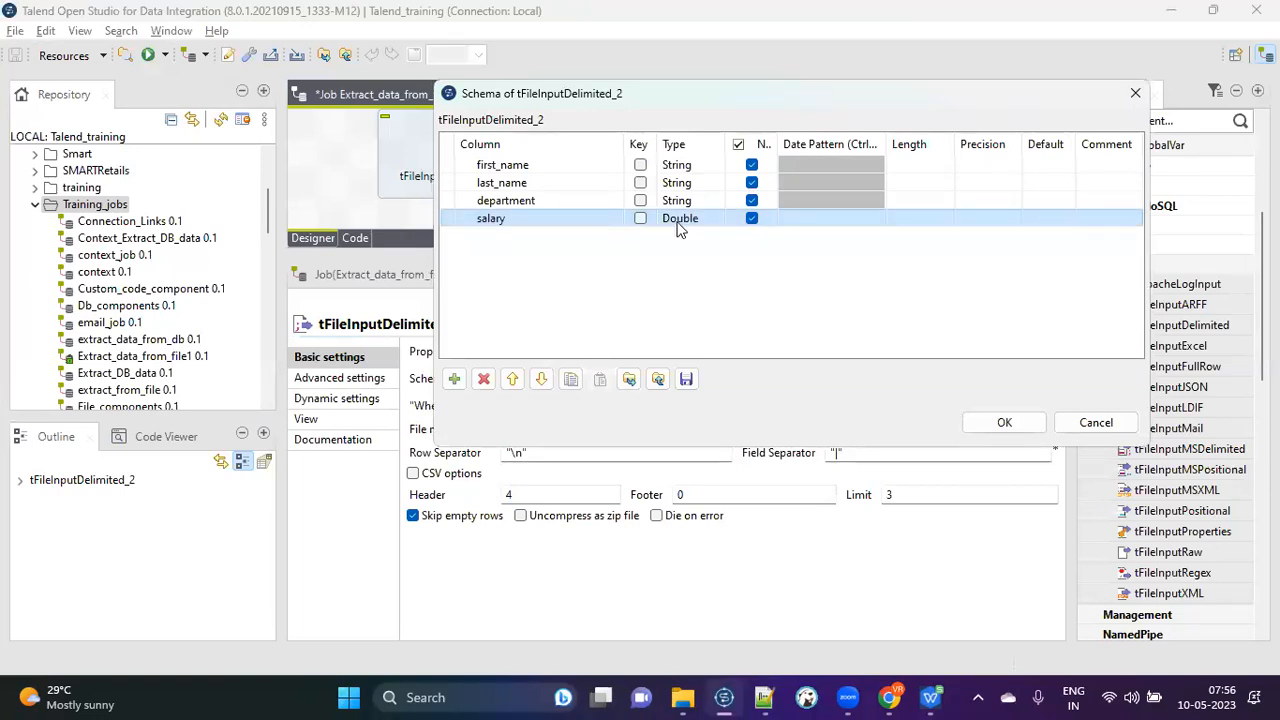
key("alt+Tab")
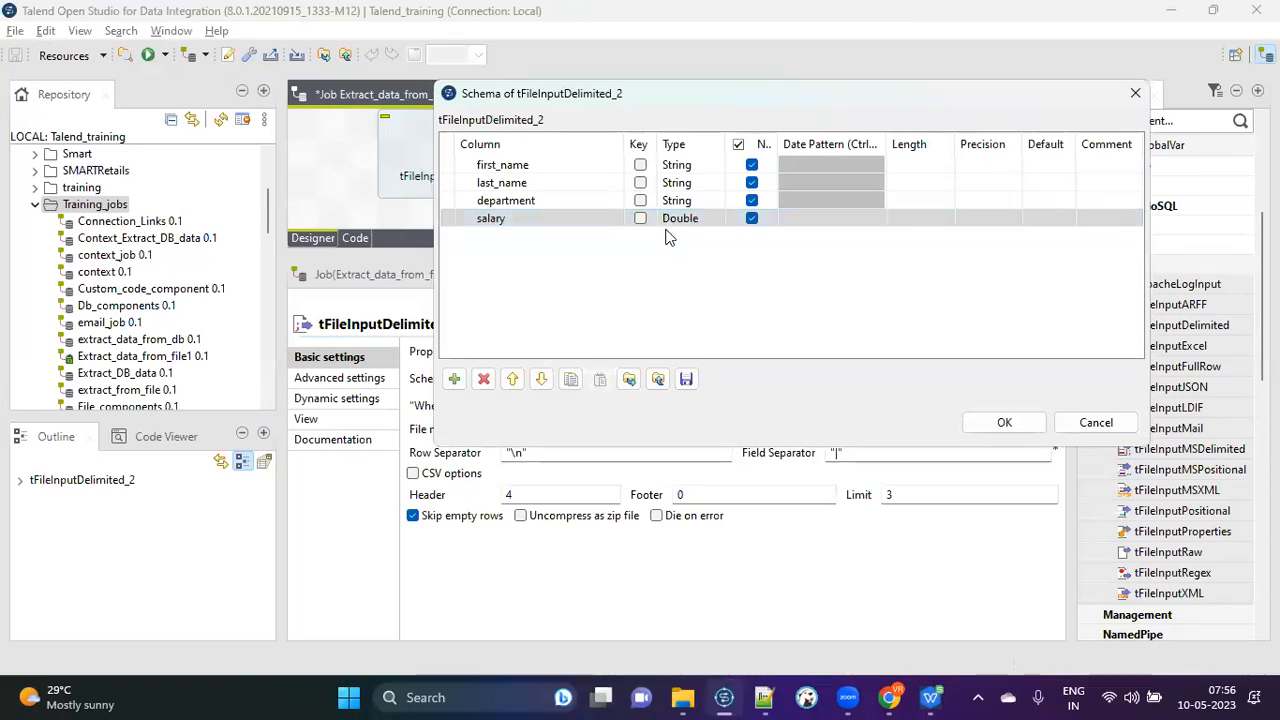
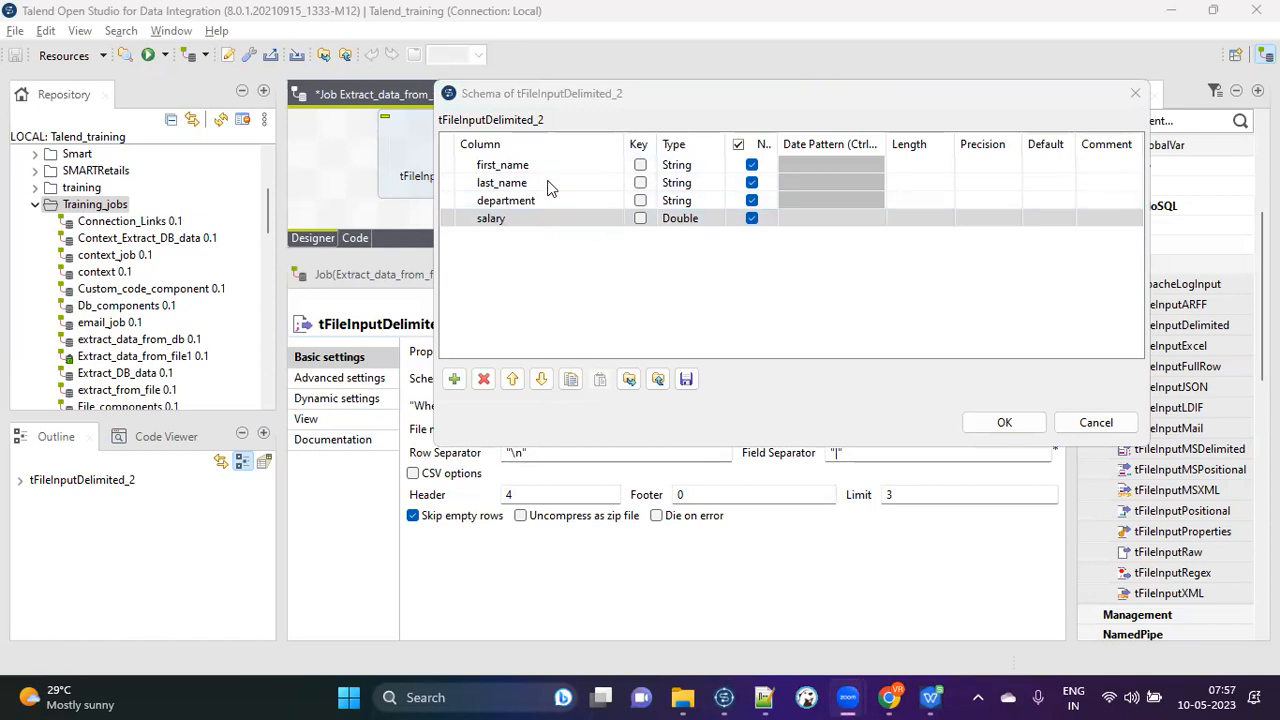
Accept the edited tFileInputDelimited schema and enlarge the job design area.
left_click(643, 305)
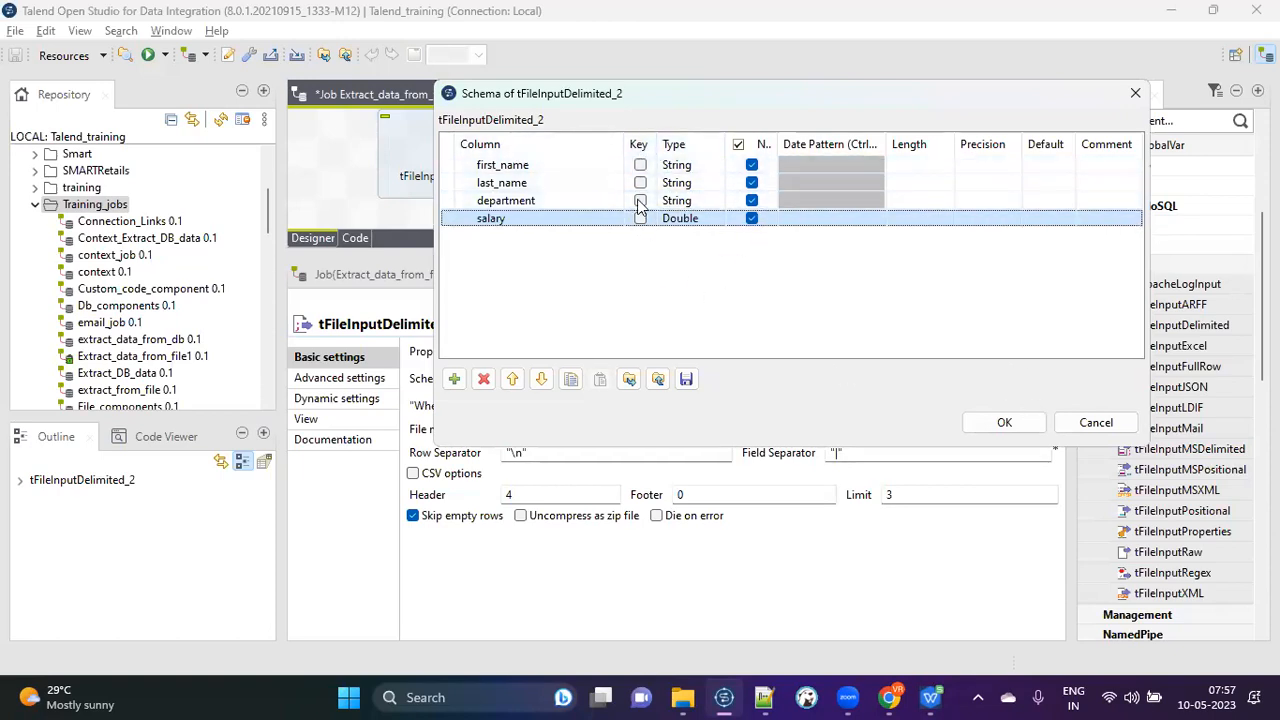
left_click(995, 420)
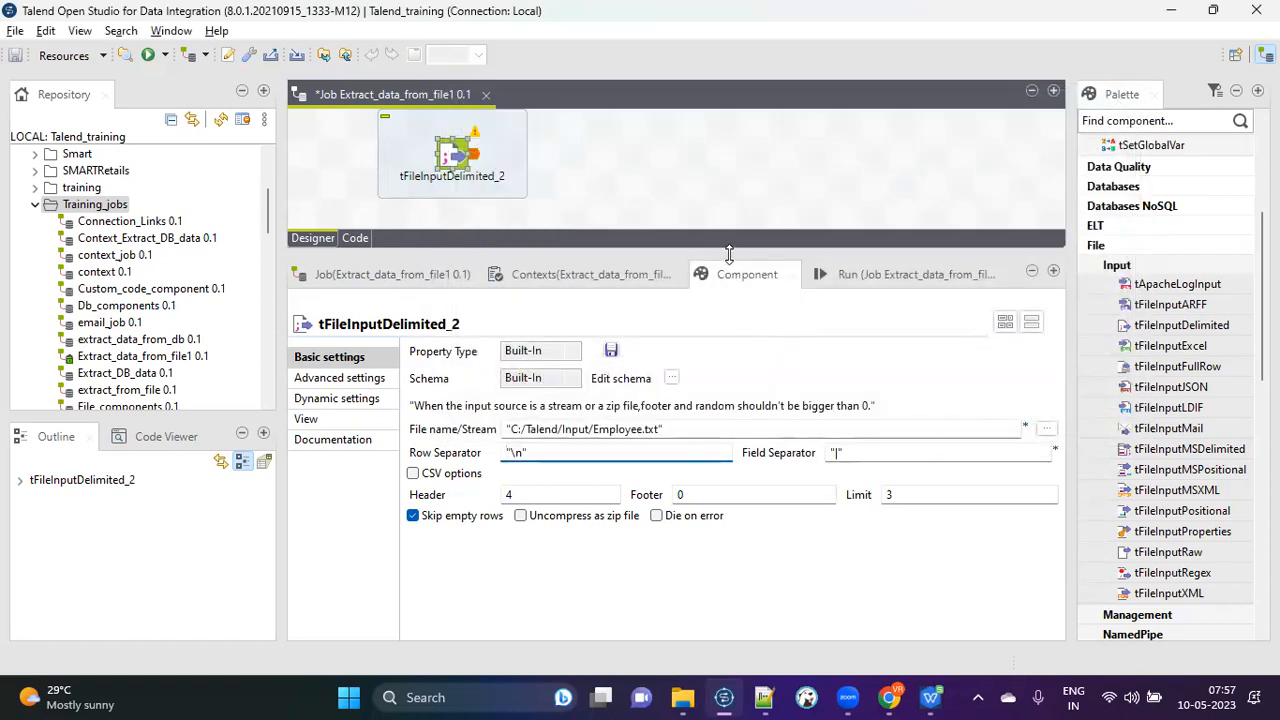
left_click_drag(728, 252, 728, 272)
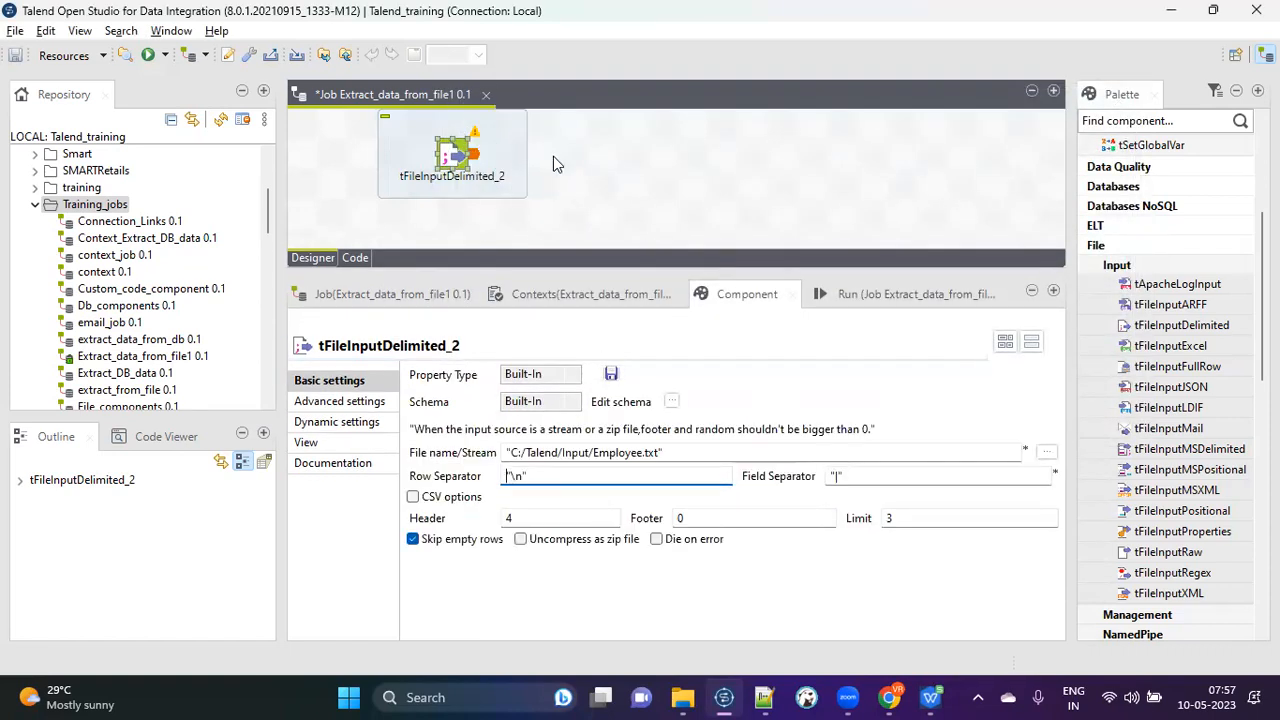
Add a tLogRow component to the job design beside tFileInputDelimited.
left_click(655, 178)
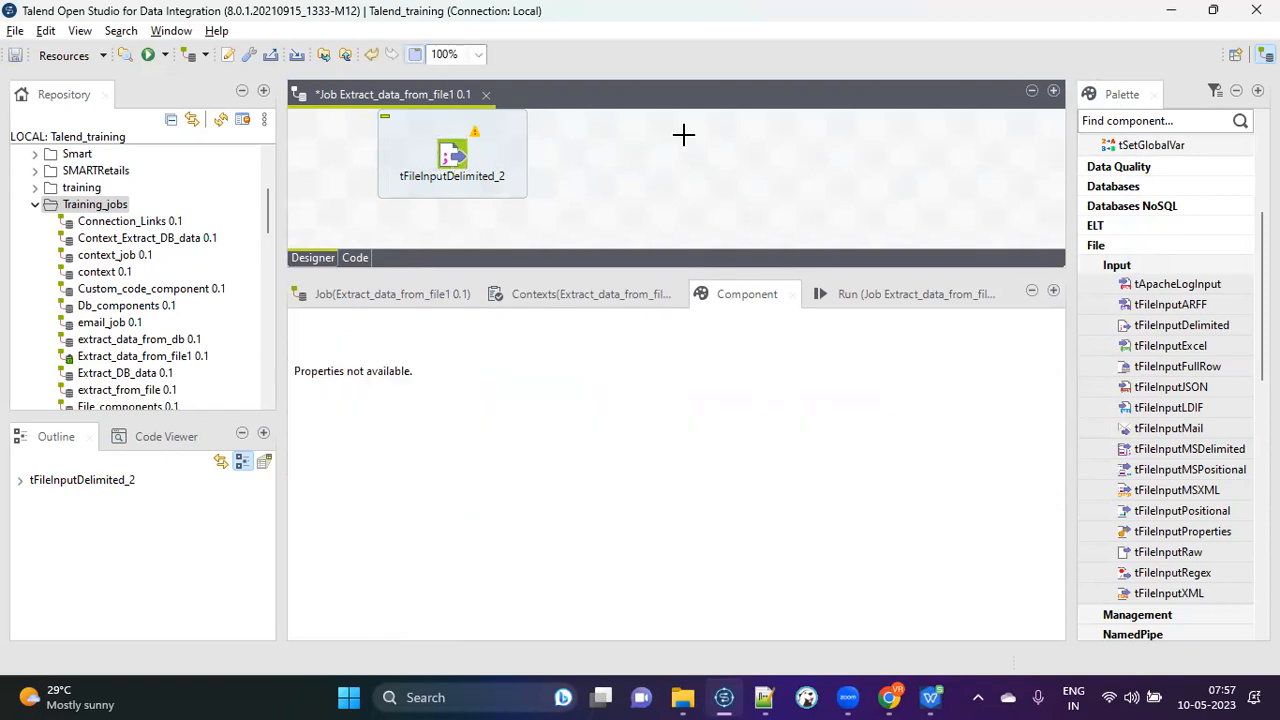
type("tlog")
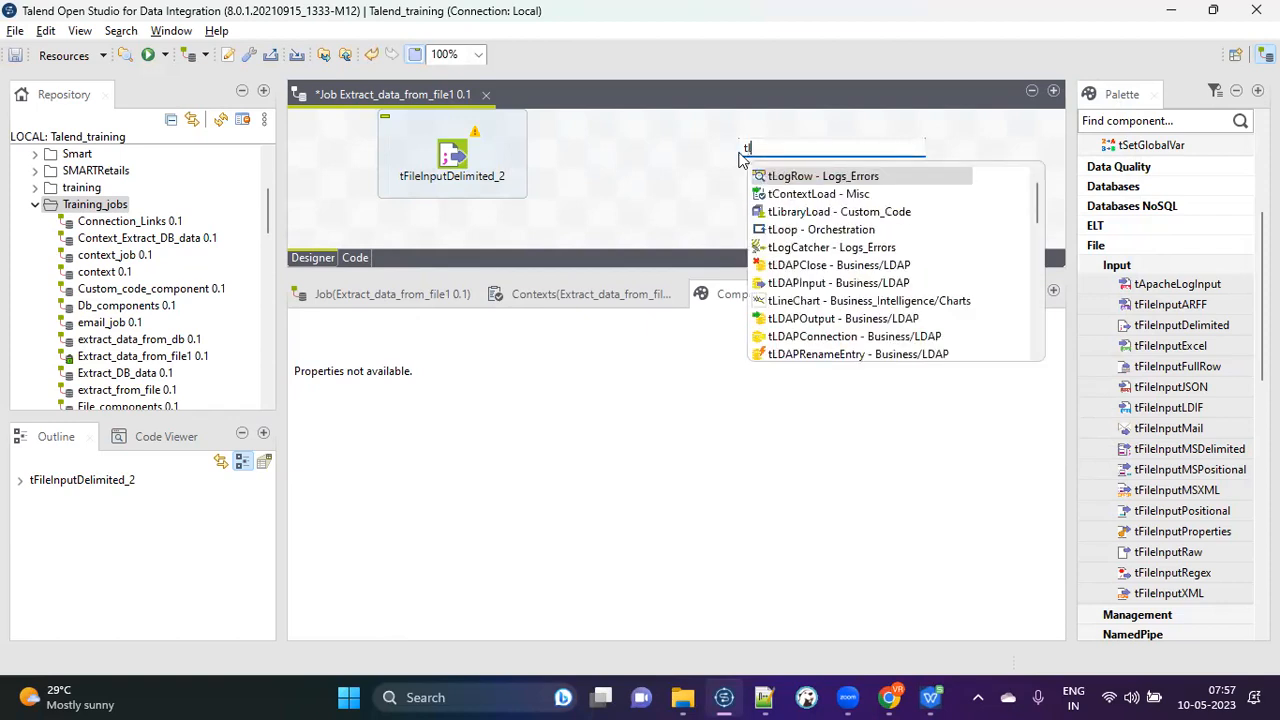
double_click(810, 177)
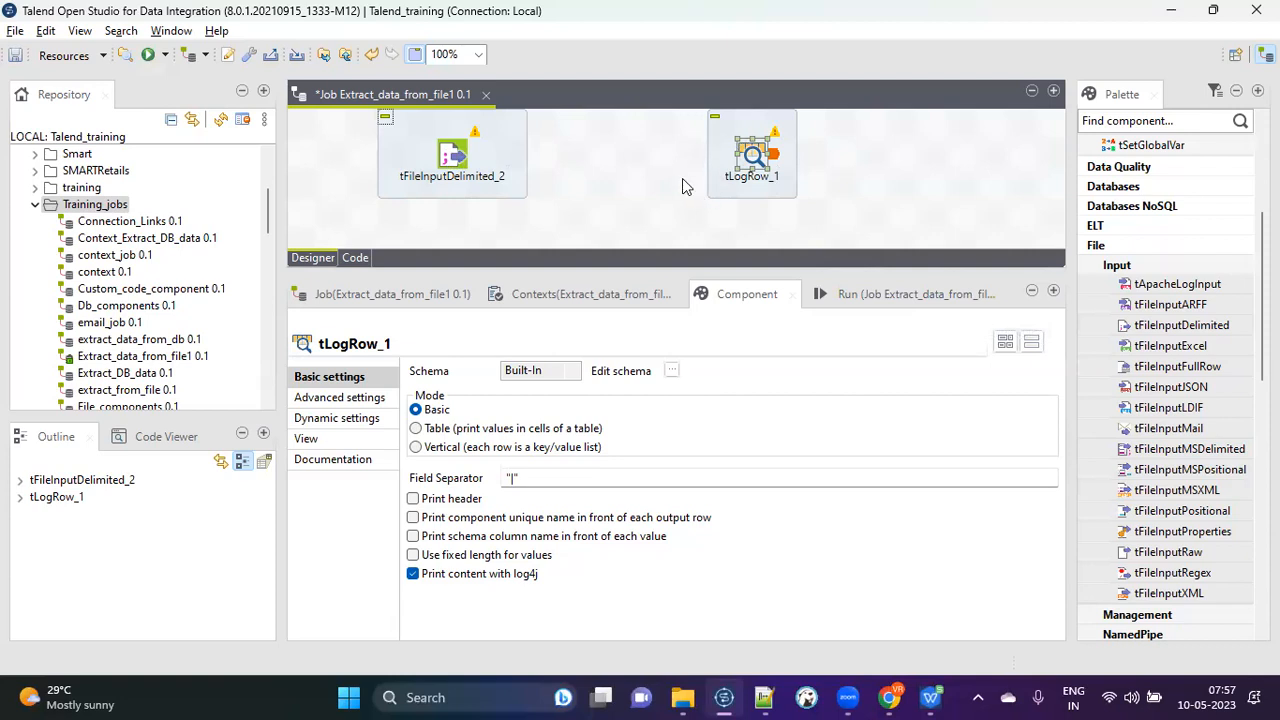
Connect tFileInputDelimited to tLogRow with a Main row link.
left_click(451, 165)
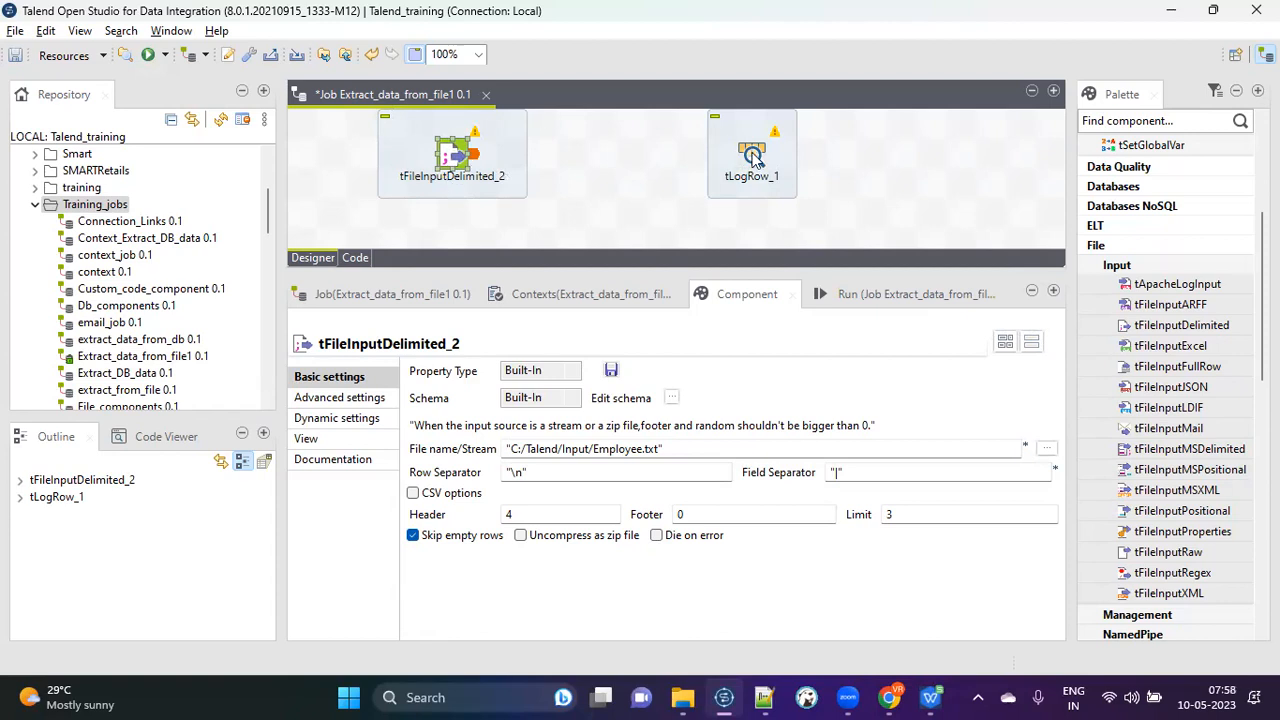
left_click(836, 294)
left_click(455, 157)
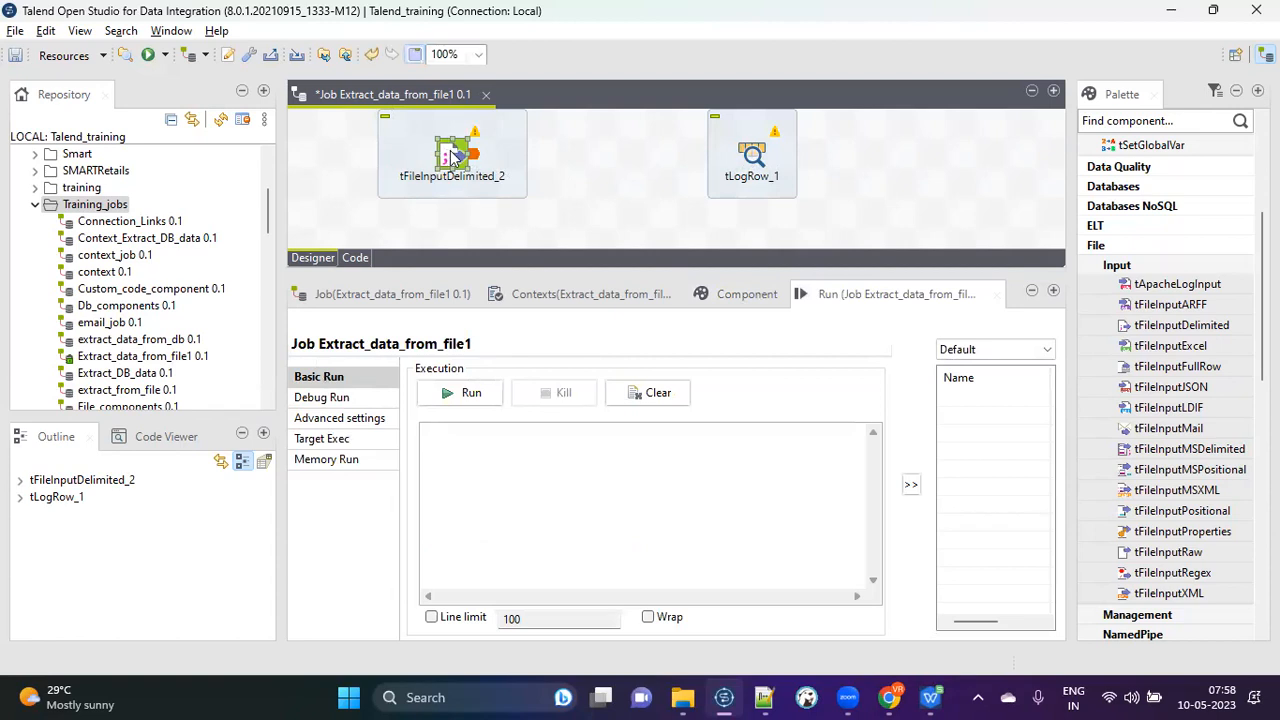
right_click(455, 157)
mouse_move(505, 165)
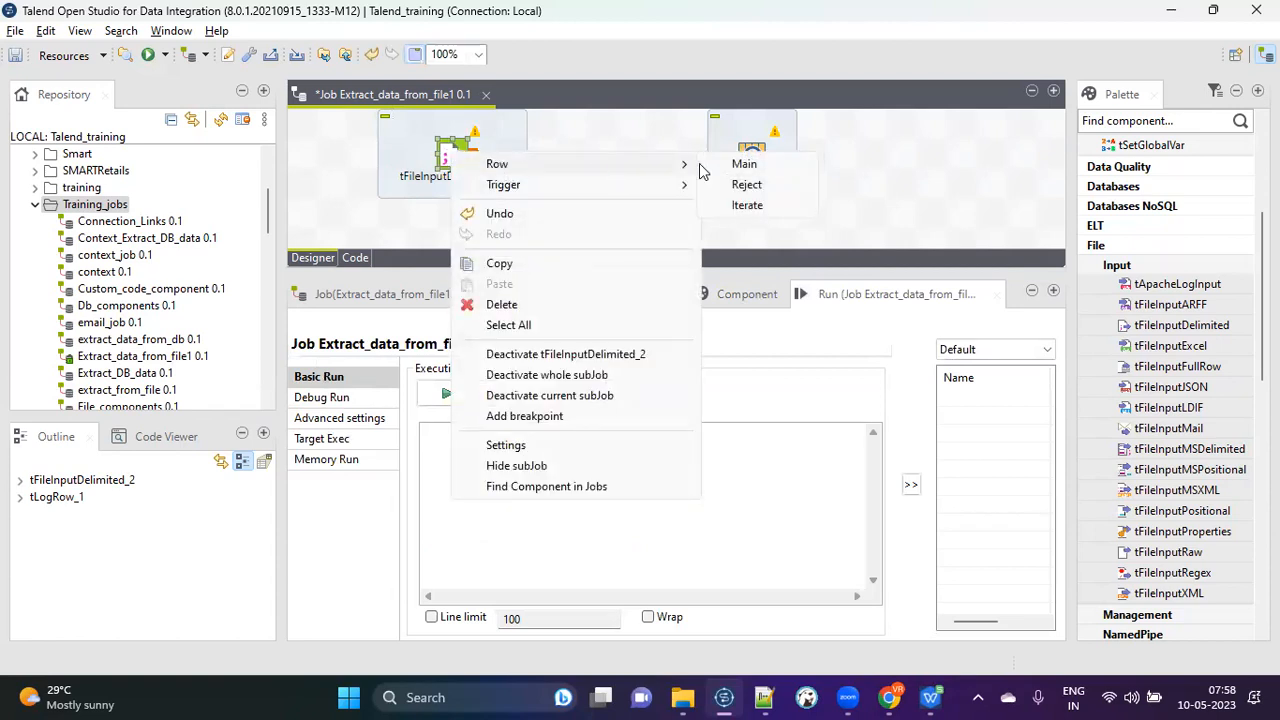
left_click(742, 165)
left_click(752, 155)
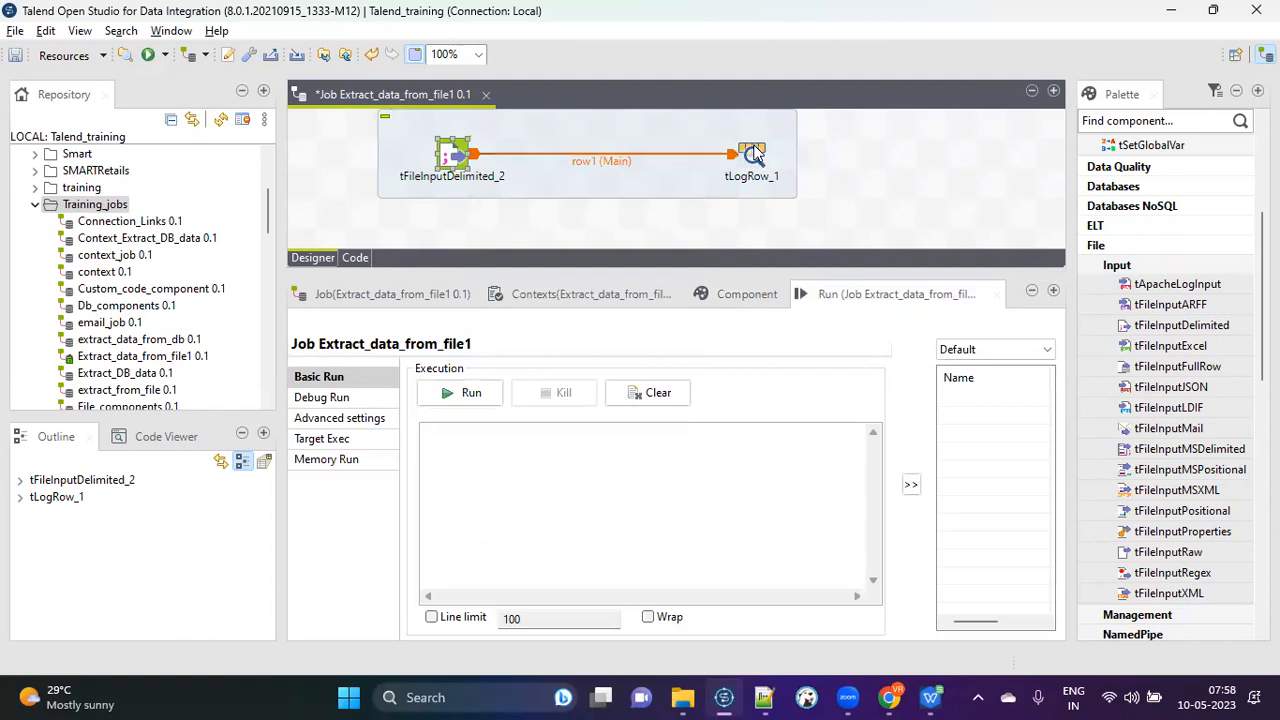
Delete the Main row link between tFileInputDelimited and tLogRow.
left_click(604, 164)
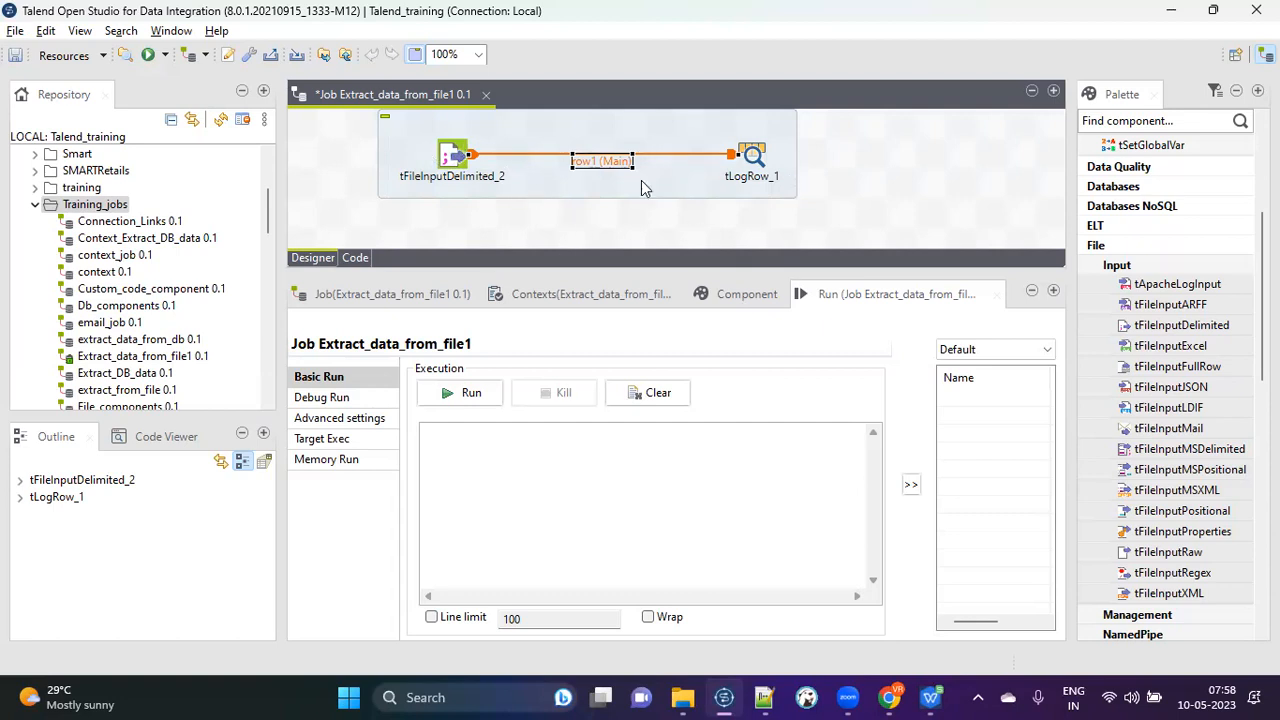
left_click(456, 162)
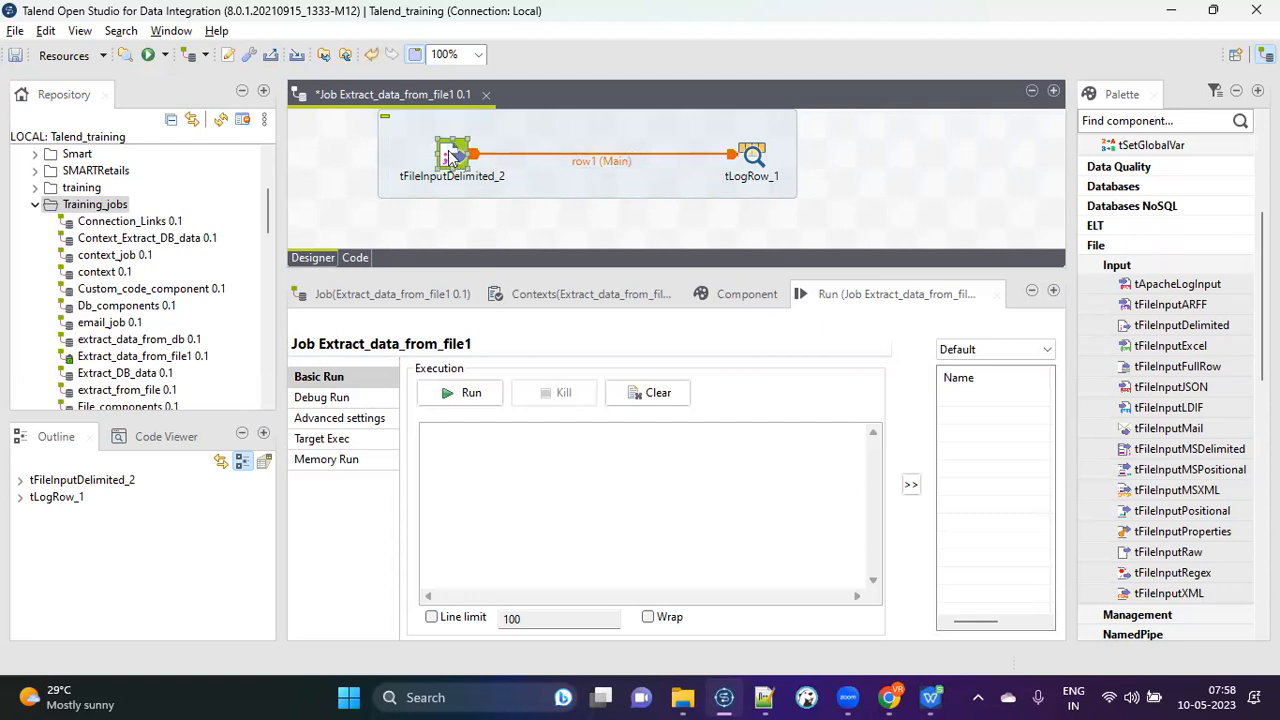
left_click(748, 154)
left_click(598, 163)
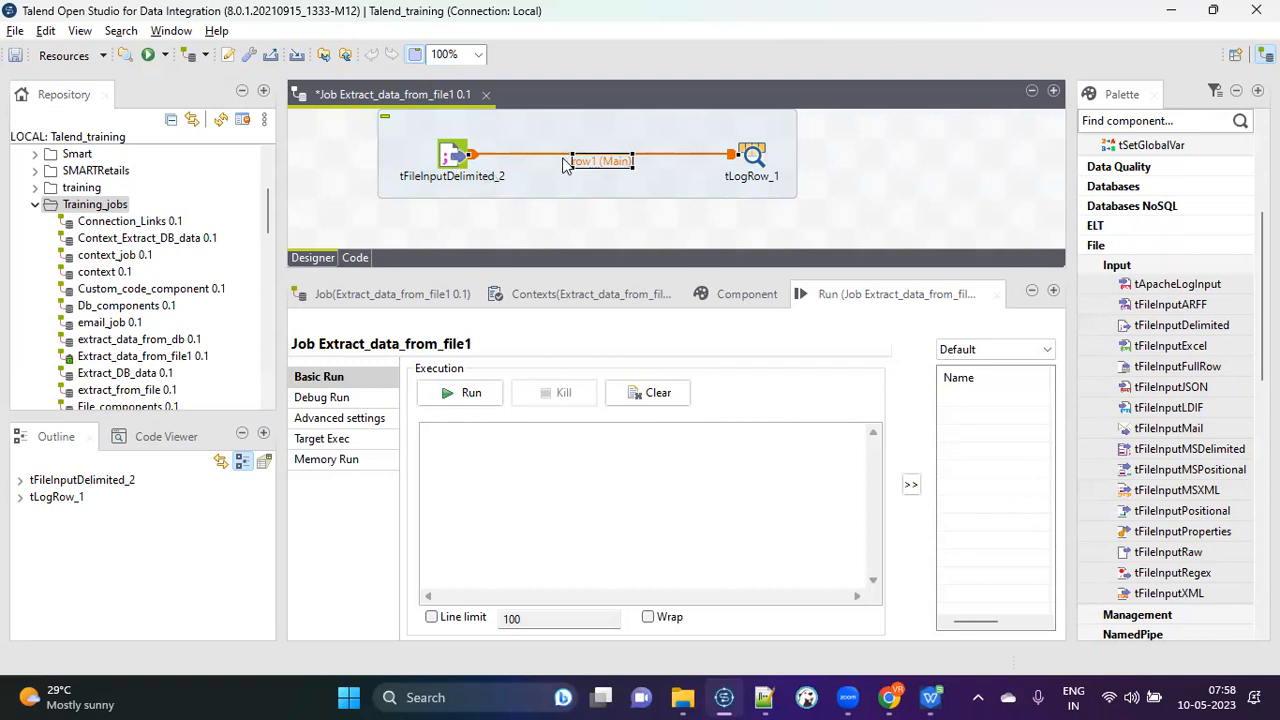
key("Delete")
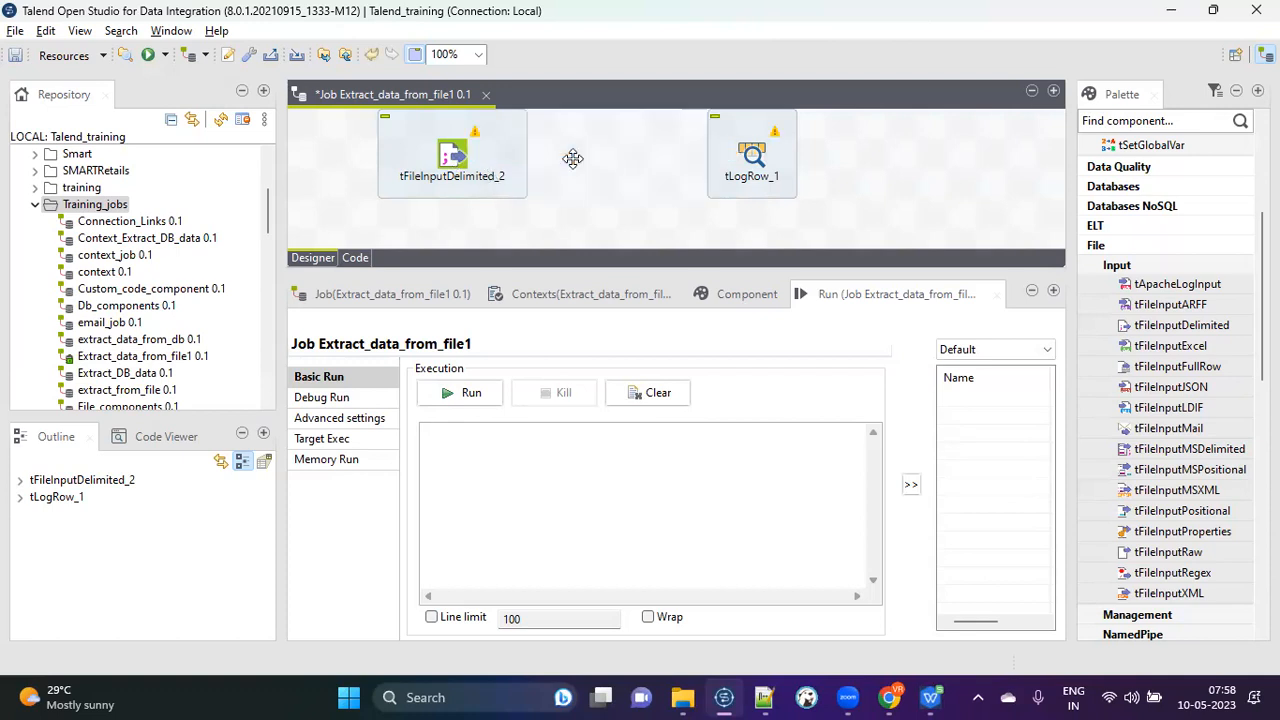
Reconnect tFileInputDelimited to tLogRow with a new Main row link.
right_click(453, 160)
mouse_move(520, 167)
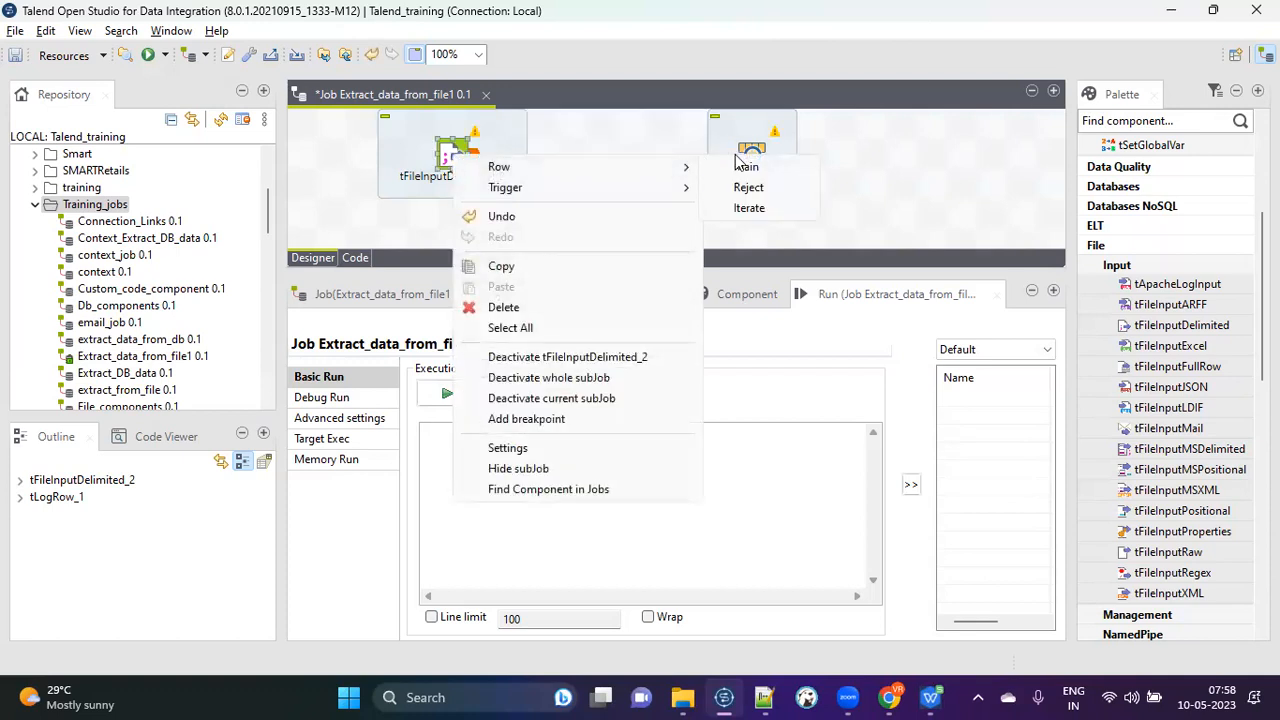
left_click(745, 166)
left_click(754, 157)
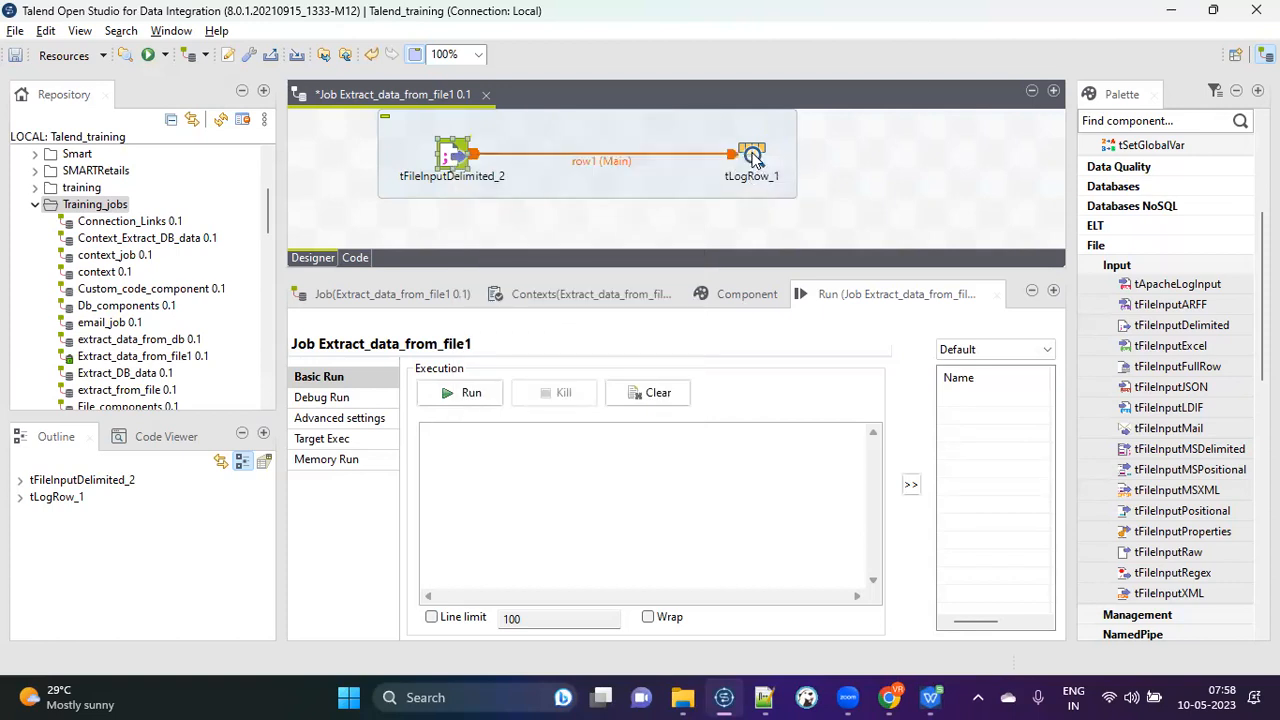
Review tLogRow's input and output schema columns, and set its mode to Table (print values in cells of a table).
left_click(746, 294)
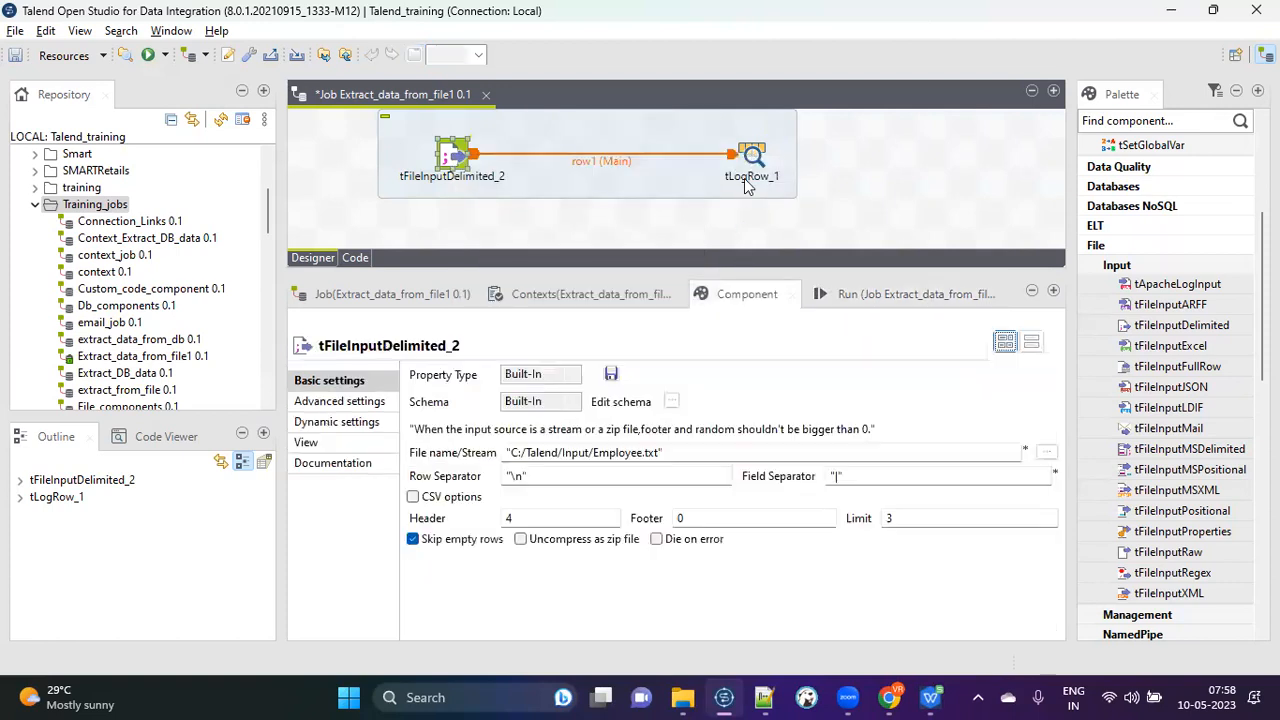
left_click(753, 155)
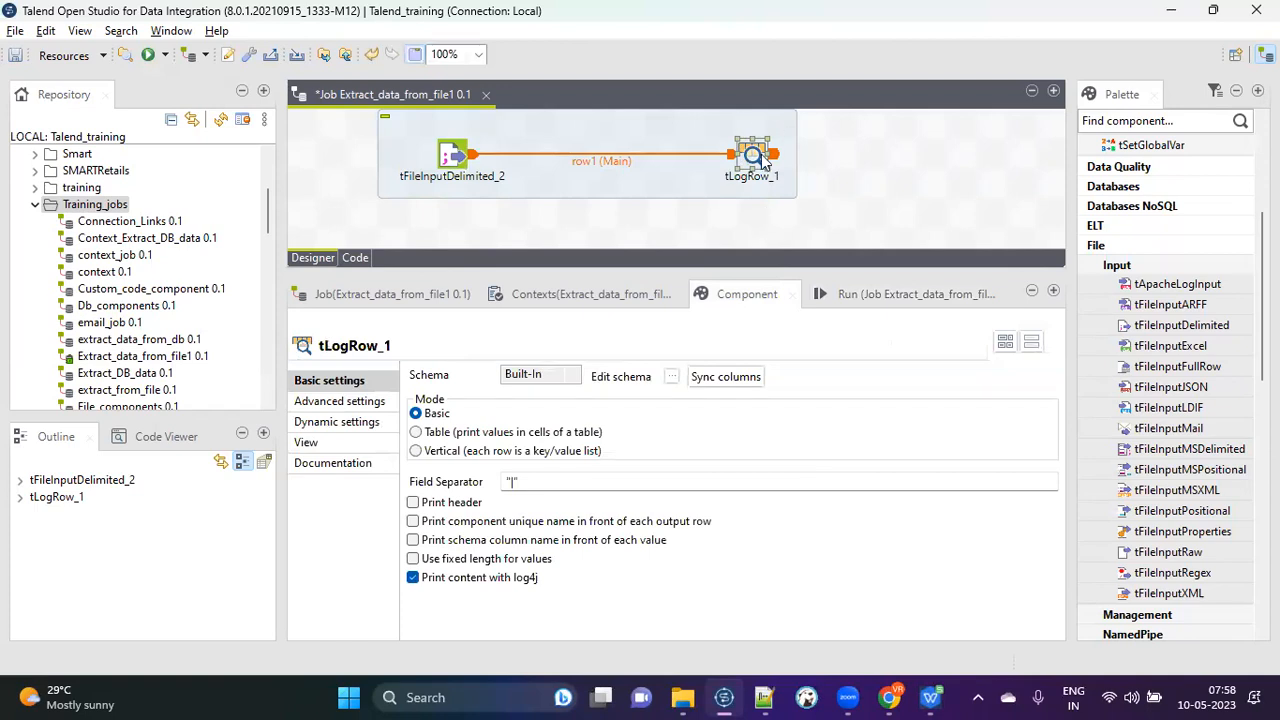
left_click(672, 377)
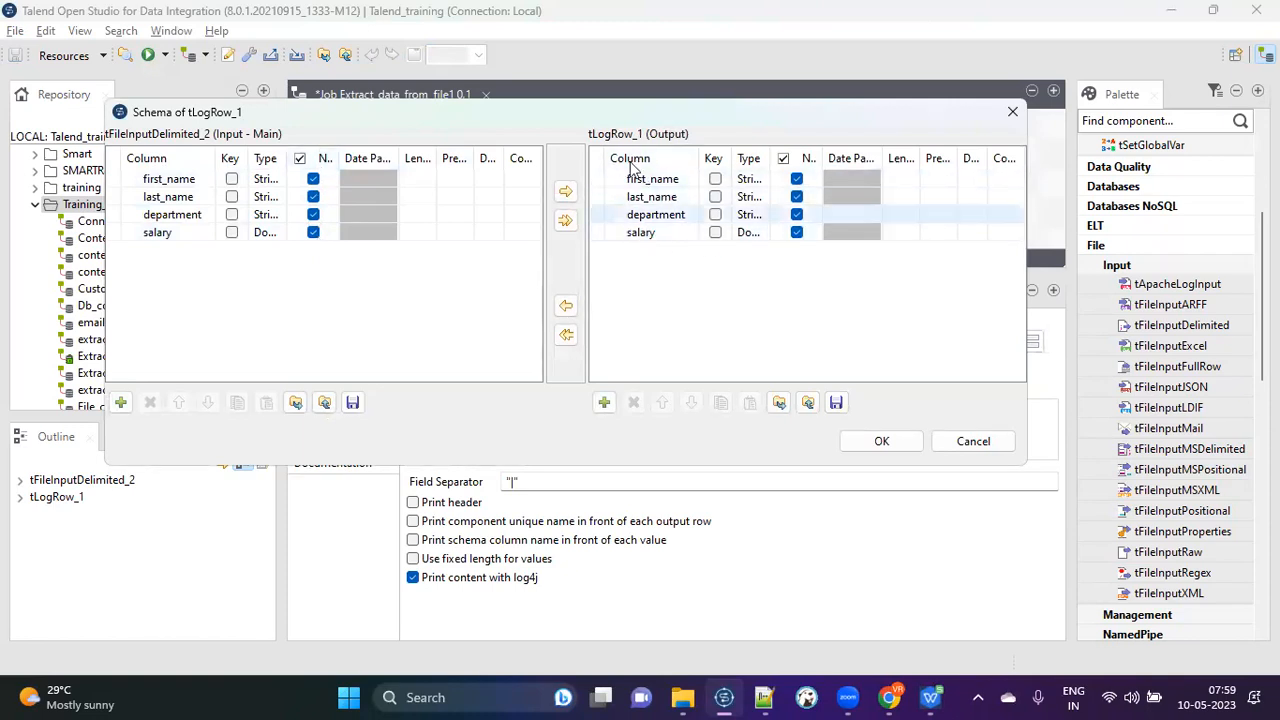
left_click(881, 442)
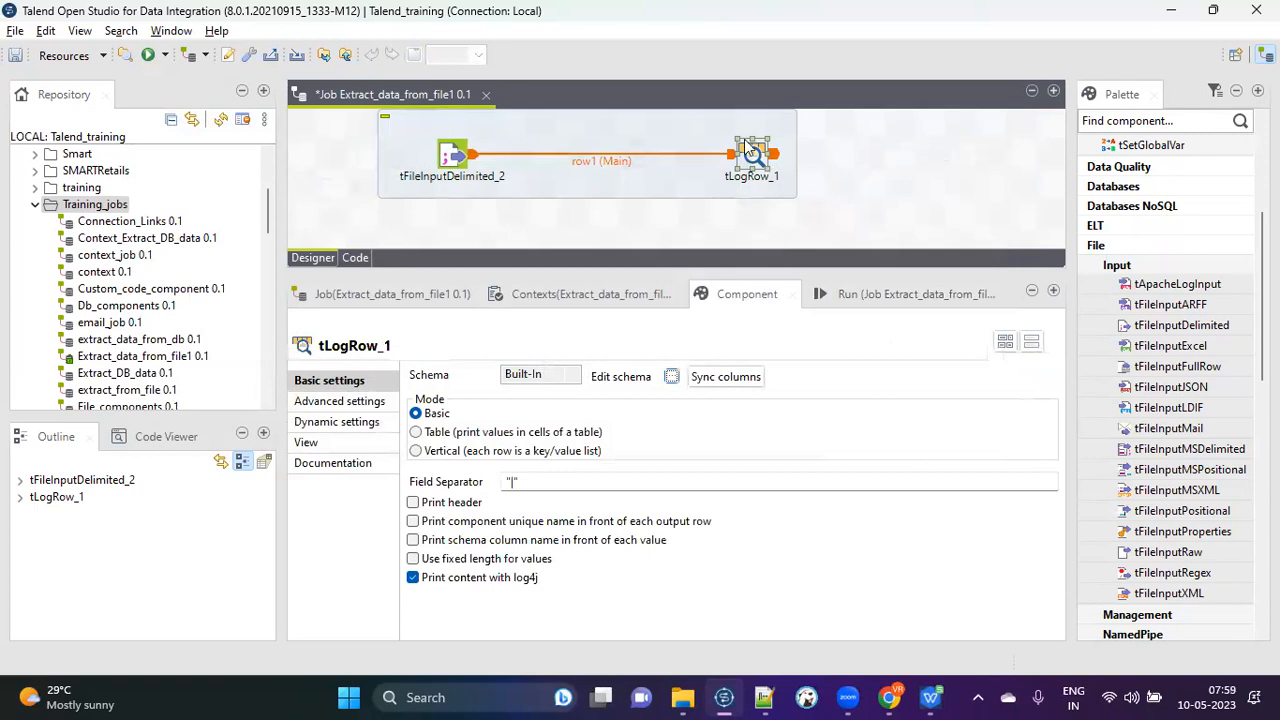
left_click(415, 432)
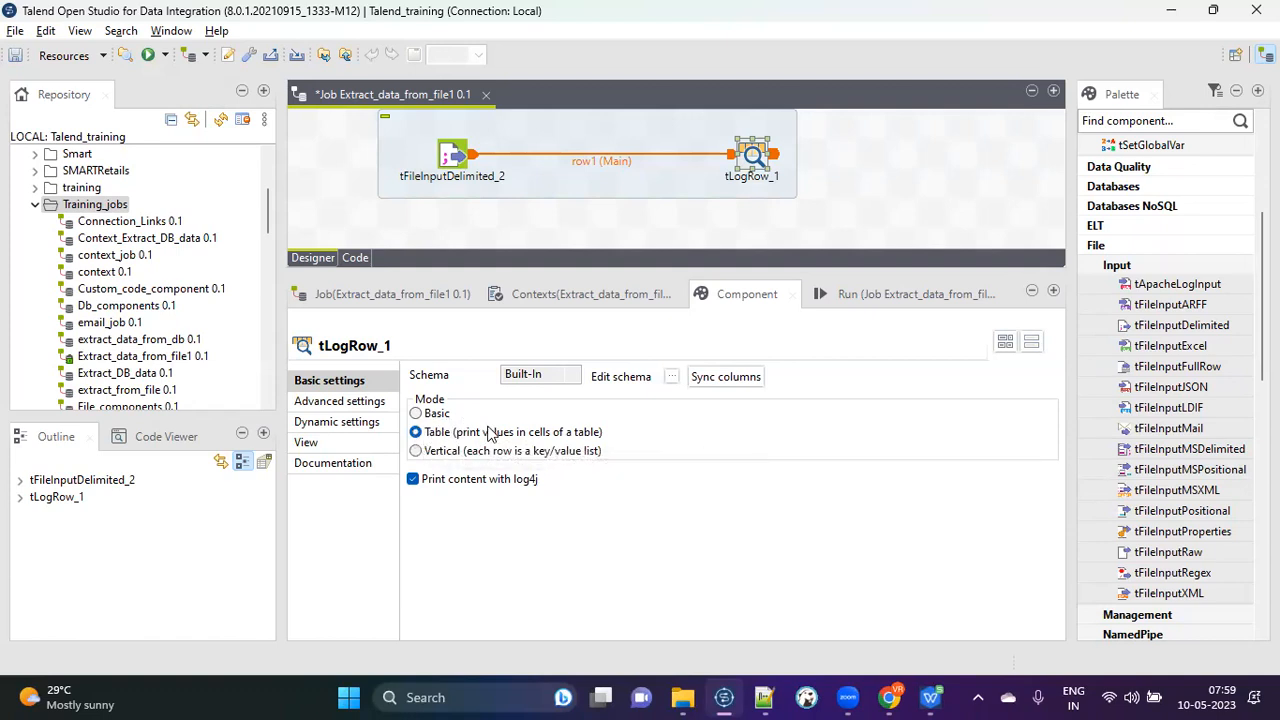
Recheck the records in Employee.txt, run the job Extract_data_from_file1, and review the table it prints.
left_click(828, 296)
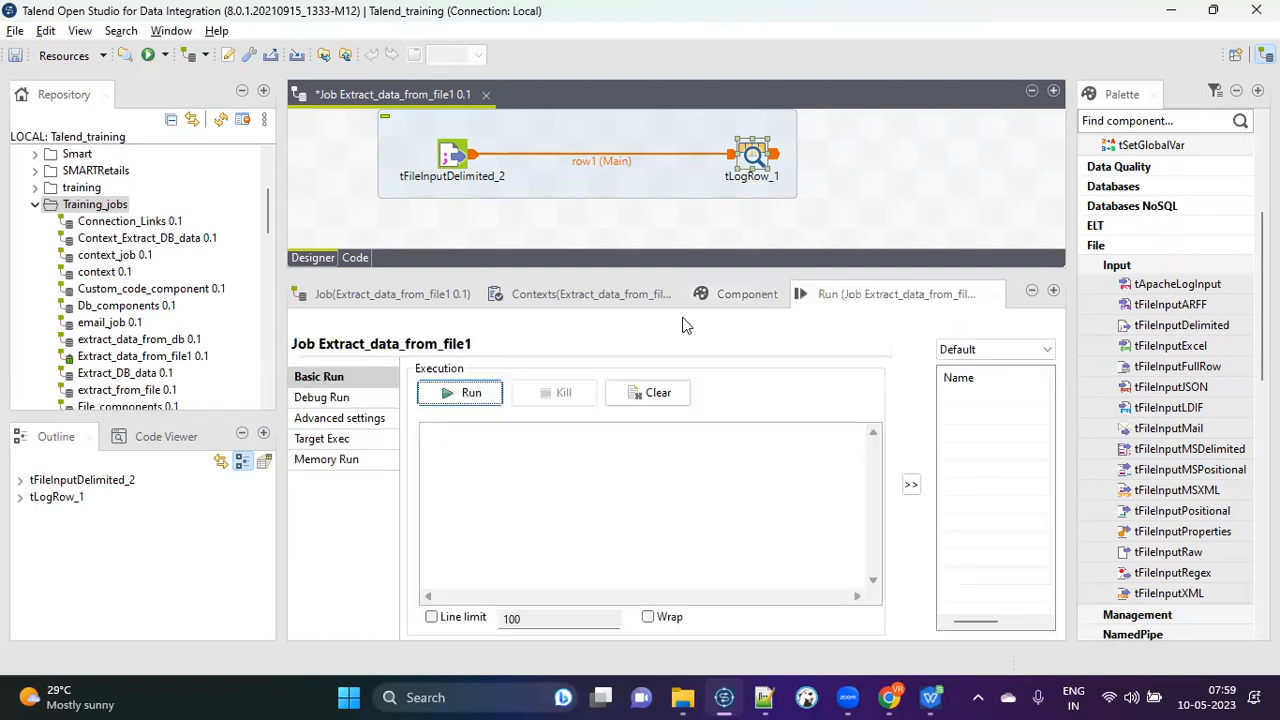
left_click(764, 697)
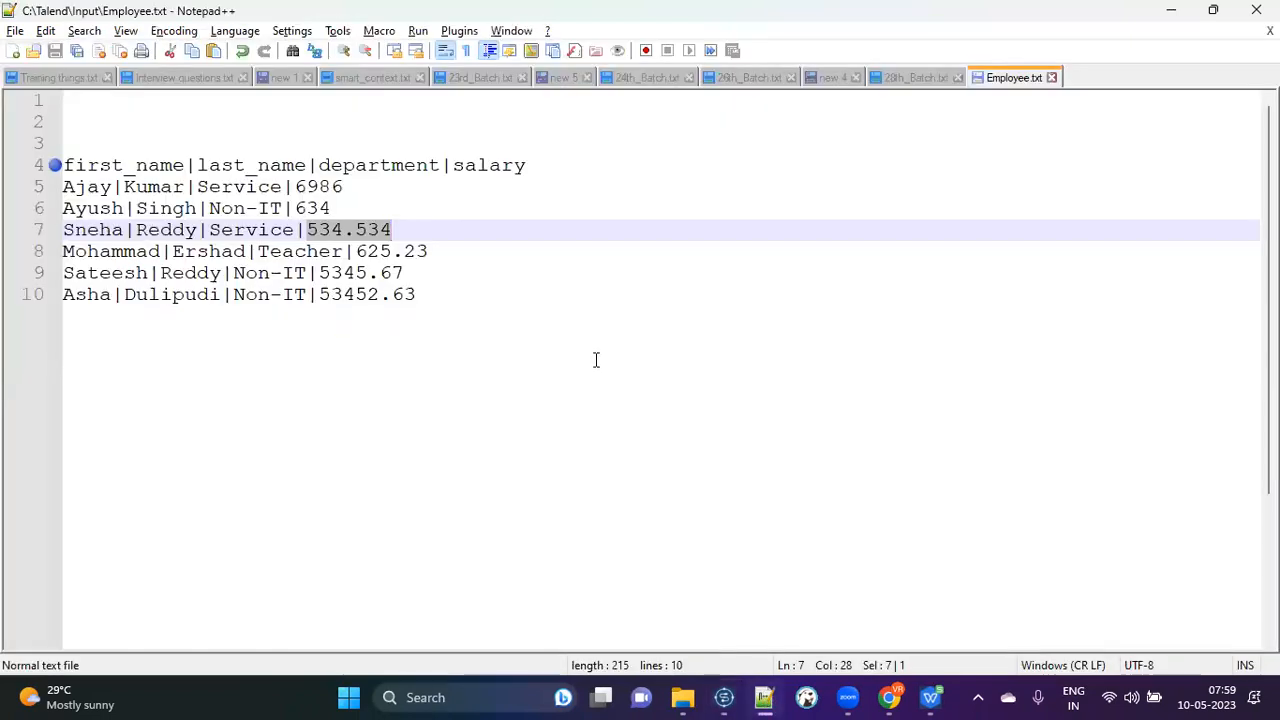
left_click(595, 360)
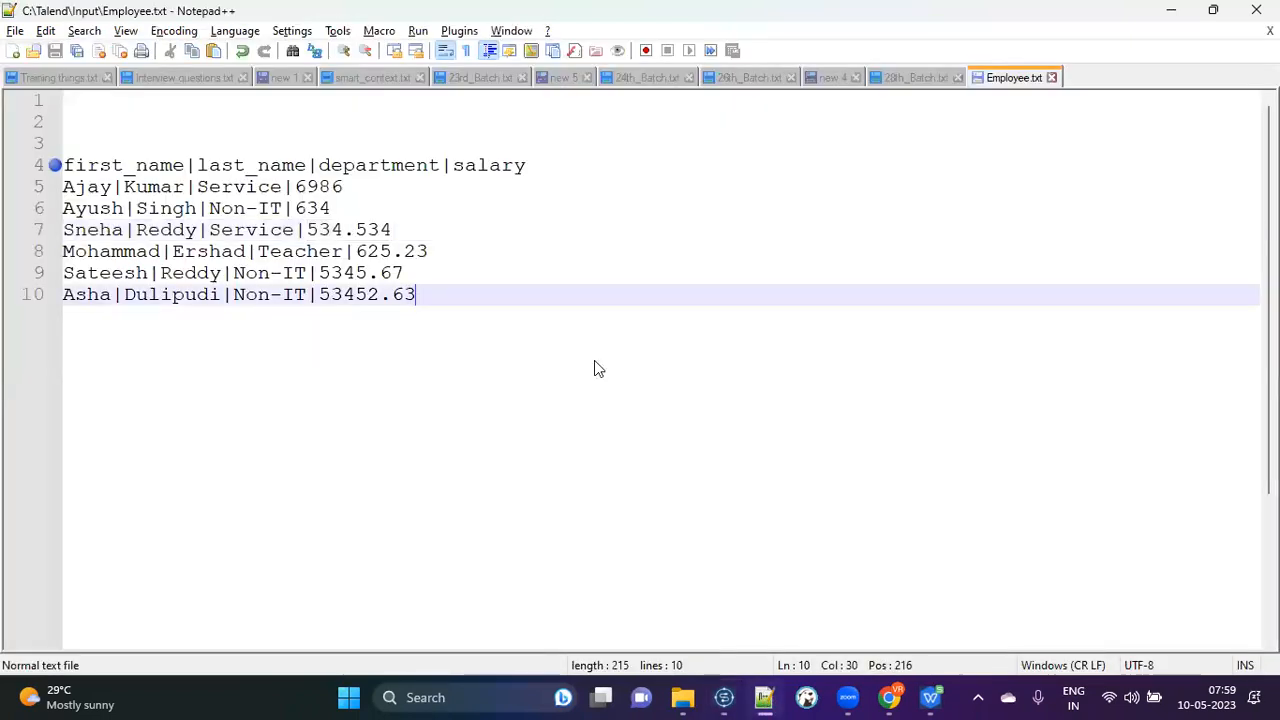
key("alt+Tab")
left_click(472, 394)
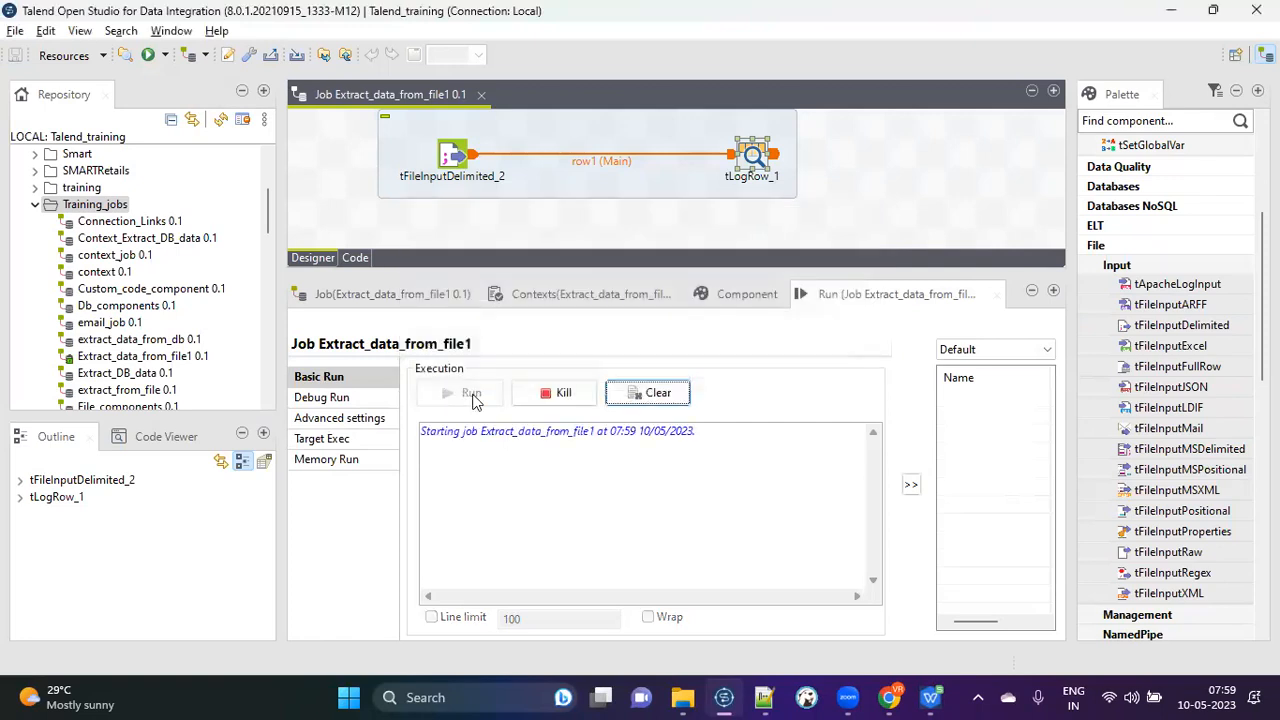
left_click(603, 505)
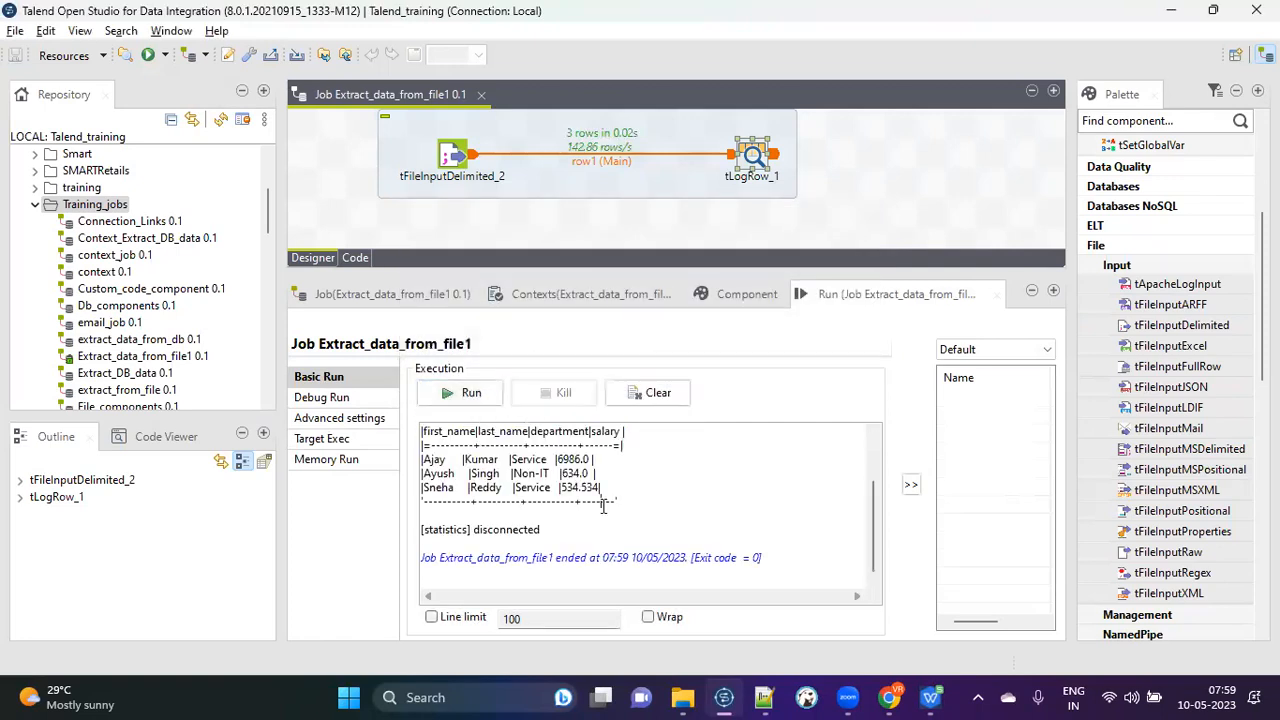
scroll(538, 465, "up", 2)
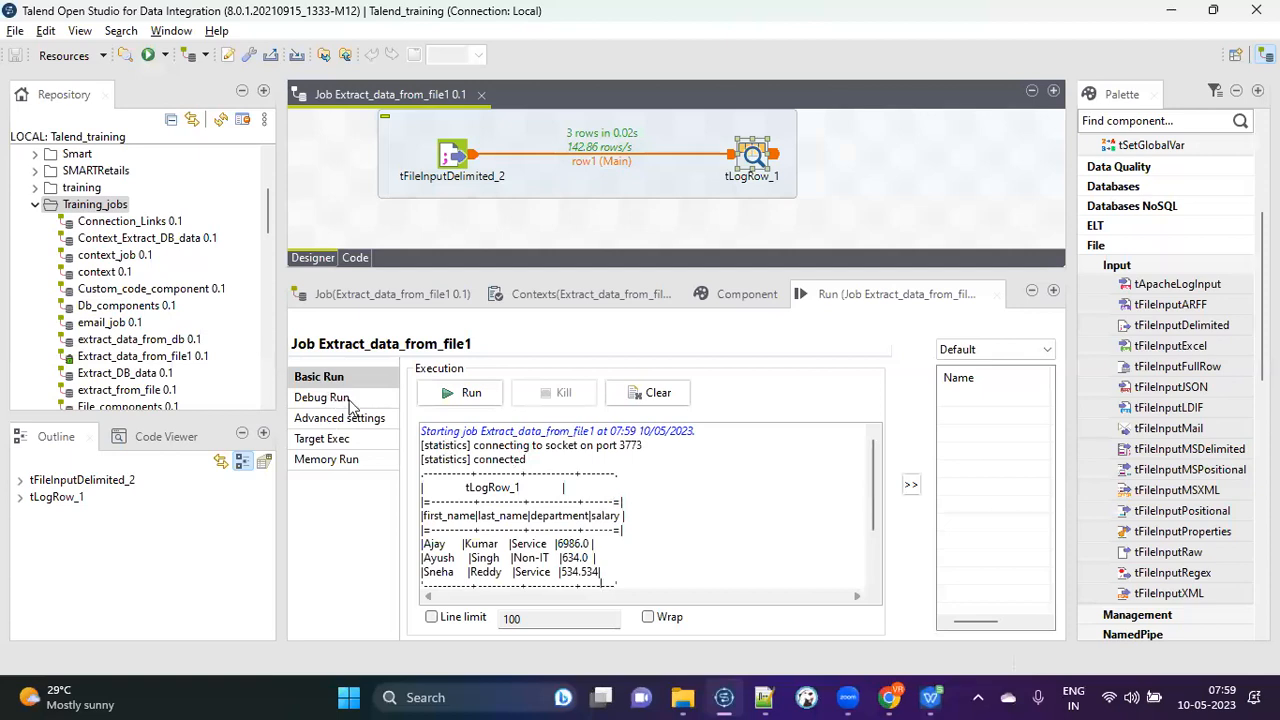
Review the table the job printed, in both the Debug Run and Basic Run views.
scroll(550, 481, "down", 1)
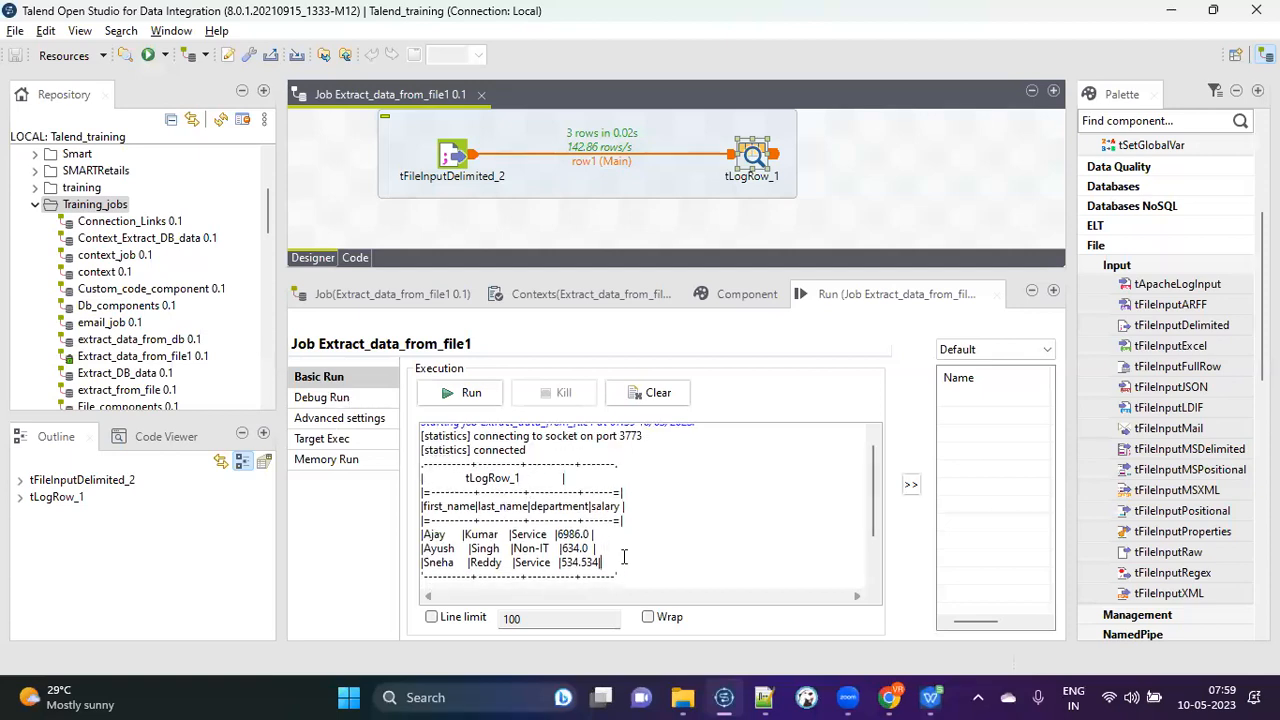
scroll(567, 527, "down", 2)
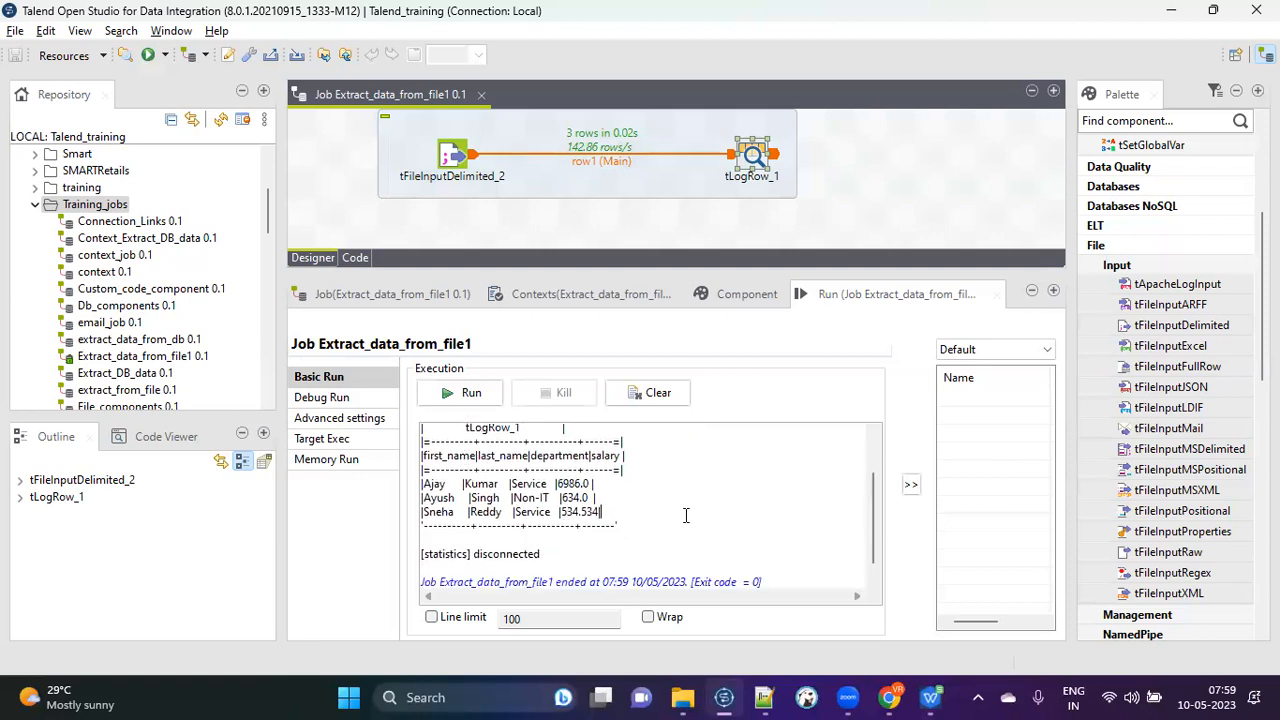
left_click(352, 400)
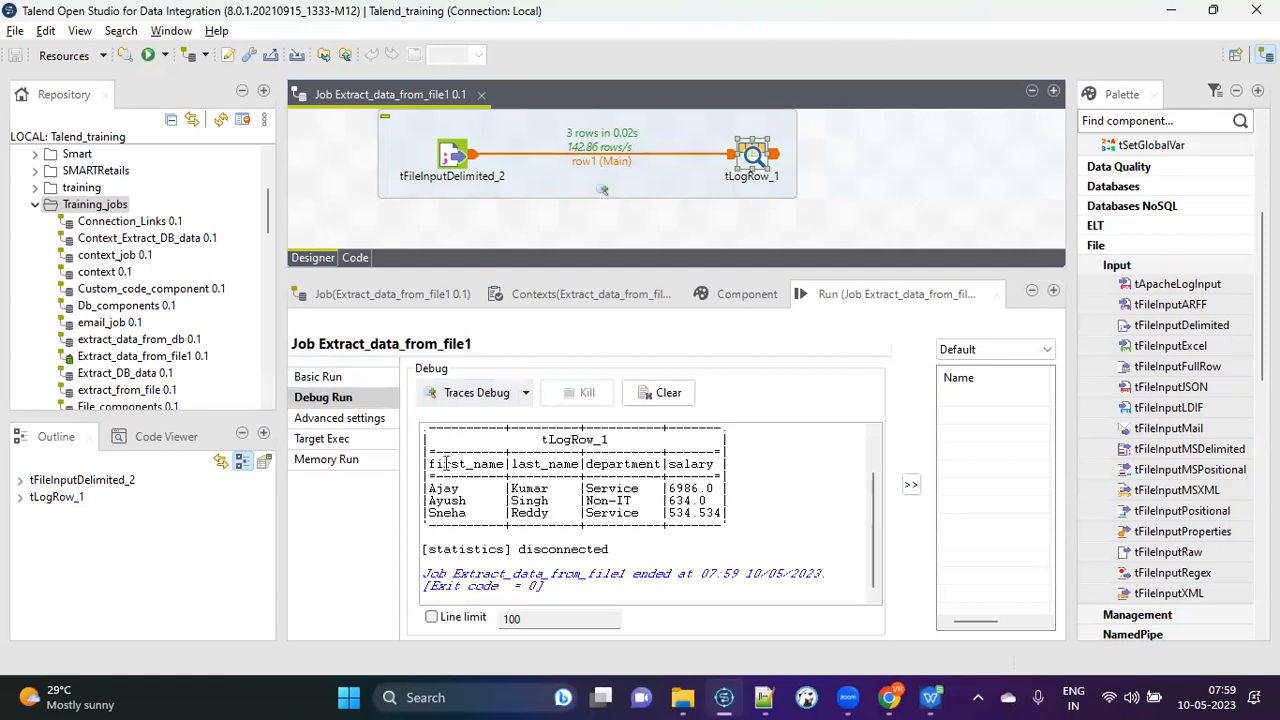
left_click_drag(426, 433, 747, 517)
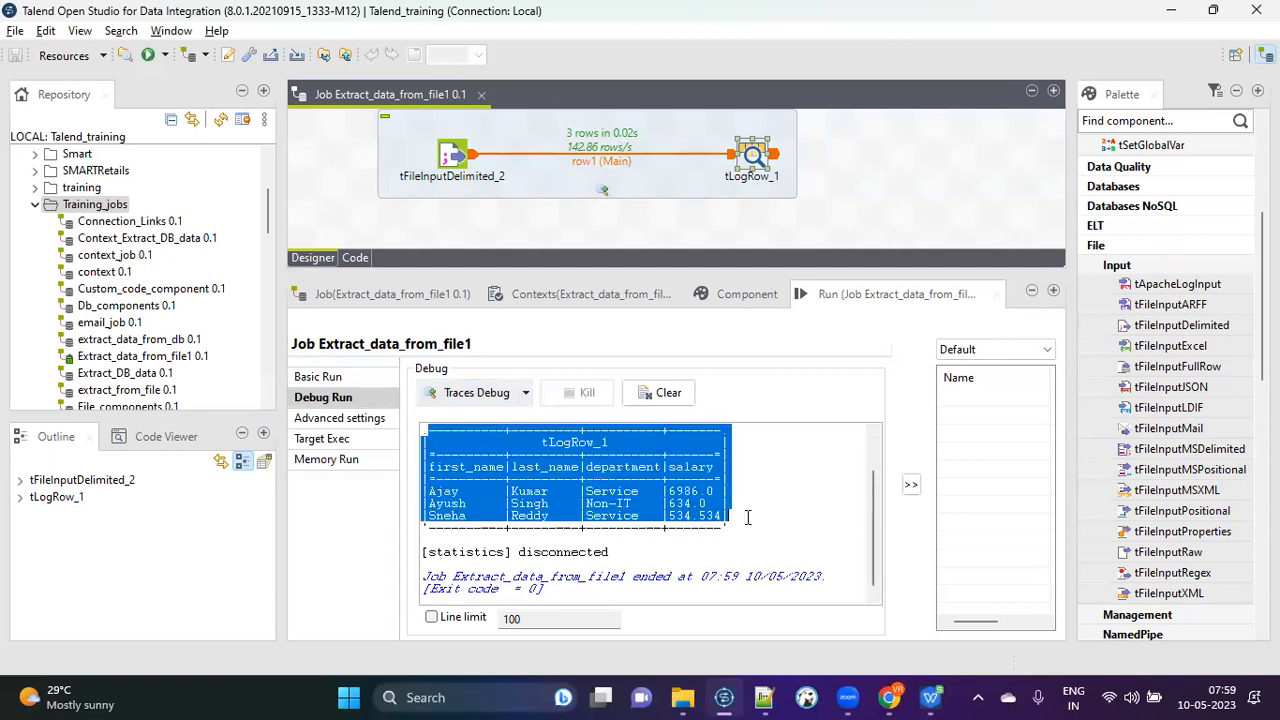
left_click(754, 532)
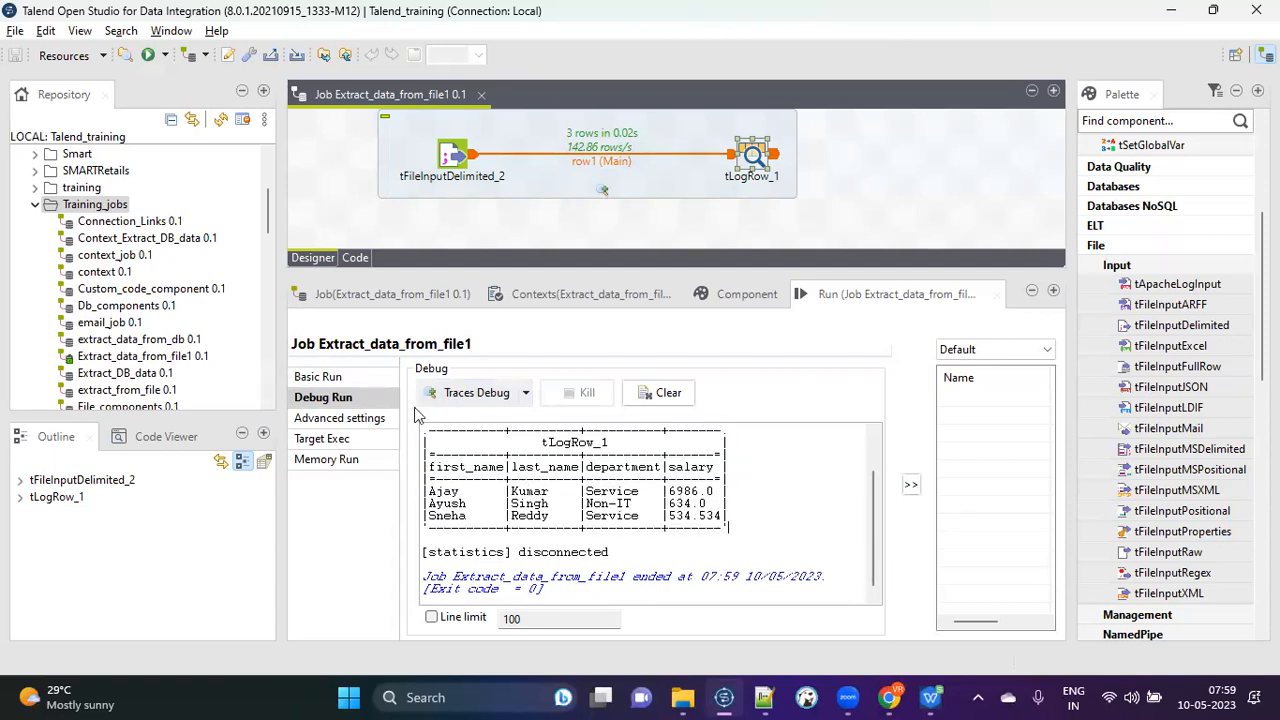
left_click(349, 380)
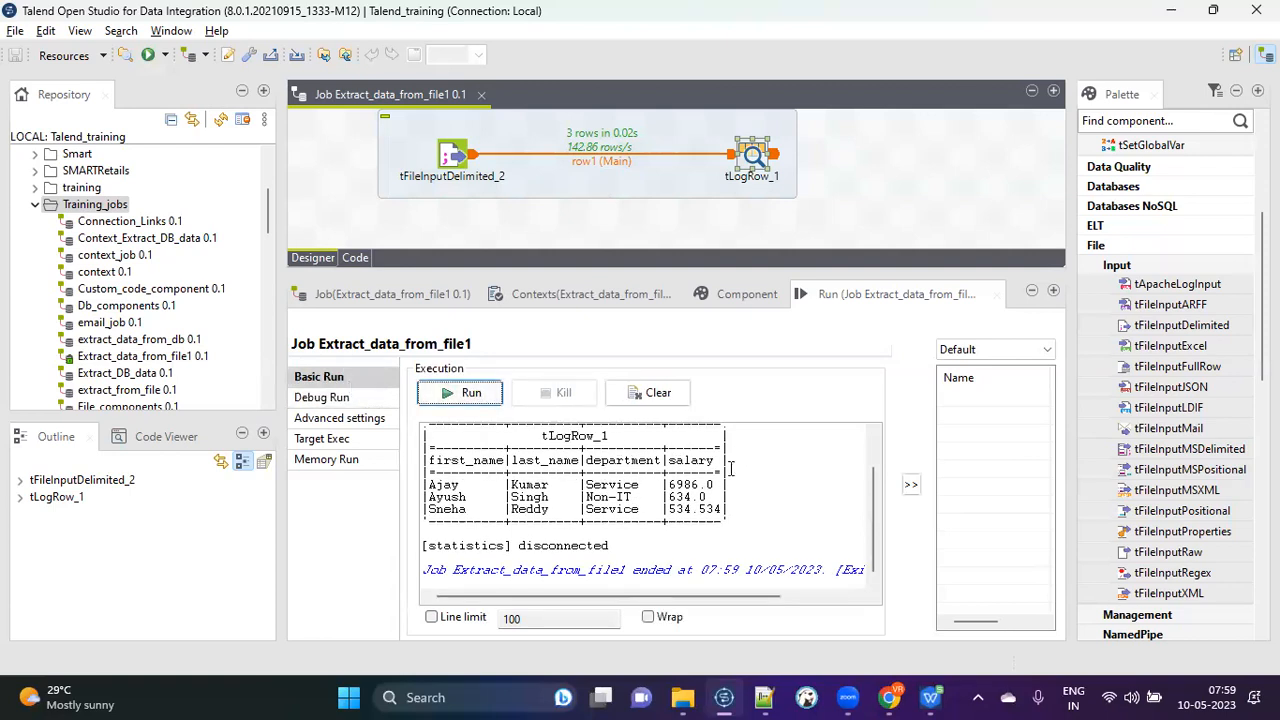
left_click(571, 497)
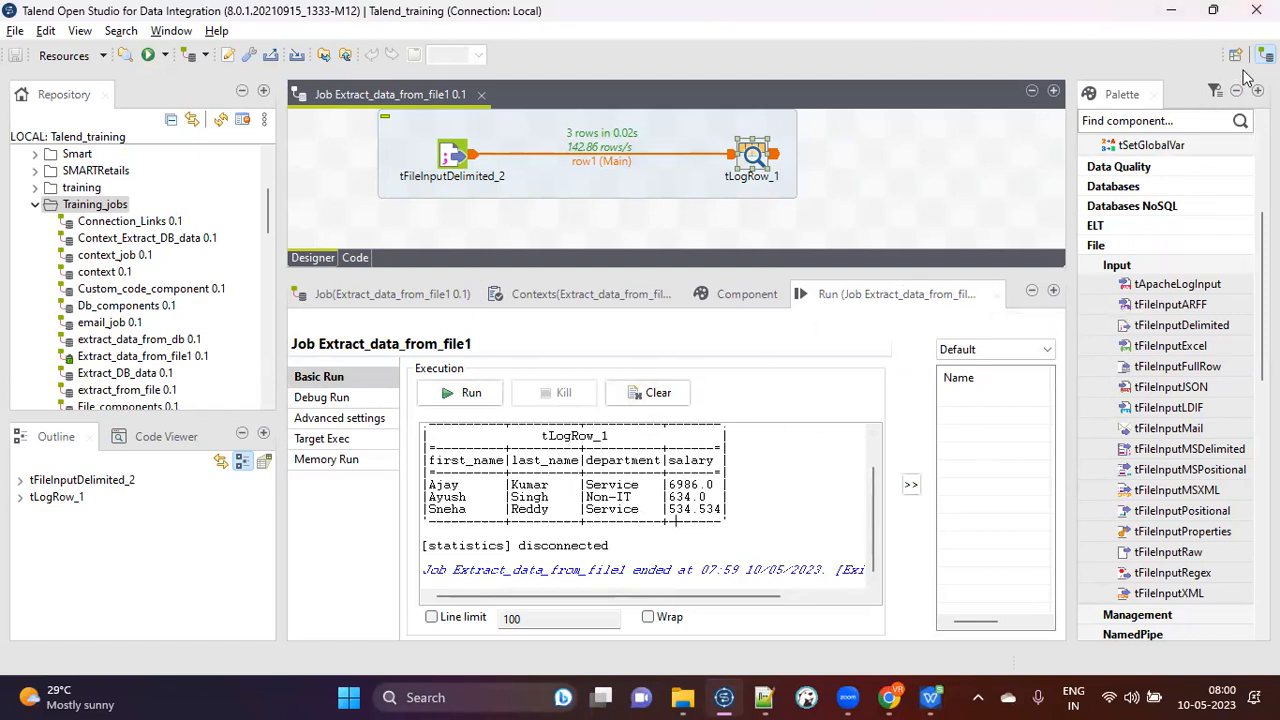
Reset the perspective layout and reopen the job's Run view, with a narrower Repository pane and a taller output area.
left_click(997, 294)
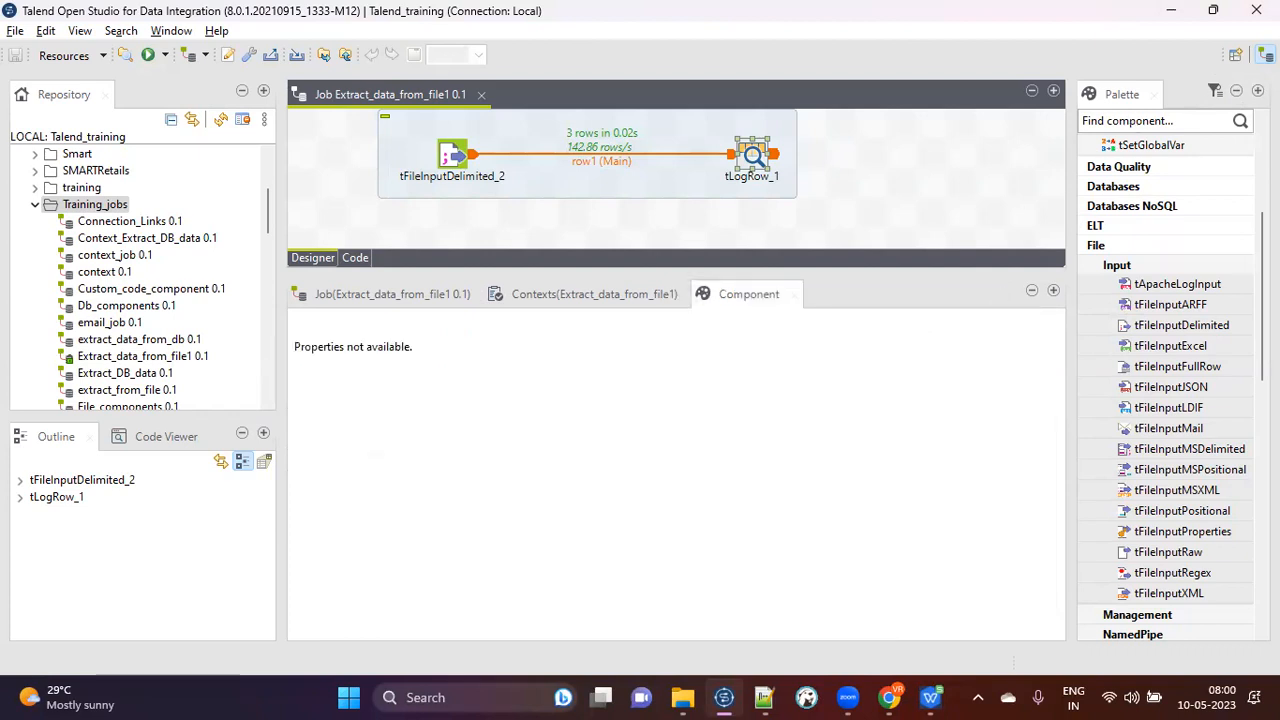
right_click(1262, 58)
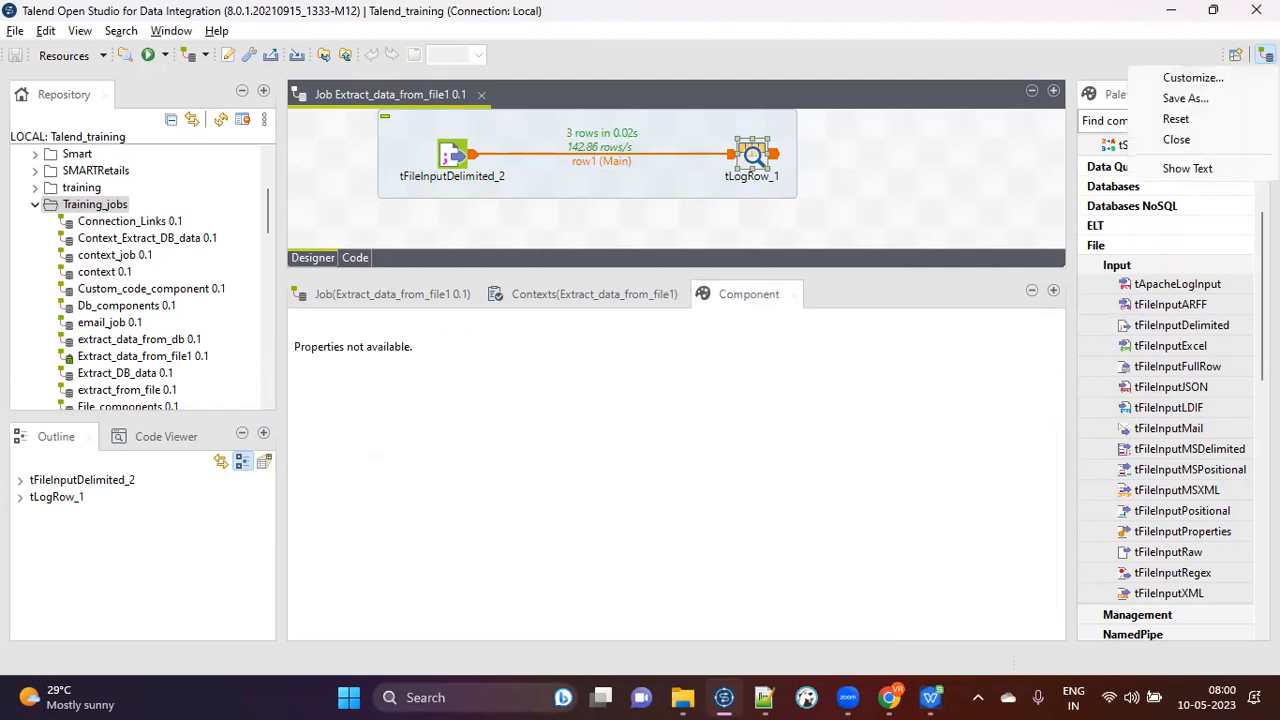
left_click(1205, 122)
left_click(716, 358)
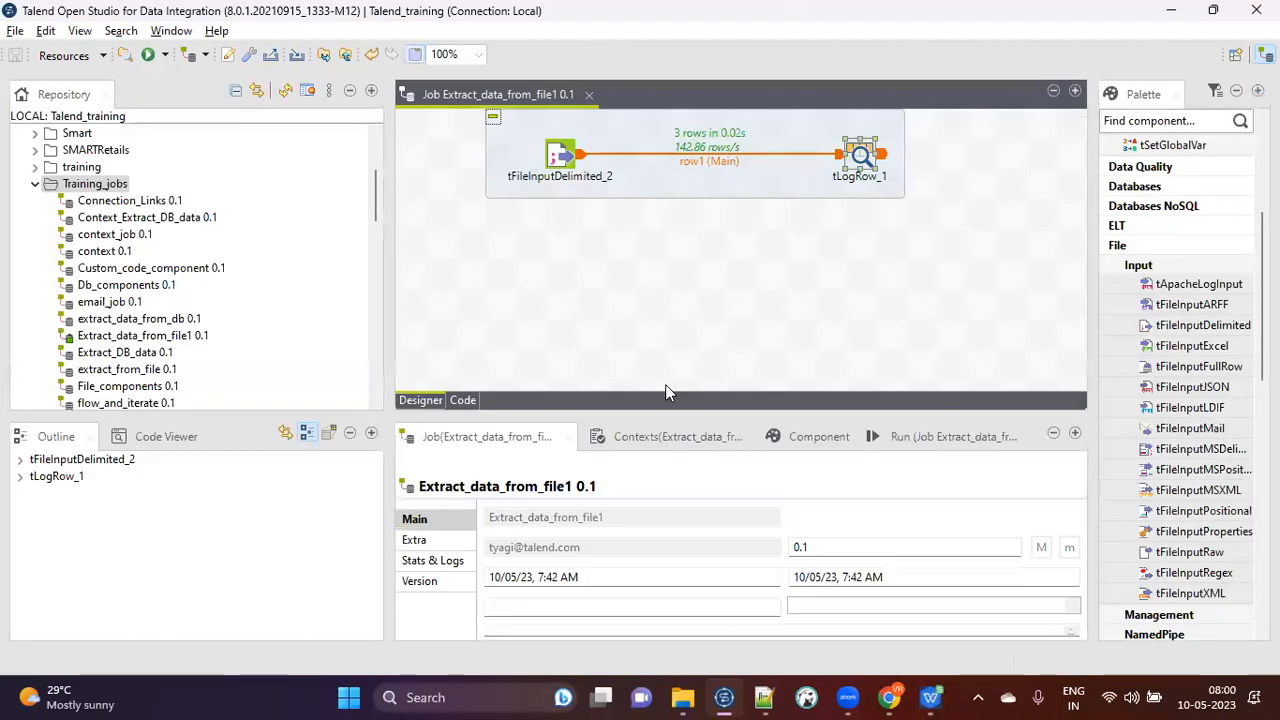
left_click(907, 437)
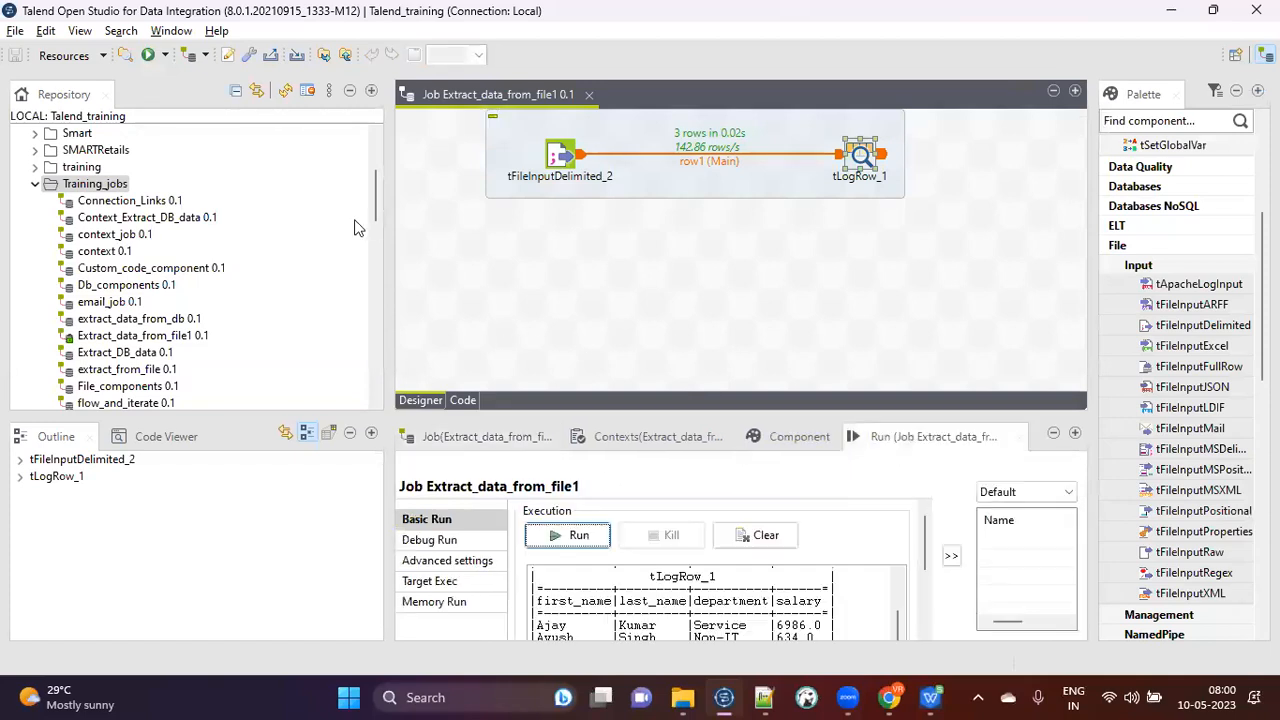
left_click_drag(384, 240, 273, 240)
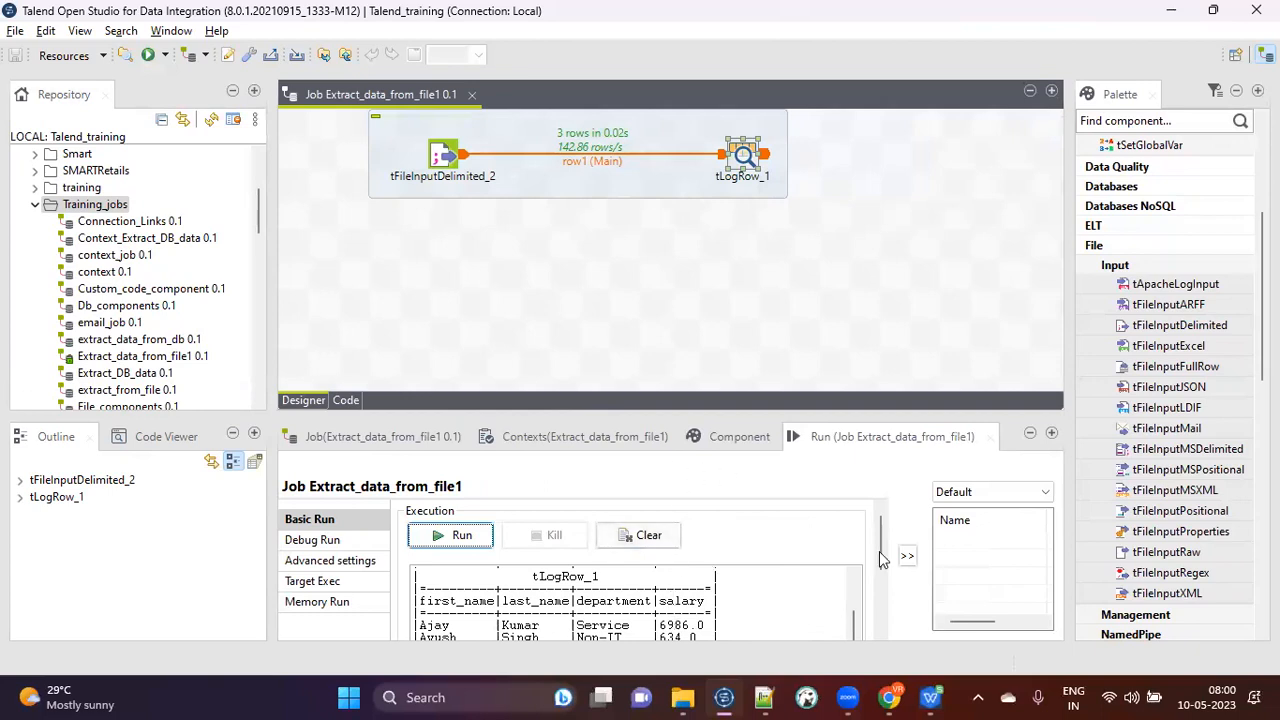
left_click_drag(628, 405, 622, 258)
Compare the table printed by tLogRow with the records in Employee.txt.
left_click(660, 494)
left_click_drag(747, 513, 395, 432)
left_click(656, 512)
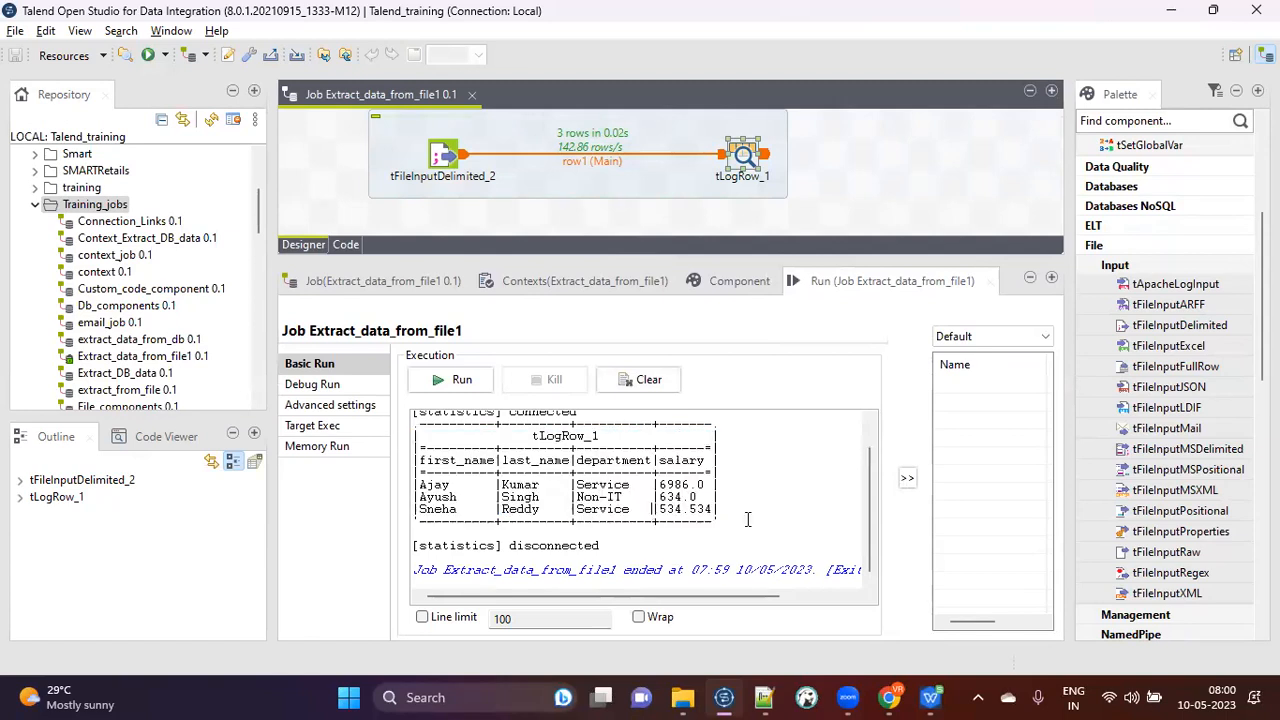
left_click_drag(749, 521, 405, 429)
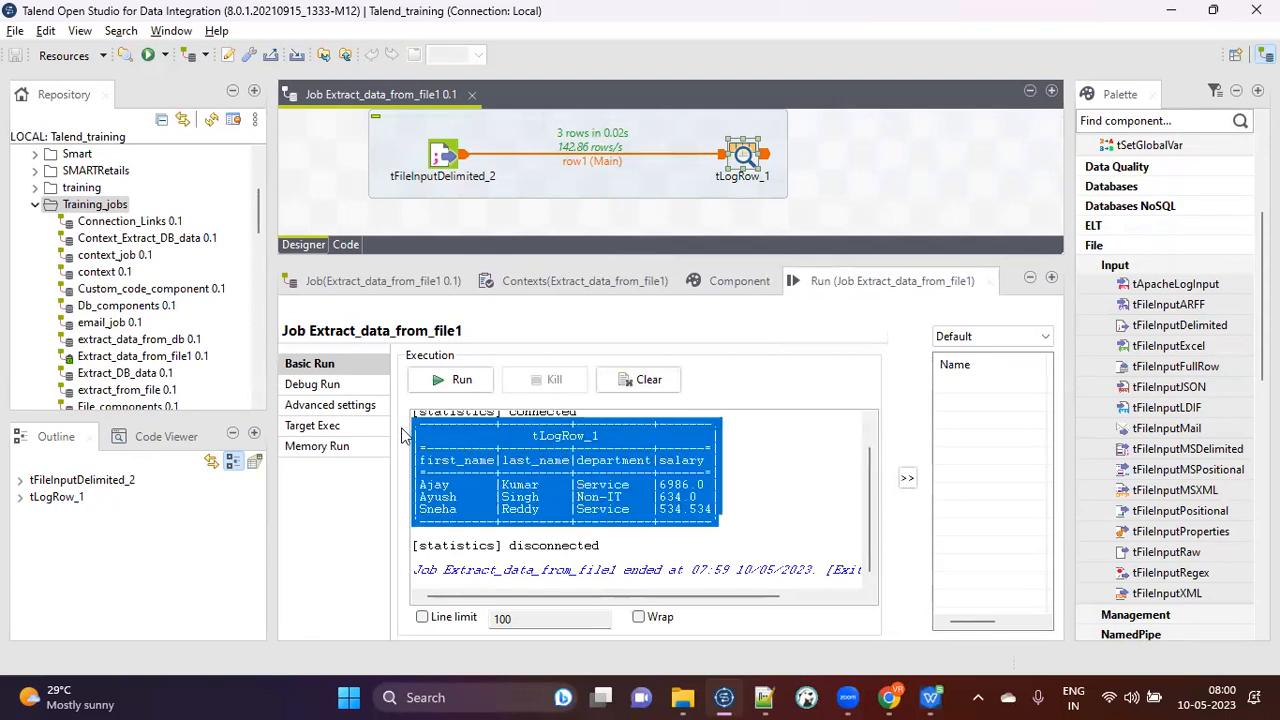
left_click(764, 697)
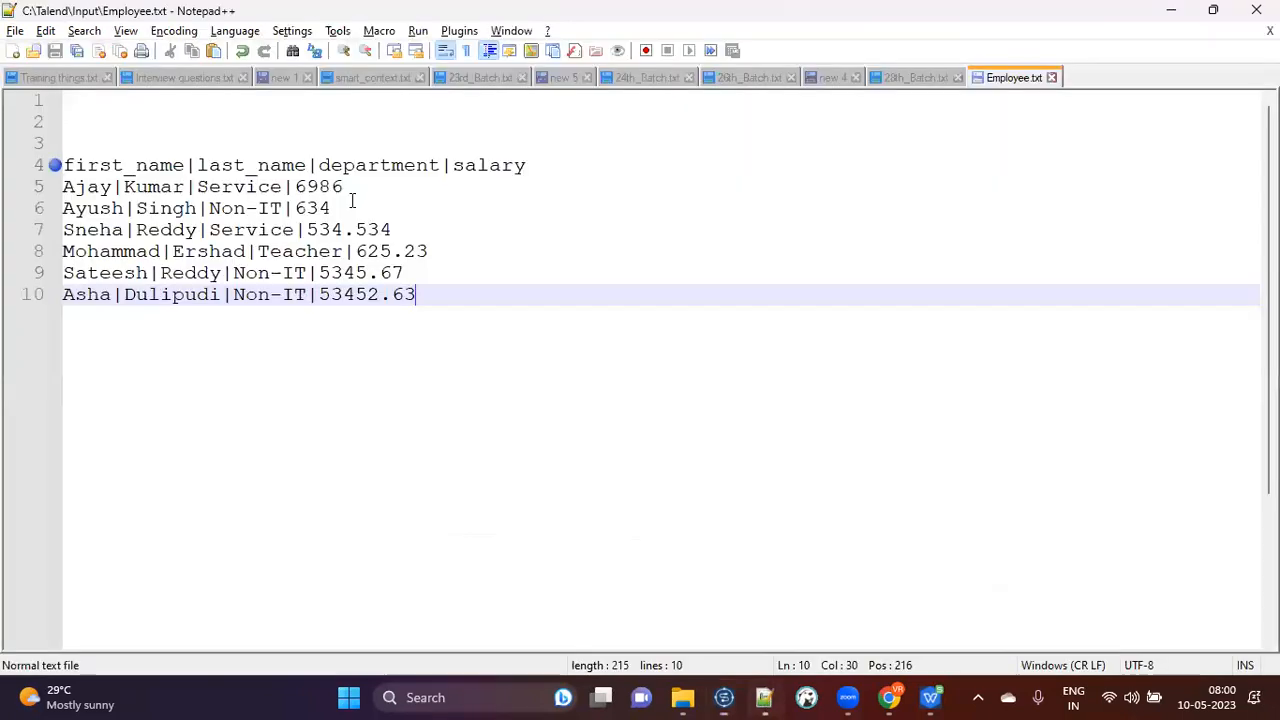
left_click_drag(440, 294, 36, 202)
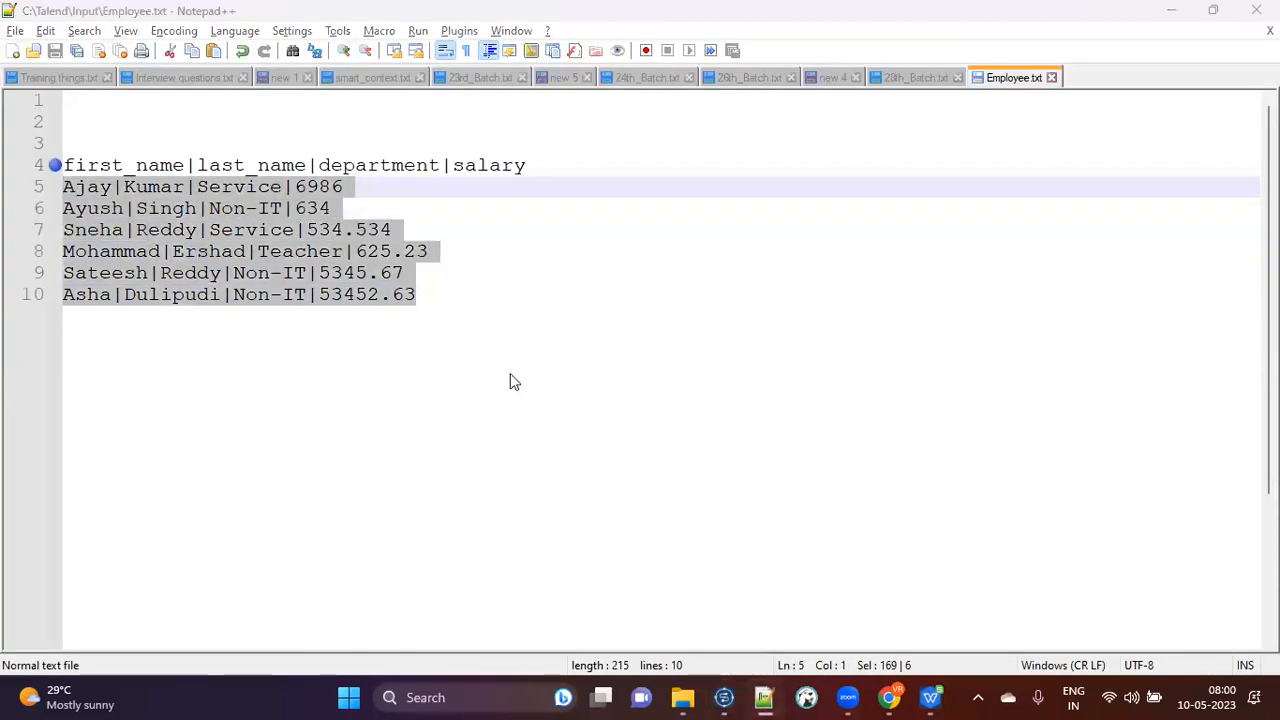
Clear the Limit value of tFileInputDelimited in Talend so that every remaining row is read.
key("alt+Tab")
left_click(738, 280)
left_click(907, 503)
left_click_drag(886, 503, 829, 504)
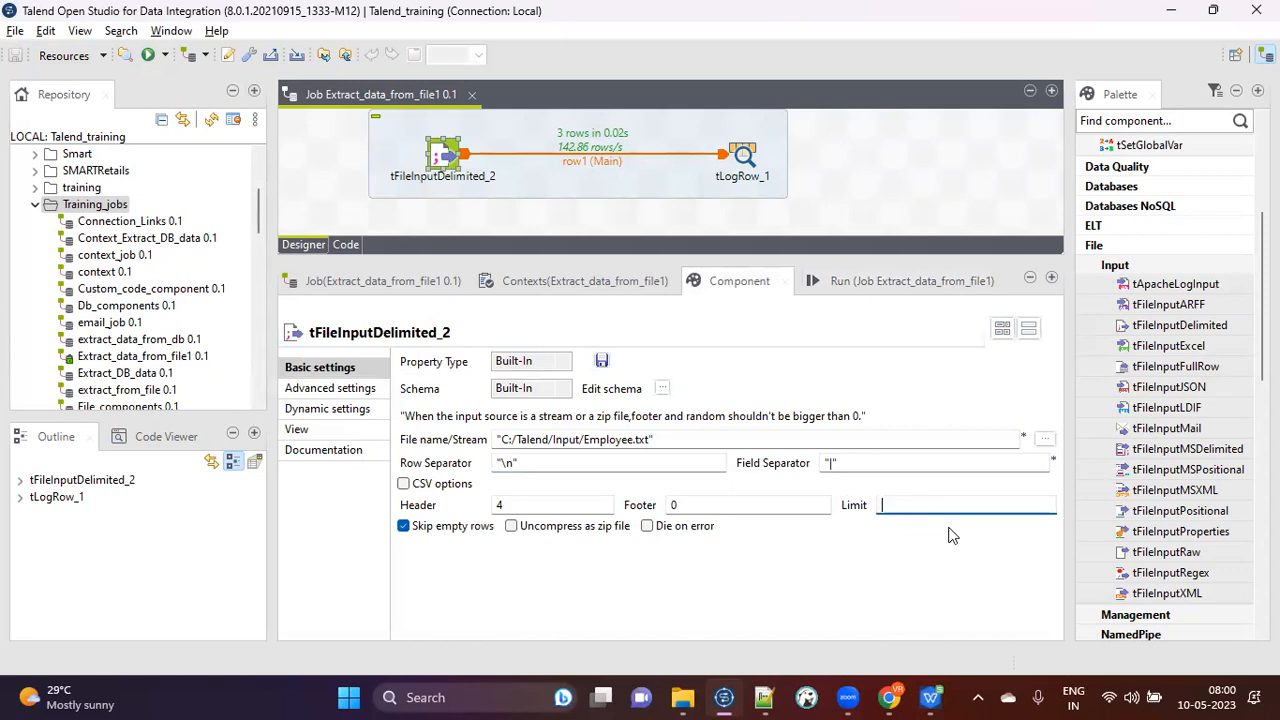
Clear the old console output, rerun the job Extract_data_from_file1, and review the printed table in an enlarged output area.
left_click(842, 293)
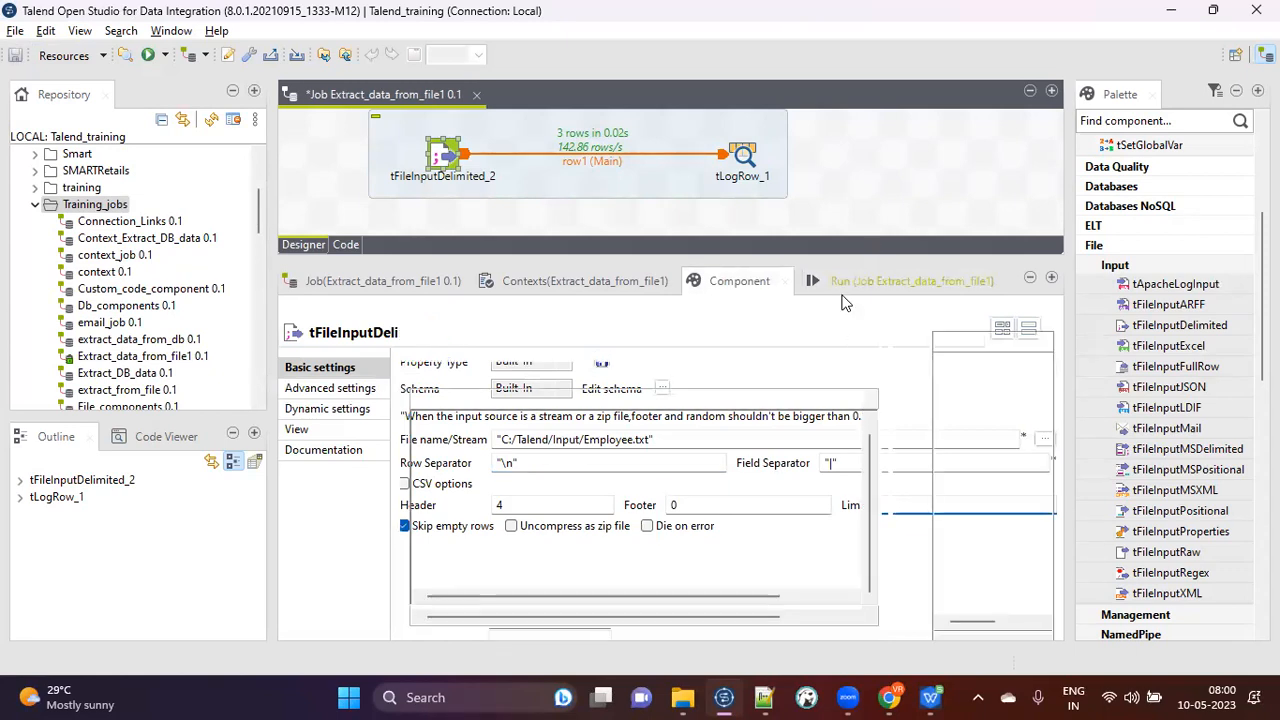
left_click(646, 377)
left_click(458, 380)
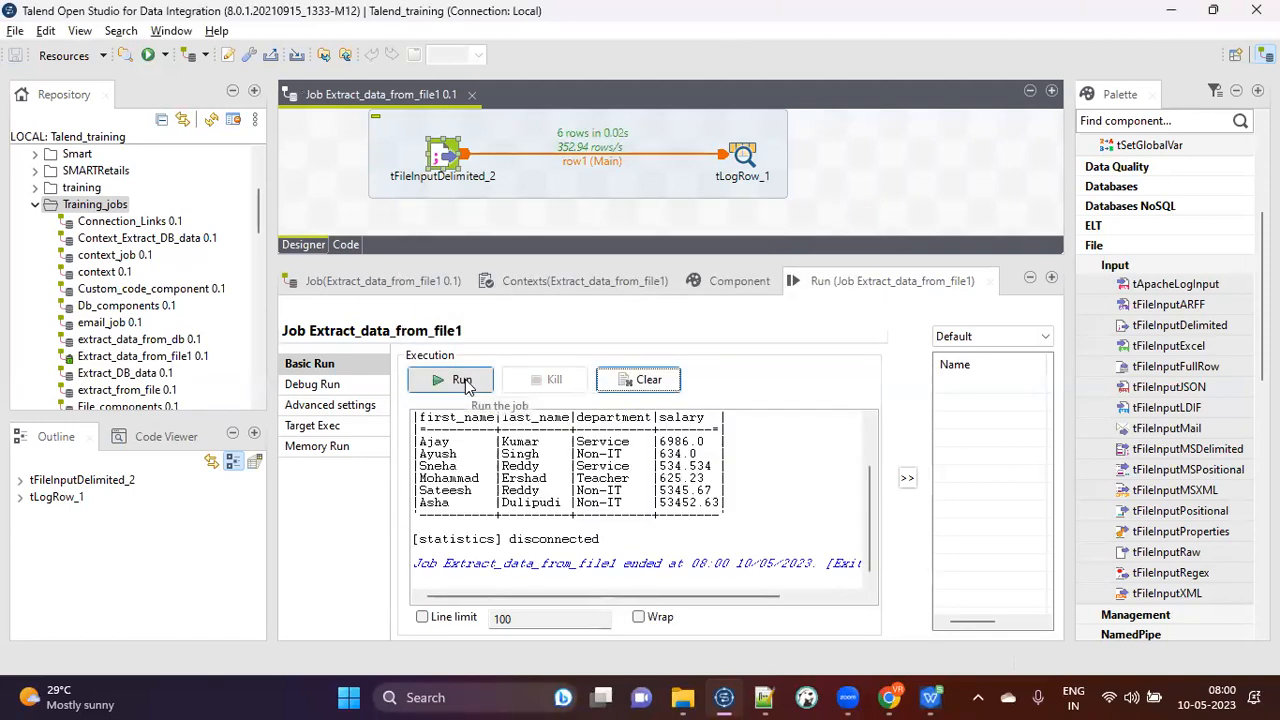
left_click_drag(744, 515, 406, 416)
left_click(636, 498)
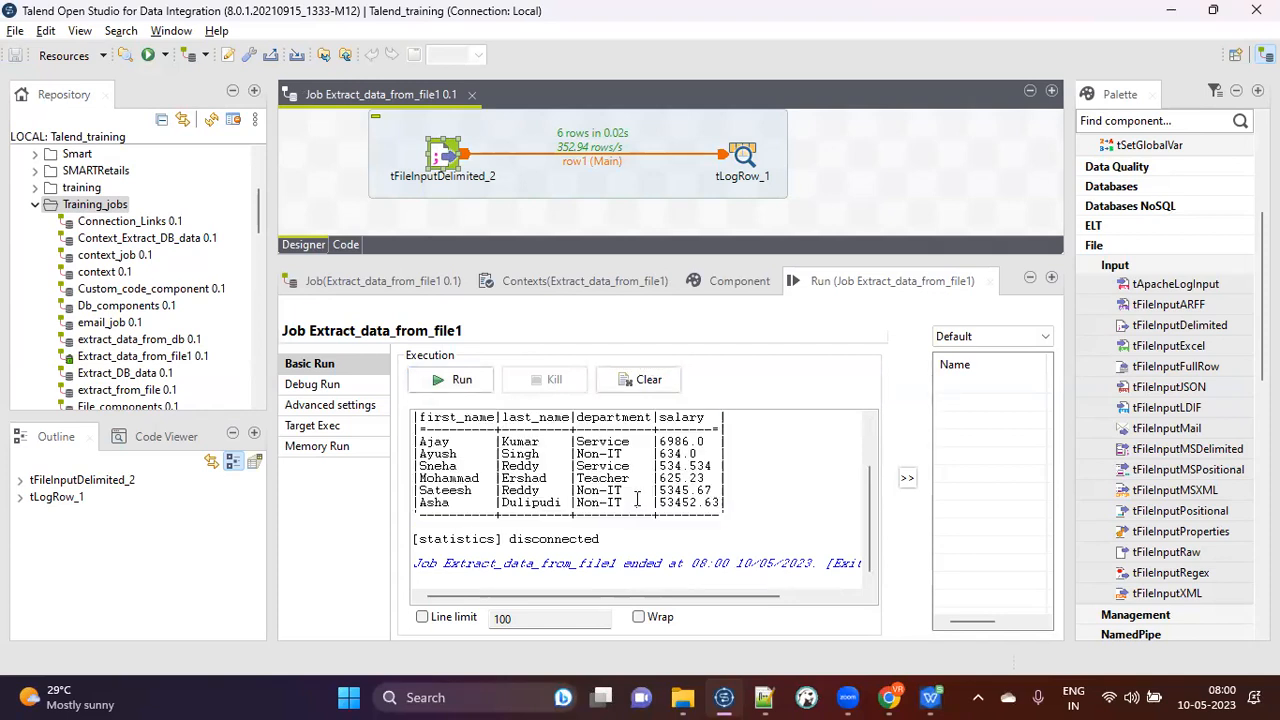
left_click_drag(717, 262, 714, 224)
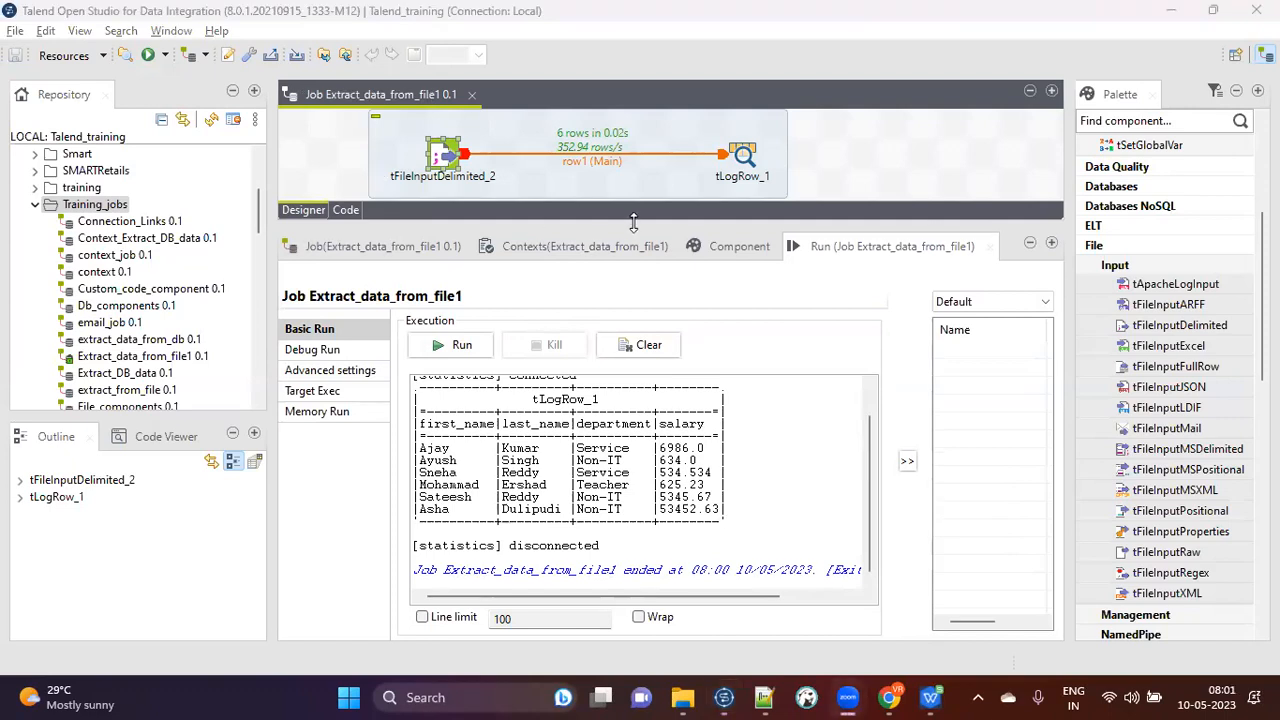
Bookmark lines 6, 7 and 8 of Employee.txt in Notepad++ and remove the bookmark from line 4.
left_click(733, 250)
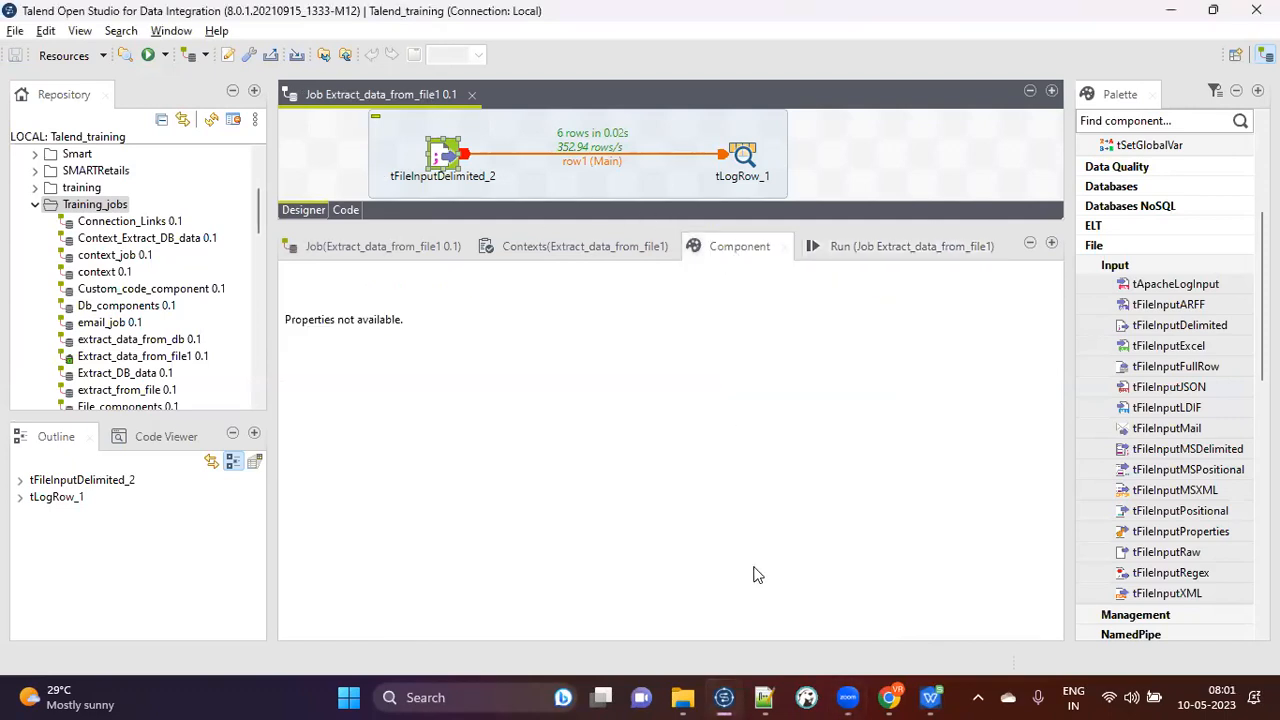
left_click(763, 697)
left_click(452, 254)
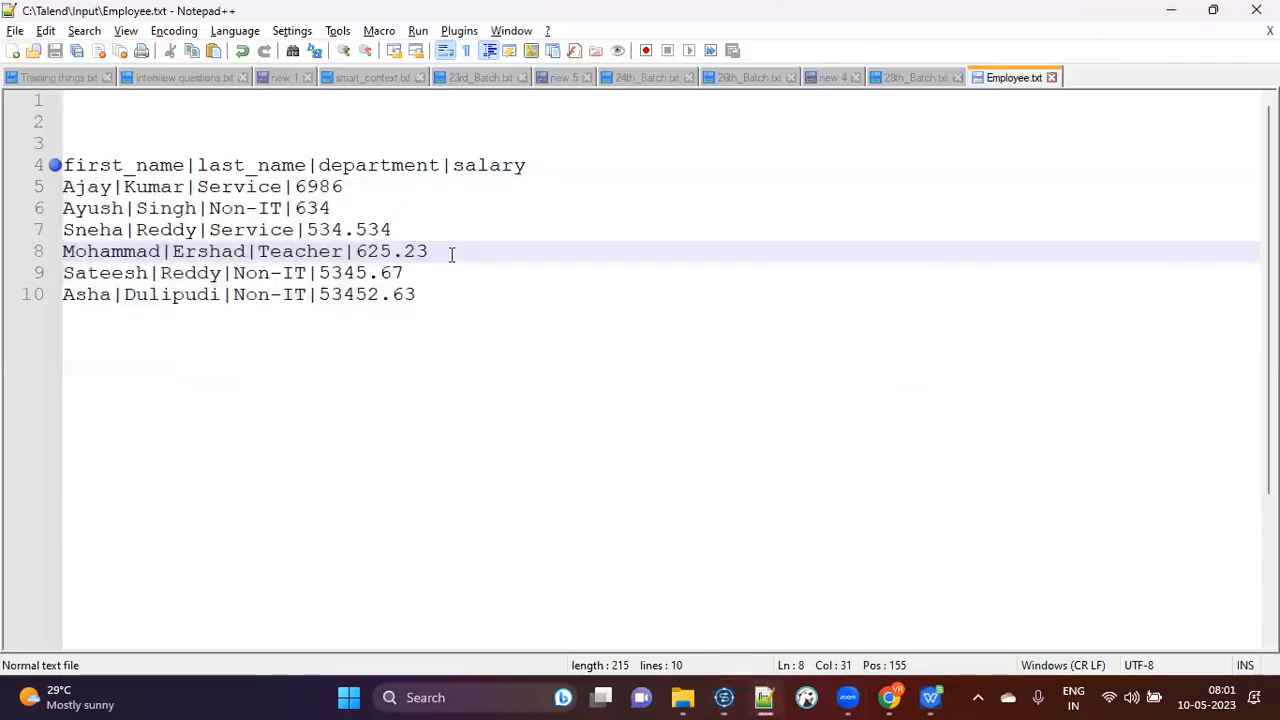
left_click_drag(428, 251, 42, 209)
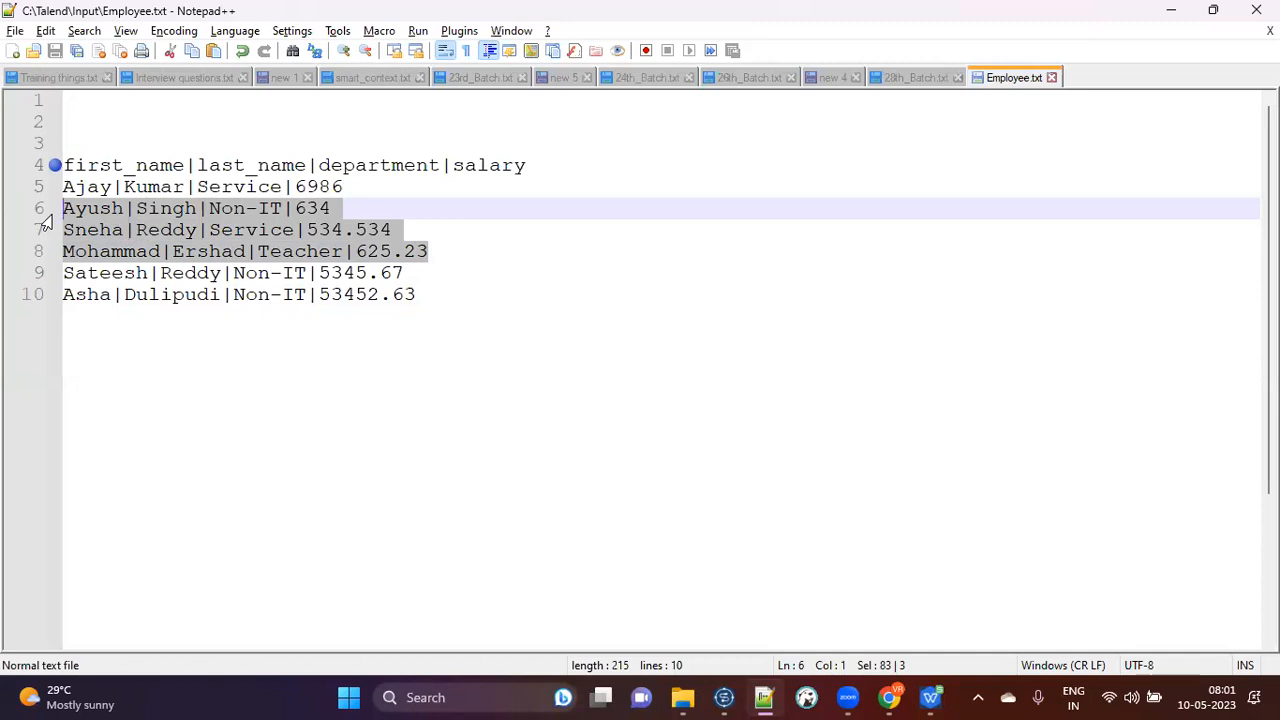
left_click(53, 208)
left_click(53, 229)
left_click(53, 251)
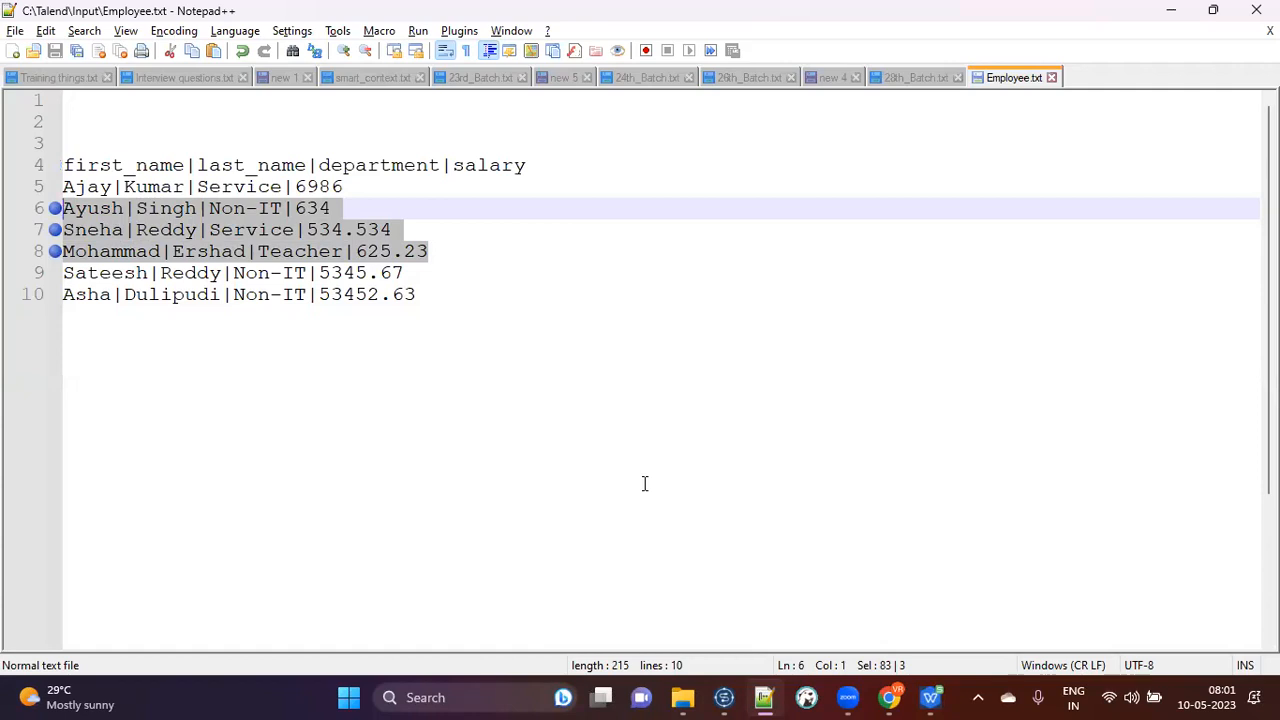
Compare tFileInputDelimited's Header, Footer and Limit settings with the bookmarked lines in Employee.txt.
left_click(726, 698)
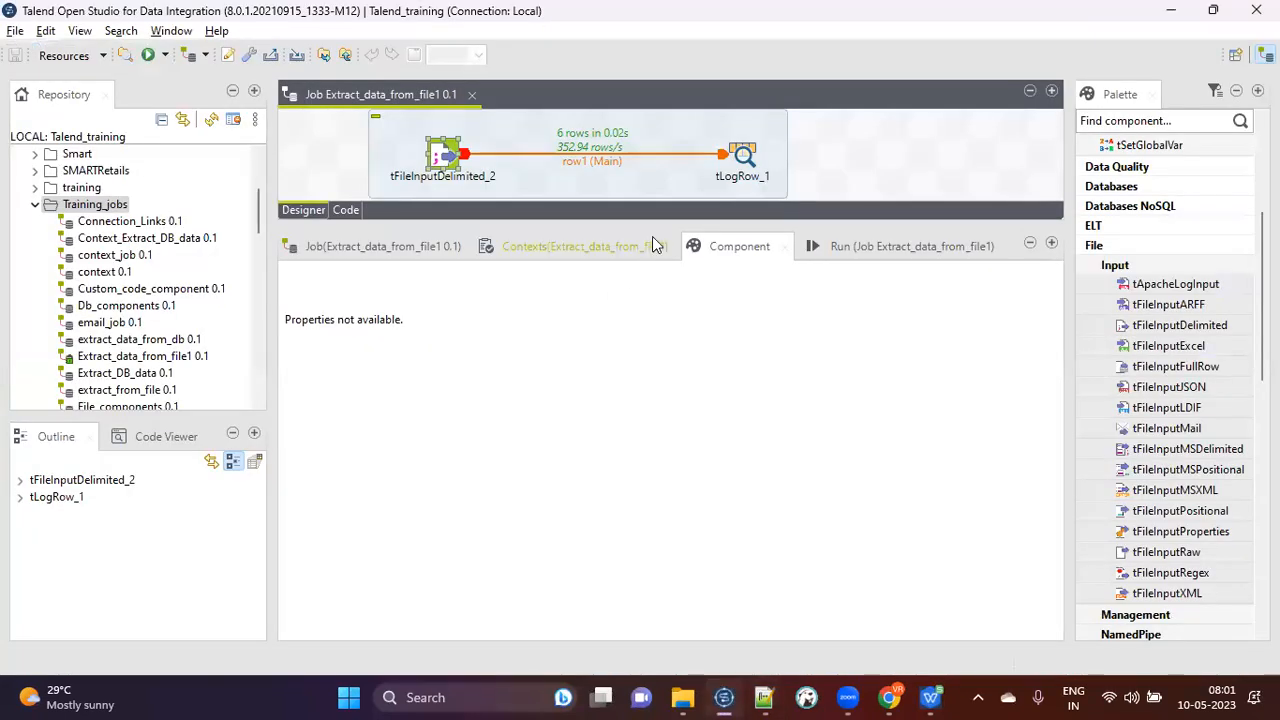
left_click(445, 158)
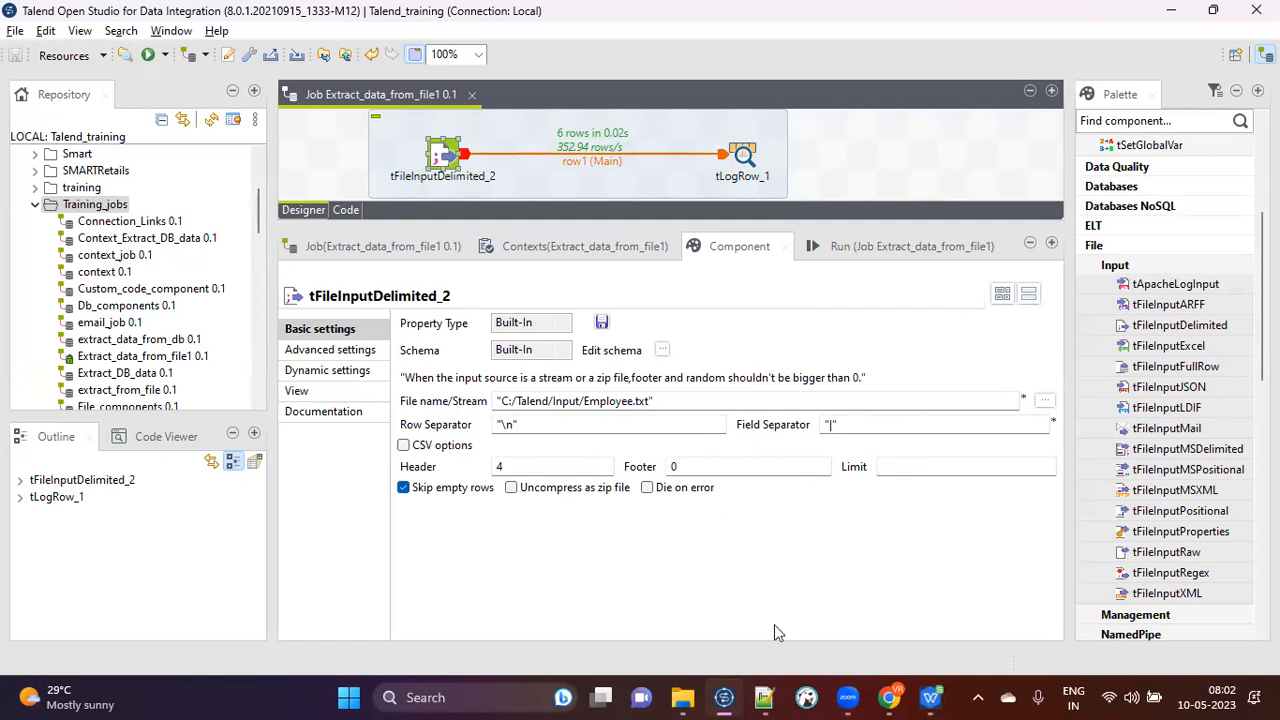
left_click(766, 697)
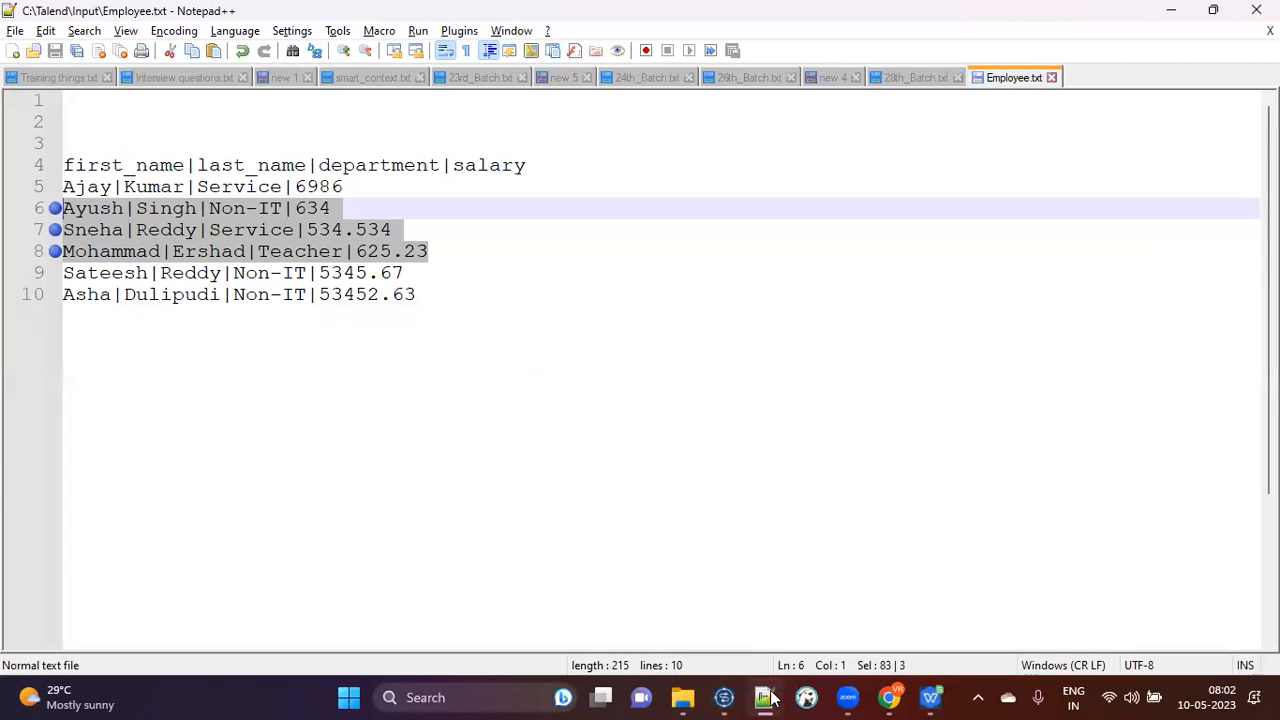
left_click(766, 697)
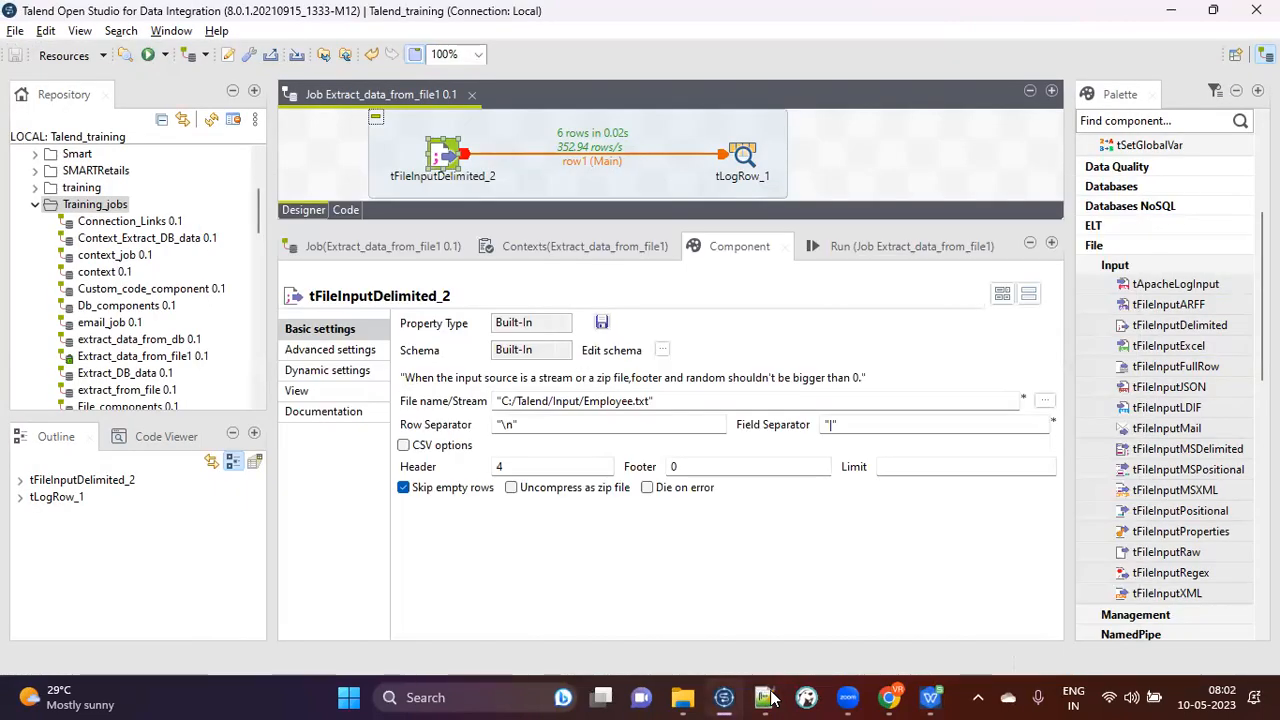
left_click(766, 697)
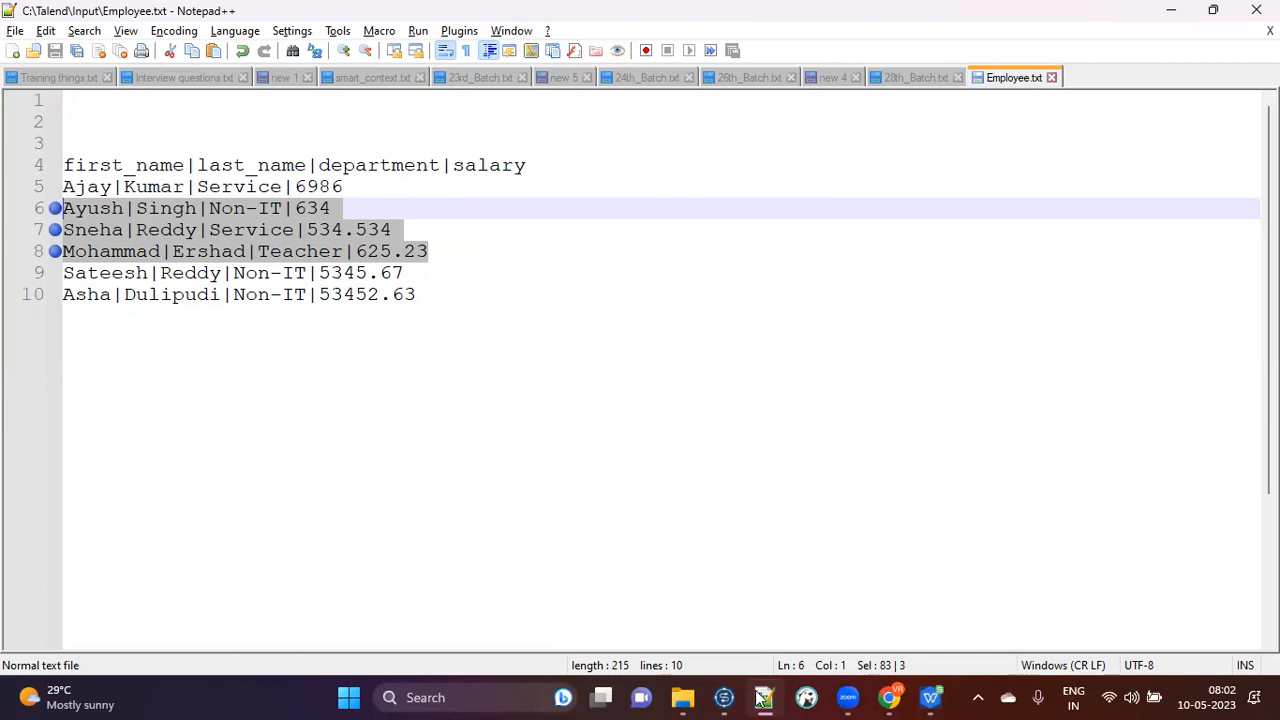
Recheck the column-name line and first records in Employee.txt, and set tFileInputDelimited's Header to 5.
left_click(724, 697)
left_click(527, 466)
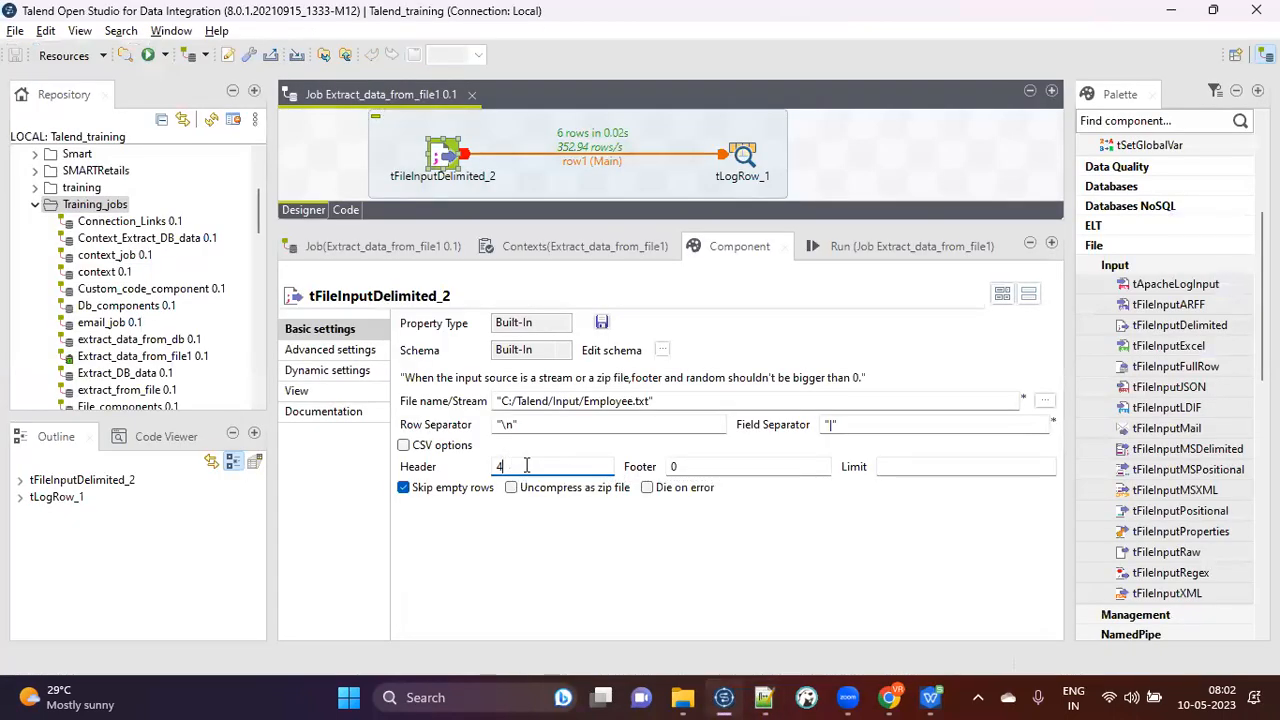
left_click(767, 695)
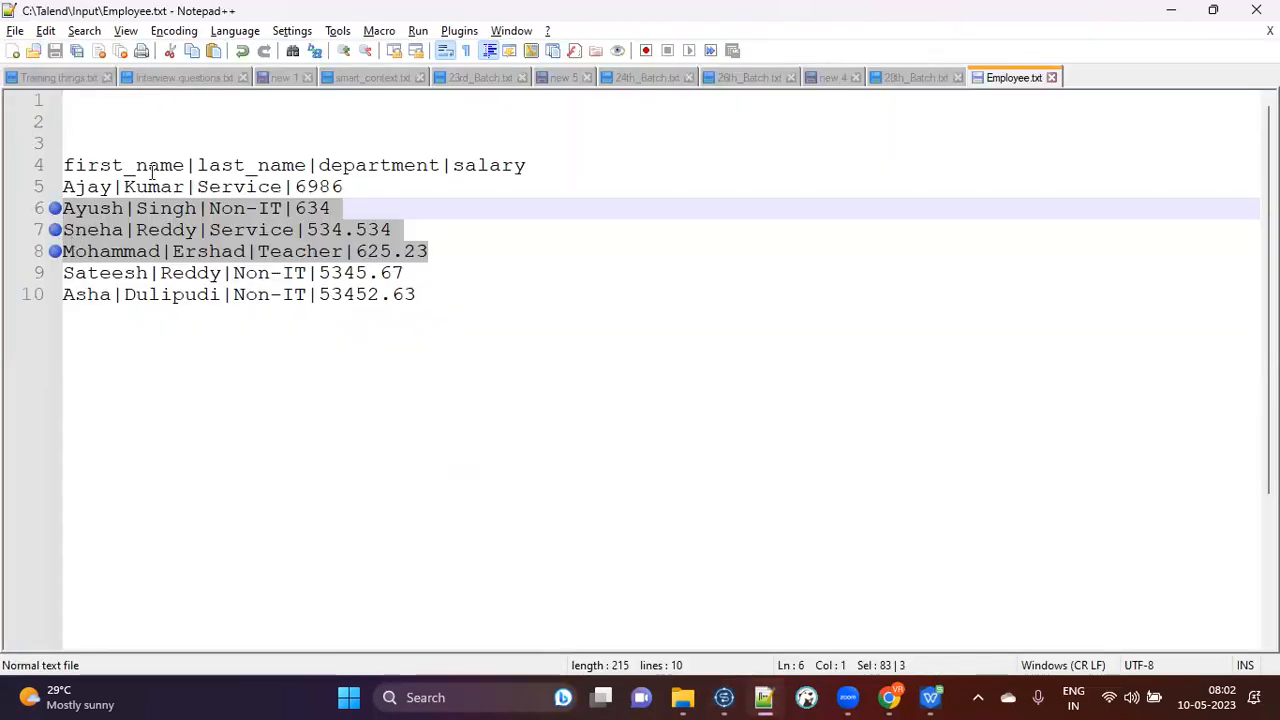
left_click_drag(557, 163, 50, 170)
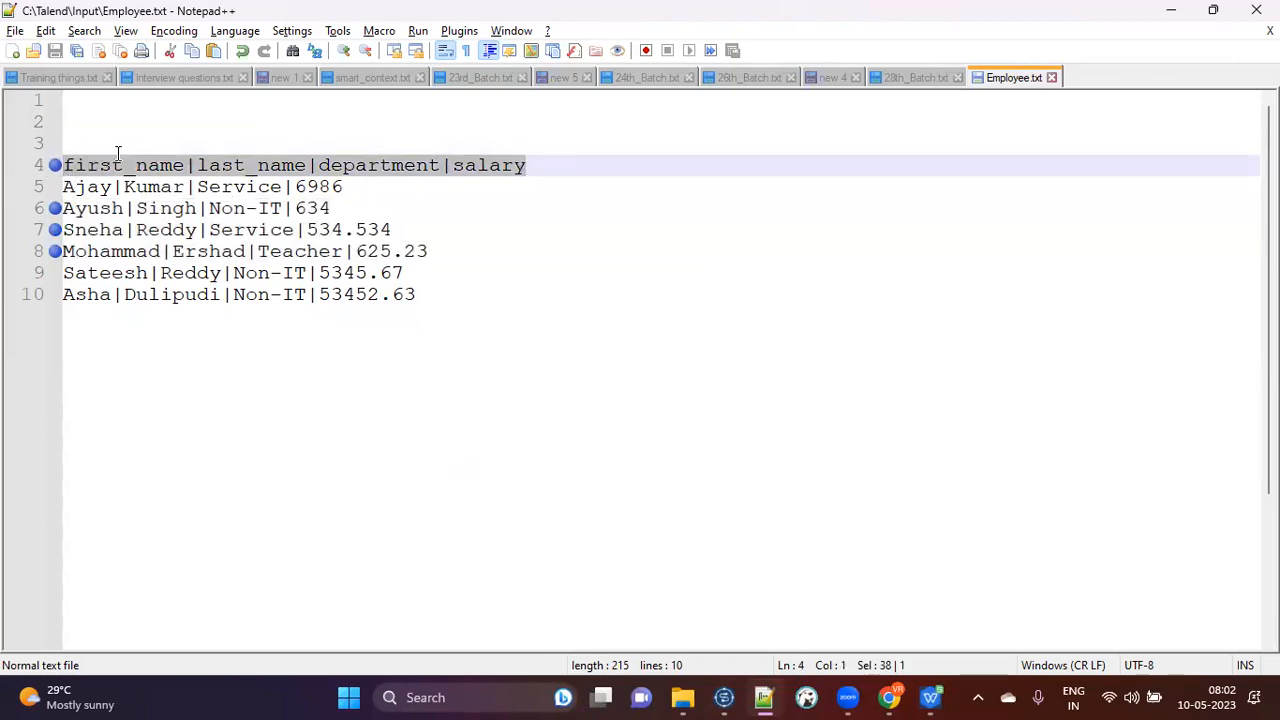
left_click(54, 166)
left_click_drag(64, 208, 392, 230)
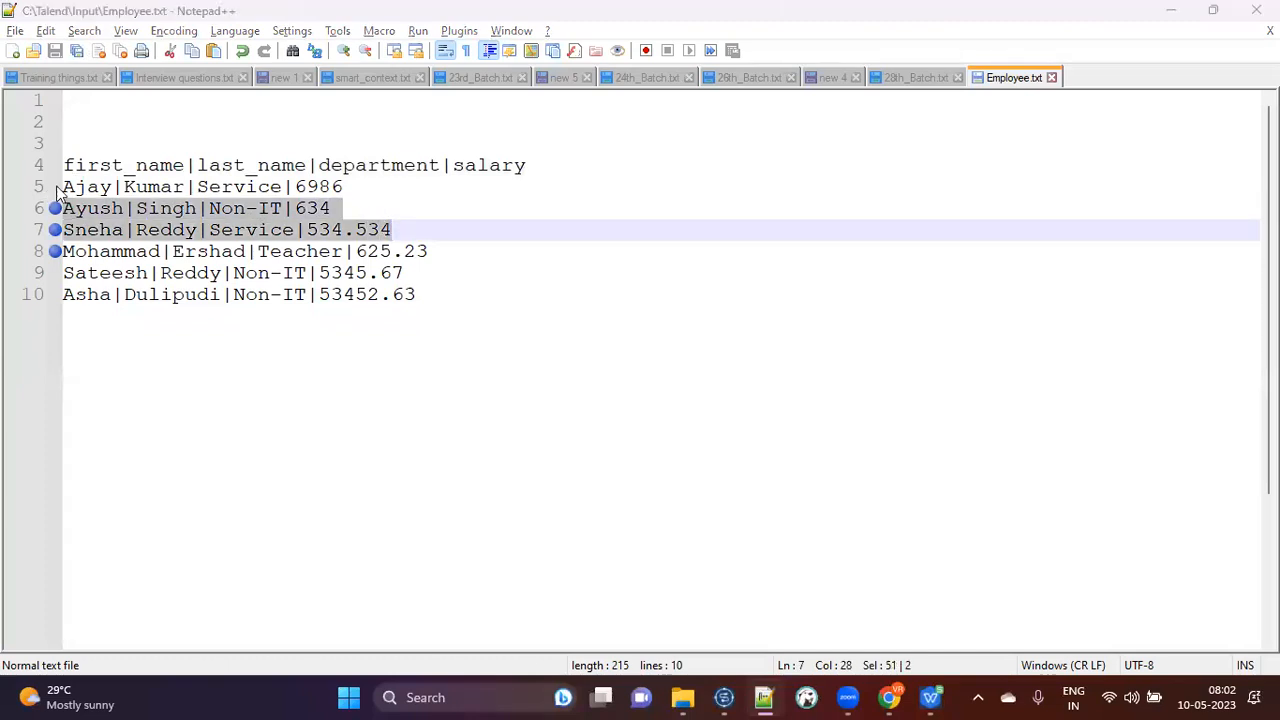
key("alt+Tab")
type("5")
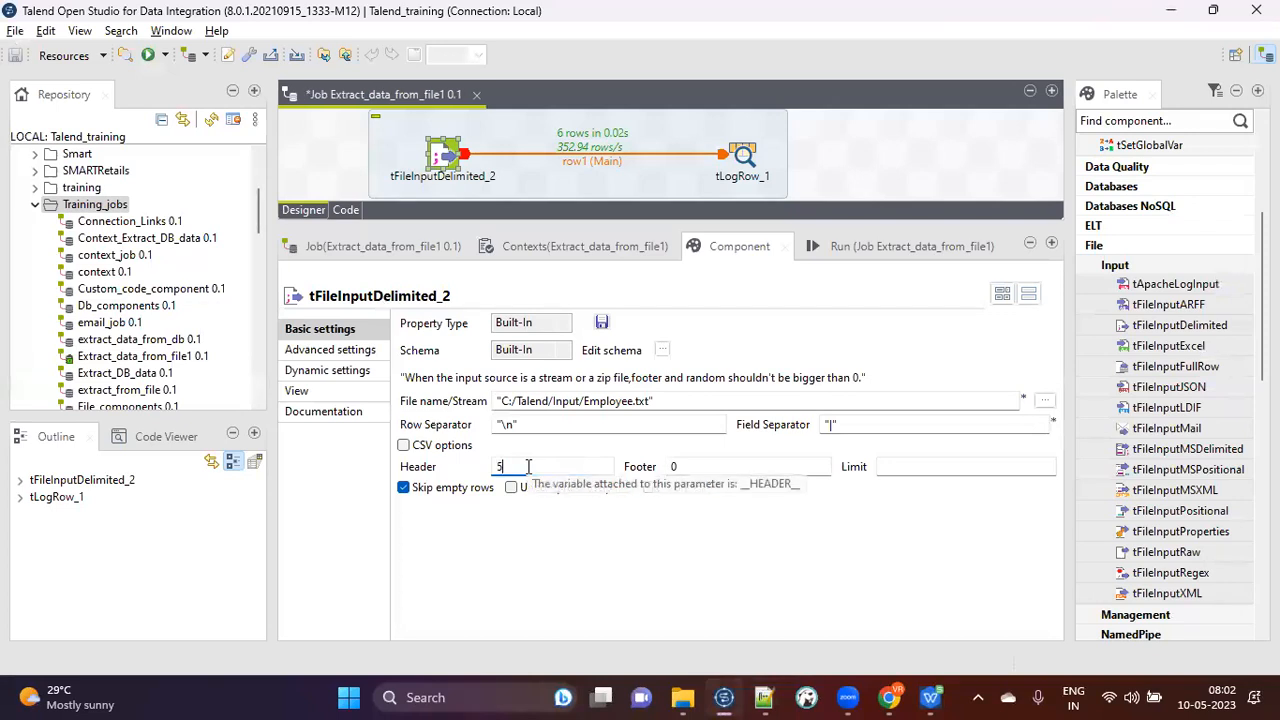
Recheck bookmarked lines 6 to 8 of Employee.txt in Notepad++, and set tFileInputDelimited's Limit to 3 in Talend.
key("alt+Tab")
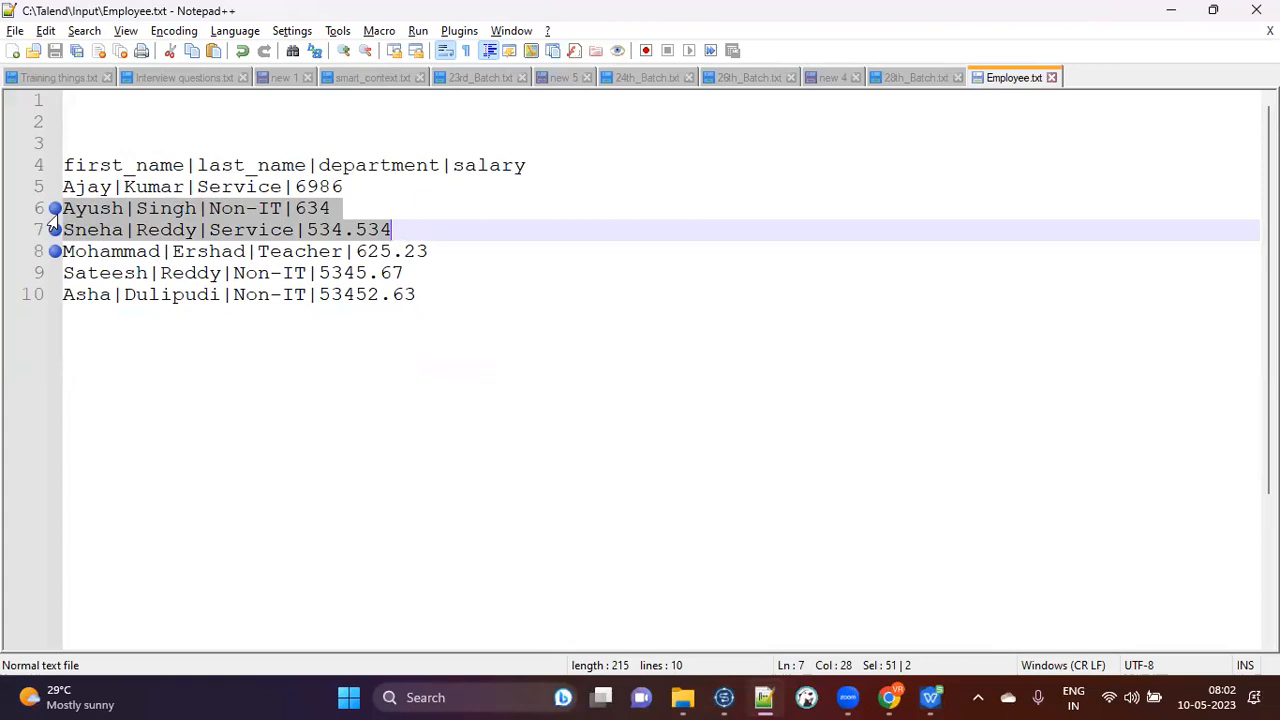
left_click(90, 210)
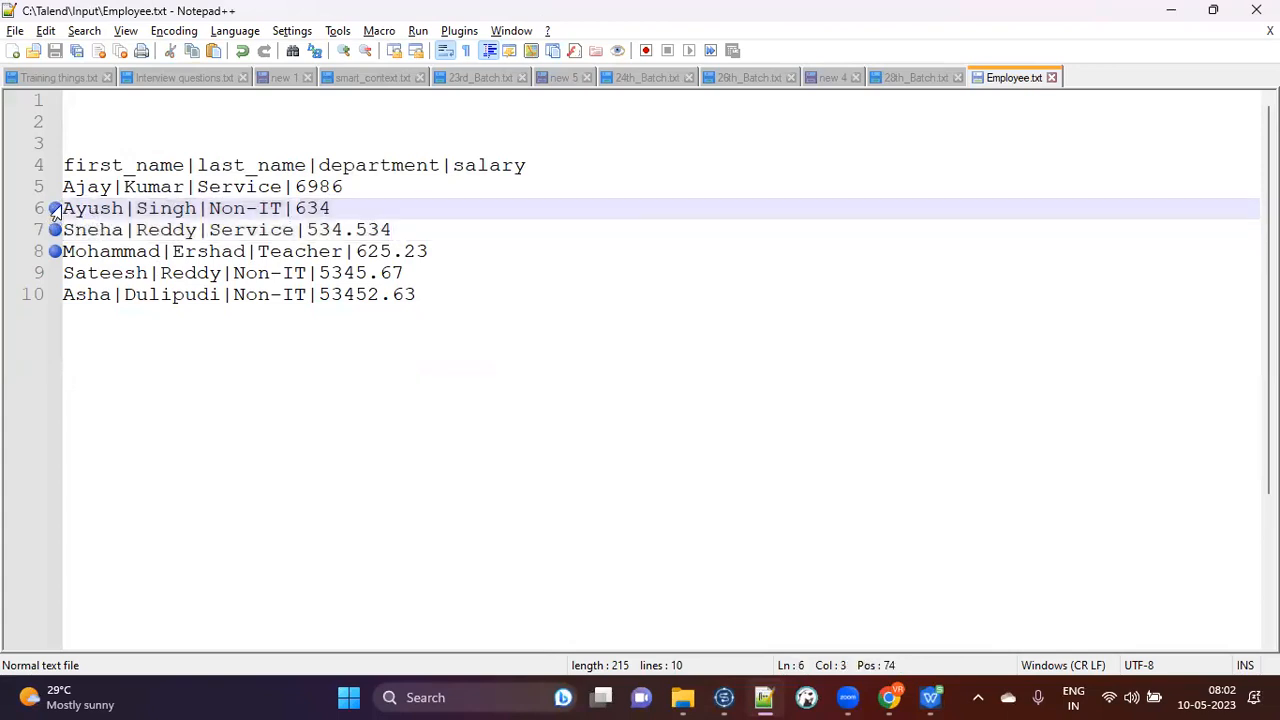
left_click_drag(62, 208, 449, 249)
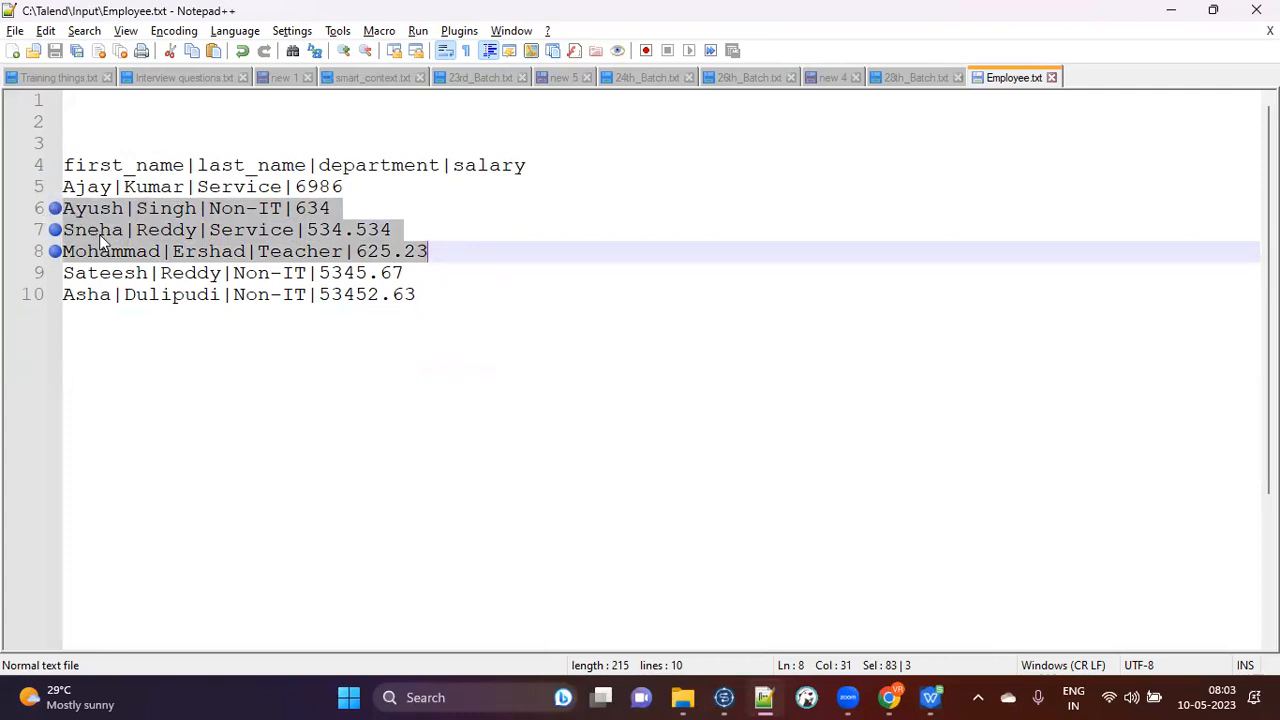
key("alt+Tab")
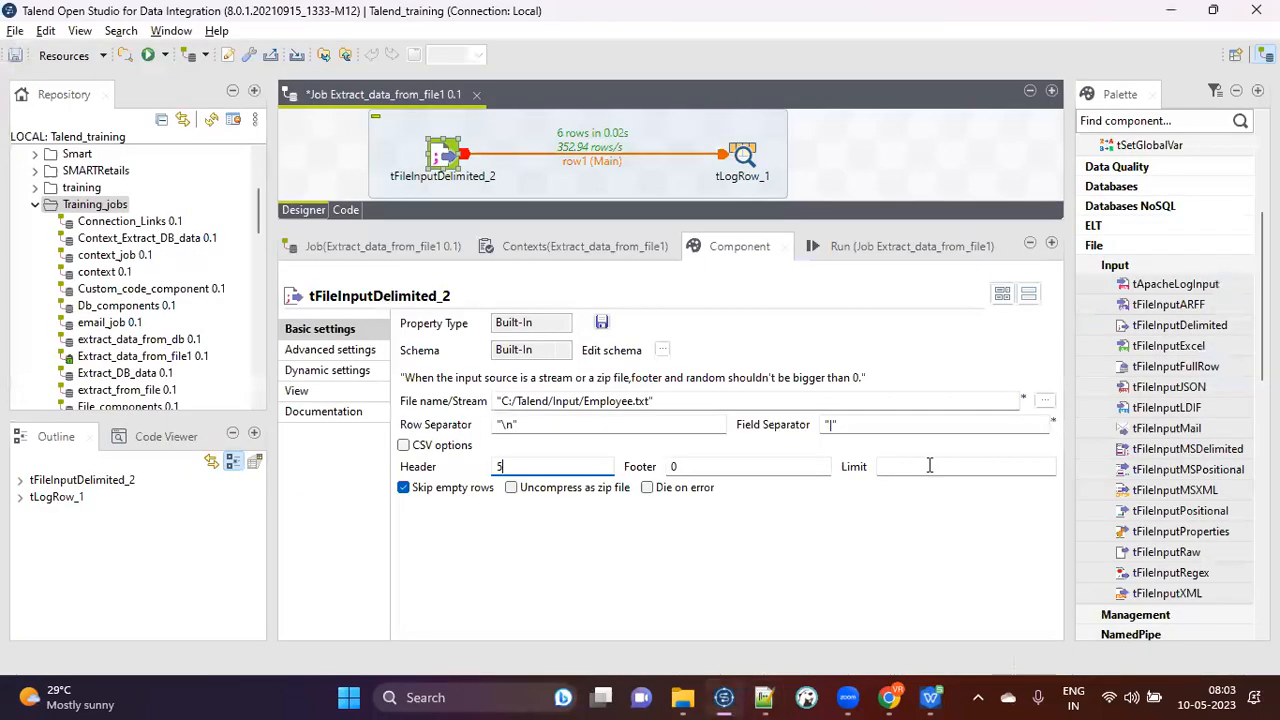
left_click(903, 465)
type("3")
Clear the console, rerun Extract_data_from_file1, and compare the printed table with the bookmarked lines in Employee.txt.
left_click(868, 246)
left_click(610, 345)
left_click(455, 345)
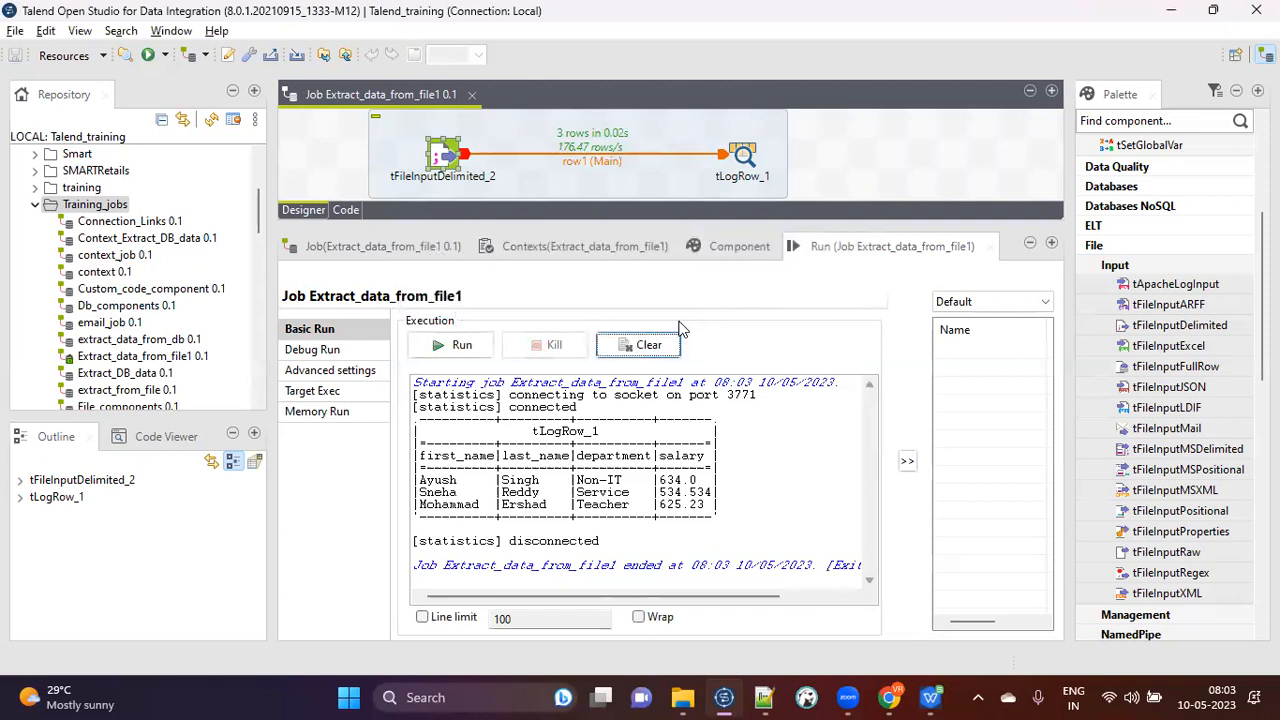
key("alt+Tab")
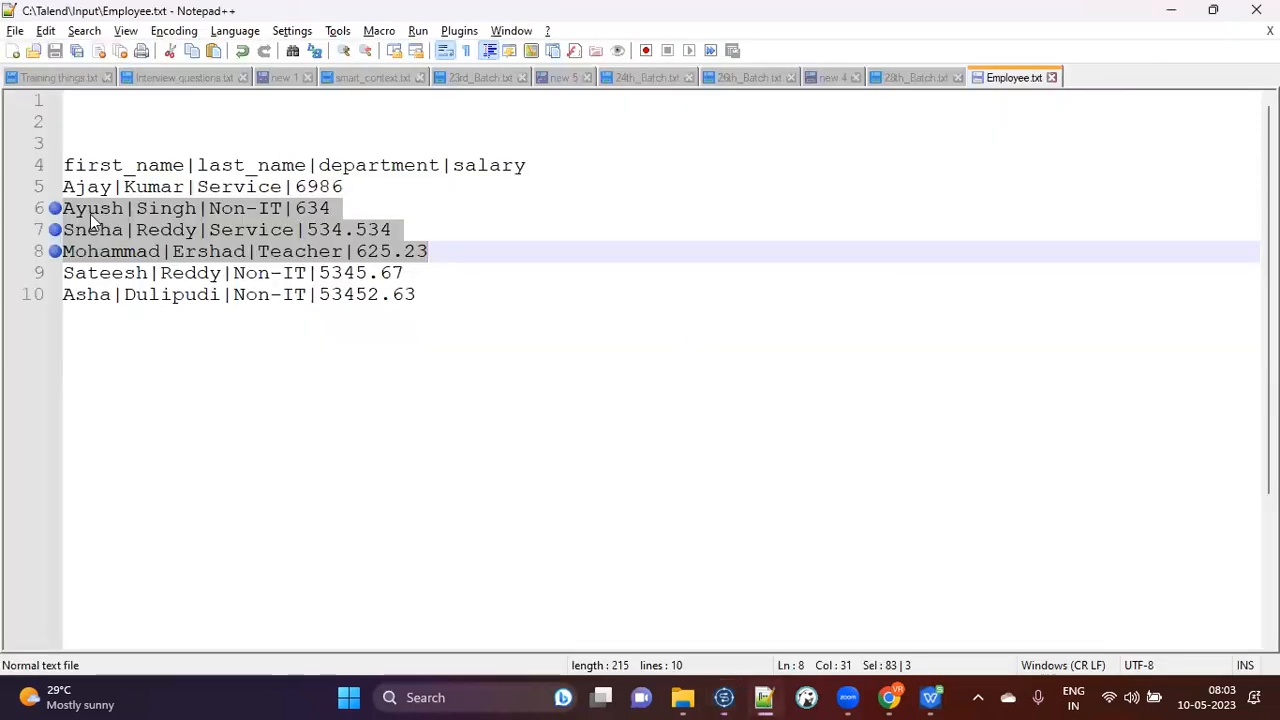
key("alt+Tab")
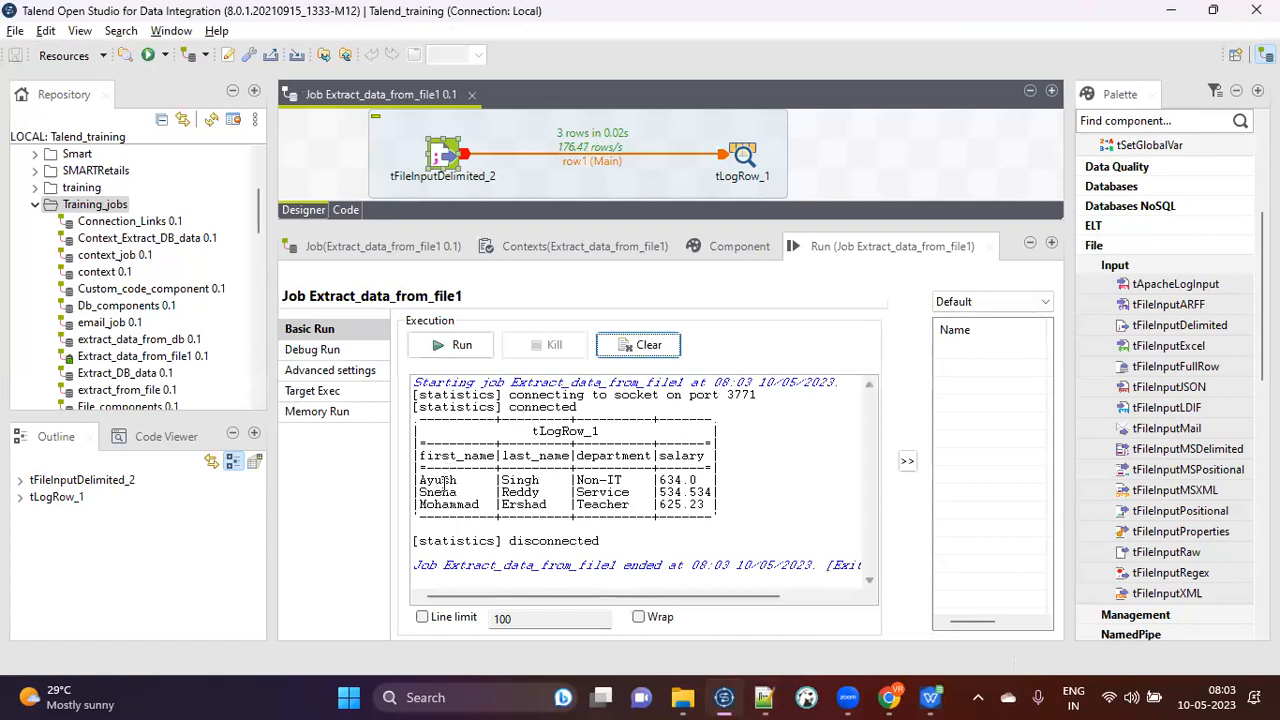
left_click(416, 424)
left_click_drag(416, 424, 747, 527)
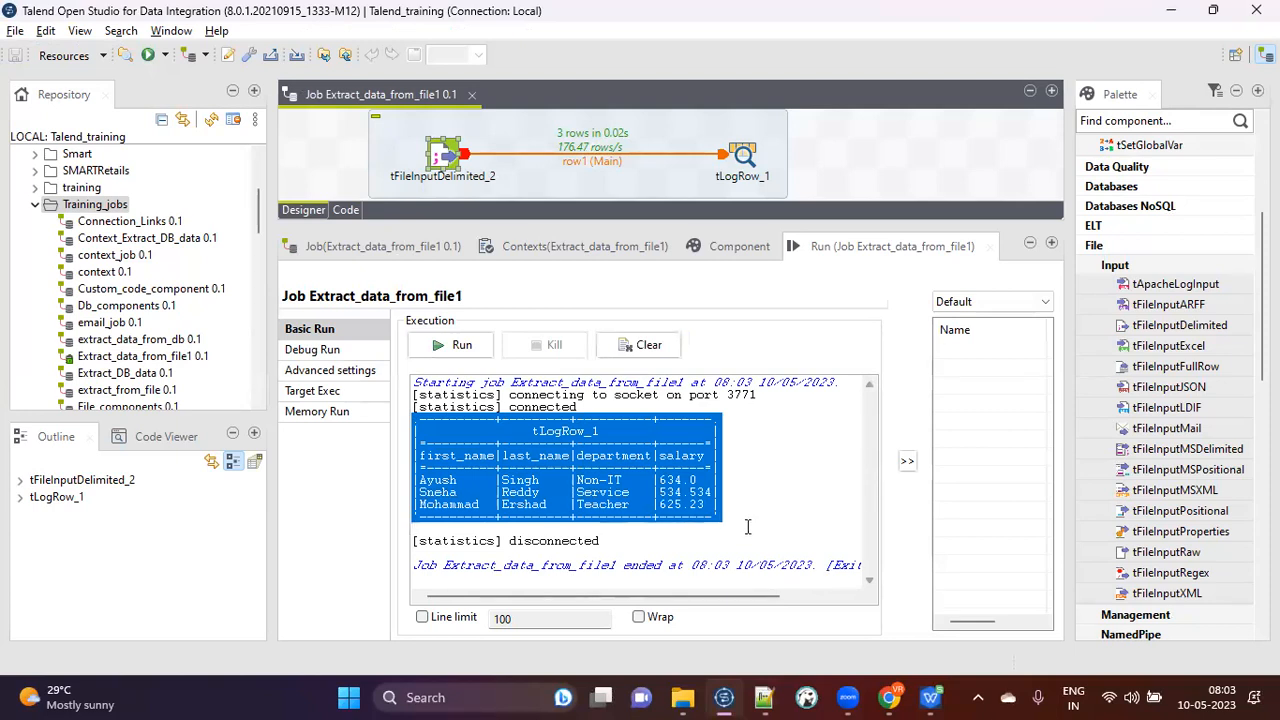
Examine tFileInputDelimited's Header and Limit settings against the skipped, bookmarked and remaining lines of Employee.txt.
left_click(733, 255)
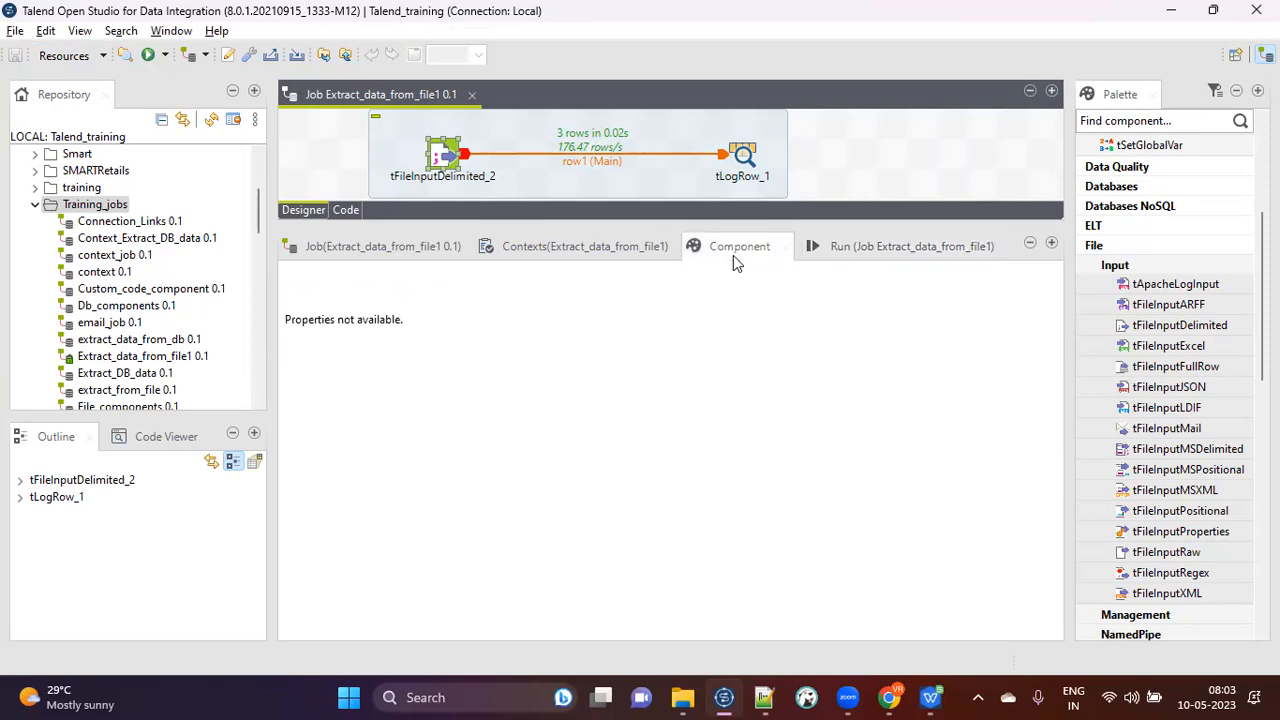
left_click(446, 157)
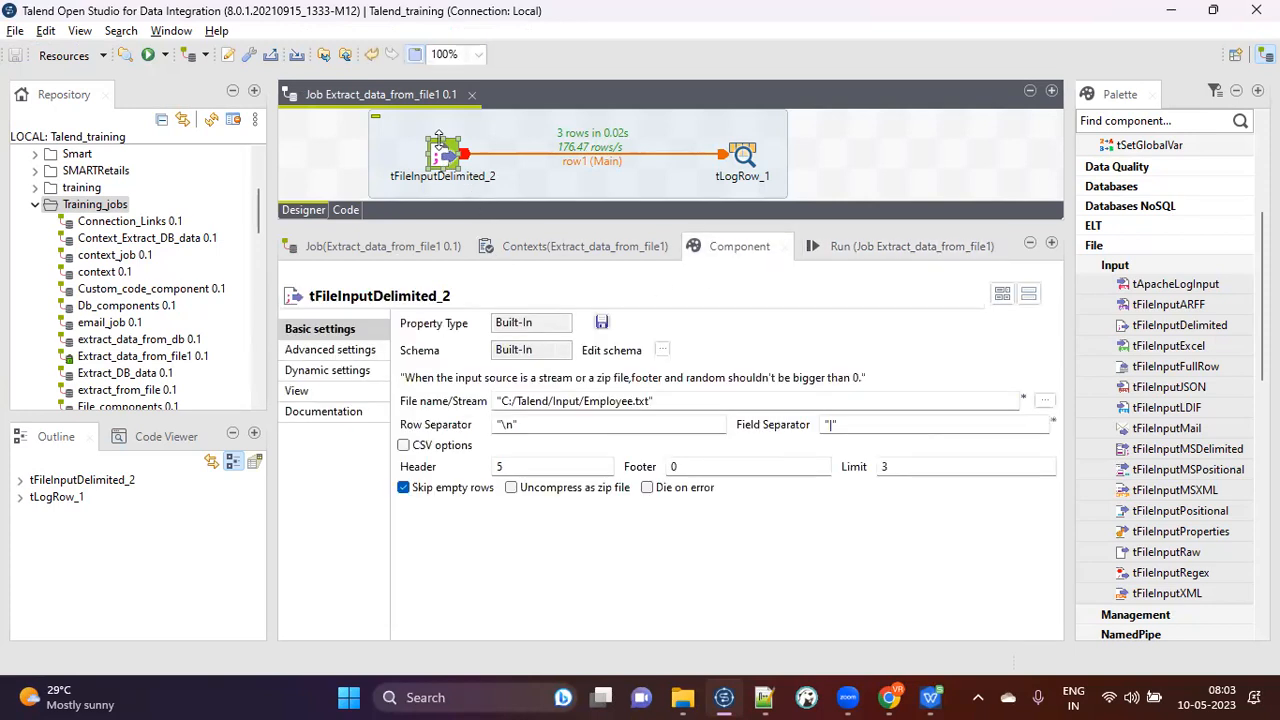
left_click(766, 698)
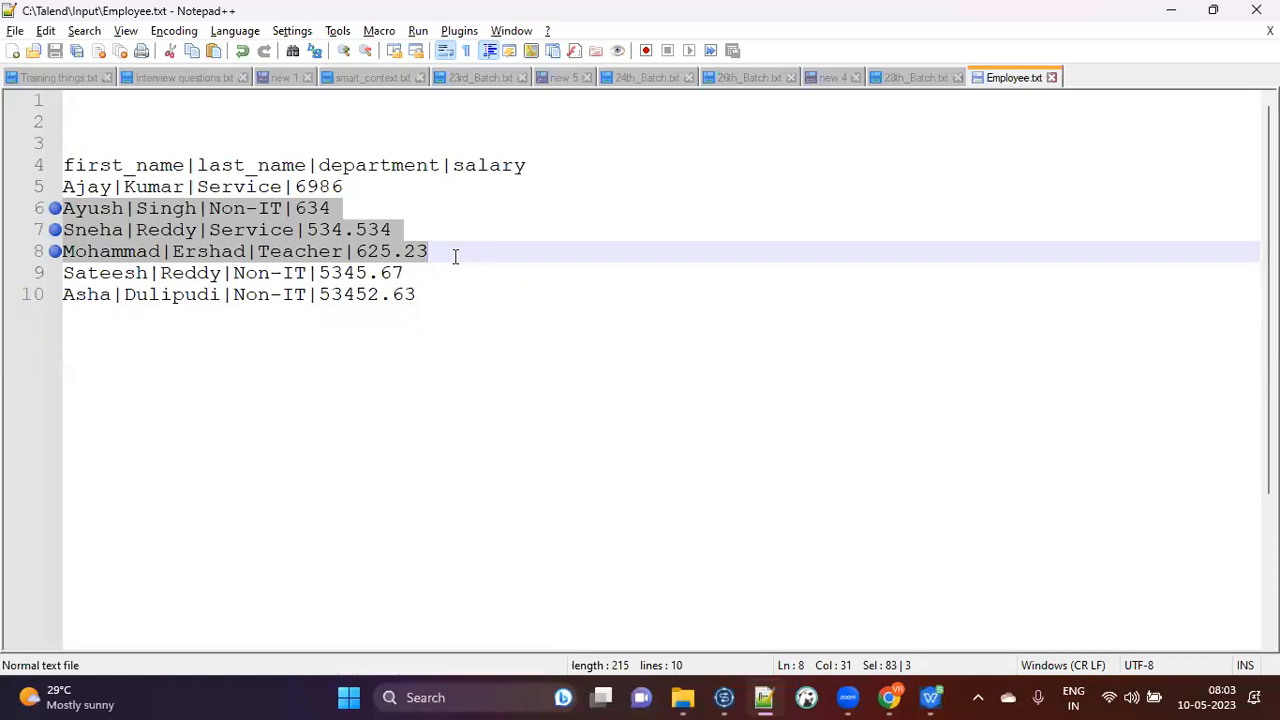
key("alt+Tab")
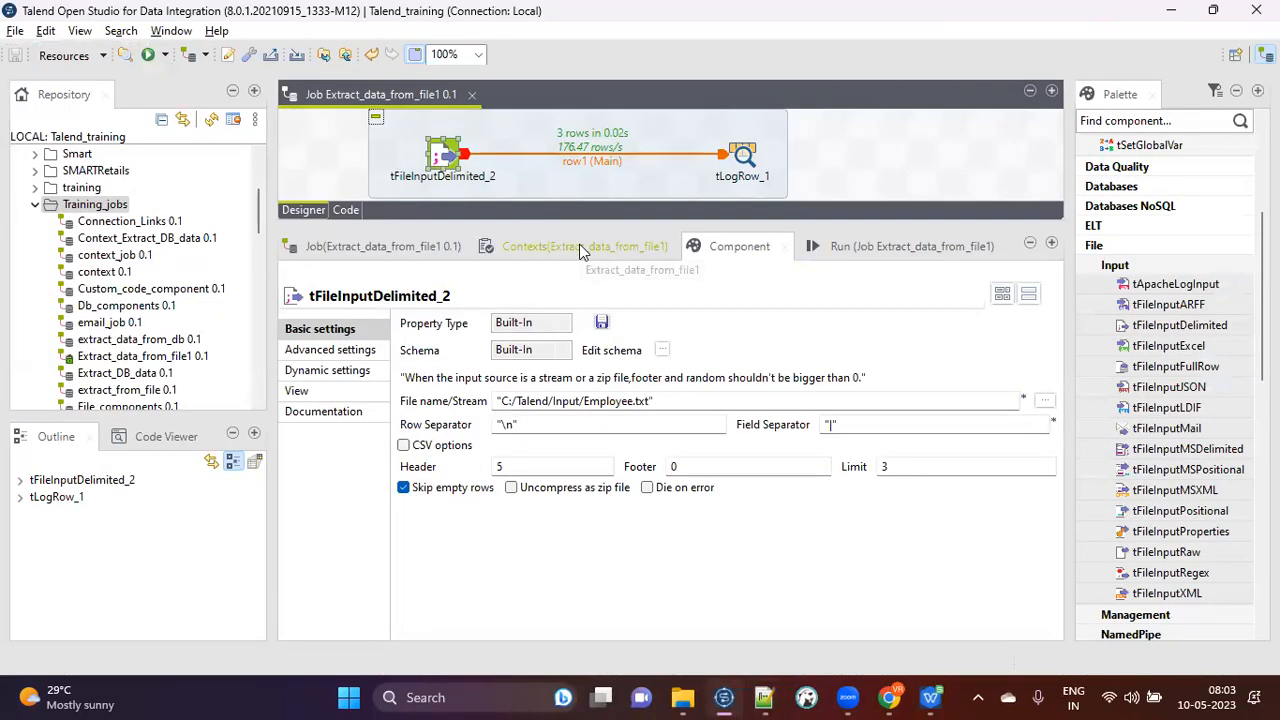
left_click(769, 697)
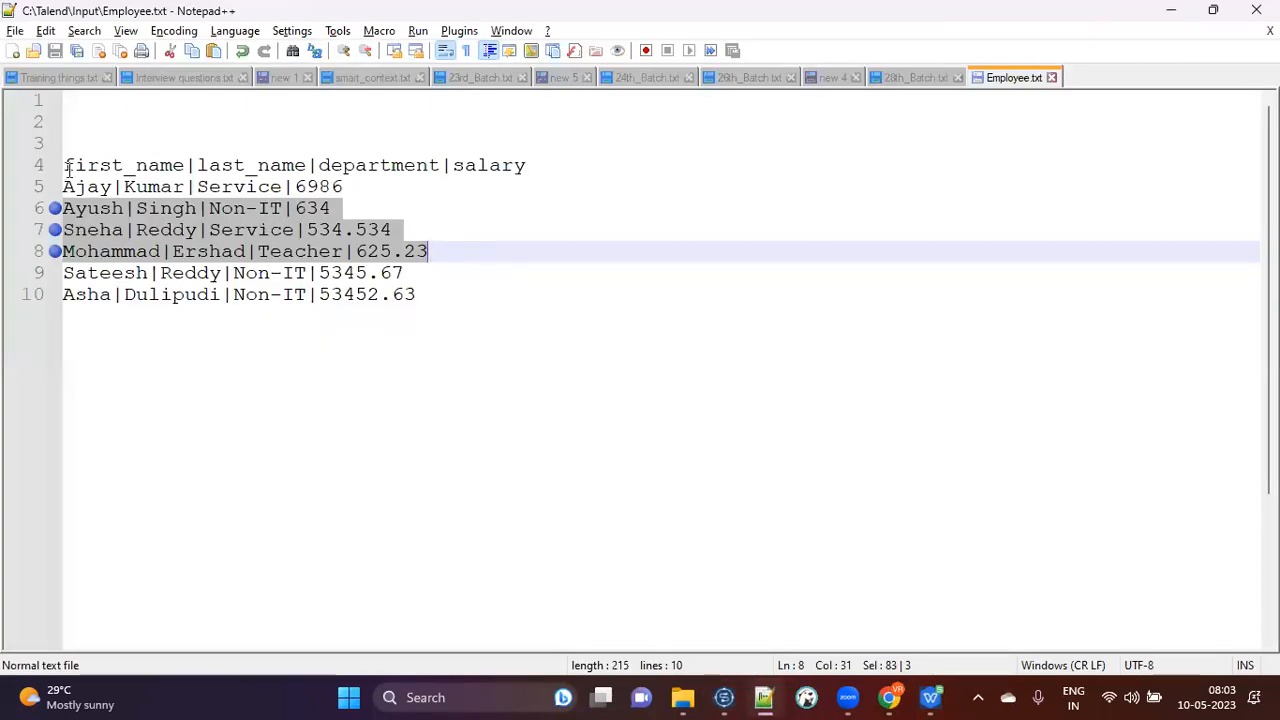
left_click_drag(428, 272, 36, 218)
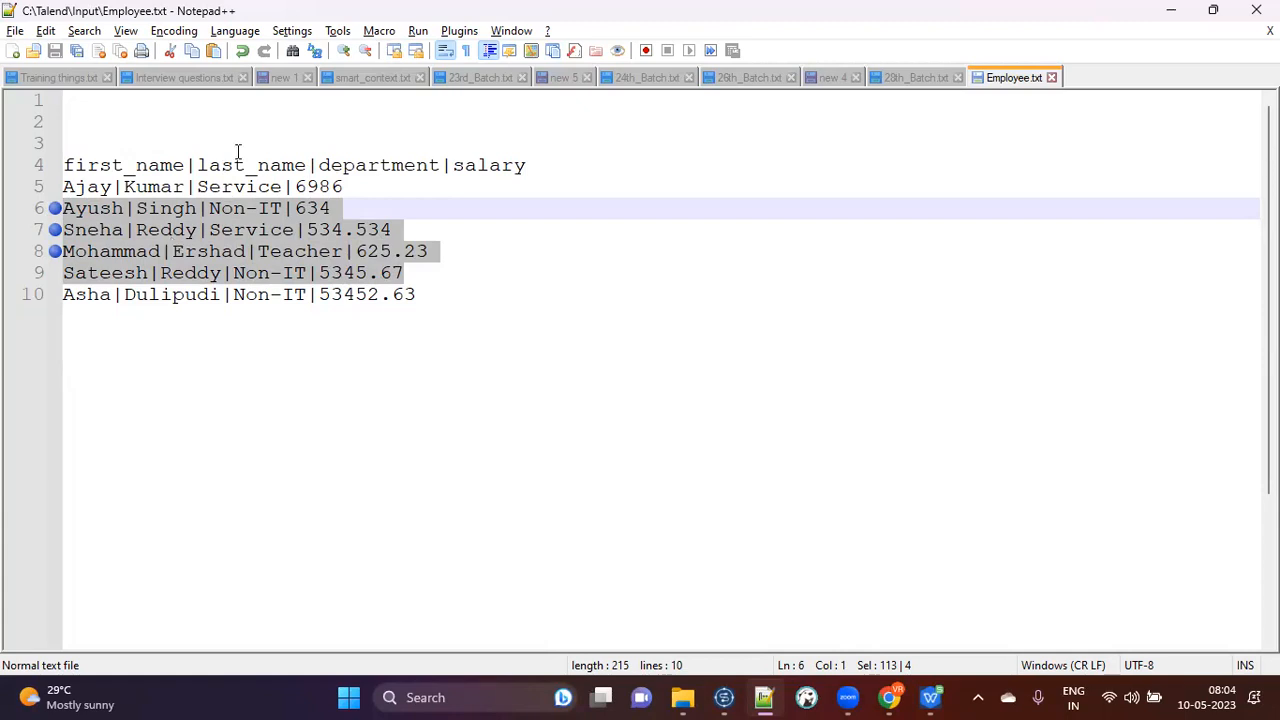
left_click(438, 276)
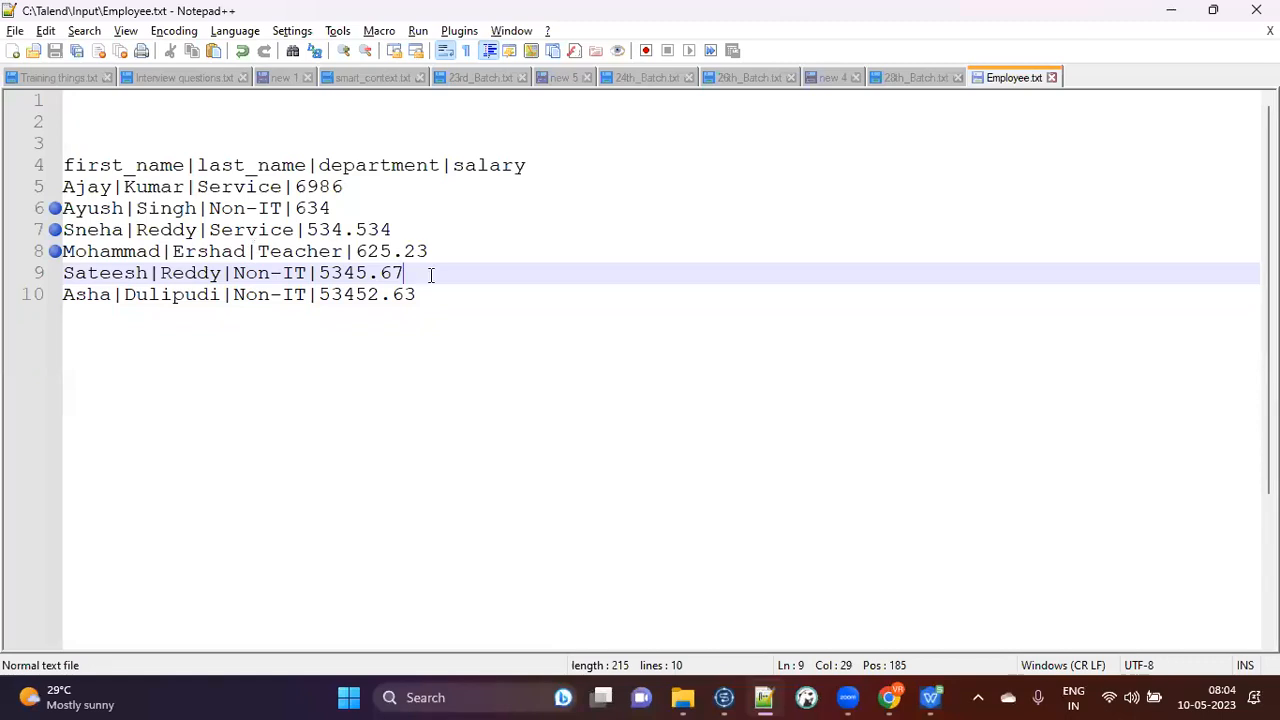
left_click(452, 297)
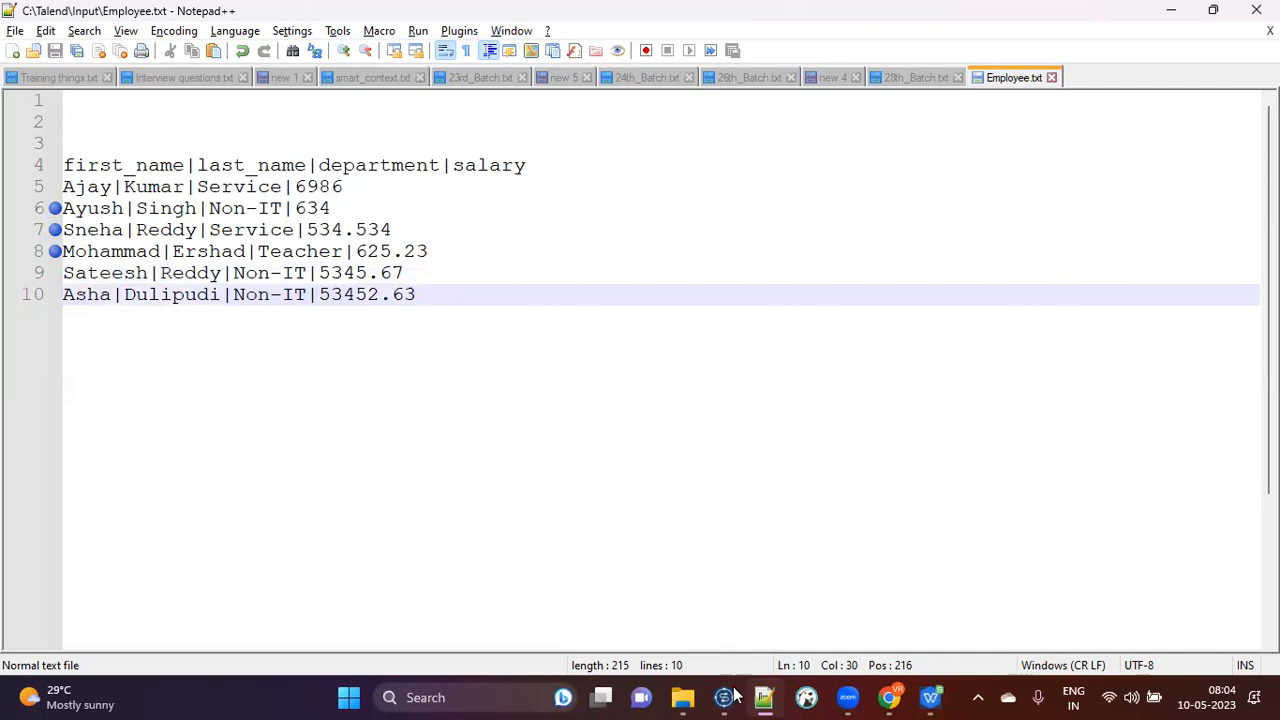
mouse_move(724, 697)
left_click(687, 541)
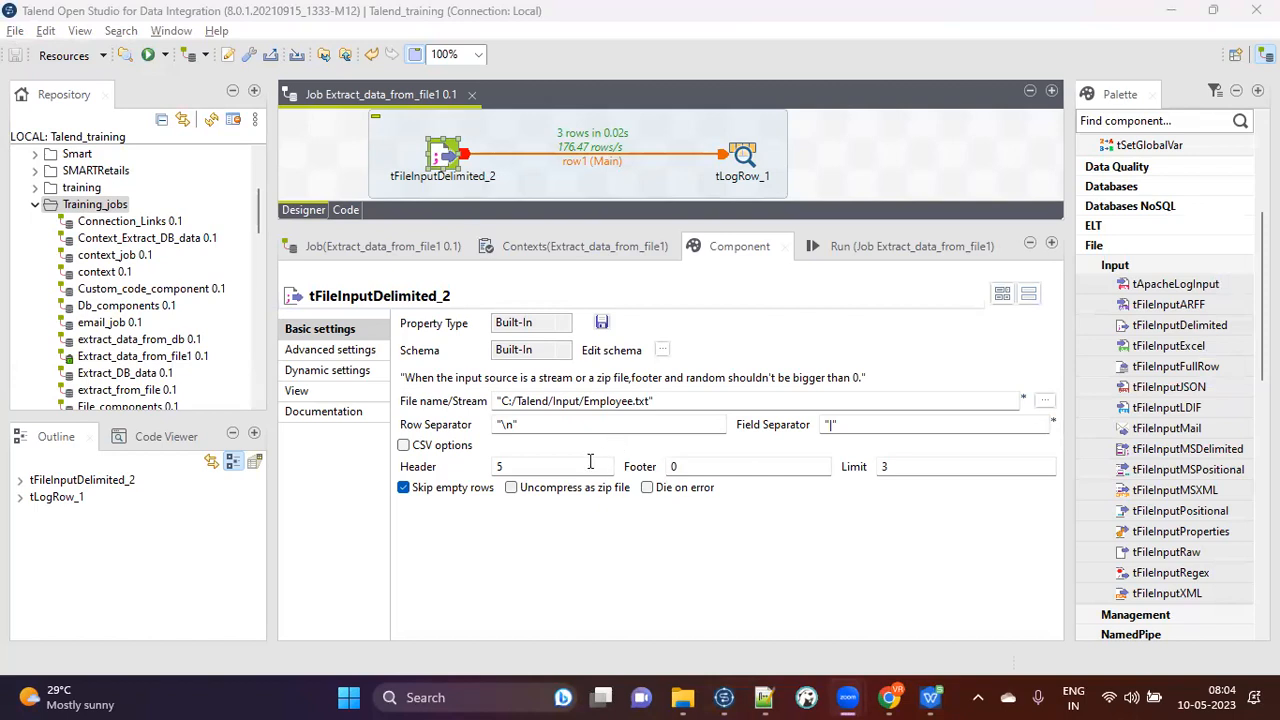
Rename tFileInputDelimited's schema columns first_name and last_name to firstname and lastname, and apply the schema.
left_click(663, 350)
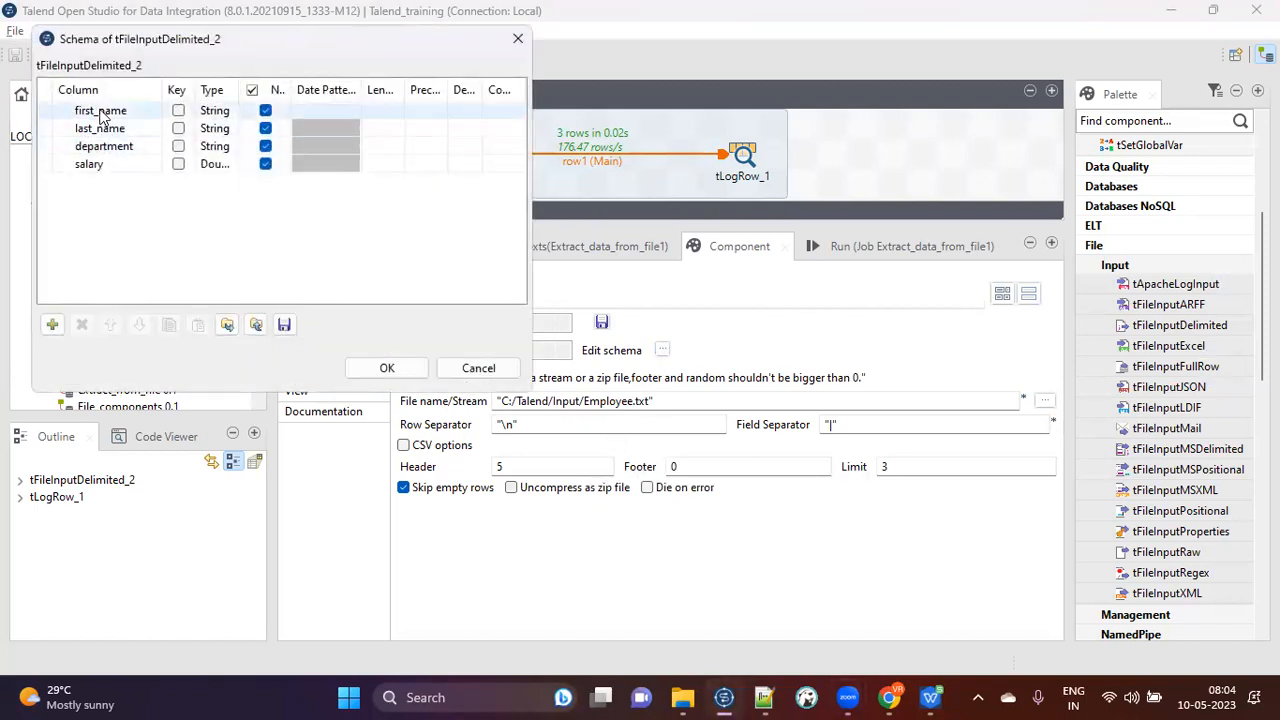
left_click(105, 112)
left_click(140, 112)
key("BackSpace")
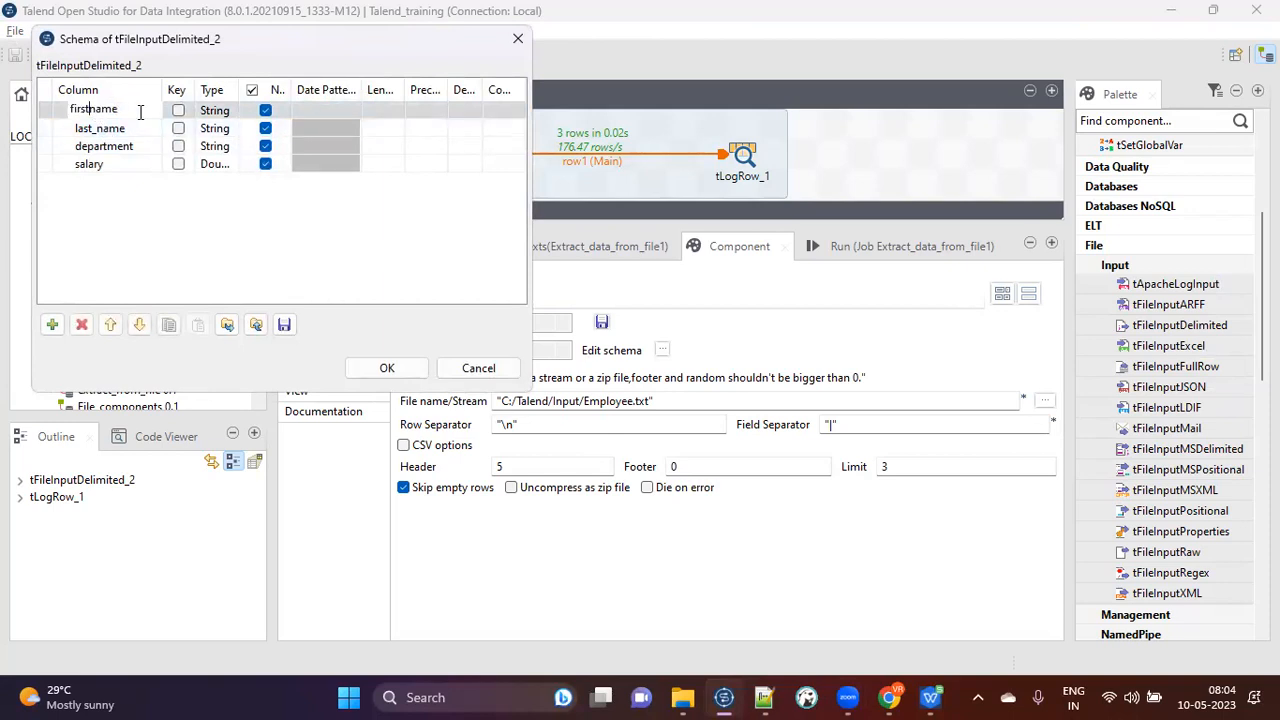
left_click(100, 128)
left_click(97, 128)
left_click(91, 127)
key("BackSpace")
key("Return")
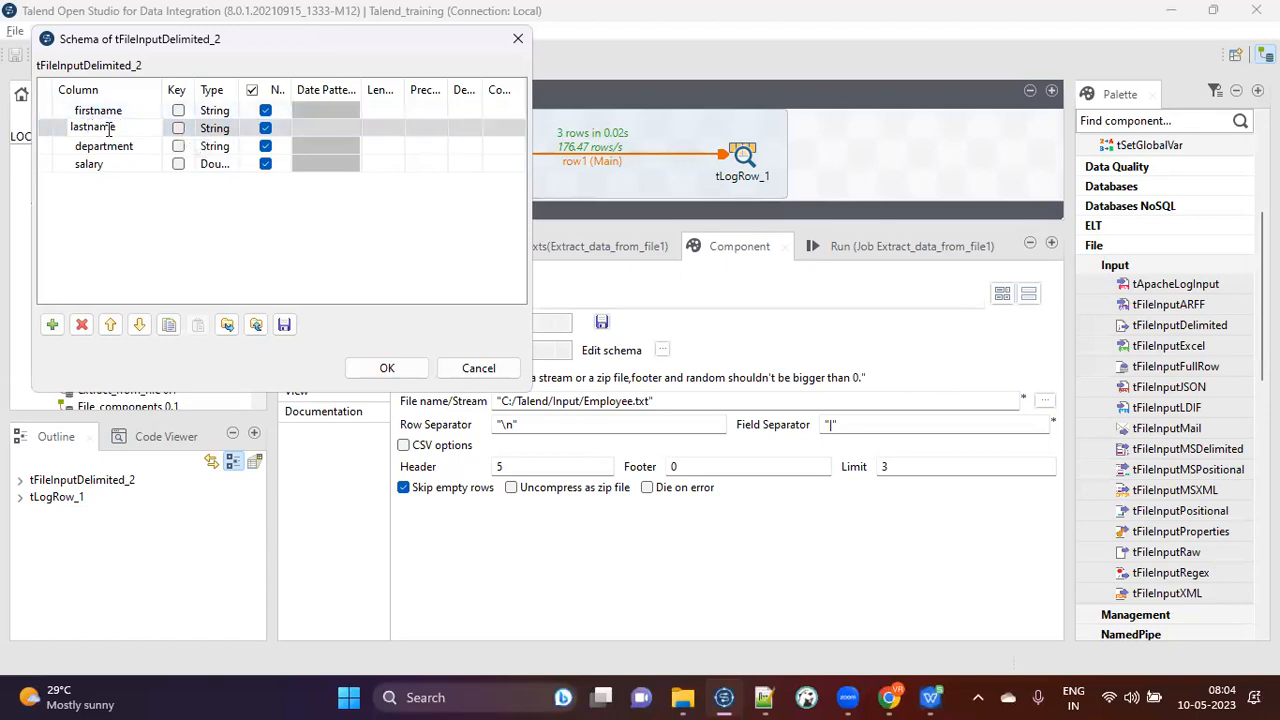
left_click(756, 697)
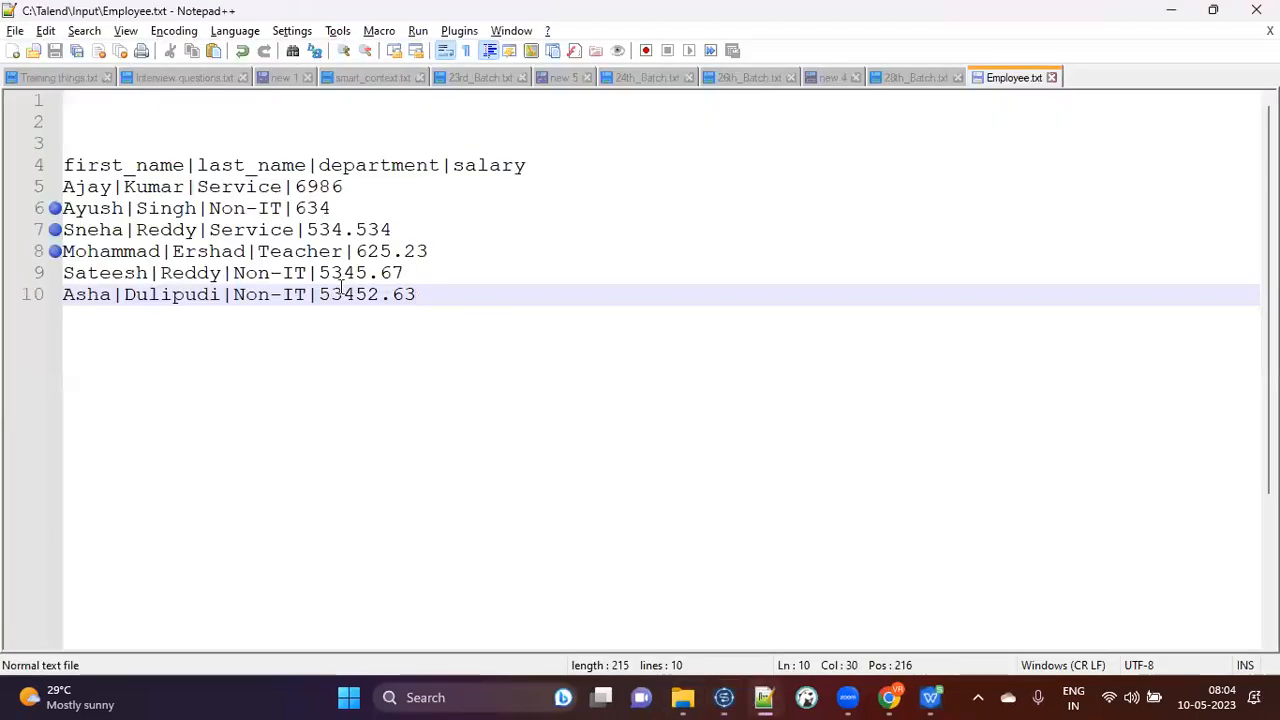
key("alt+Tab")
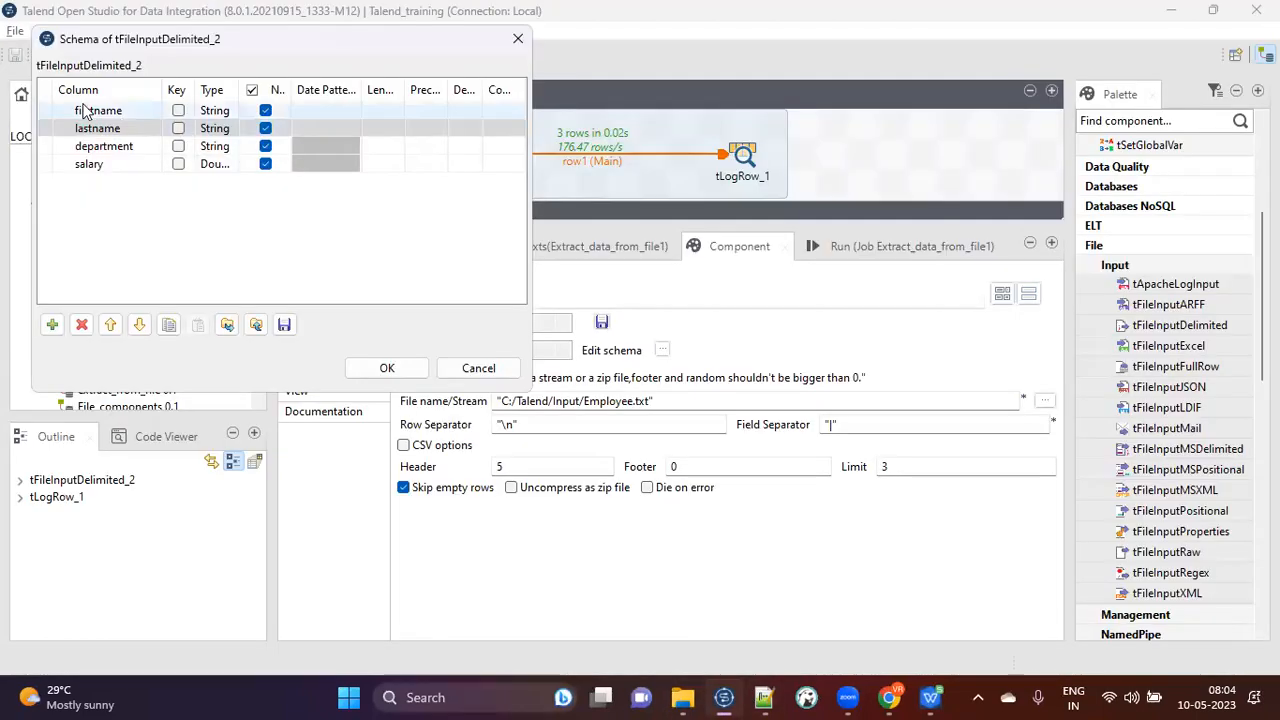
left_click(388, 370)
left_click(750, 354)
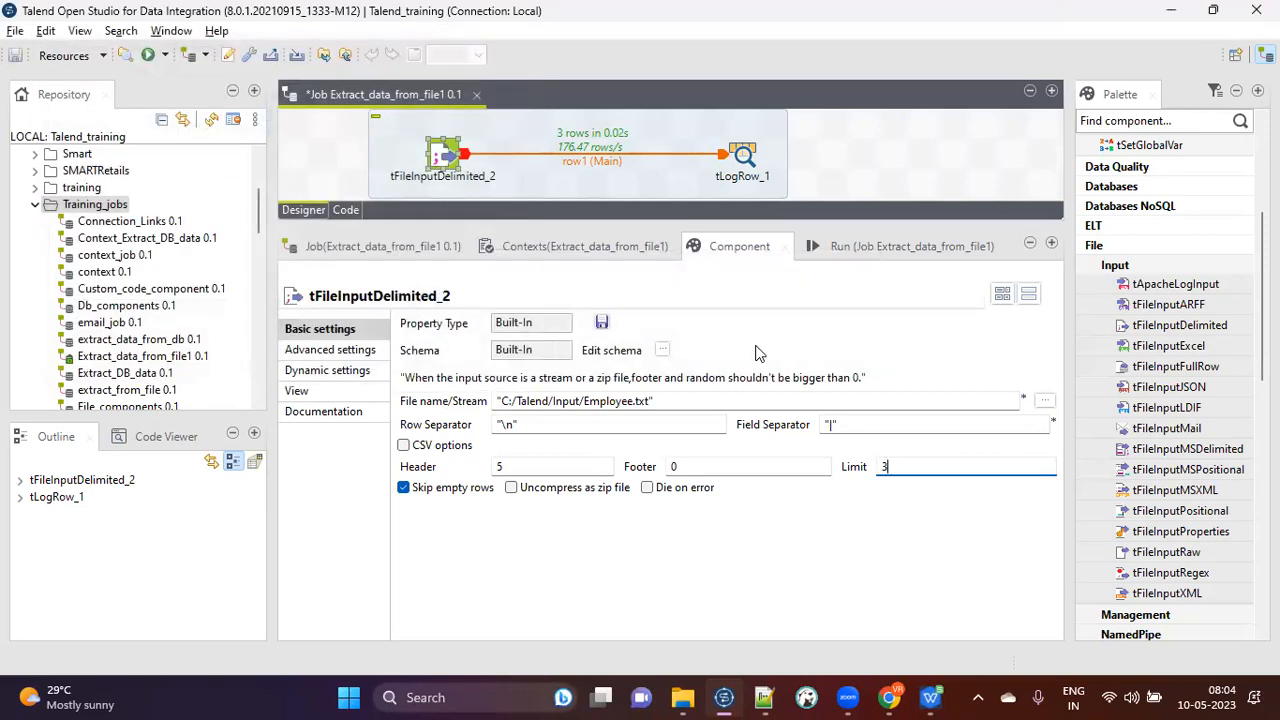
Clear the previous output and rerun the job with the renamed schema columns.
left_click(868, 240)
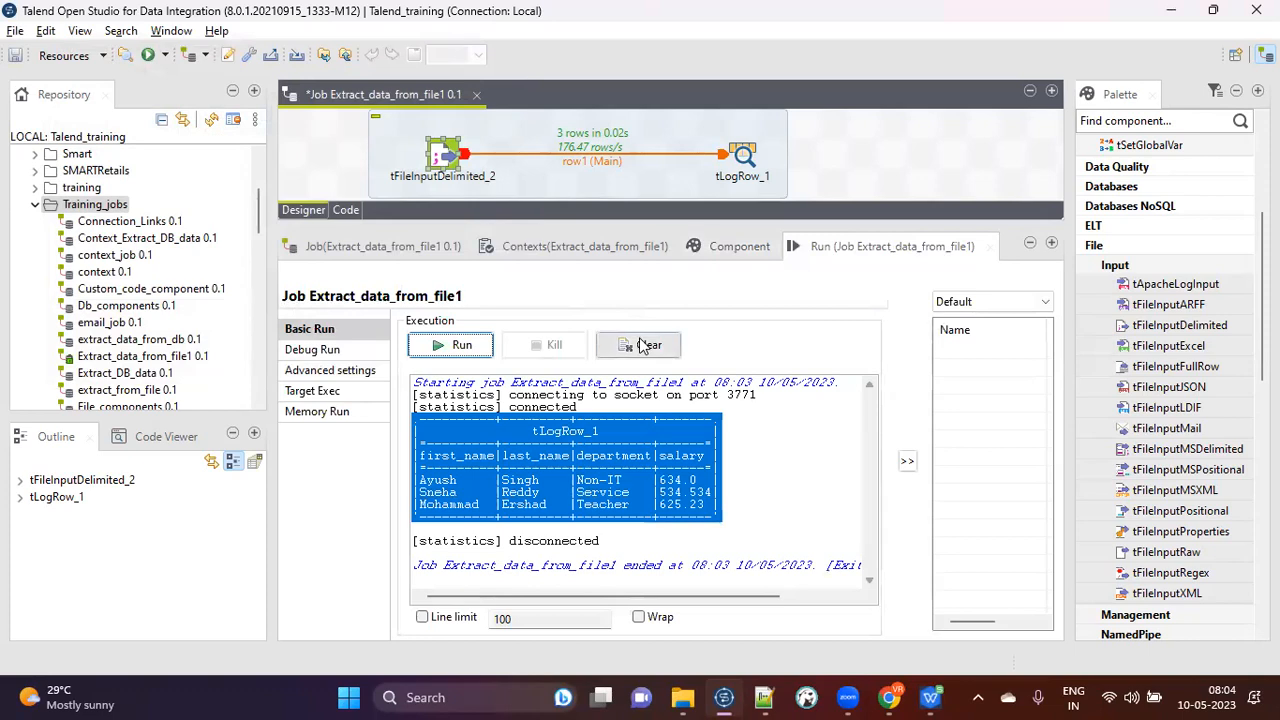
left_click(643, 345)
left_click(458, 345)
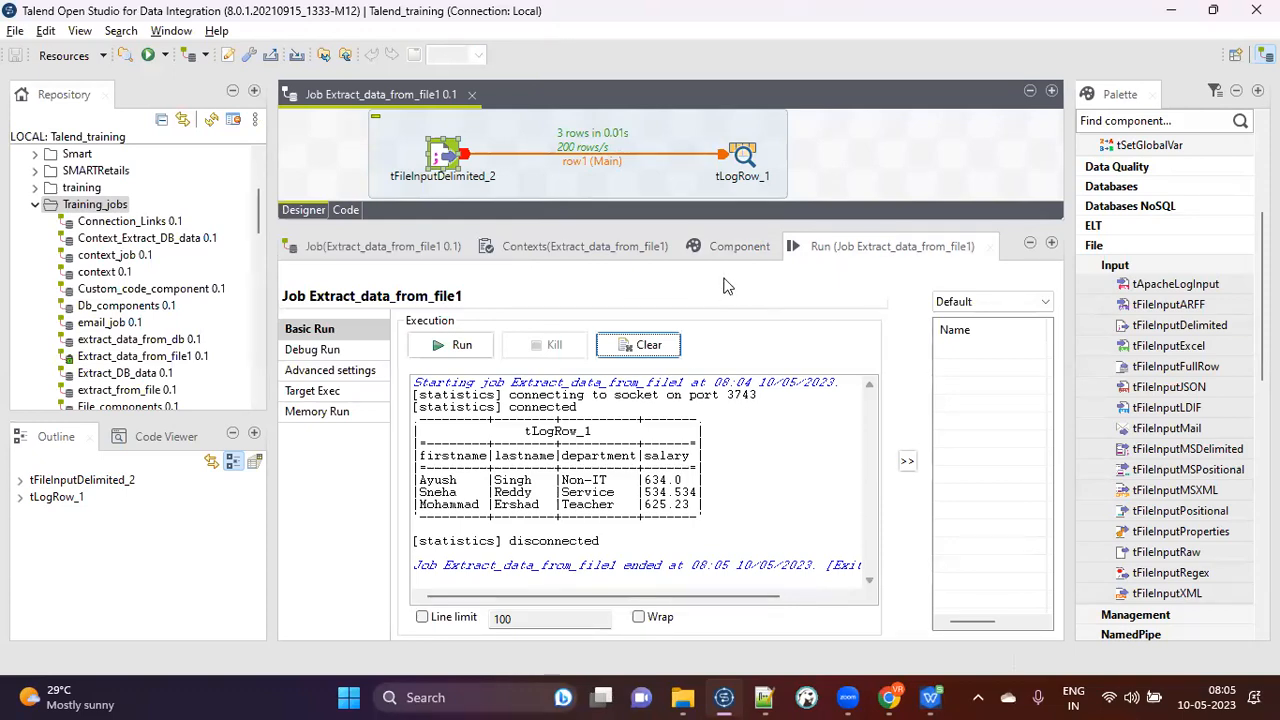
Review tFileInputDelimited's field separator, row limit and input file path in its basic settings.
left_click(730, 248)
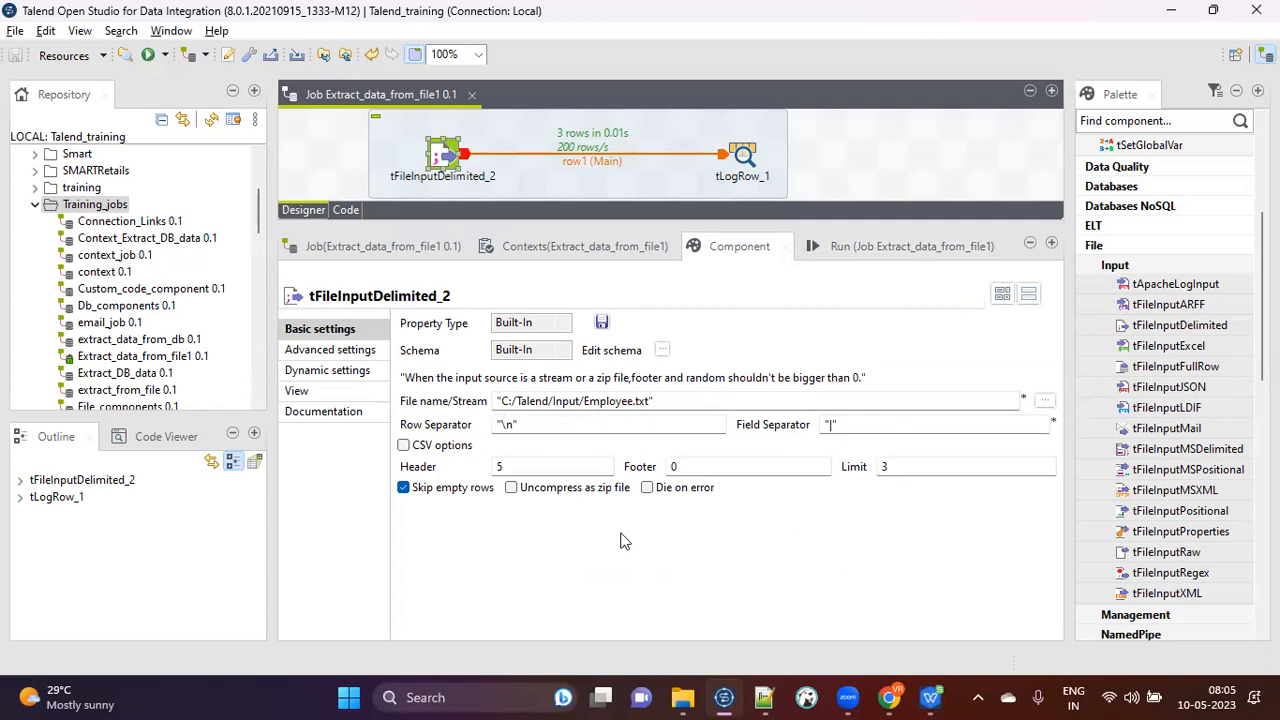
left_click(834, 424)
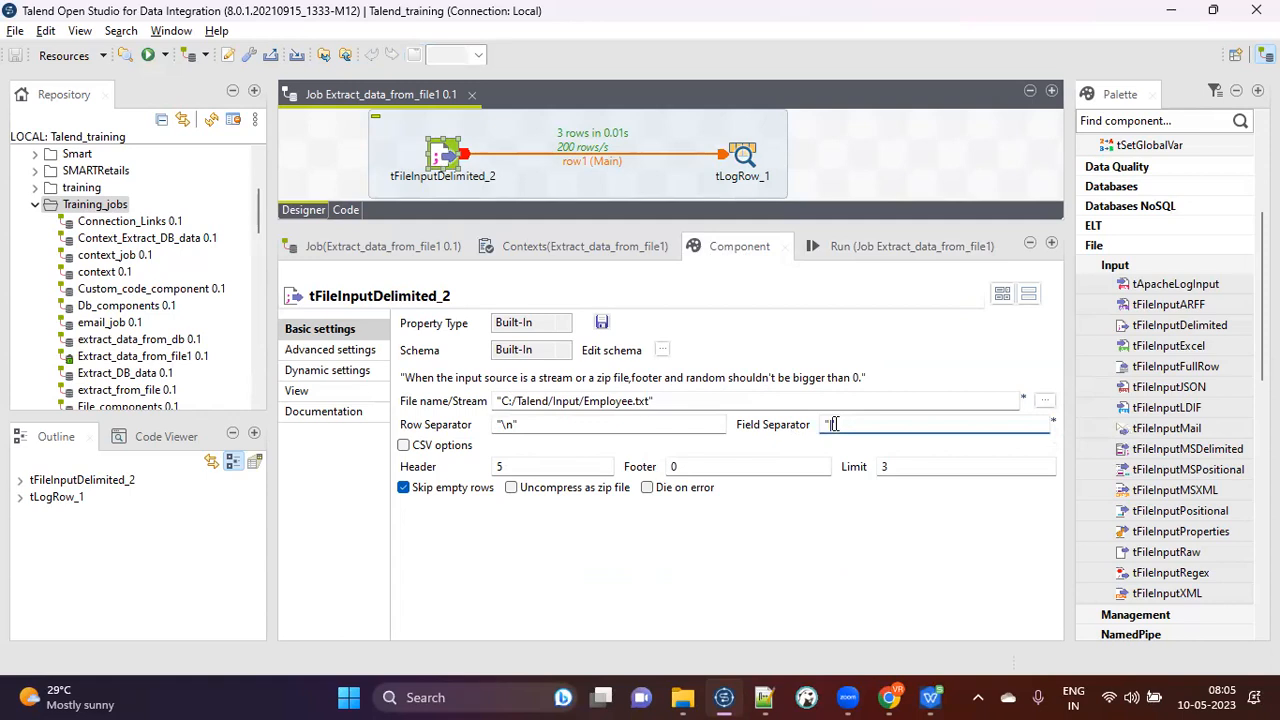
left_click(905, 469)
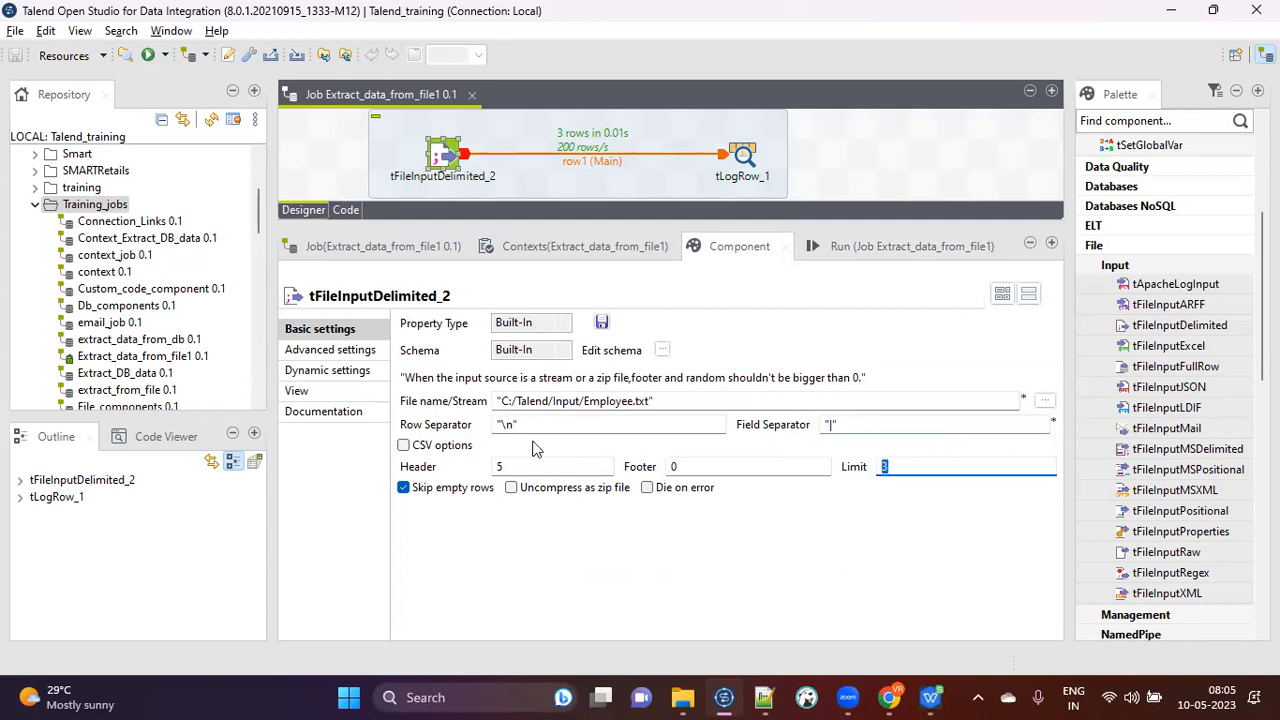
left_click_drag(500, 401, 647, 401)
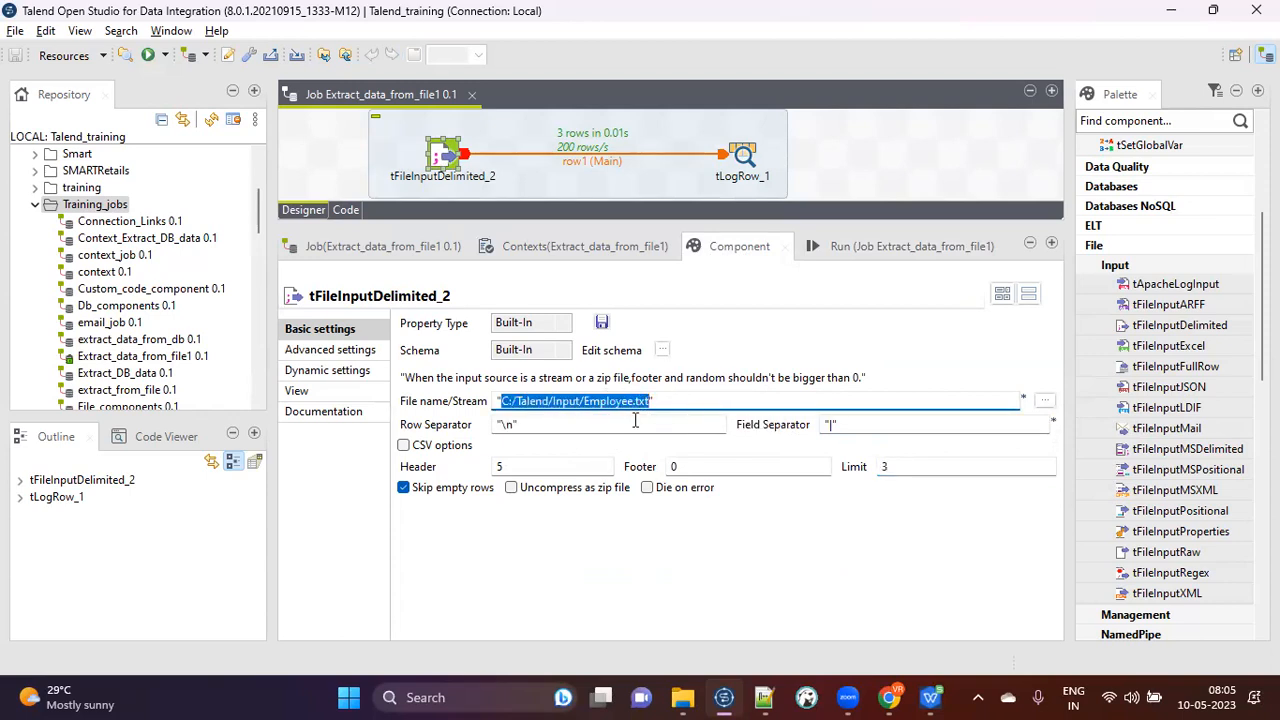
left_click(683, 403)
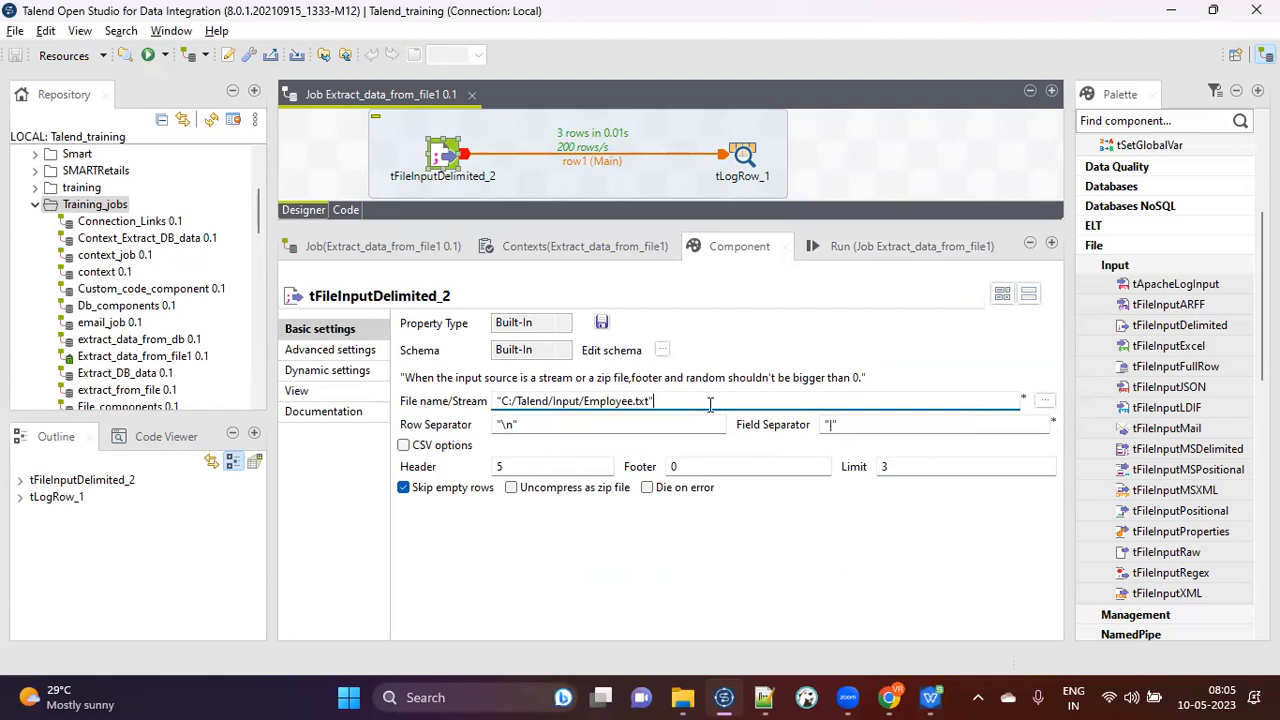
left_click(600, 107)
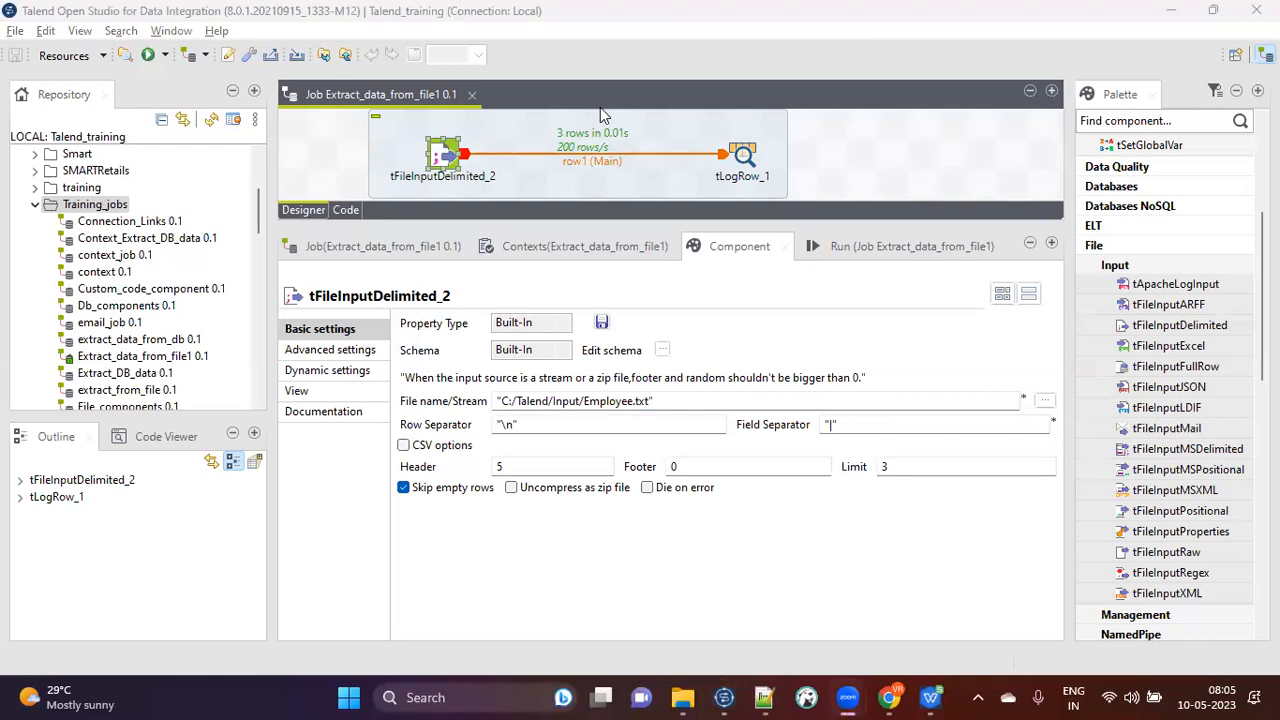
Enlarge the design area, deactivate the tFileInputDelimited and tLogRow components, and add a tFileInputExcel component below them.
left_click_drag(590, 226, 590, 364)
left_click(832, 236)
left_click_drag(843, 231, 384, 119)
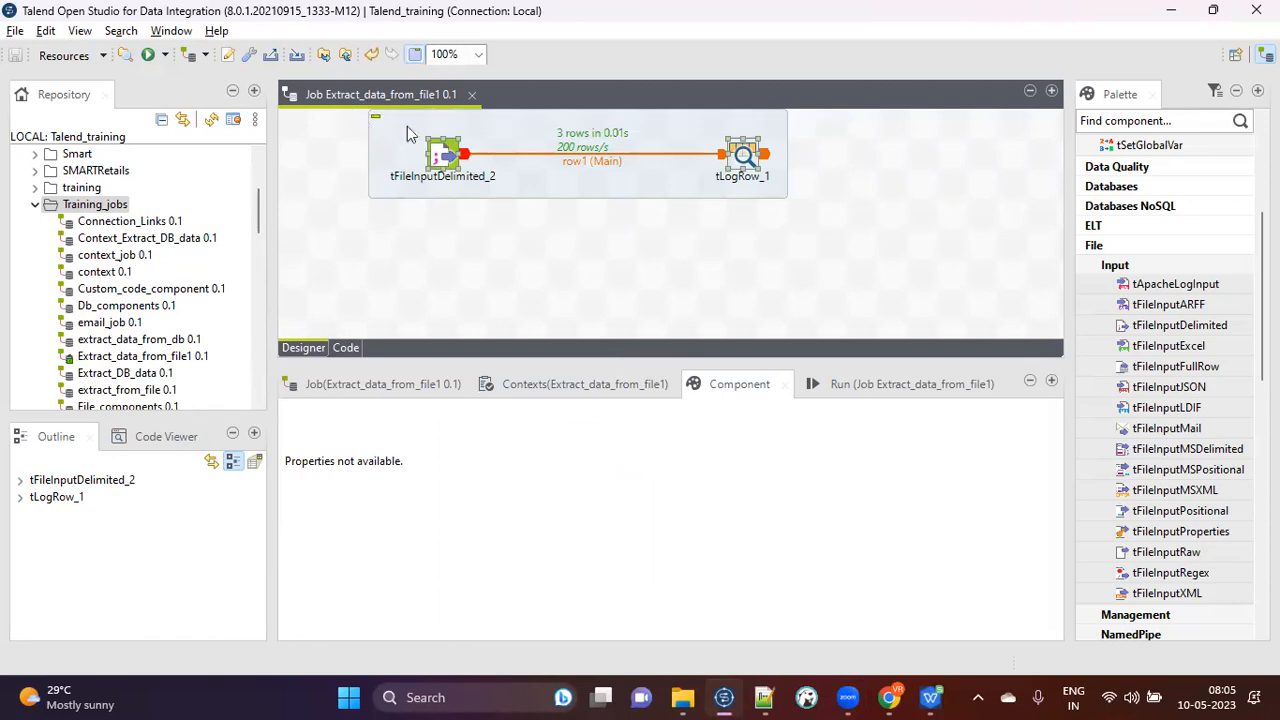
right_click(445, 163)
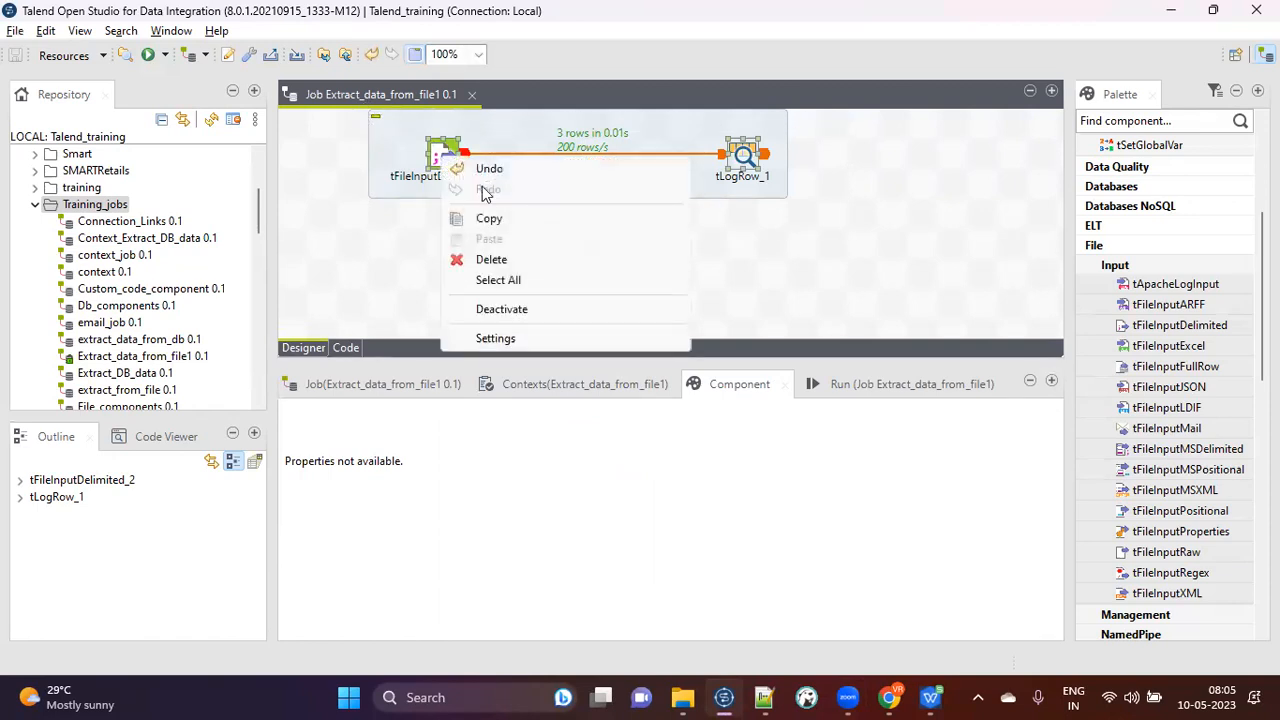
left_click(543, 308)
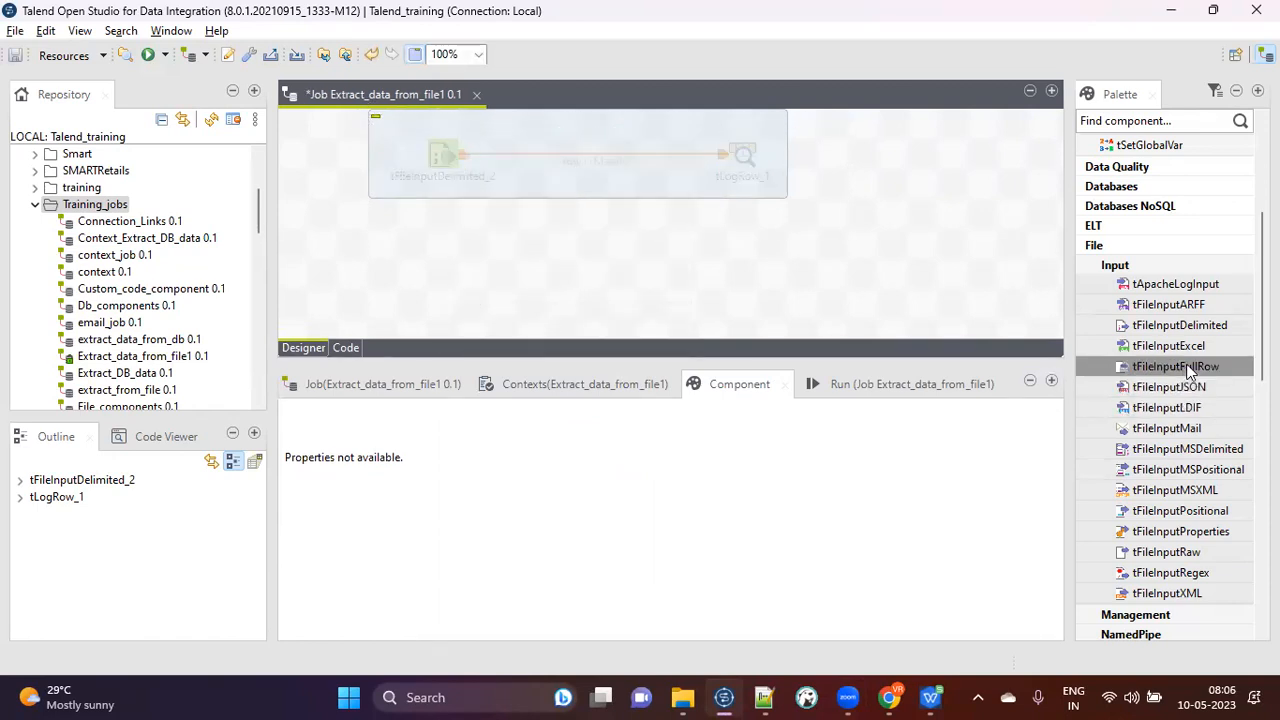
left_click_drag(1125, 346, 443, 277)
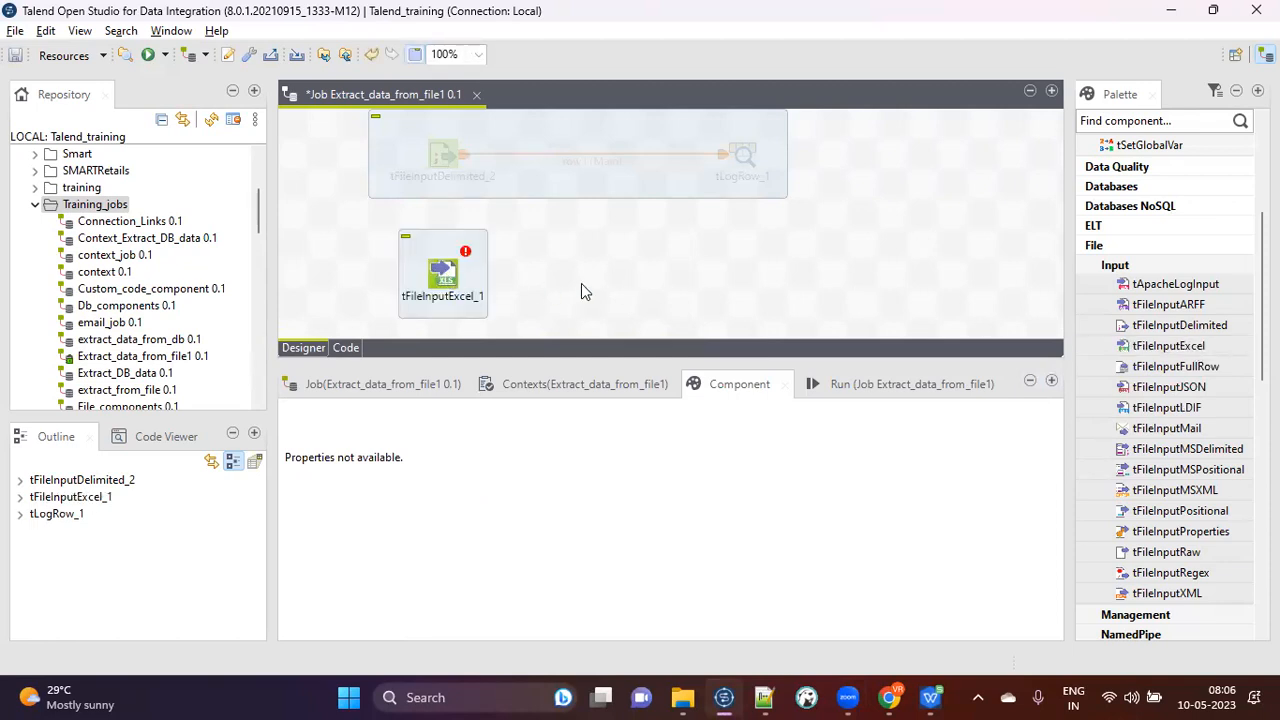
Switch to Employee.xlsx in WPS Office and examine the employee records and column headers on Sheet1.
left_click(930, 697)
left_click(245, 513)
left_click(140, 639)
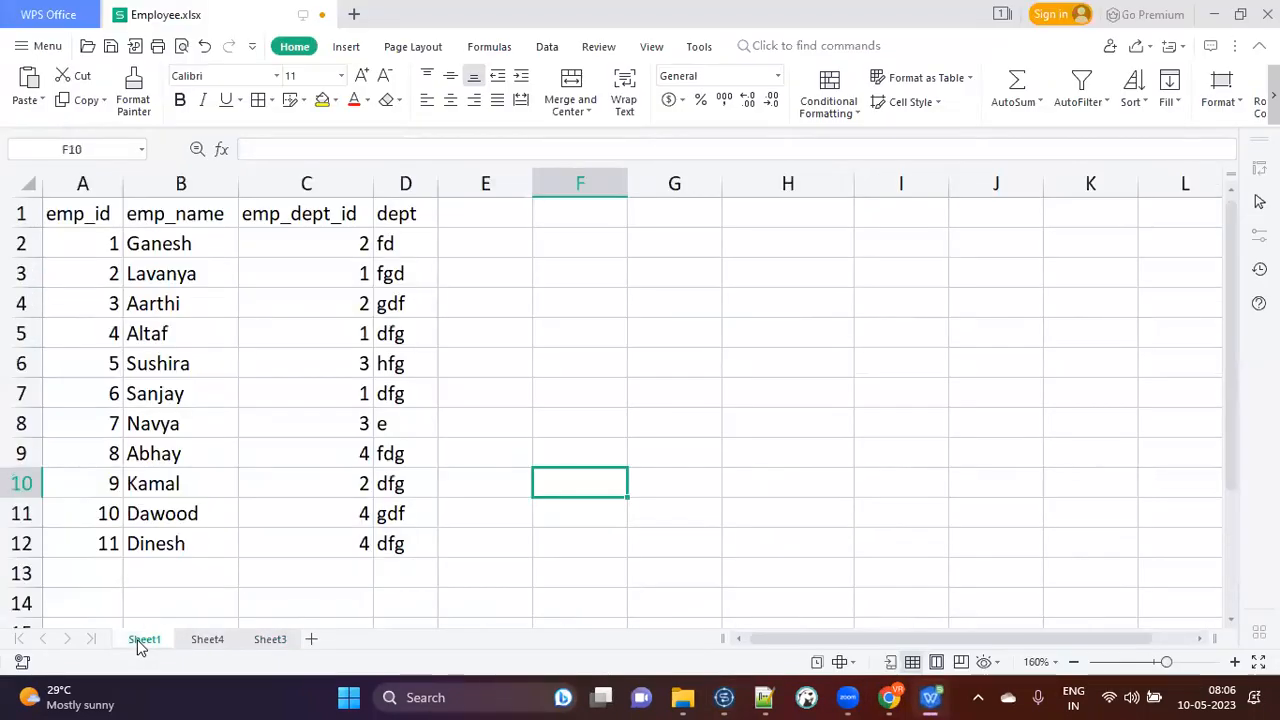
left_click(255, 394)
left_click_drag(80, 217, 414, 543)
left_click(546, 391)
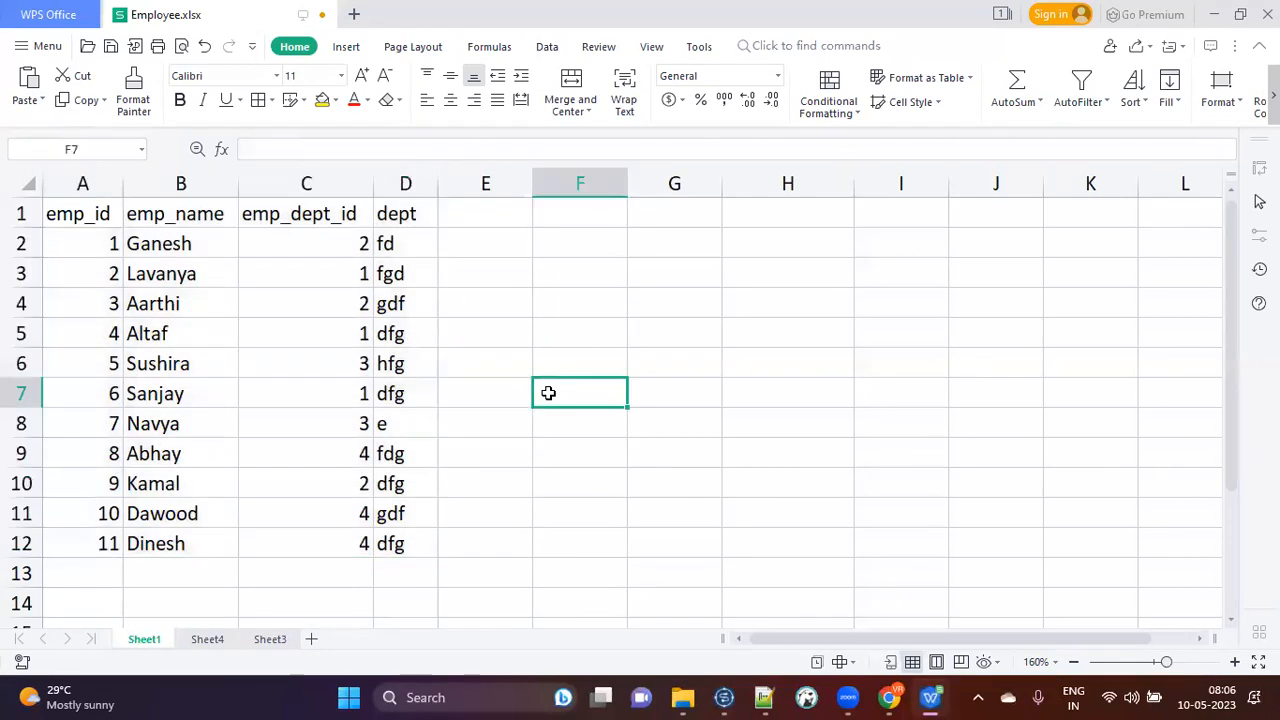
left_click_drag(100, 214, 402, 541)
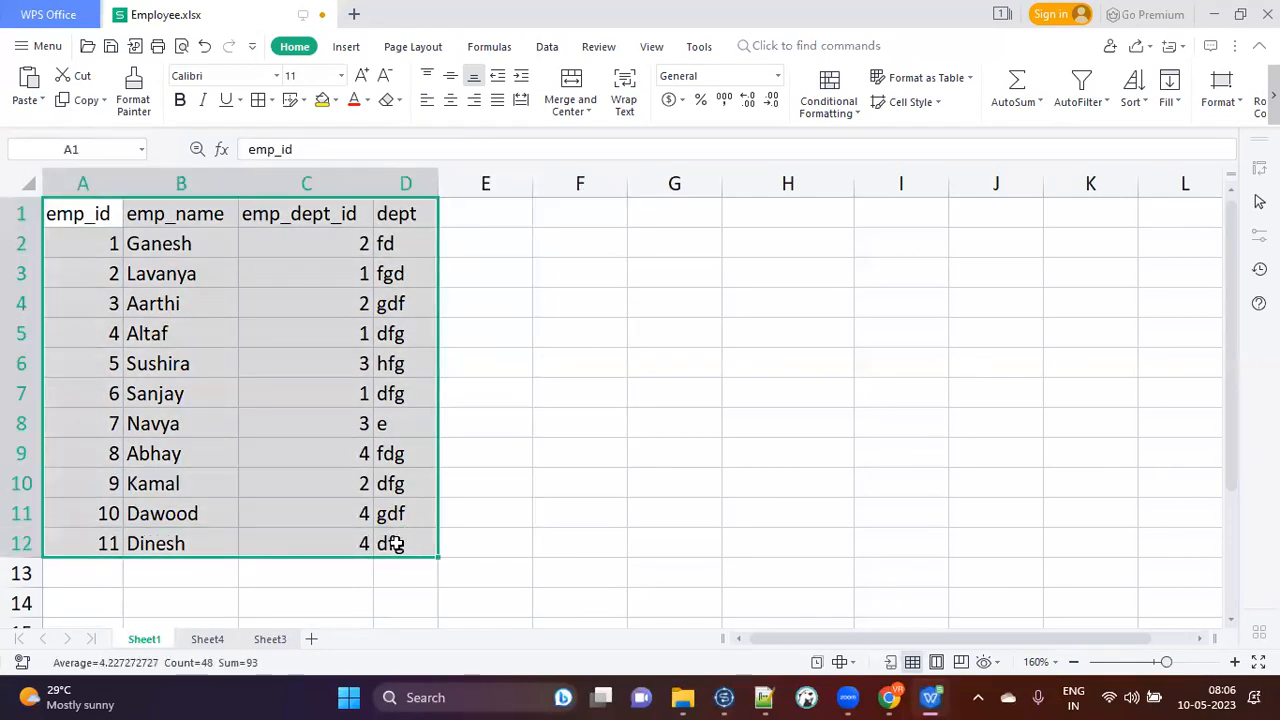
left_click(503, 397)
left_click(510, 301)
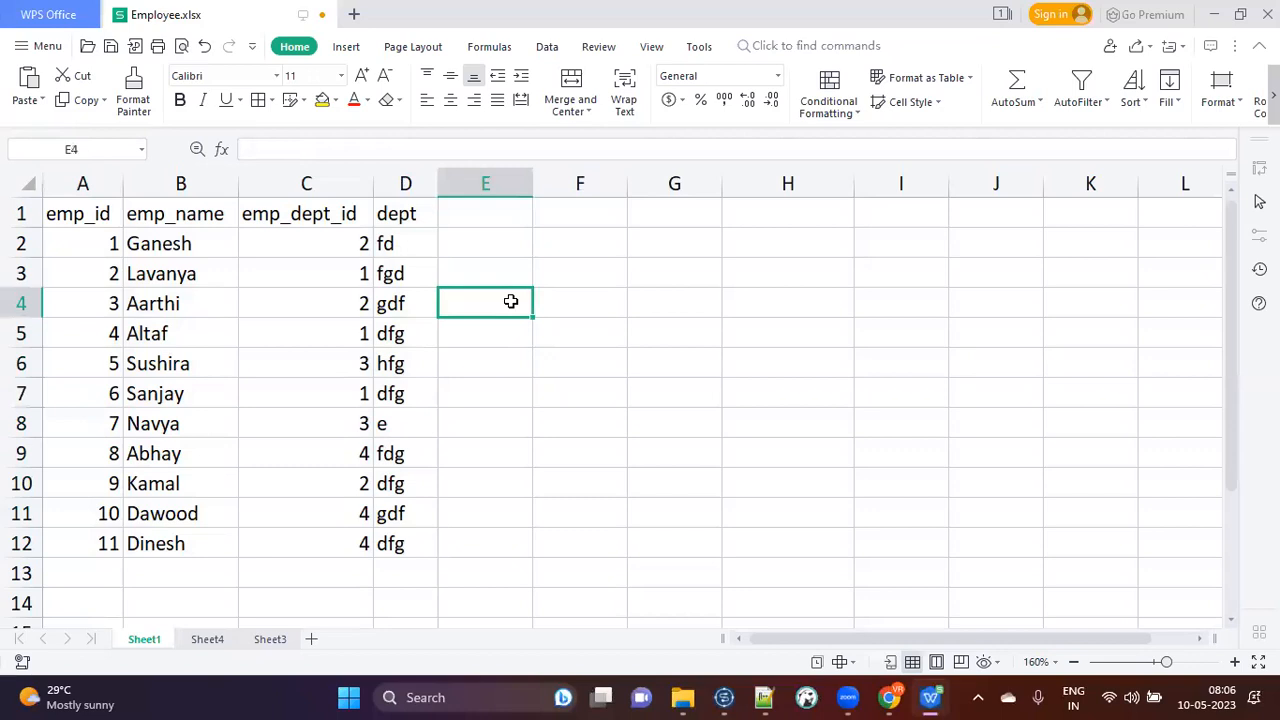
Switch back to Talend and view the basic settings of the tFileInputExcel component in an enlarged settings area.
key("alt+Tab")
left_click(450, 285)
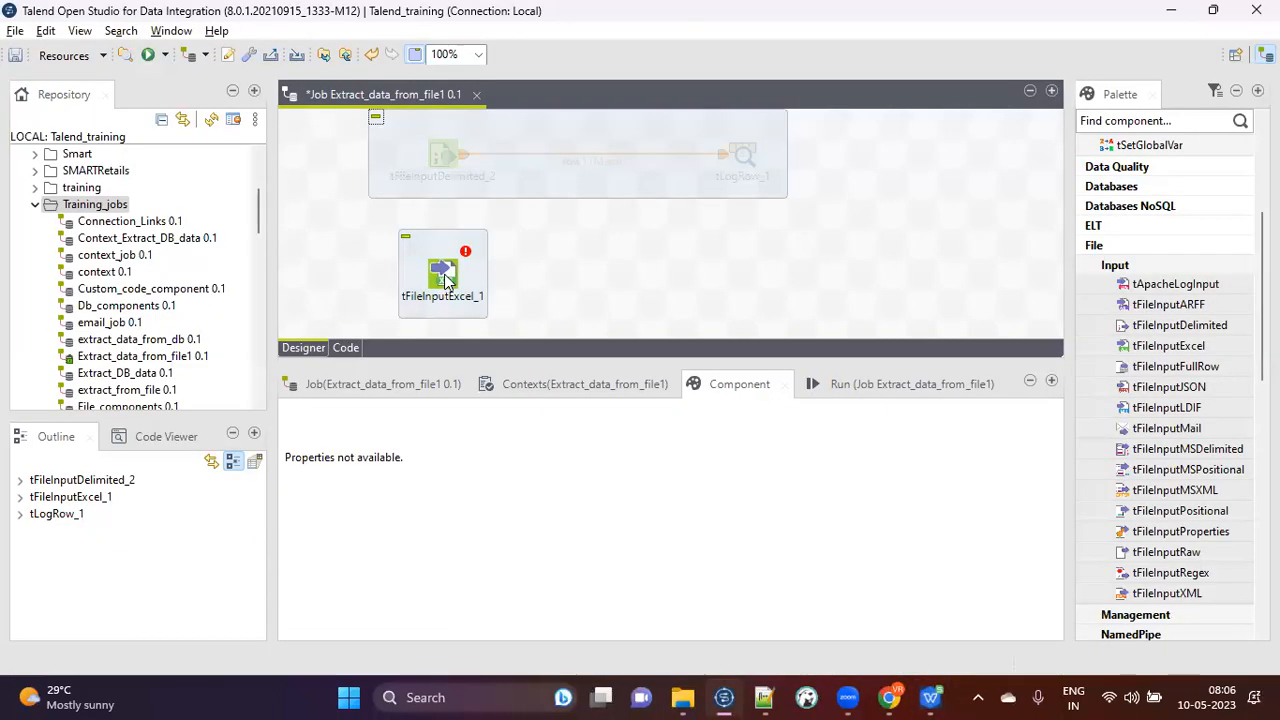
left_click_drag(625, 362, 605, 230)
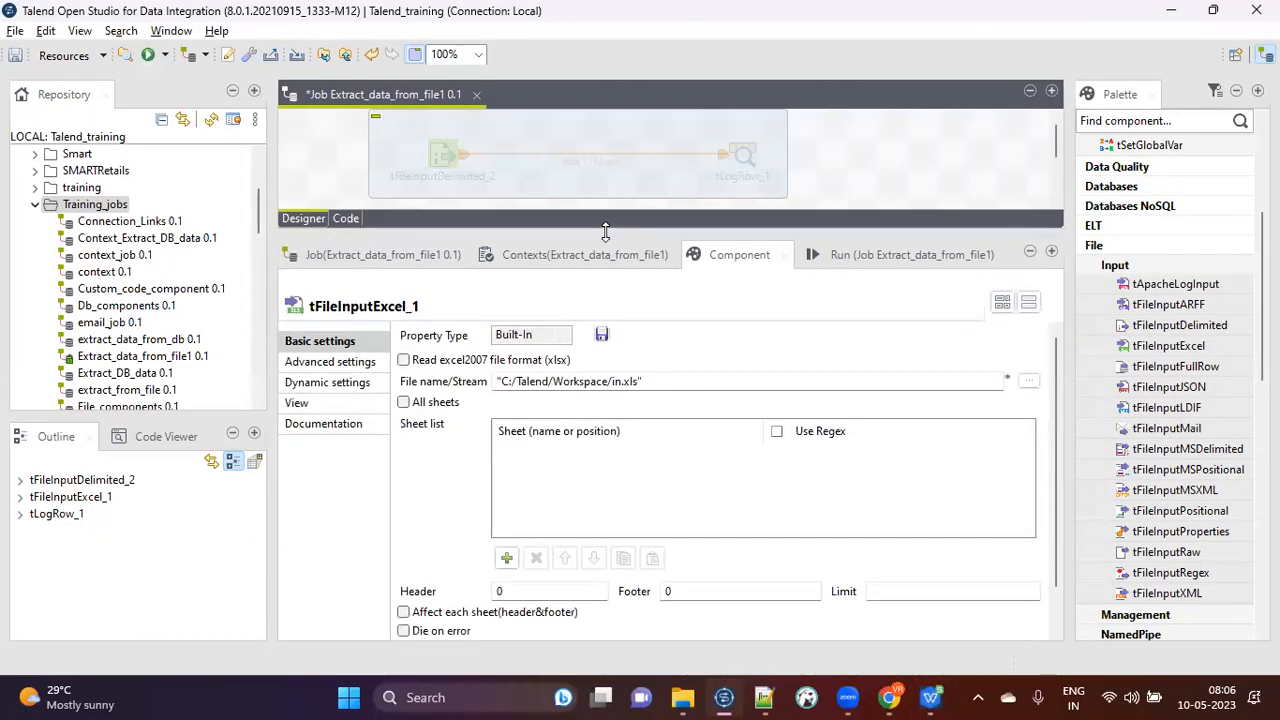
scroll(861, 187, "down", 4)
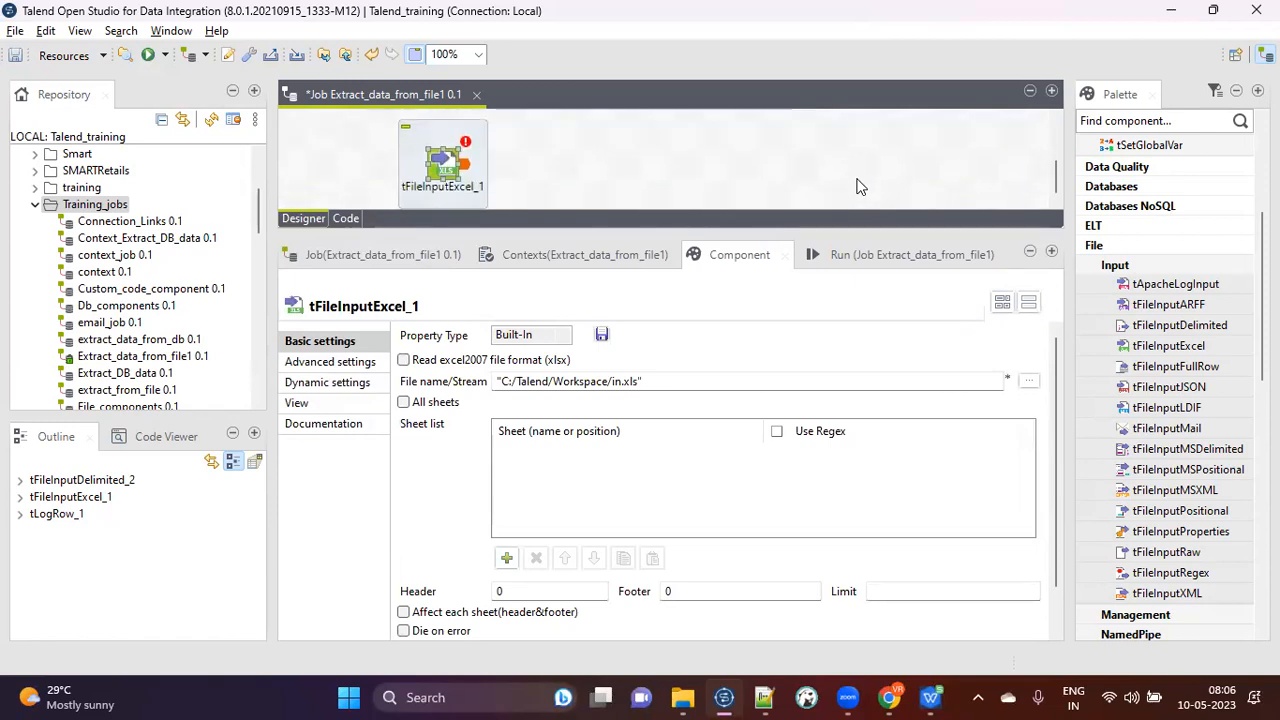
scroll(861, 187, "up", 4)
Enlarge the design area, activate the tFileInputDelimited and tLogRow components, and deactivate both again.
left_click_drag(730, 224, 752, 398)
left_click_drag(326, 124, 837, 209)
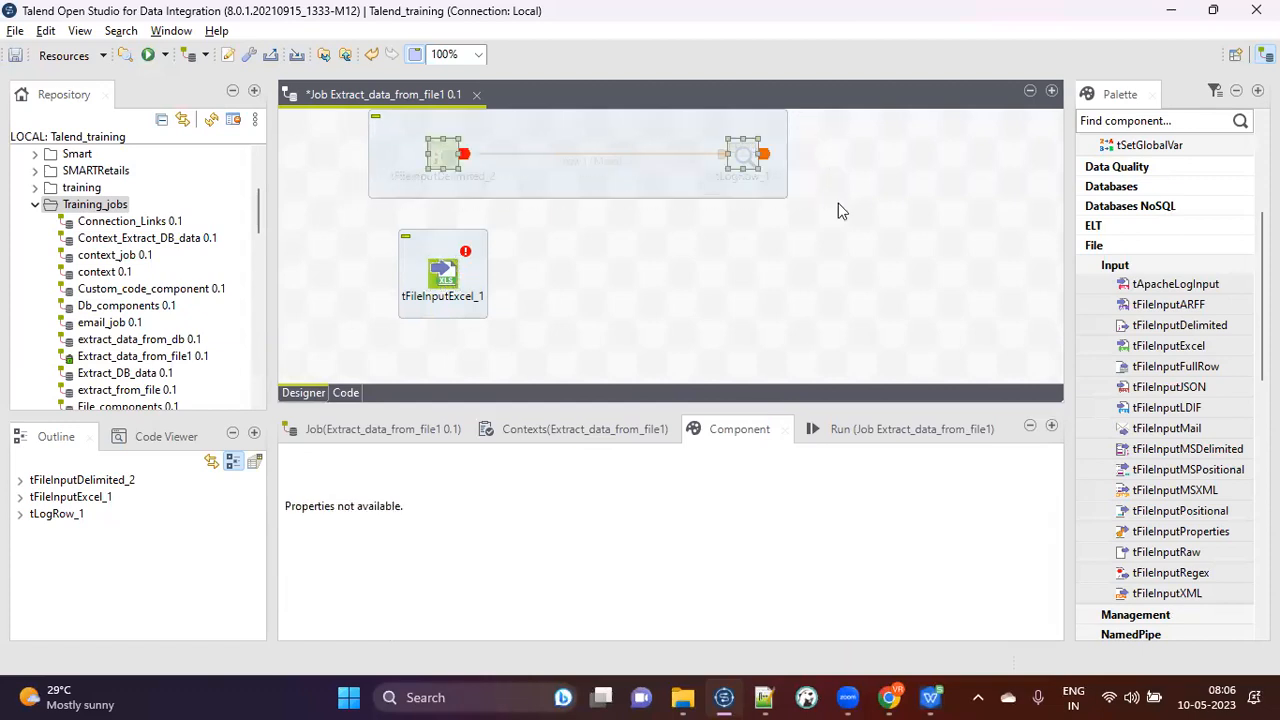
right_click(742, 160)
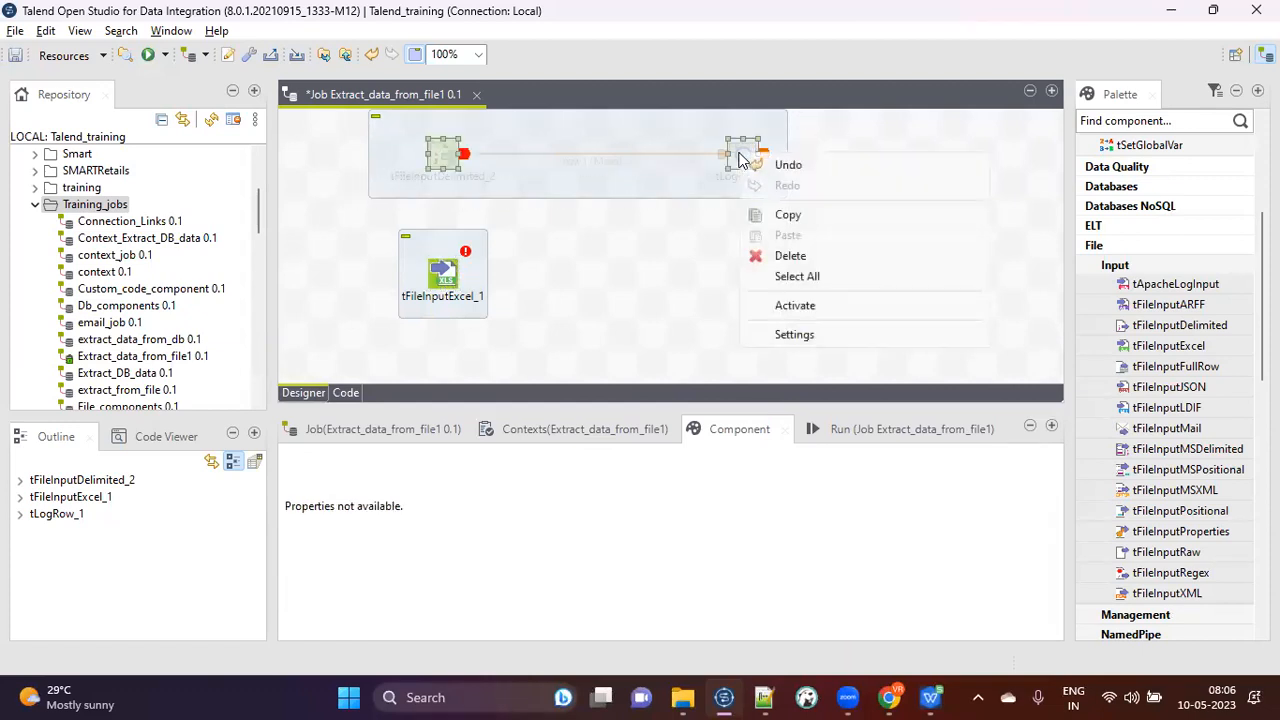
left_click(815, 304)
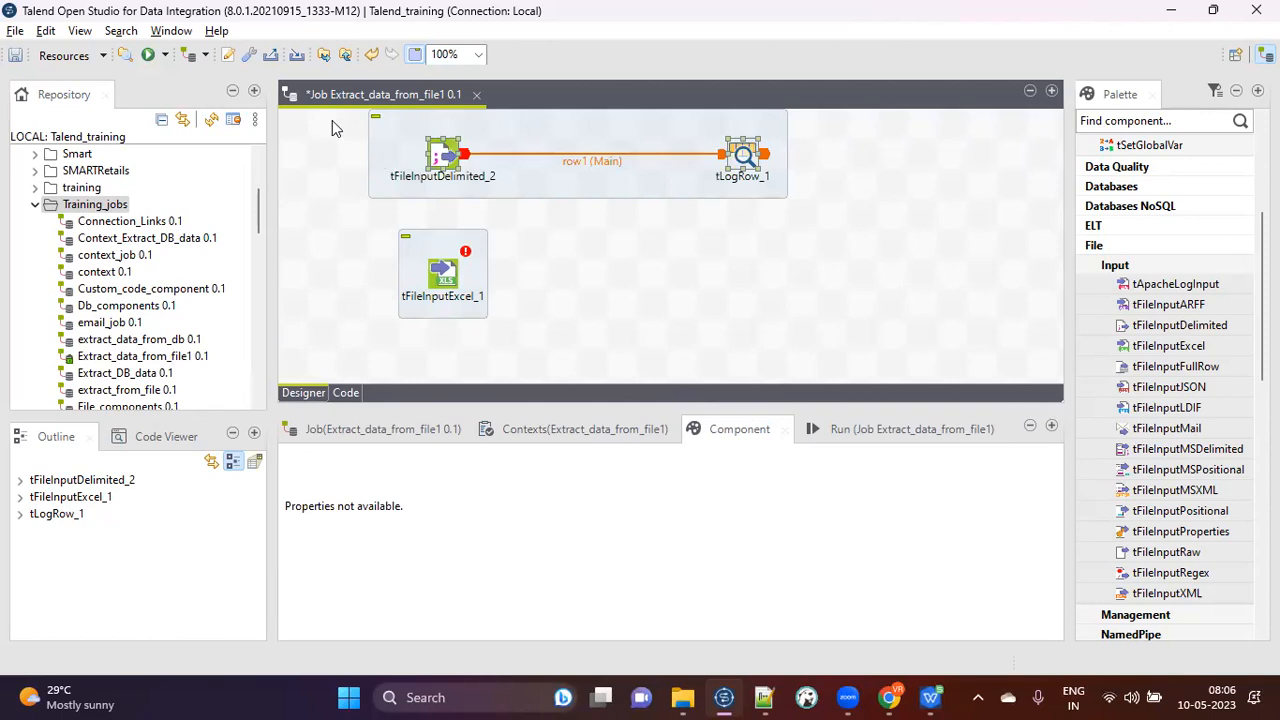
left_click(310, 177)
left_click_drag(328, 128, 826, 199)
right_click(747, 165)
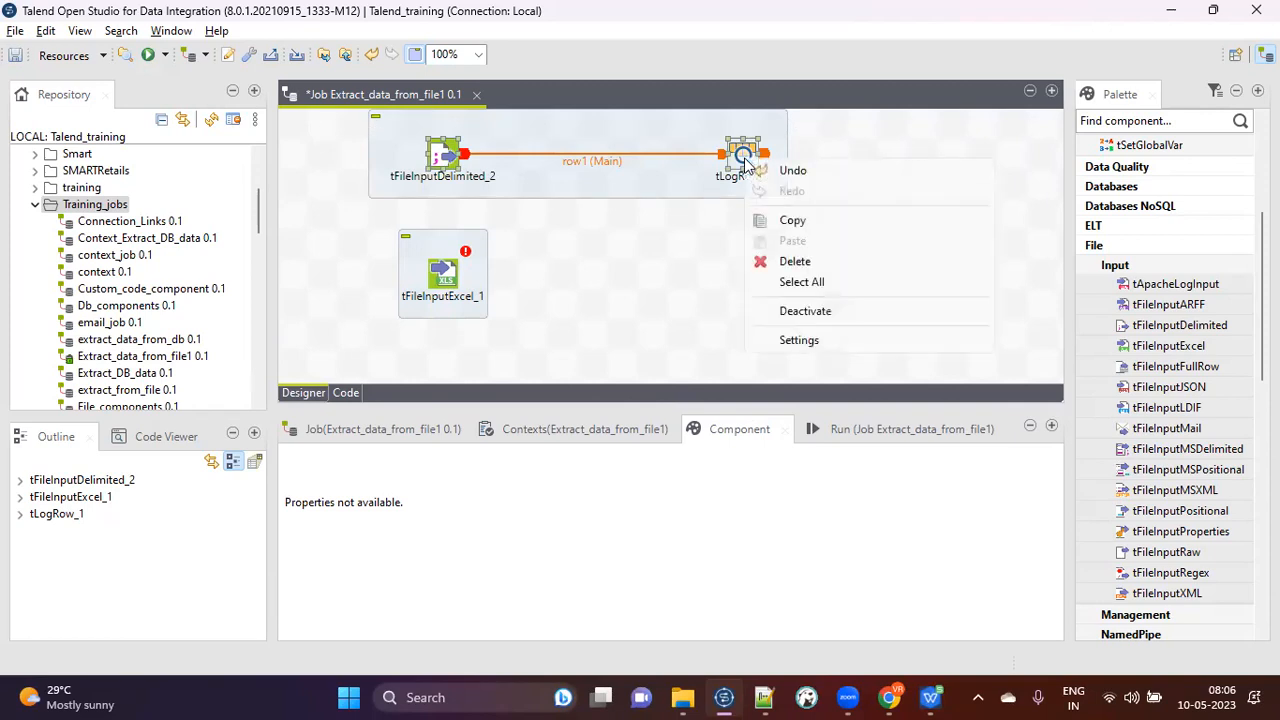
left_click(810, 311)
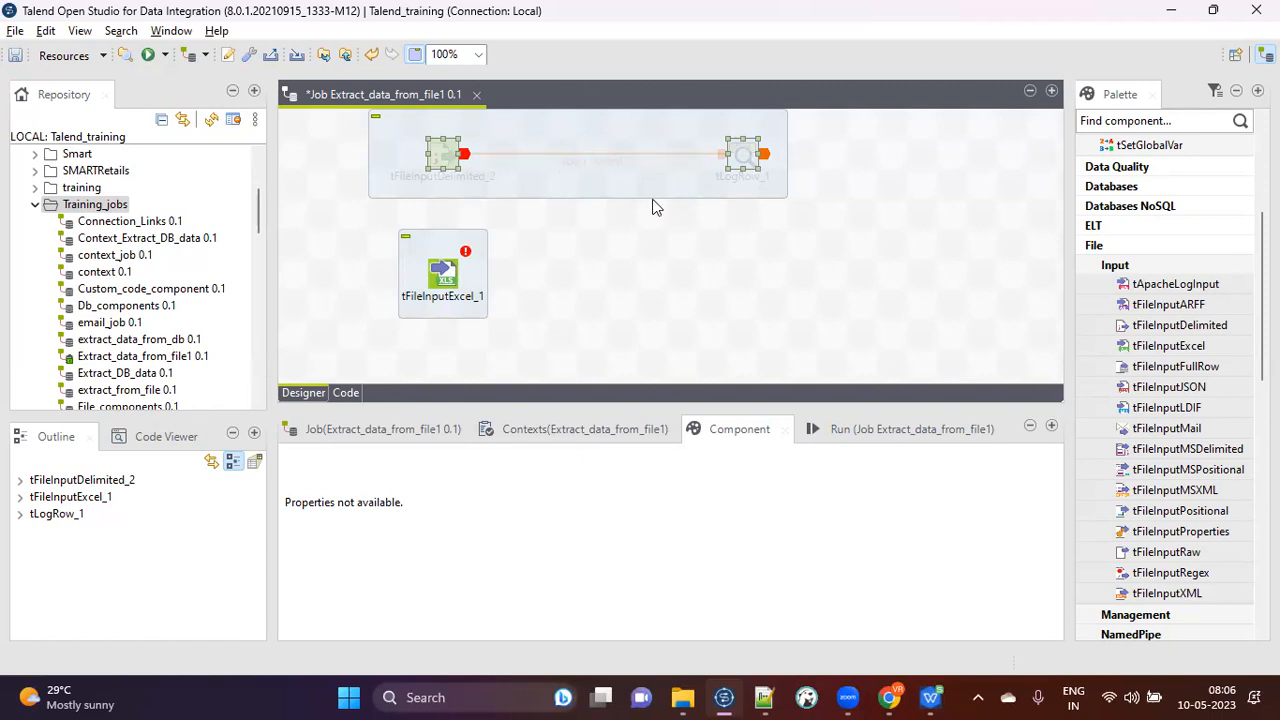
Enlarge tFileInputExcel's basic settings, browse for its input file and select the Employee XLSX file in C:\Talend\Input.
left_click(450, 280)
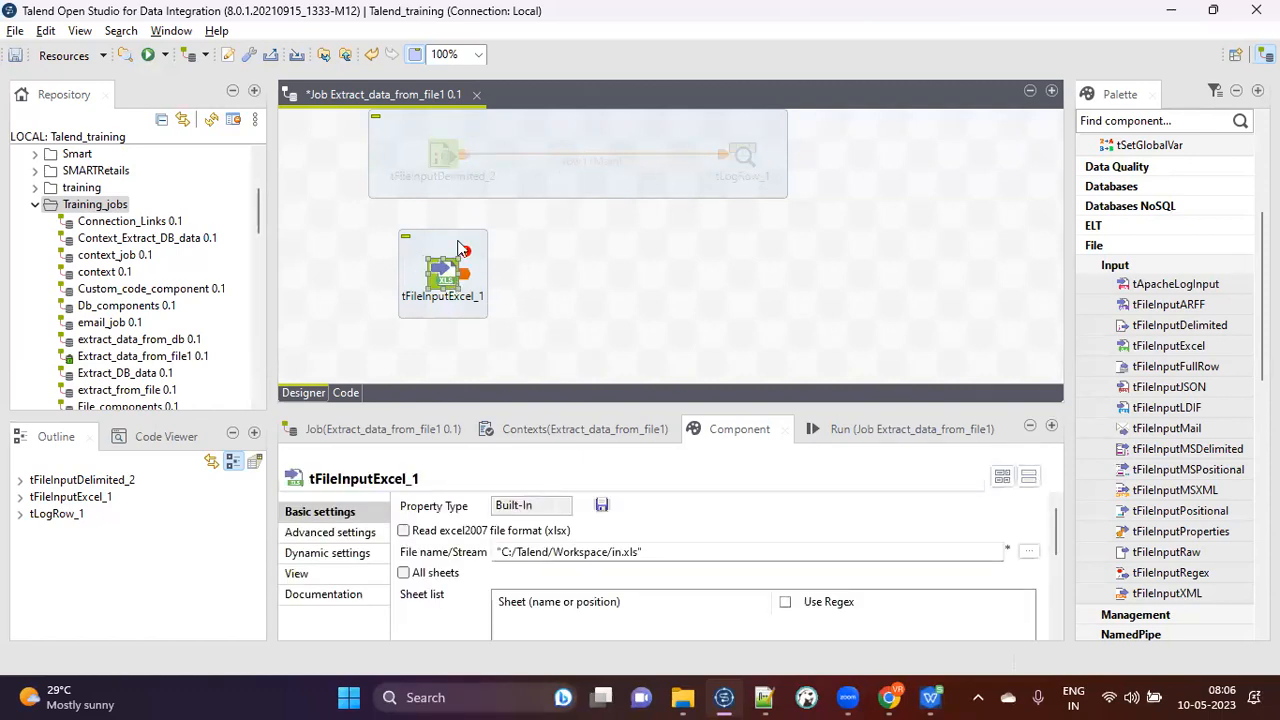
left_click_drag(720, 406, 745, 197)
scroll(701, 258, "down", 1)
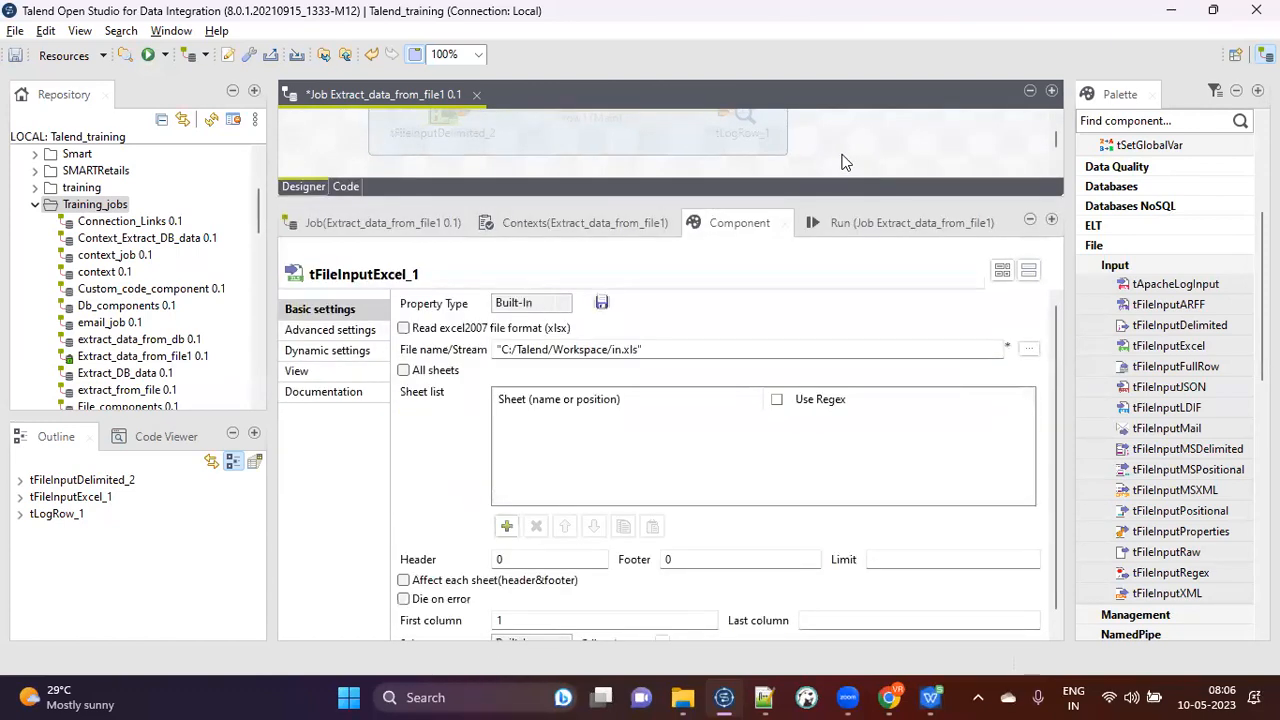
scroll(845, 162, "down", 4)
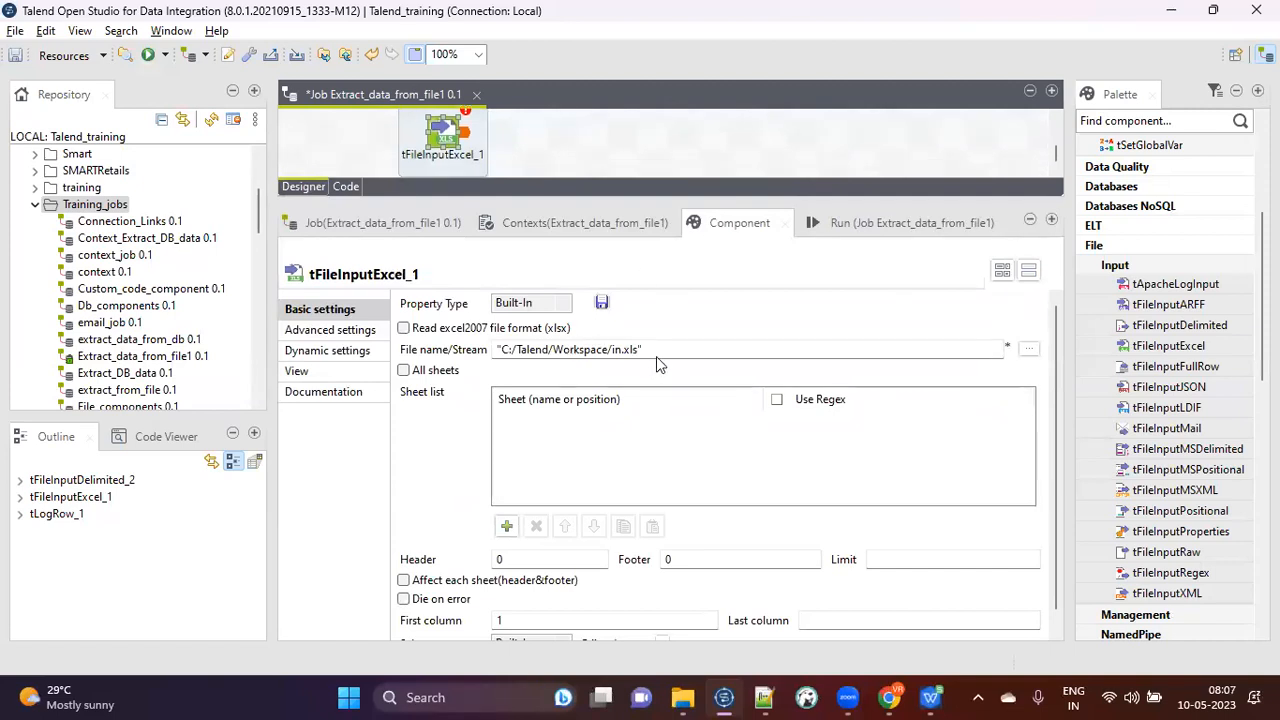
left_click(1025, 356)
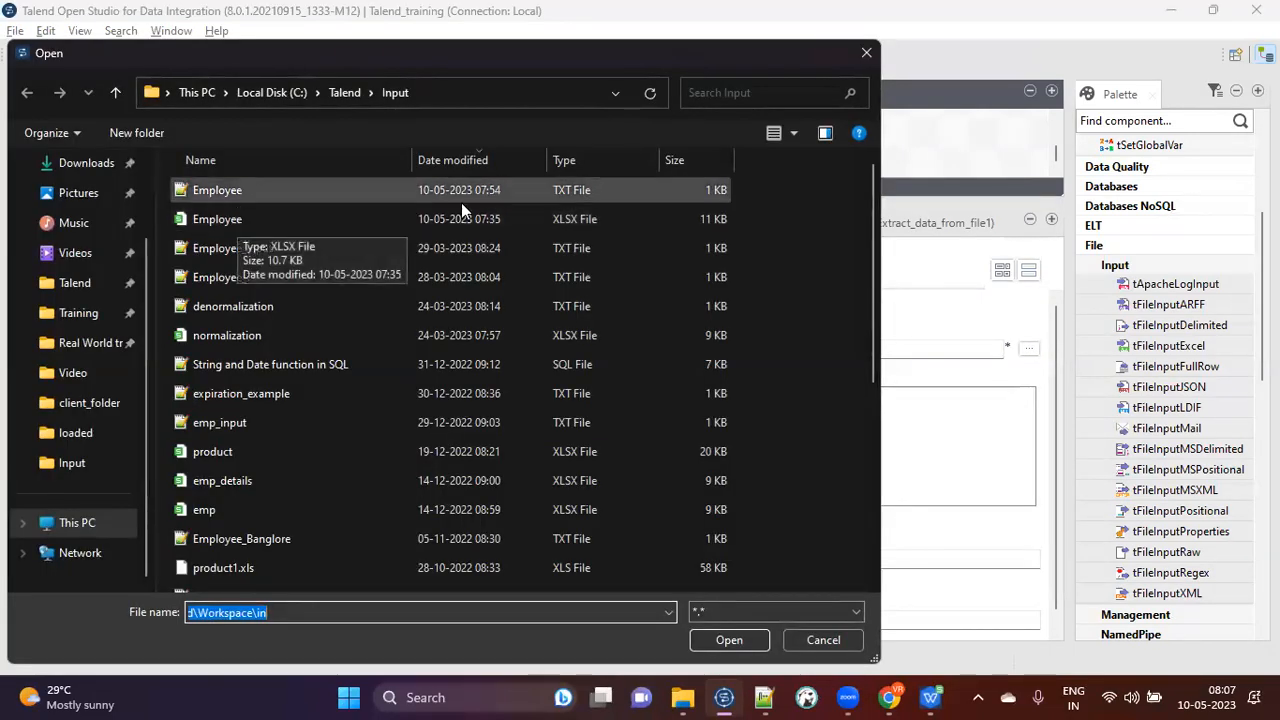
left_click(223, 221)
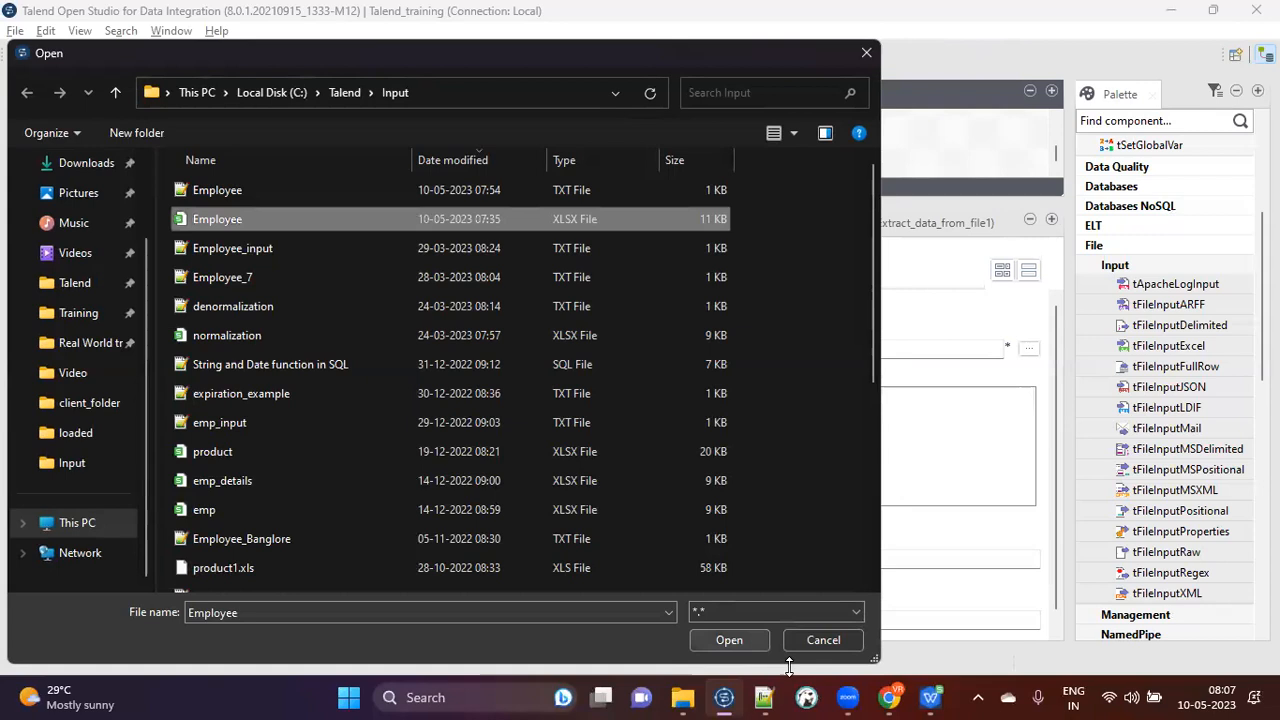
Review the full data range from emp_id to dept on Sheet1 of Employee.xlsx in WPS Office, and minimize the workbook.
left_click(928, 697)
left_click(143, 363)
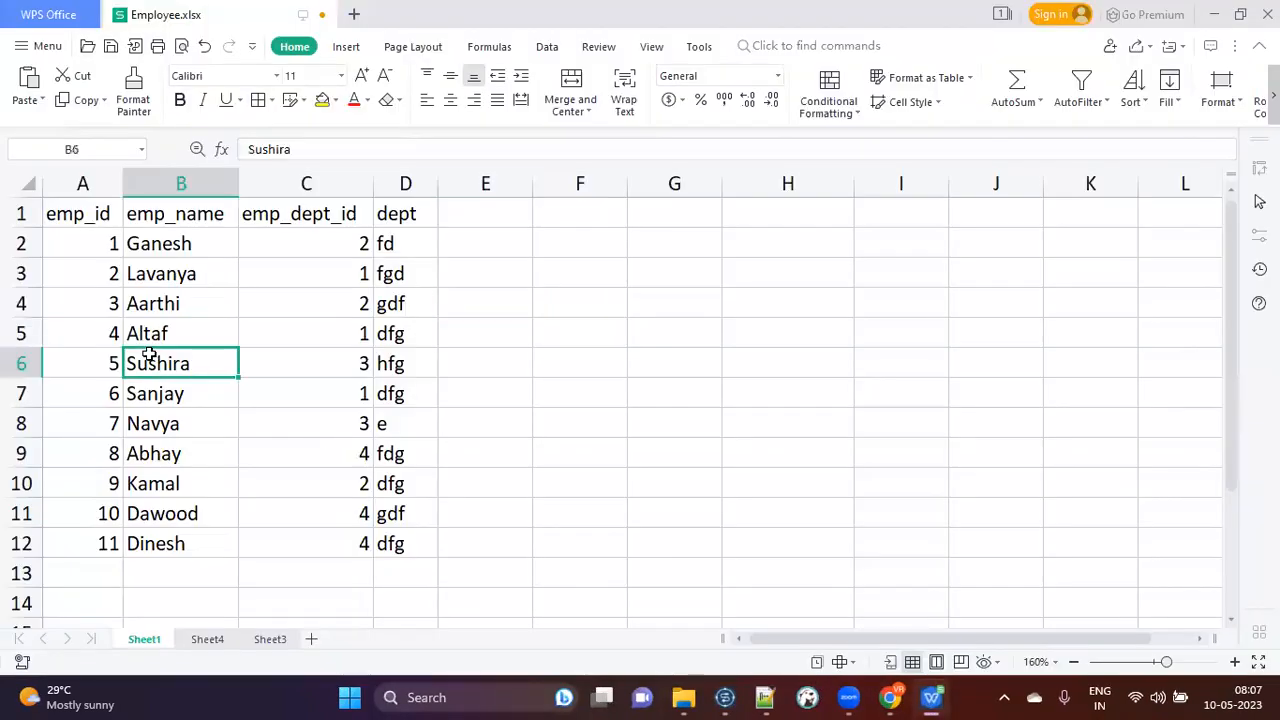
left_click_drag(84, 213, 180, 303)
left_click_drag(336, 413, 378, 542)
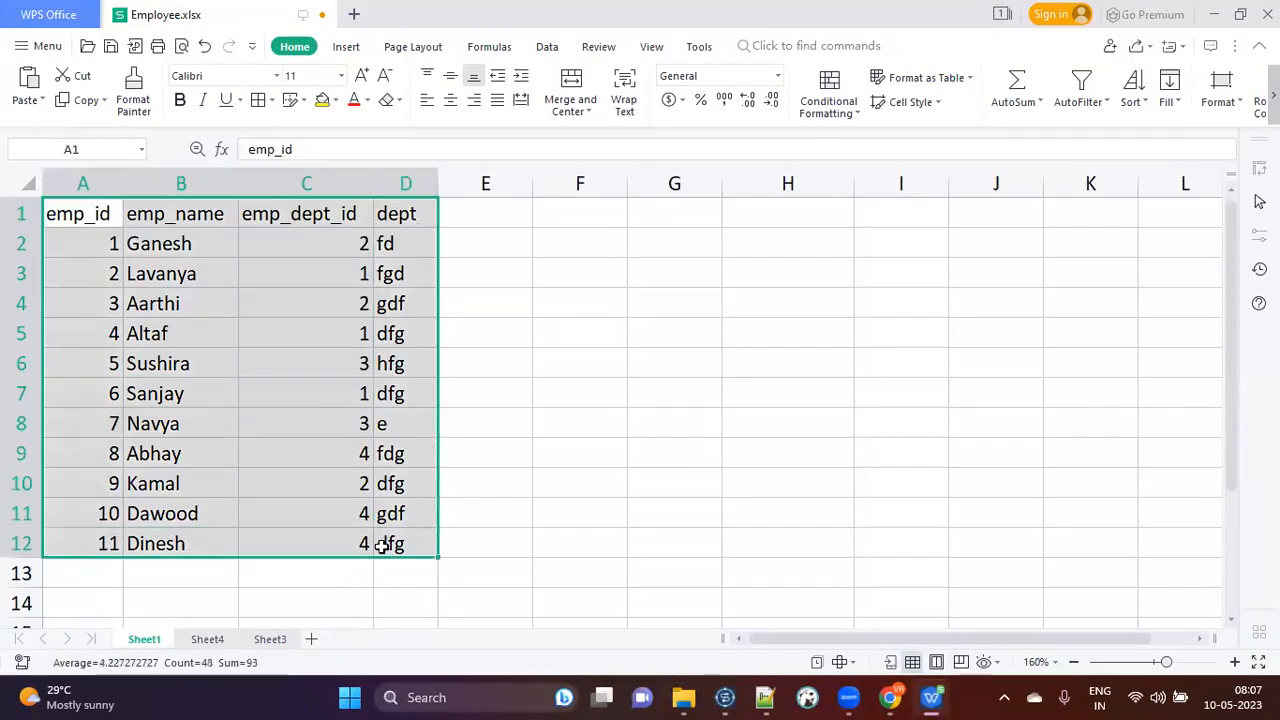
left_click(546, 395)
left_click_drag(115, 218, 416, 553)
left_click(582, 296)
left_click_drag(402, 212, 279, 552)
left_click(104, 546, "shift")
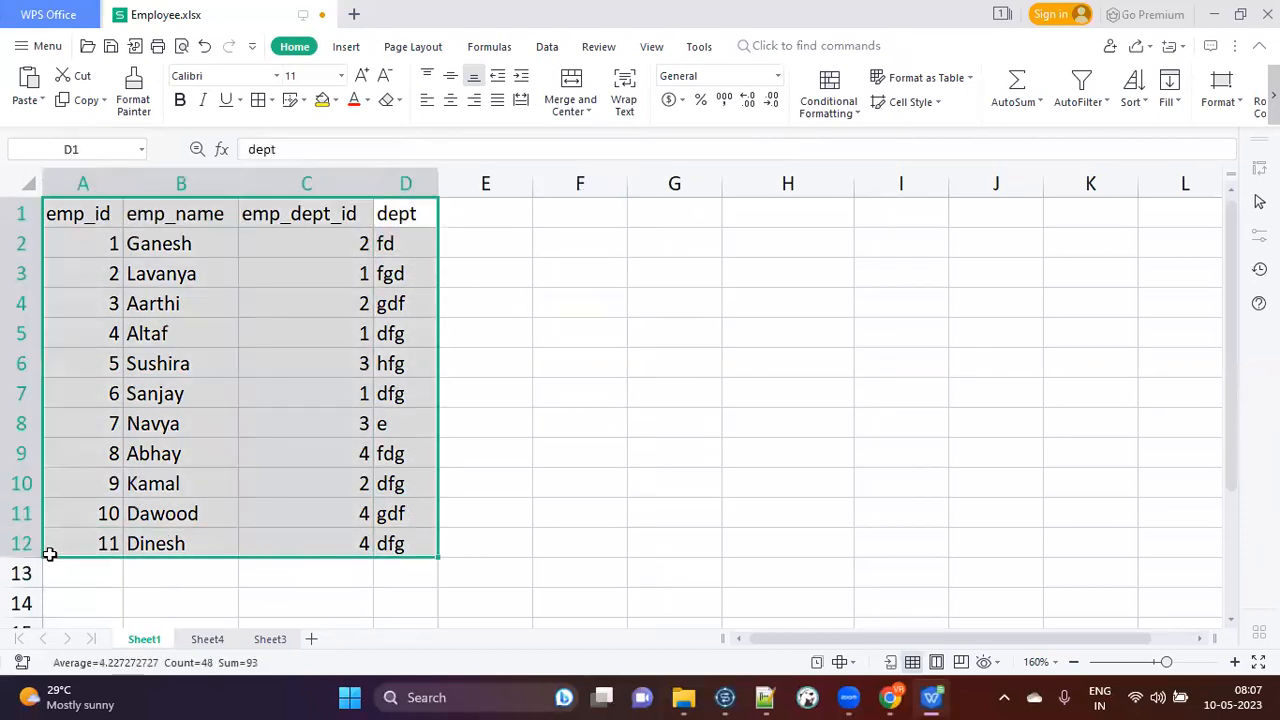
left_click(391, 366)
left_click(674, 342)
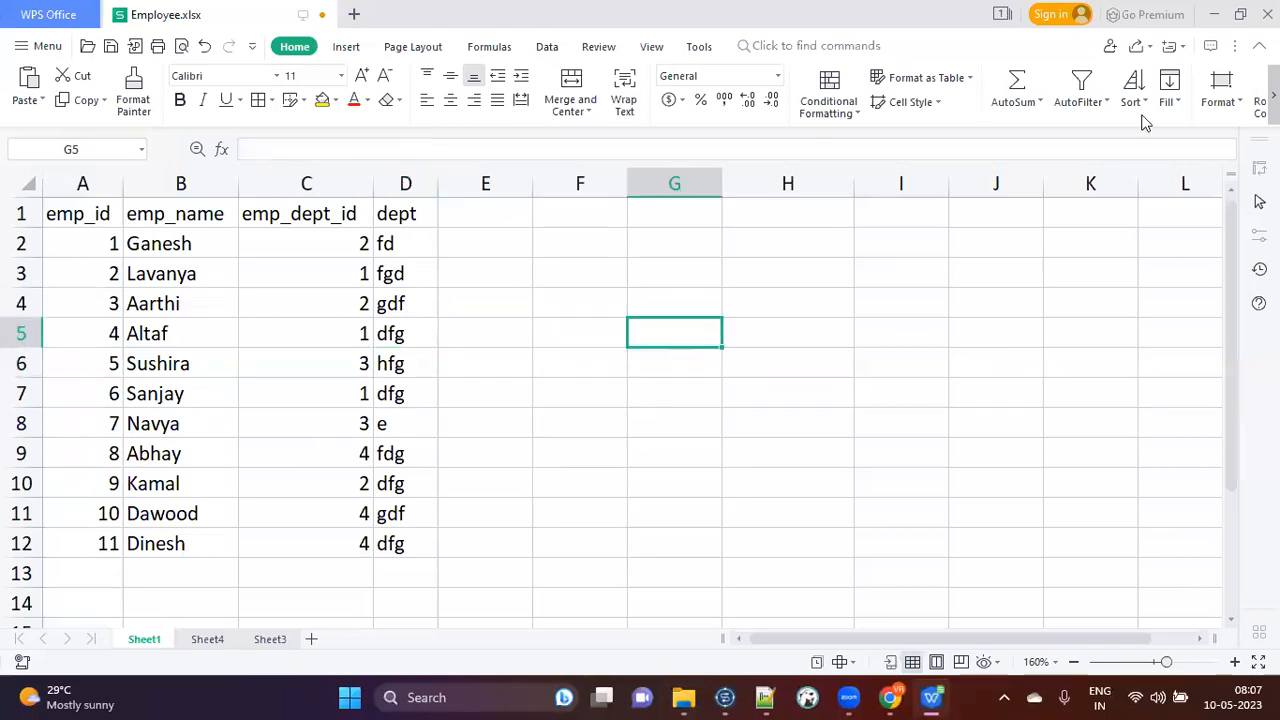
left_click(1211, 17)
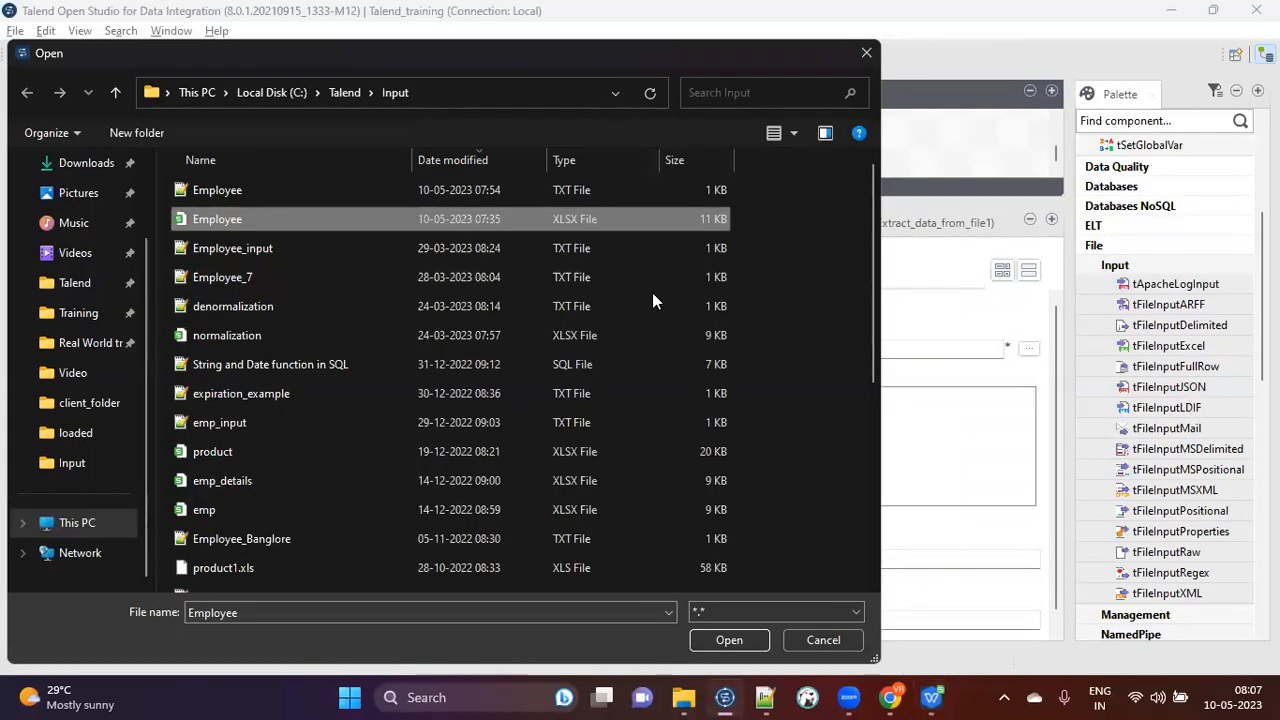
Confirm the Employee XLSX file so tFileInputExcel reads C:/Talend/Input/Employee.xlsx.
left_click(227, 218)
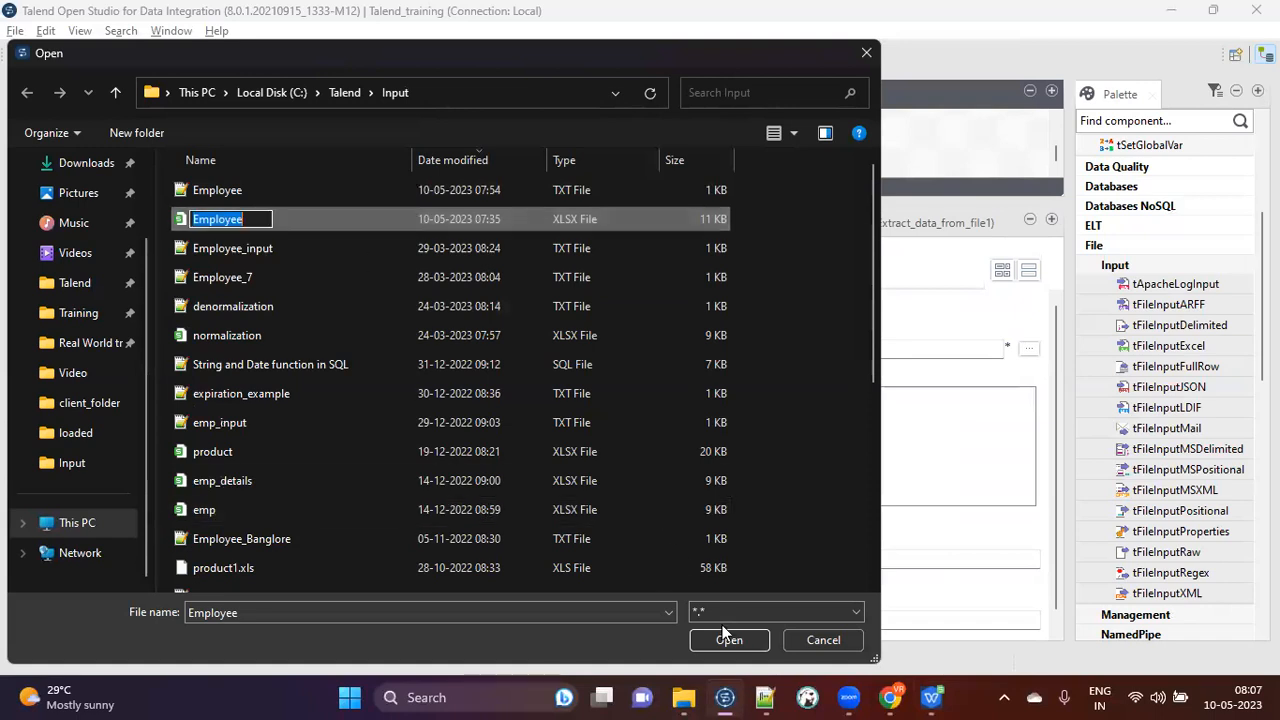
left_click(720, 640)
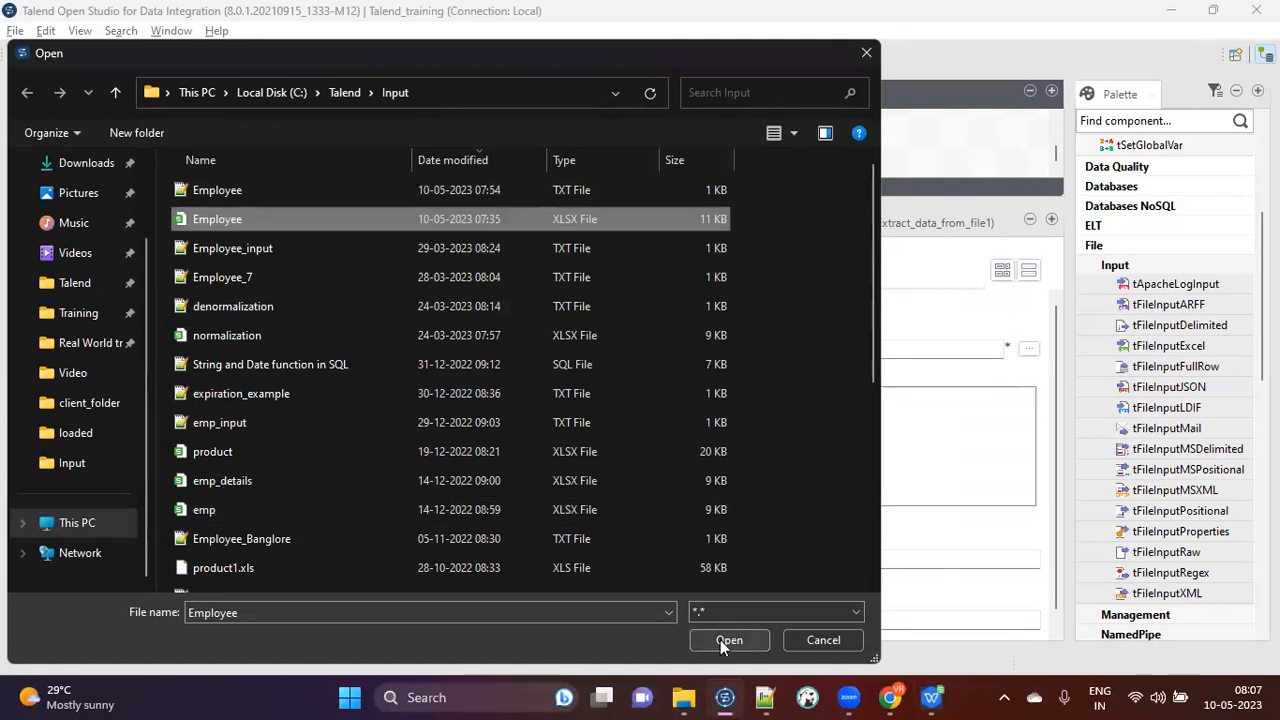
left_click(738, 643)
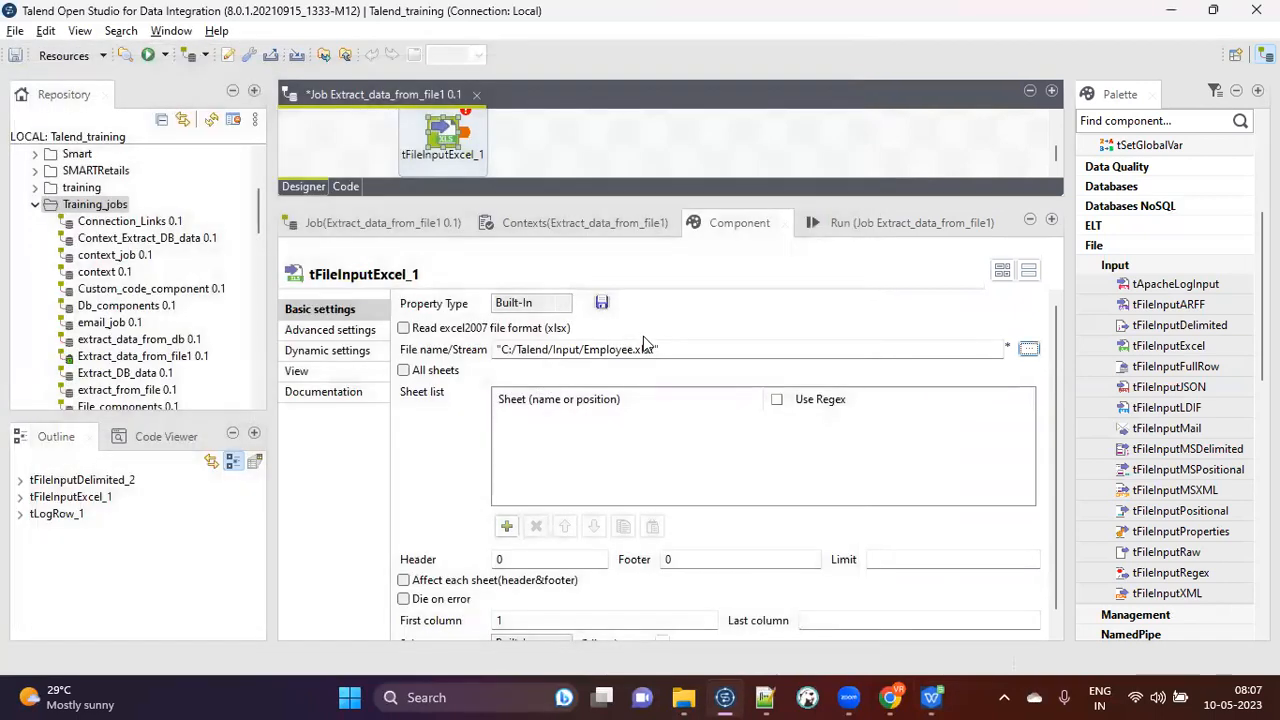
Check the xlsx extension in tFileInputExcel's file path and enable reading the excel2007 file format (xlsx).
left_click_drag(637, 349, 658, 349)
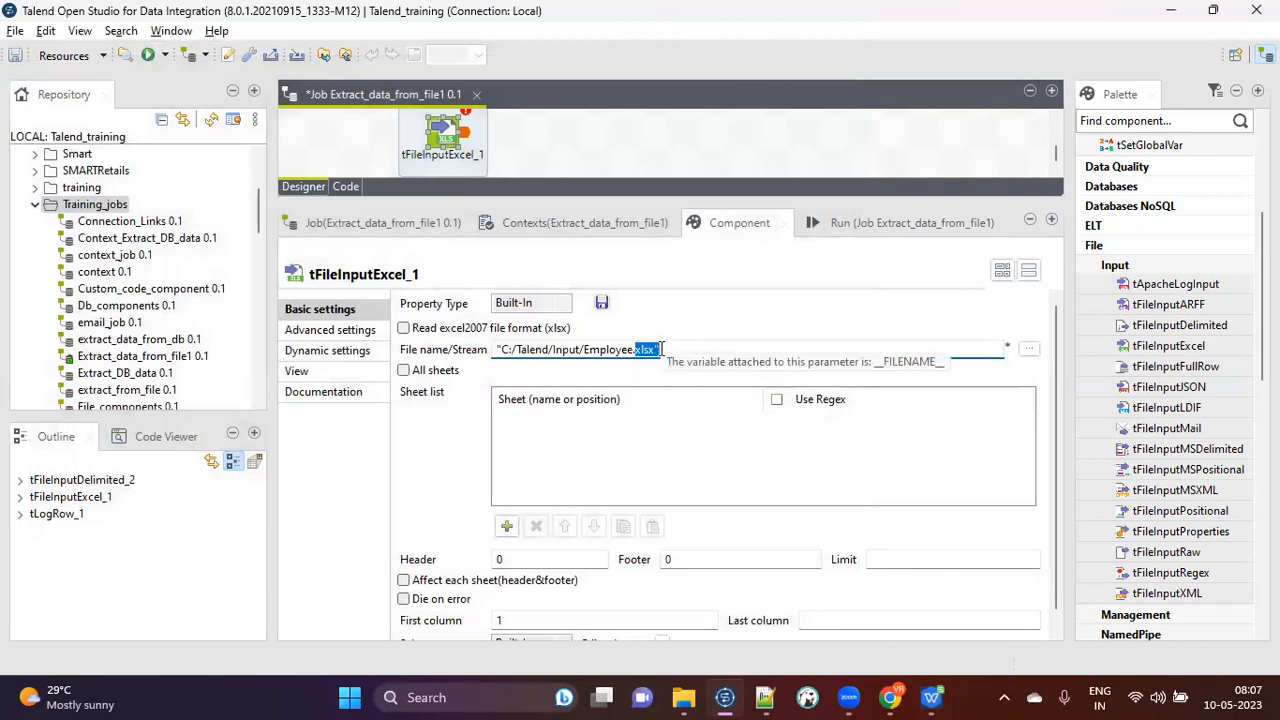
left_click(648, 349)
left_click_drag(637, 349, 654, 347)
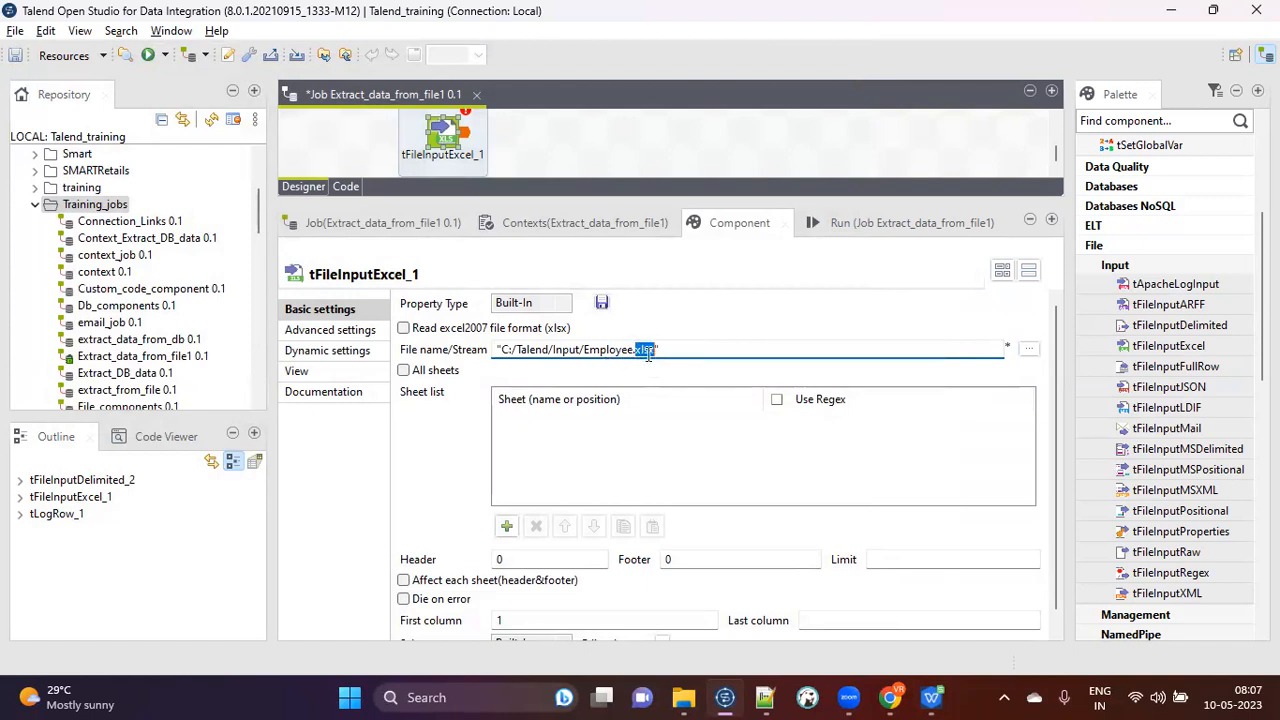
left_click(403, 328)
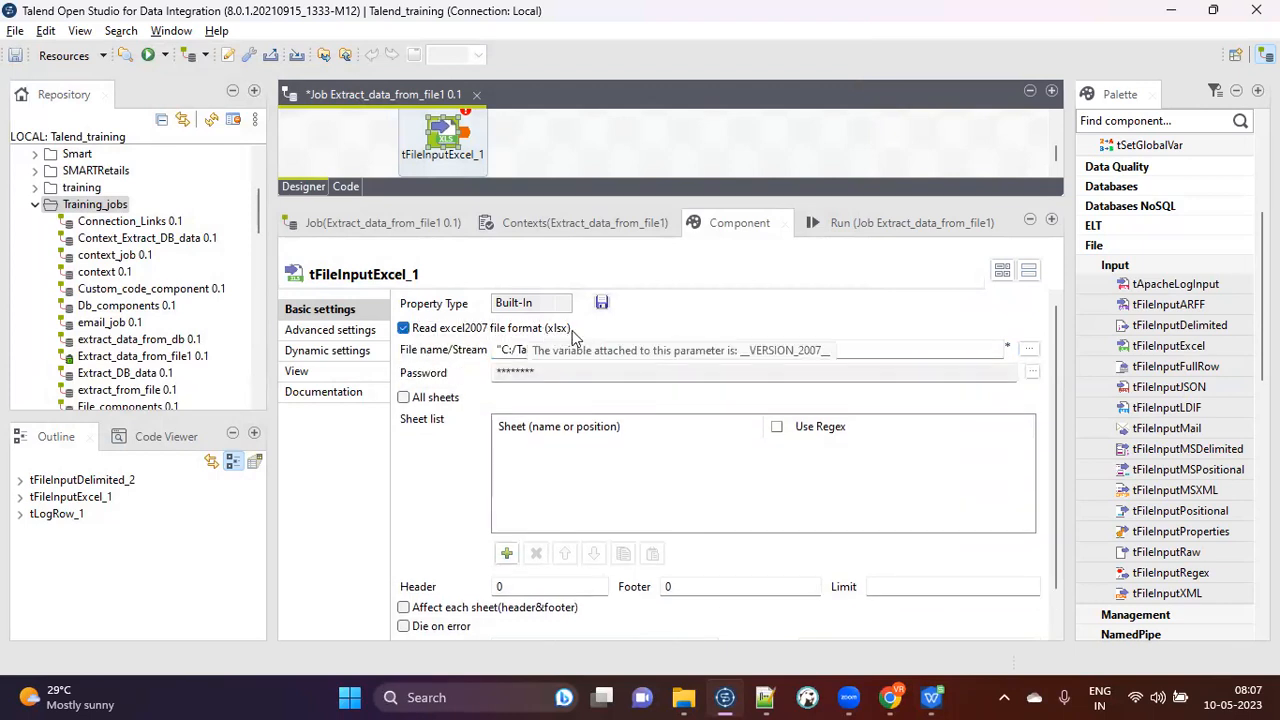
left_click(403, 328)
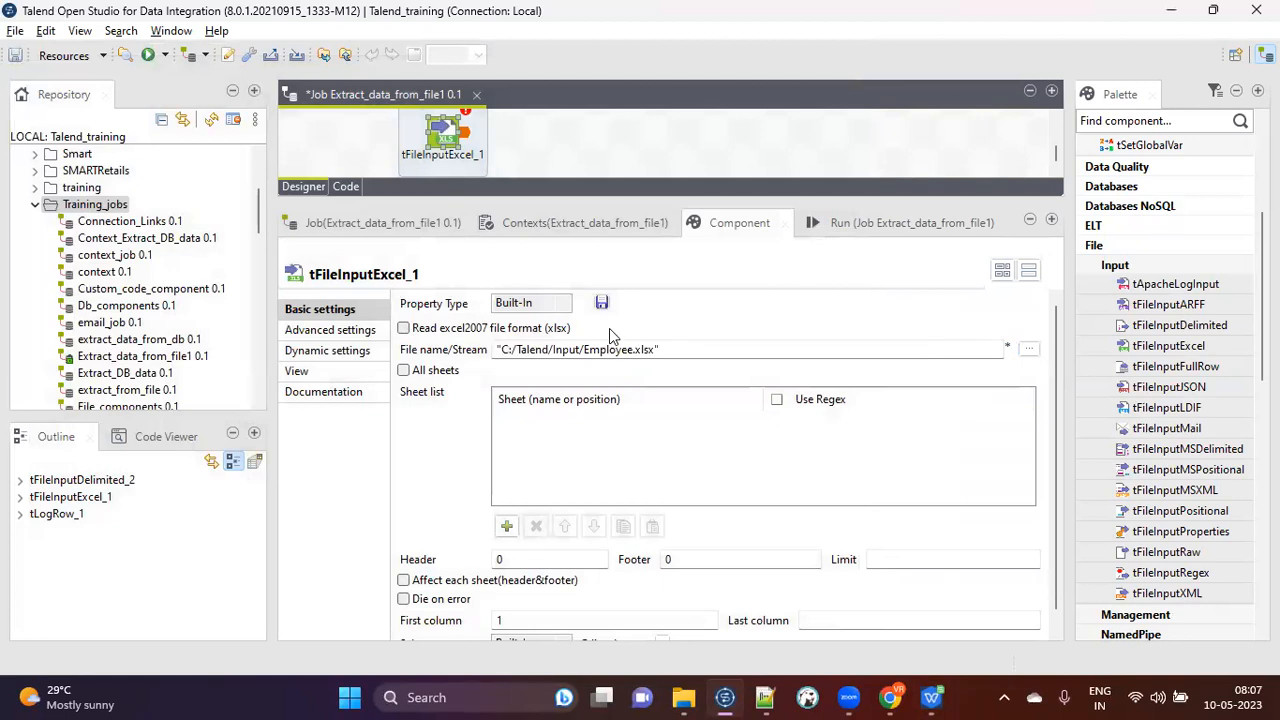
left_click_drag(634, 349, 646, 351)
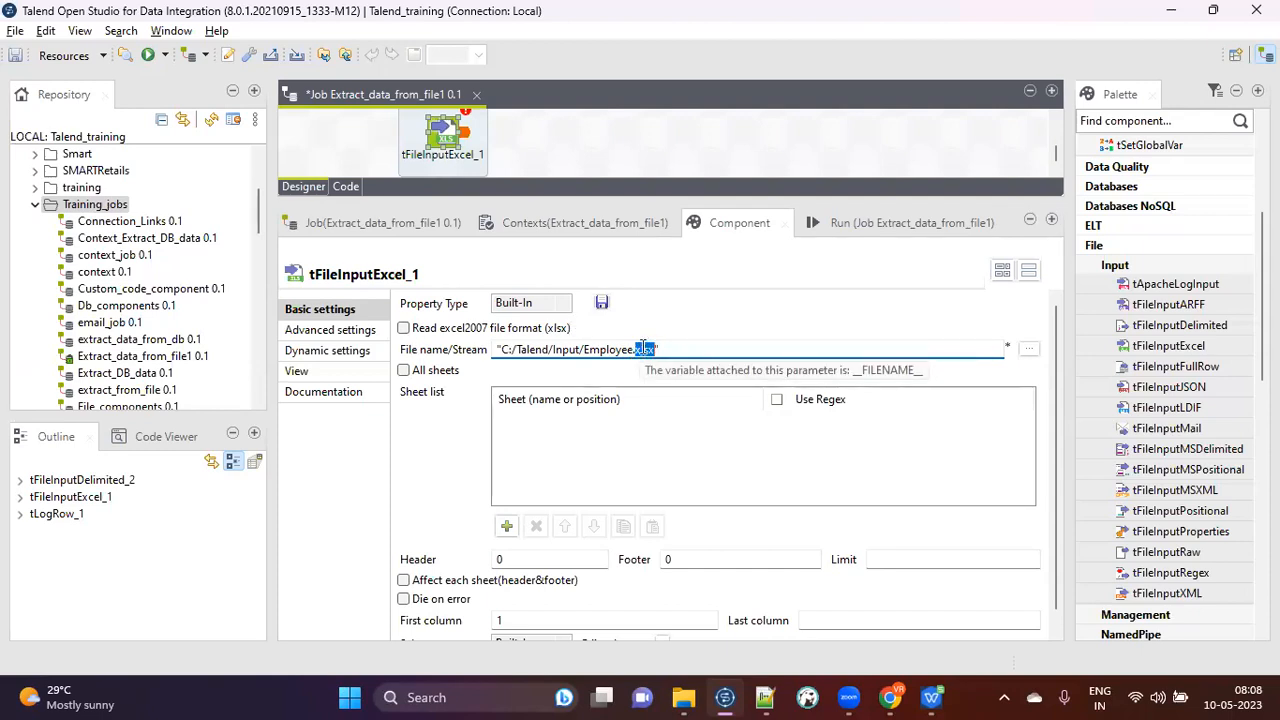
left_click(403, 328)
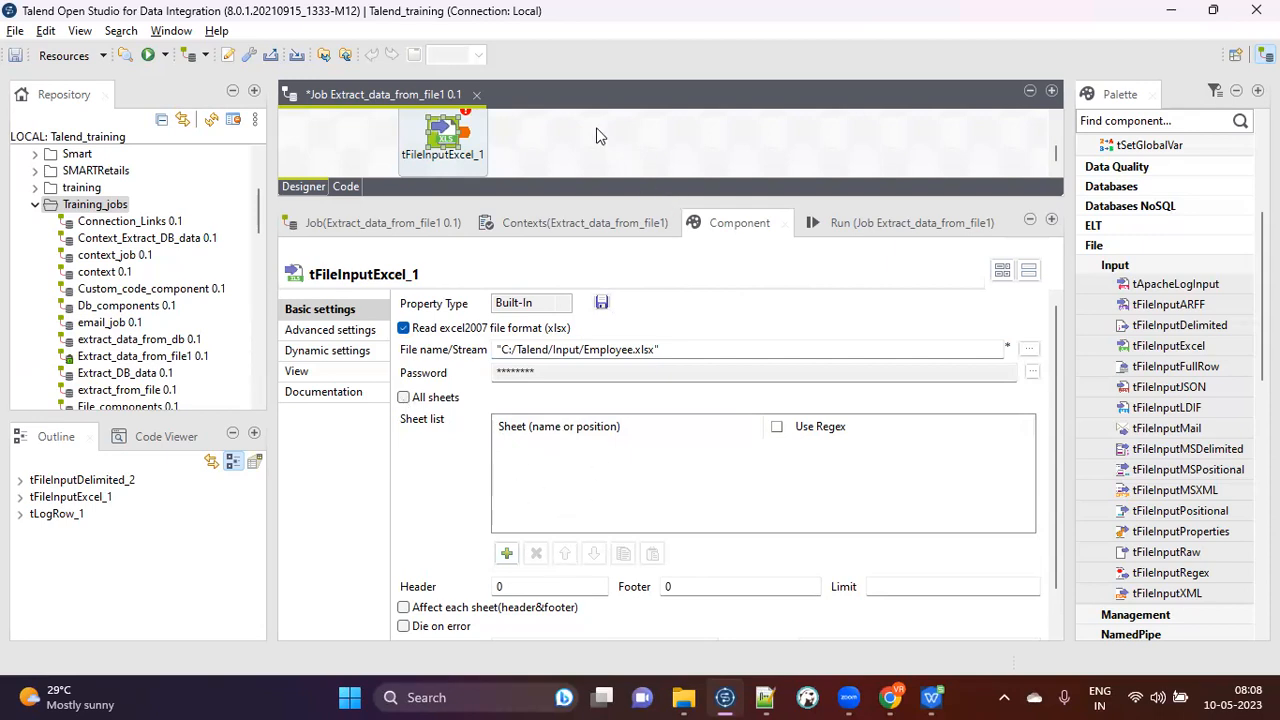
Compare with tFileInputDelimited's basic settings and return to the tFileInputExcel component.
scroll(596, 136, "up", 3)
left_click(440, 131)
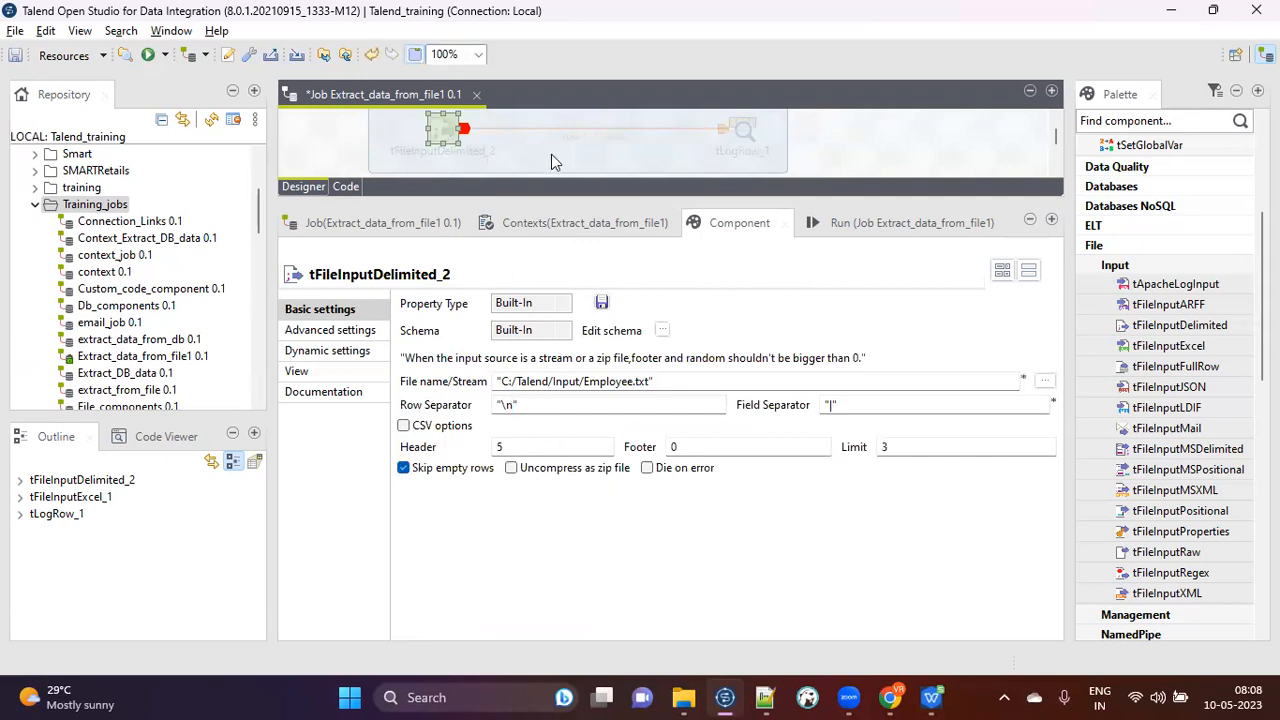
scroll(551, 154, "down", 3)
left_click(443, 155)
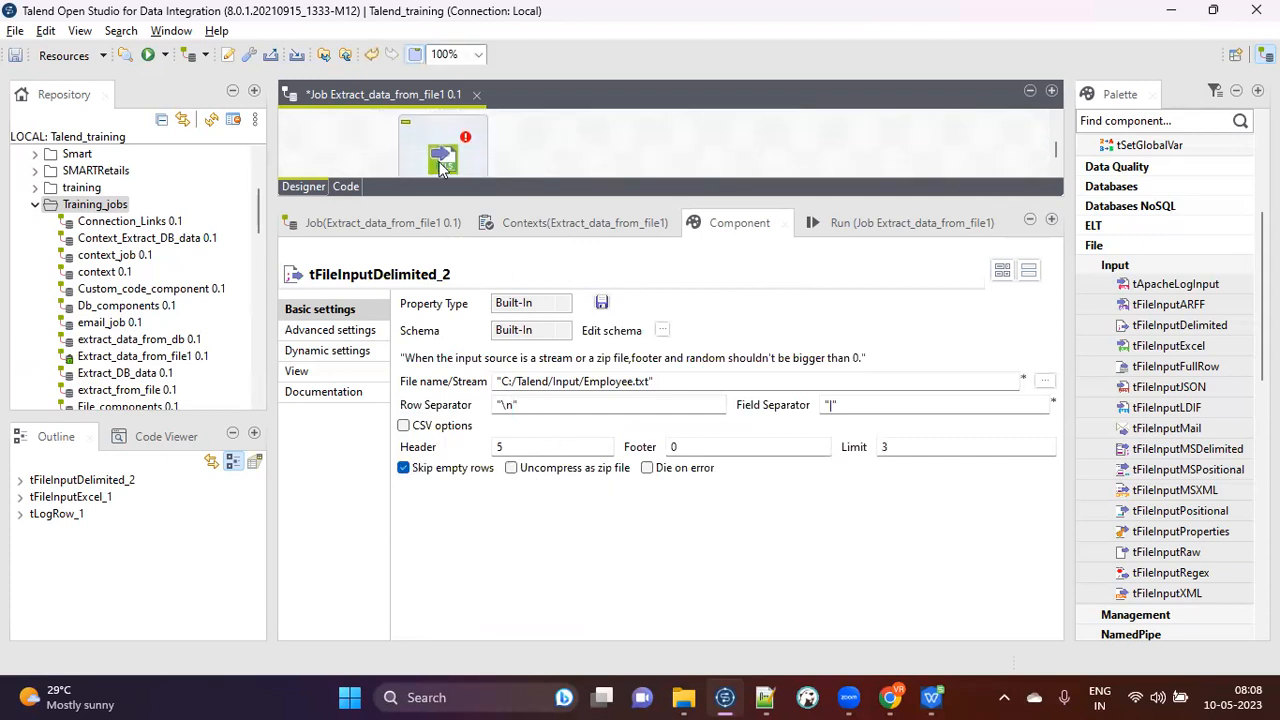
Switch to Employee.xlsx in WPS Office and view its other worksheets, Sheet4 and Sheet3.
left_click(930, 697)
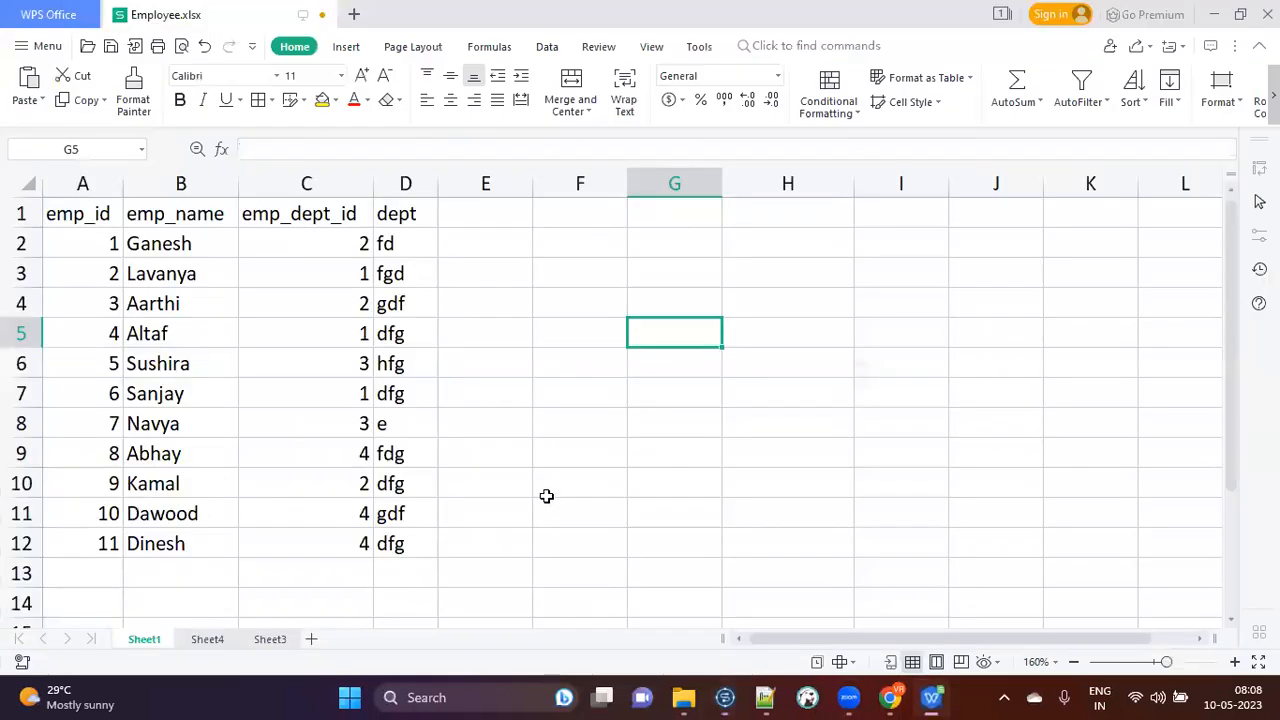
left_click(221, 641)
left_click(276, 641)
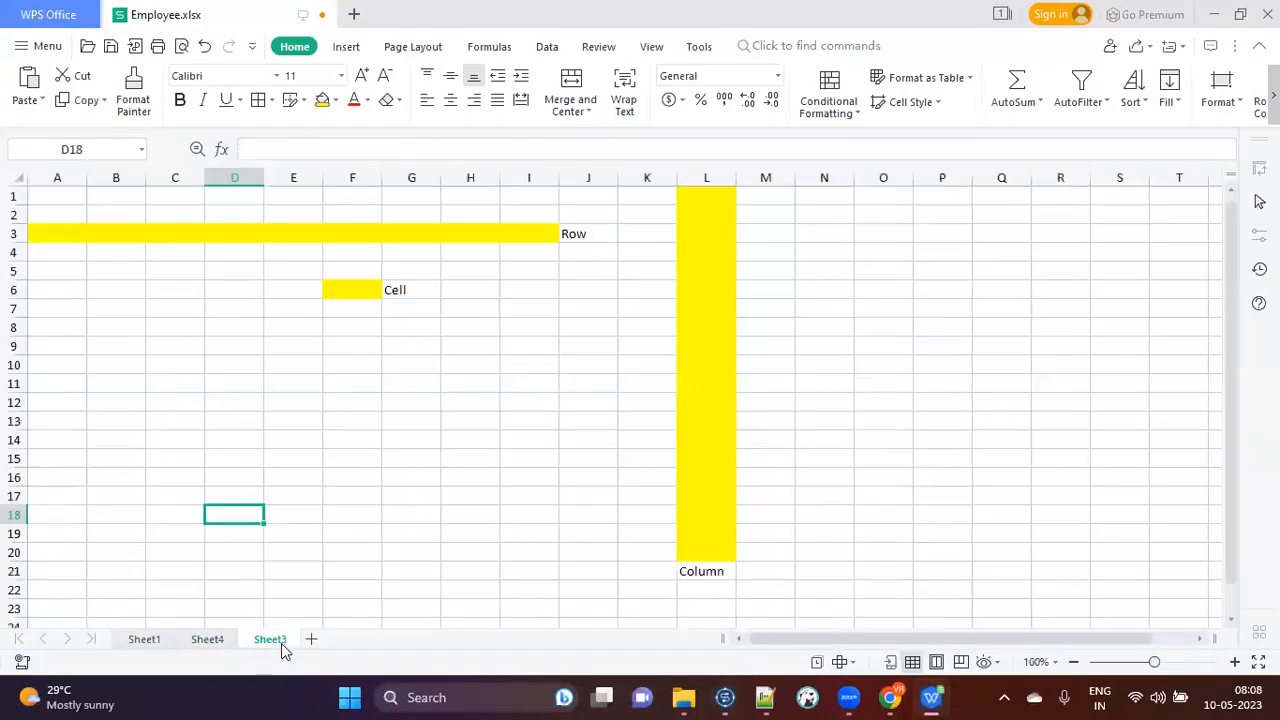
Rename Sheet1, the worksheet holding the employee table in Employee.xlsx, as Emp.
left_click(142, 639)
left_click(500, 394)
left_click_drag(87, 228, 390, 545)
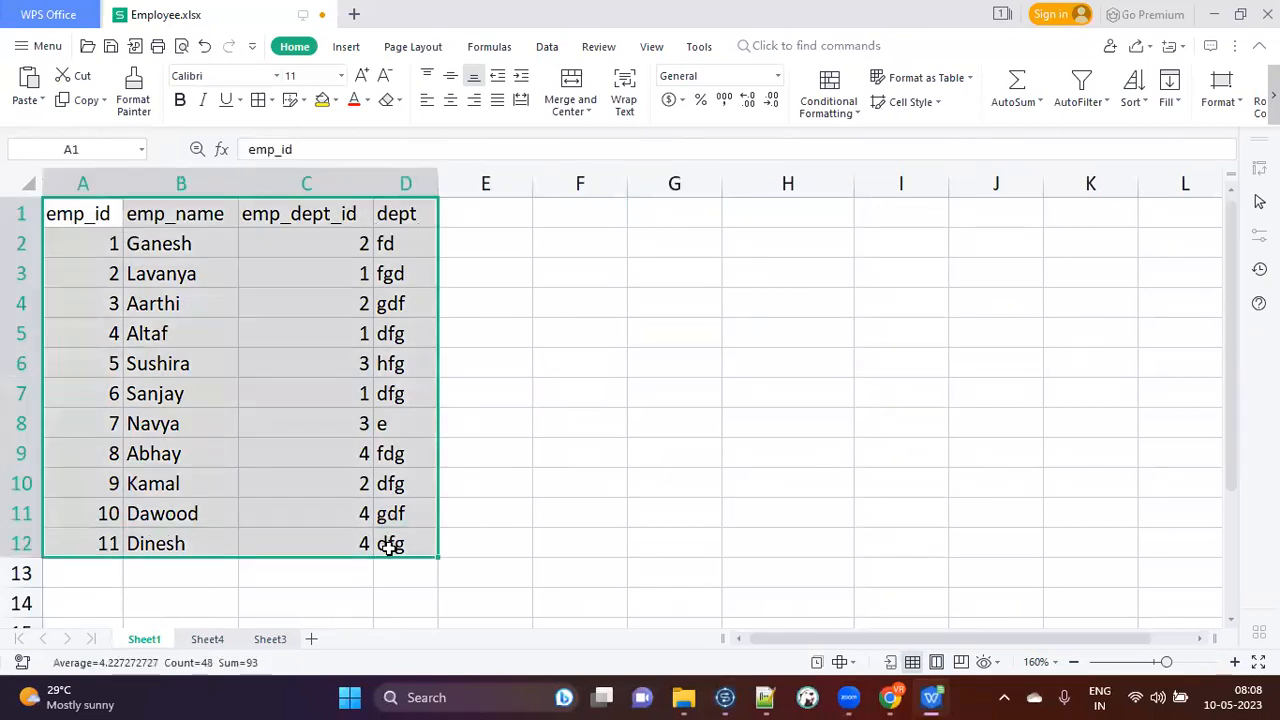
double_click(152, 640)
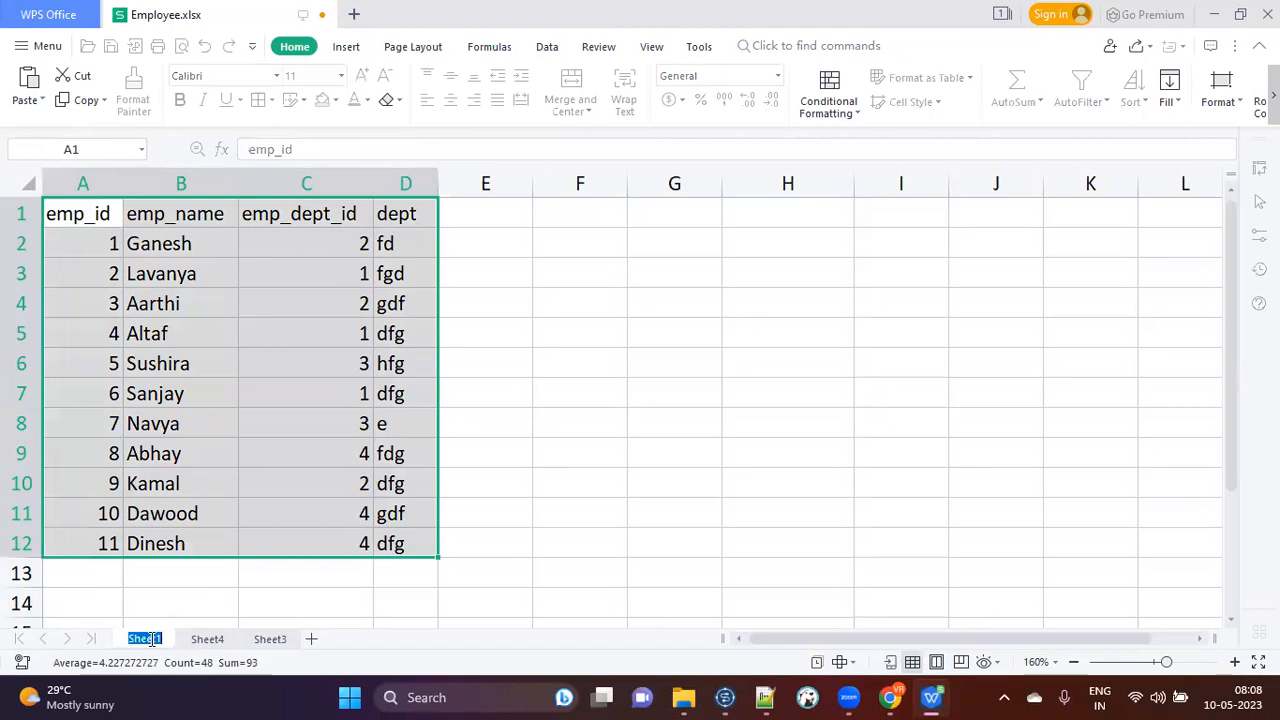
type("Emp")
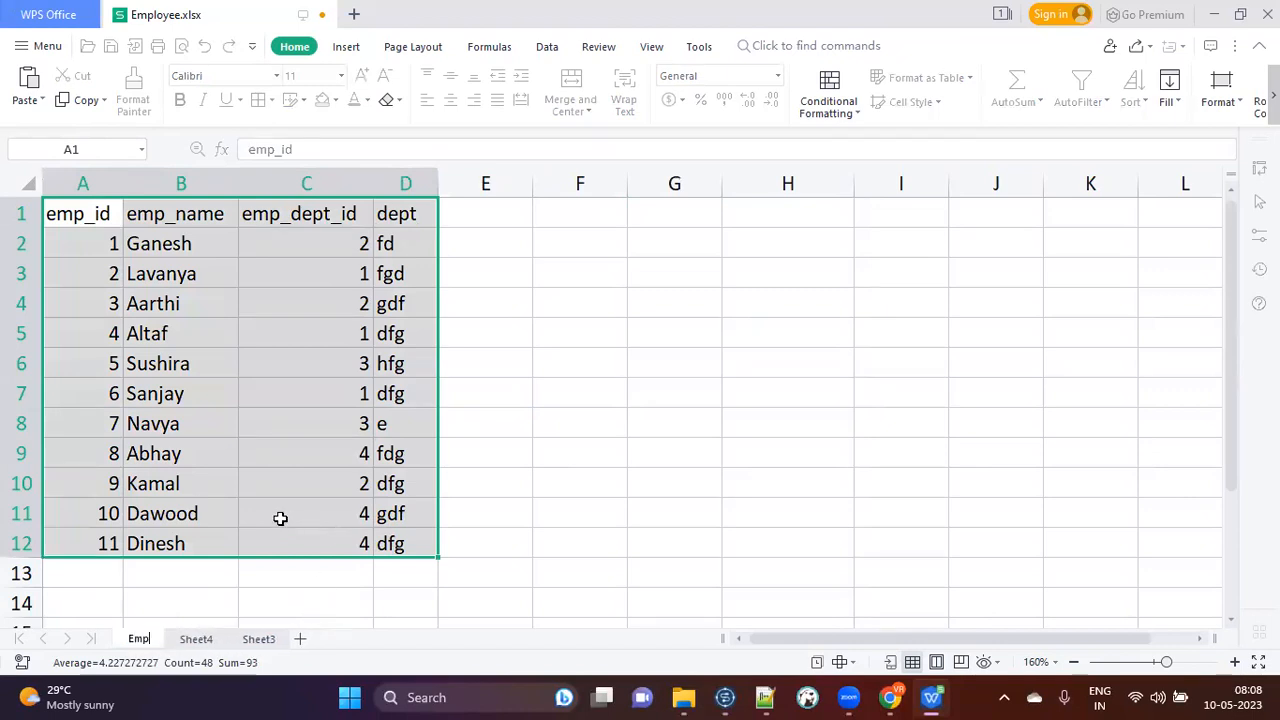
left_click(492, 459)
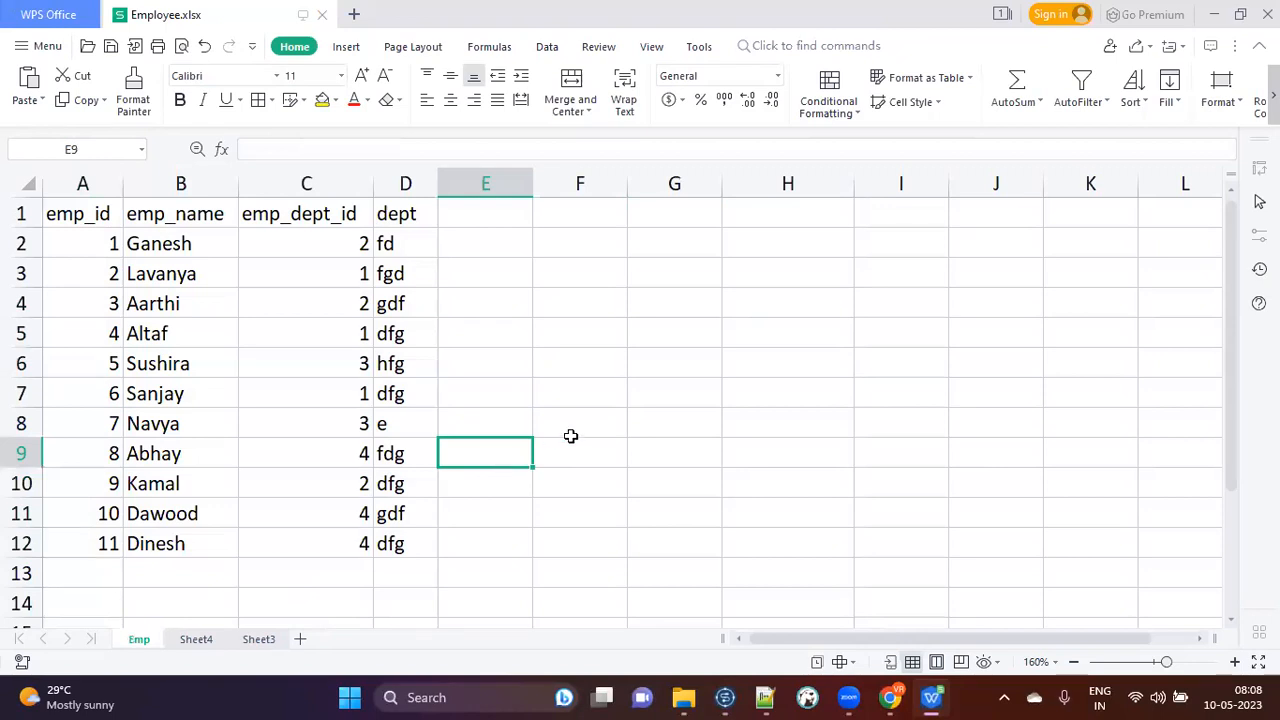
left_click(300, 477)
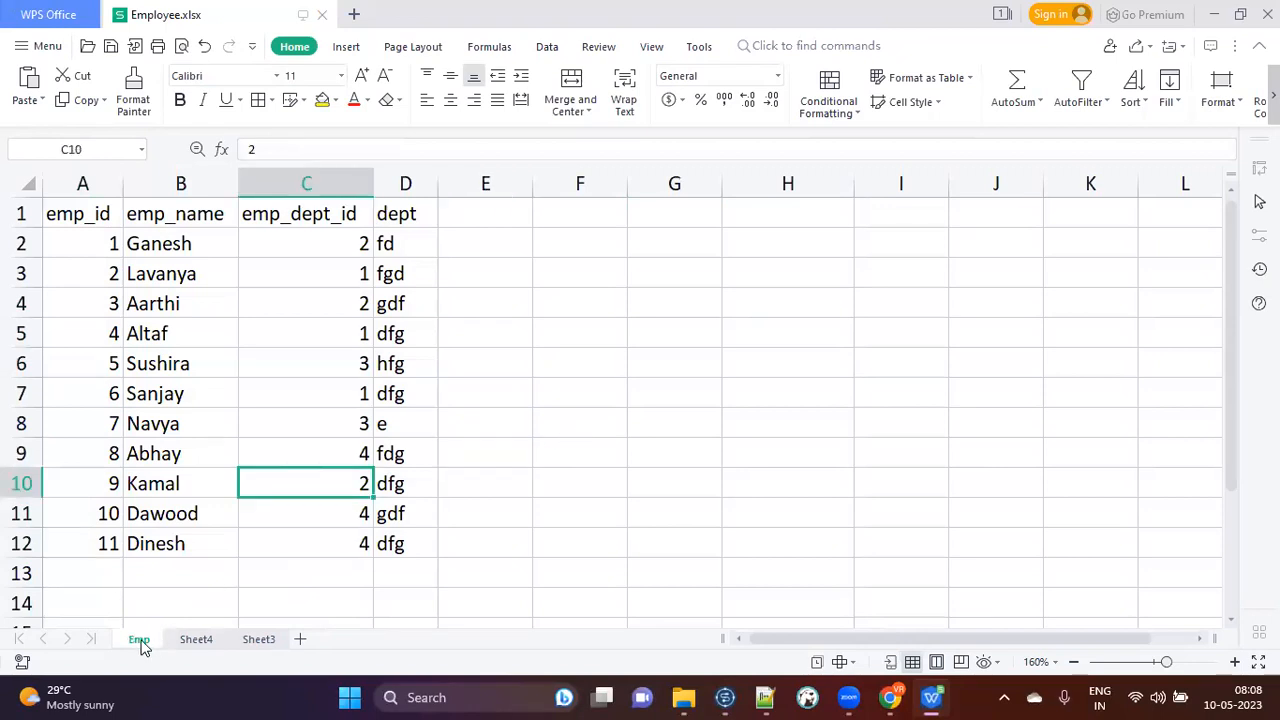
Switch to Talend and add a sheet list entry named "Emp" to tFileInputExcel.
key("alt+Tab")
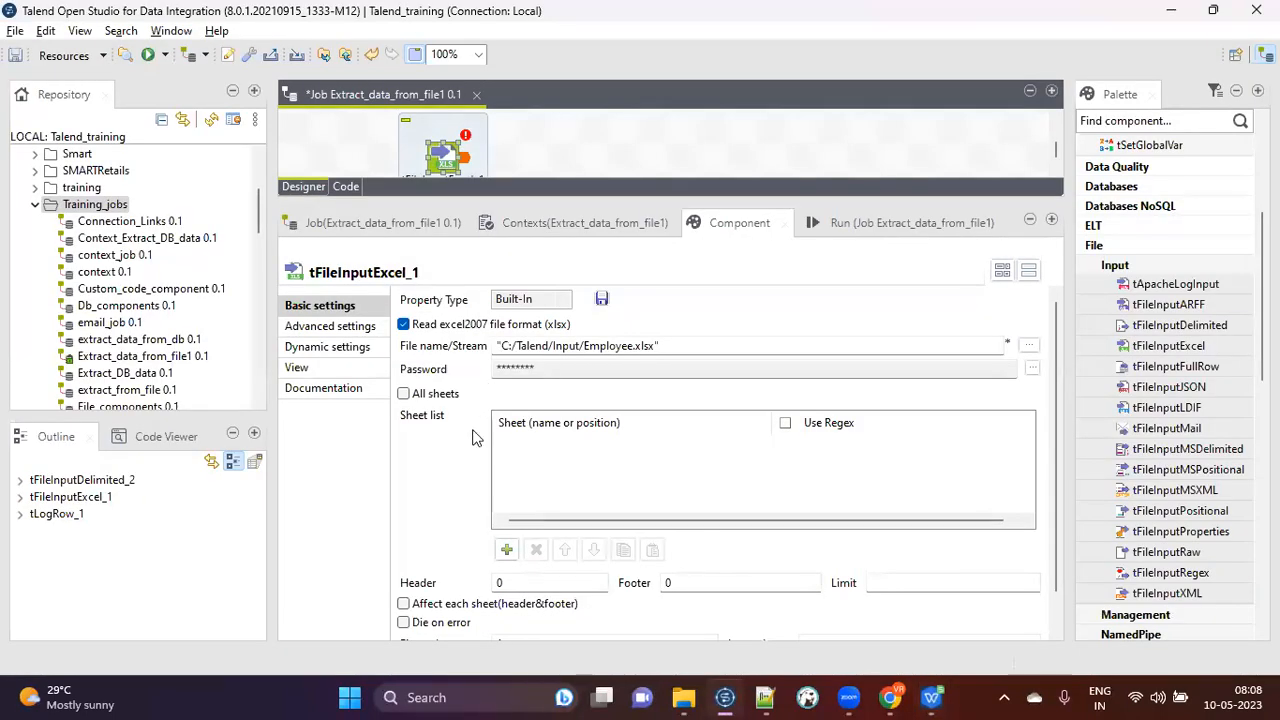
left_click(506, 549)
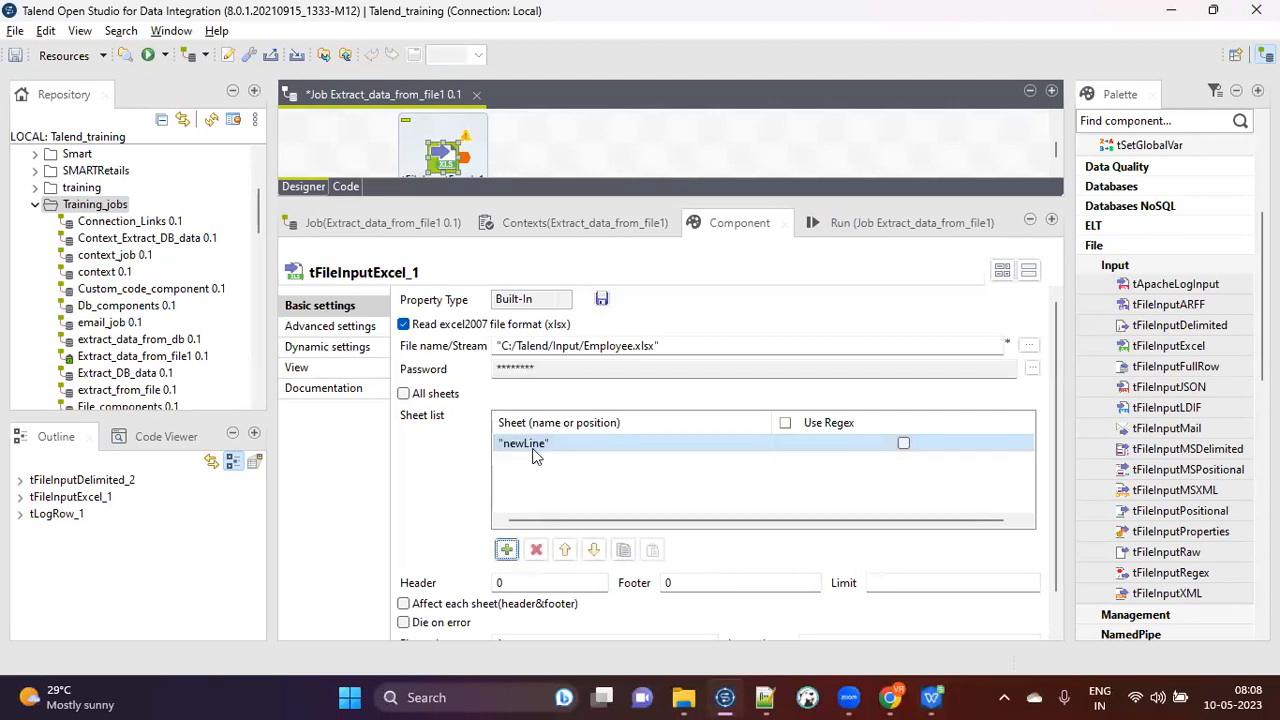
left_click(515, 447)
left_click_drag(503, 443, 540, 443)
type("Emp")
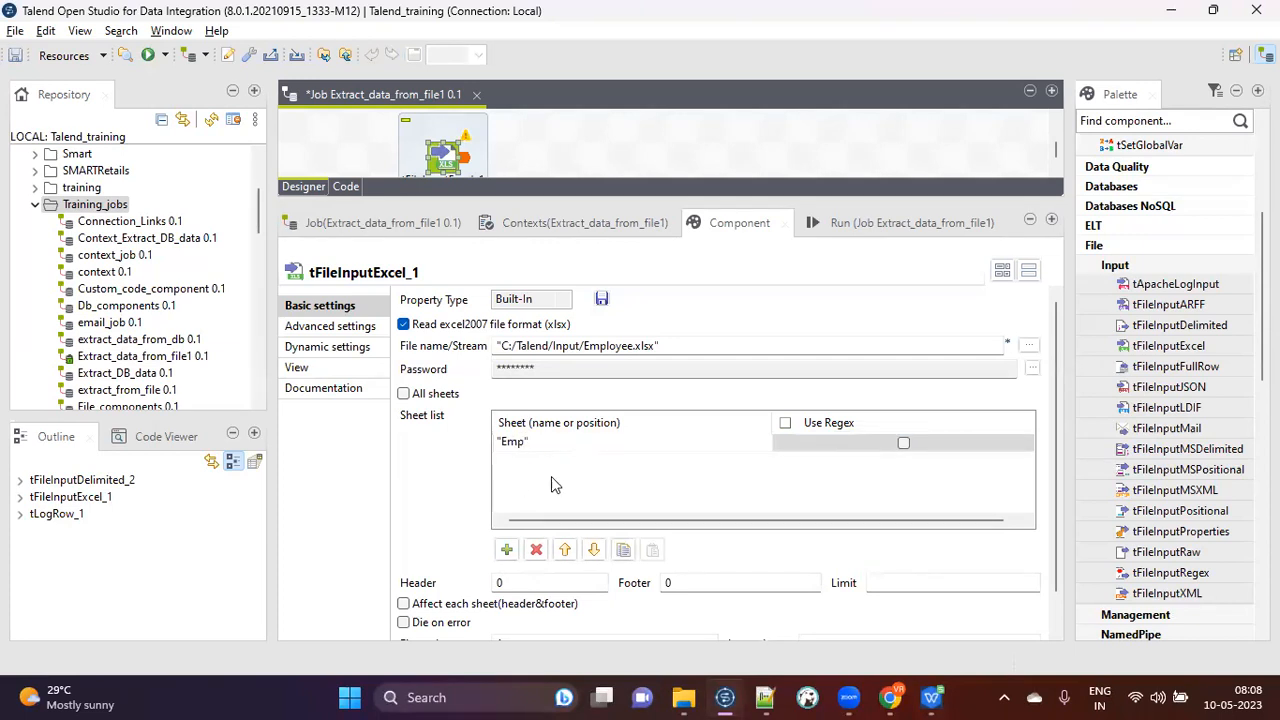
left_click(552, 477)
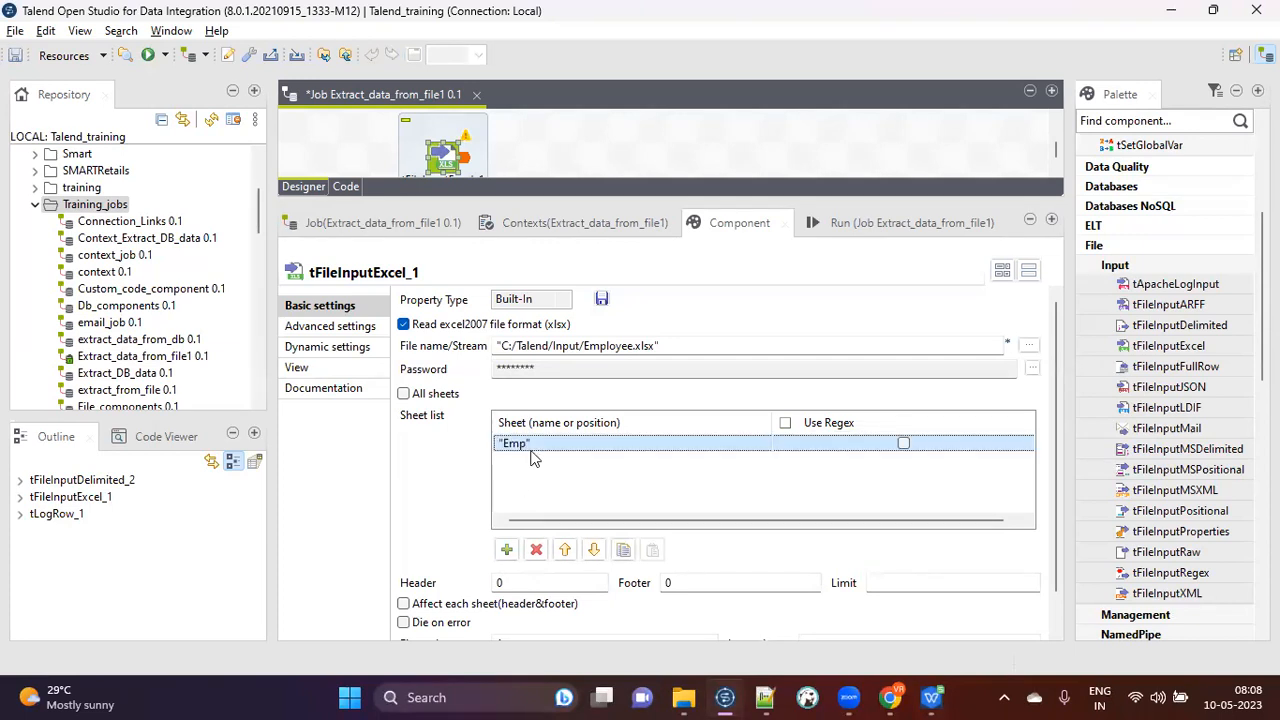
Check the Emp worksheet in WPS Office and change tFileInputExcel's sheet list entry in Talend to position 1.
key("alt+Tab")
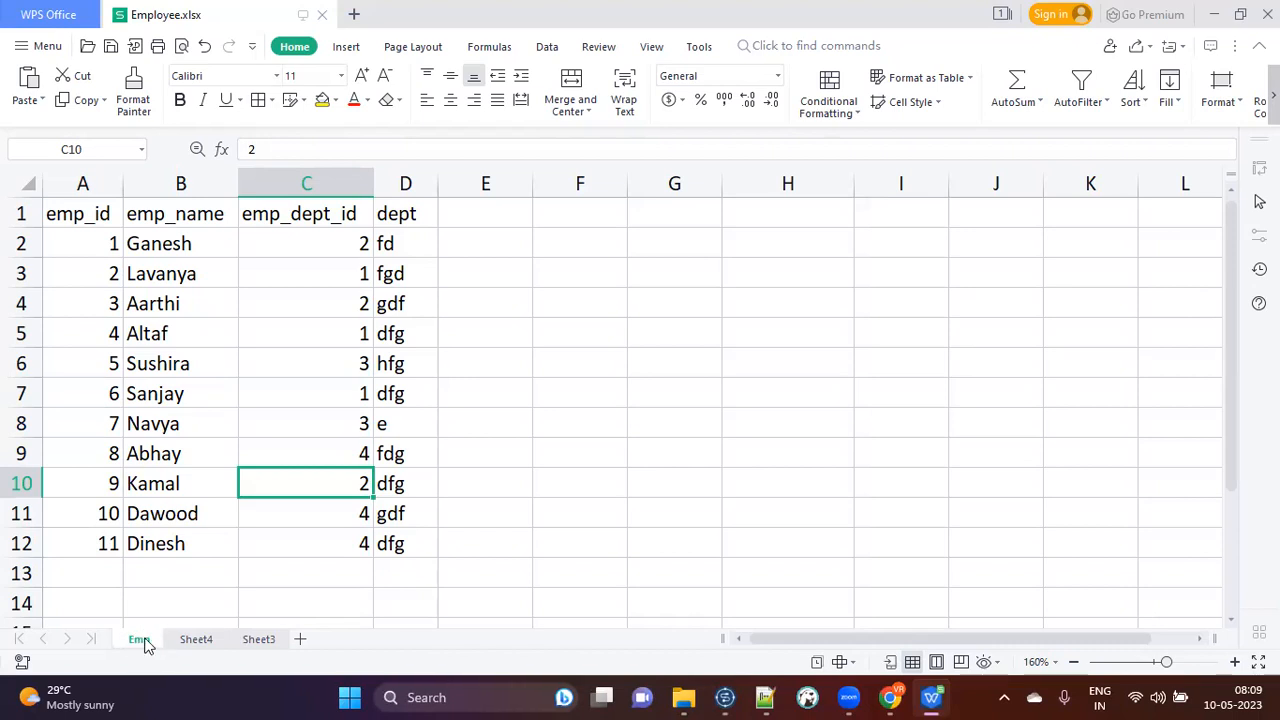
key("alt+Tab")
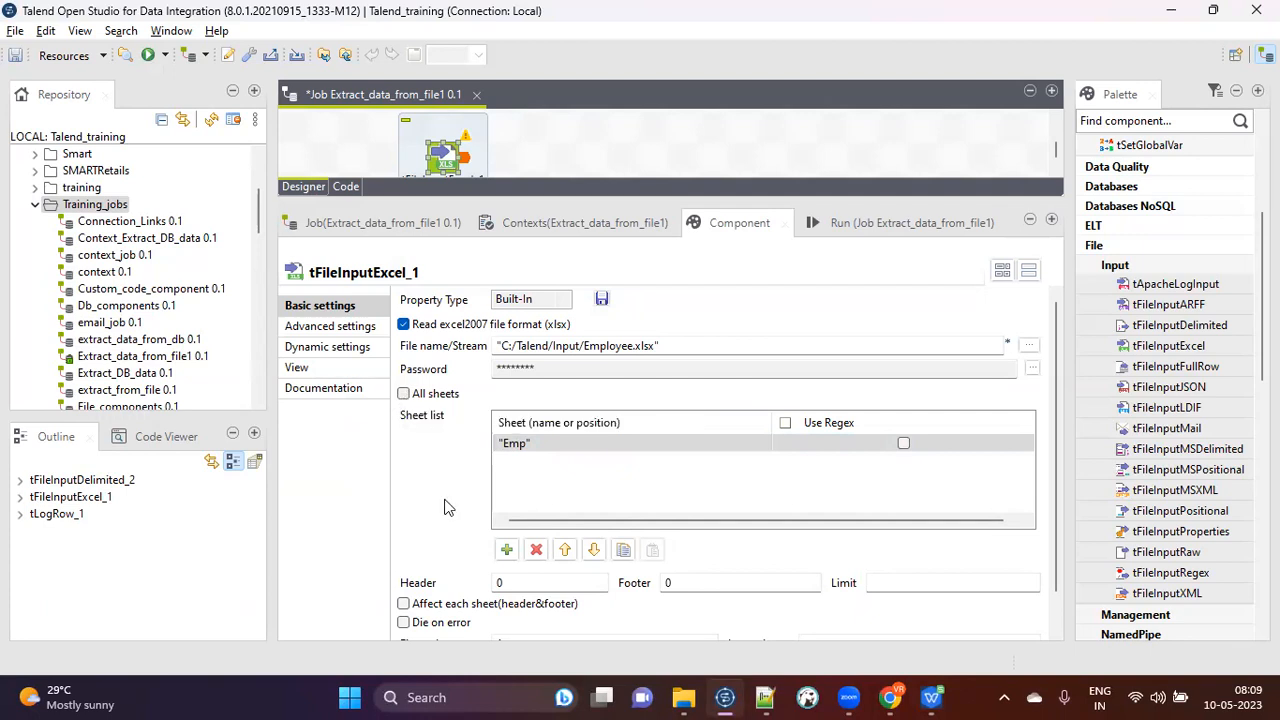
key("alt+Tab")
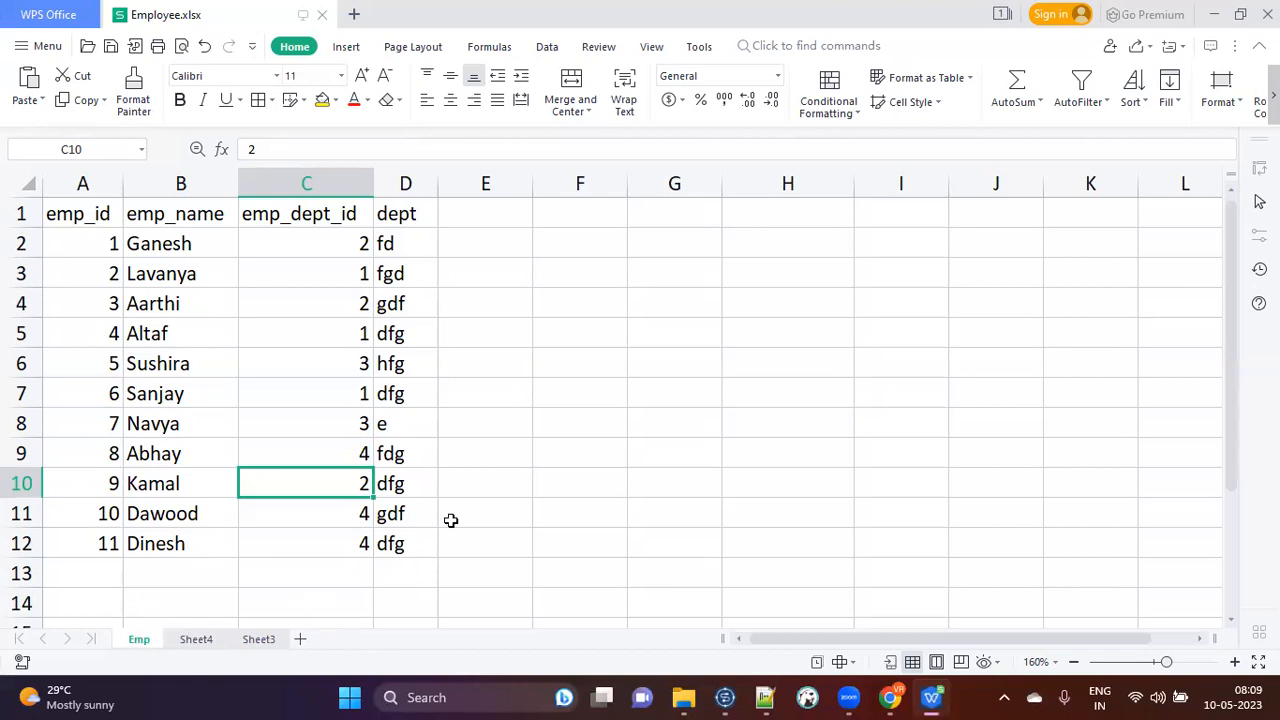
key("alt+Tab")
left_click(594, 442)
key("BackSpace")
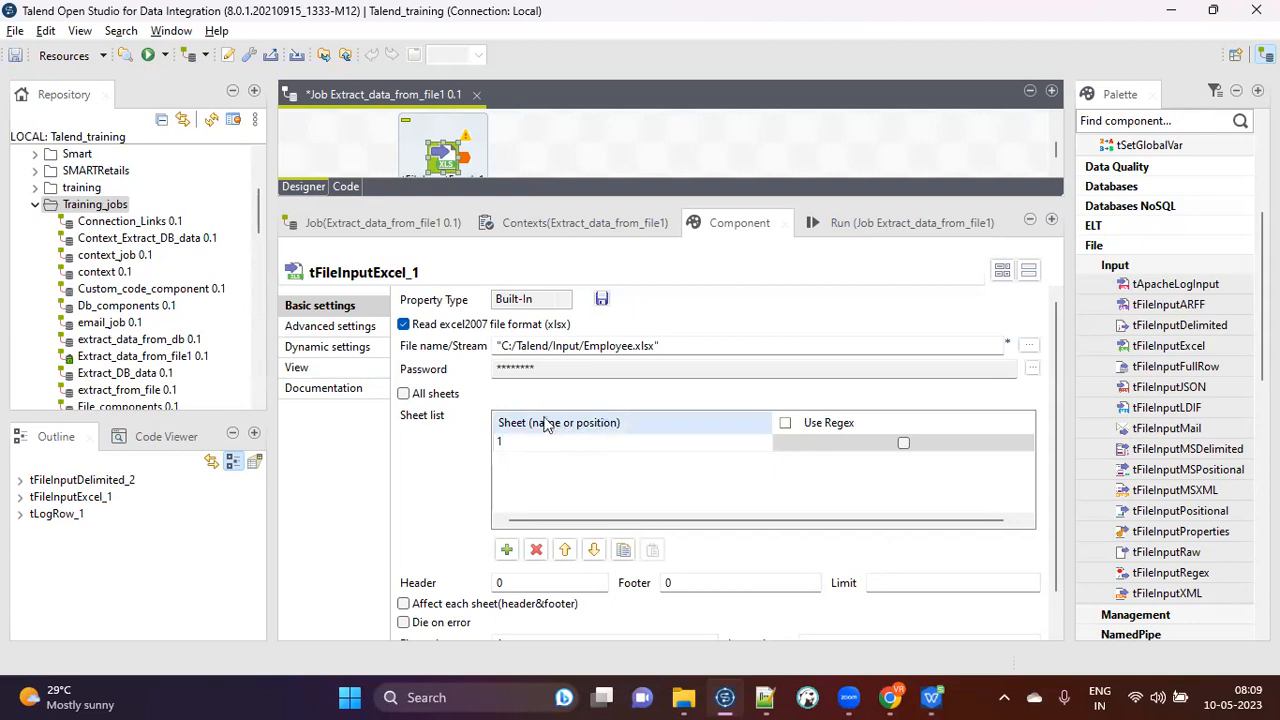
Compare the positions of Emp and Sheet4 in Employee.xlsx, select the employee table in Emp, and return to Talend.
key("alt+Tab")
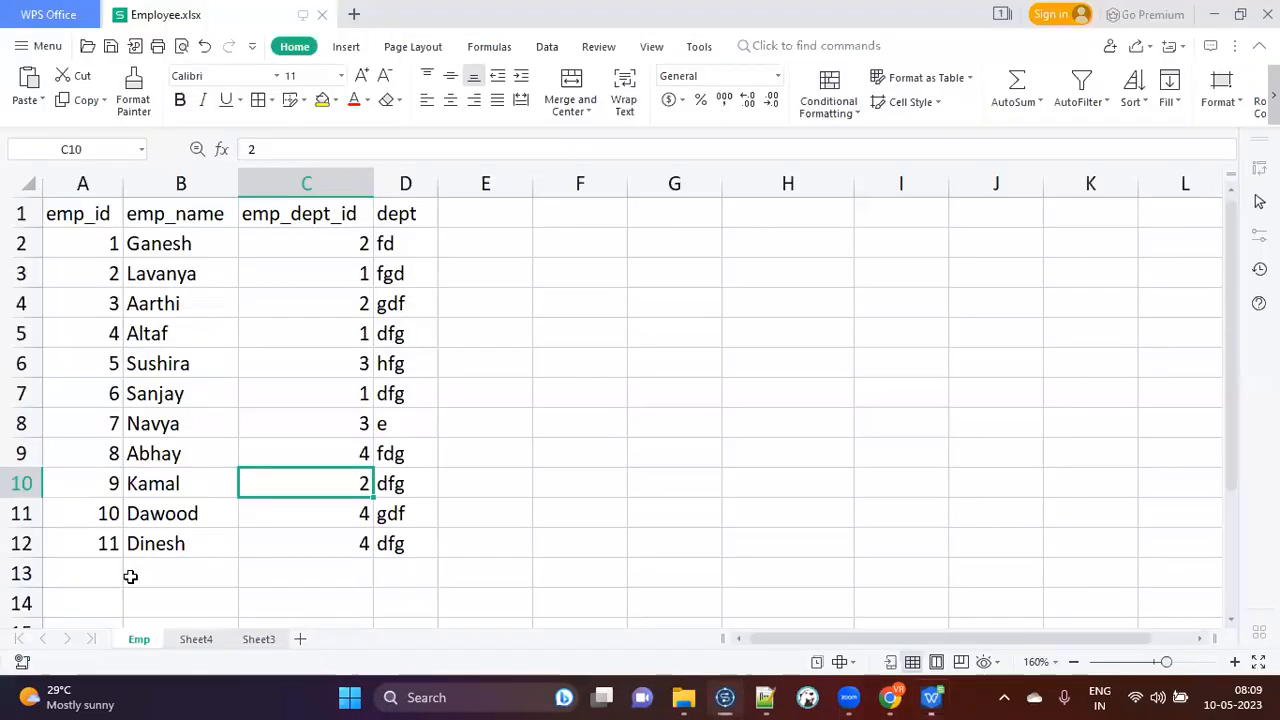
left_click(195, 639)
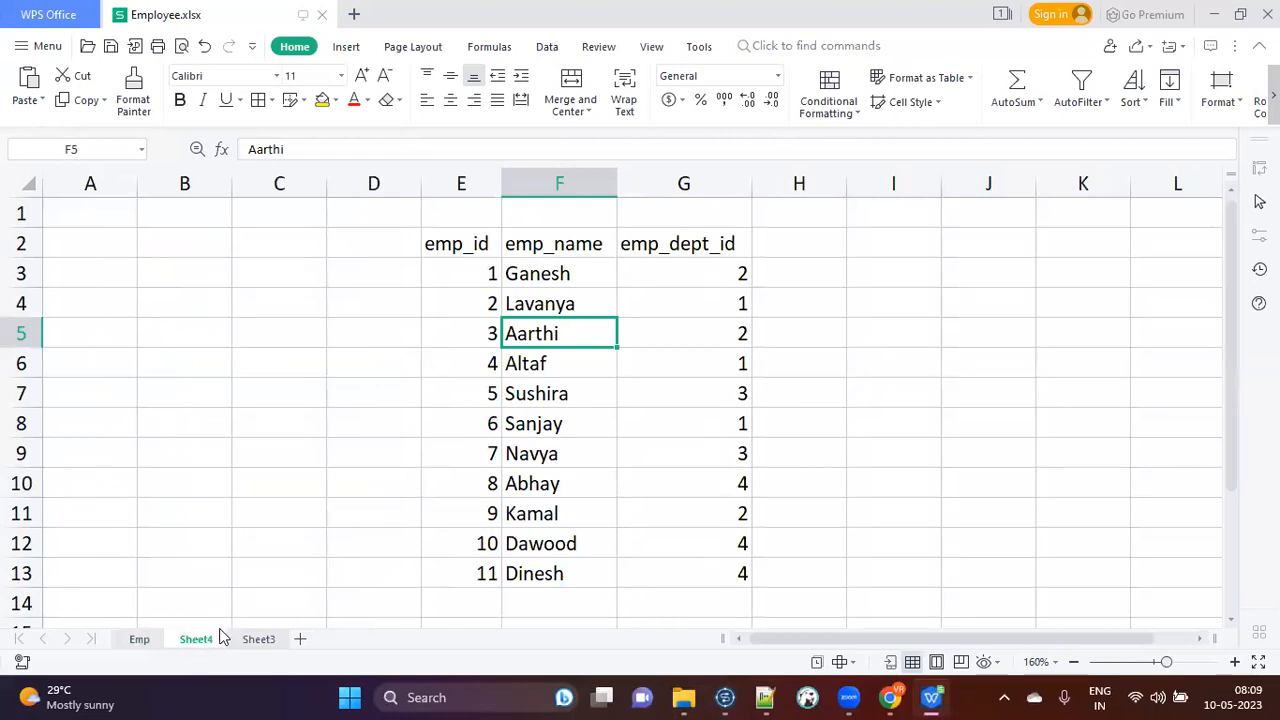
left_click(139, 639)
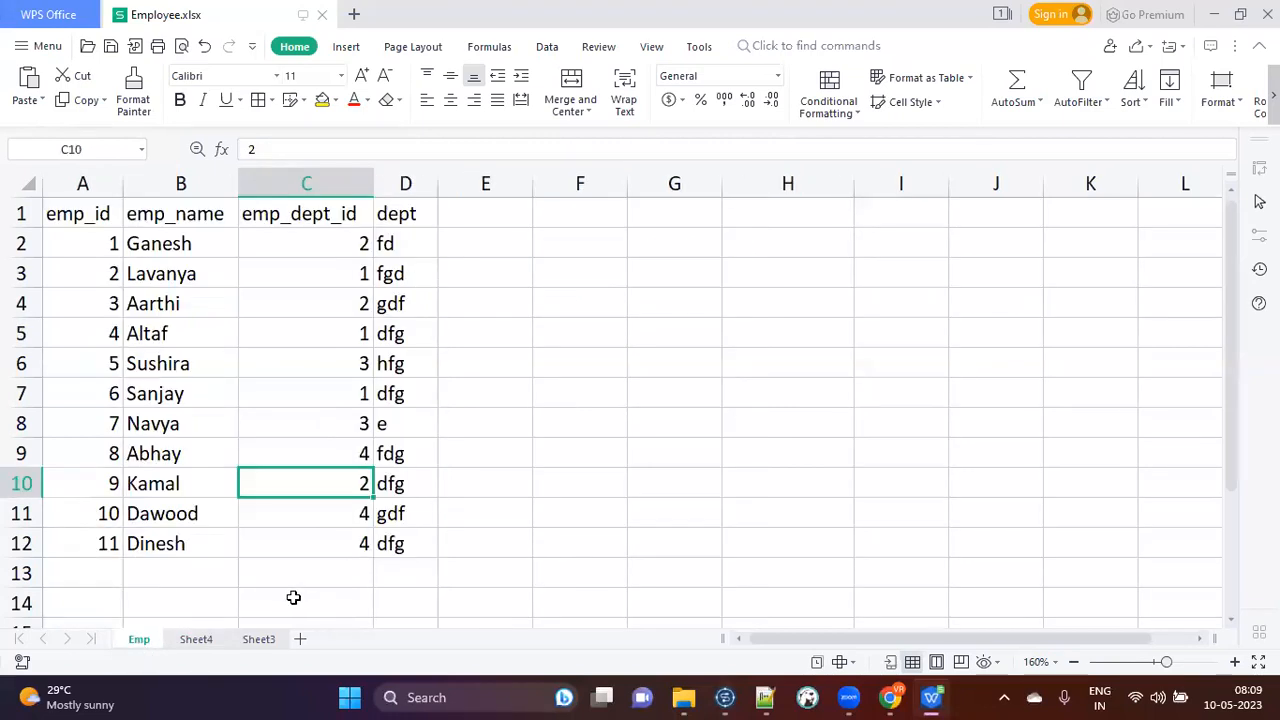
left_click_drag(414, 545, 44, 210)
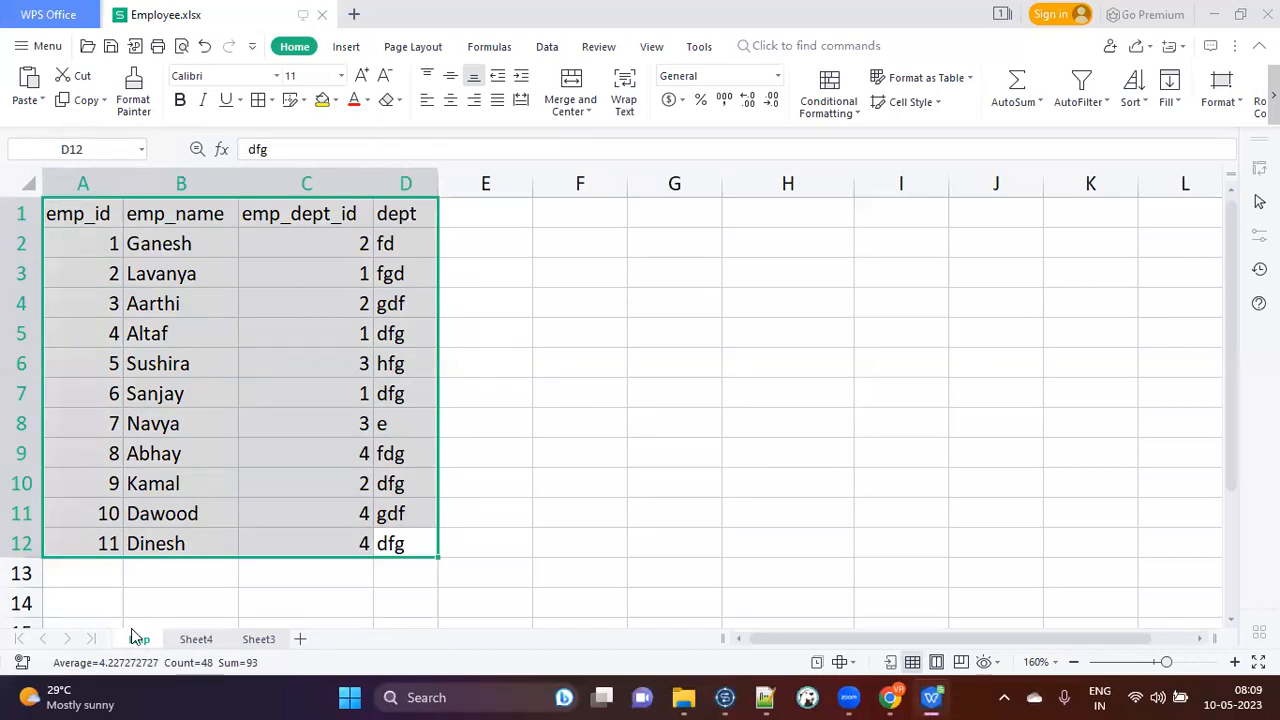
key("alt+Tab")
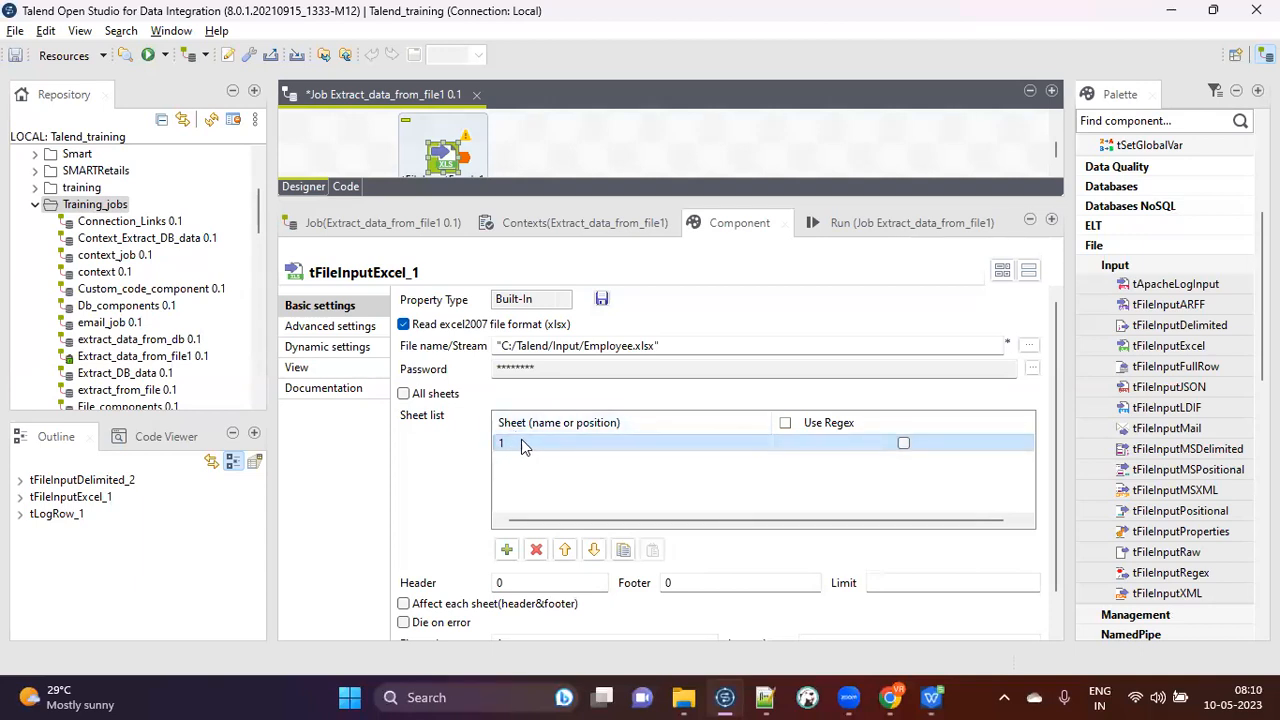
Set tFileInputExcel's sheet list entry to the sheet name "Emp".
left_click(856, 697)
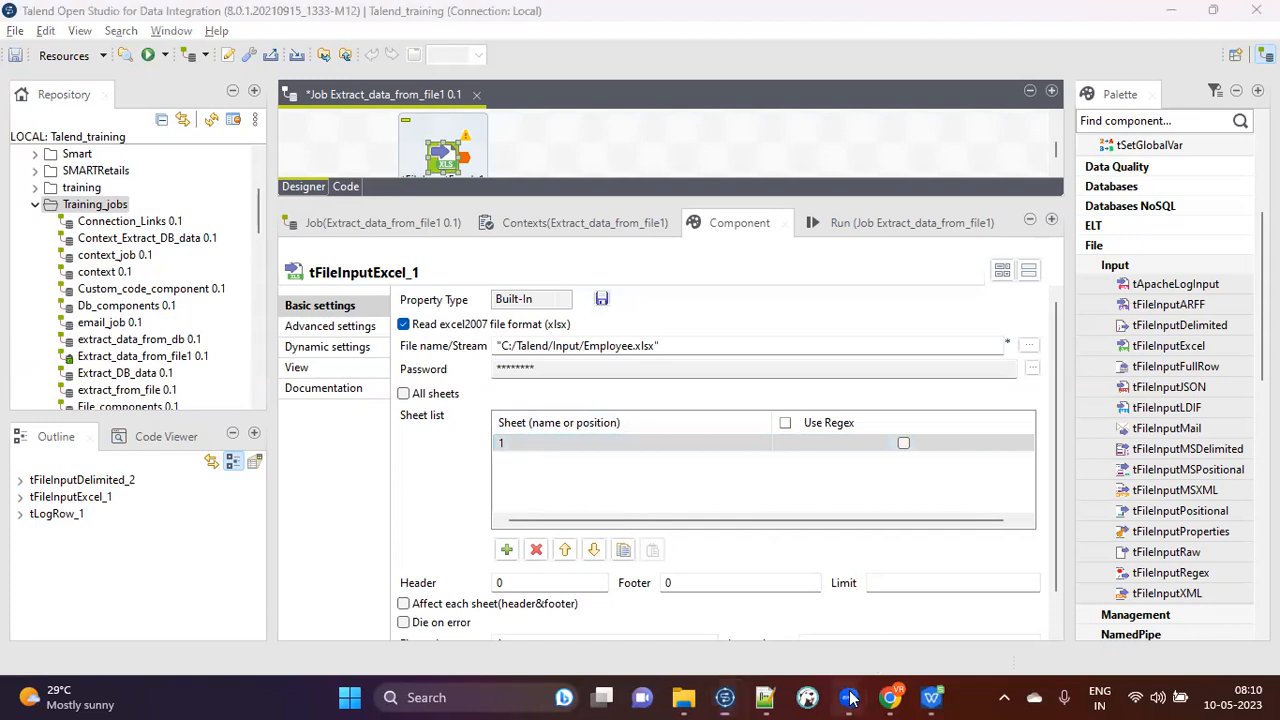
left_click(911, 568)
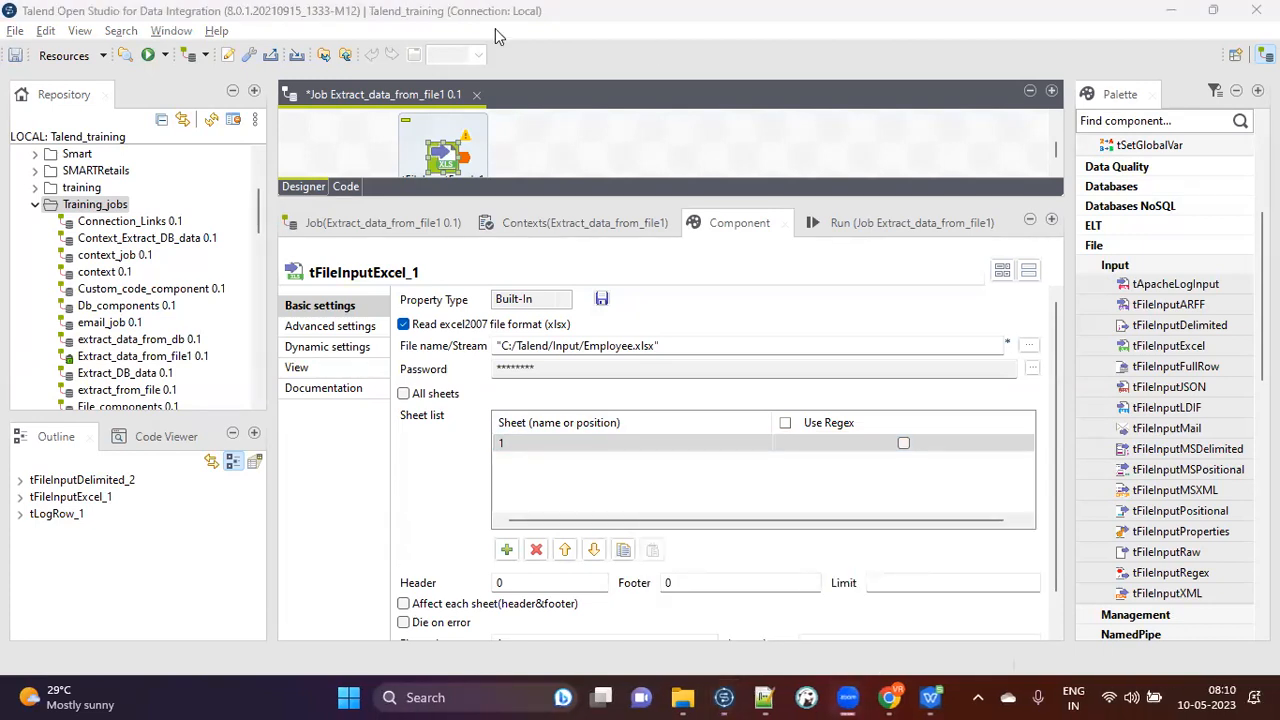
left_click(552, 441)
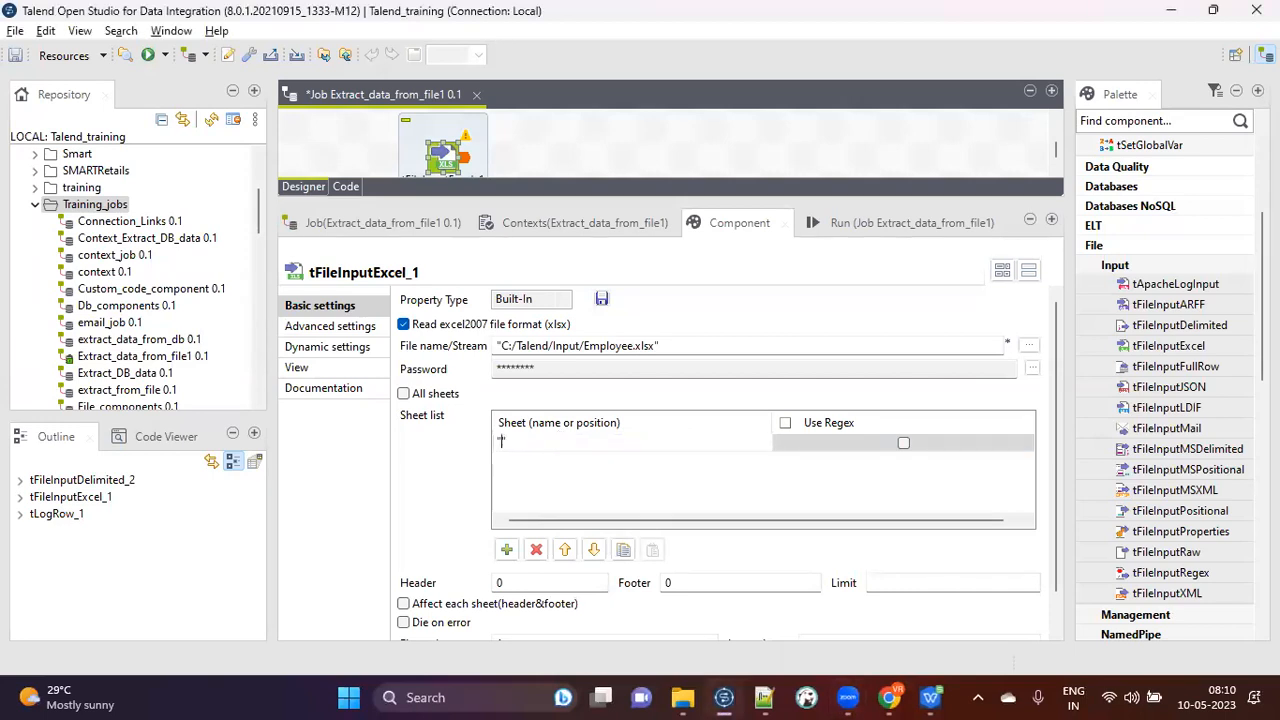
left_click(568, 480)
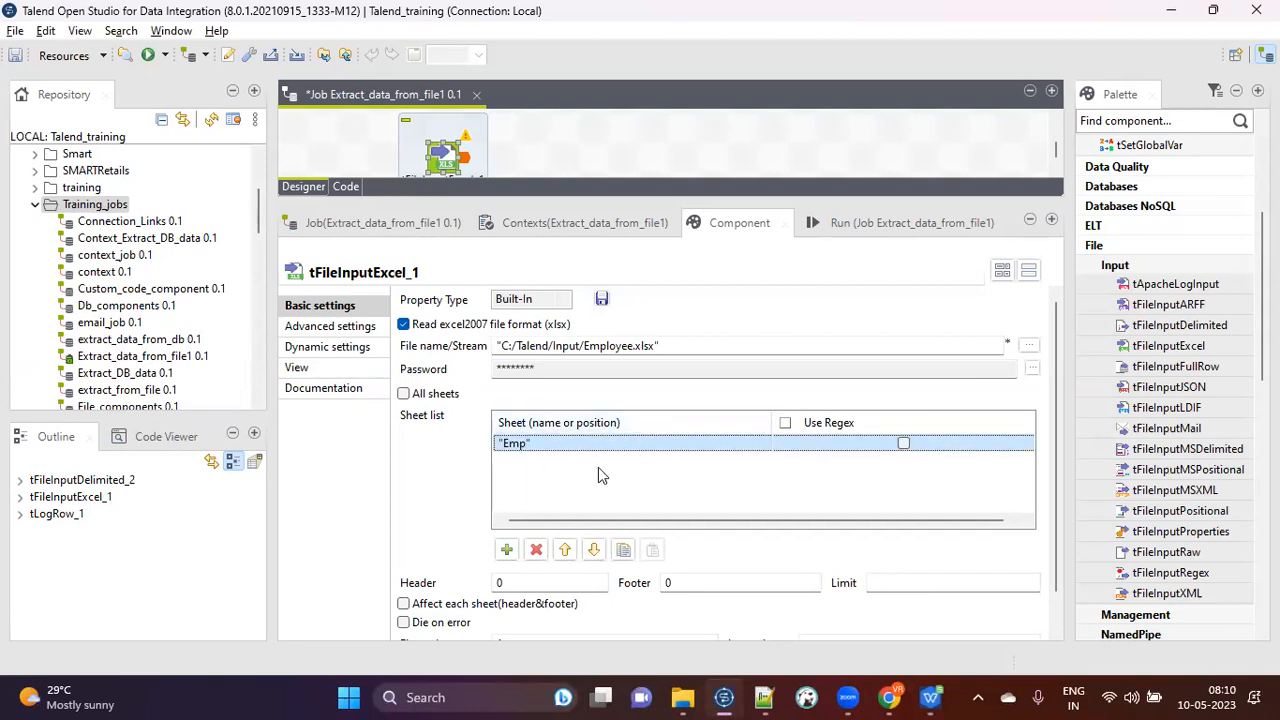
Check the header row of the Emp worksheet in WPS Office and set tFileInputExcel's Header to 1 in Talend.
scroll(488, 518, "down", 1)
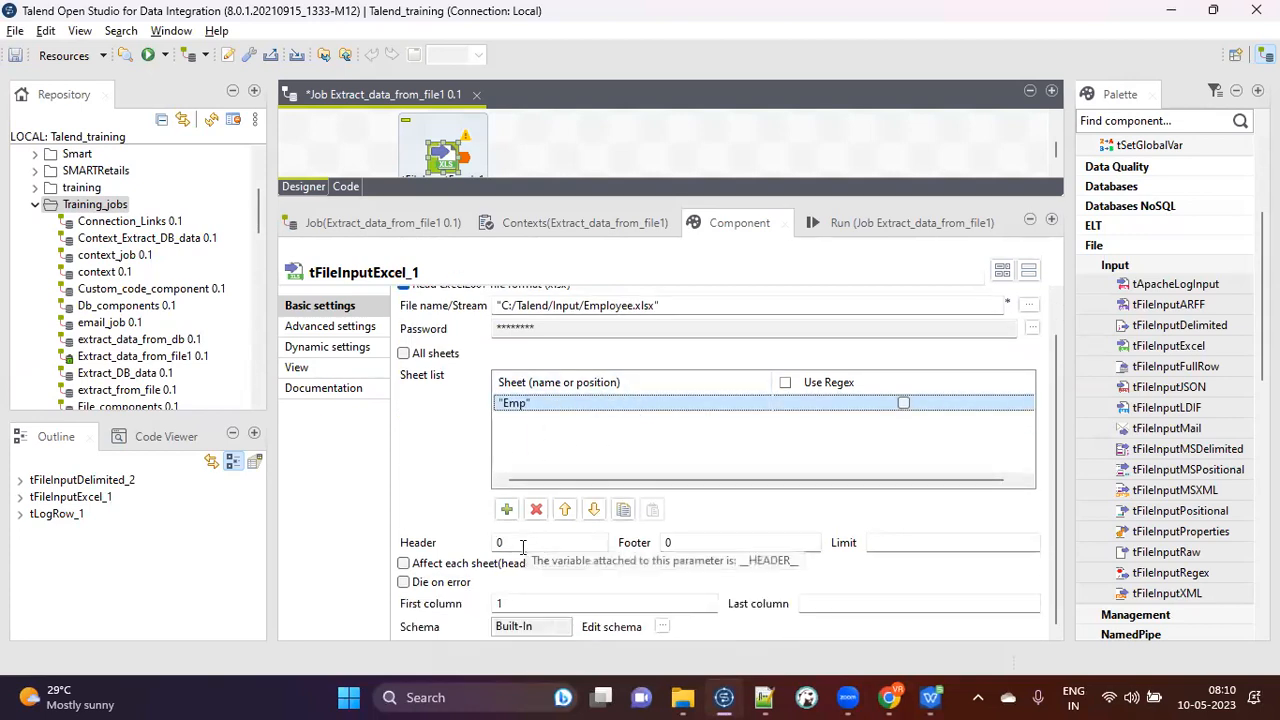
left_click(930, 697)
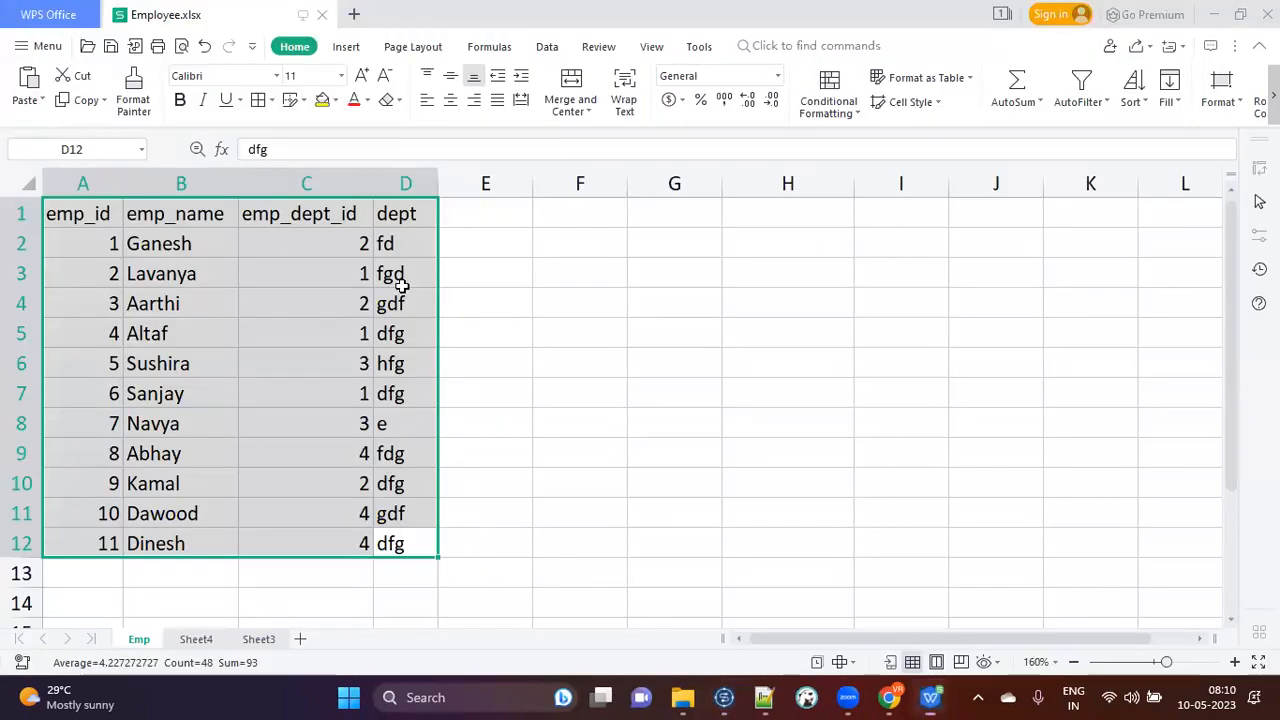
left_click(334, 314)
left_click_drag(86, 214, 408, 208)
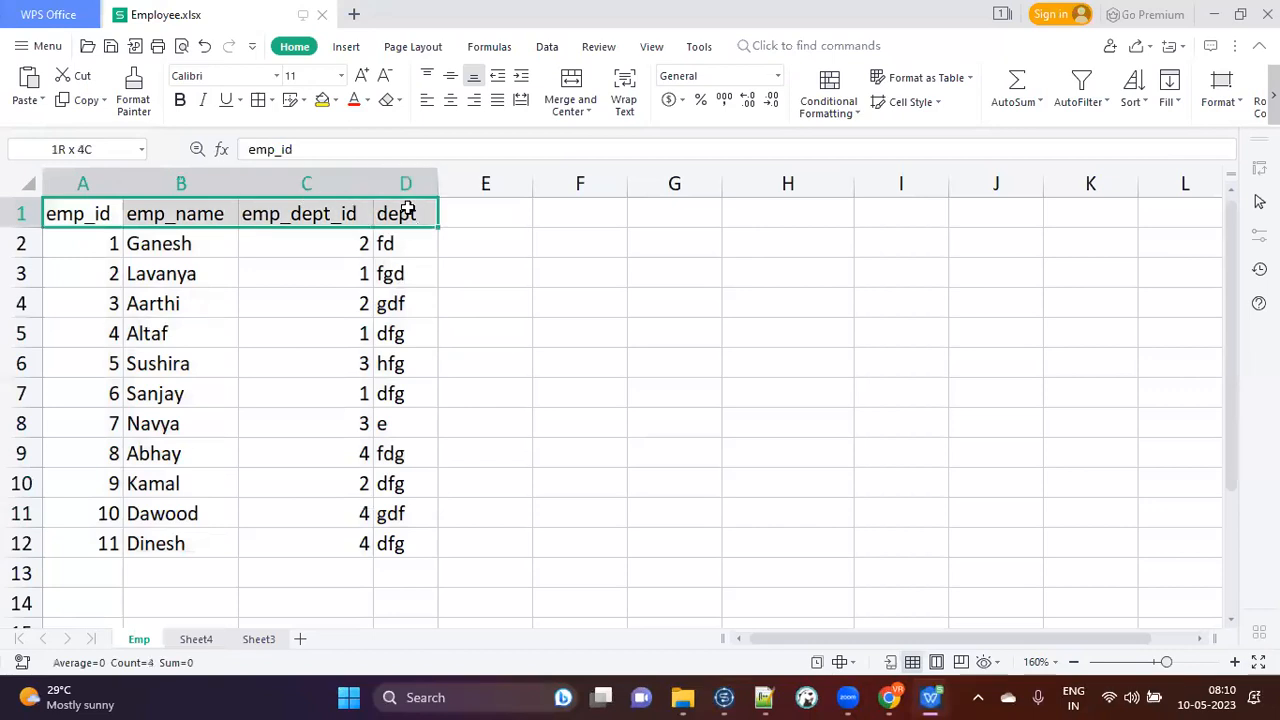
key("alt+Tab")
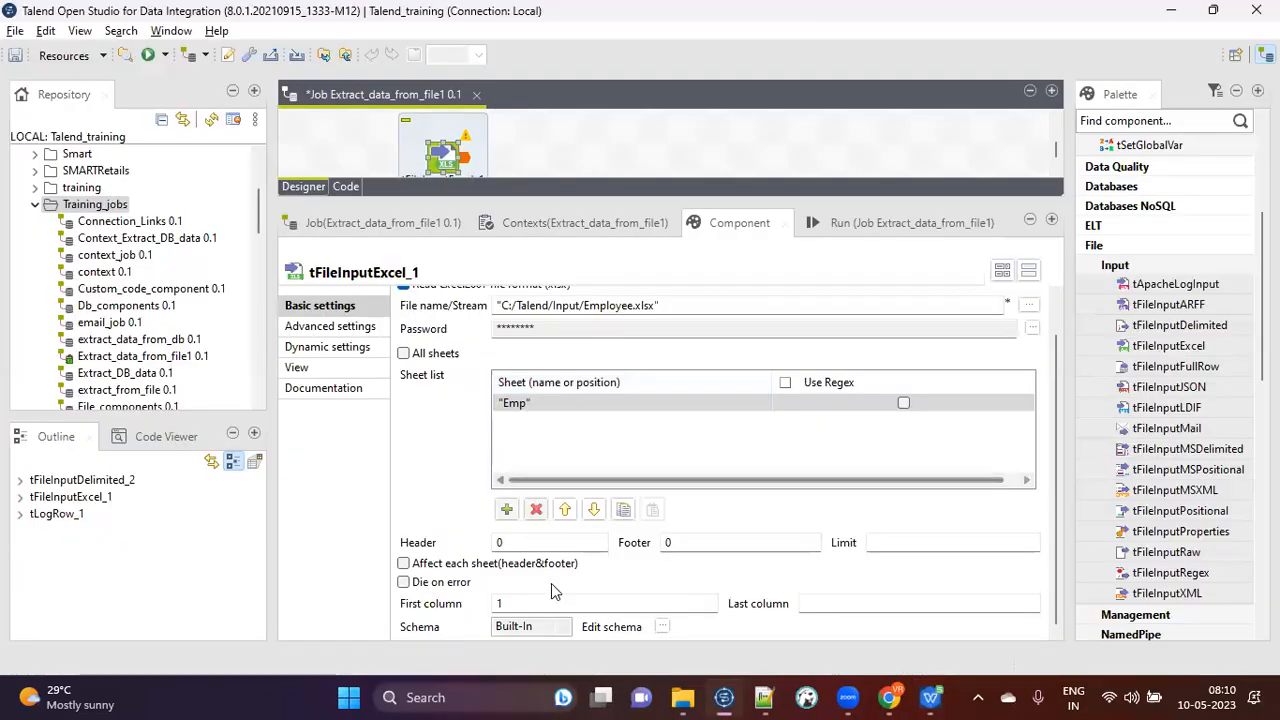
left_click_drag(510, 542, 430, 548)
type("1")
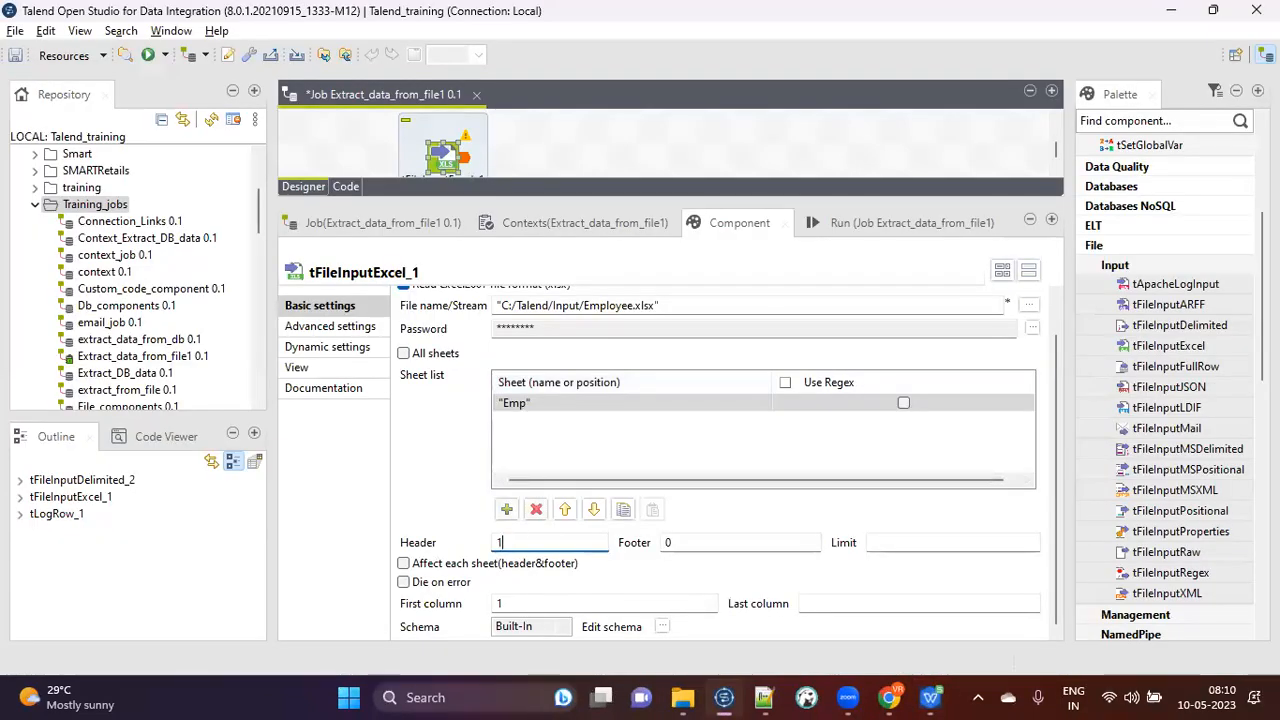
Review tFileInputExcel's Footer, Limit and First column settings.
left_click(691, 545)
left_click(899, 542)
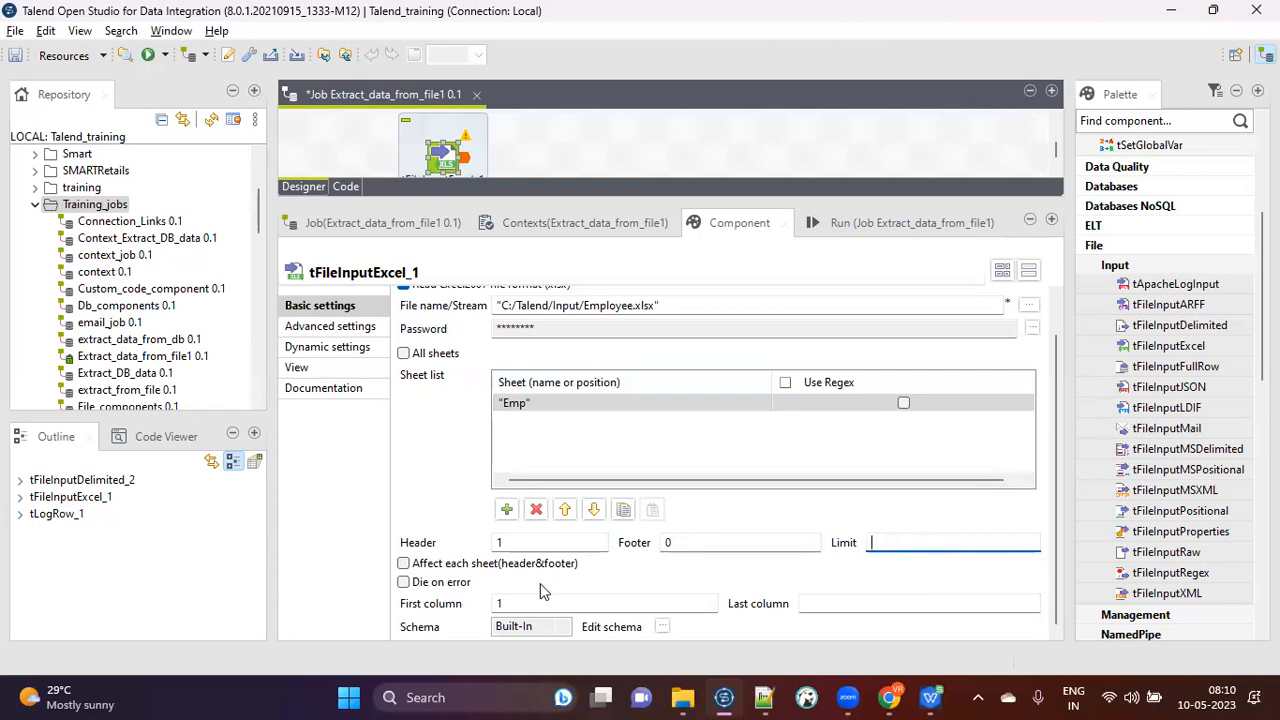
double_click(505, 604)
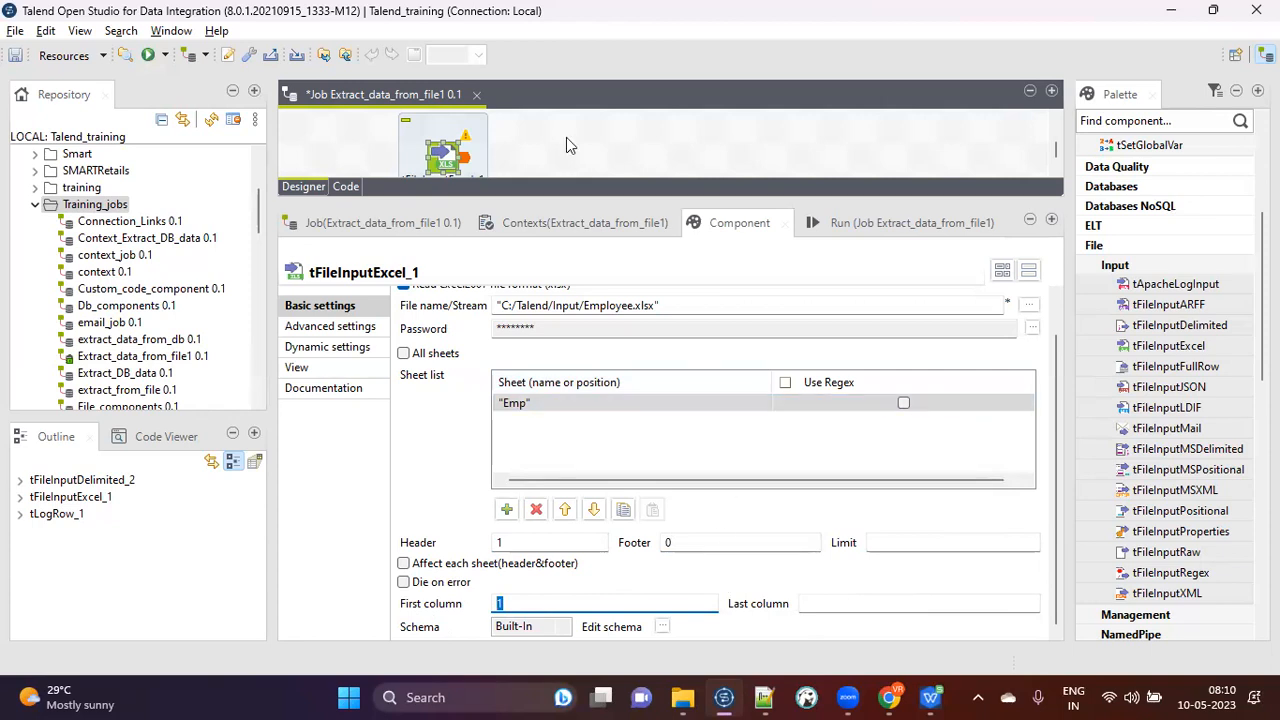
View the tFileInputDelimited component and switch to Employee.txt in Notepad++ to examine where its first_name column starts.
scroll(540, 140, "up", 2)
left_click(448, 125)
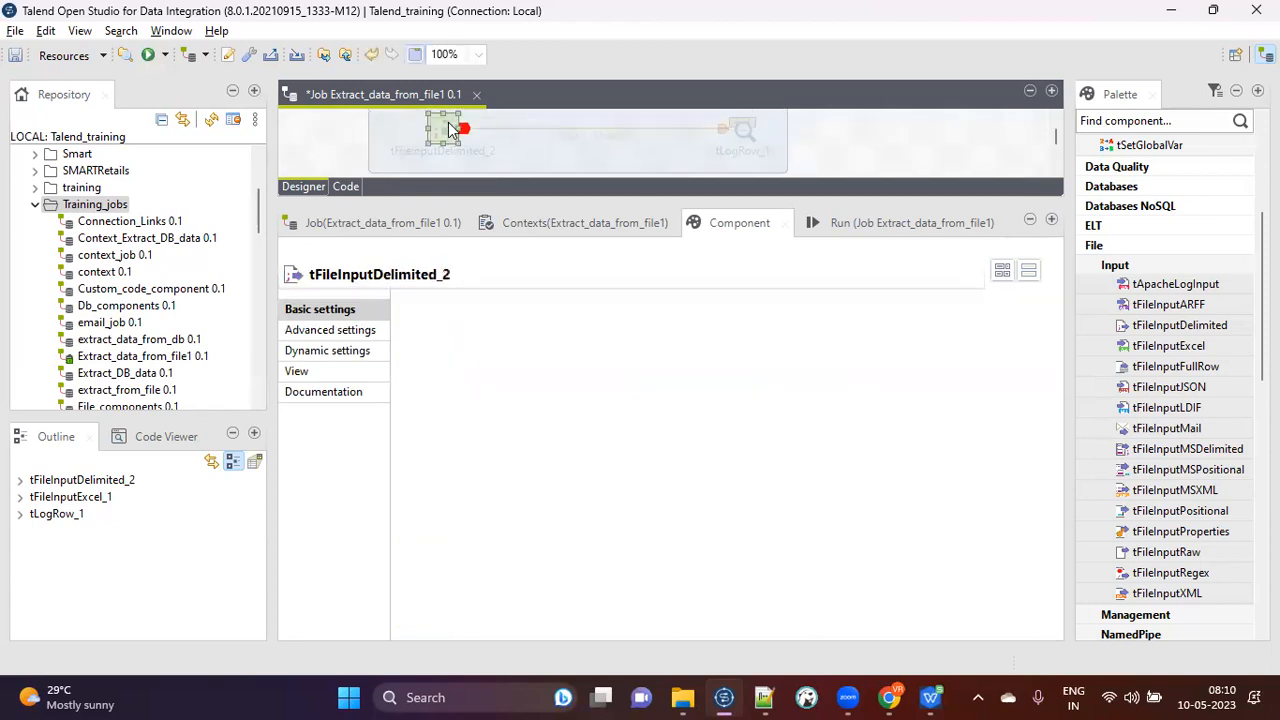
left_click(763, 697)
left_click_drag(66, 165, 185, 163)
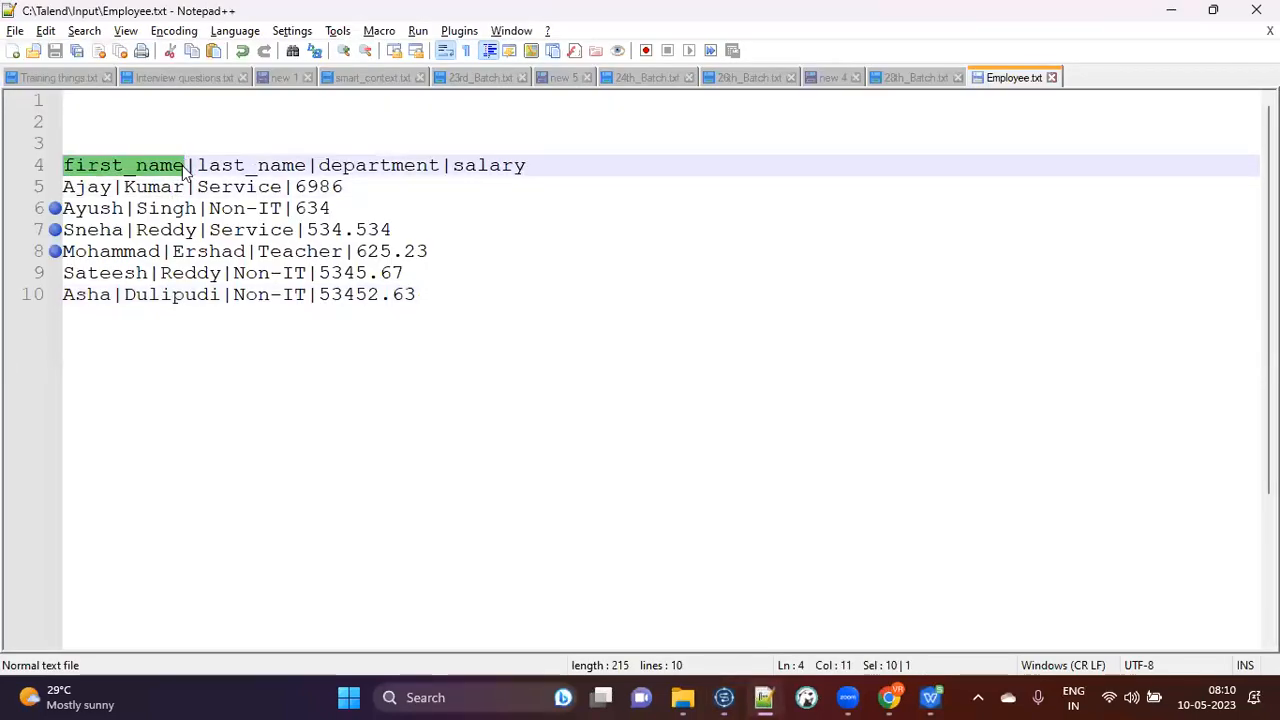
double_click(82, 186)
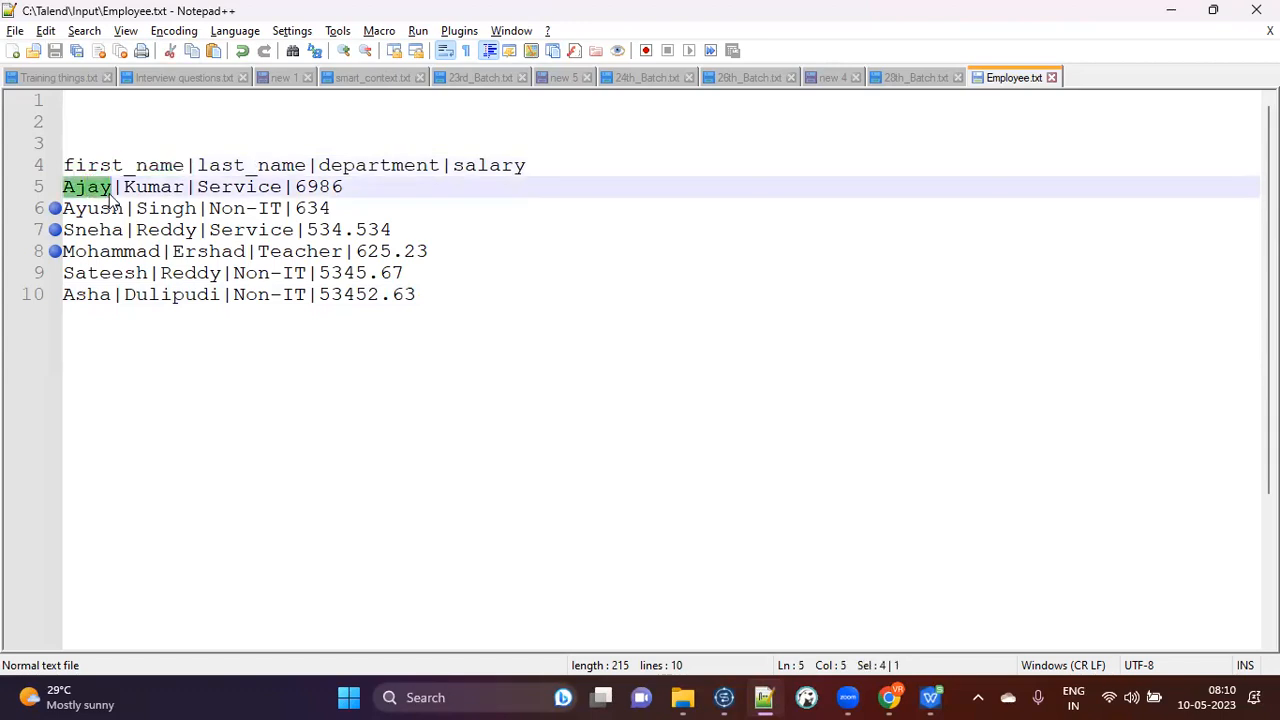
Switch to Employee.xlsx in WPS Office and select columns A to D preceding the employee table in Sheet4.
left_click(930, 697)
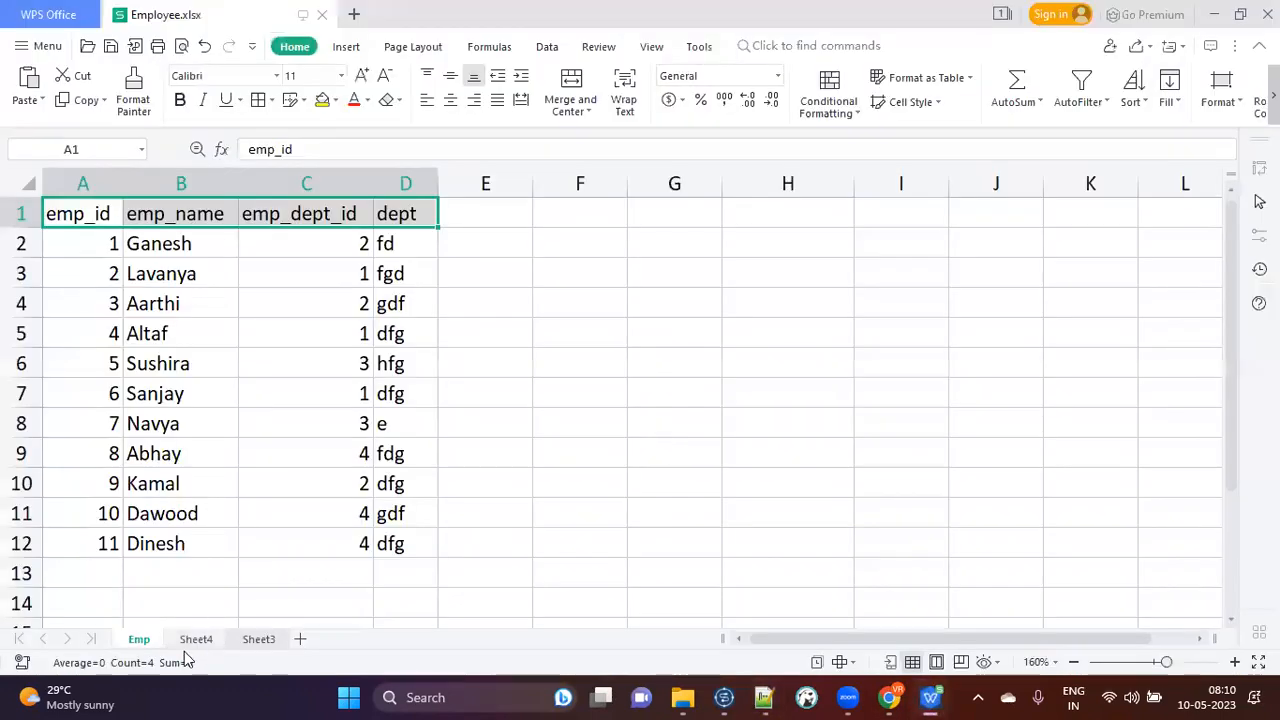
left_click(196, 639)
left_click(646, 410)
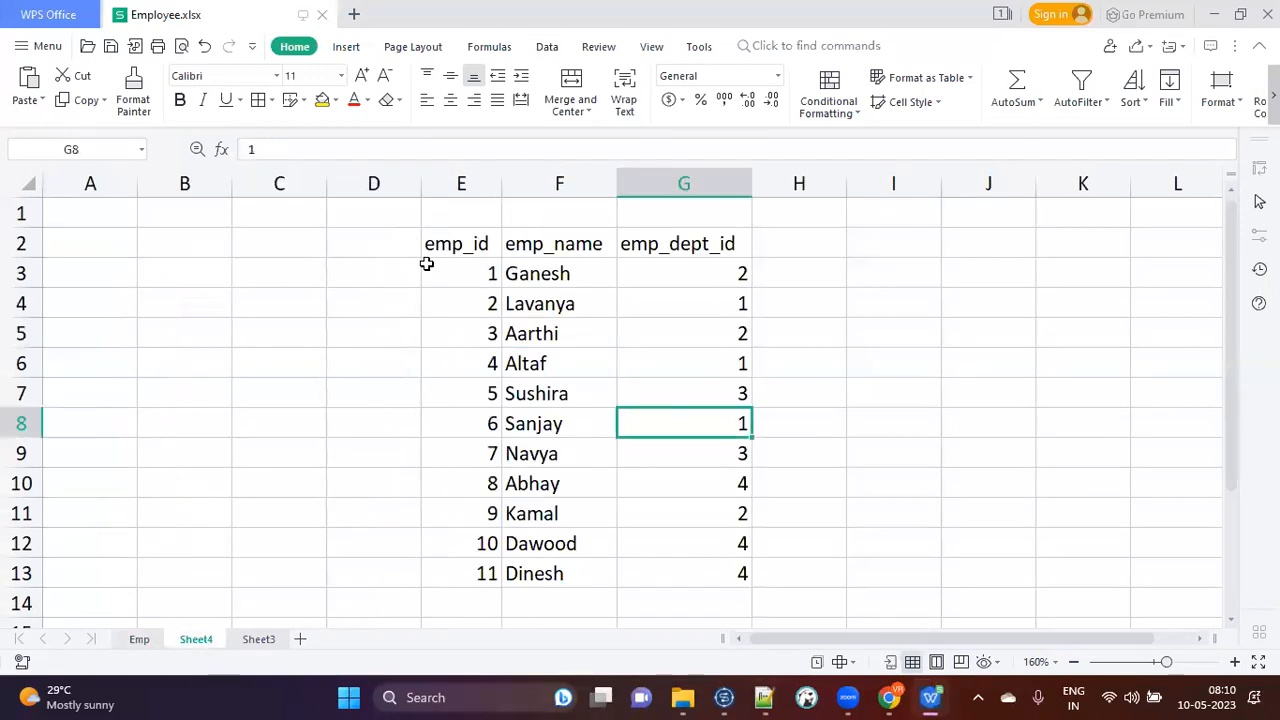
left_click_drag(96, 183, 366, 175)
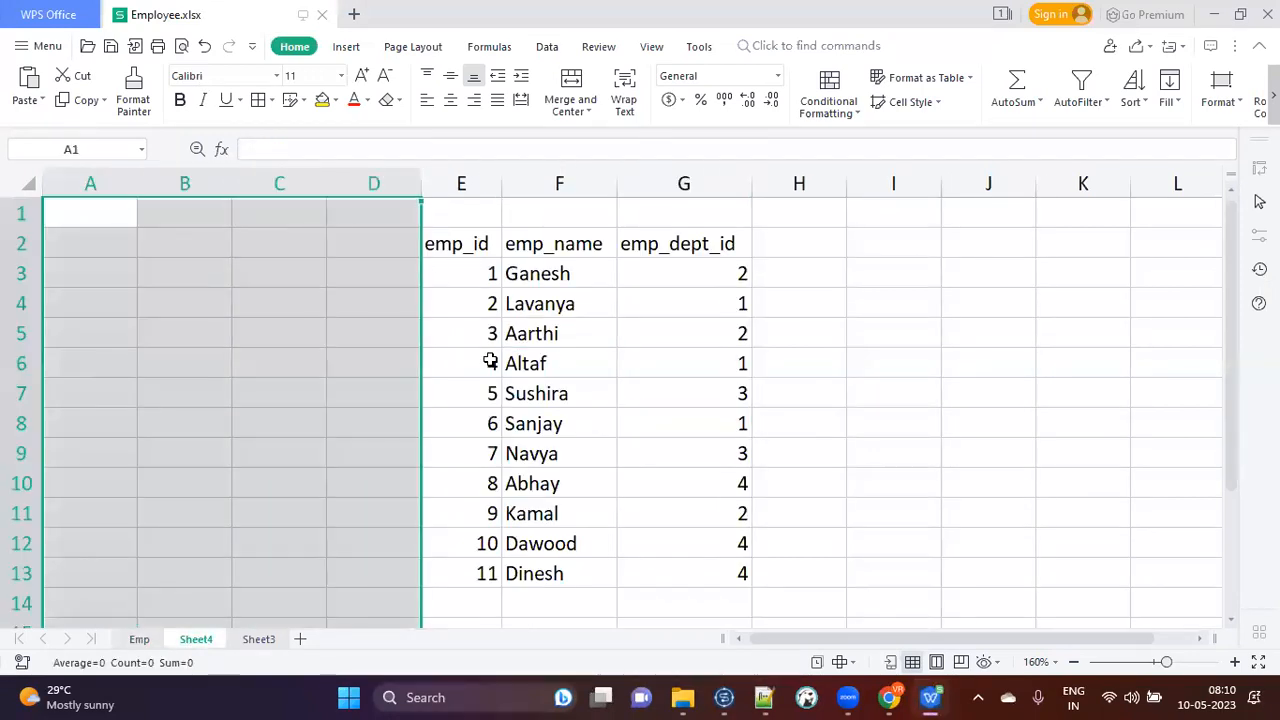
Compare the blank columns A to D with the emp_id column E in Sheet4 by selecting each in turn.
left_click(459, 184)
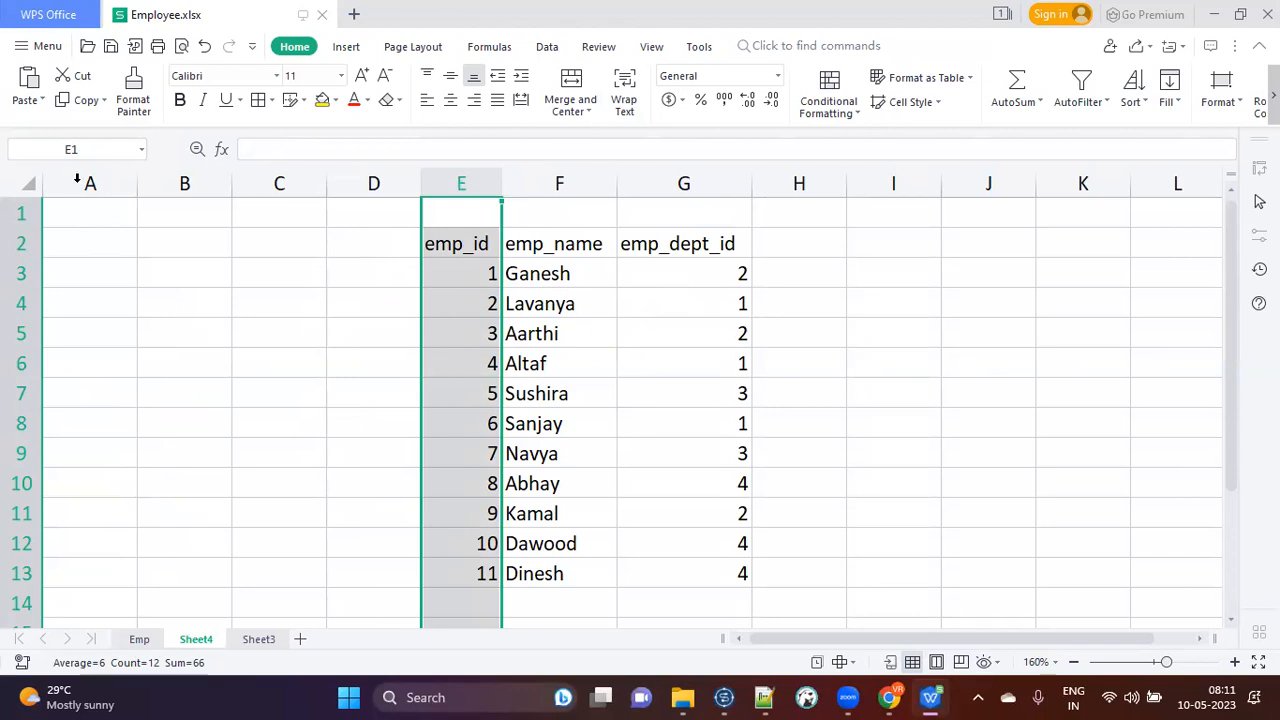
left_click_drag(65, 185, 371, 183)
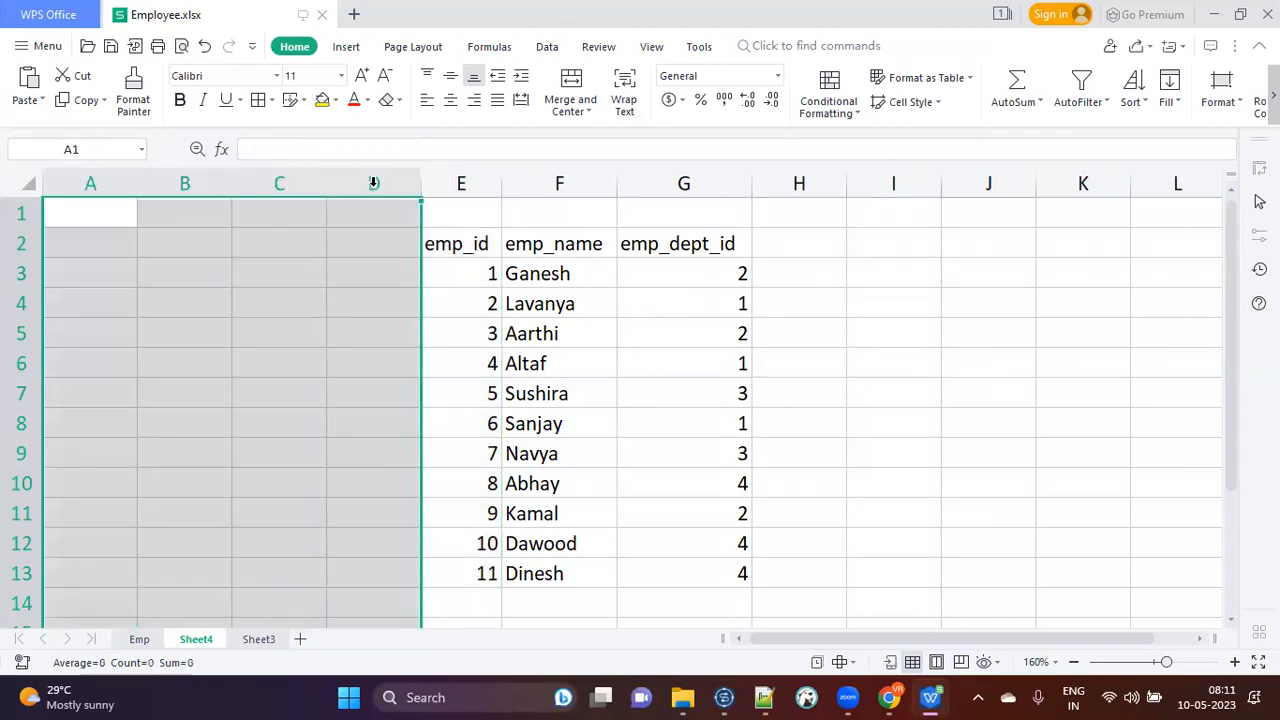
left_click(461, 183)
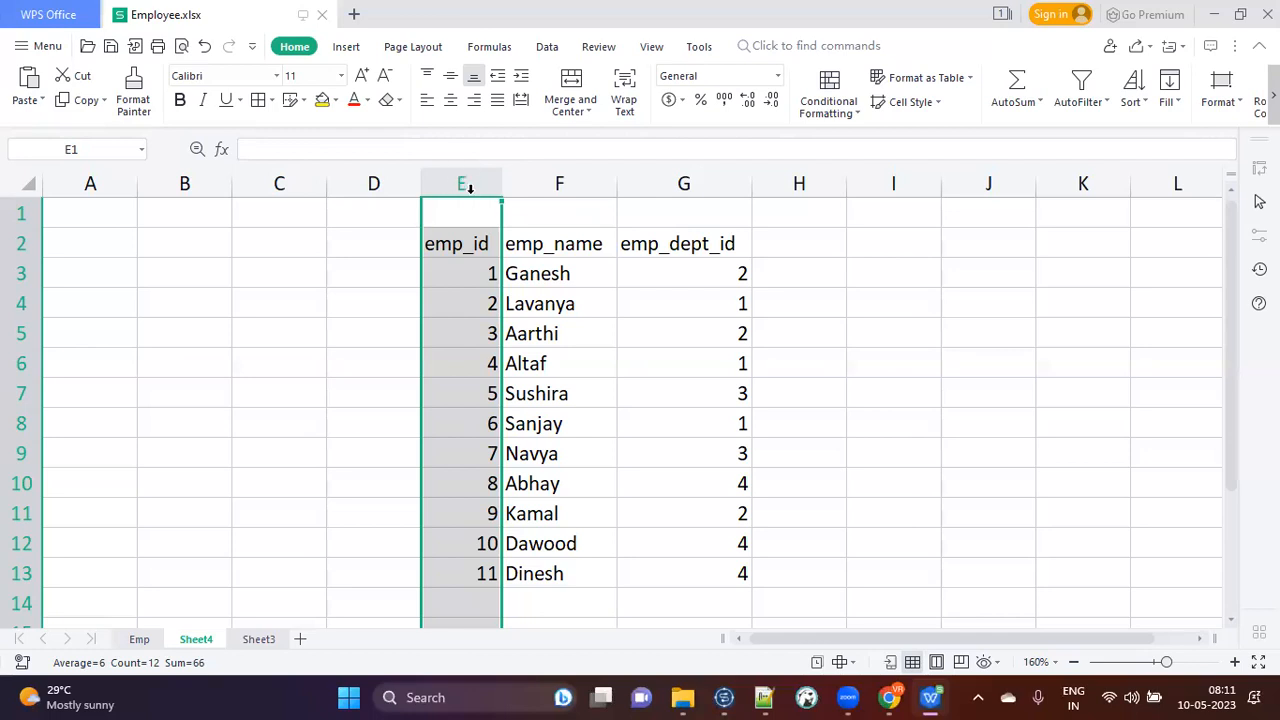
Show the Emp worksheet and select column A to check where its employee table starts.
left_click(139, 639)
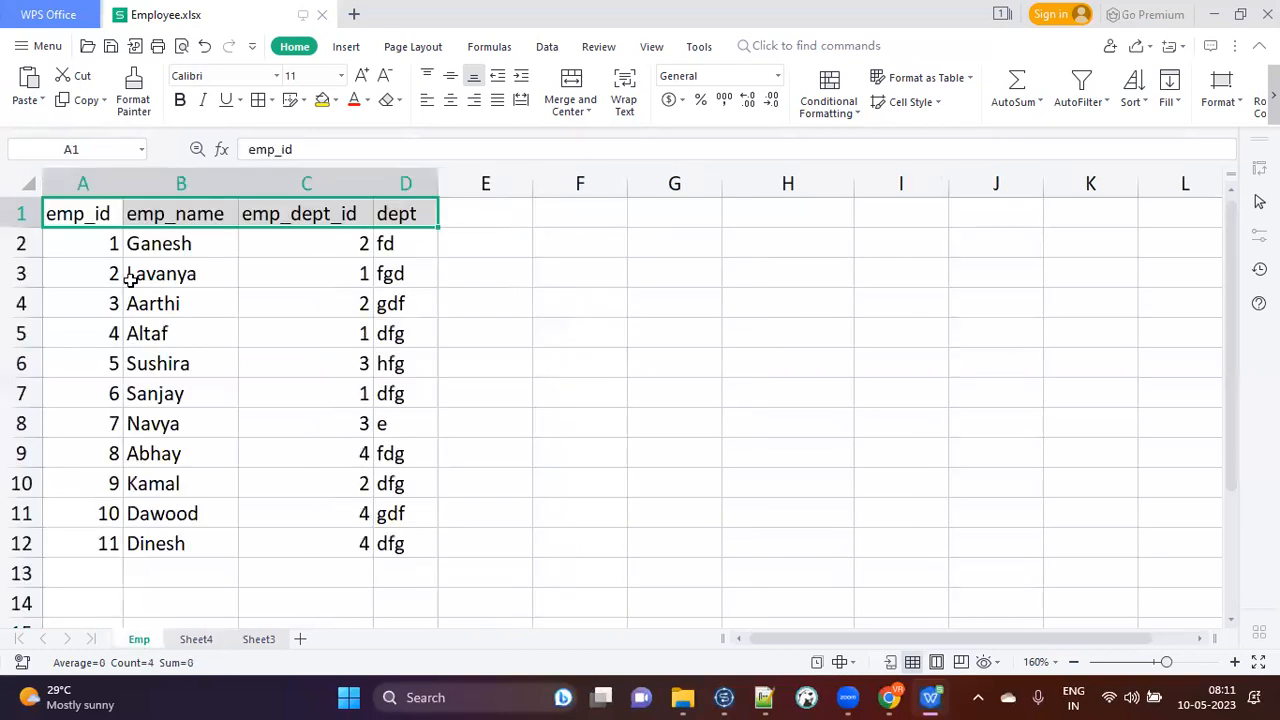
left_click(126, 274)
left_click(65, 178)
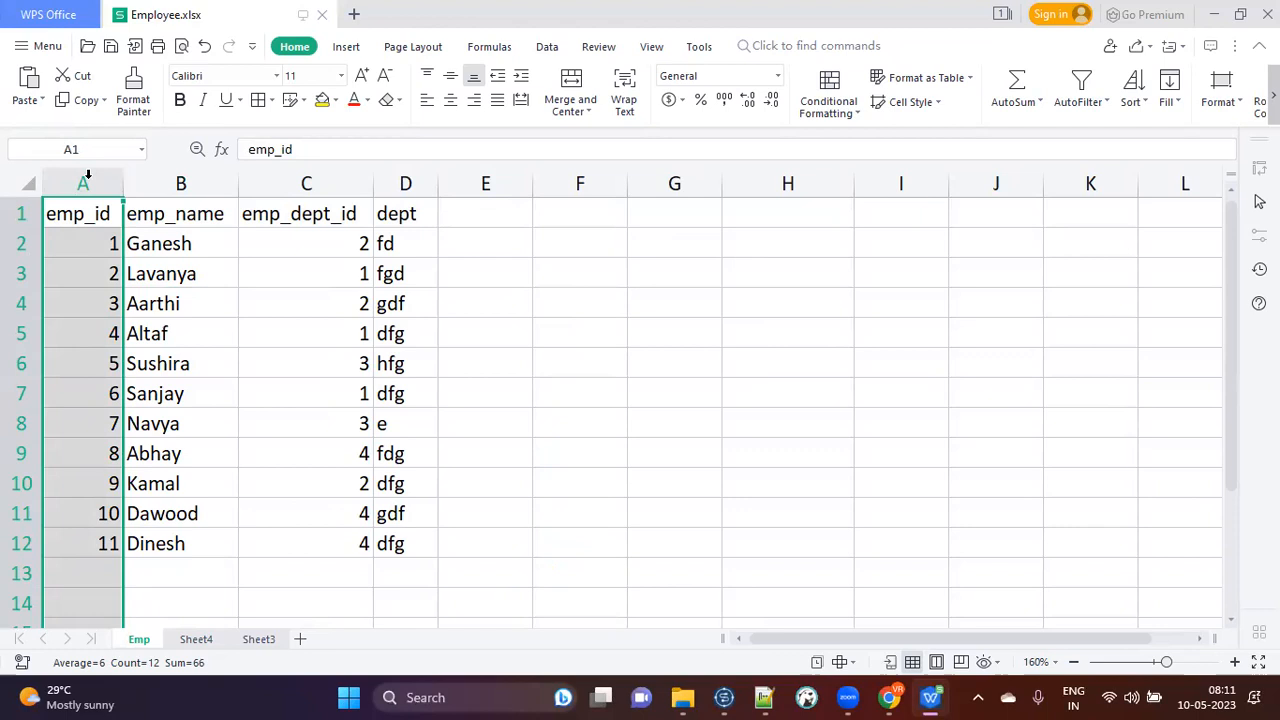
Switch to Talend, check the First column setting of tFileInputExcel and open the component's schema editor.
left_click(724, 697)
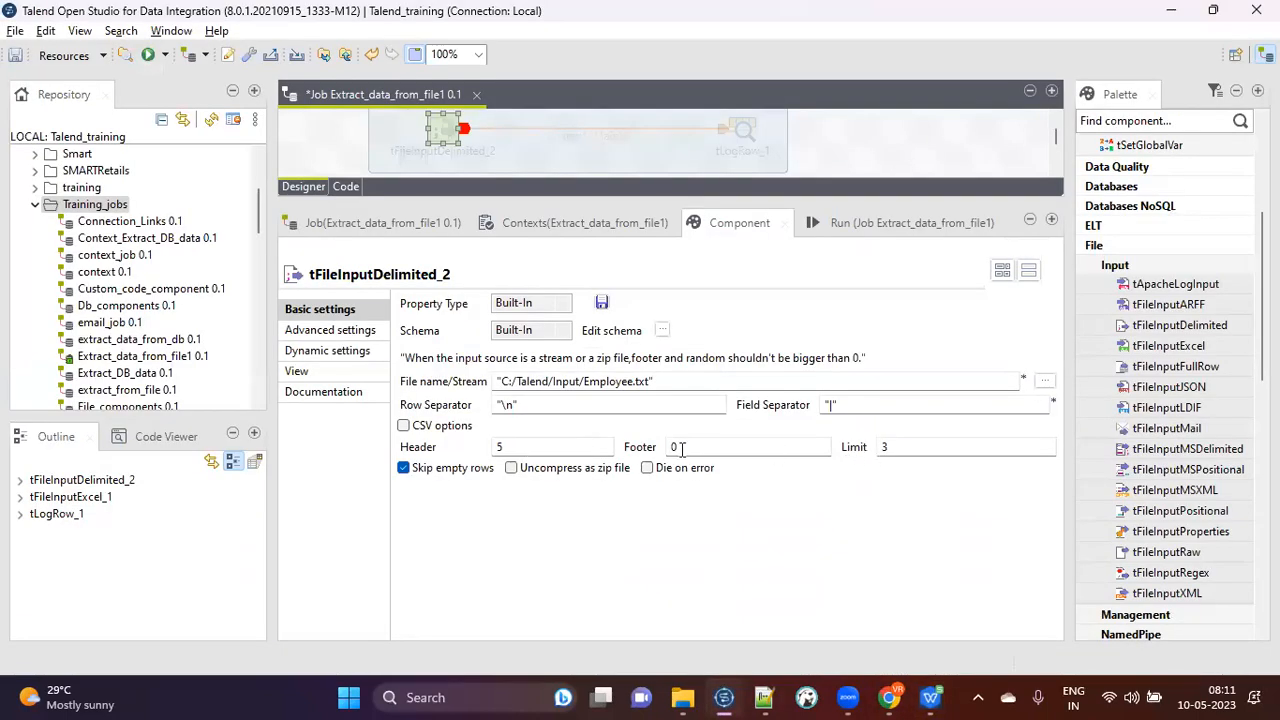
scroll(510, 140, "down", 1)
scroll(510, 140, "down", 1)
left_click(443, 135)
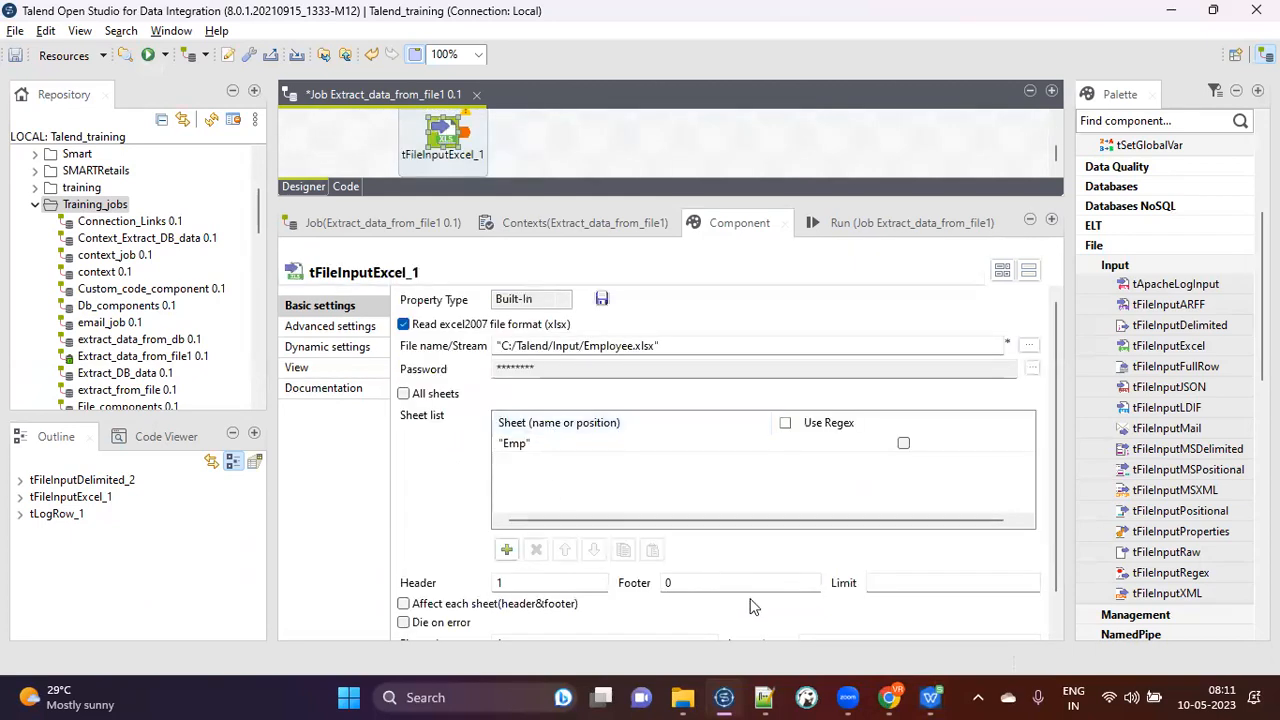
scroll(589, 600, "down", 1)
double_click(514, 604)
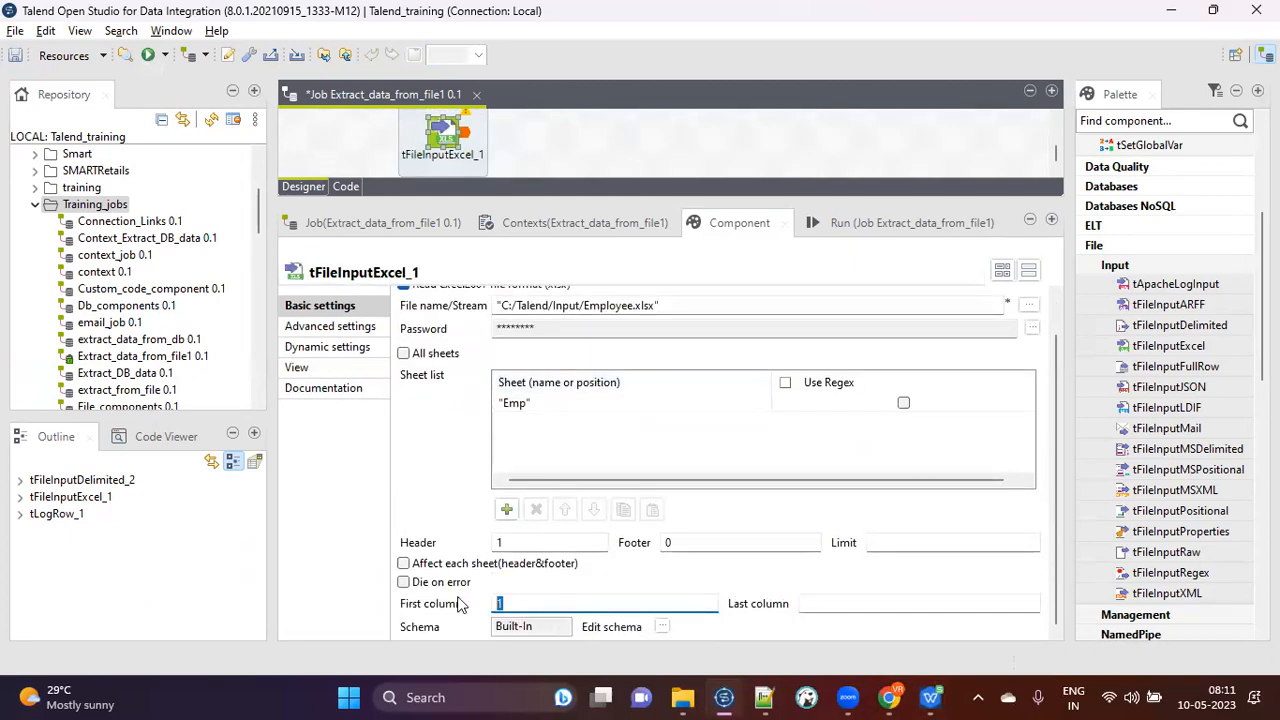
left_click(662, 627)
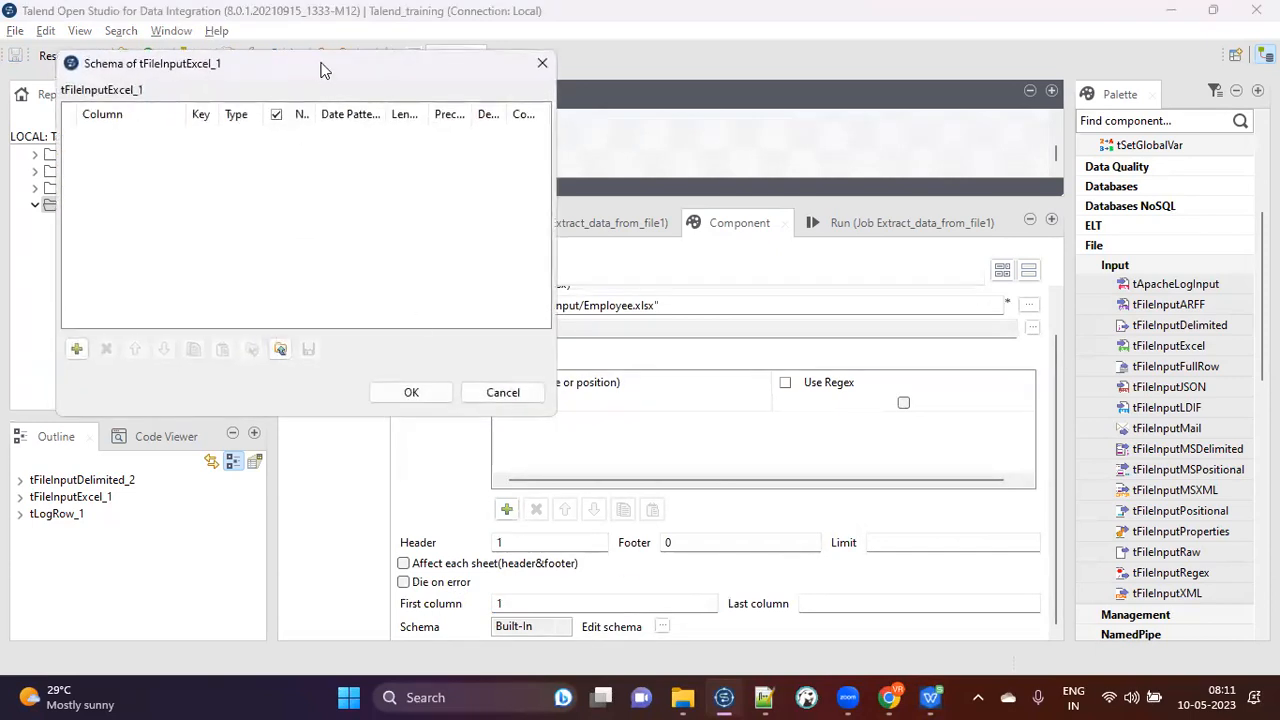
left_click_drag(320, 69, 677, 182)
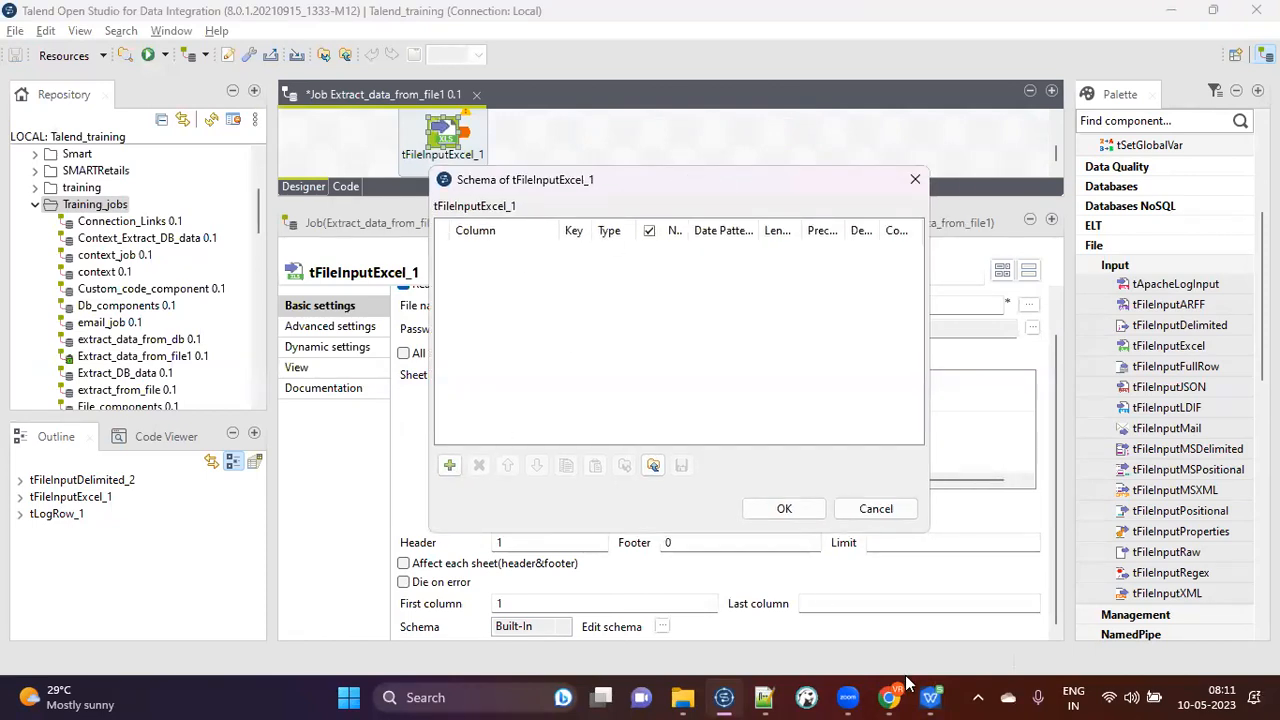
Check the headers in the Employee.xlsx spreadsheet and add a schema column named emp_id to tFileInputExcel_1.
left_click(930, 697)
left_click(523, 309)
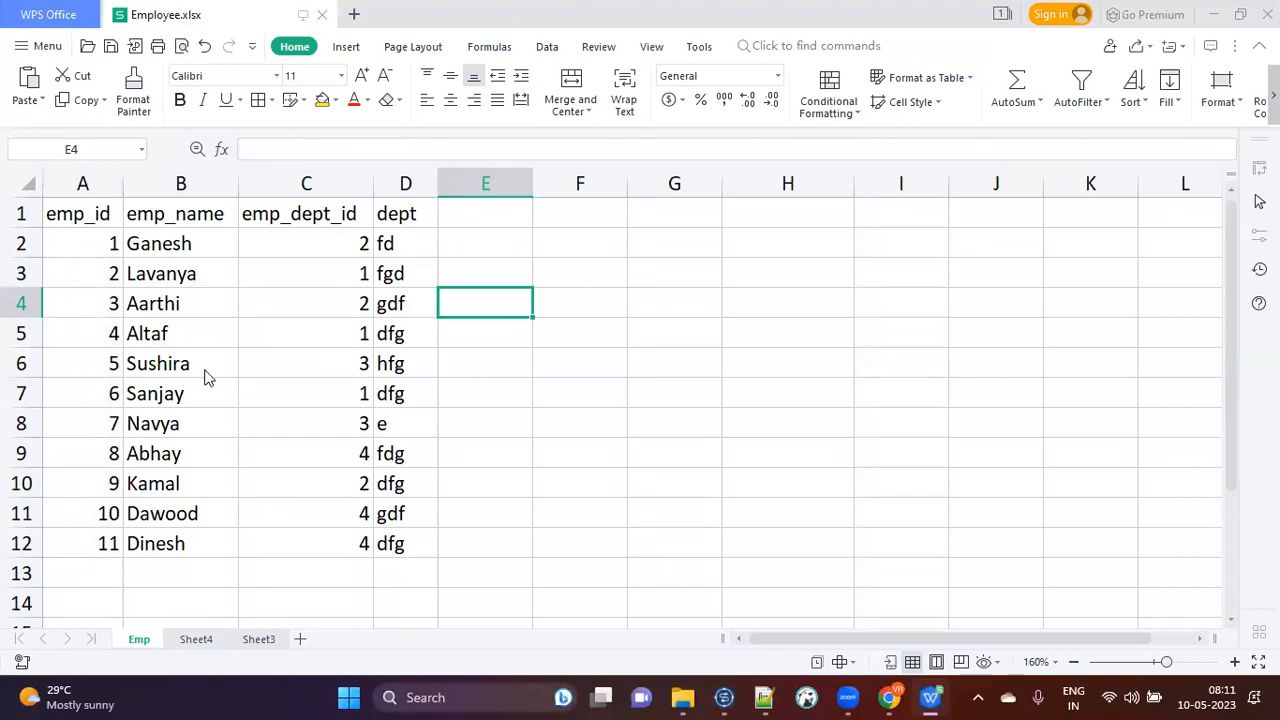
key("alt+Tab")
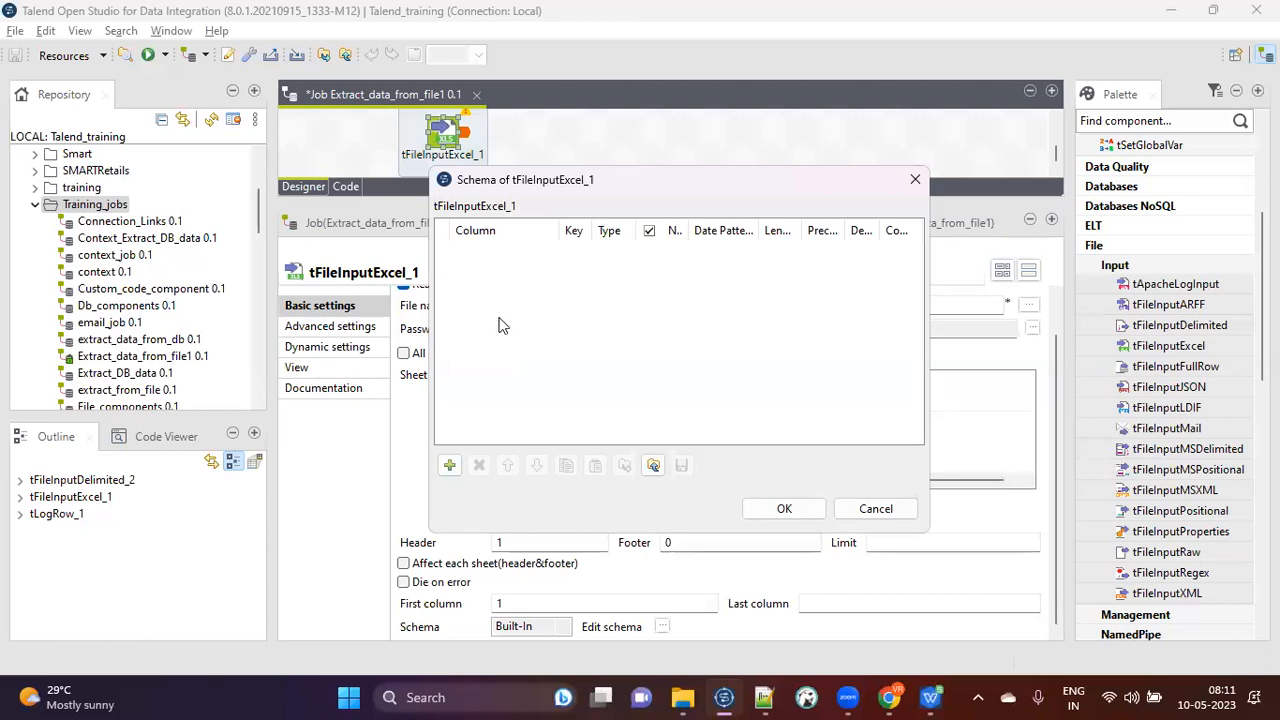
left_click(449, 466)
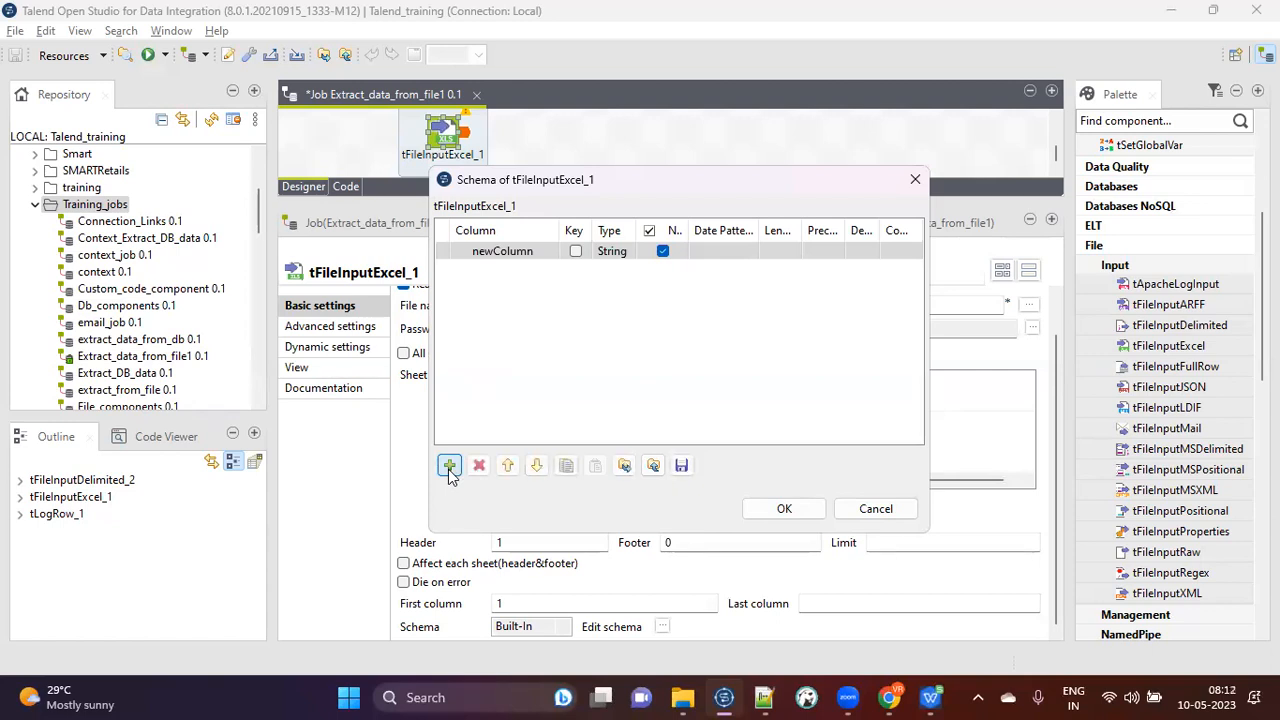
key("alt+Tab")
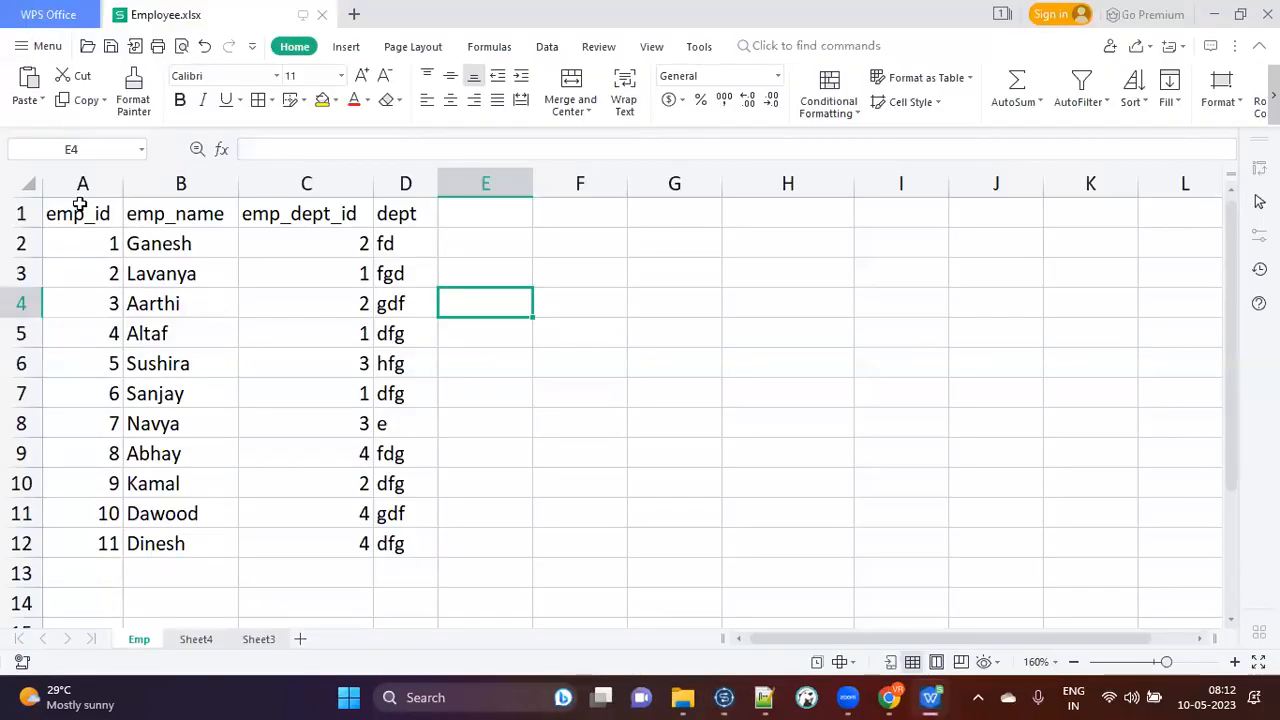
left_click(80, 207)
key("alt+Tab")
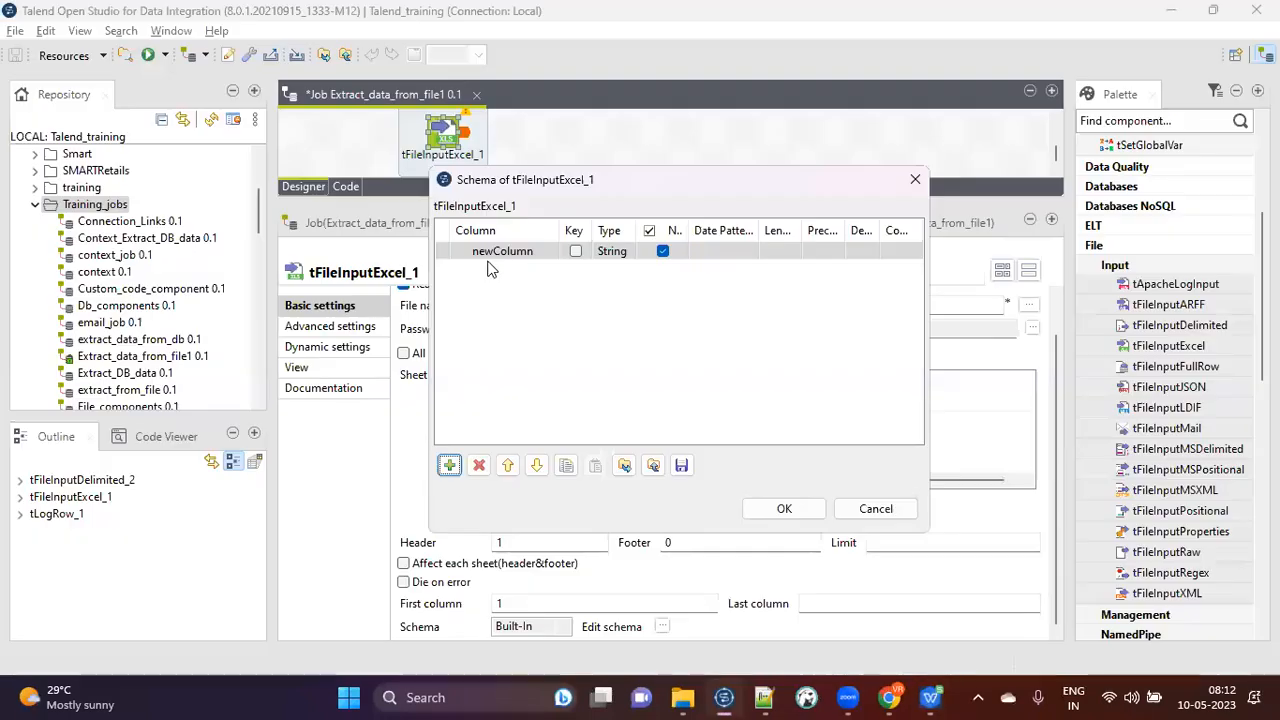
left_click(504, 251)
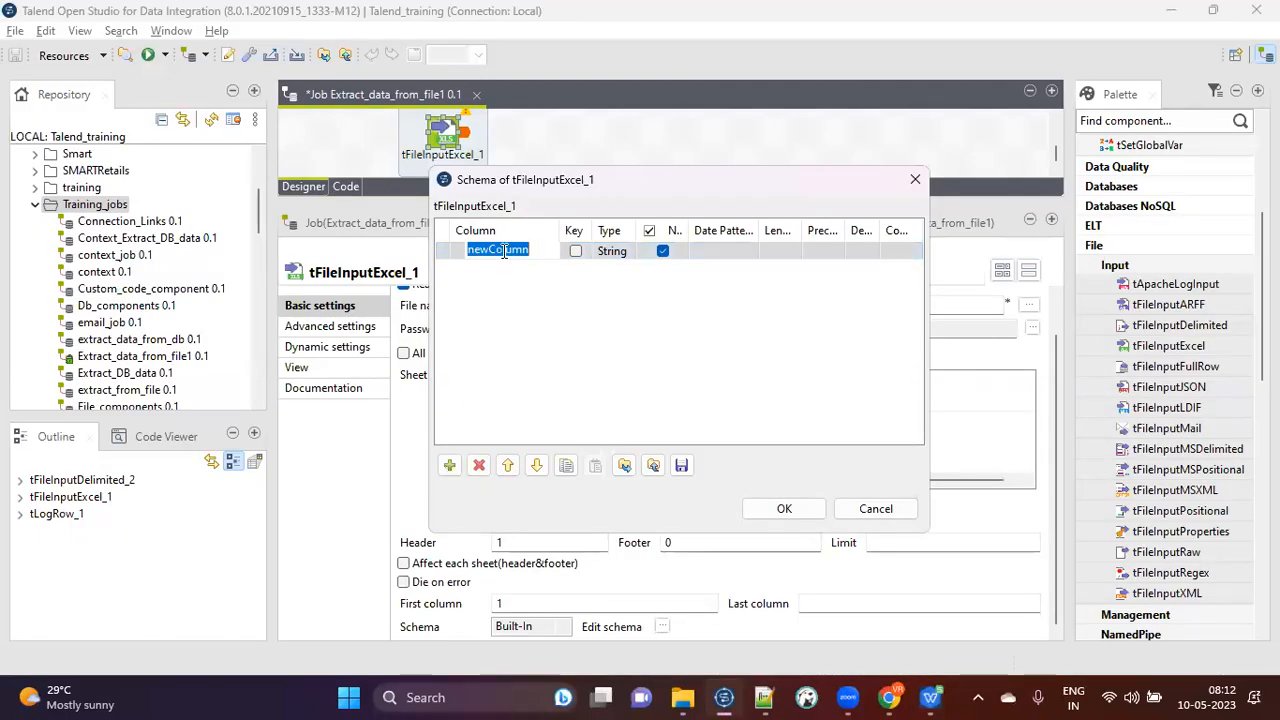
type("emp_id")
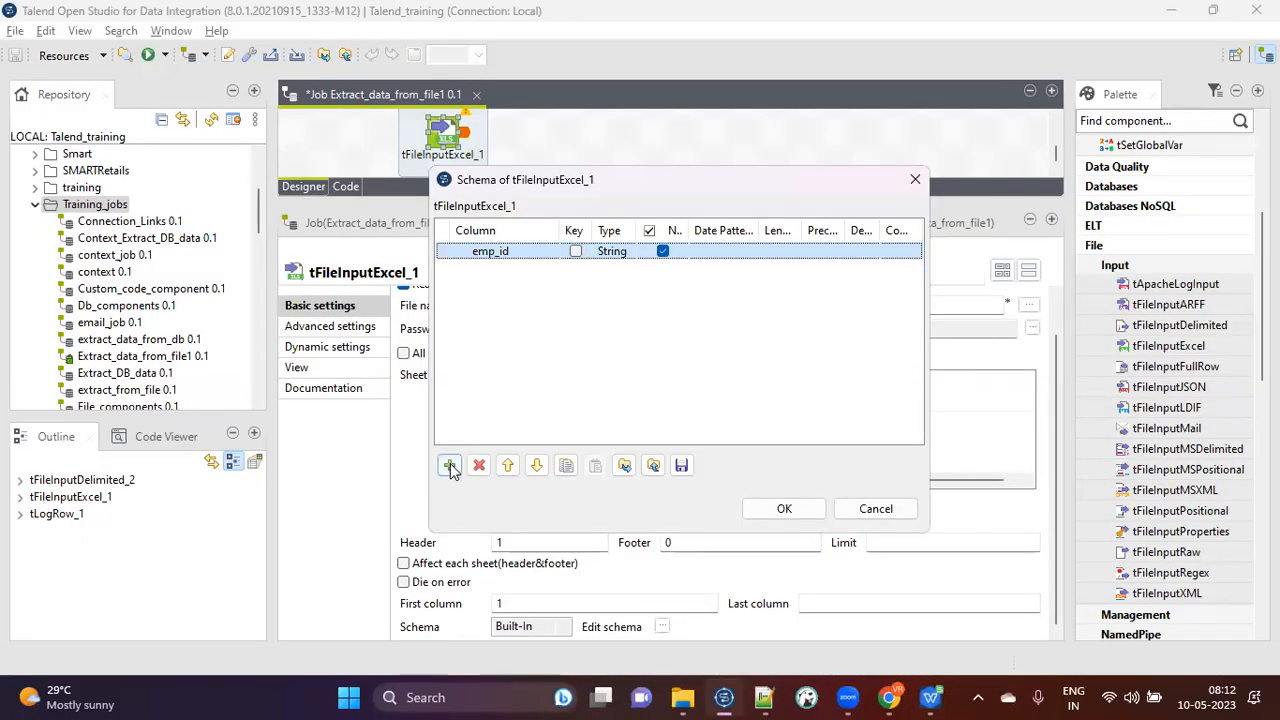
Add three more schema columns and name the first of them emp_name, copied from the Employee.xlsx header.
left_click(449, 466)
left_click(449, 466)
left_click(449, 466)
left_click(512, 269)
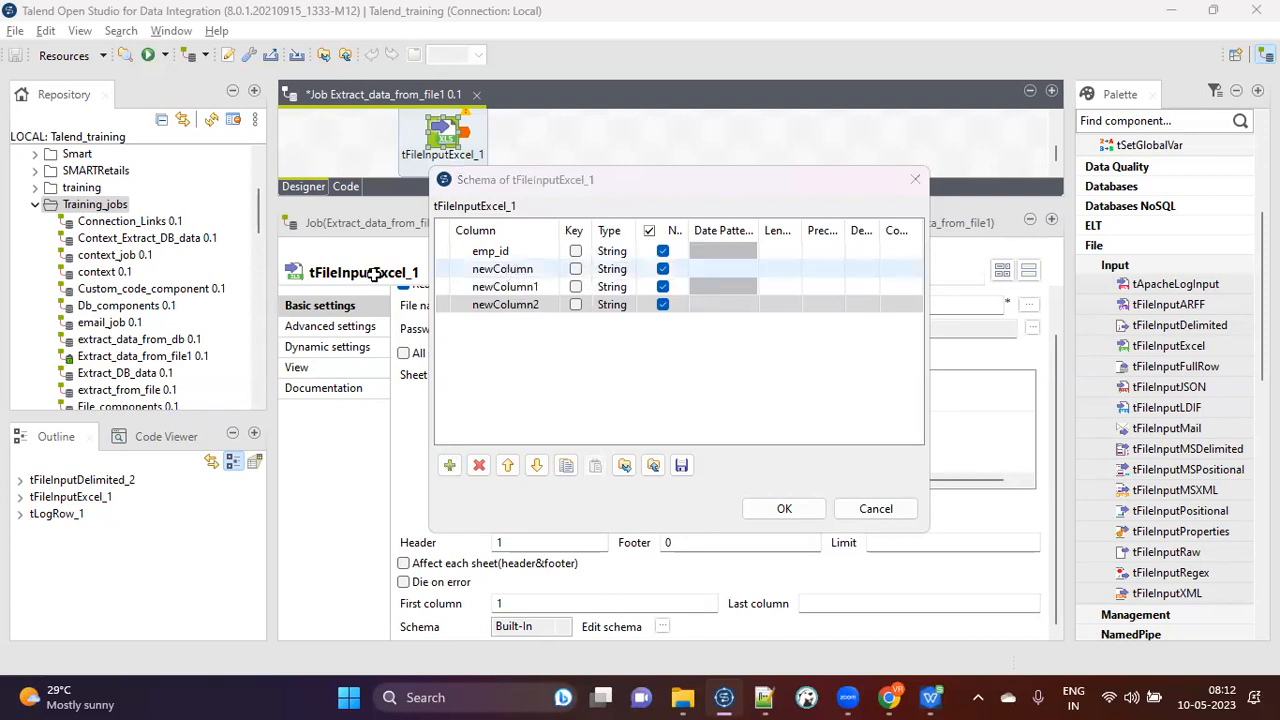
key("alt+Tab")
left_click(190, 216)
key("ctrl+c")
key("alt+Tab")
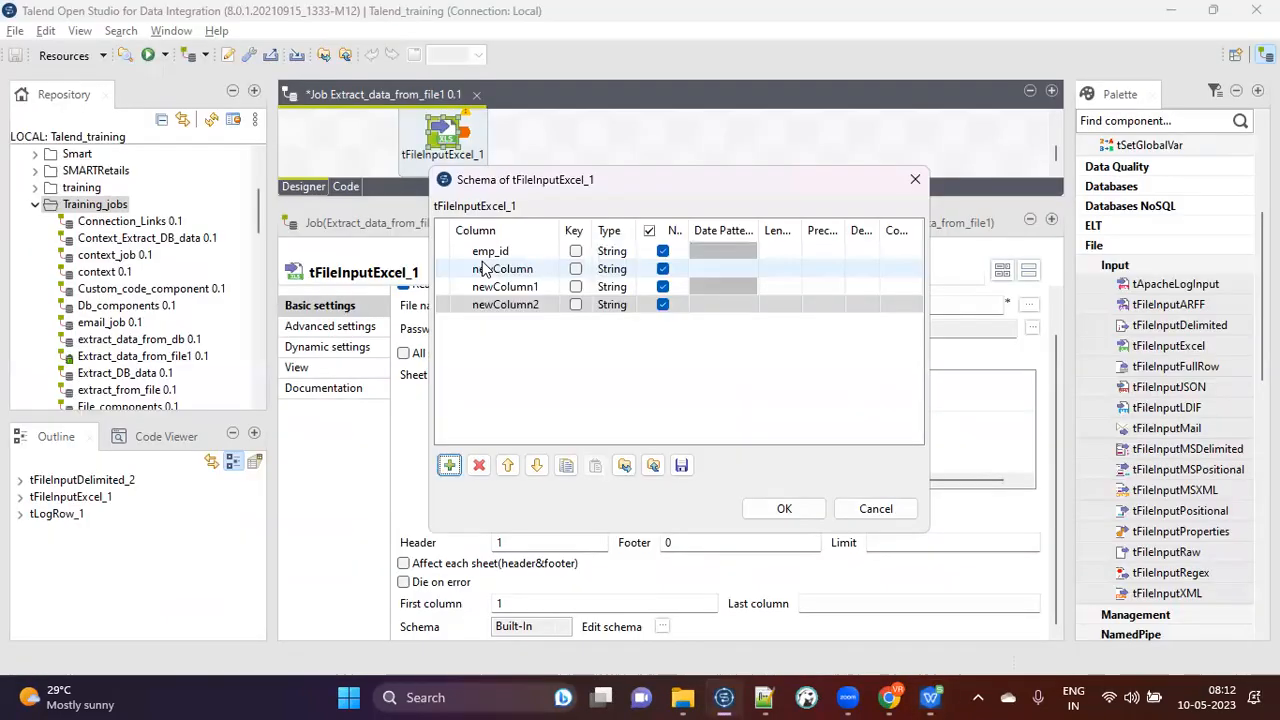
left_click(503, 269)
key("ctrl+v")
Copy the emp_dept_id header from Employee.xlsx and use it as the name of the third schema column.
key("alt+Tab")
left_click(330, 216)
key("ctrl+c")
key("alt+Tab")
left_click(517, 285)
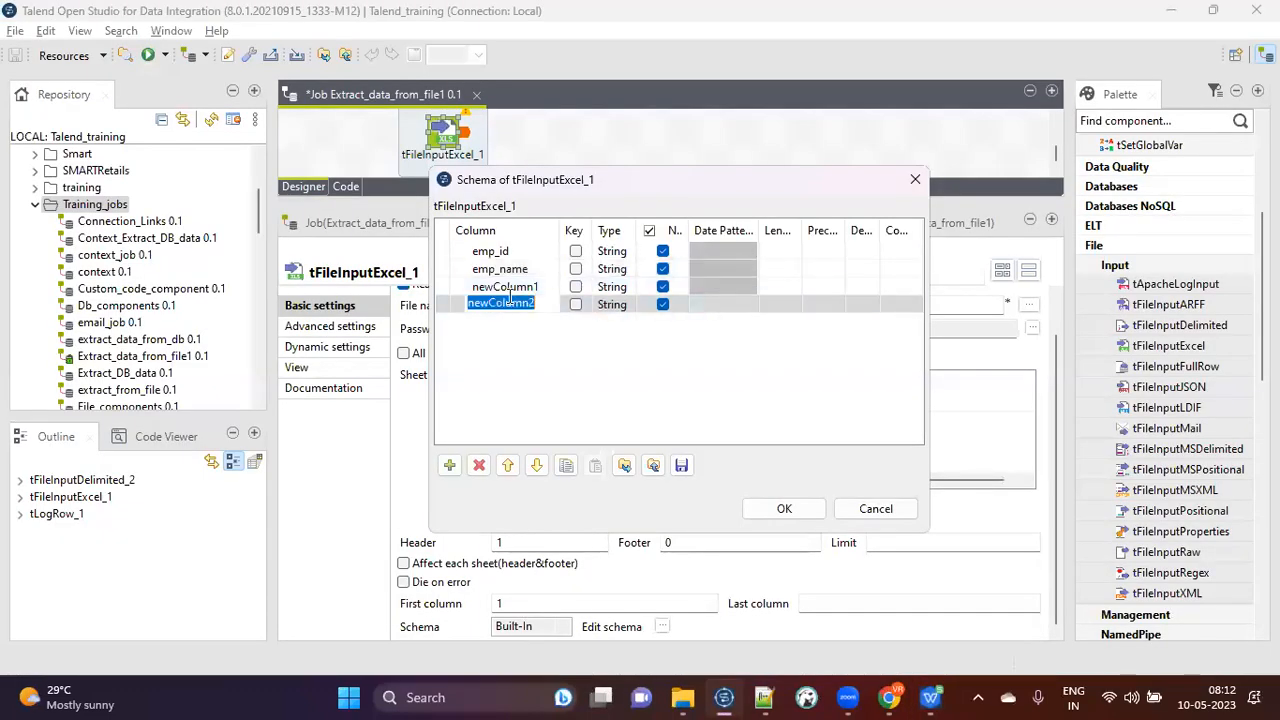
key("ctrl+v")
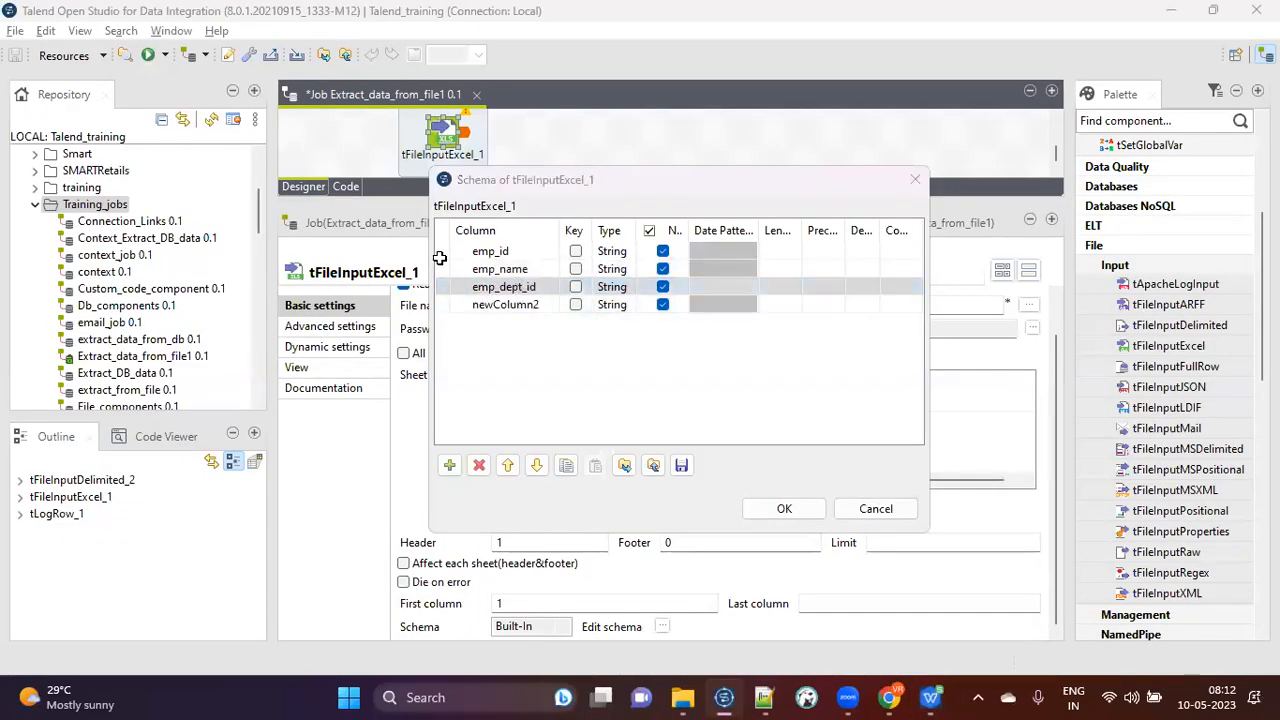
Copy the dept header from Employee.xlsx and use it as the name of the fourth schema column.
key("alt+Tab")
left_click(417, 203)
key("ctrl+c")
key("alt+Tab")
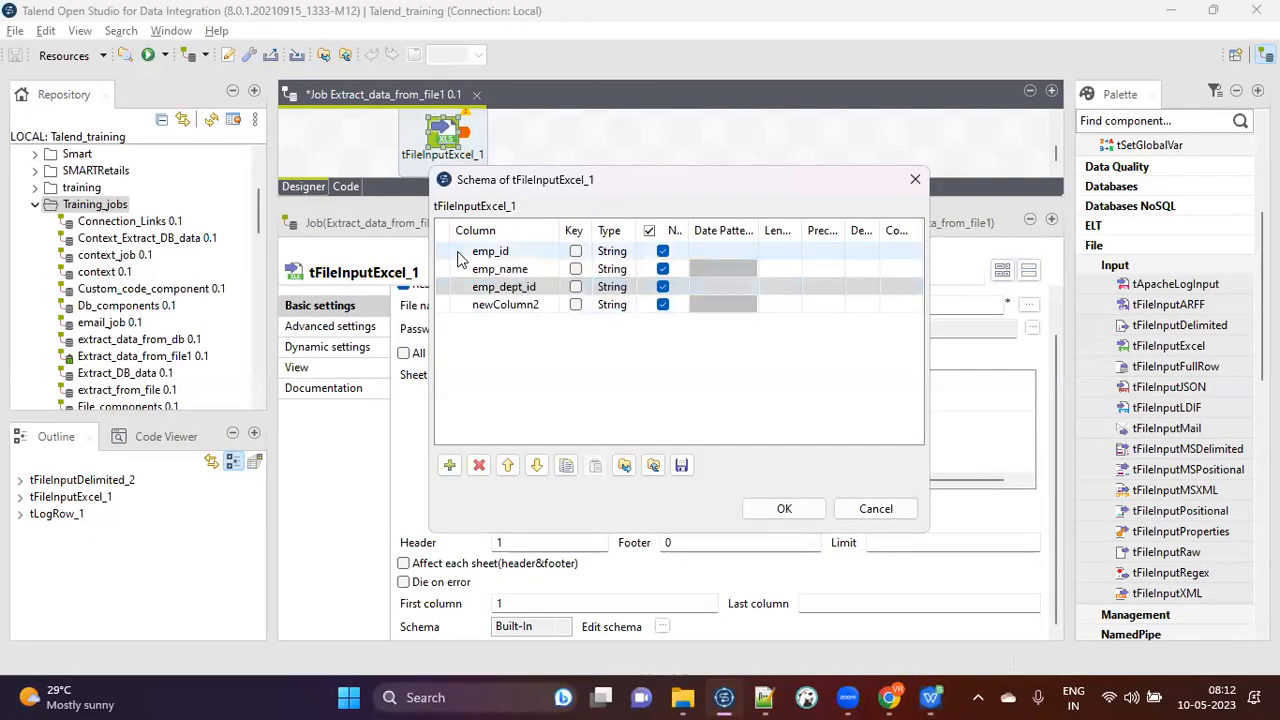
left_click(492, 304)
key("ctrl+v")
Check the two ID columns' values in Employee.xlsx and set the emp_id schema column's type to int | Integer.
key("alt+Tab")
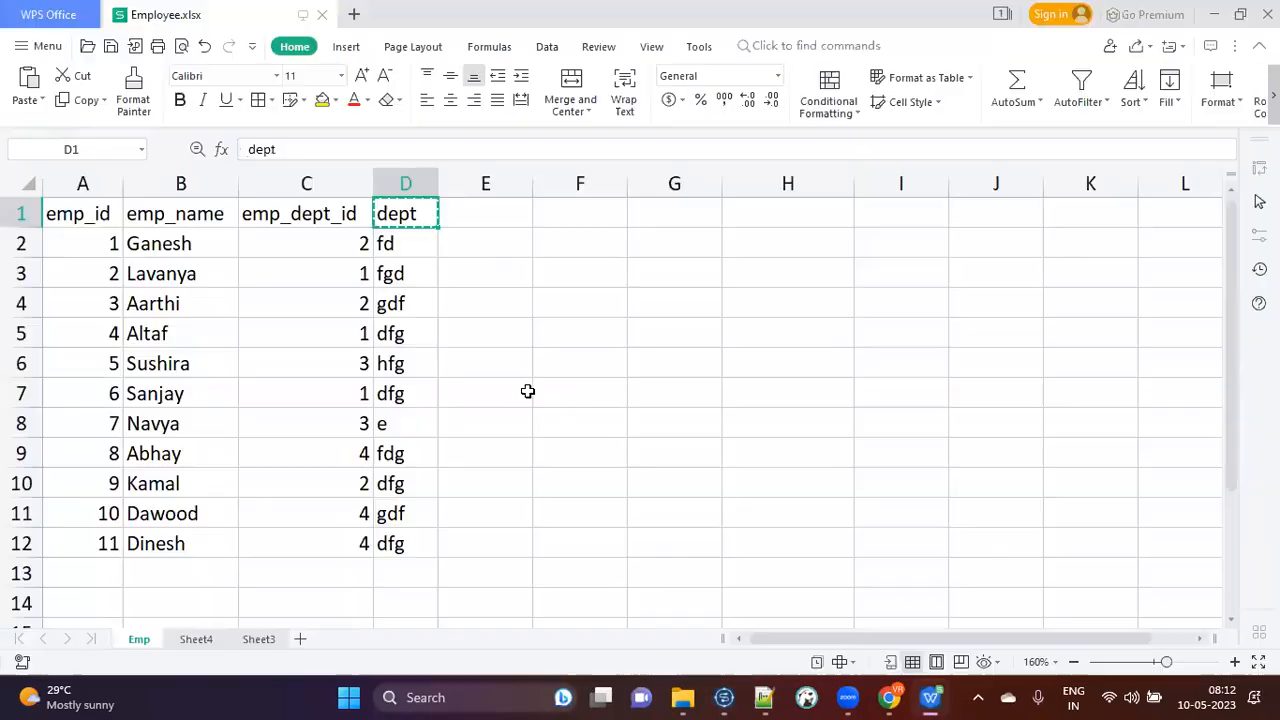
left_click_drag(97, 246, 97, 544)
left_click_drag(314, 234, 329, 534)
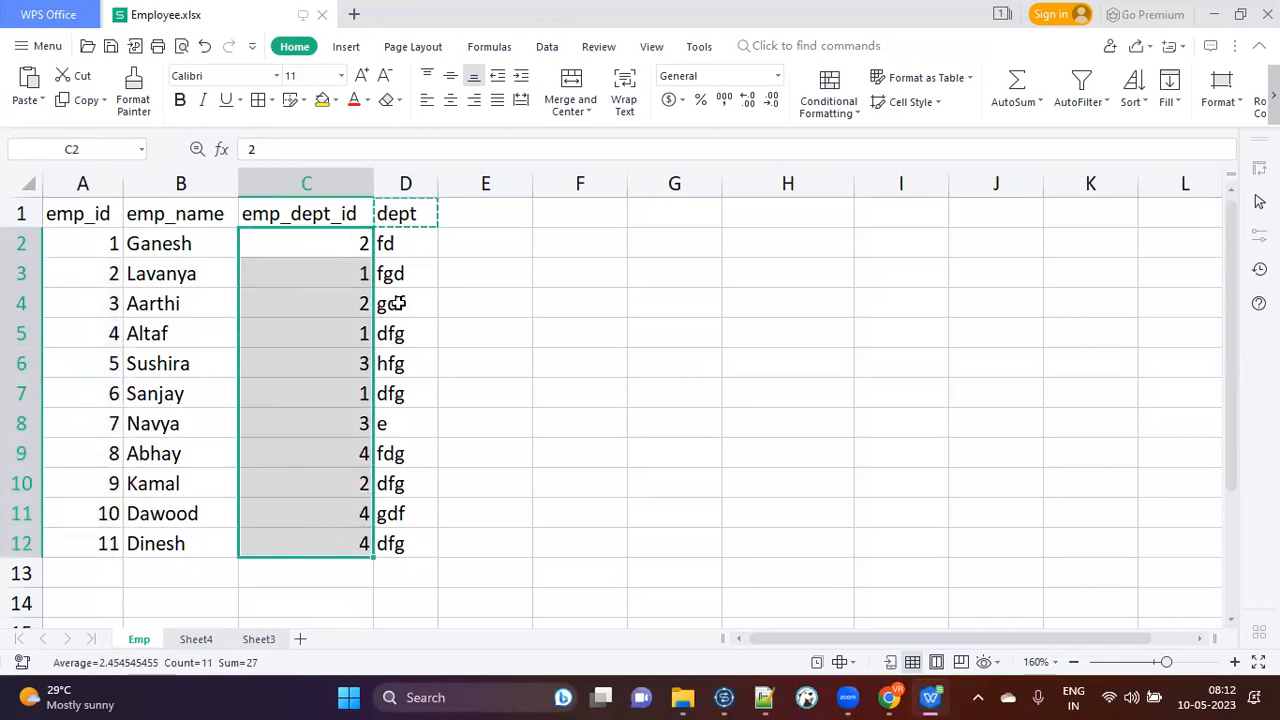
key("alt+Tab")
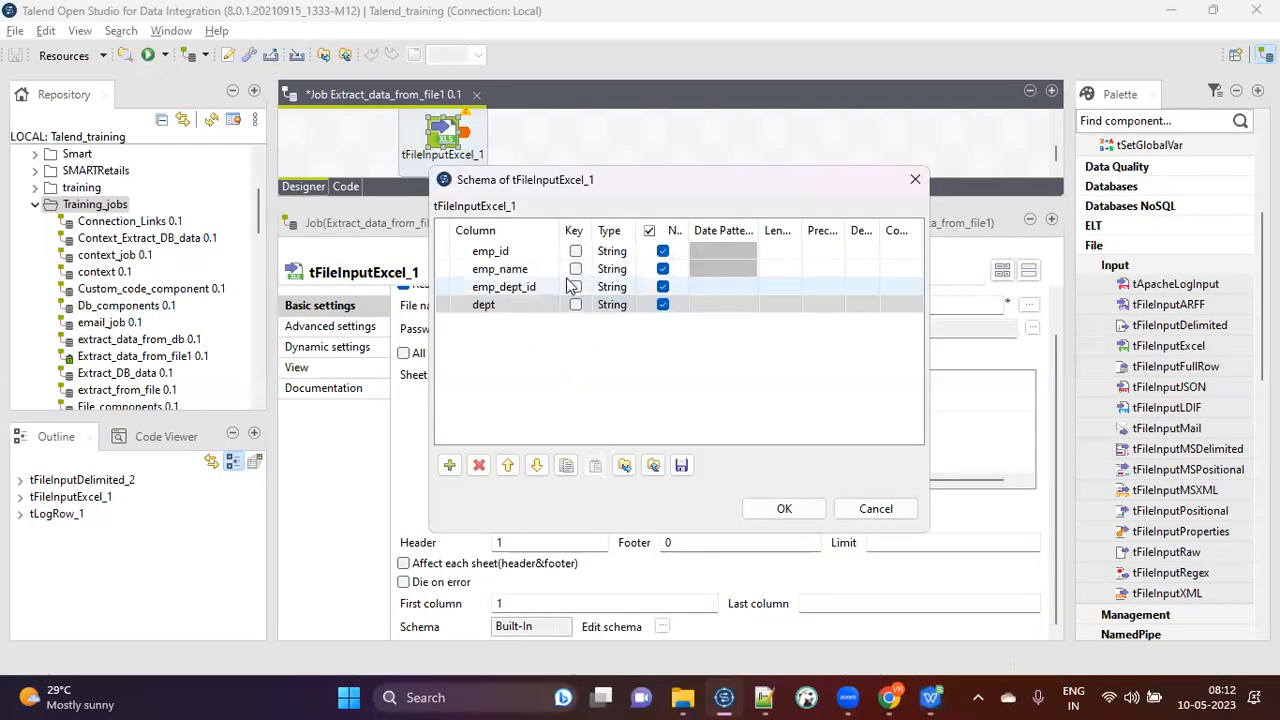
left_click(643, 250)
left_click(633, 249)
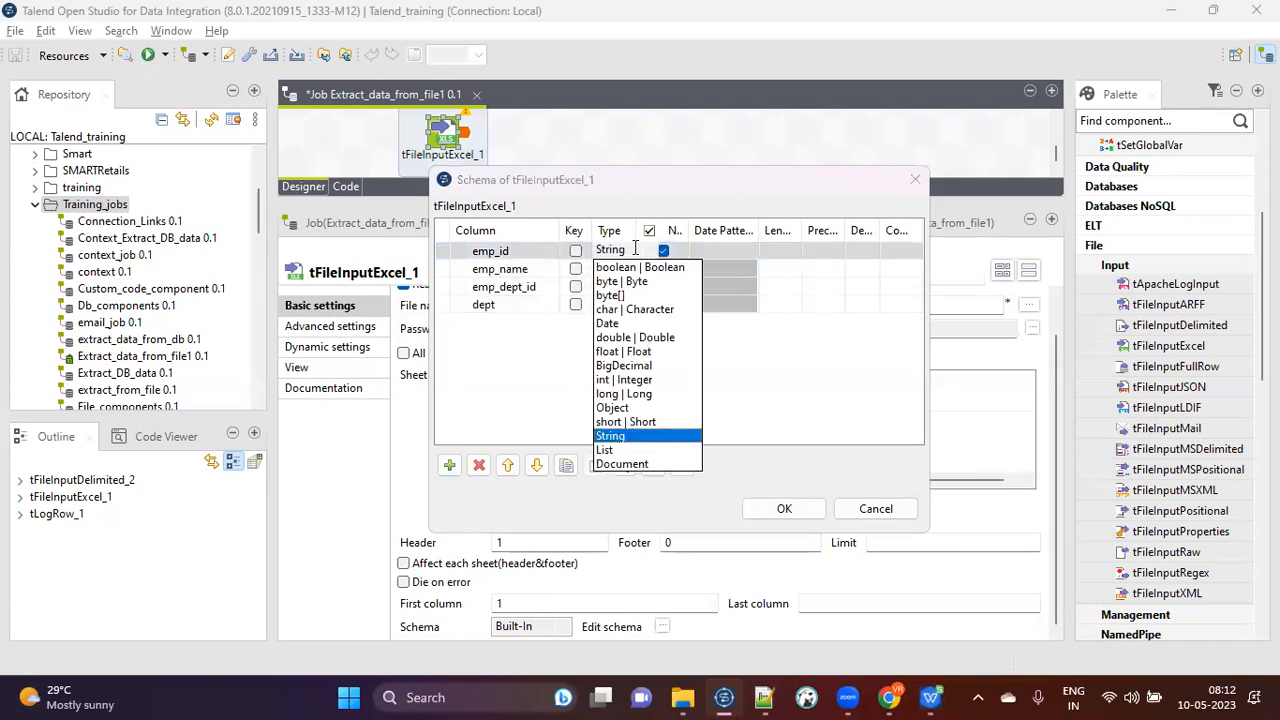
left_click(630, 380)
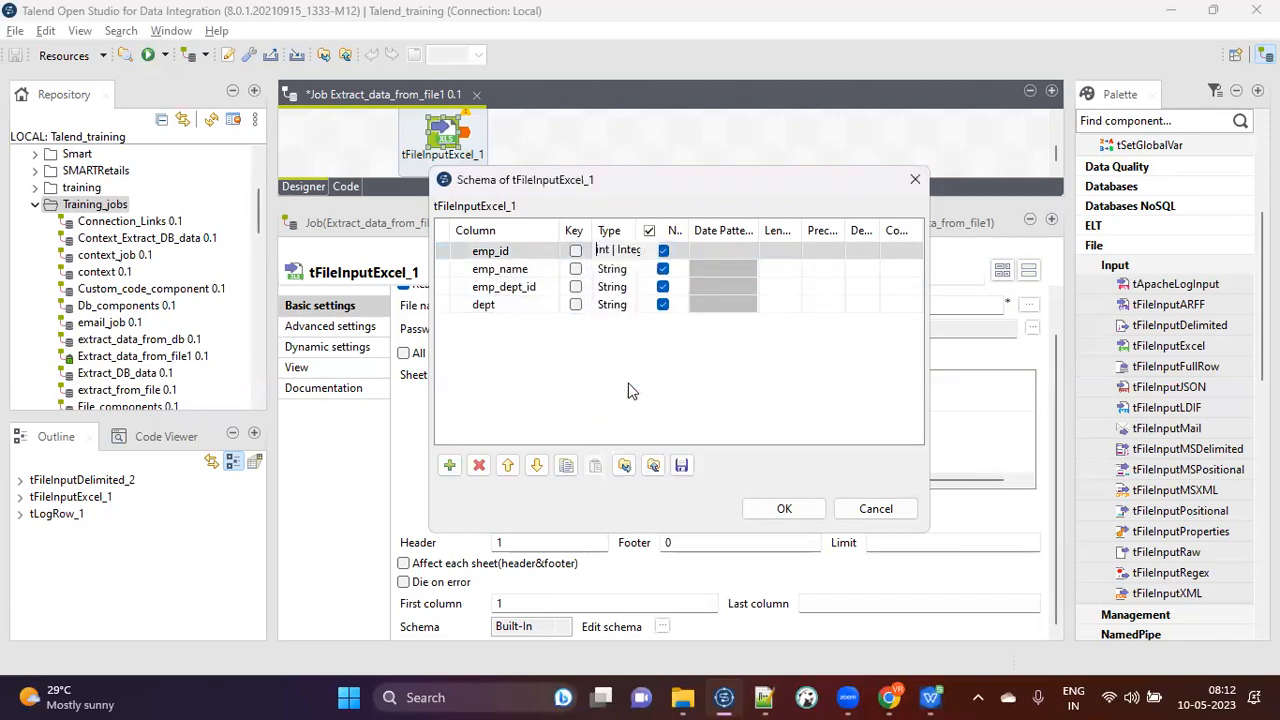
Set the type of the emp_dept_id schema column to int | Integer.
left_click(619, 287)
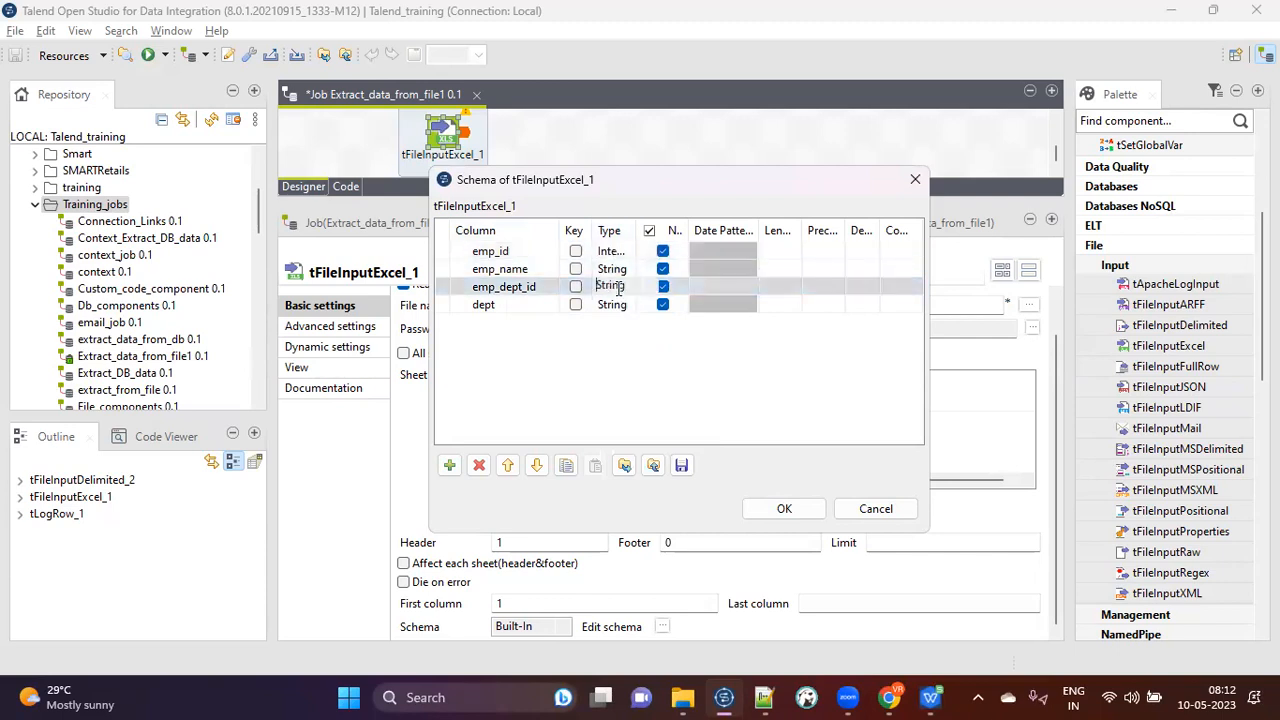
left_click(633, 286)
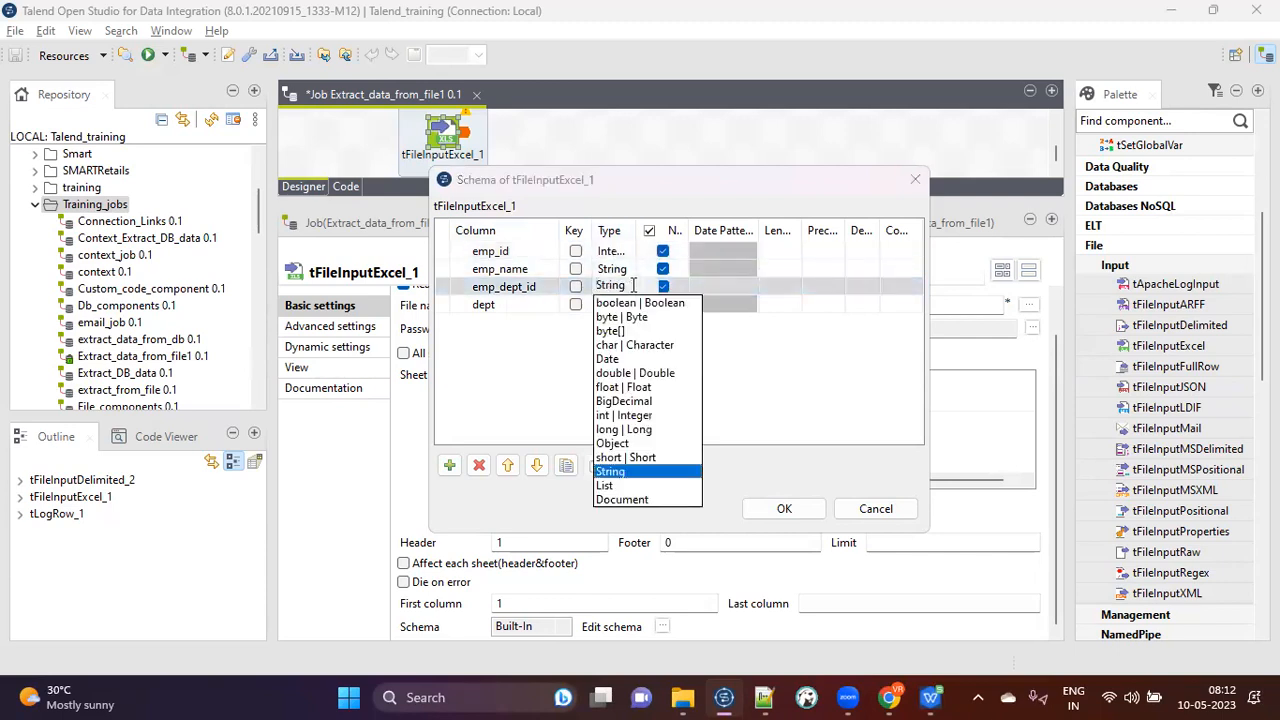
left_click(628, 415)
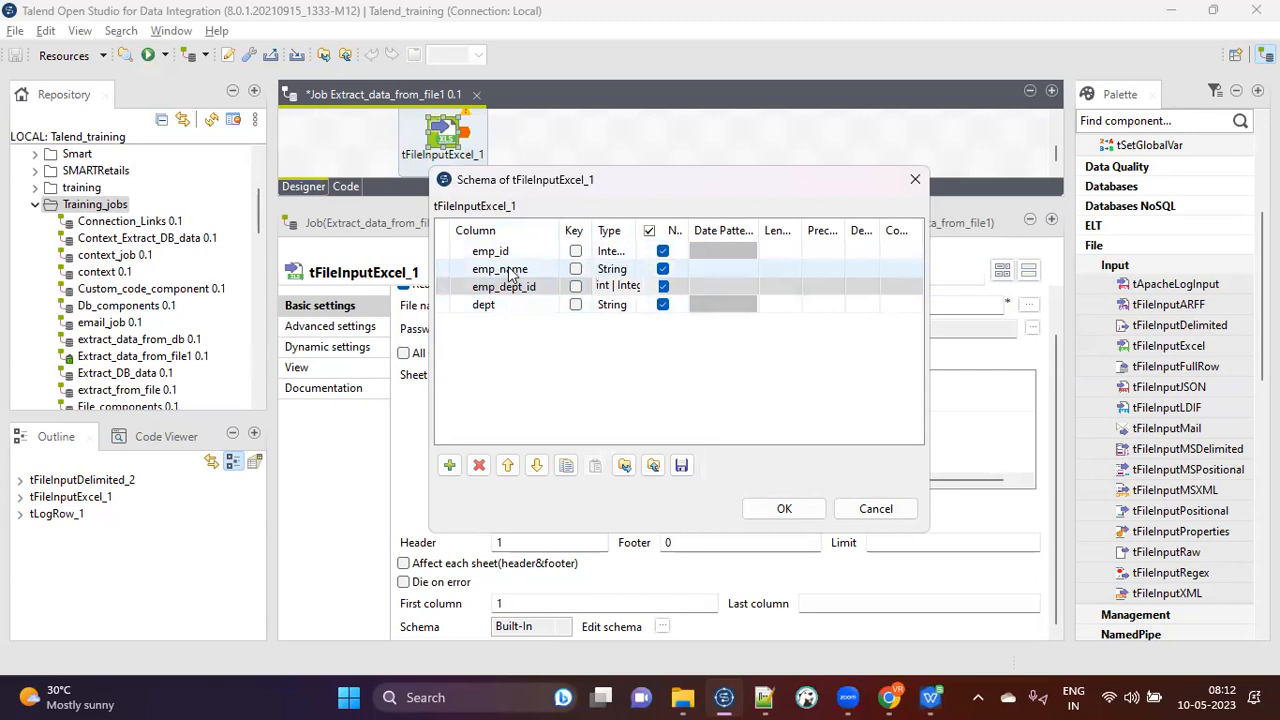
left_click(630, 306)
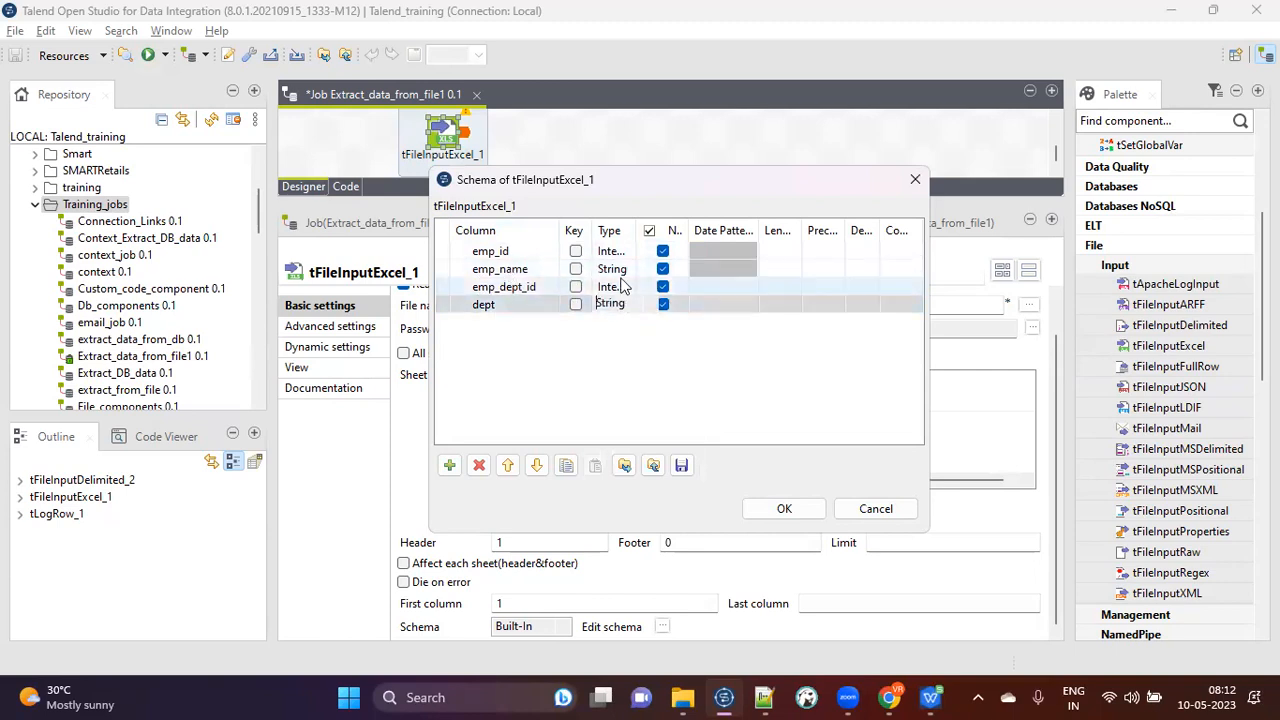
left_click(622, 286)
left_click(625, 268)
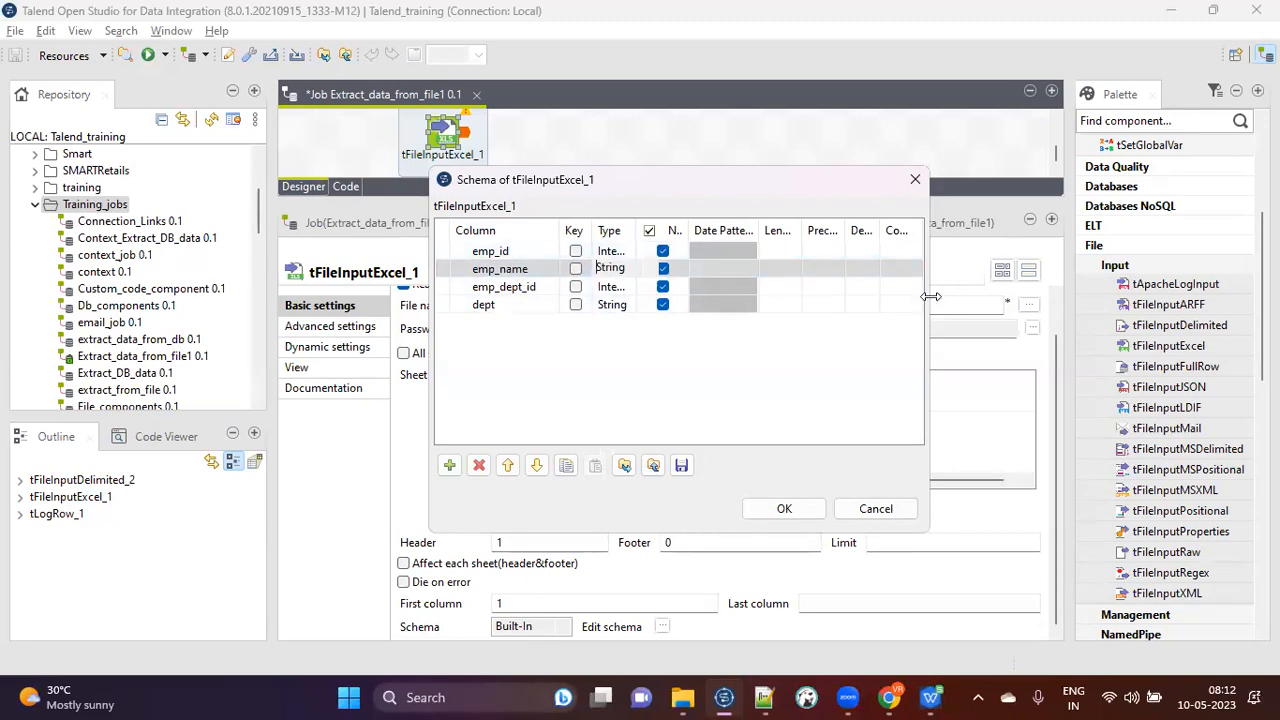
Review the emp_id values in Employee.xlsx against the schema and accept the schema of tFileInputExcel_1.
left_click_drag(930, 297, 1110, 305)
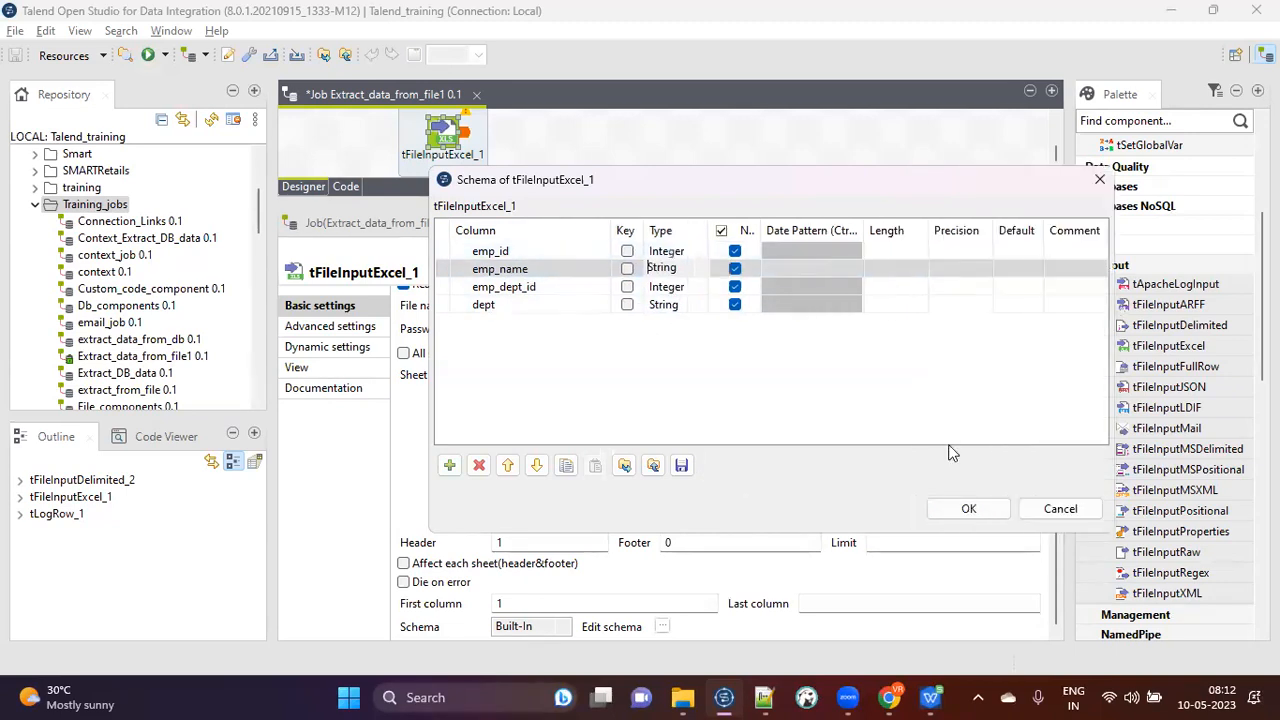
left_click(926, 697)
left_click(108, 244)
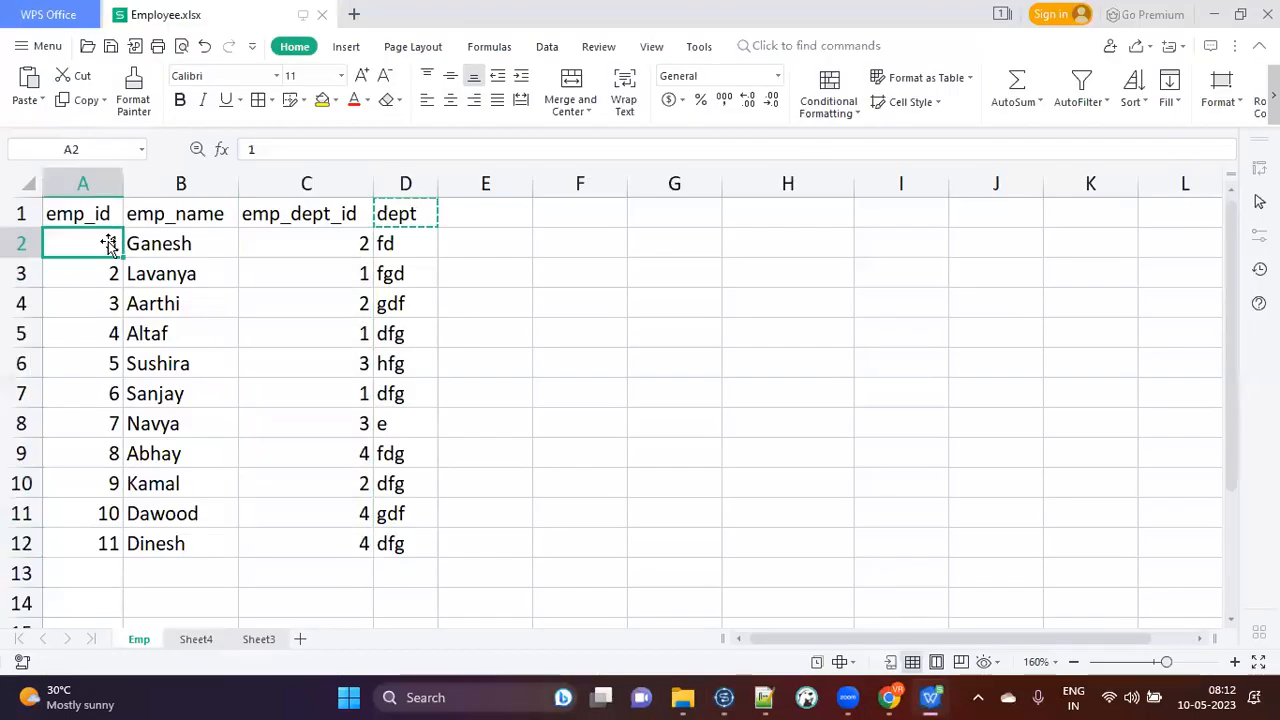
left_click(105, 325)
left_click(104, 246)
left_click(103, 362)
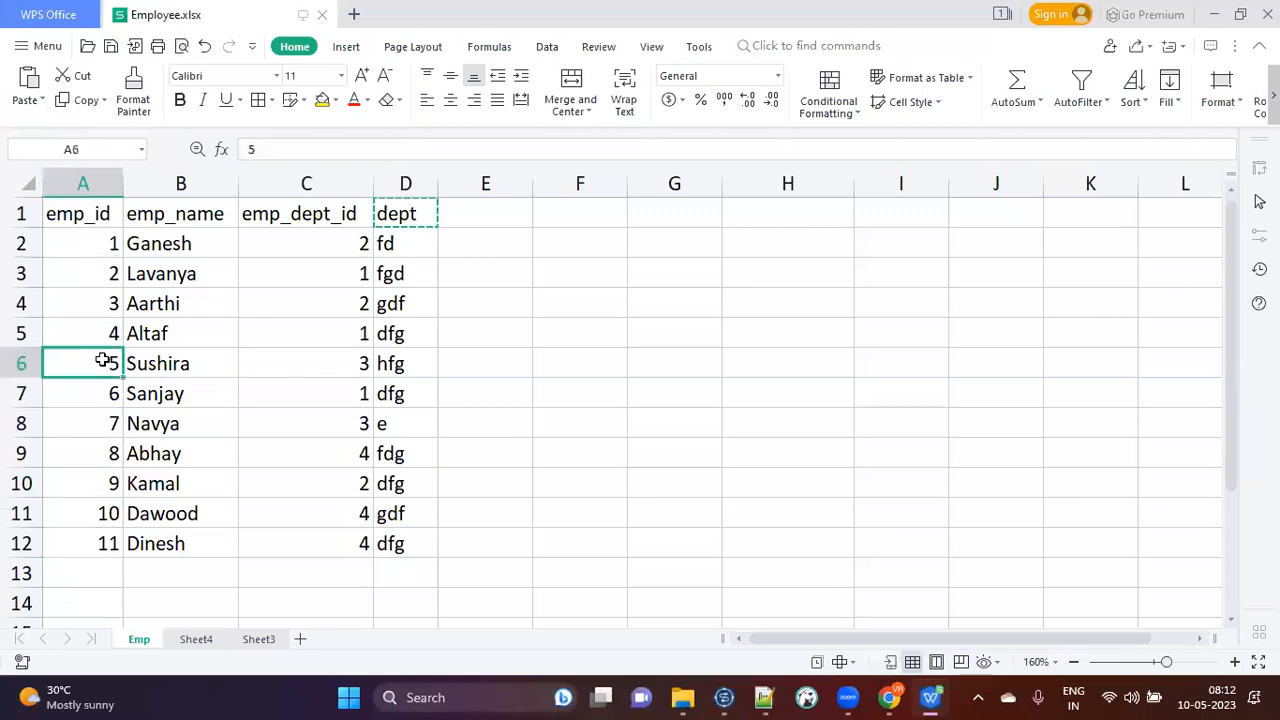
left_click(102, 248)
left_click(100, 324)
left_click_drag(96, 250, 104, 547)
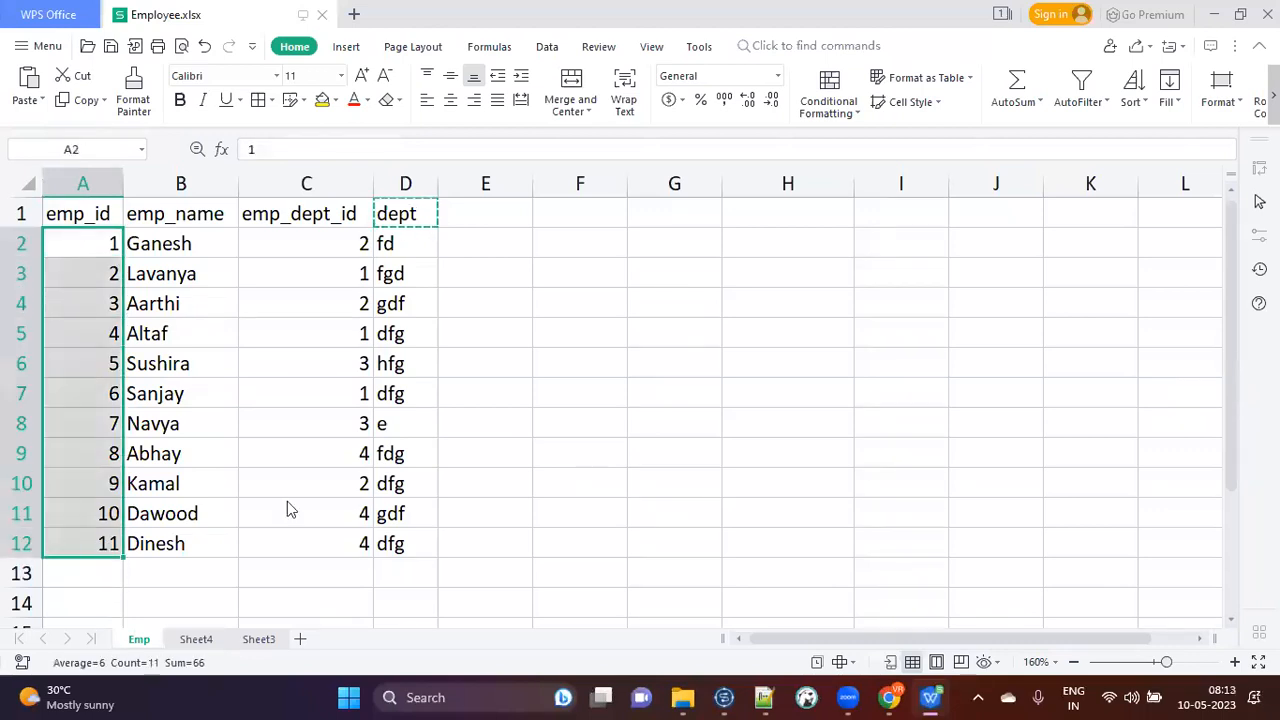
key("alt+Tab")
left_click(970, 512)
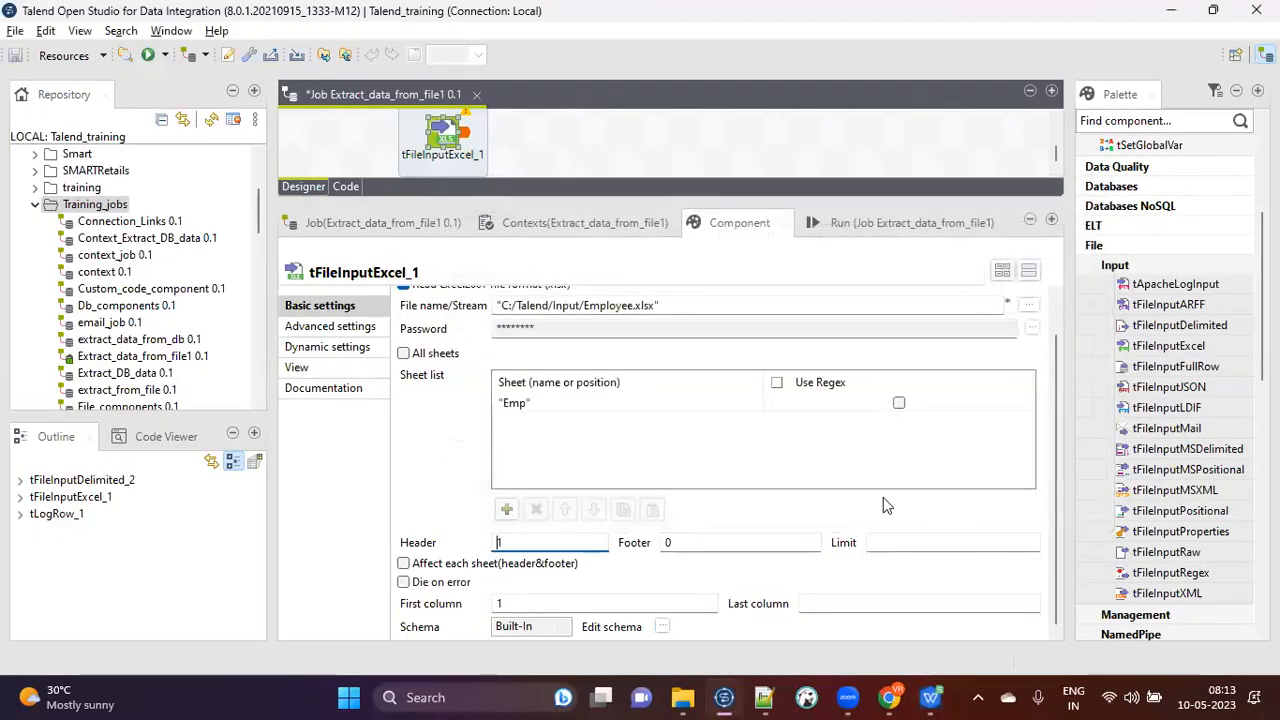
Add a tLogRow component to the job, level with tFileInputExcel_1, and set its mode to Table.
scroll(447, 438, "up", 1)
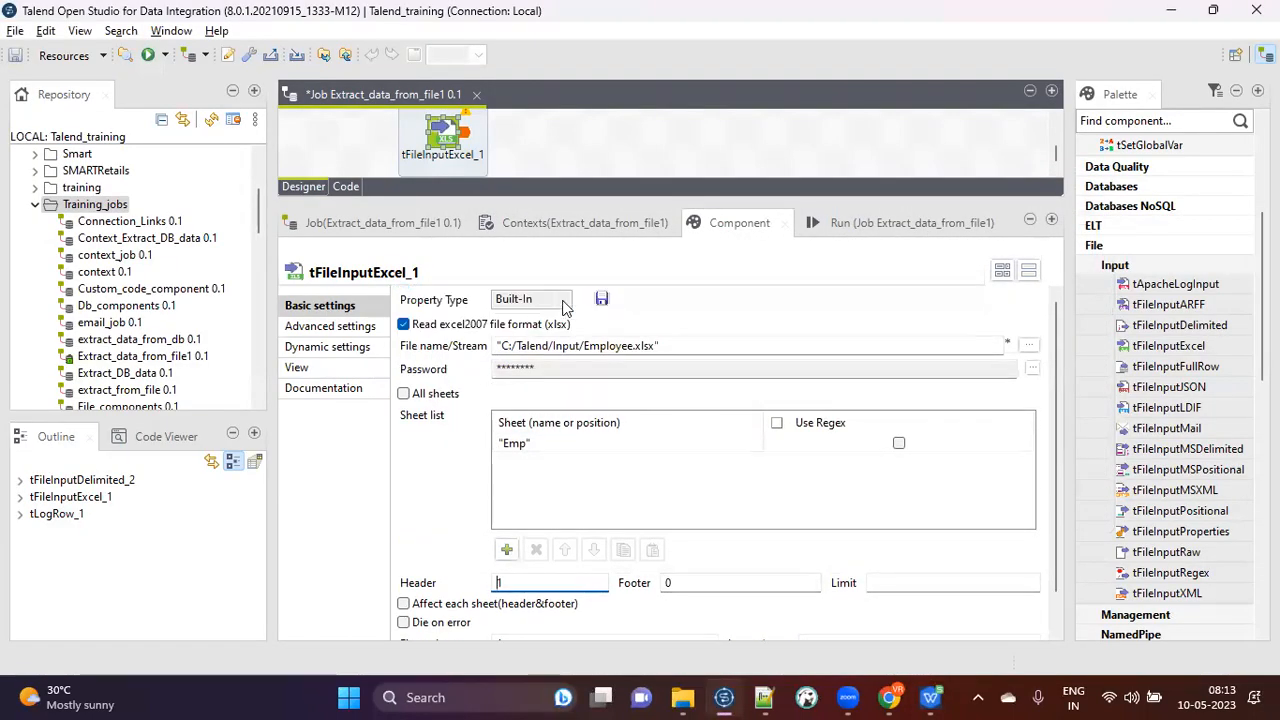
left_click_drag(718, 199, 733, 343)
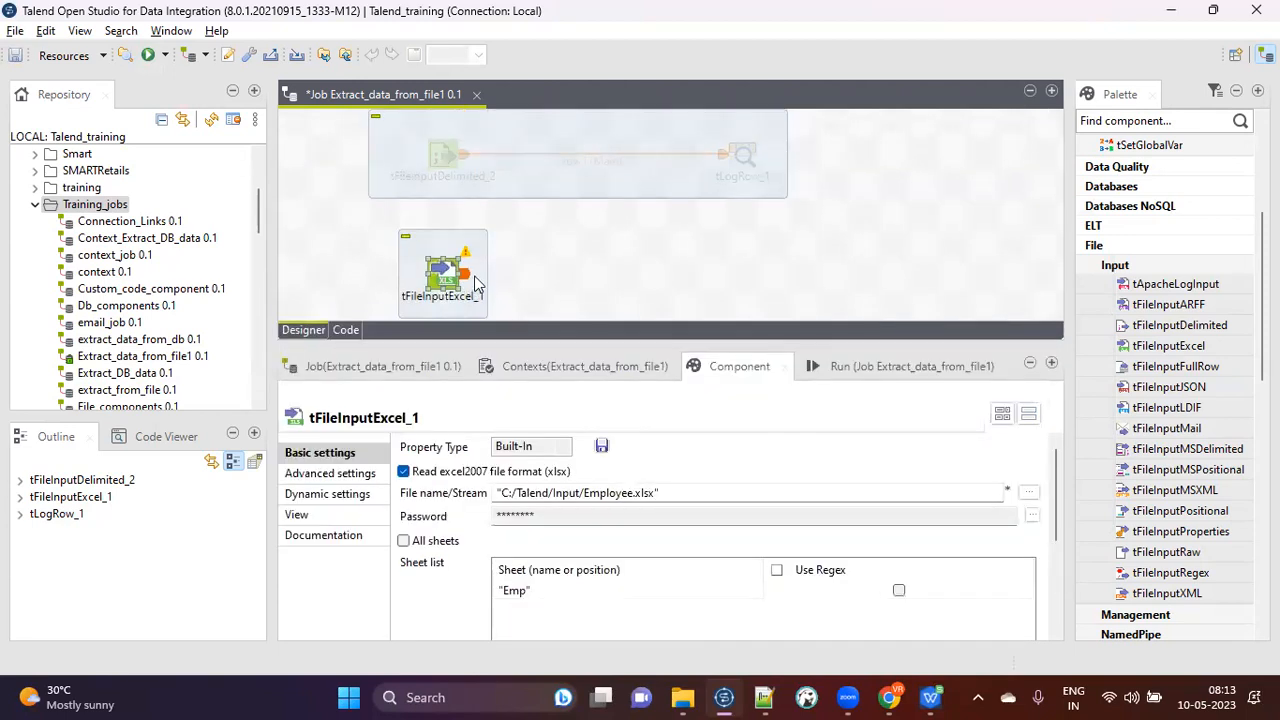
left_click(650, 263)
type("tlog")
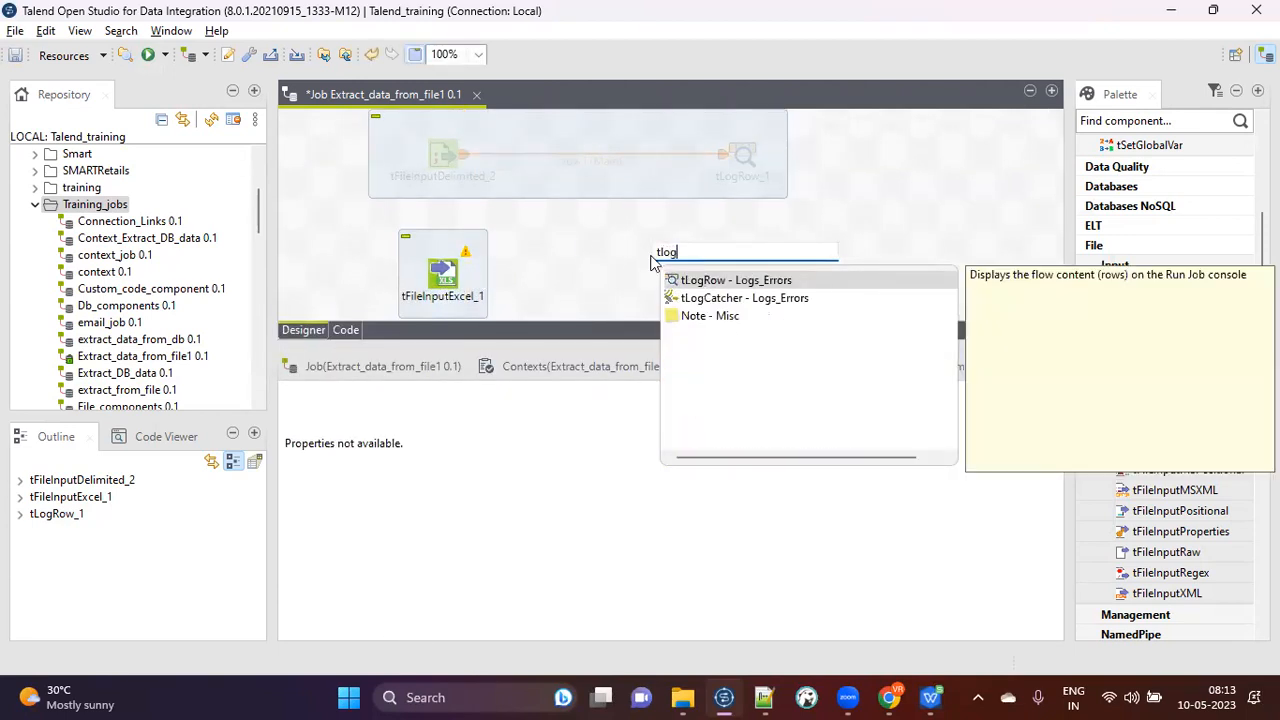
double_click(722, 283)
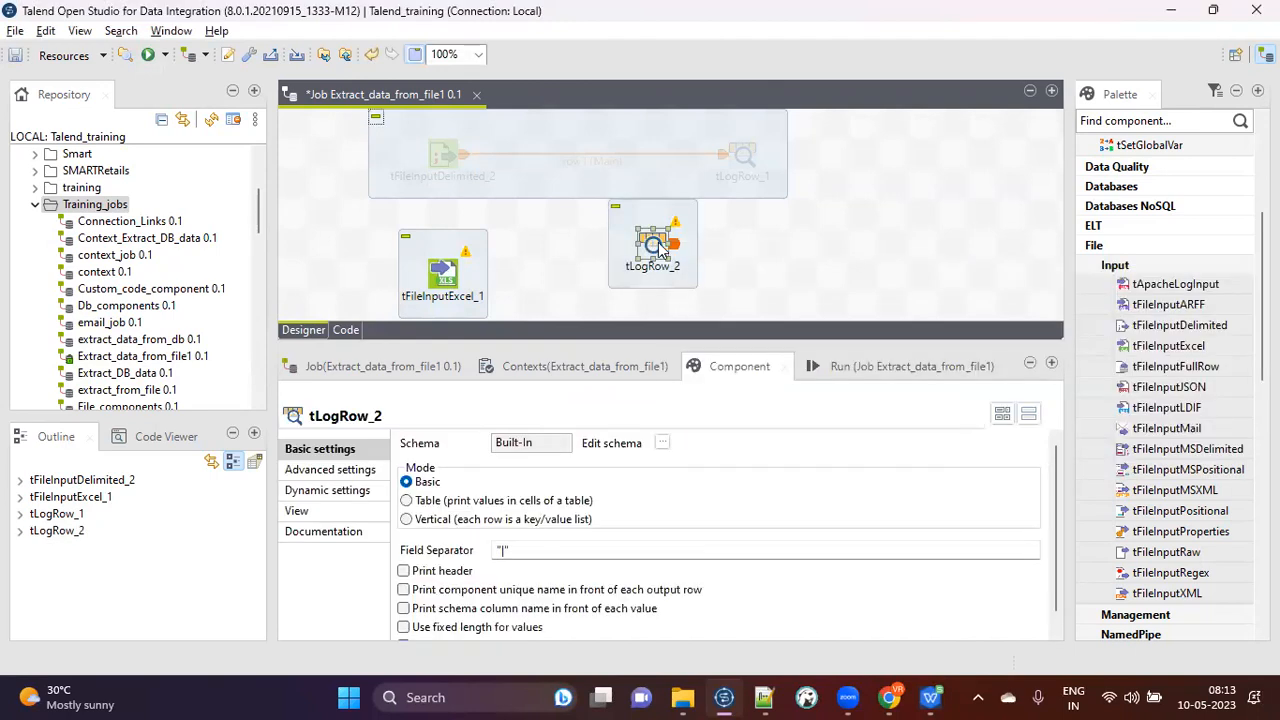
left_click_drag(728, 280, 756, 282)
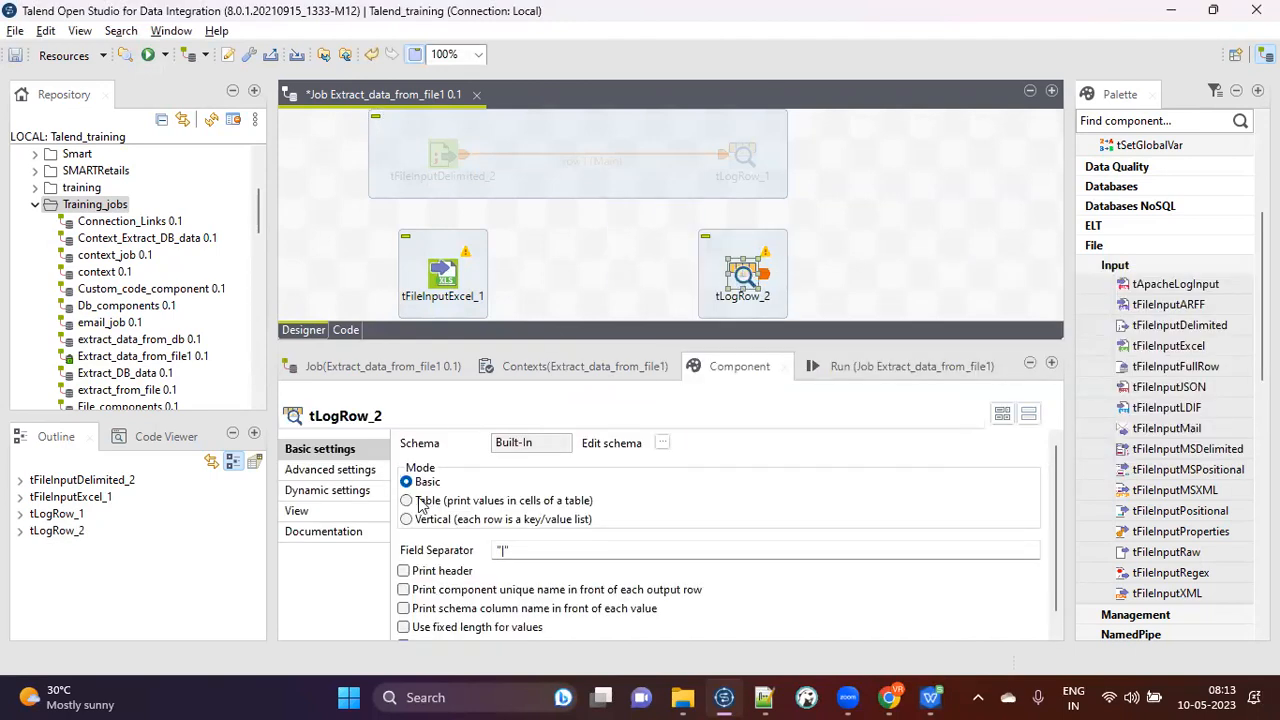
left_click(406, 501)
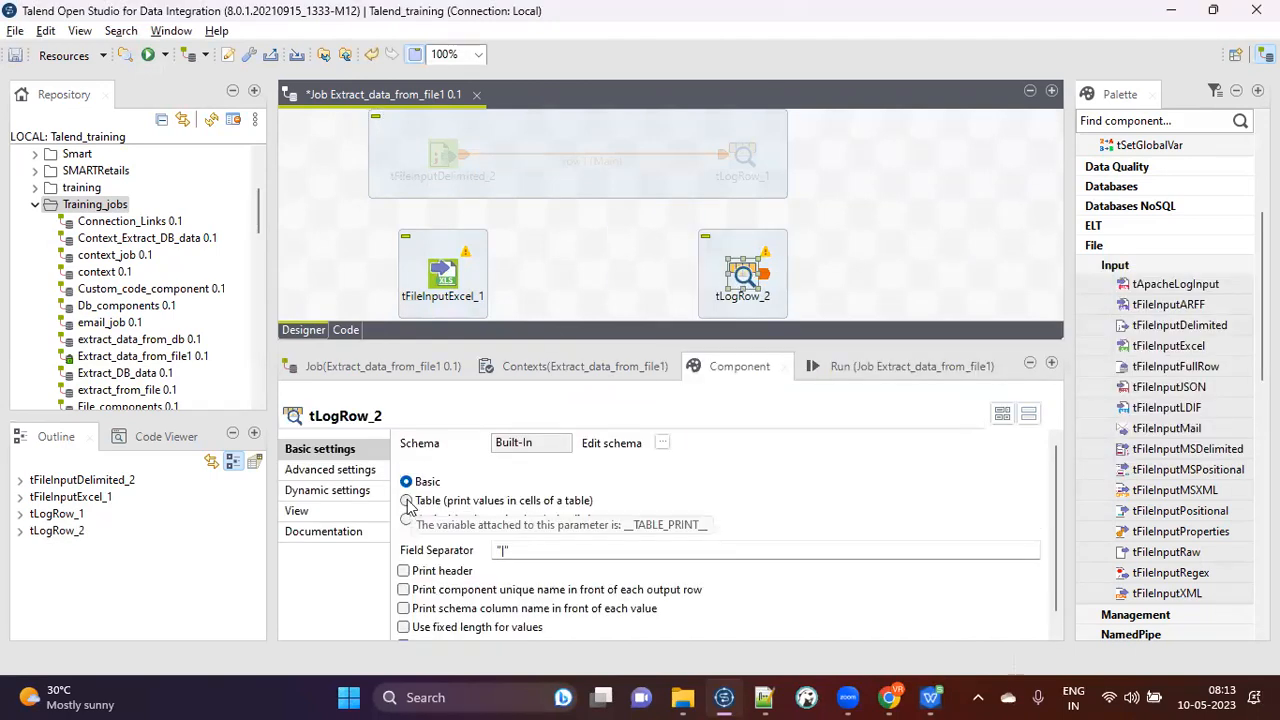
Connect tFileInputExcel_1 to tLogRow_2 with a Main row and check that the schema columns carried over to tLogRow_2.
left_click(455, 280)
right_click(455, 280)
mouse_move(555, 285)
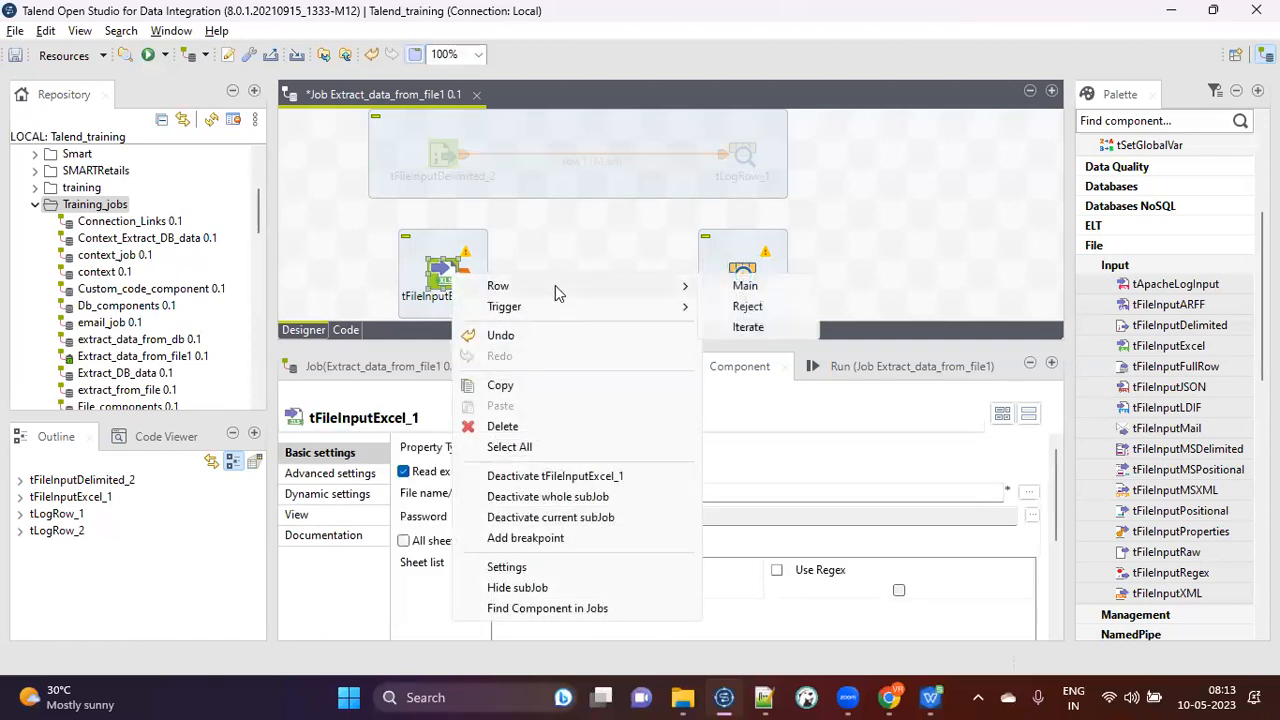
left_click(742, 286)
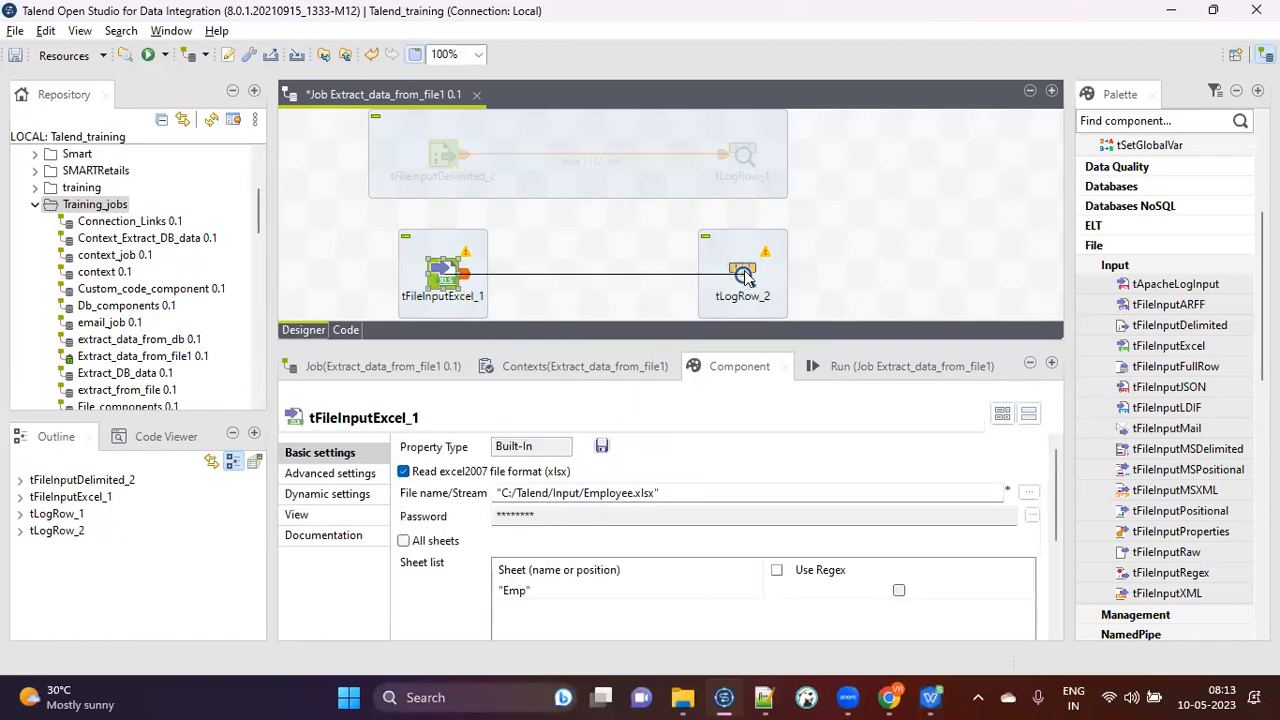
left_click(744, 277)
left_click(745, 277)
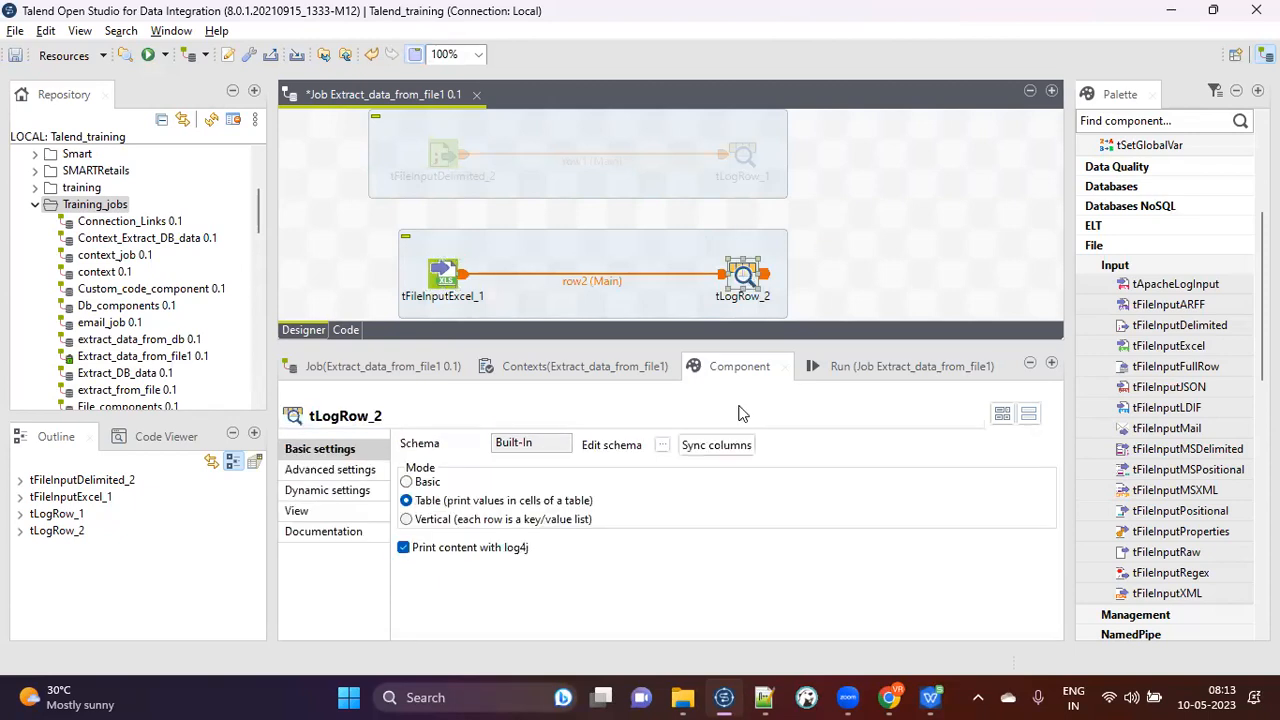
left_click(662, 445)
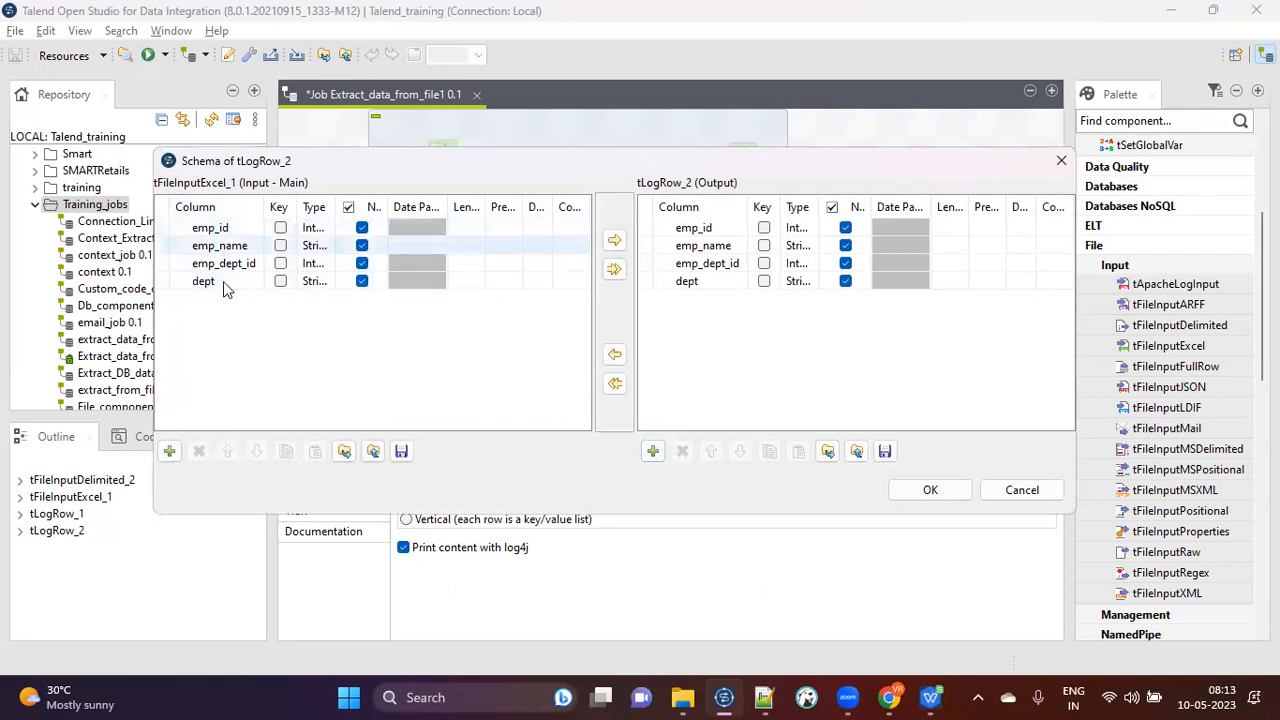
left_click(941, 490)
Clear the execution console, glance at the source rows in Employee.xlsx, and run the Extract_data_from_file1 job.
left_click(880, 366)
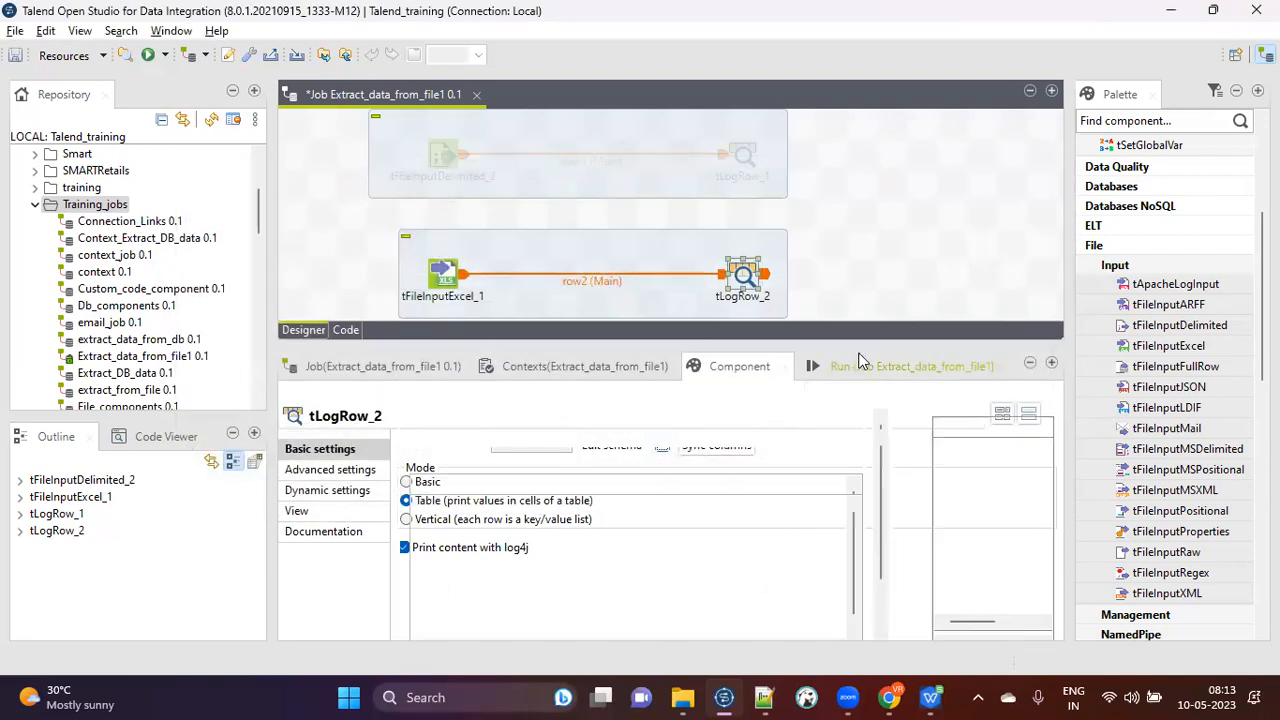
left_click(630, 466)
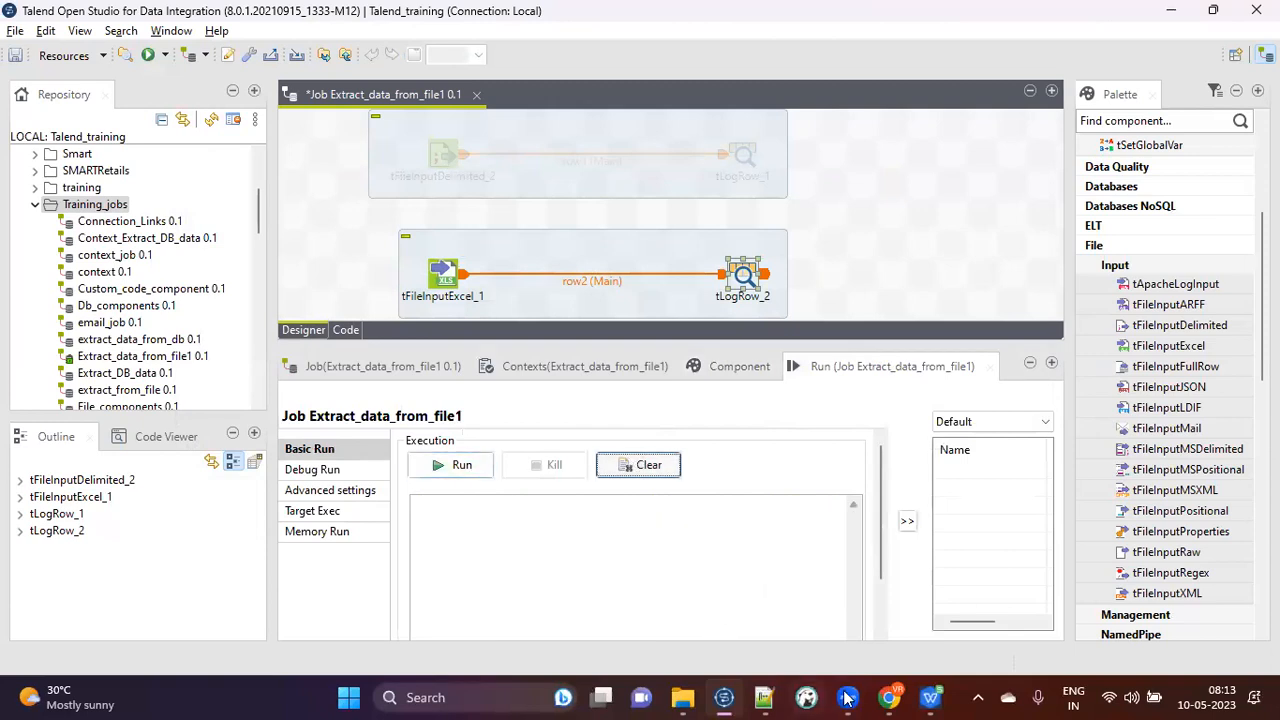
left_click(928, 697)
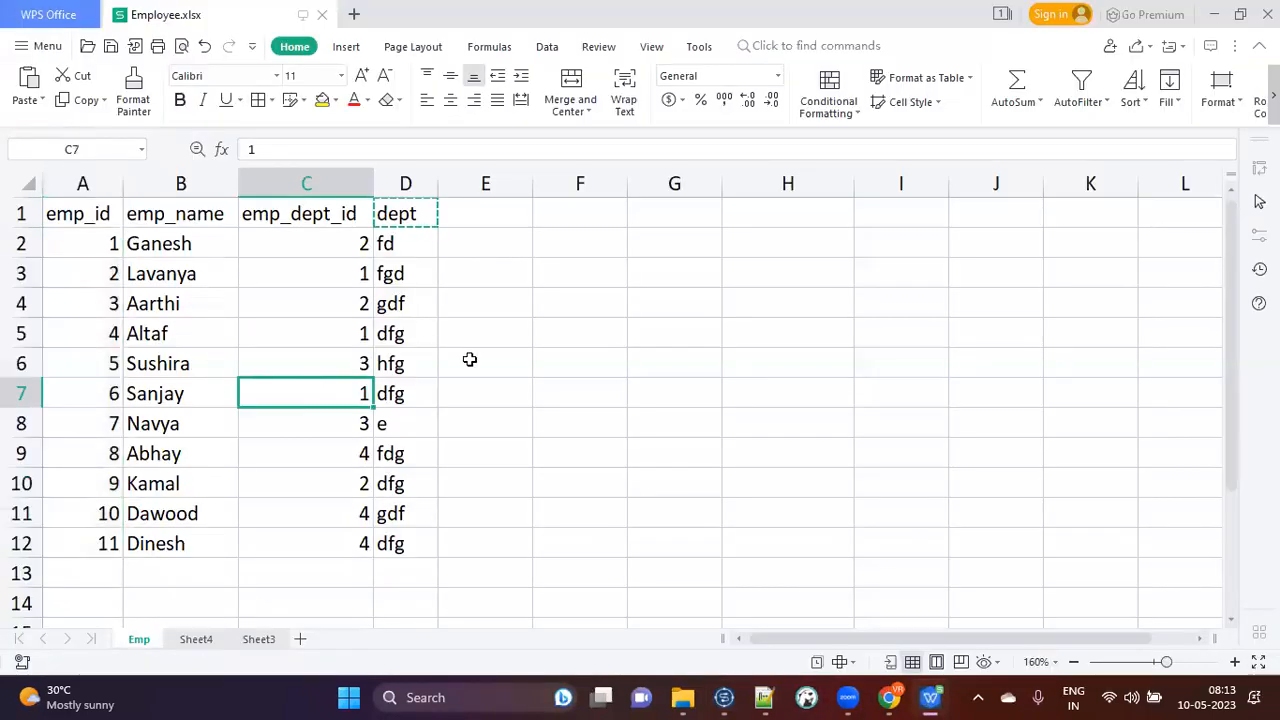
key("alt+Tab")
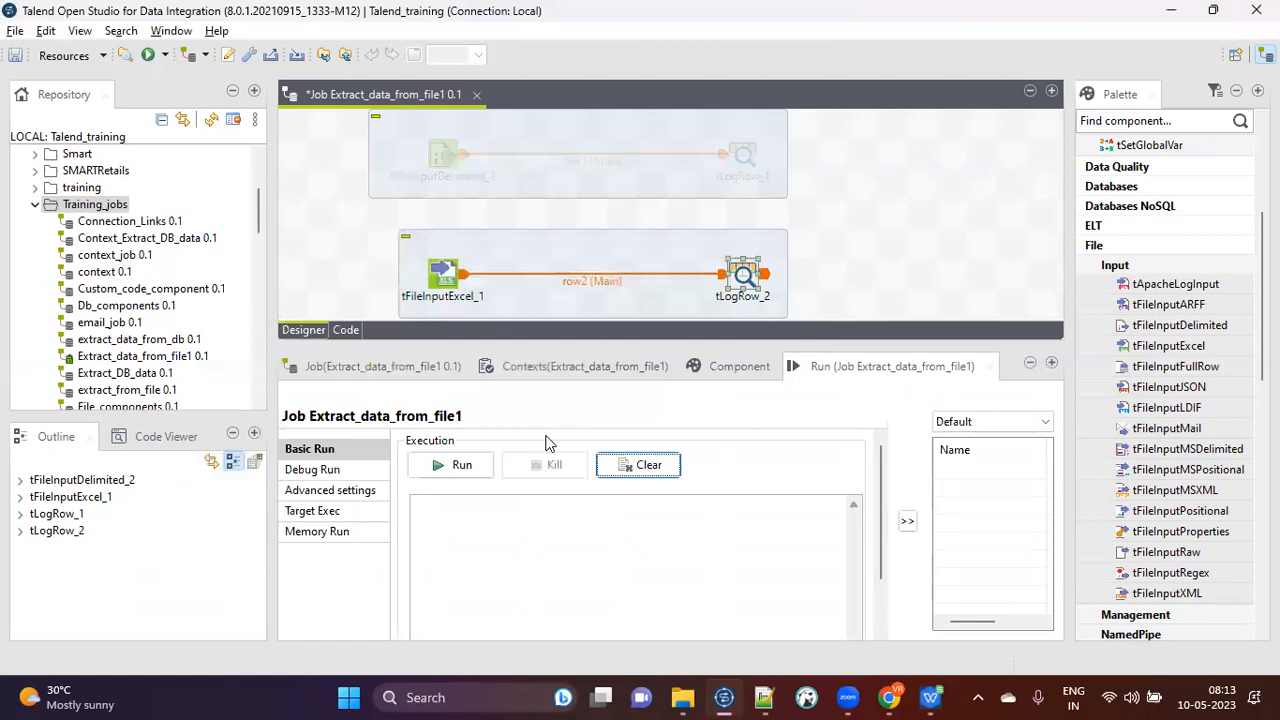
left_click(452, 465)
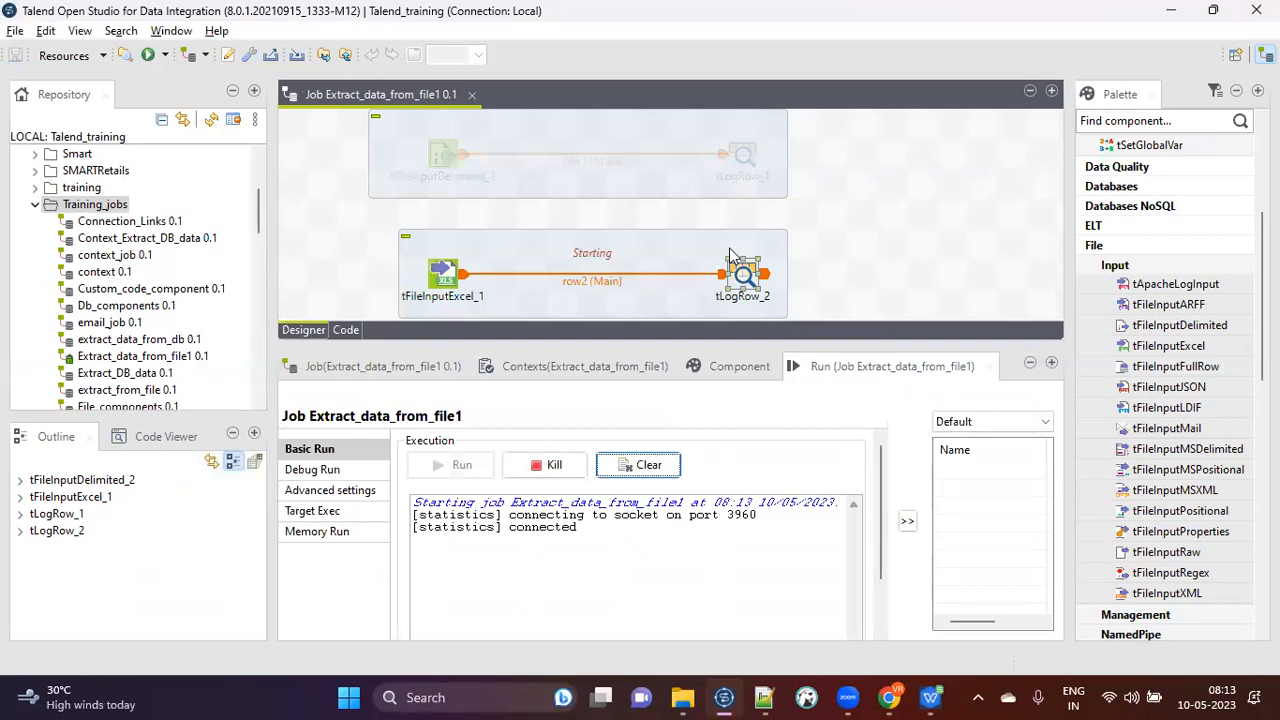
Compare the printed tLogRow_2 table with the Emp sheet rows in Employee.xlsx and check the row statistics on the row2 link.
left_click_drag(722, 343, 731, 184)
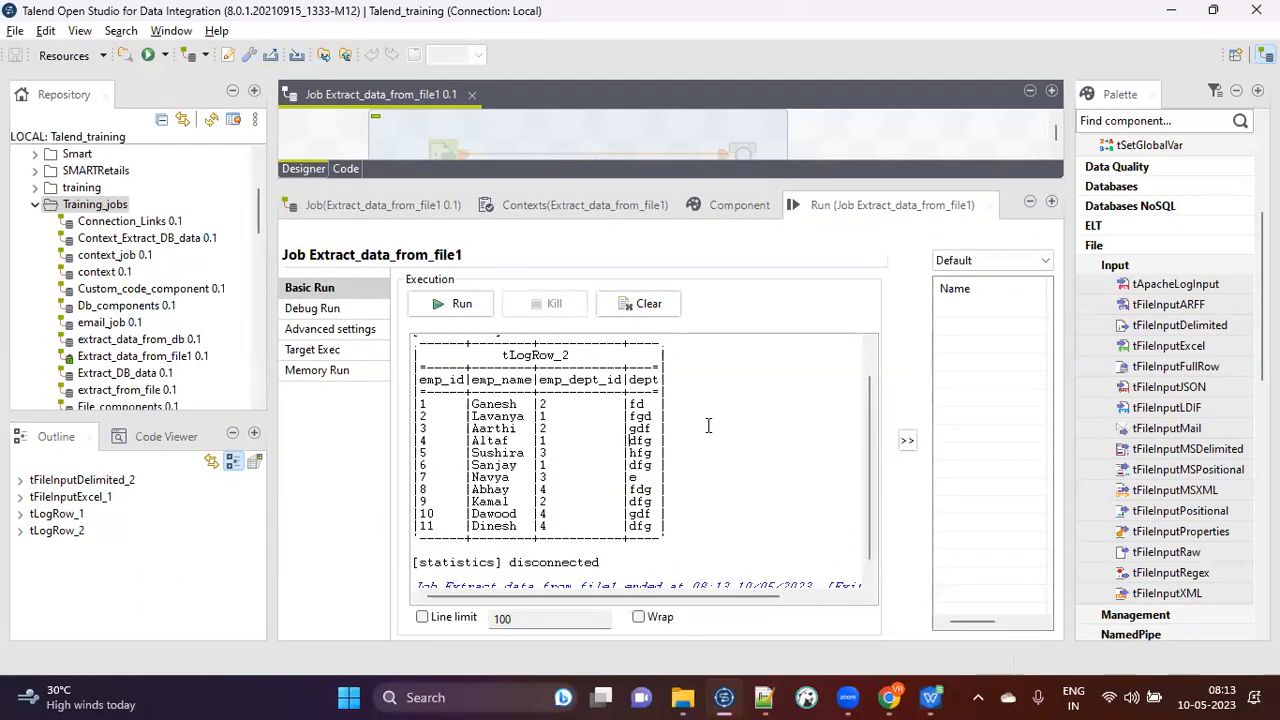
left_click_drag(416, 380, 676, 531)
left_click(691, 538)
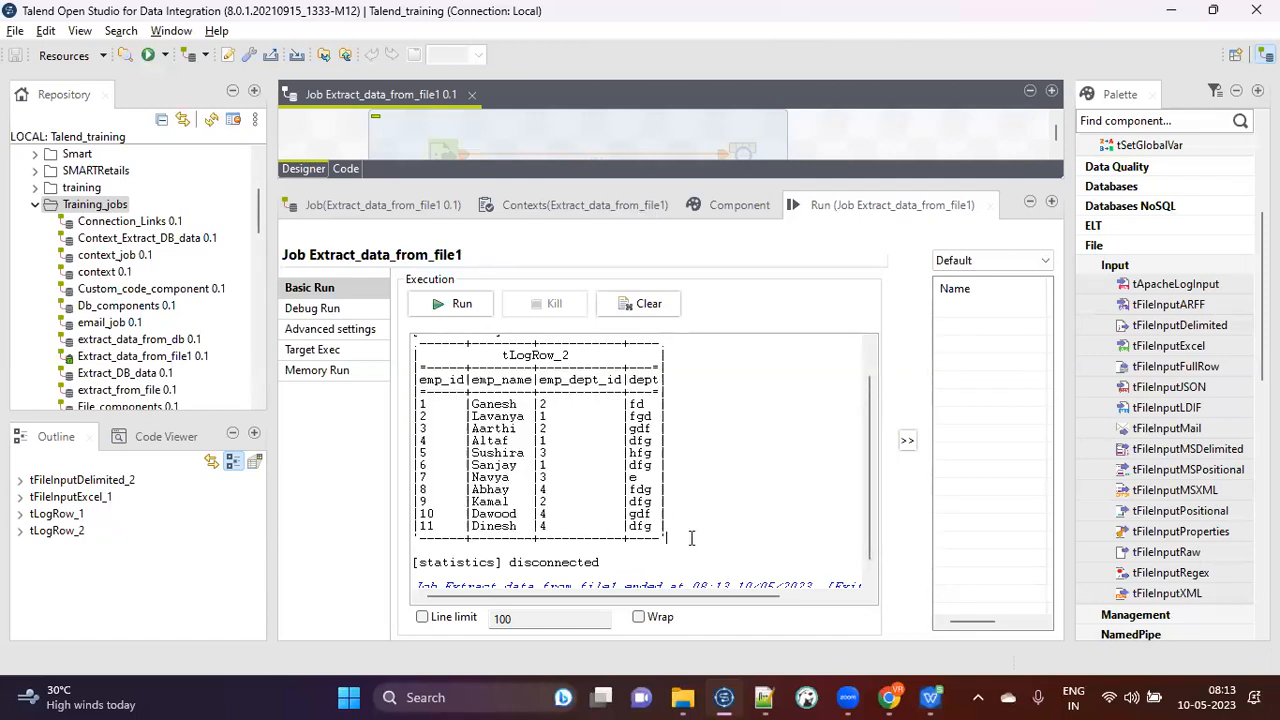
left_click(940, 697)
left_click_drag(86, 246, 380, 550)
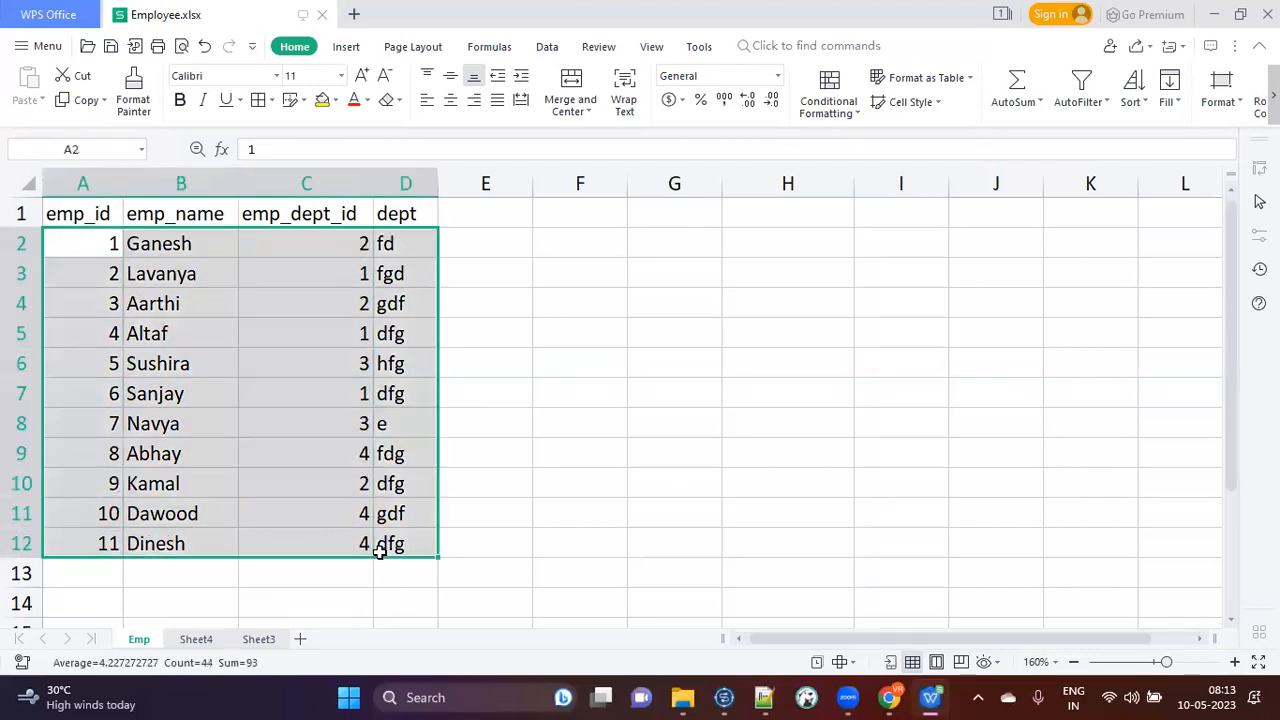
key("alt+Tab")
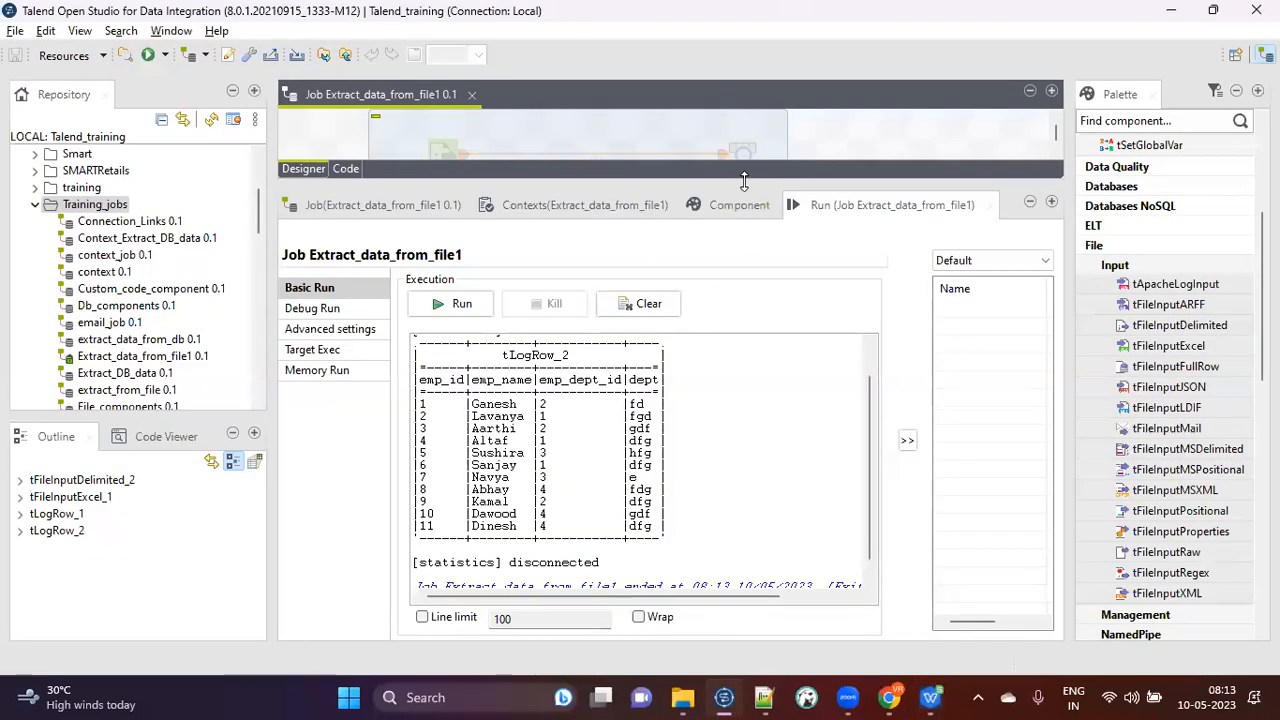
left_click_drag(744, 178, 730, 224)
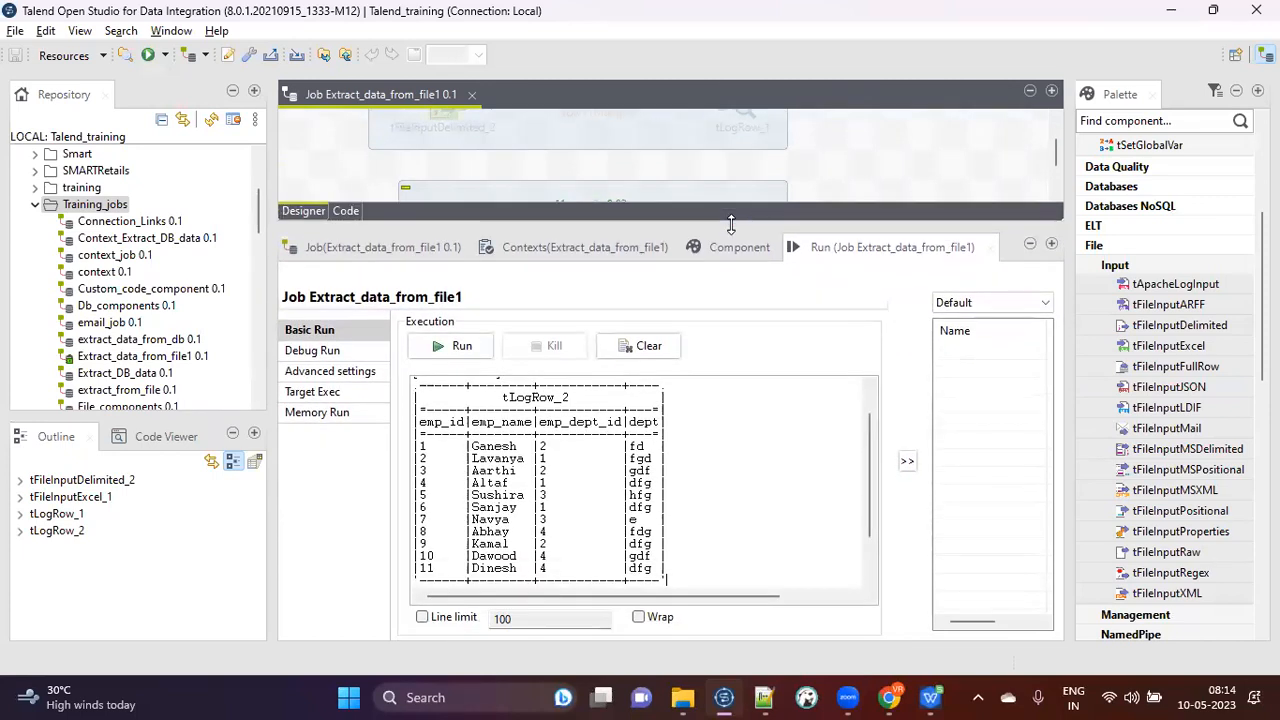
left_click_drag(842, 201, 838, 174)
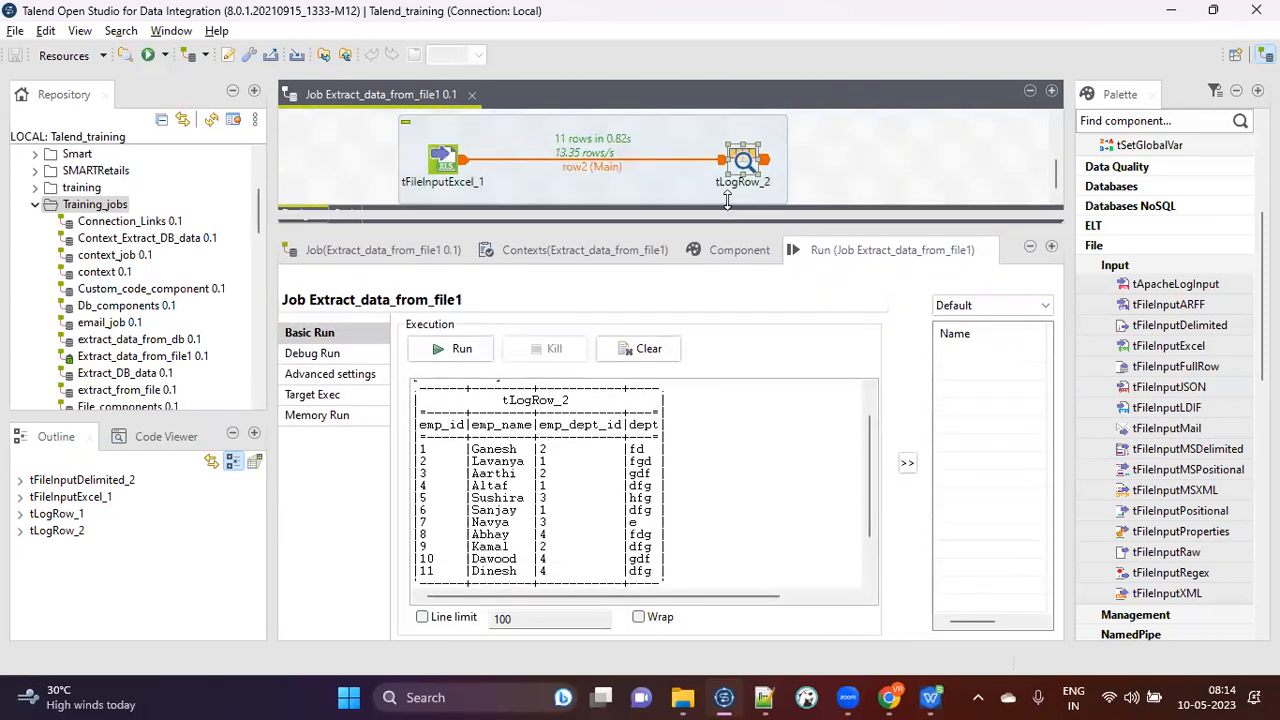
left_click(929, 698)
left_click(929, 698)
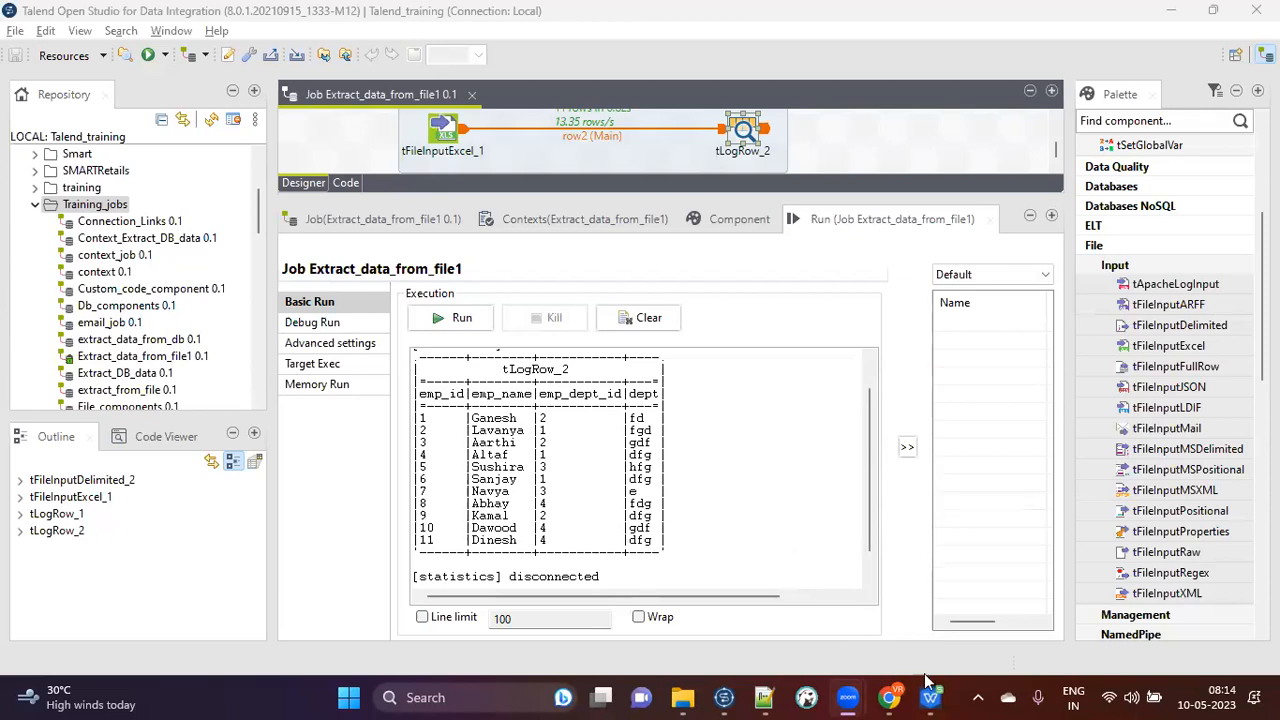
mouse_move(938, 697)
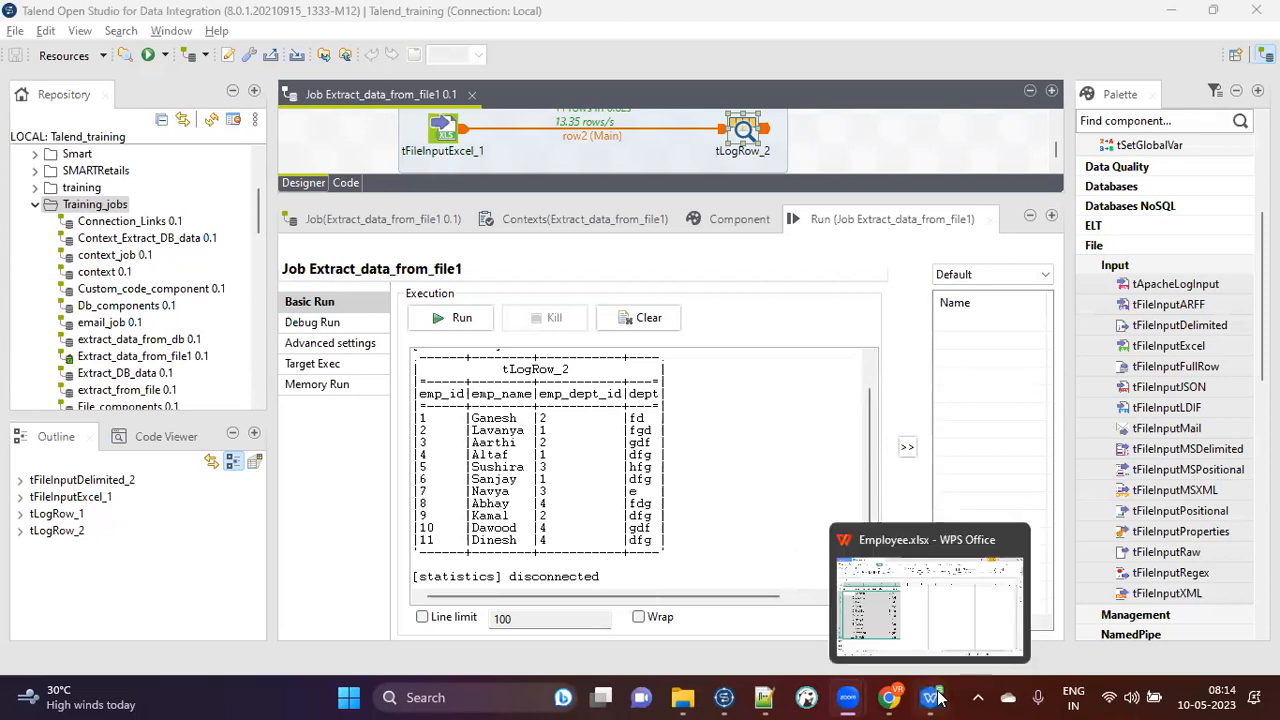
Check the Emp sheet's data rows in Employee.xlsx and set the Limit of tFileInputExcel_1 to 10.
left_click(447, 133)
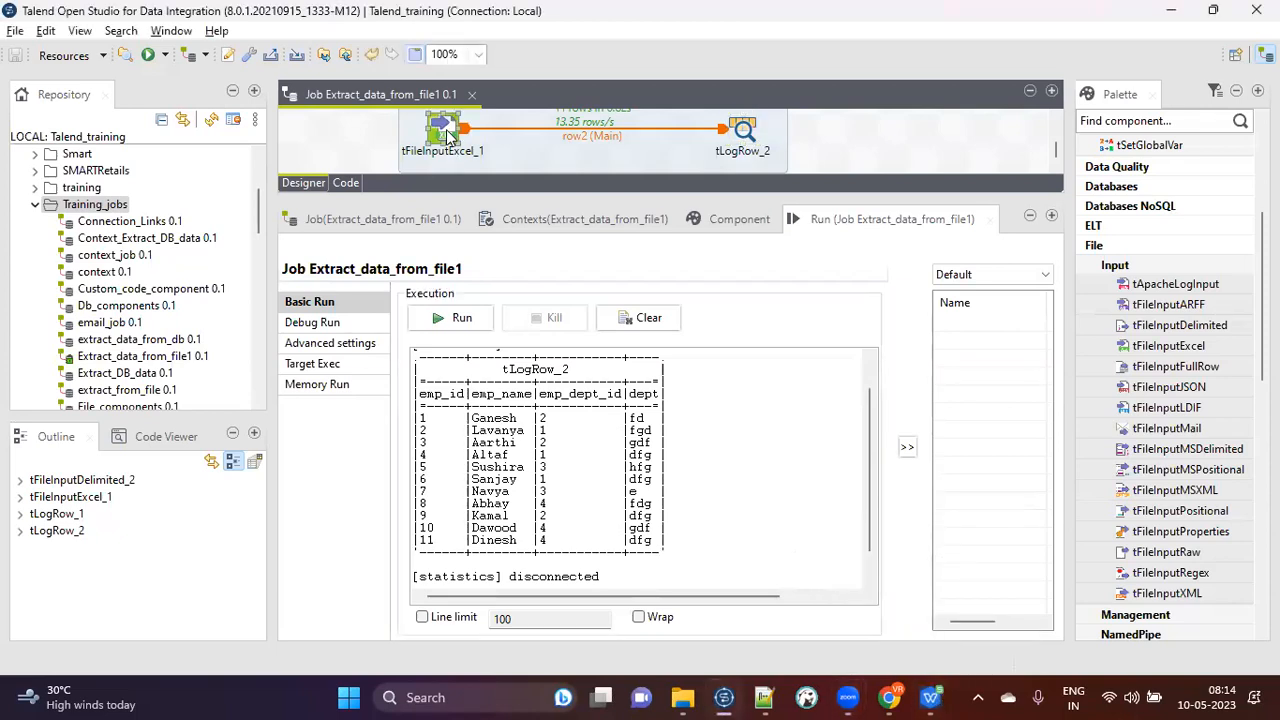
left_click(725, 218)
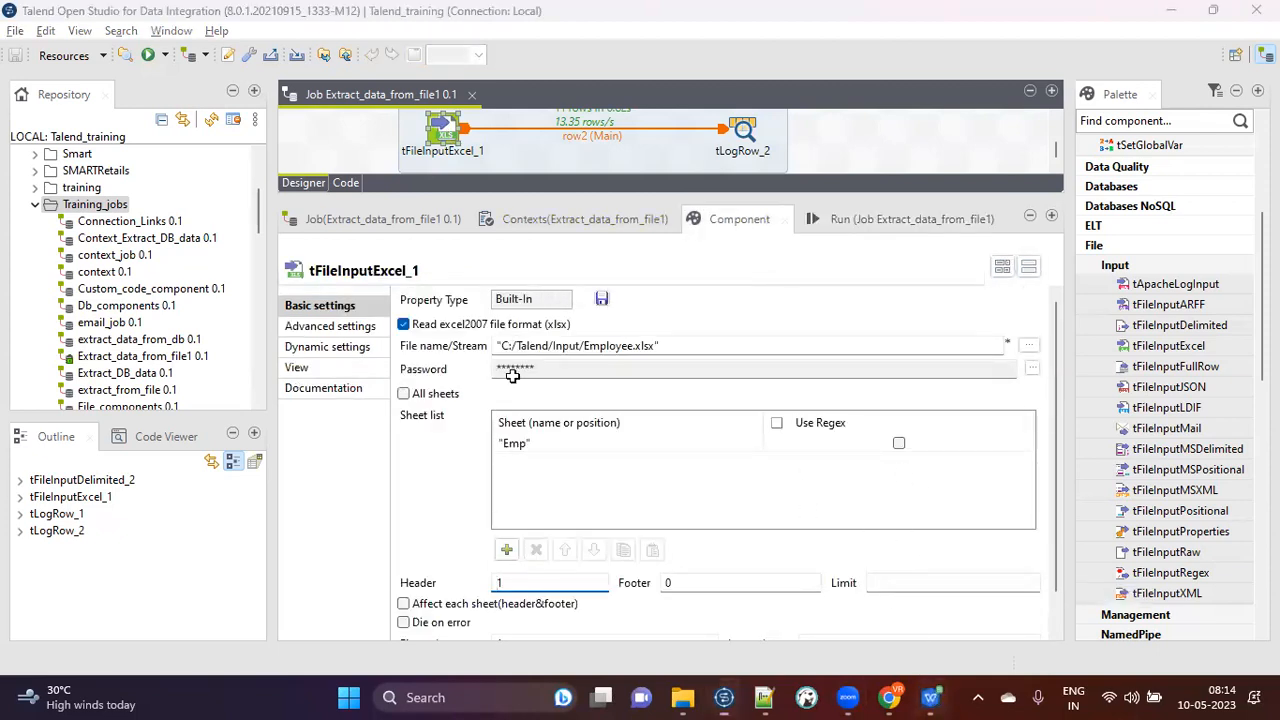
left_click(931, 699)
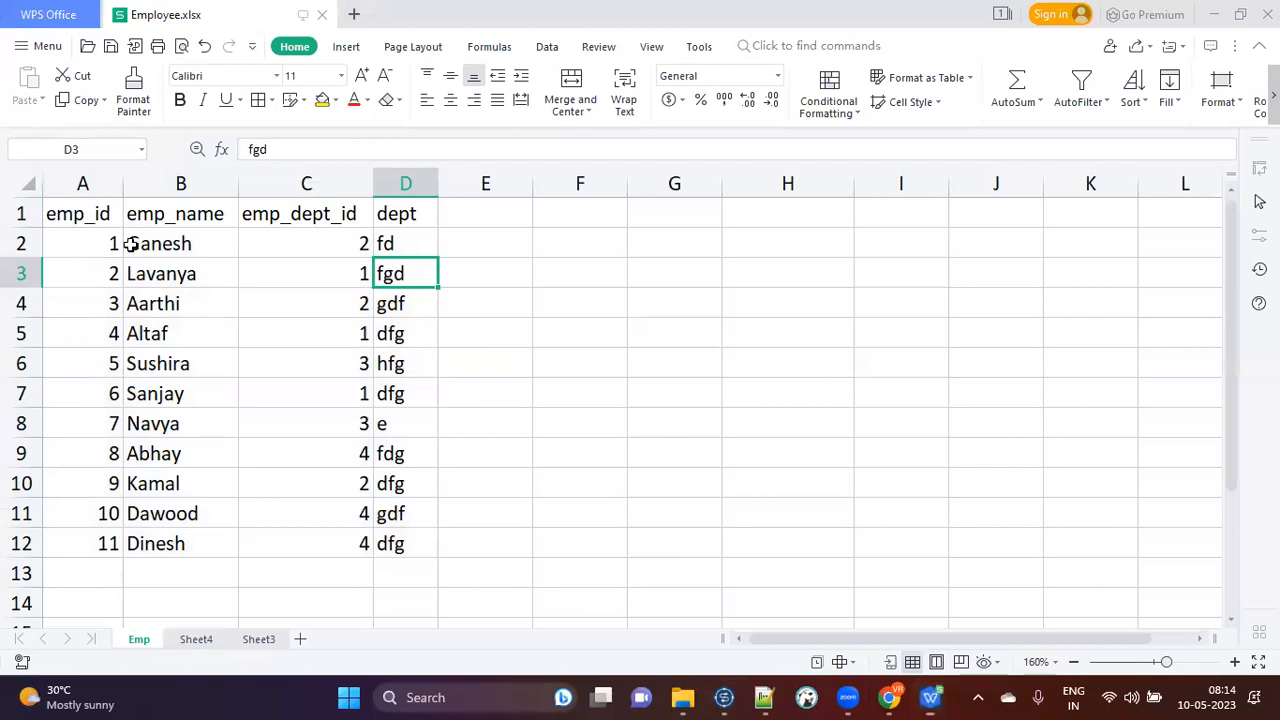
left_click_drag(88, 246, 98, 505)
left_click(218, 414)
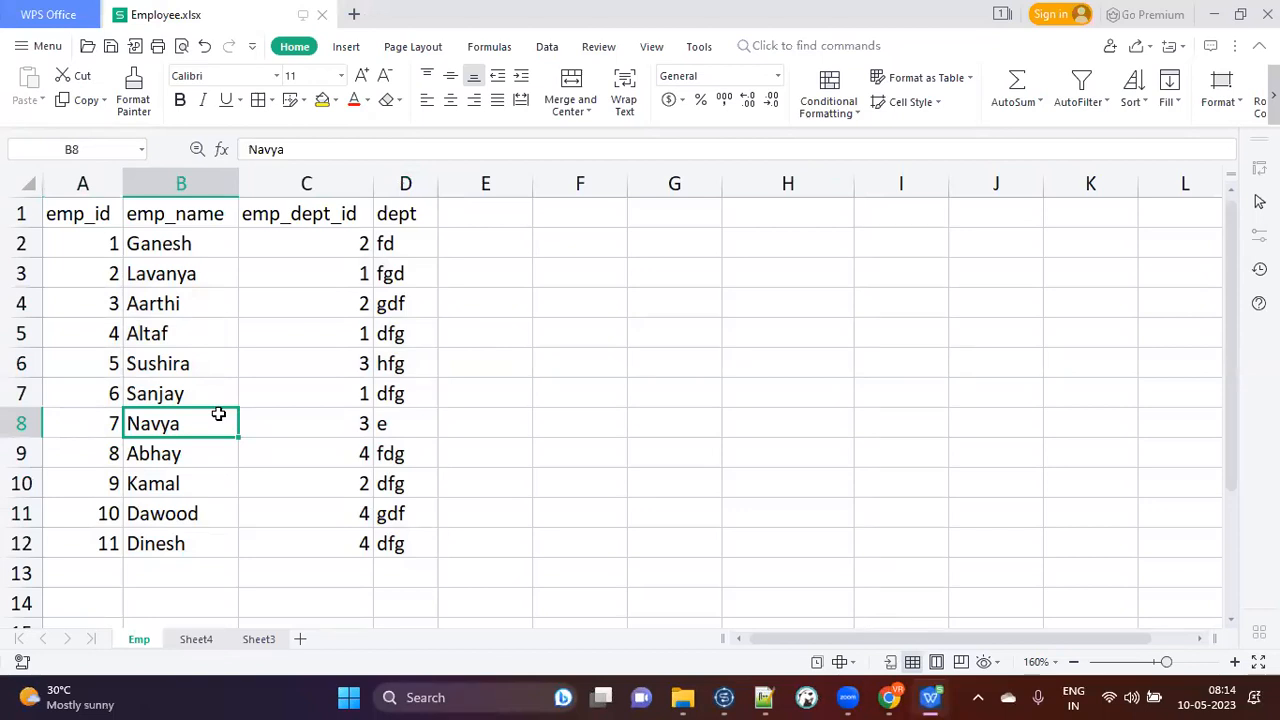
left_click(724, 697)
left_click(905, 583)
type("10")
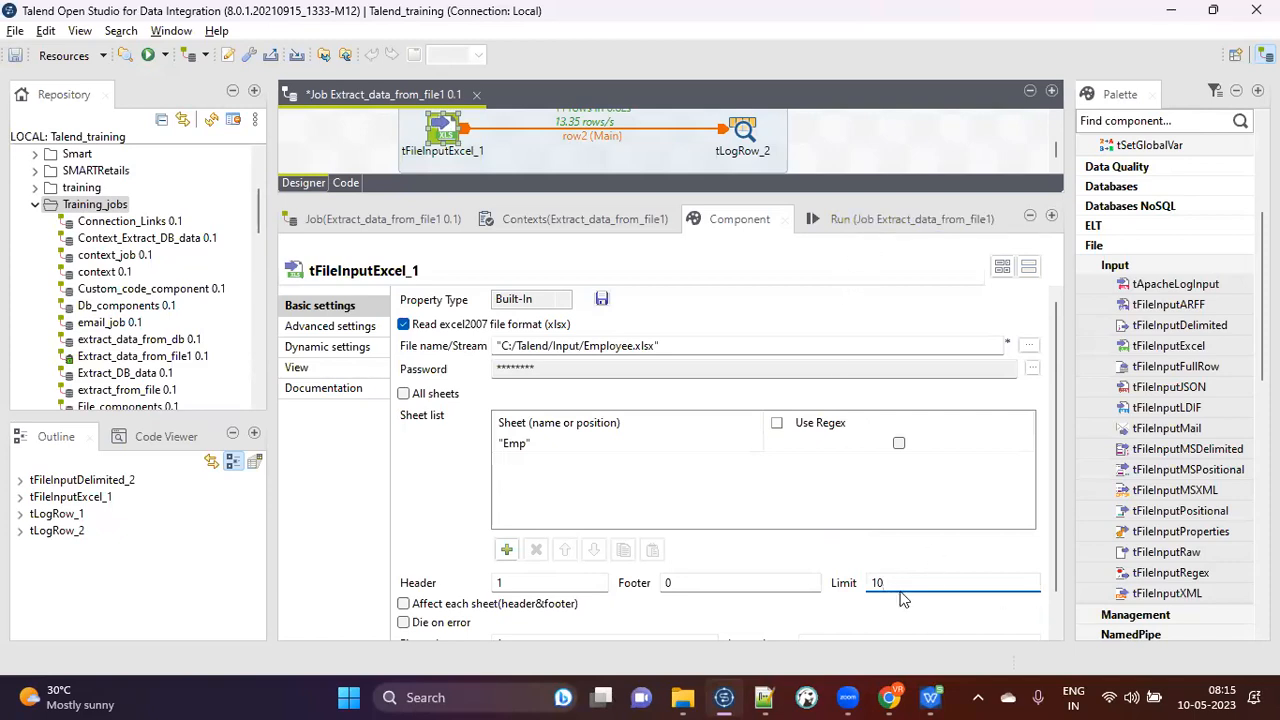
Clear the console, rerun the job with the row limit, and review the rows printed by tLogRow_2.
left_click(805, 220)
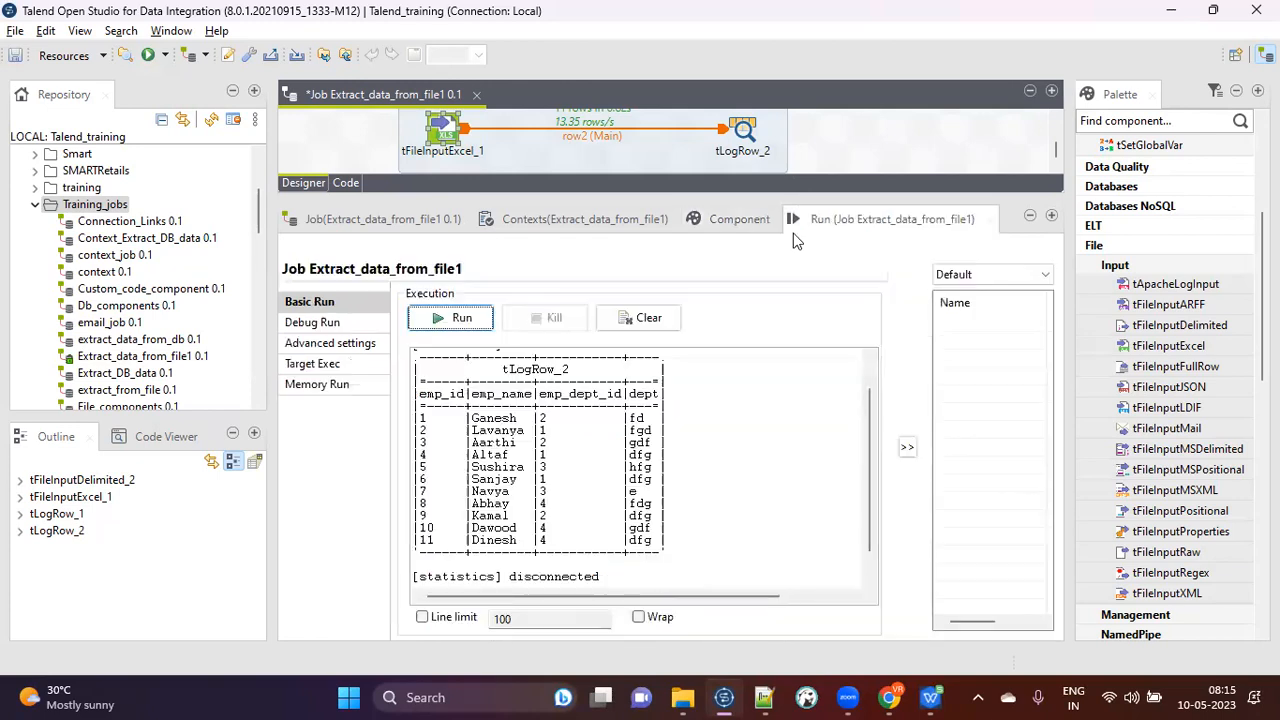
left_click(614, 318)
left_click(457, 318)
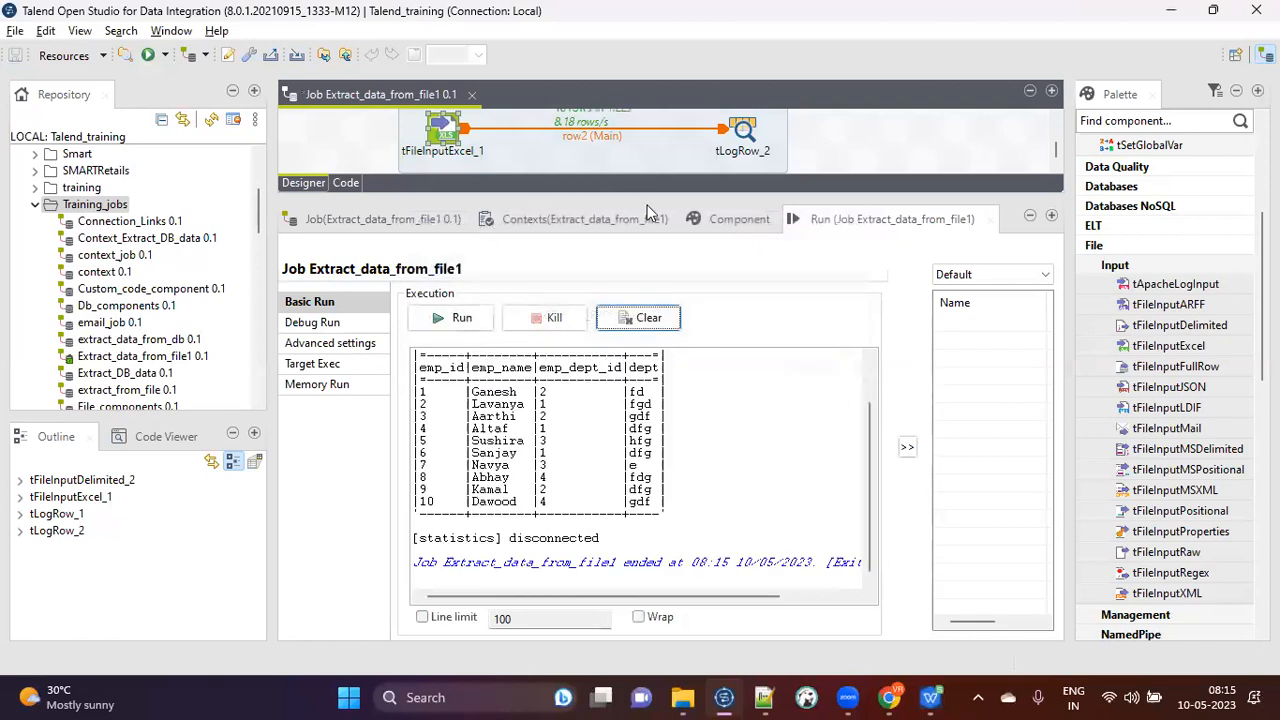
left_click_drag(643, 214, 630, 254)
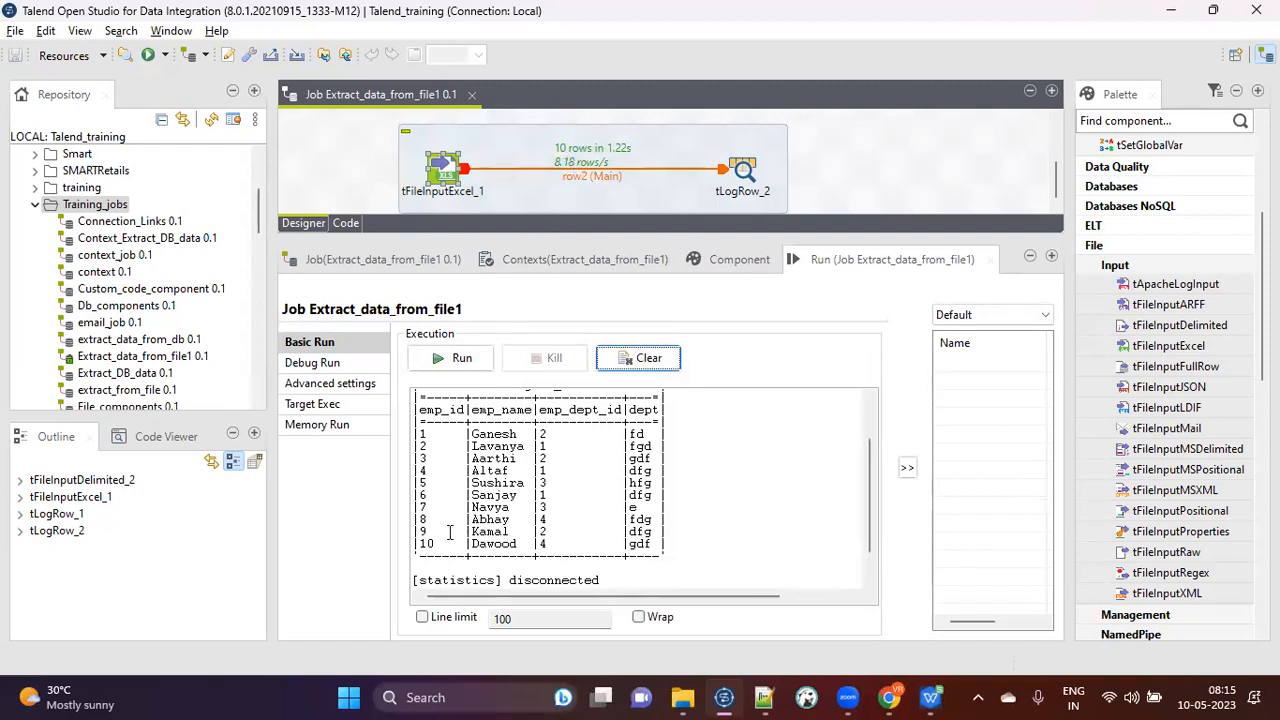
left_click_drag(666, 545, 415, 398)
left_click(575, 472)
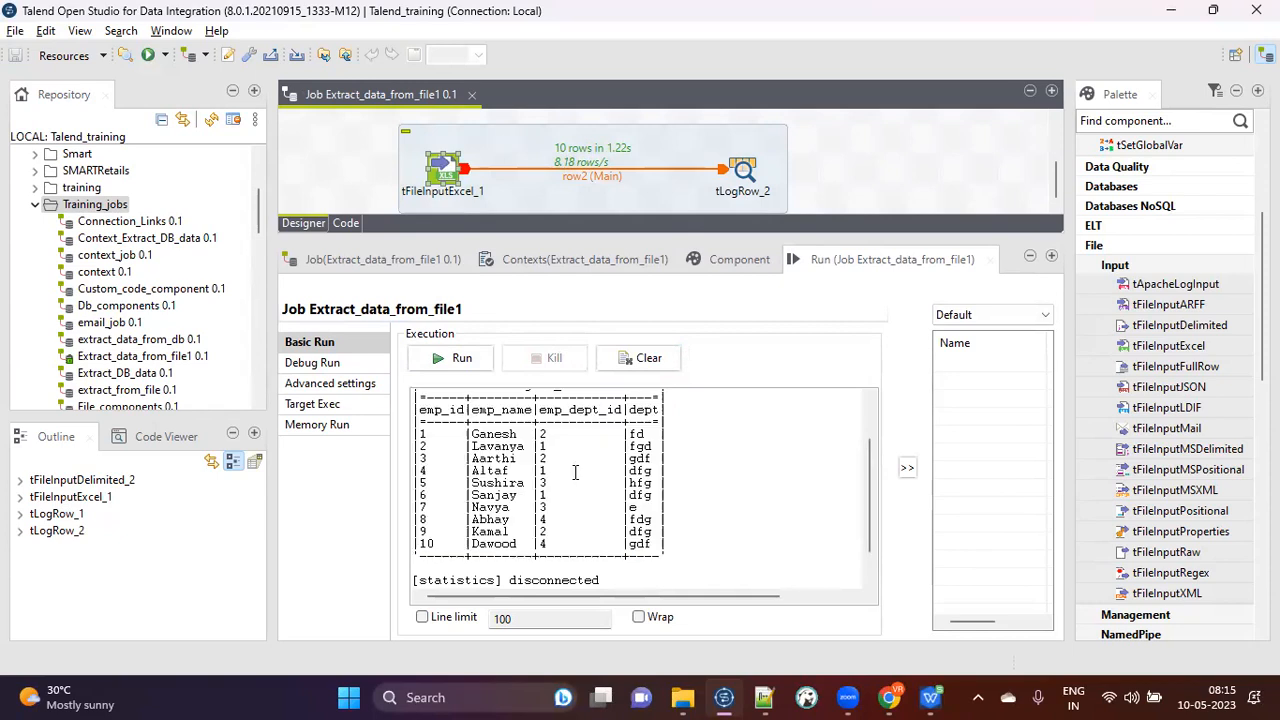
Try 4,6 as the Limit of tFileInputExcel_1, empty the Limit, and select the Header value.
left_click(729, 259)
left_click(435, 170)
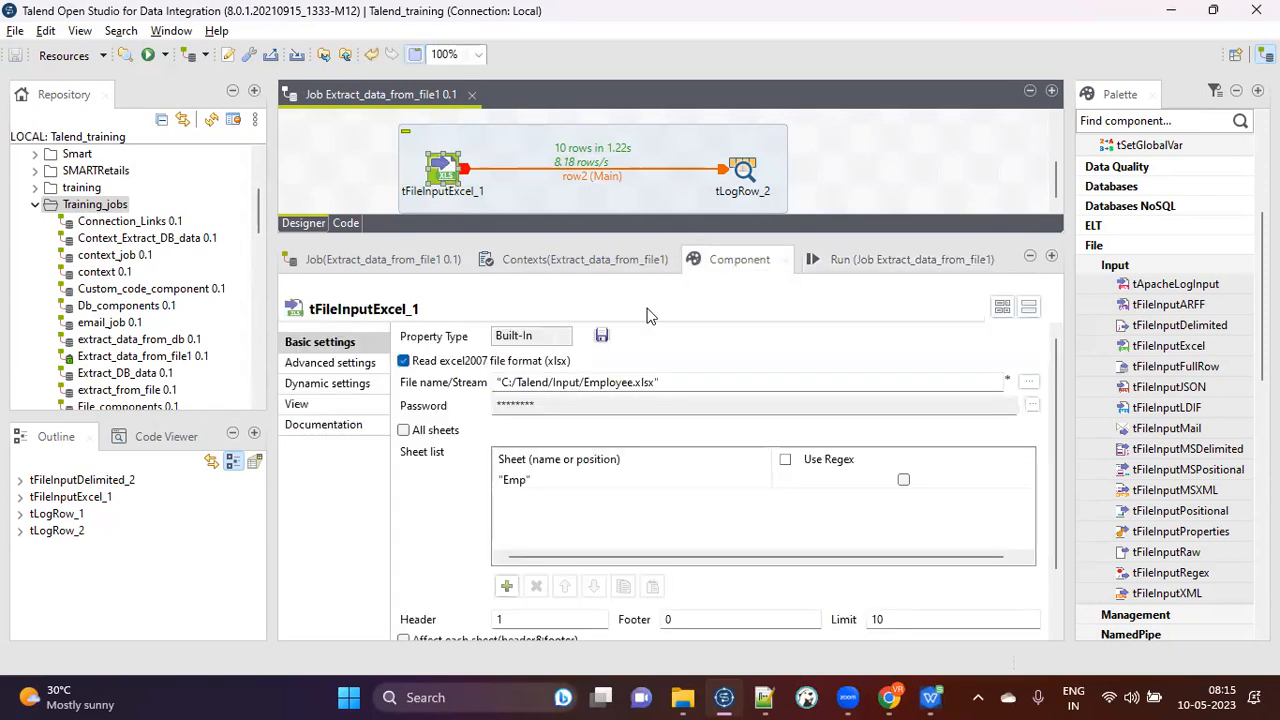
left_click(898, 619)
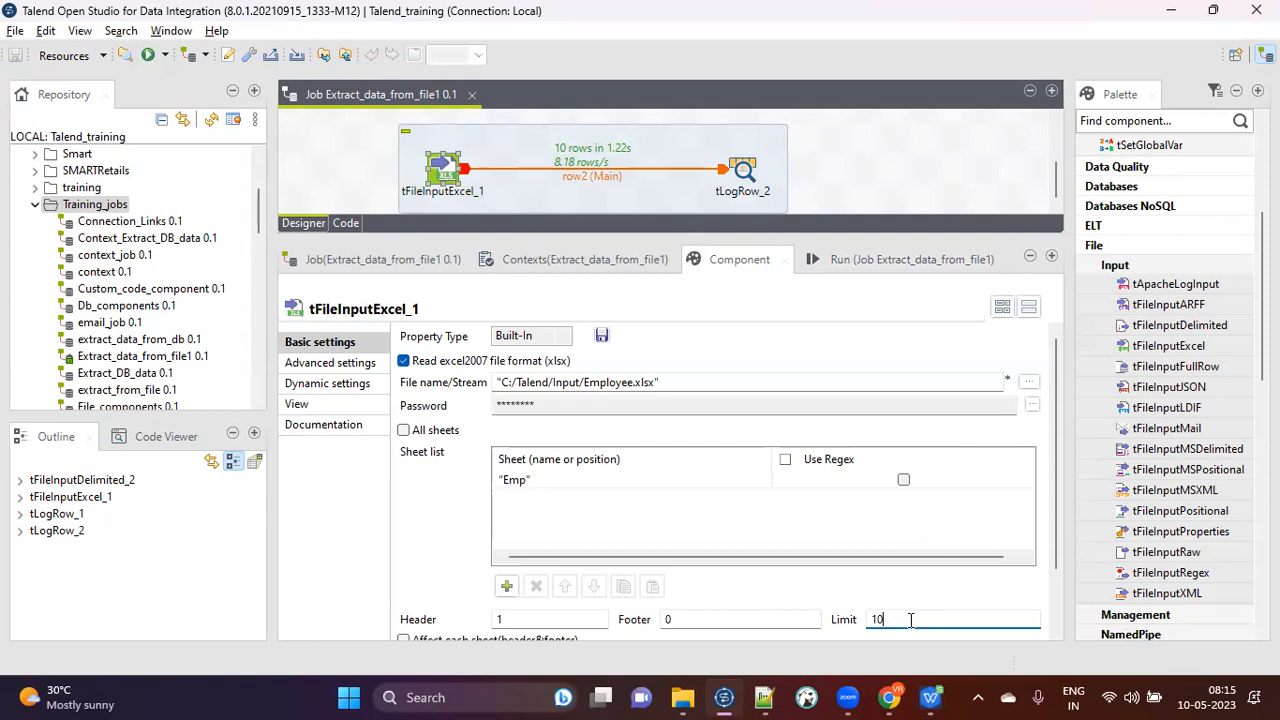
key("BackSpace")
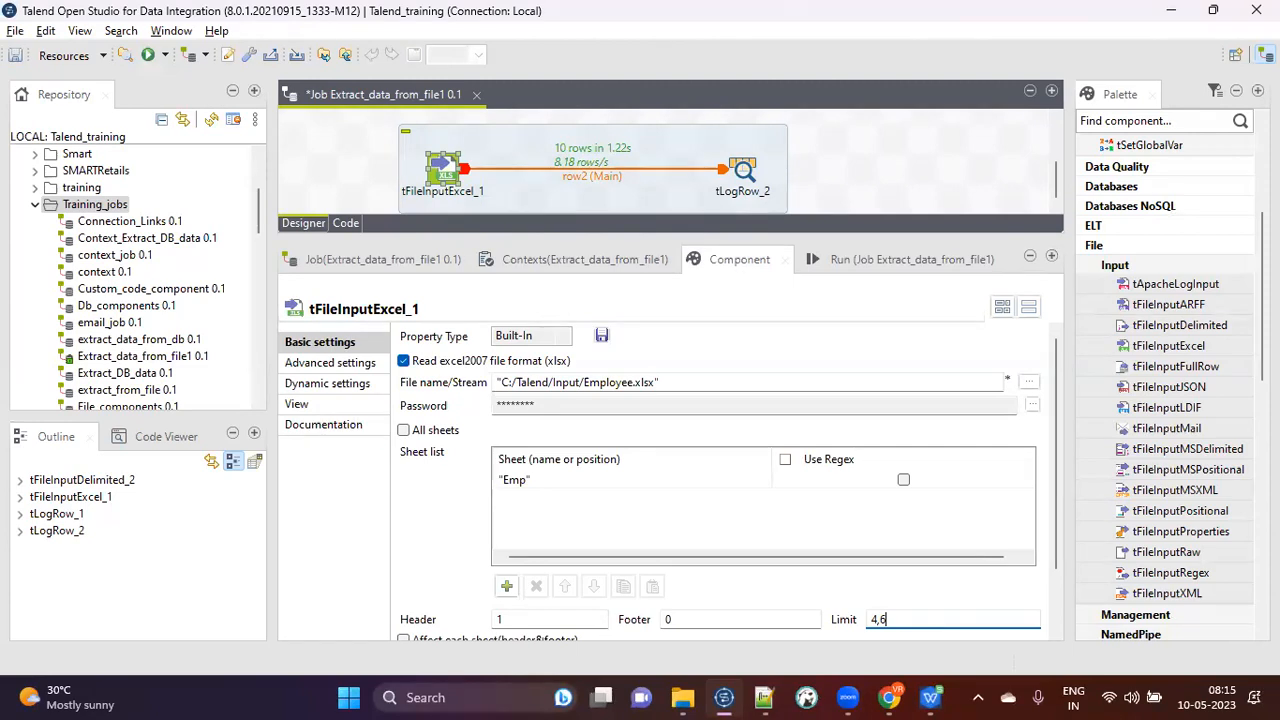
double_click(511, 619)
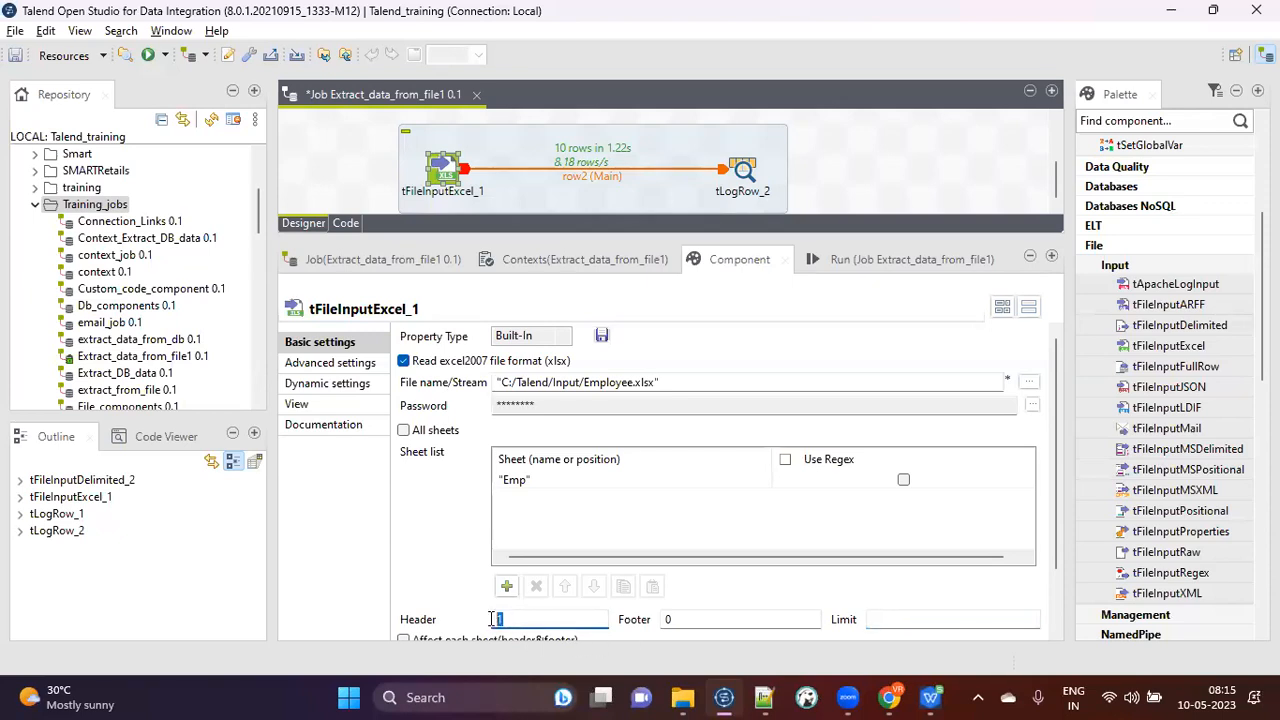
Examine the rows above emp_id 4 in Employee.xlsx and fill cells A5:D10 (emp_id 4 to 9) of the Emp sheet with yellow.
left_click(930, 697)
left_click_drag(57, 331, 399, 467)
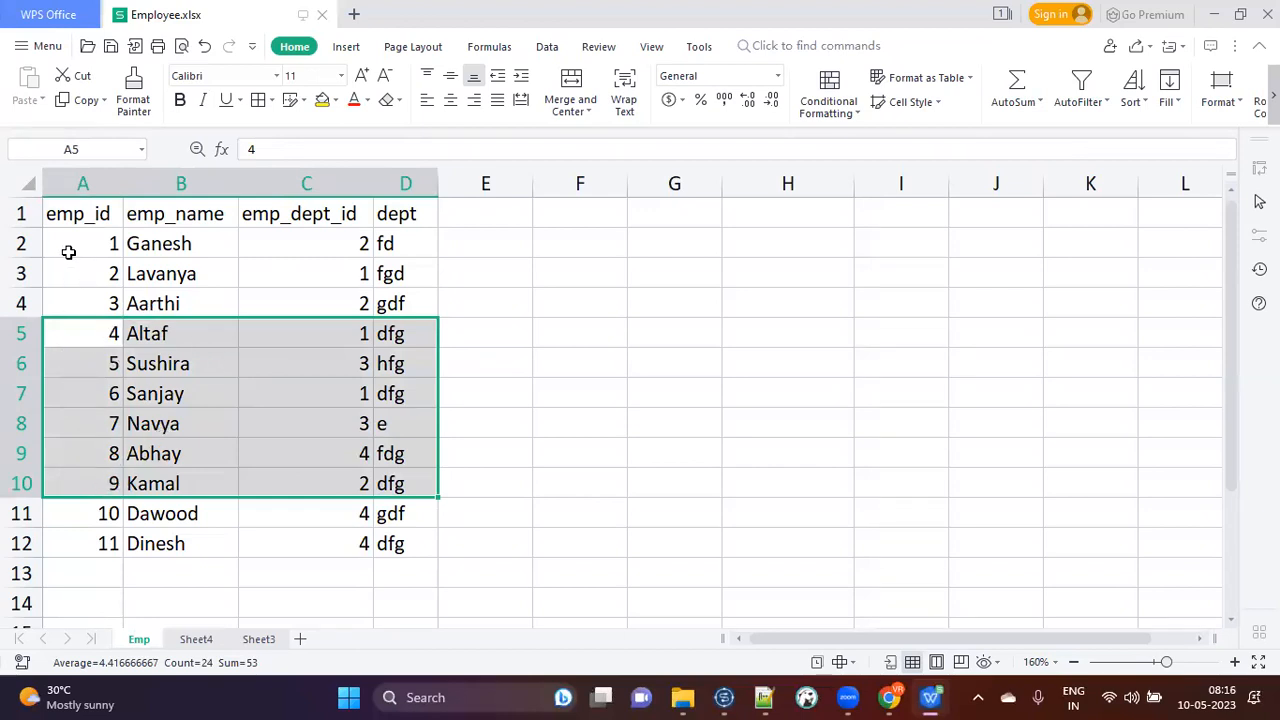
left_click(22, 303)
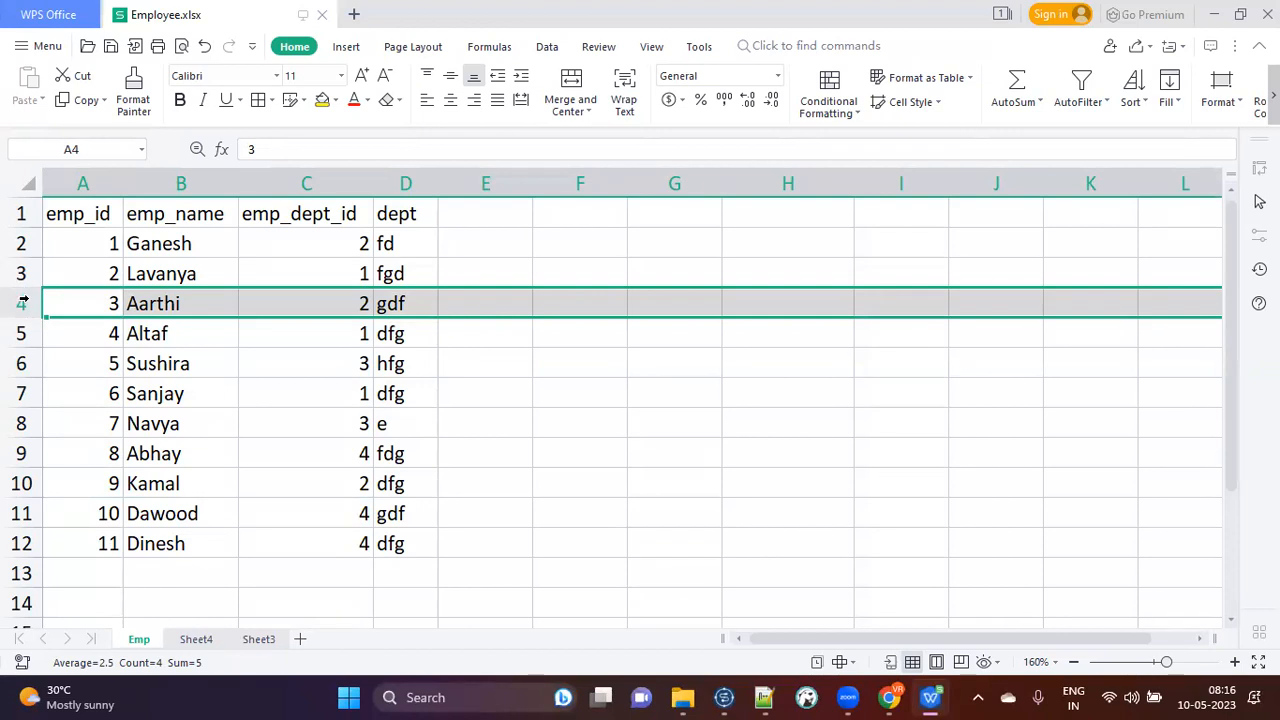
left_click_drag(22, 303, 22, 213)
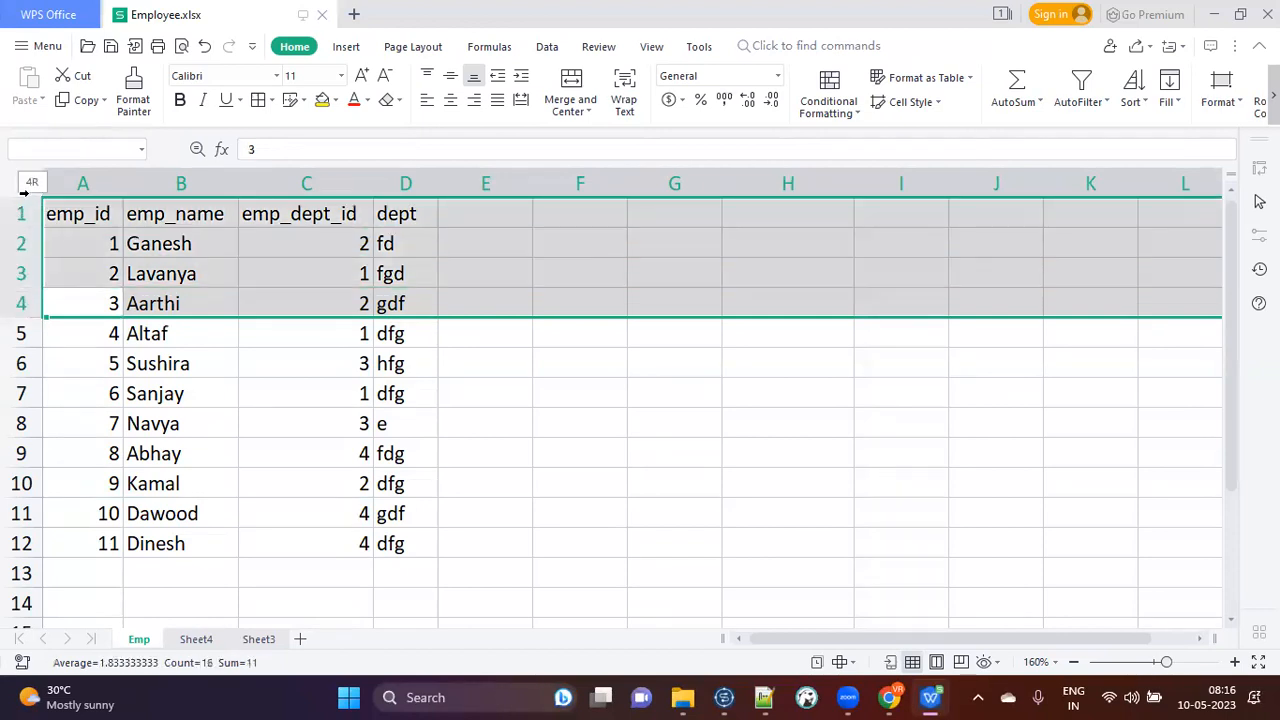
left_click_drag(86, 333, 391, 486)
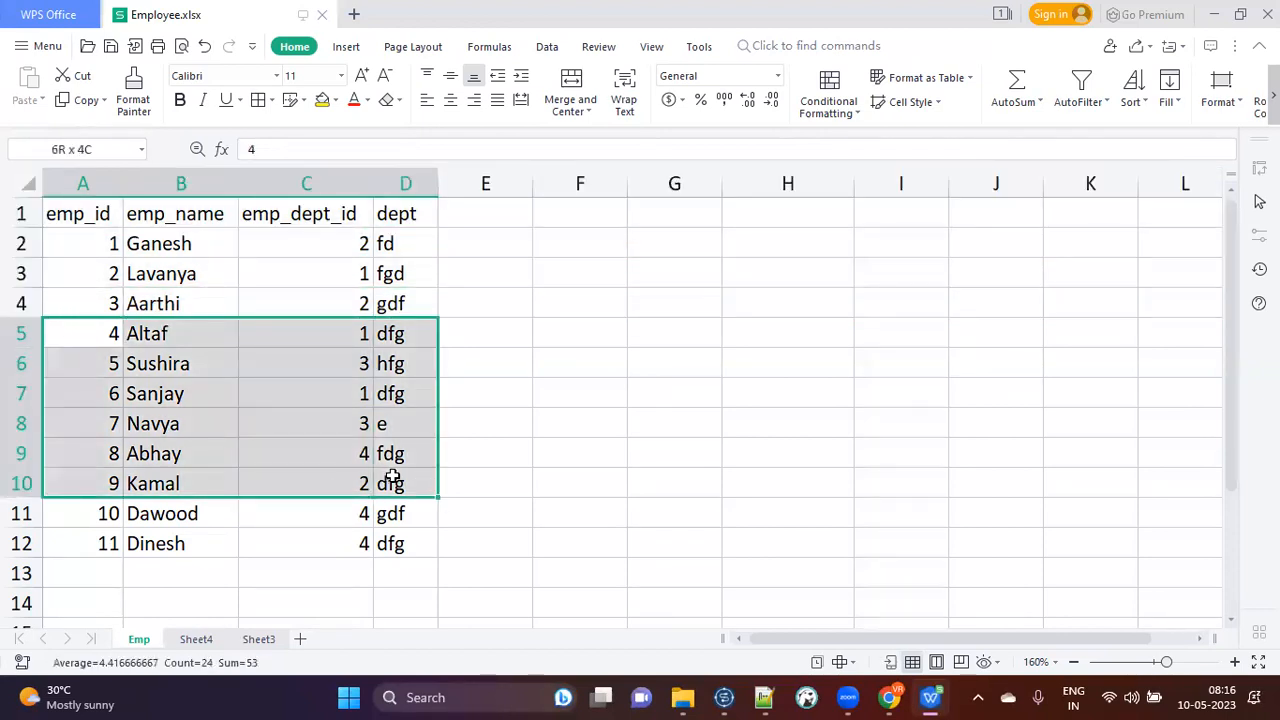
left_click(322, 99)
left_click(189, 310)
left_click_drag(95, 333, 400, 486)
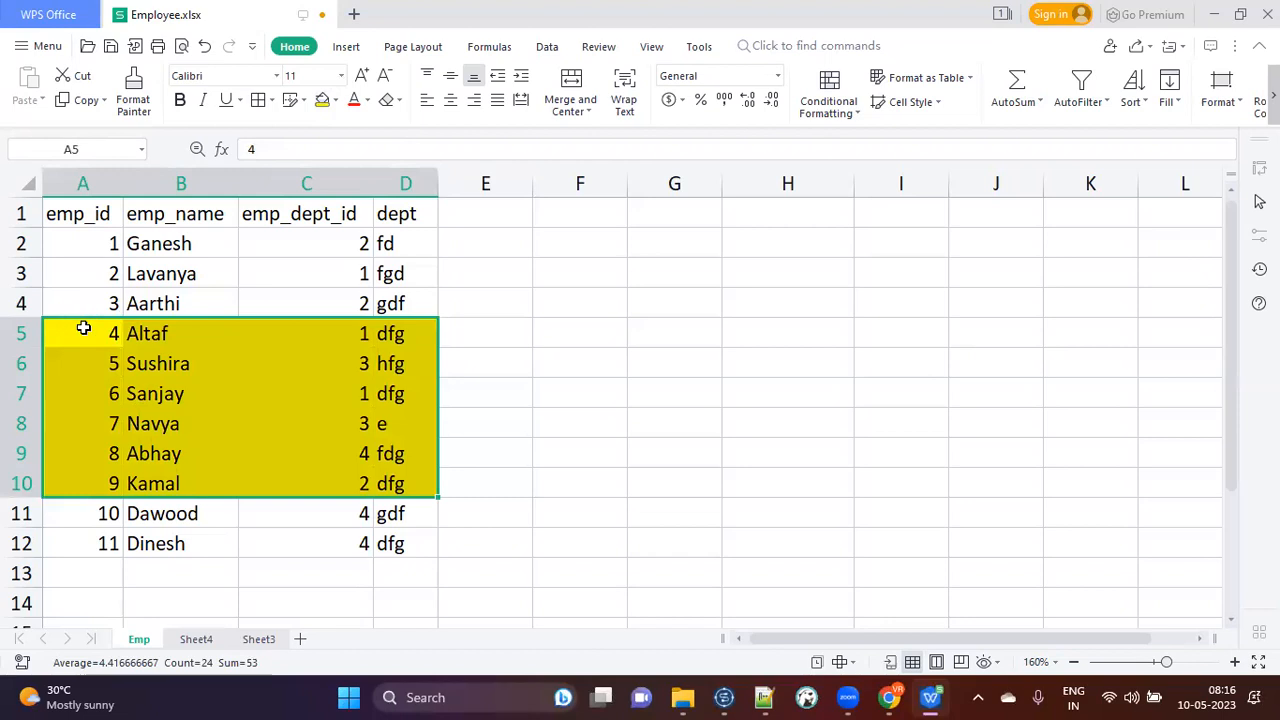
Check rows 1 to 4 and the yellow rows of the Emp sheet, and set tFileInputExcel_1's Header to 4 and Limit to 6.
left_click(22, 303)
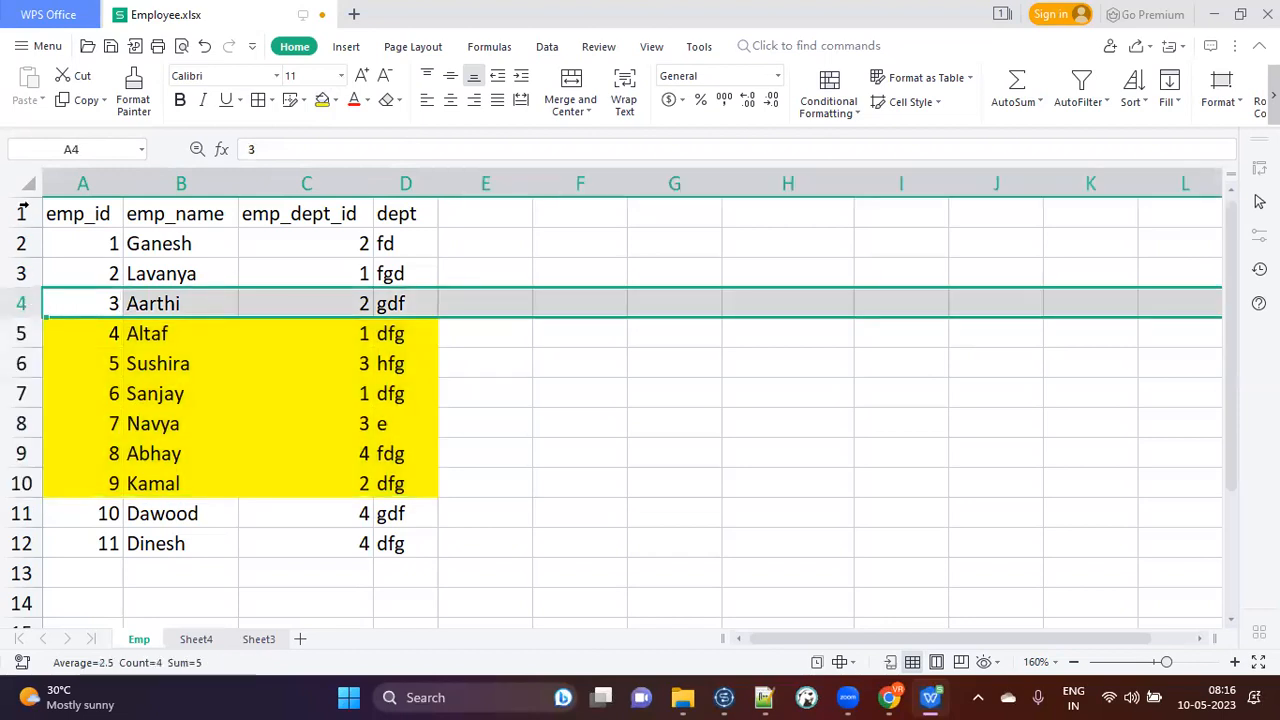
left_click_drag(22, 213, 22, 303)
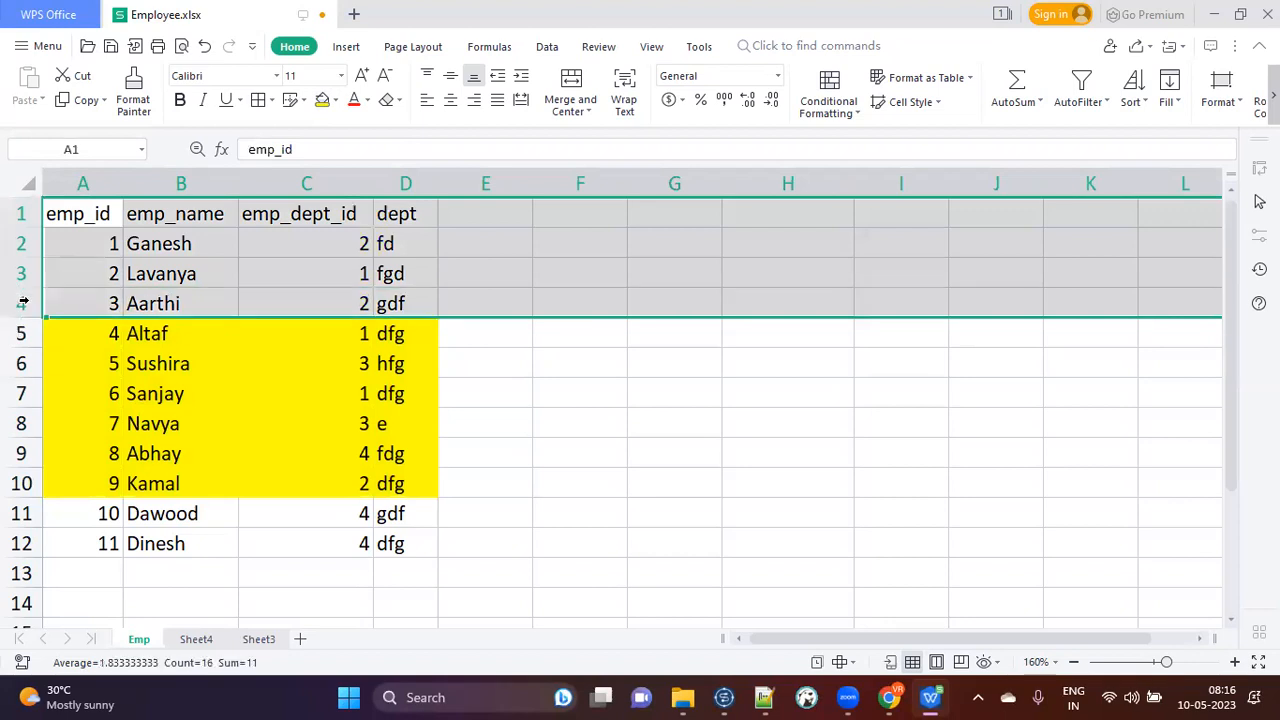
key("alt+Tab")
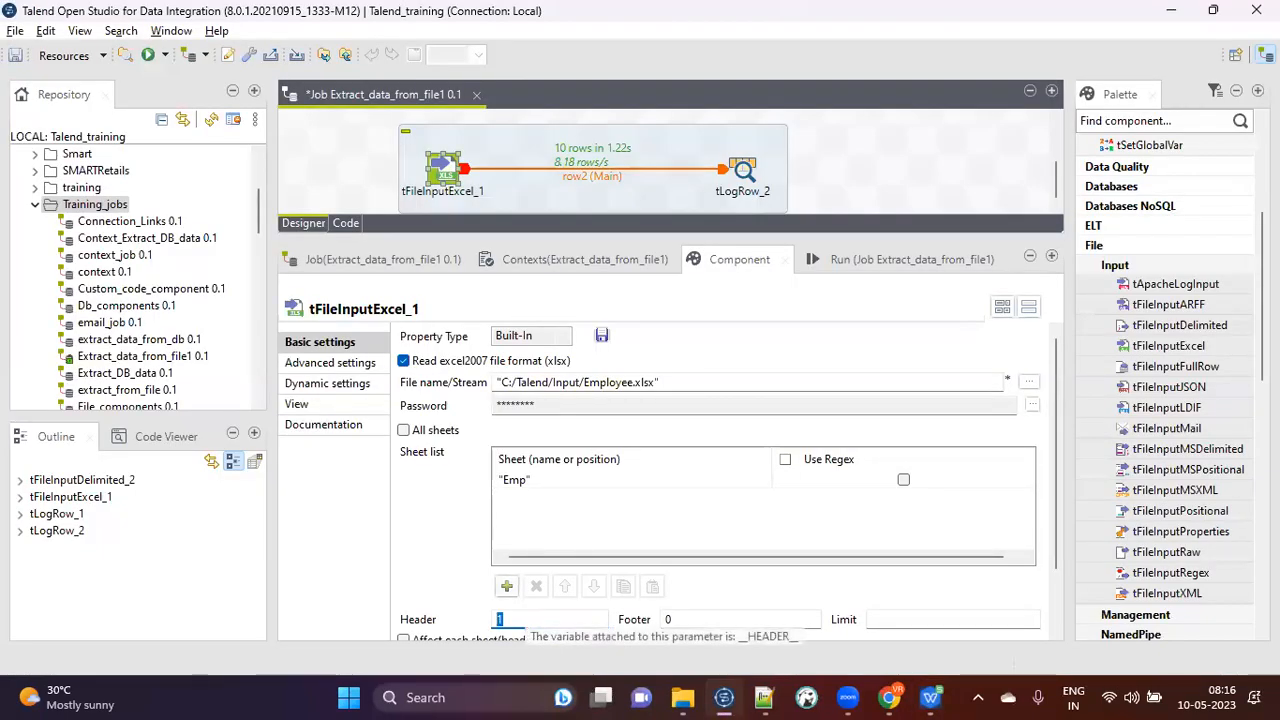
key("alt+Tab")
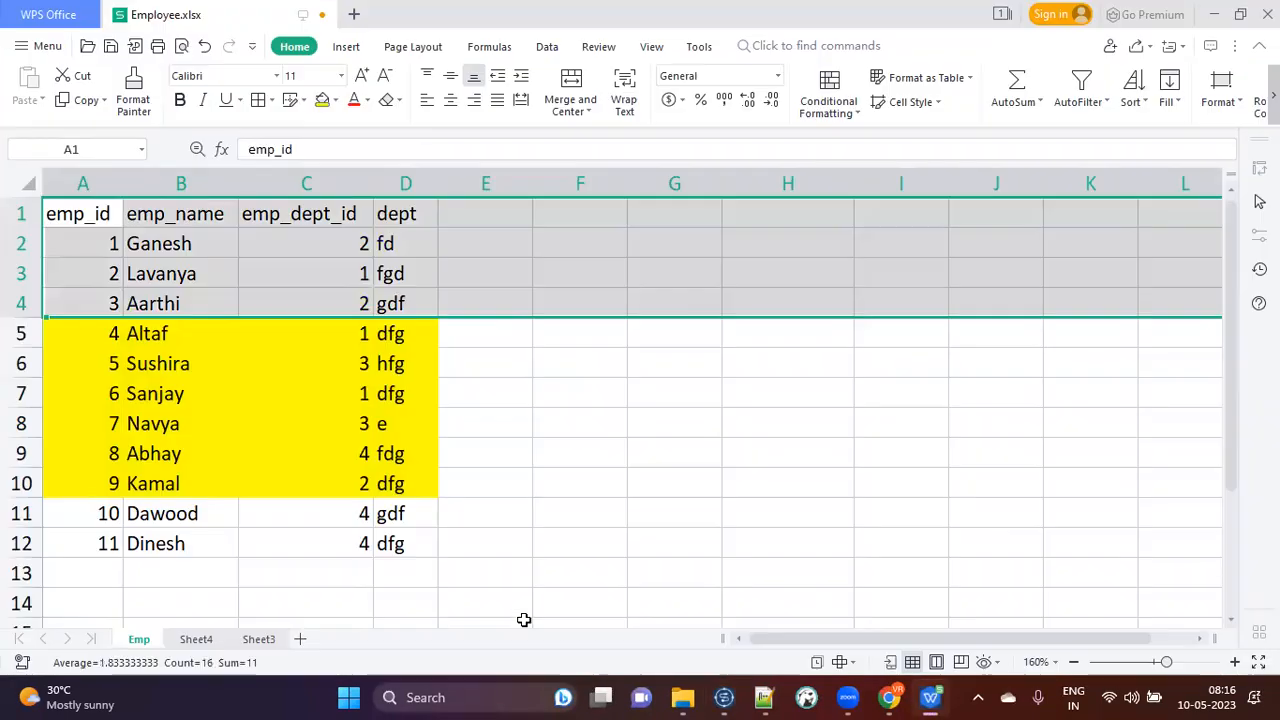
left_click(86, 331)
left_click_drag(86, 378, 84, 482)
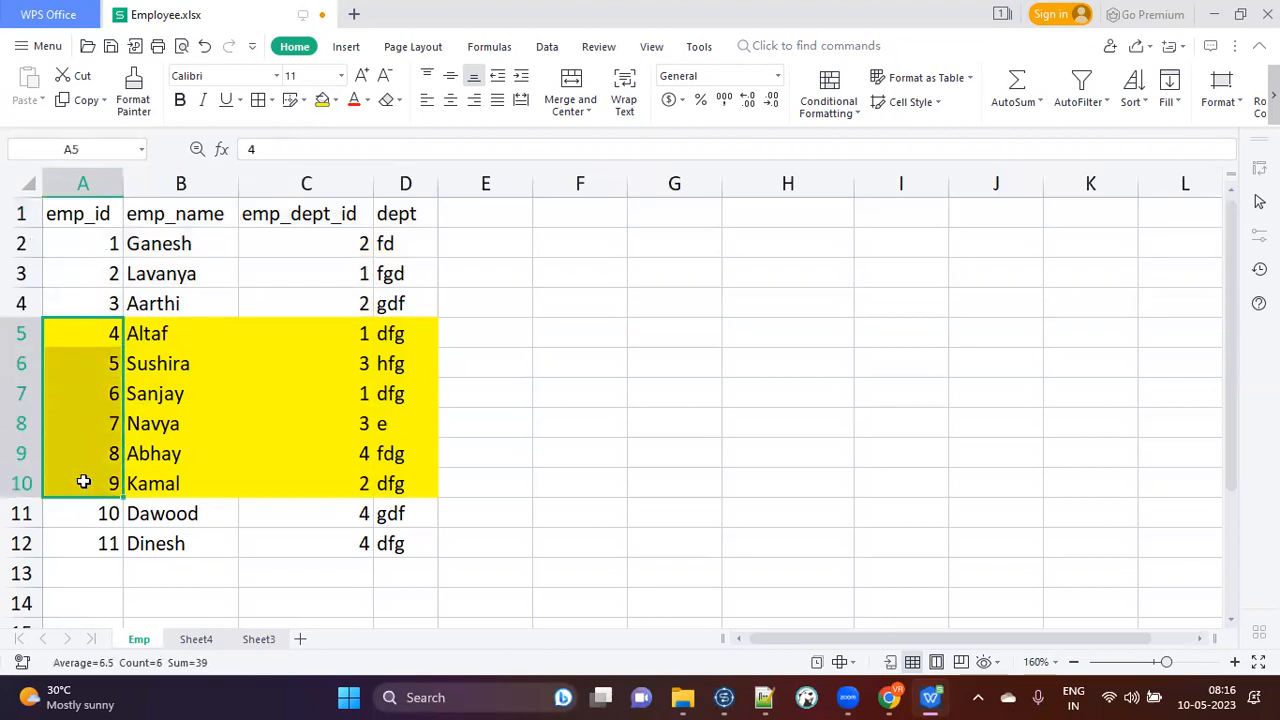
key("alt+Tab")
left_click(892, 619)
type("6")
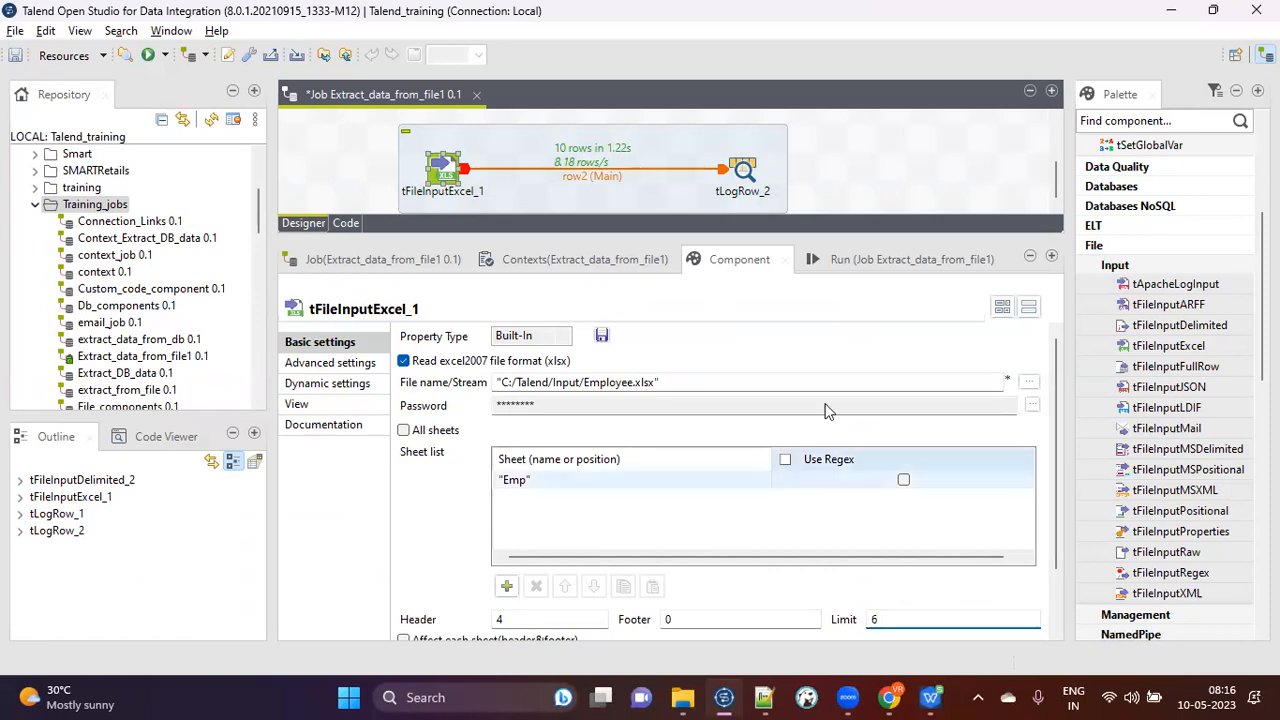
Clear the previous output, run the job with the new Header and Limit, and inspect the rows printed by tLogRow_2.
left_click(862, 260)
left_click(624, 360)
left_click(456, 358)
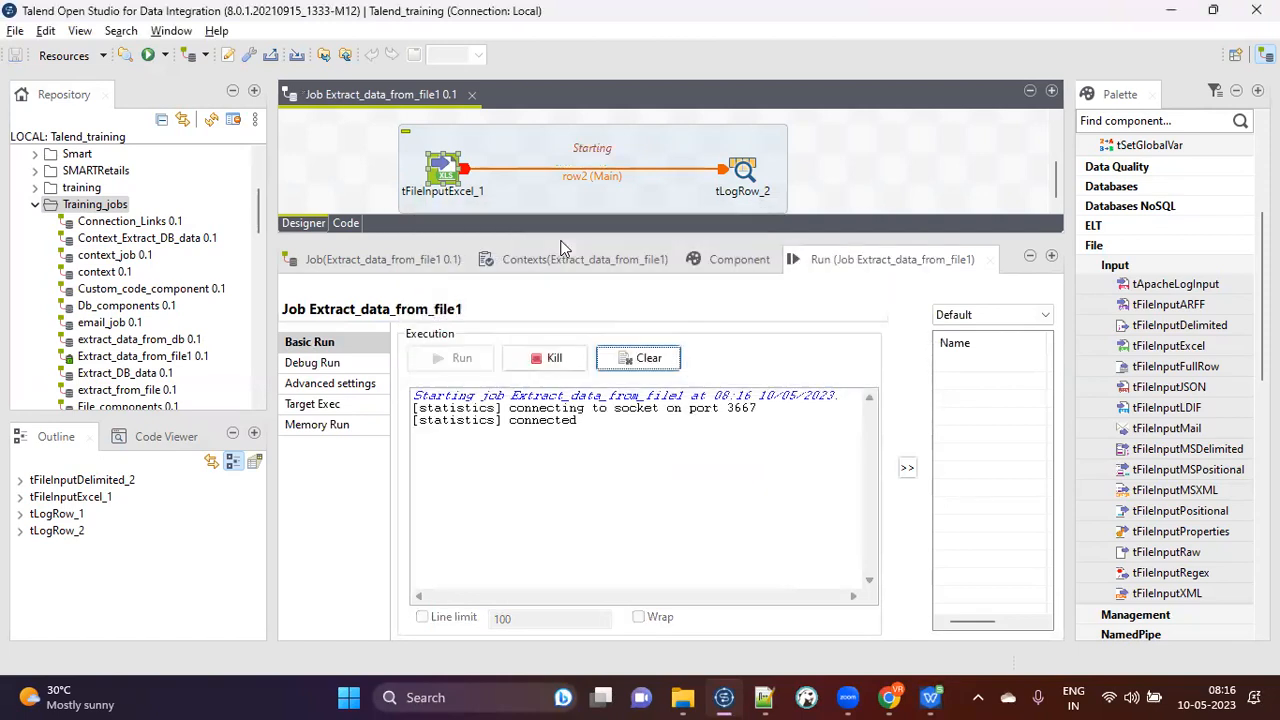
key("alt+Tab")
key("alt+Tab")
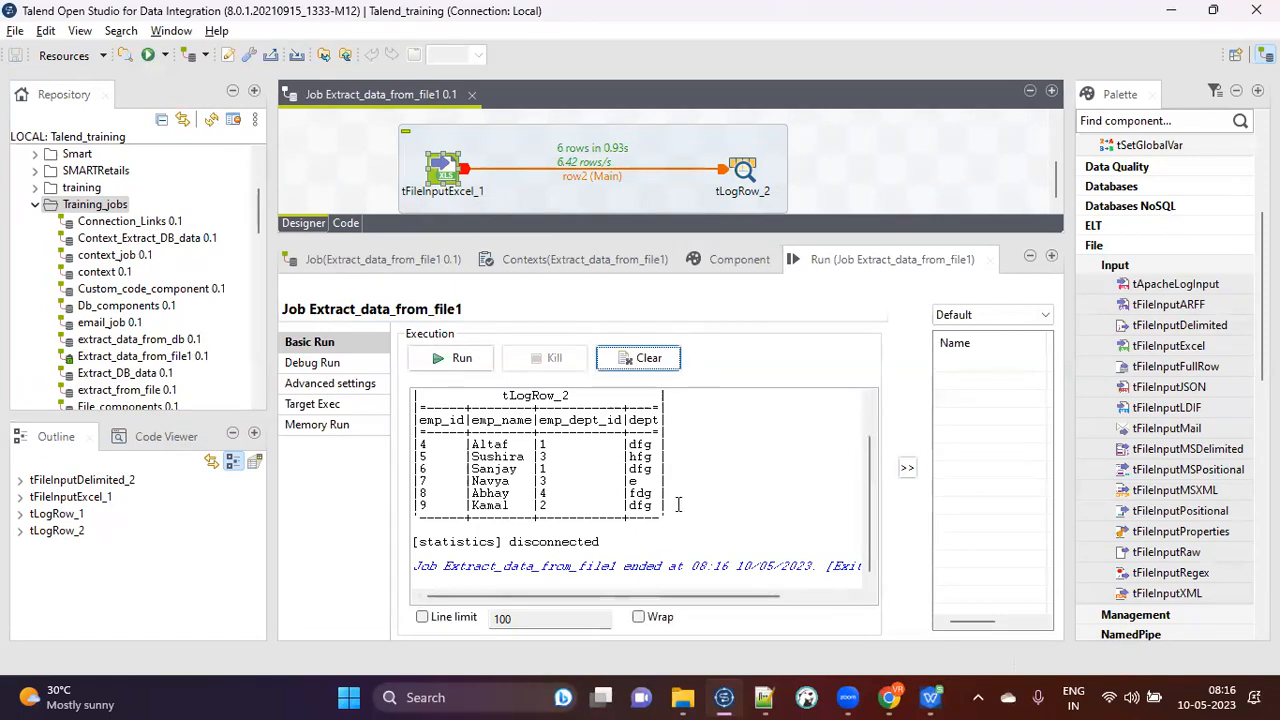
left_click_drag(678, 515, 398, 404)
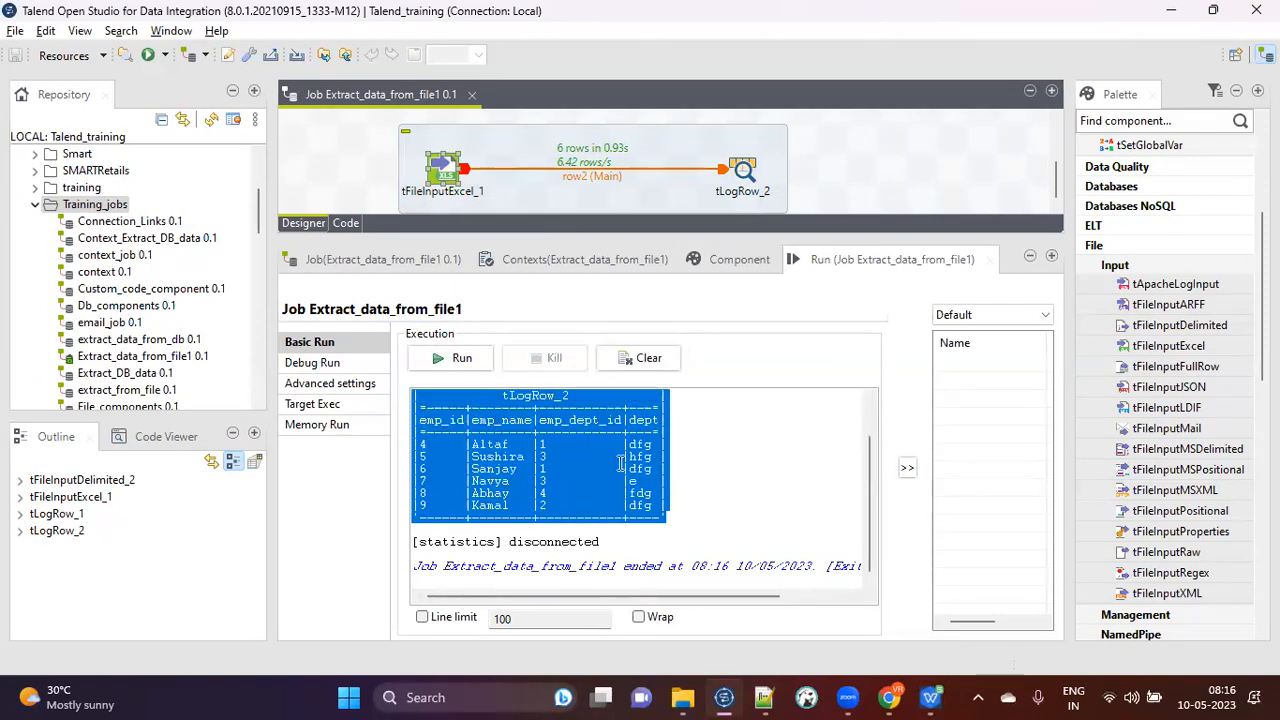
left_click(701, 515)
Switch to WPS Office, save Employee.xlsx, and examine the employee table in cells E2:G13 of Sheet4.
key("alt+Tab")
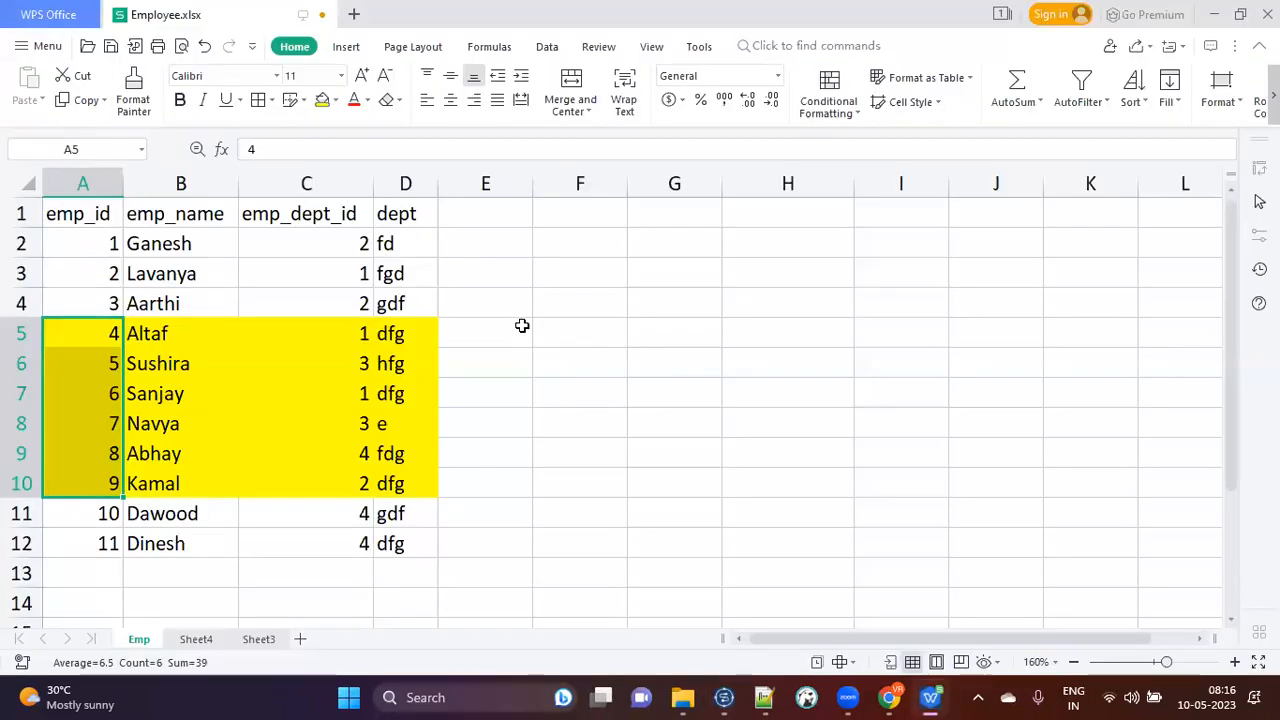
left_click(523, 325)
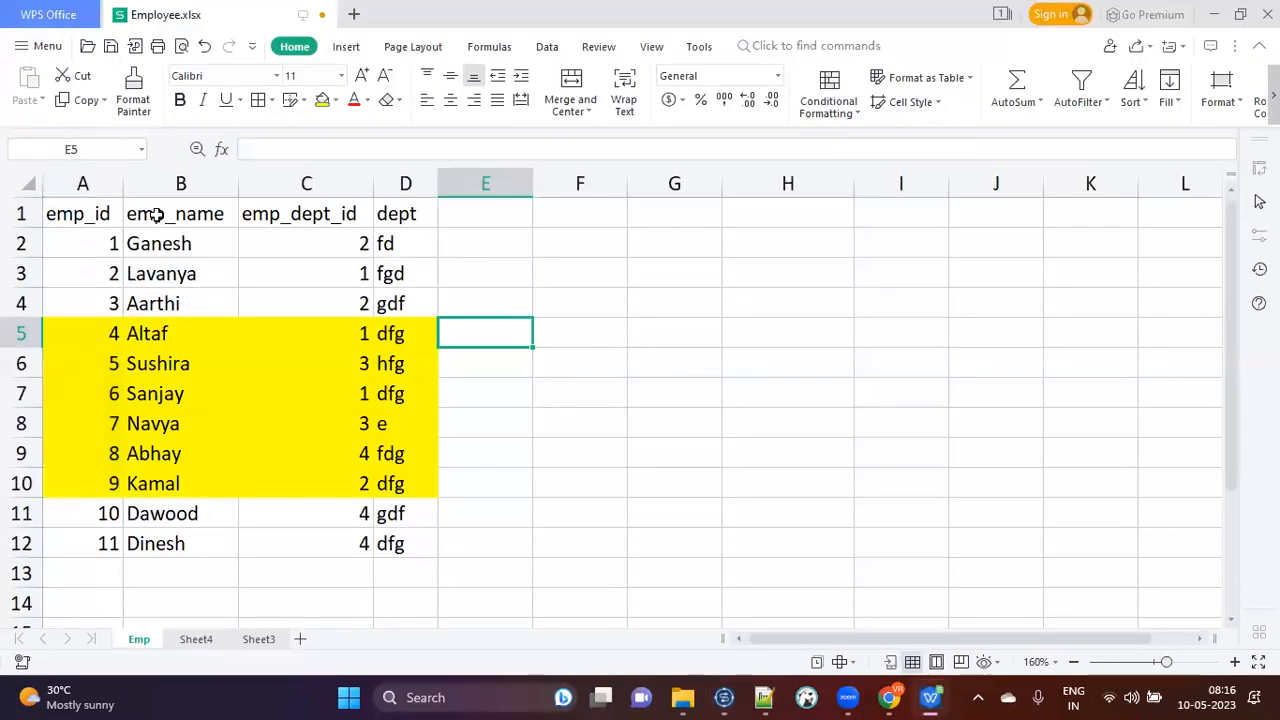
left_click(327, 367)
left_click(570, 380)
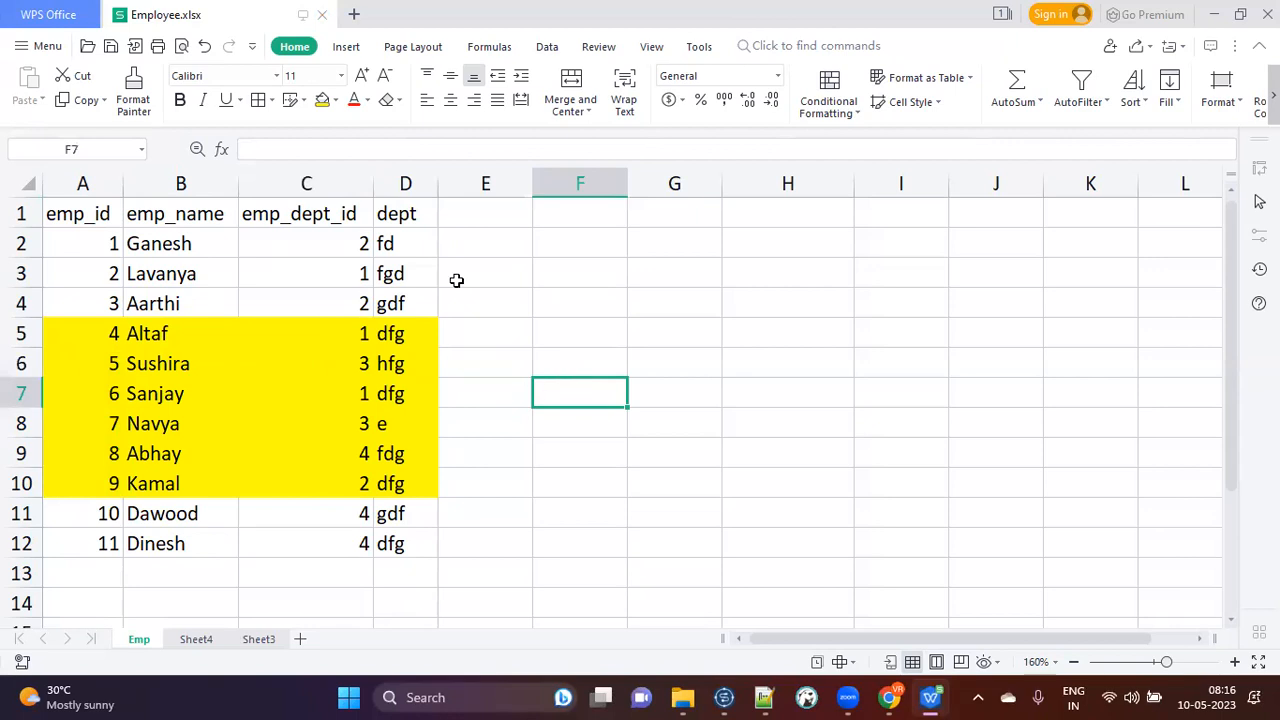
left_click(398, 285)
left_click(558, 382)
left_click(196, 640)
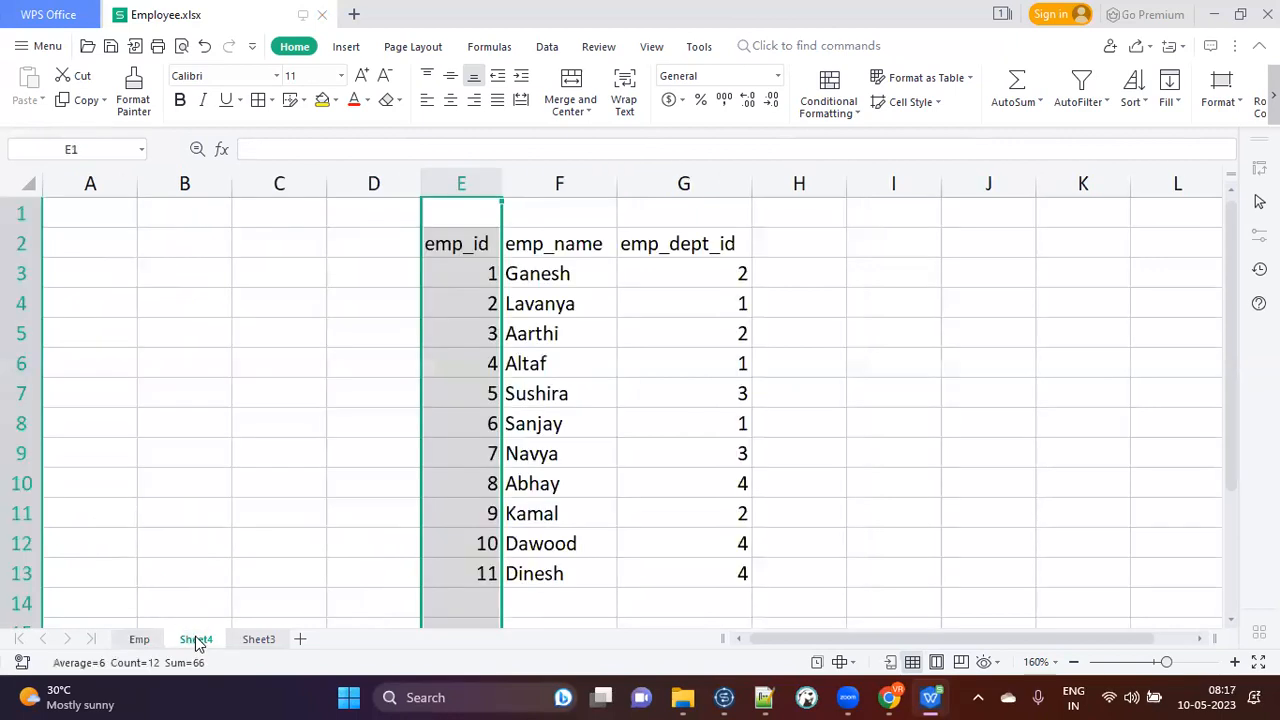
left_click(668, 342)
left_click_drag(466, 251, 740, 580)
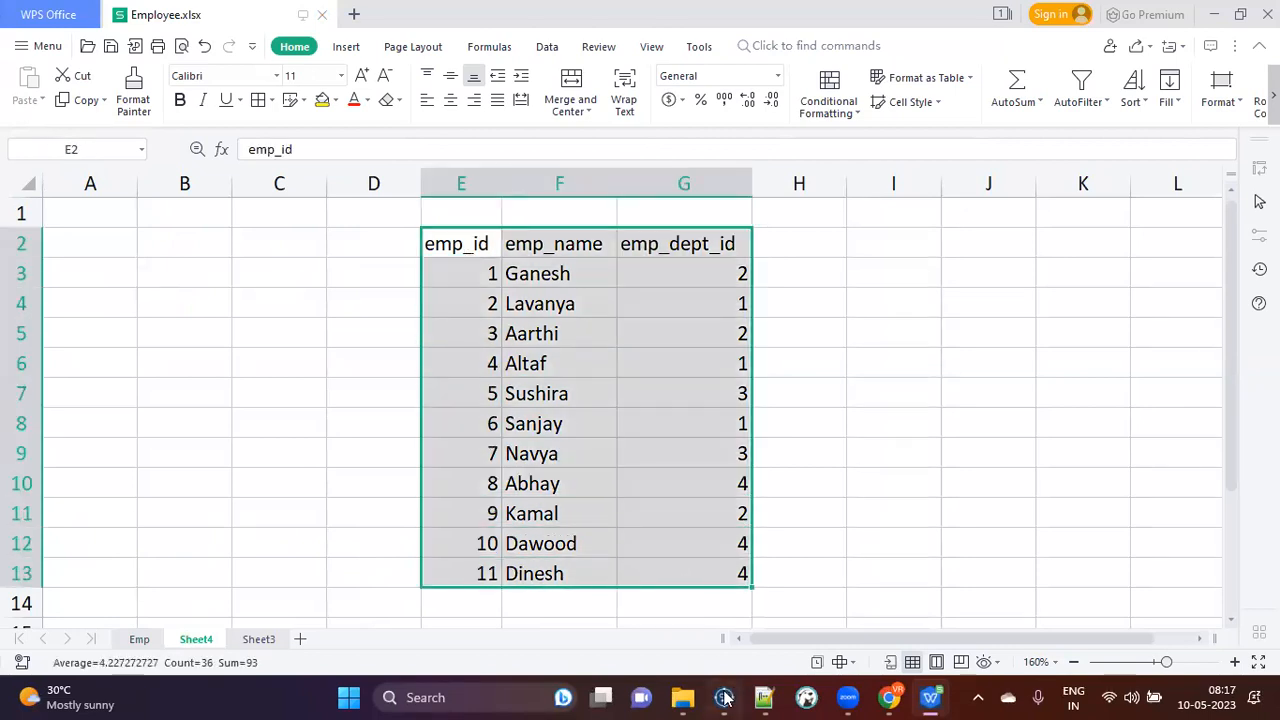
Switch to Talend Open Studio and deactivate the tFileInputExcel_1 and tLogRow_2 components together.
key("alt+Tab")
left_click_drag(731, 240, 733, 400)
left_click_drag(358, 220, 812, 310)
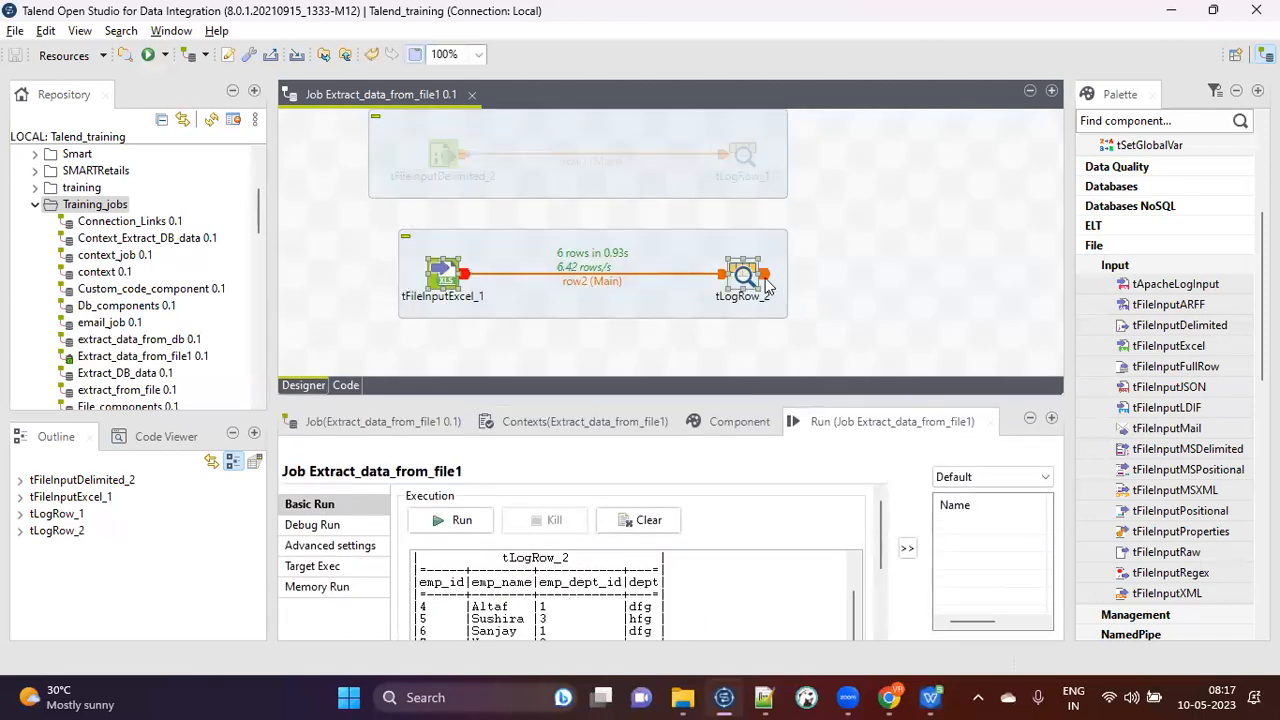
right_click(742, 275)
left_click(790, 428)
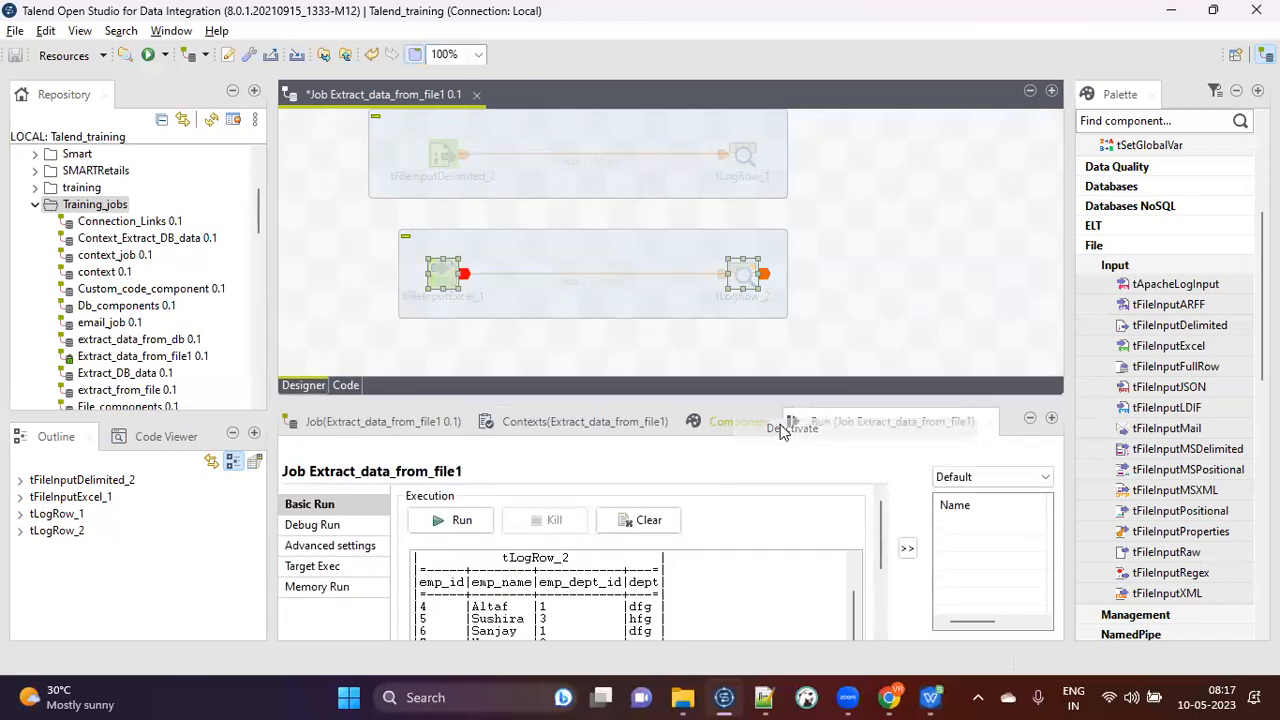
Add a second tFileInputExcel component below the deactivated Excel subjob and show its basic settings.
left_click_drag(777, 268, 445, 360)
scroll(720, 334, "down", 2)
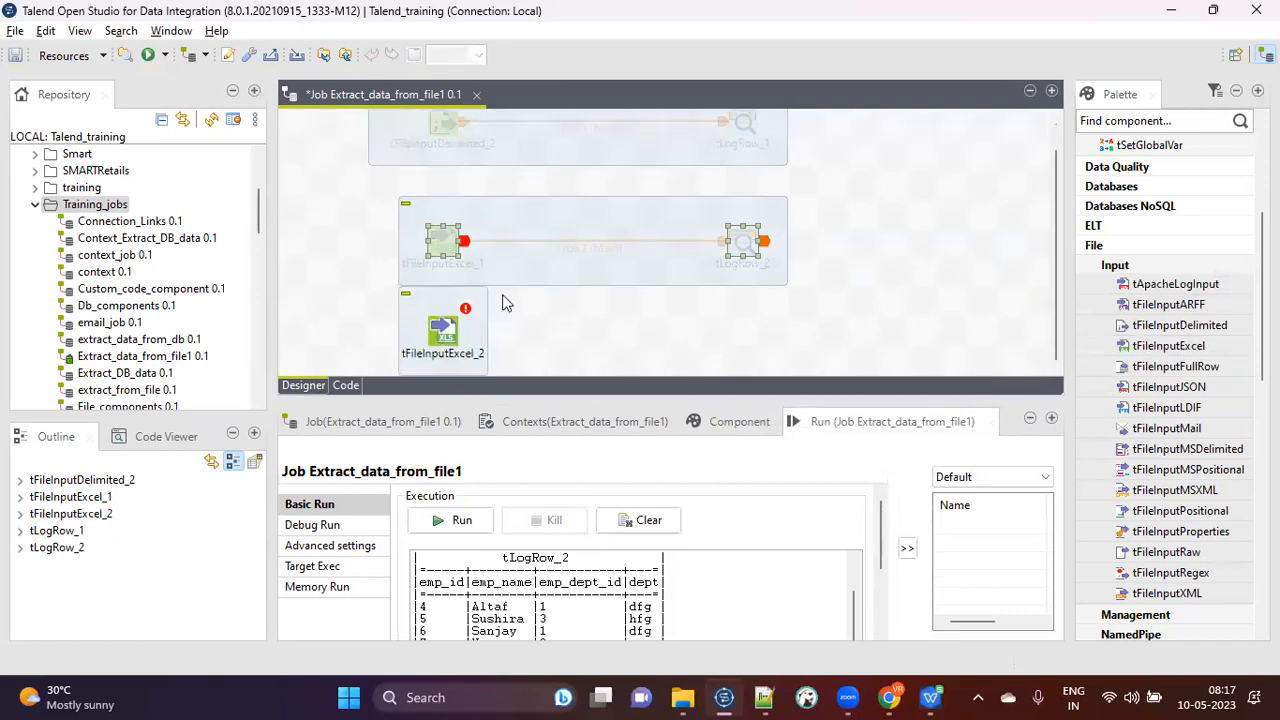
left_click(443, 328)
left_click(728, 427)
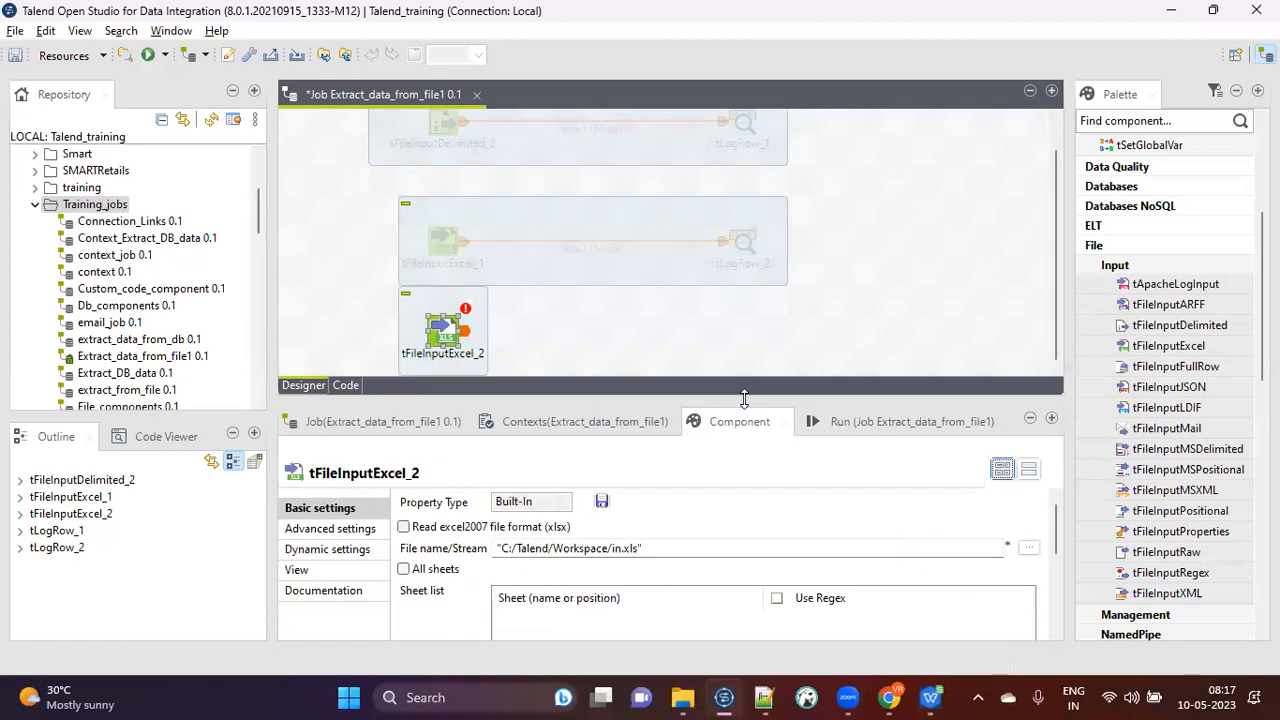
left_click_drag(744, 397, 730, 324)
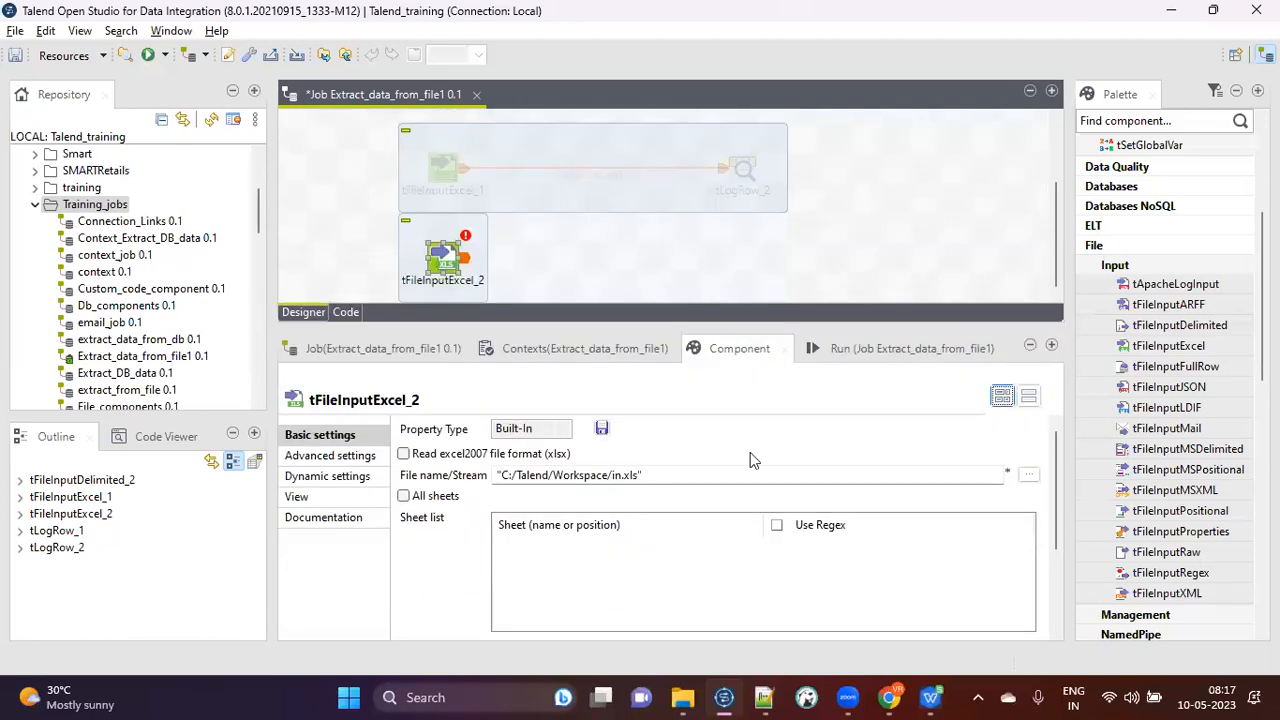
Set the input file of tFileInputExcel_2 to C:/Talend/Input/Employee.xlsx.
left_click(1028, 474)
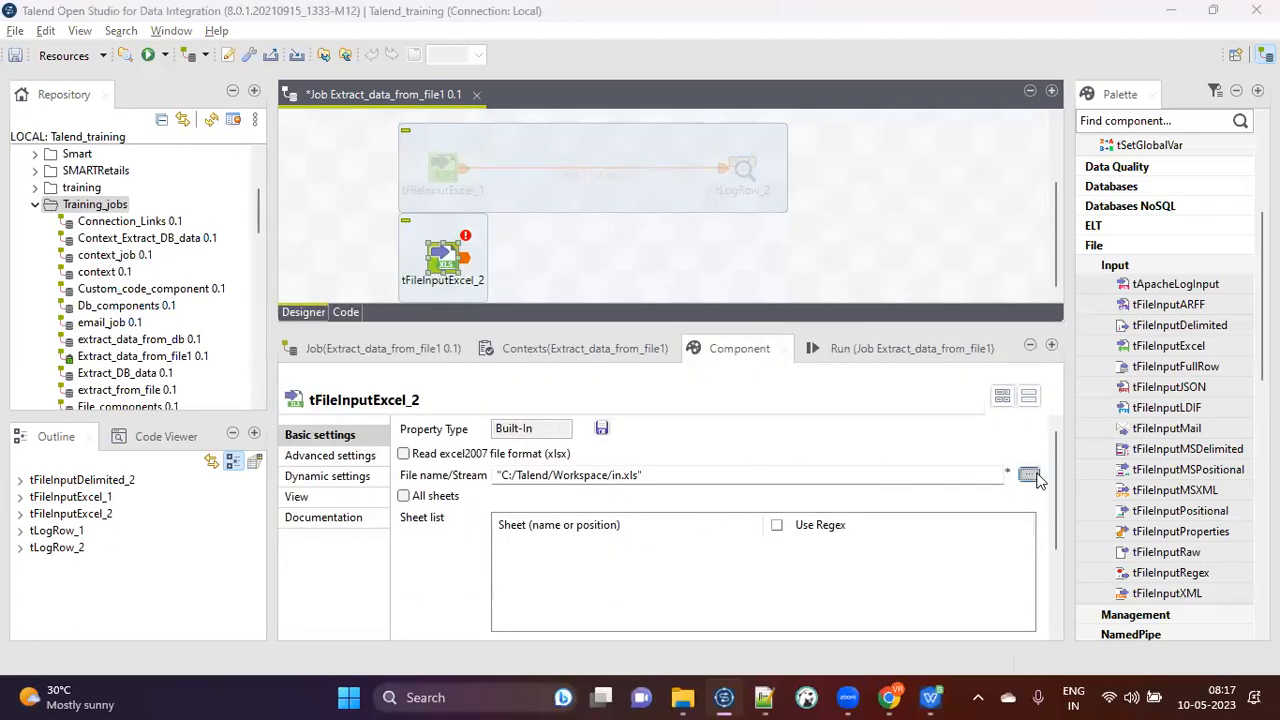
left_click(225, 197)
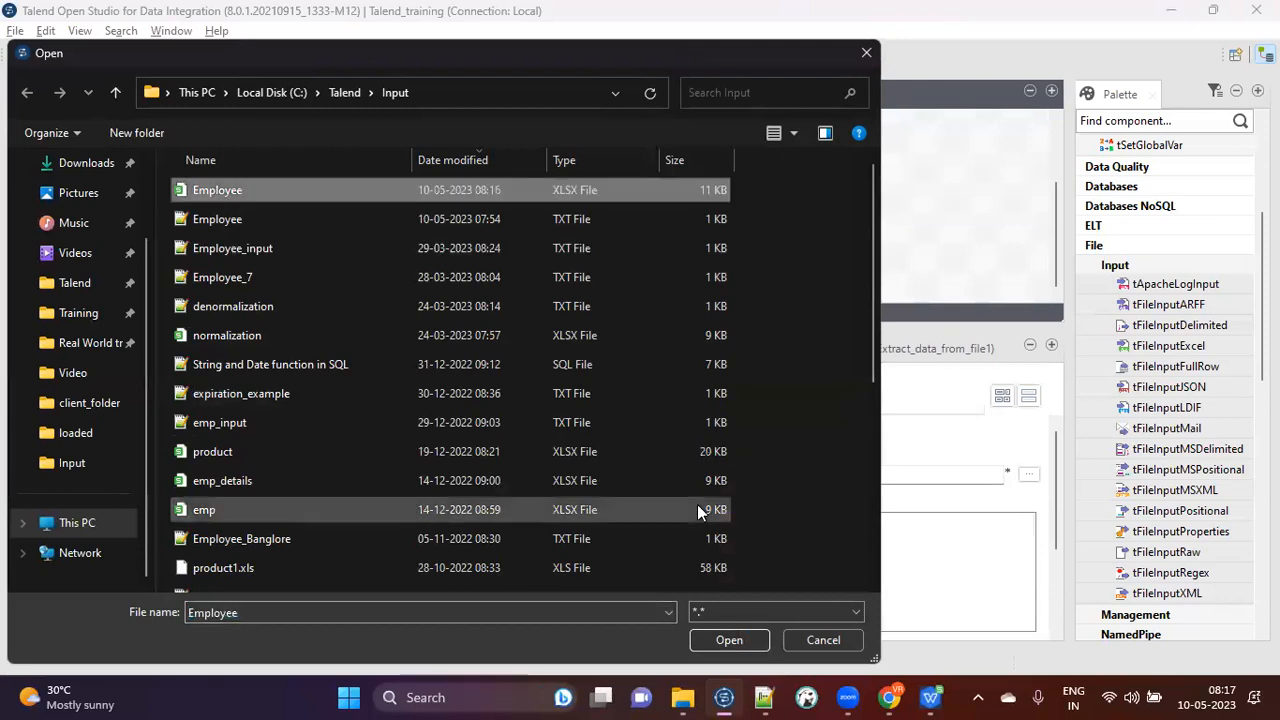
left_click(729, 640)
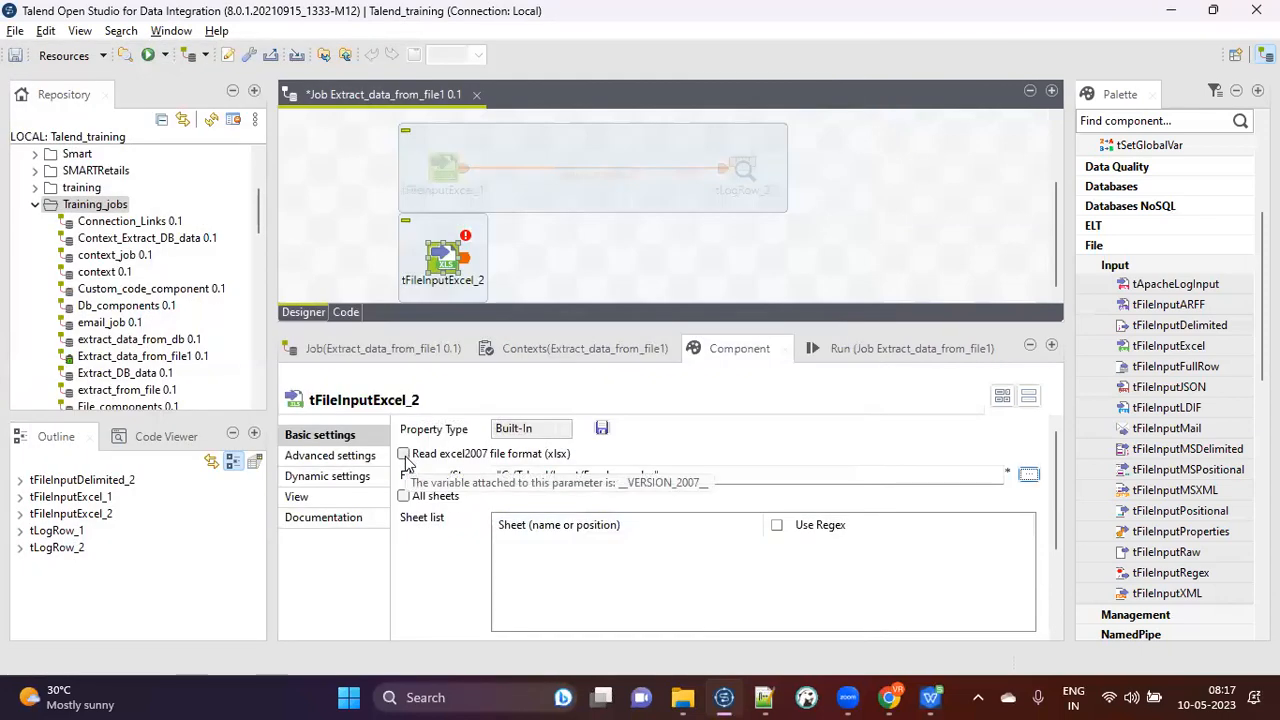
Add an entry to the sheet list of tFileInputExcel_2 and set its sheet position to 2.
left_click_drag(749, 324, 749, 248)
scroll(862, 160, "down", 3)
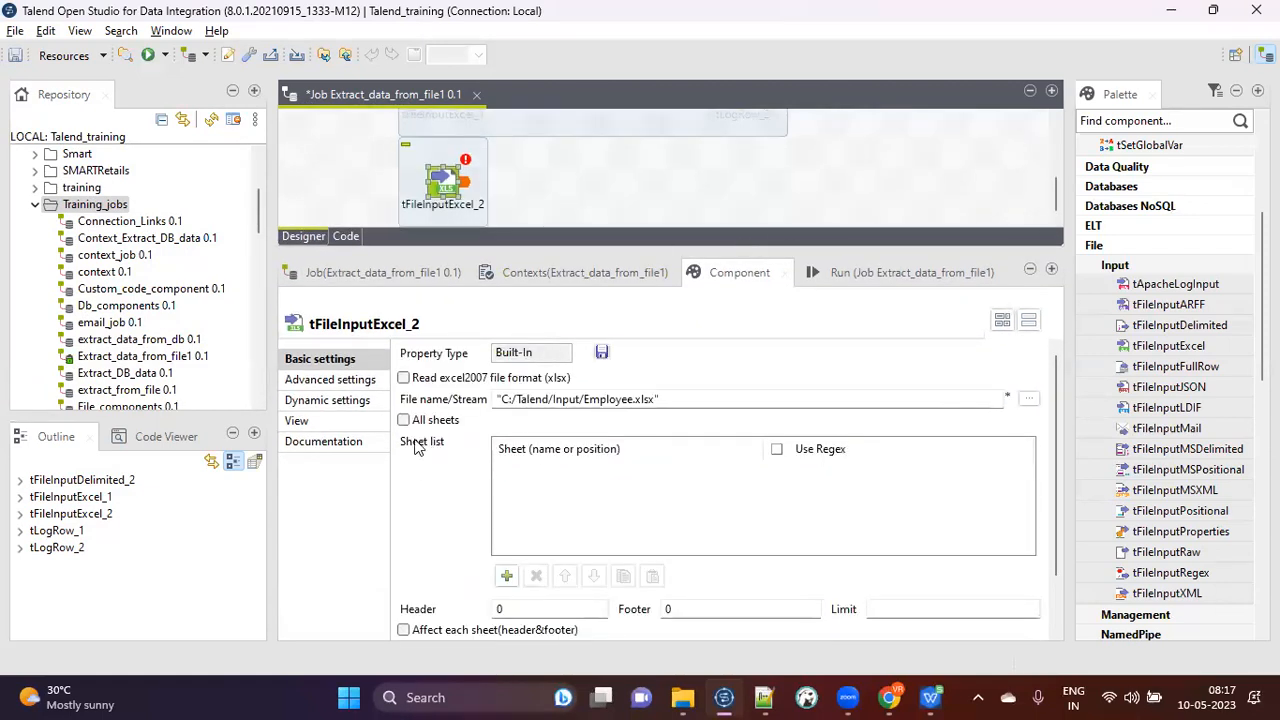
left_click(507, 576)
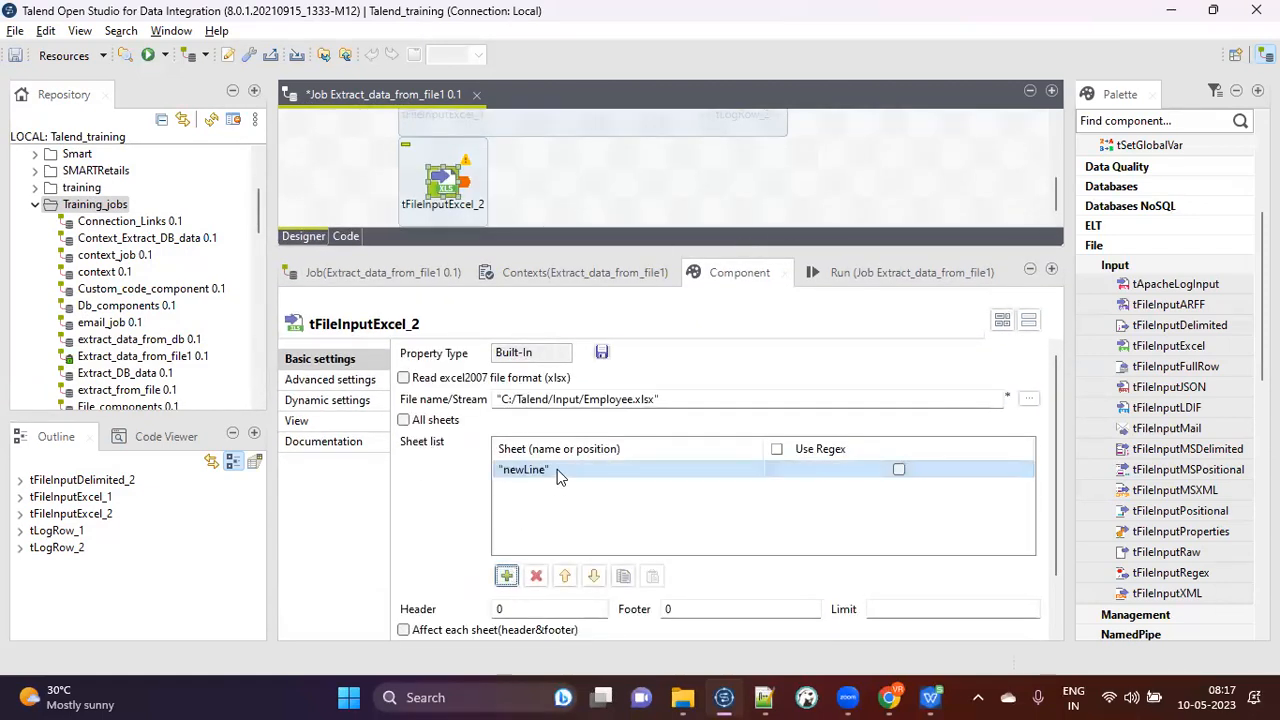
left_click(602, 462)
type("2")
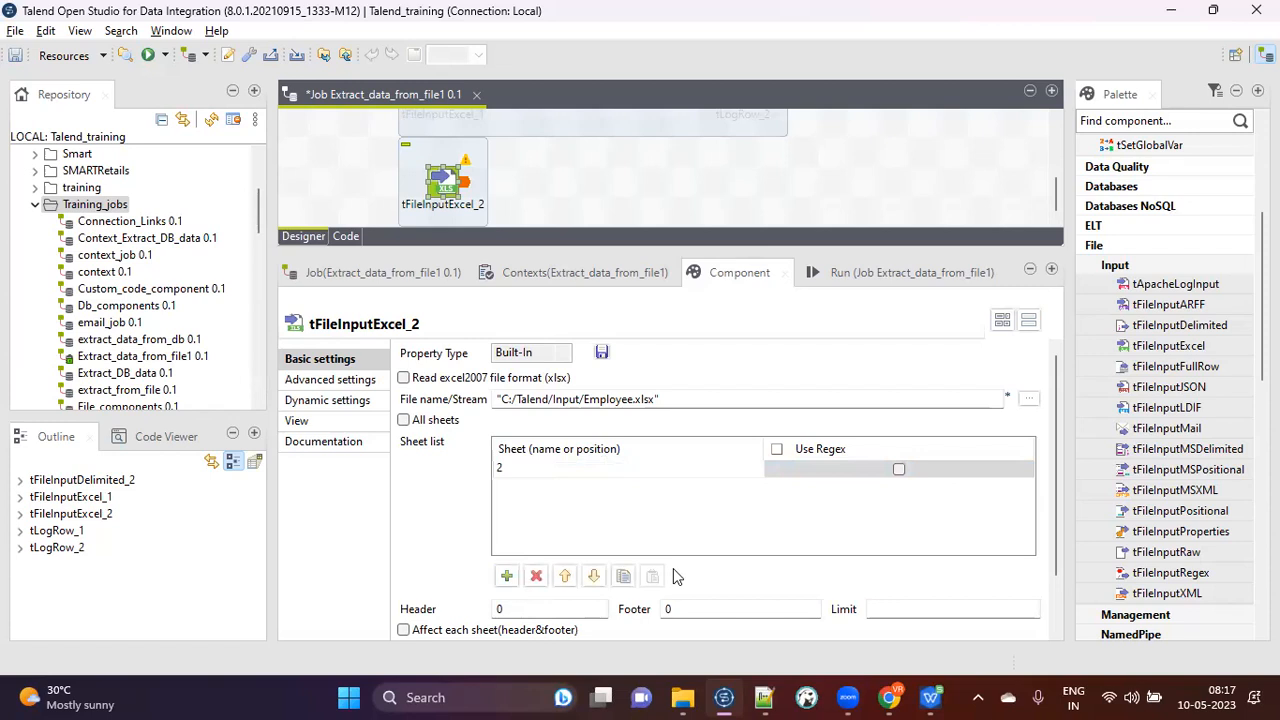
Check which column the table starts in on Sheet4 and set the First column of tFileInputExcel_2 to 5.
left_click(930, 697)
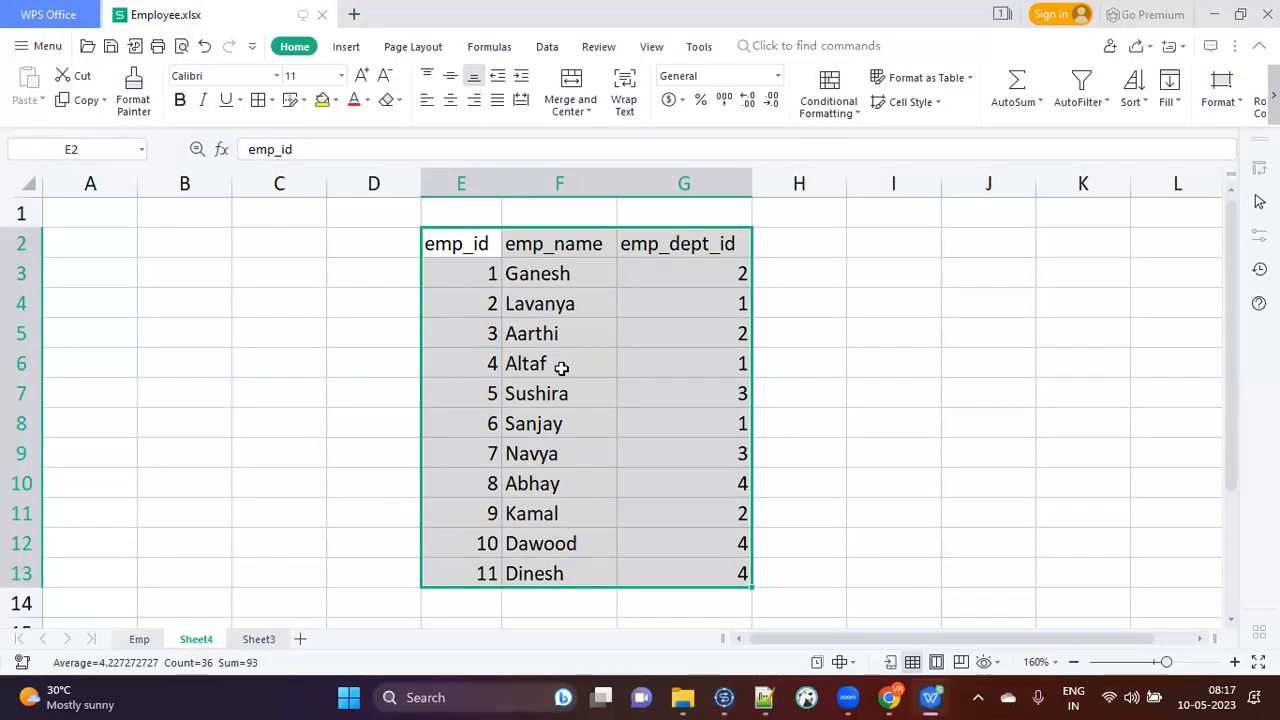
left_click(562, 366)
left_click(463, 183)
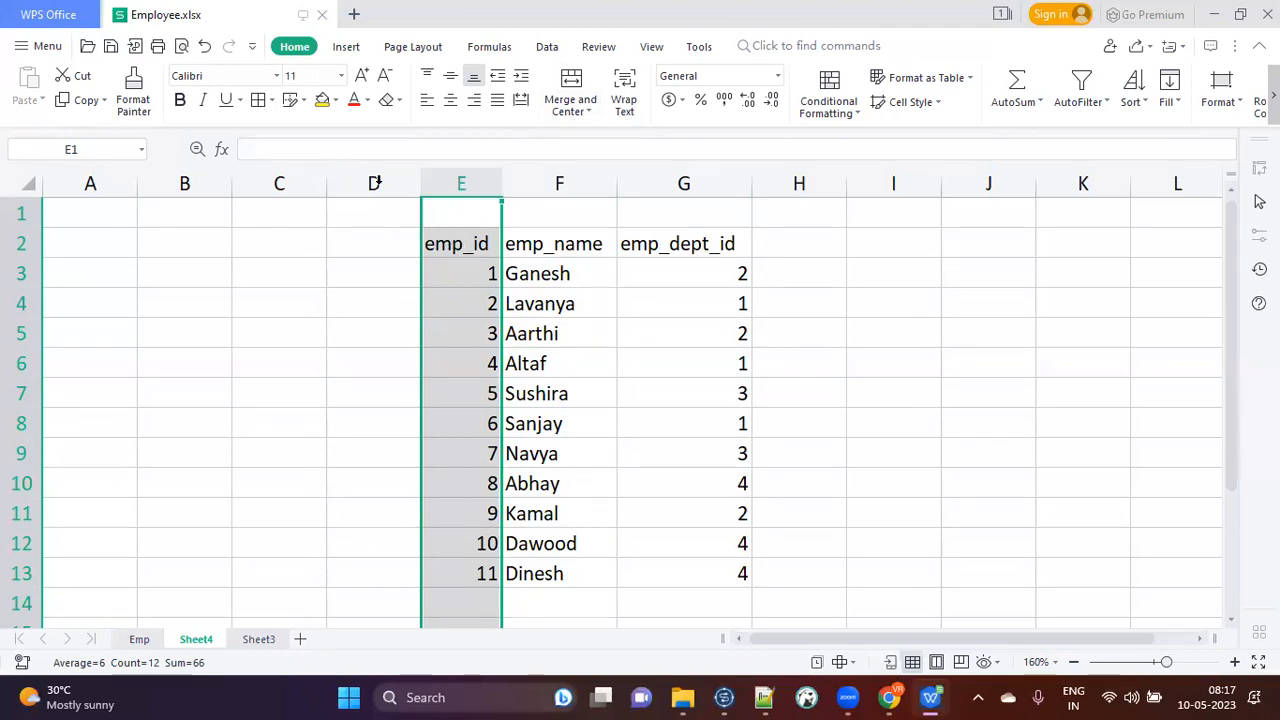
left_click(730, 697)
scroll(510, 590, "down", 2)
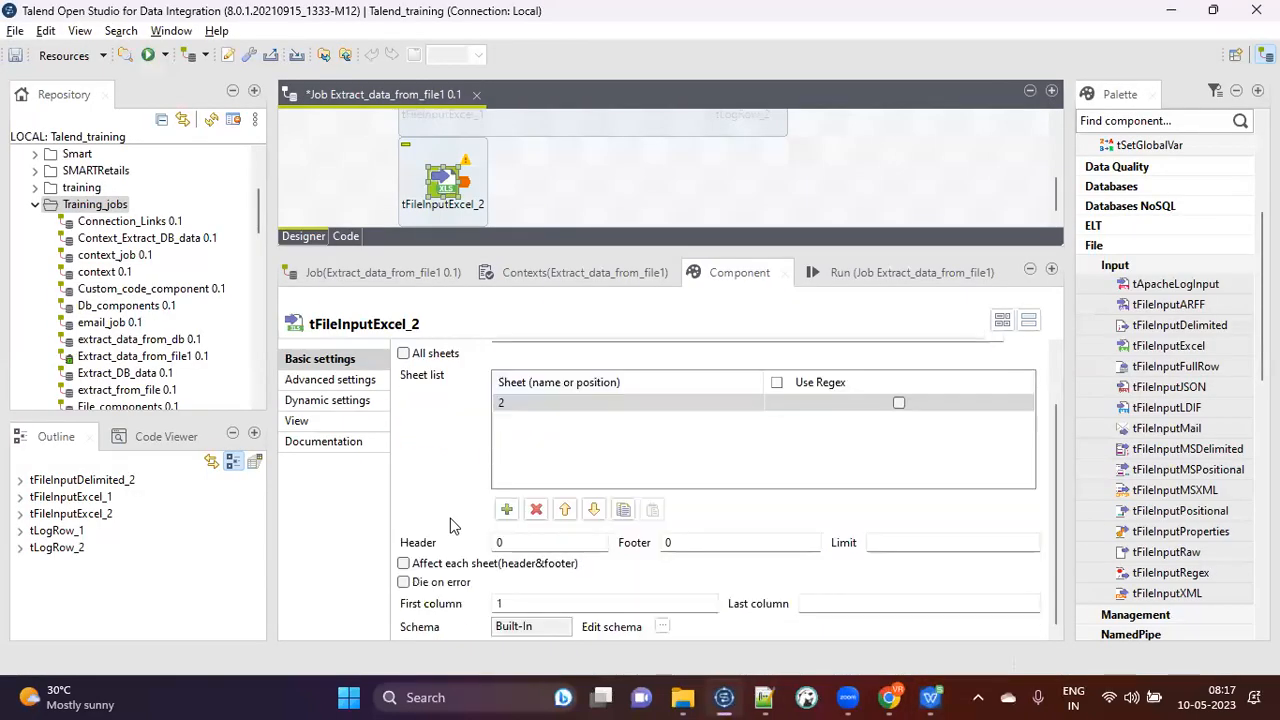
left_click(511, 602)
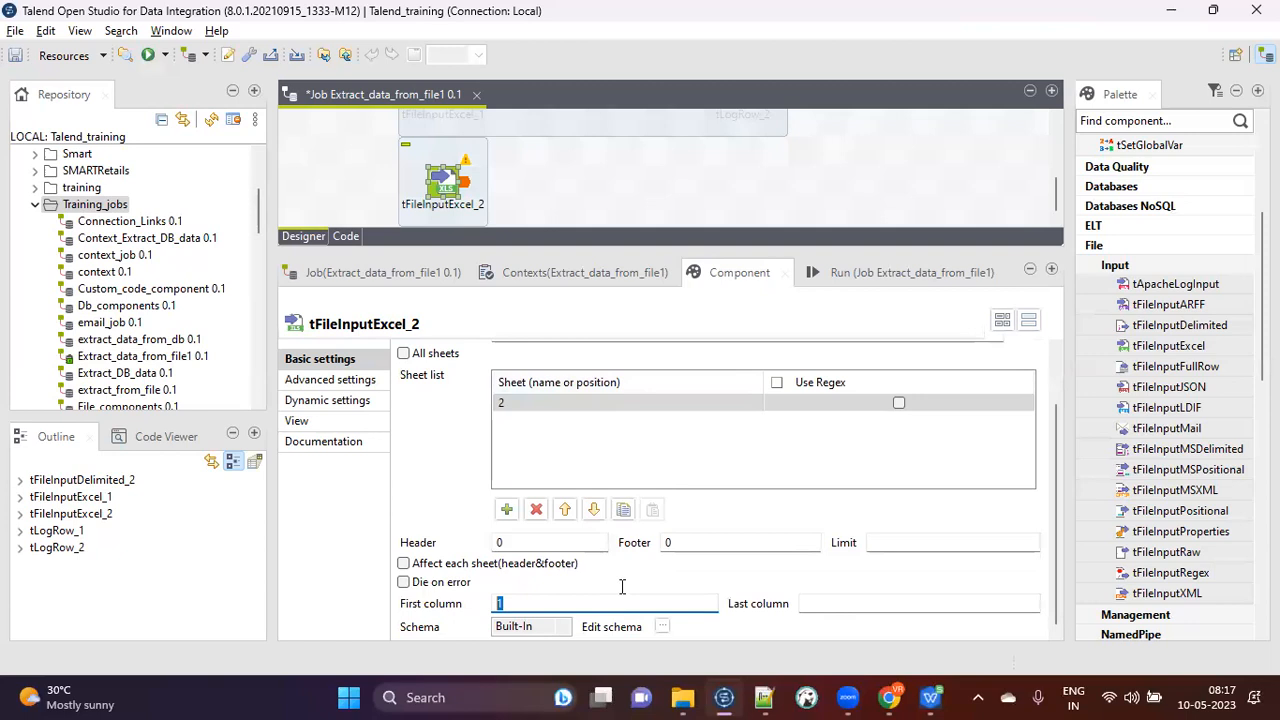
type("5")
Check the row holding the column names on Sheet4 and set the Header of tFileInputExcel_2 to 2.
left_click_drag(511, 543, 457, 543)
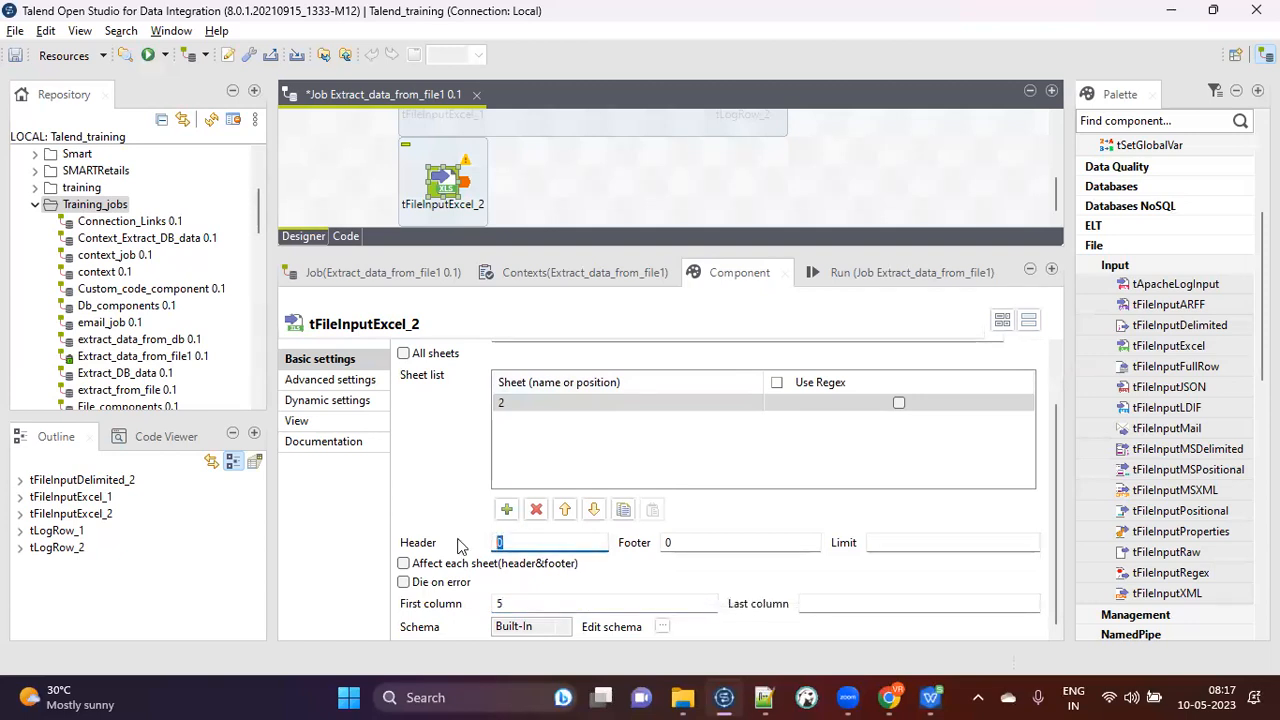
key("alt+Tab")
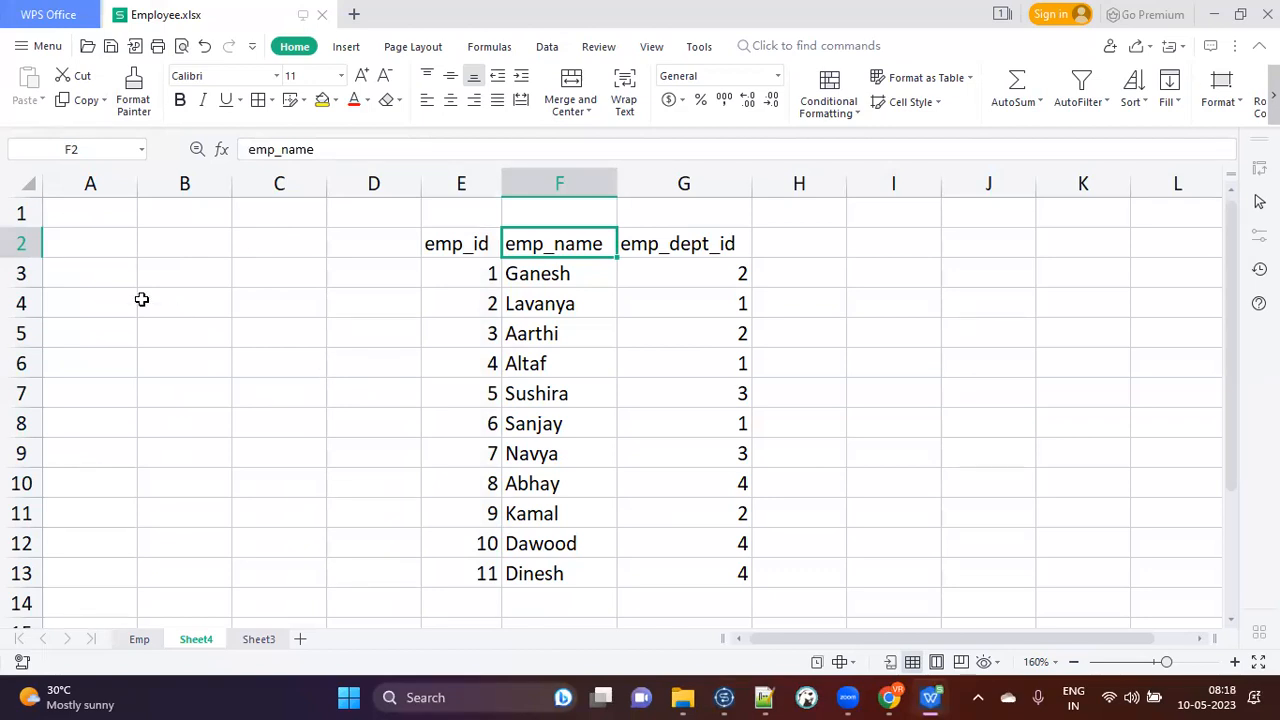
left_click(20, 243)
key("alt+Tab")
type("2")
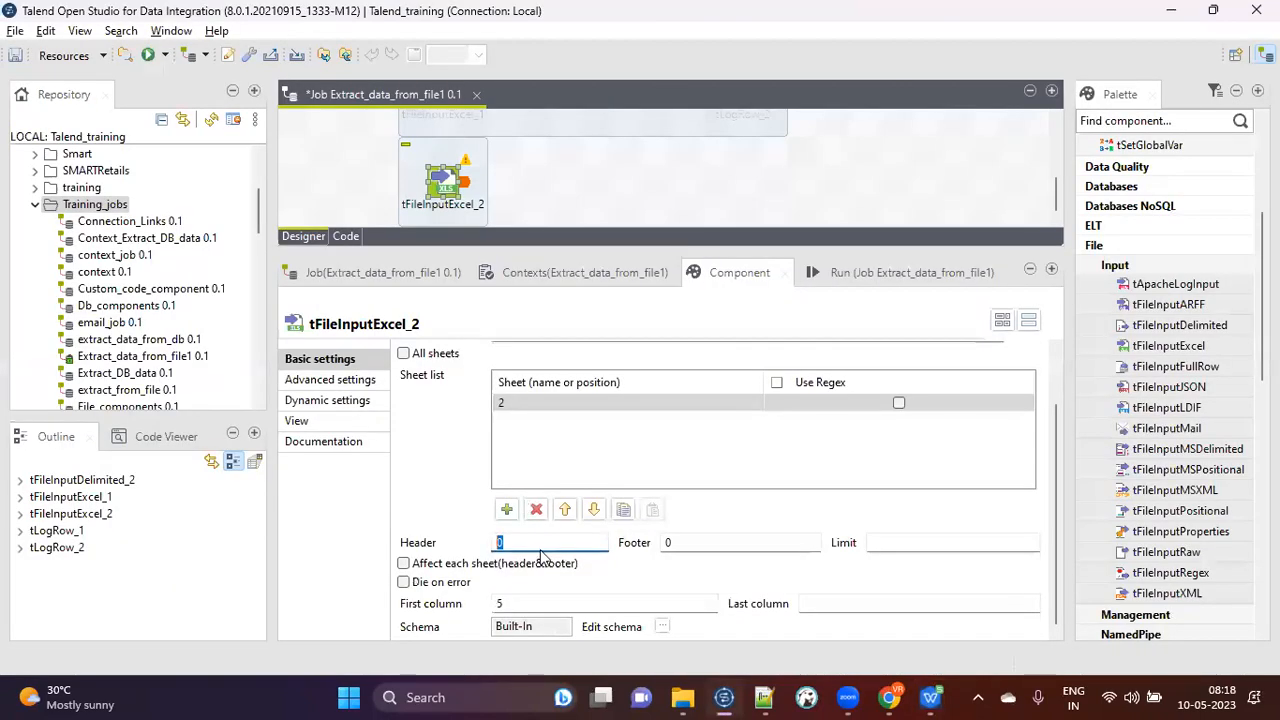
left_click(420, 465)
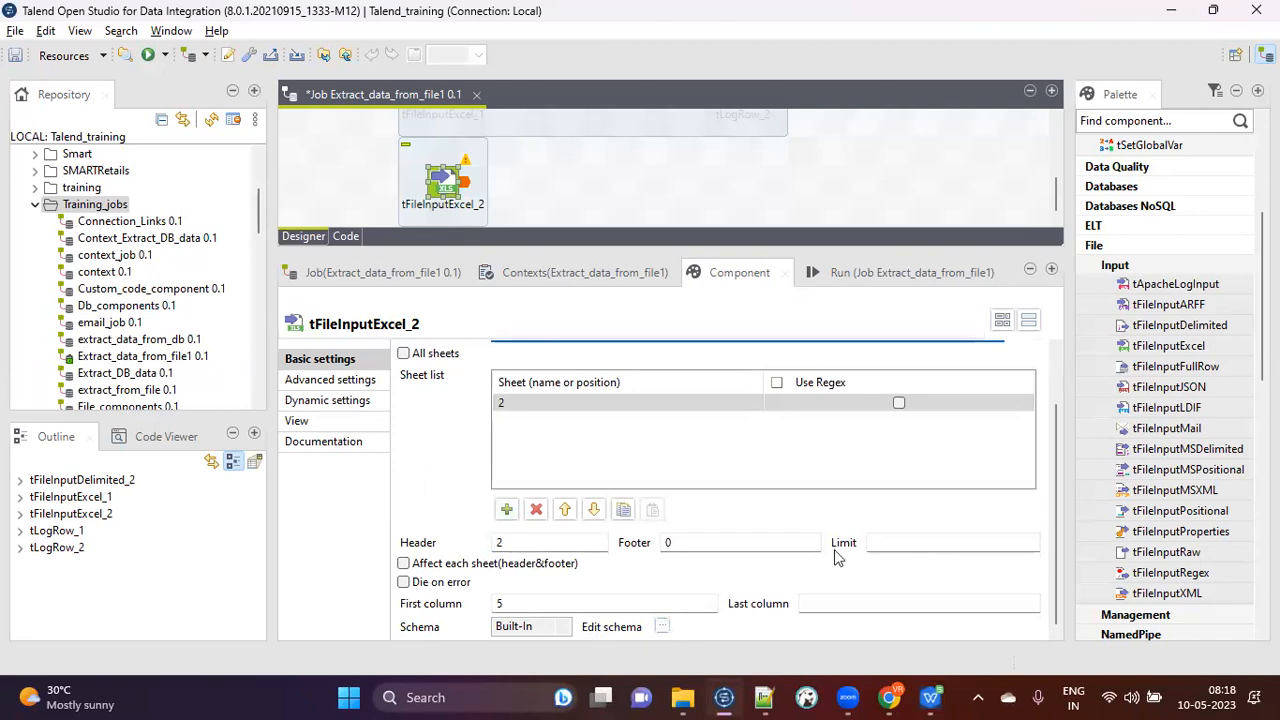
Open the schema of tFileInputExcel_2 for editing and add three columns.
left_click(661, 626)
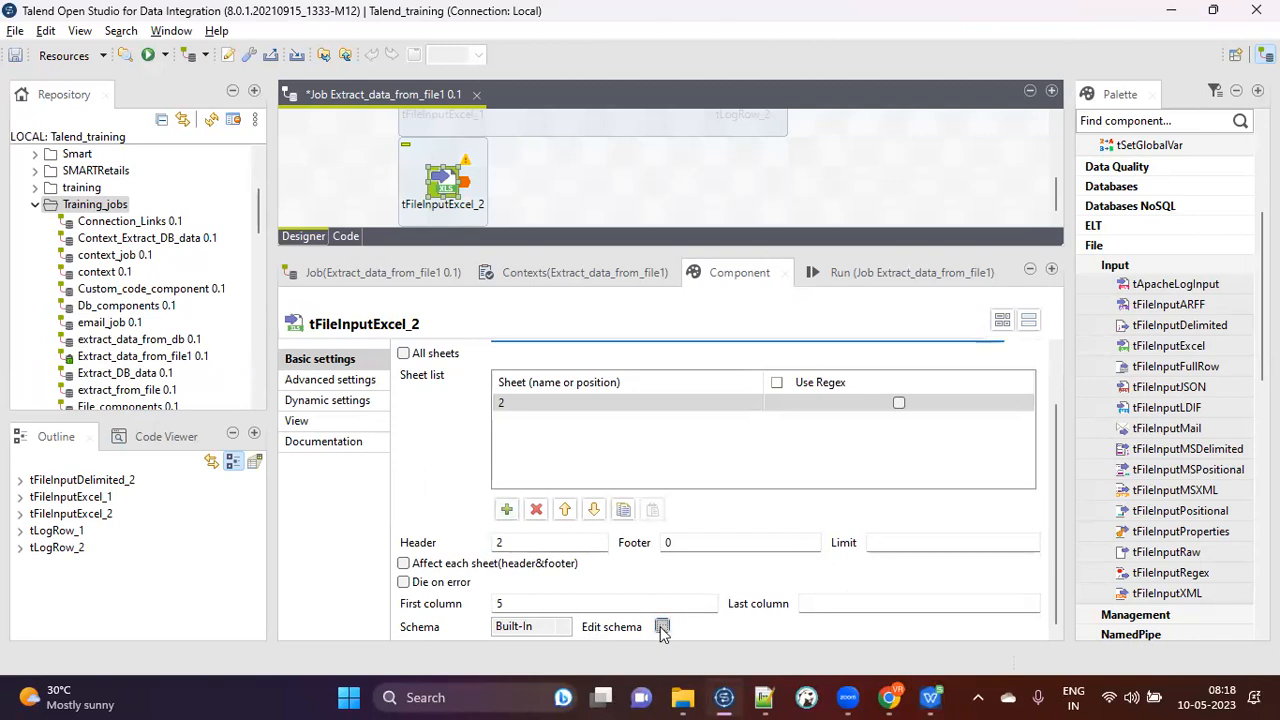
left_click_drag(425, 111, 775, 92)
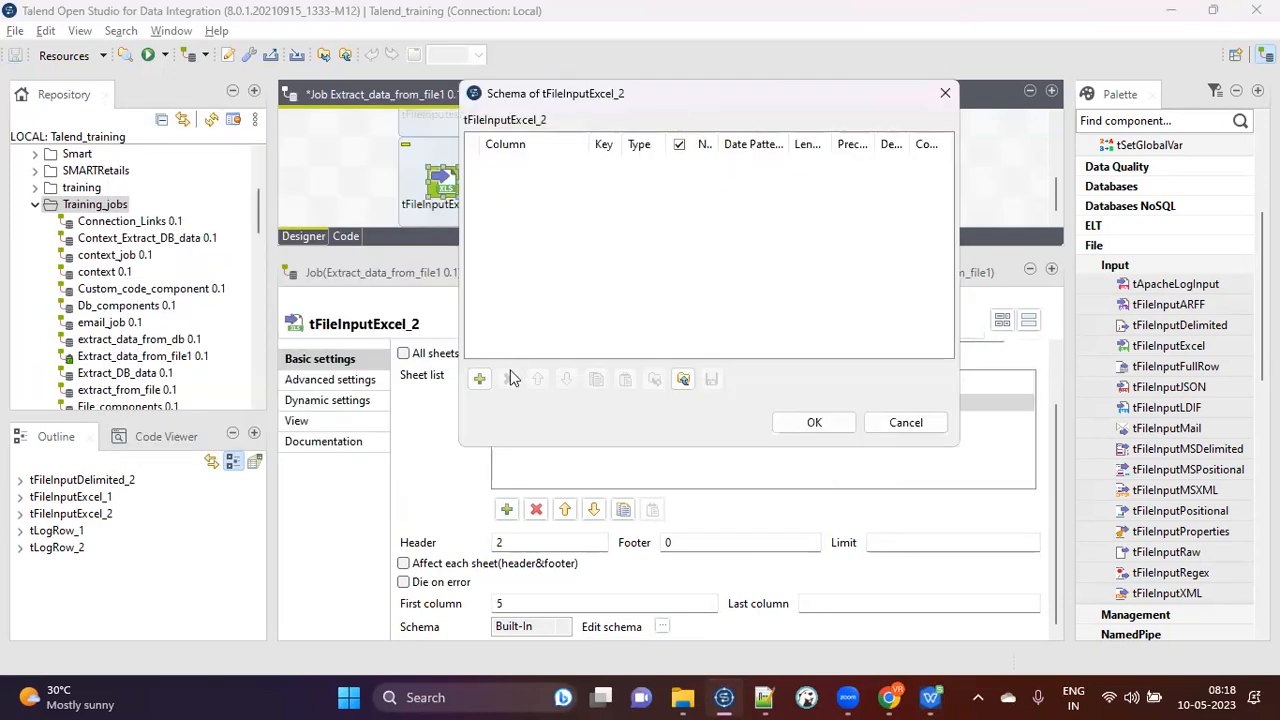
left_click(480, 379)
left_click(480, 379)
left_click(480, 379)
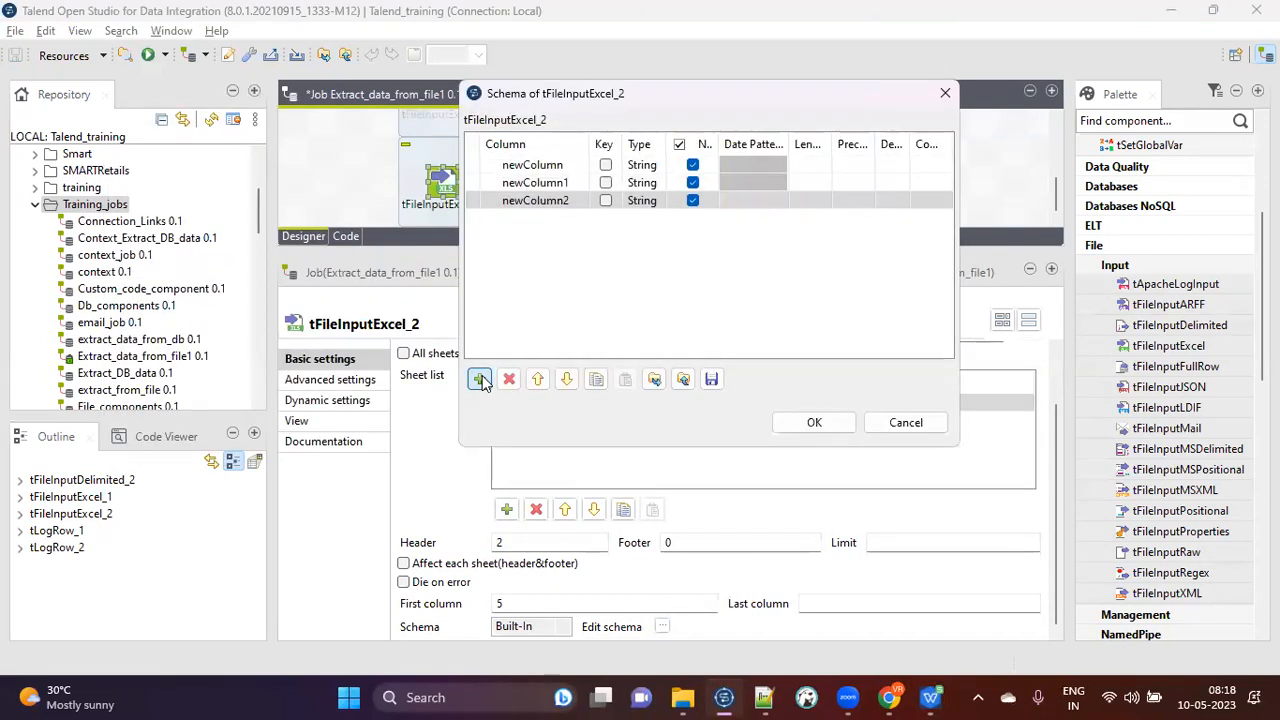
Copy the emp_id heading from Sheet4 of Employee.xlsx and use it as the name of the first schema column.
key("alt+Tab")
left_click(456, 240)
key("ctrl+c")
key("alt+Tab")
left_click(525, 166)
key("ctrl+v")
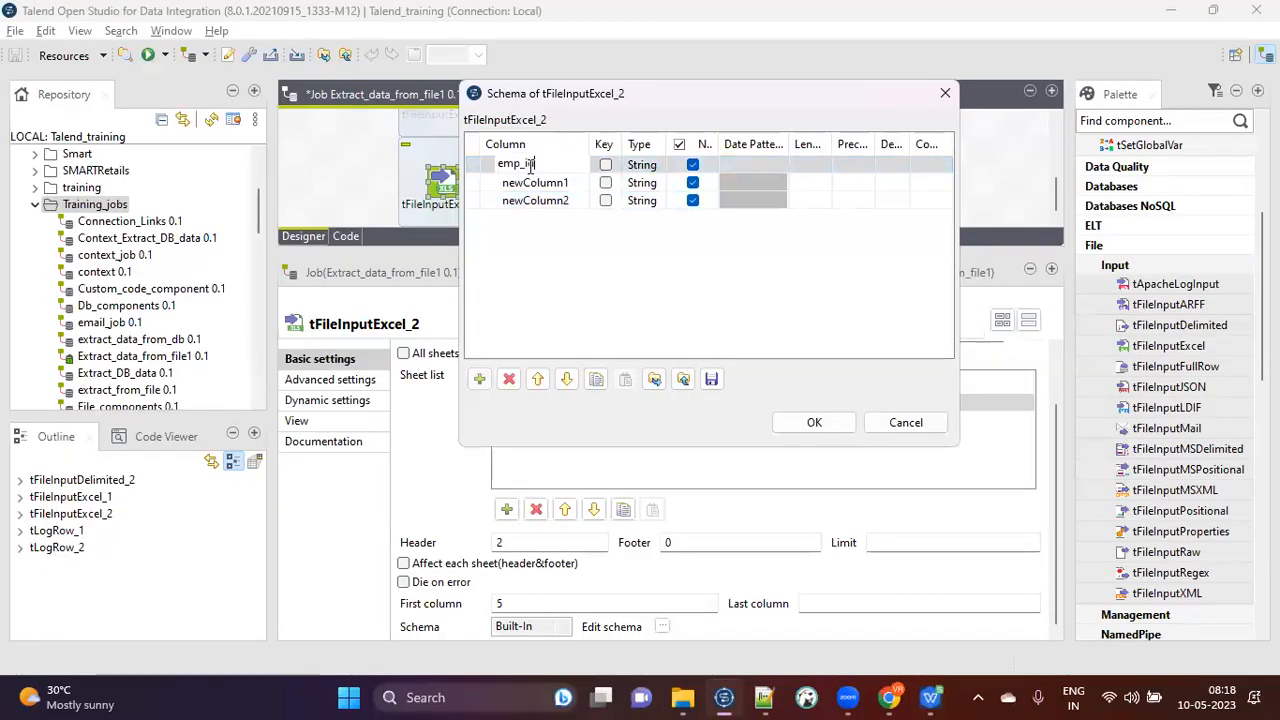
Copy the emp_name heading from Sheet4 and use it as the name of the second schema column.
key("alt+Tab")
left_click(566, 255)
key("ctrl+c")
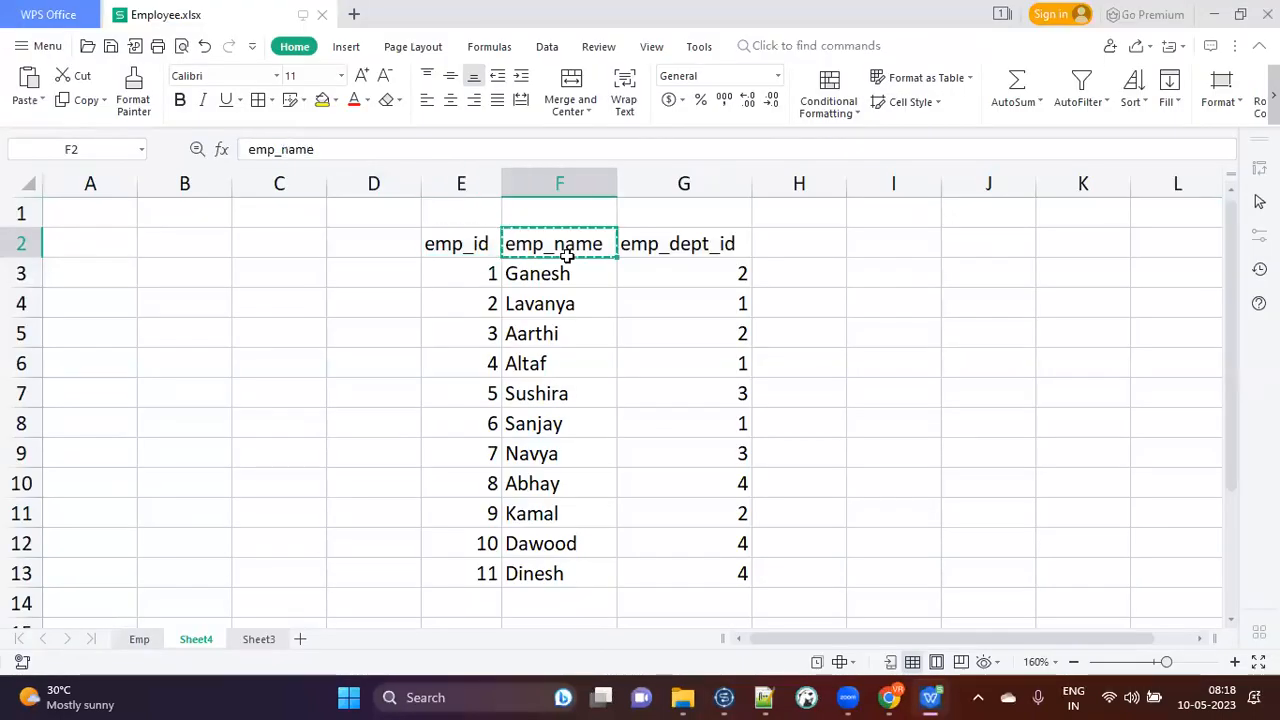
key("alt+Tab")
left_click(525, 180)
key("ctrl+v")
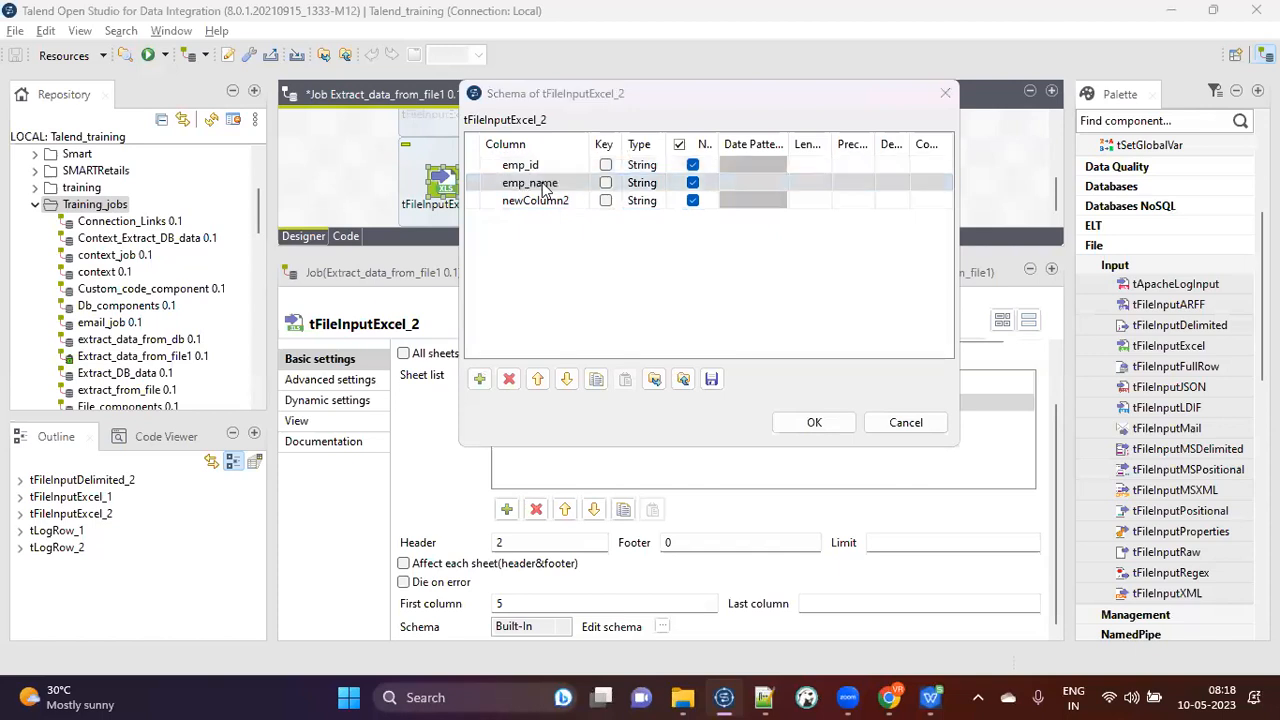
Copy the emp_dept_id heading from Sheet4 and use it as the name of the third schema column.
key("alt+Tab")
left_click(694, 246)
key("ctrl+c")
key("alt+Tab")
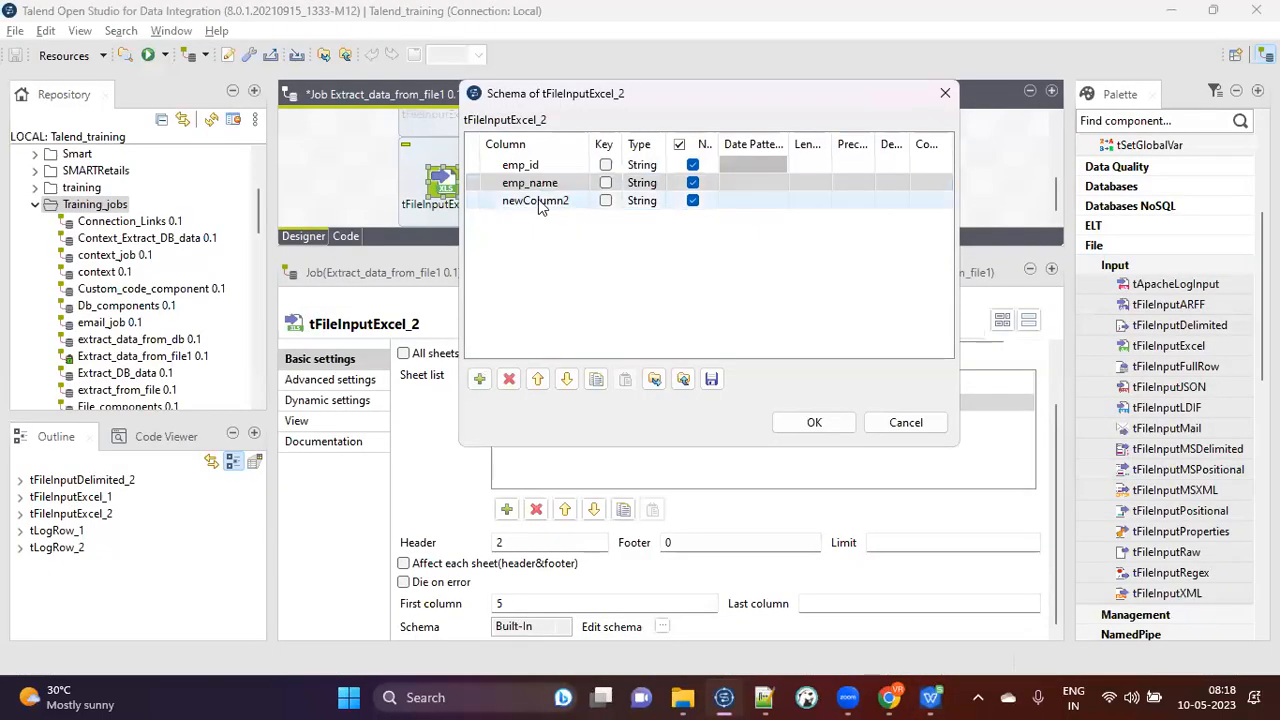
left_click(540, 200)
key("ctrl+v")
Check the data on Sheet4, set the types of emp_id and emp_dept_id to Integer, and accept the schema.
key("alt+Tab")
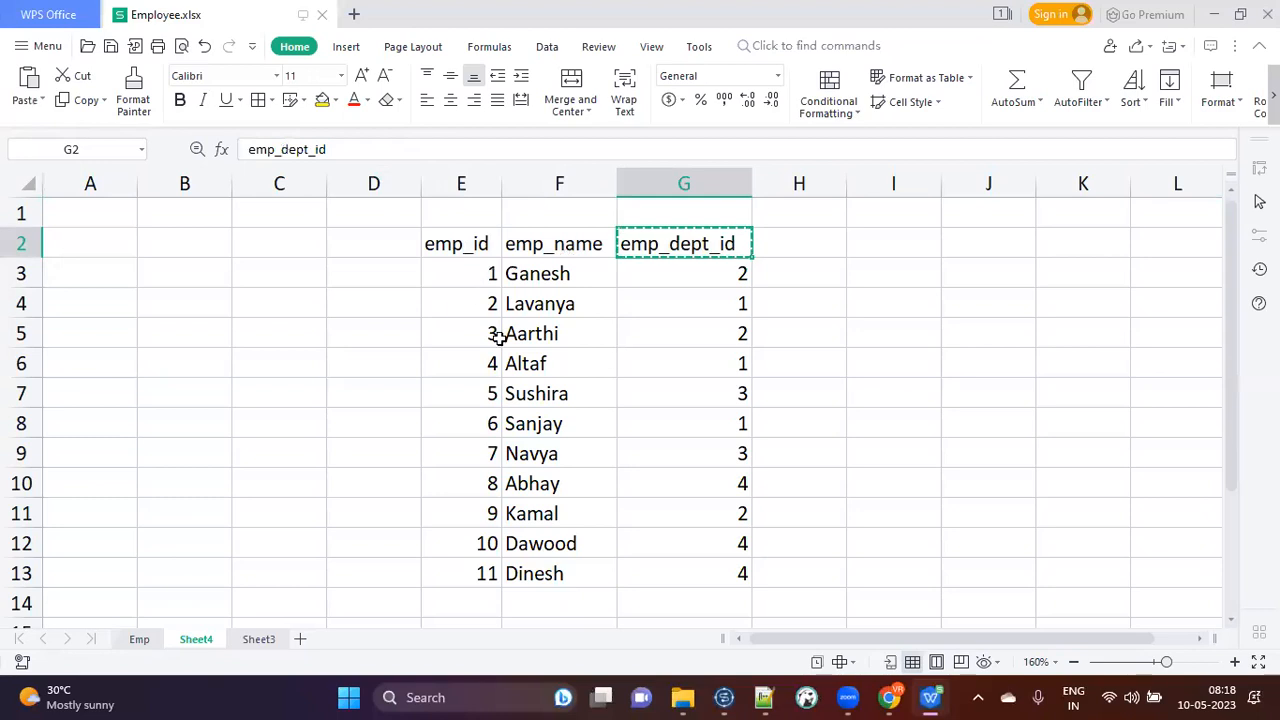
key("alt+Tab")
left_click(645, 165)
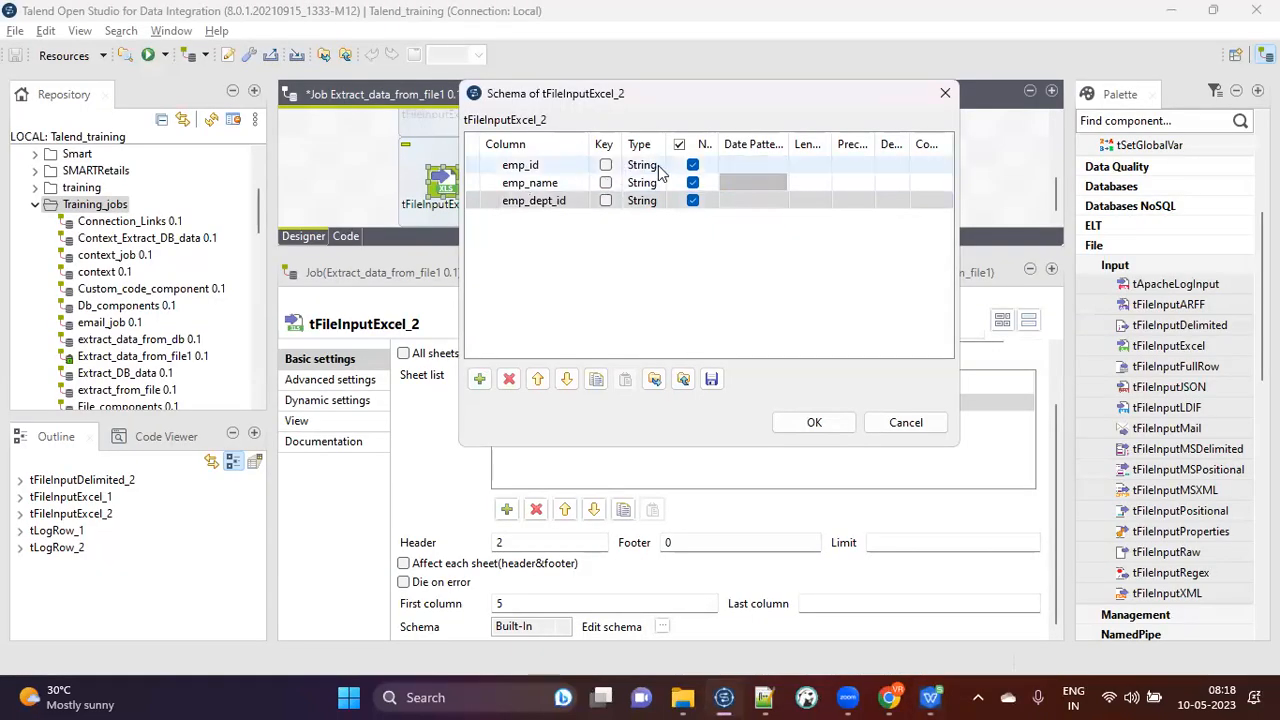
left_click(670, 163)
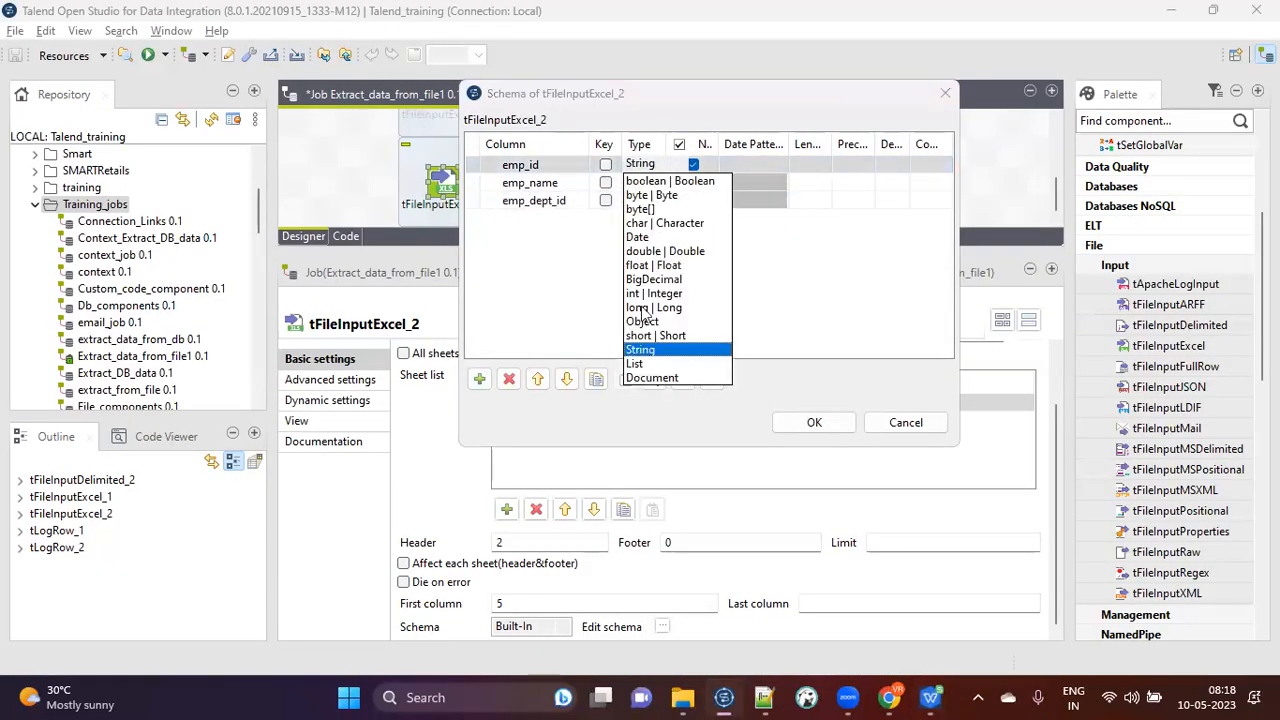
left_click(655, 293)
left_click(666, 199)
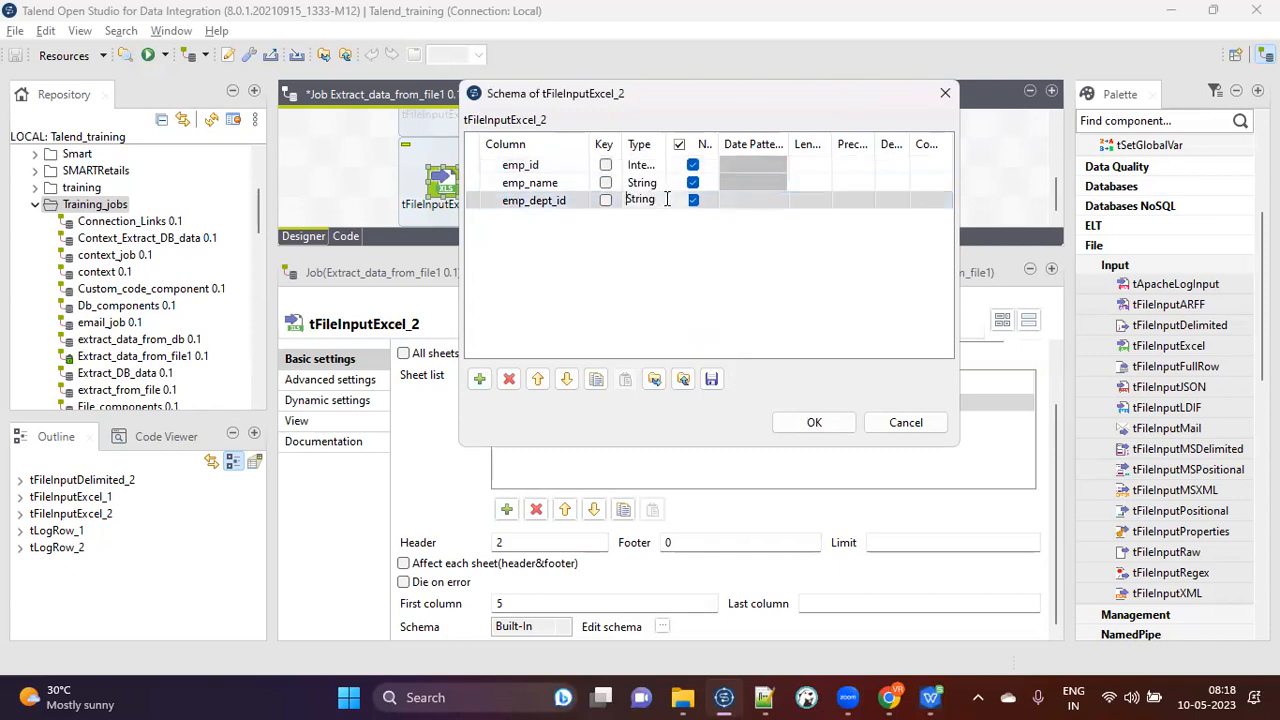
left_click(676, 203)
left_click(668, 329)
left_click(814, 422)
Add a tLogRow component beside tFileInputExcel_2 and set its mode to Table.
left_click(654, 161)
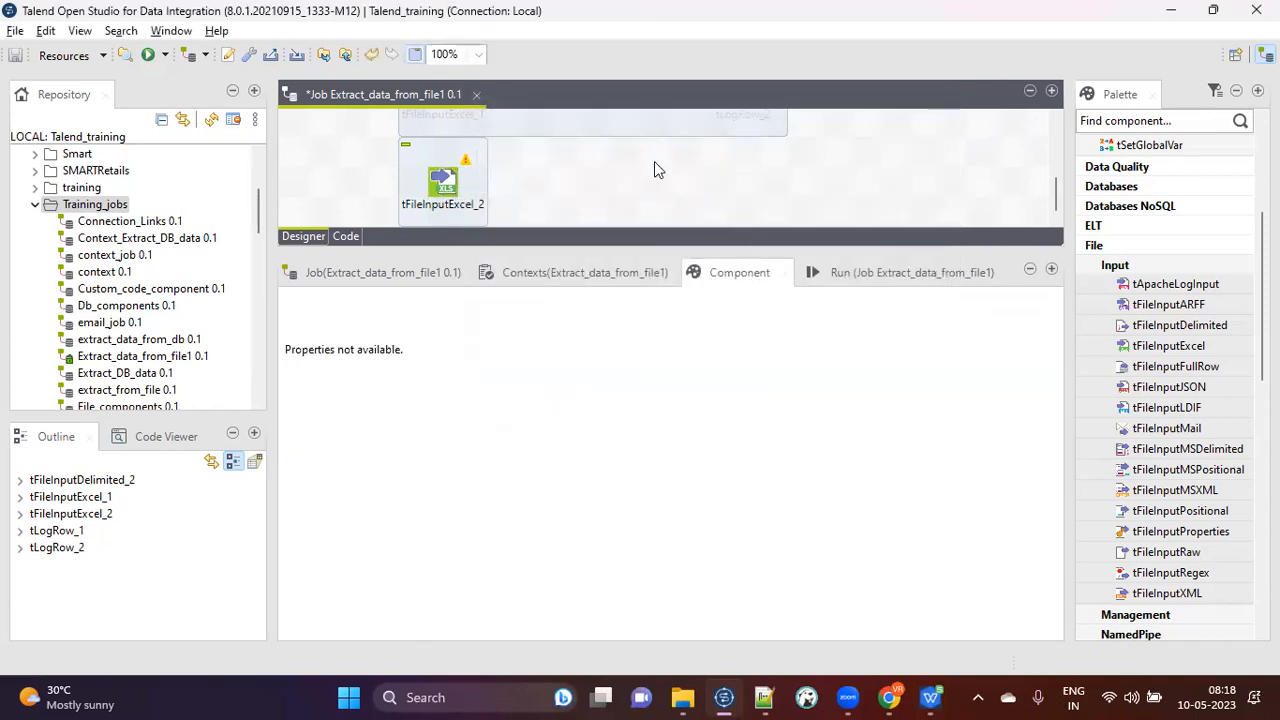
type("tlog")
double_click(700, 188)
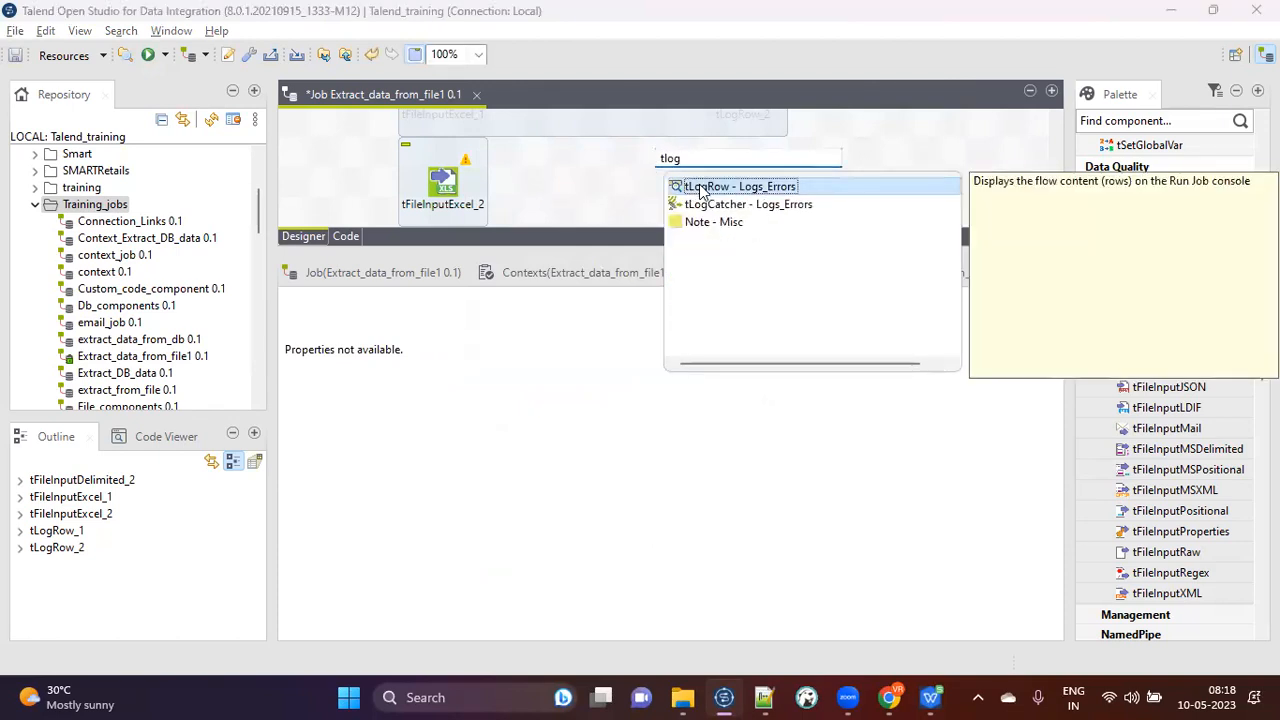
left_click_drag(655, 160, 715, 190)
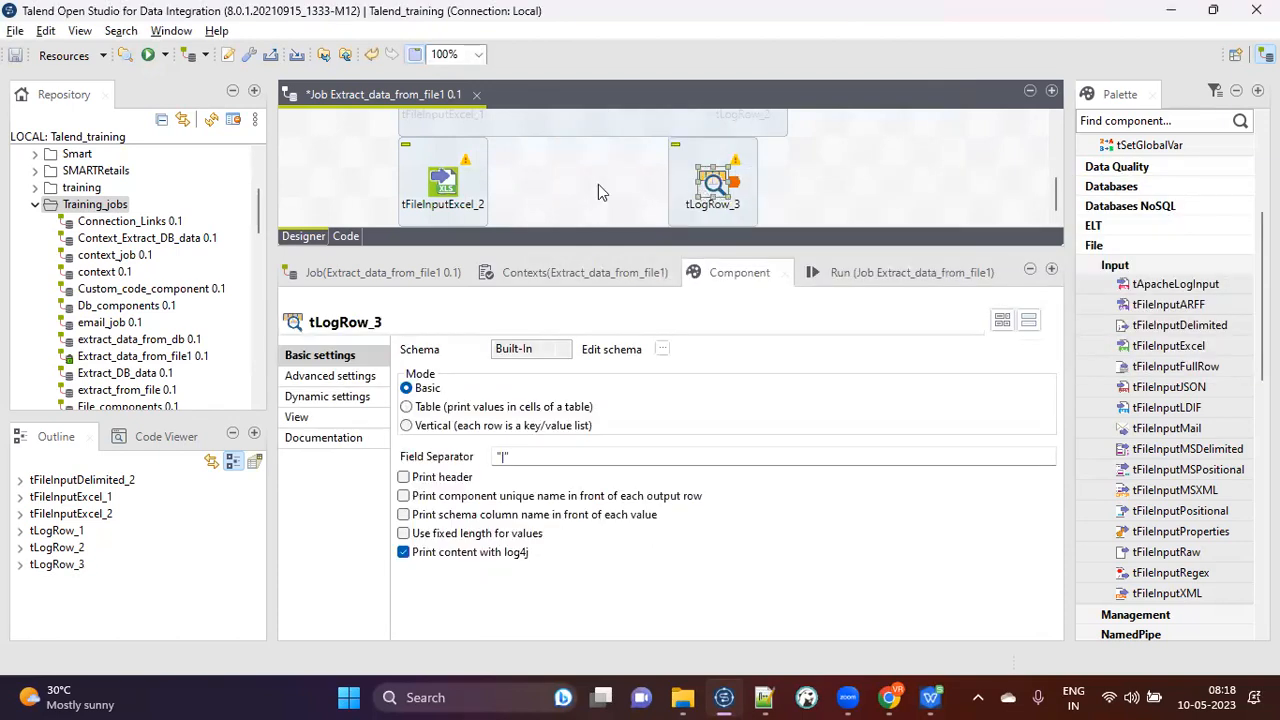
left_click(406, 407)
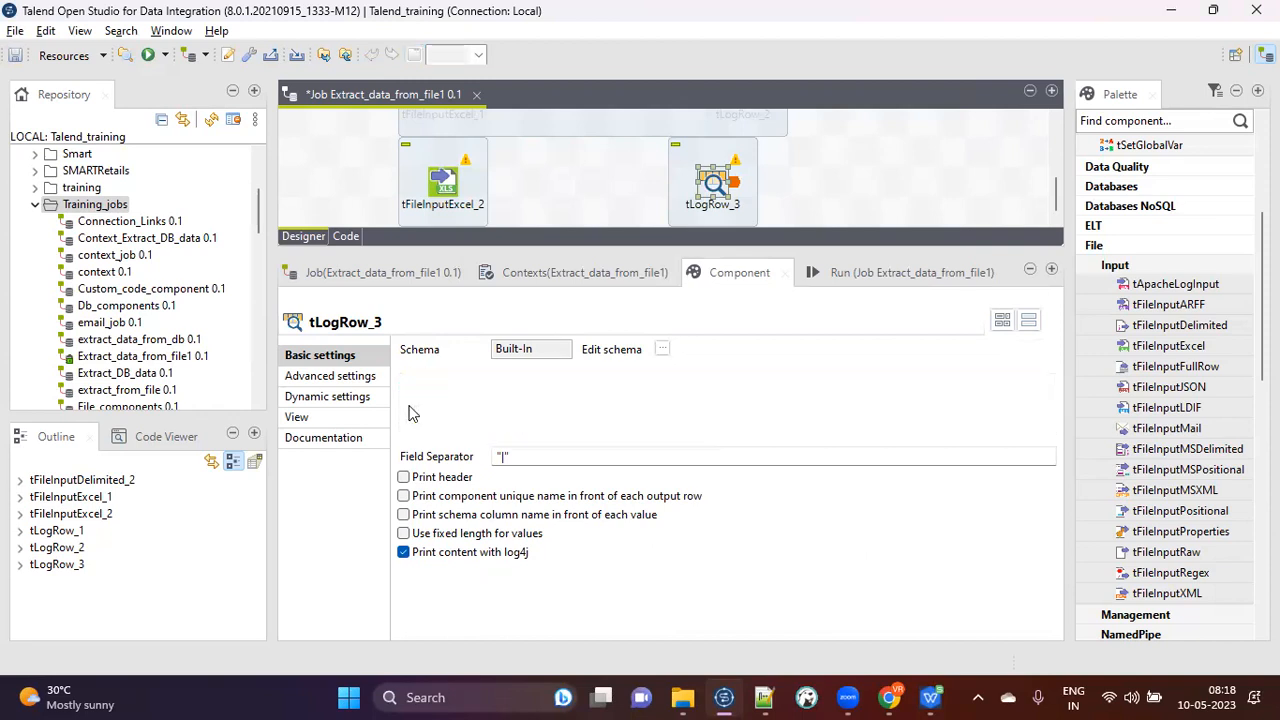
Connect tFileInputExcel_2 to tLogRow_3 with a Main row.
left_click(447, 180)
right_click(447, 178)
mouse_move(503, 186)
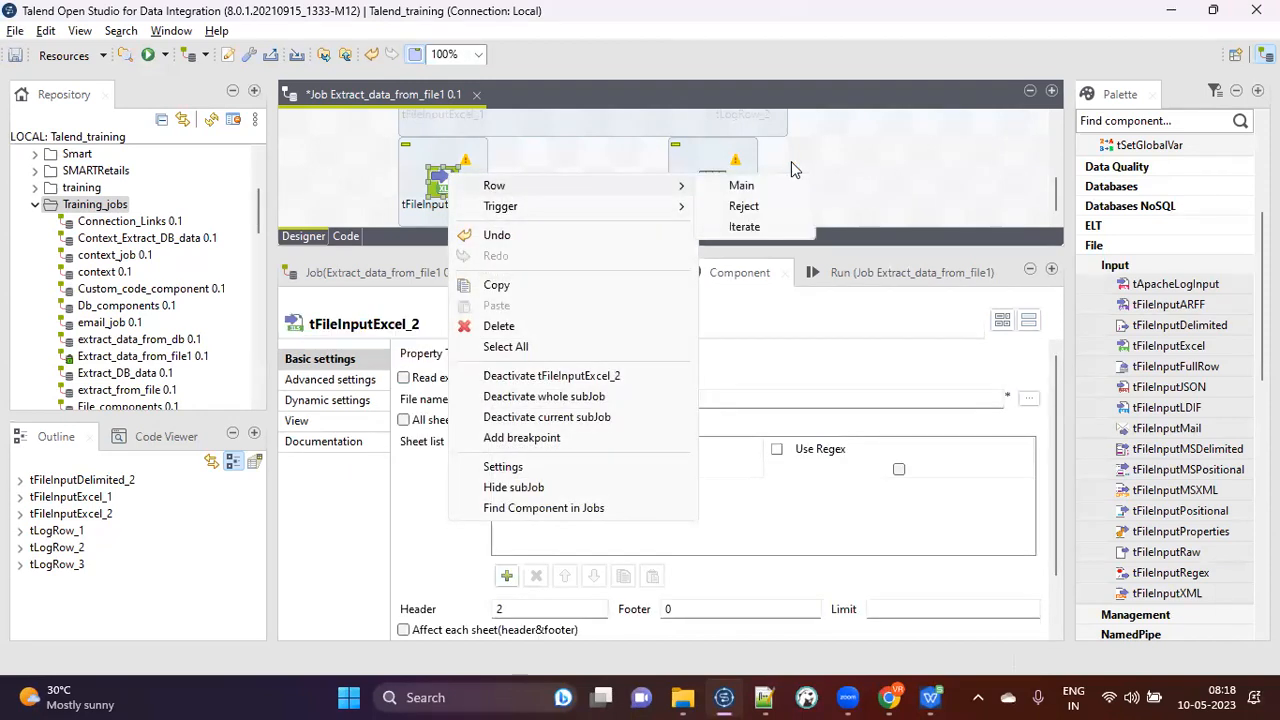
left_click(788, 185)
left_click(713, 182)
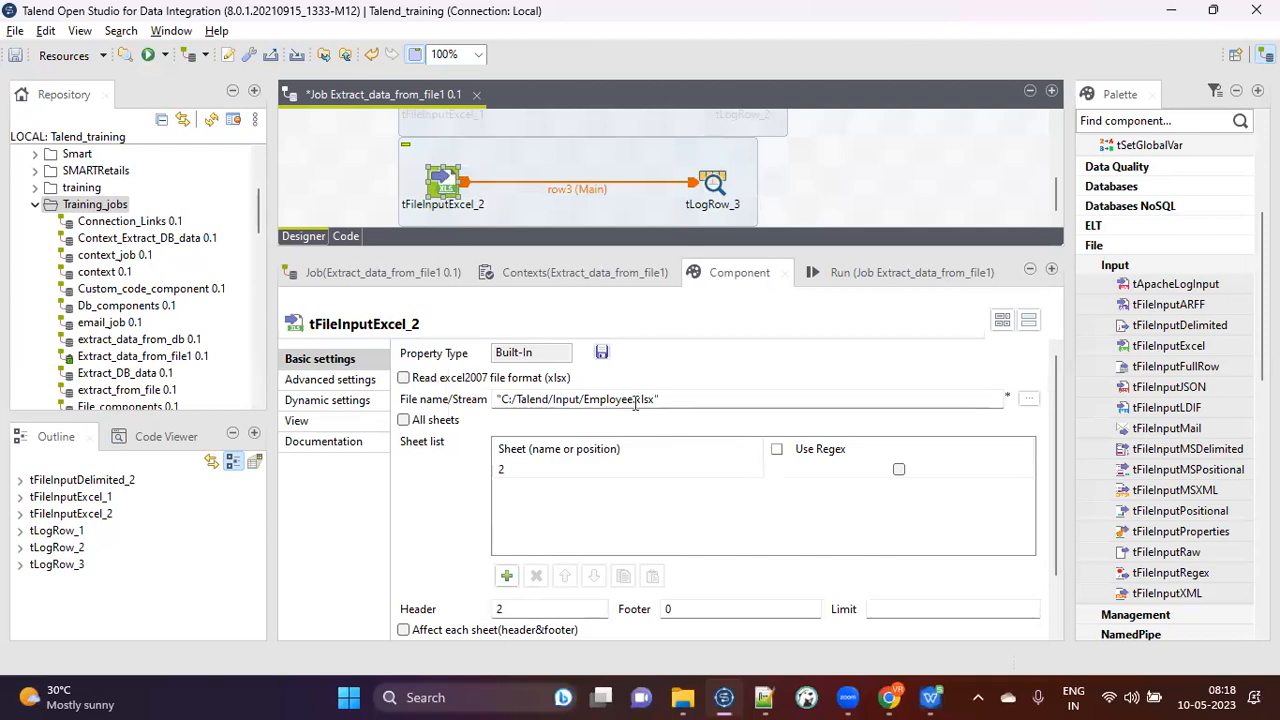
Check the file extension in the input path of tFileInputExcel_2, clear the console, and run the job.
left_click_drag(635, 403, 656, 399)
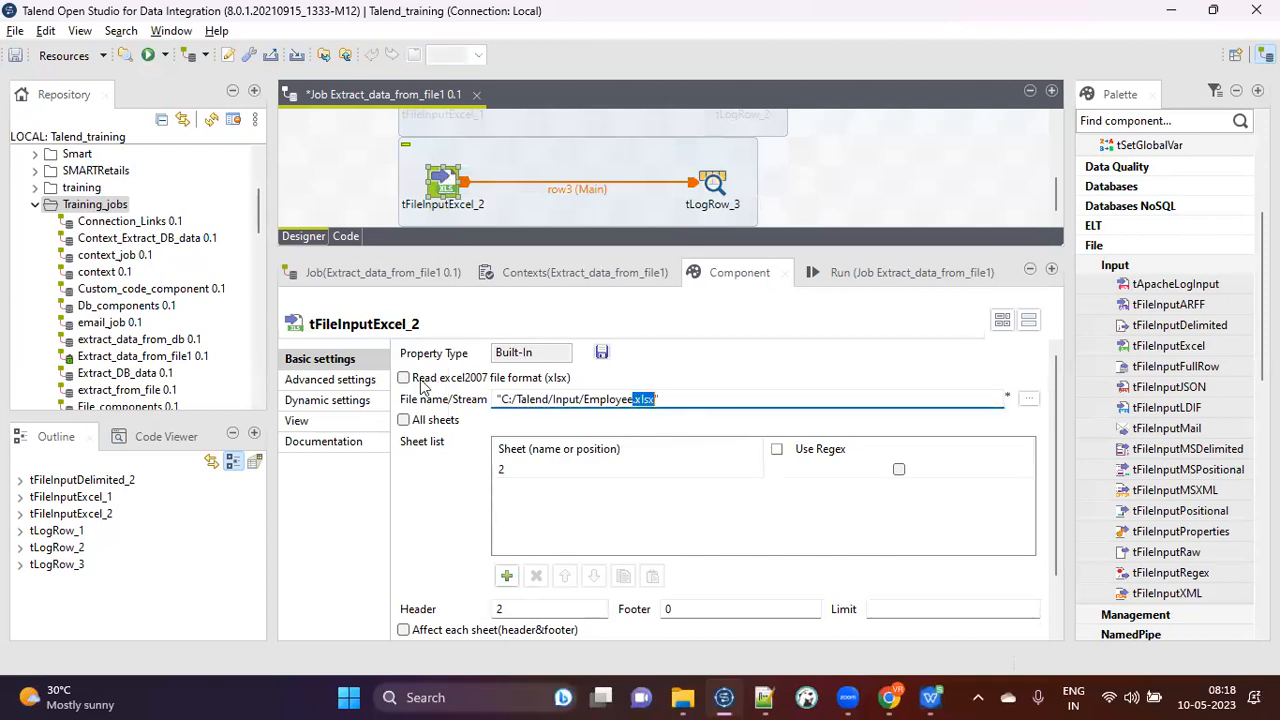
left_click(830, 272)
left_click(649, 373)
left_click(455, 371)
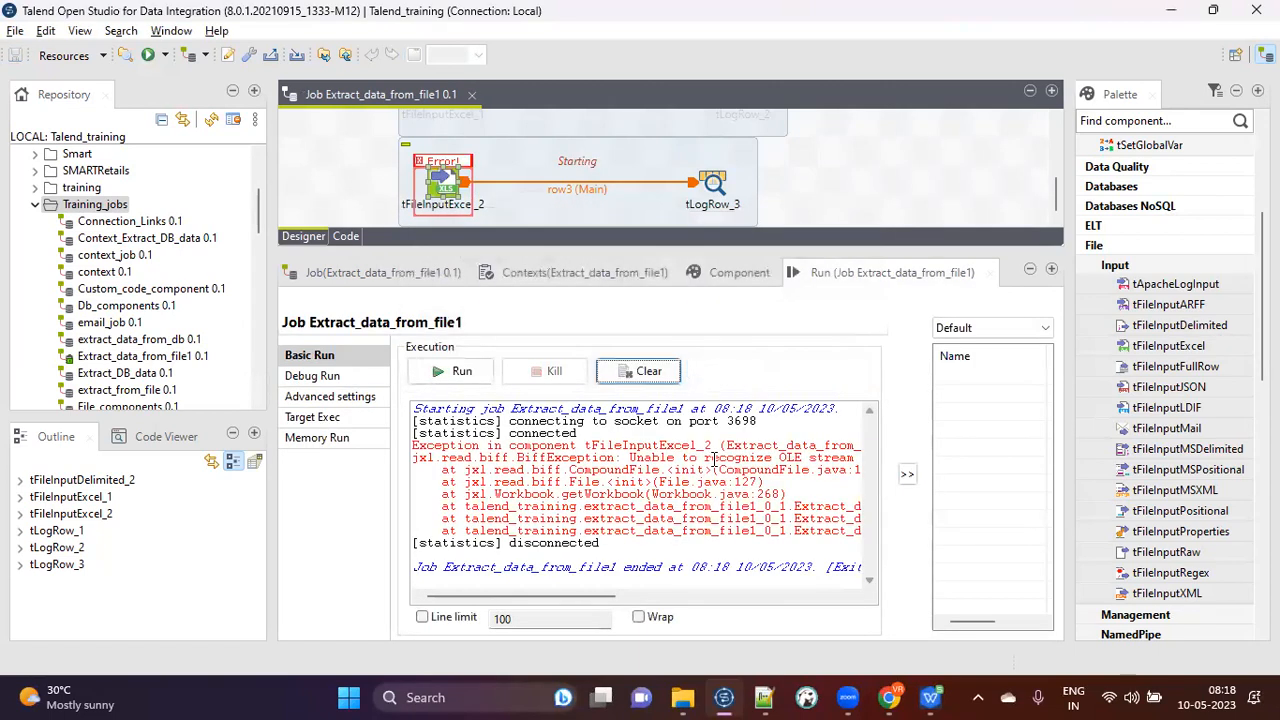
Examine the exception text for tFileInputExcel_2 in the run console.
left_click(556, 482)
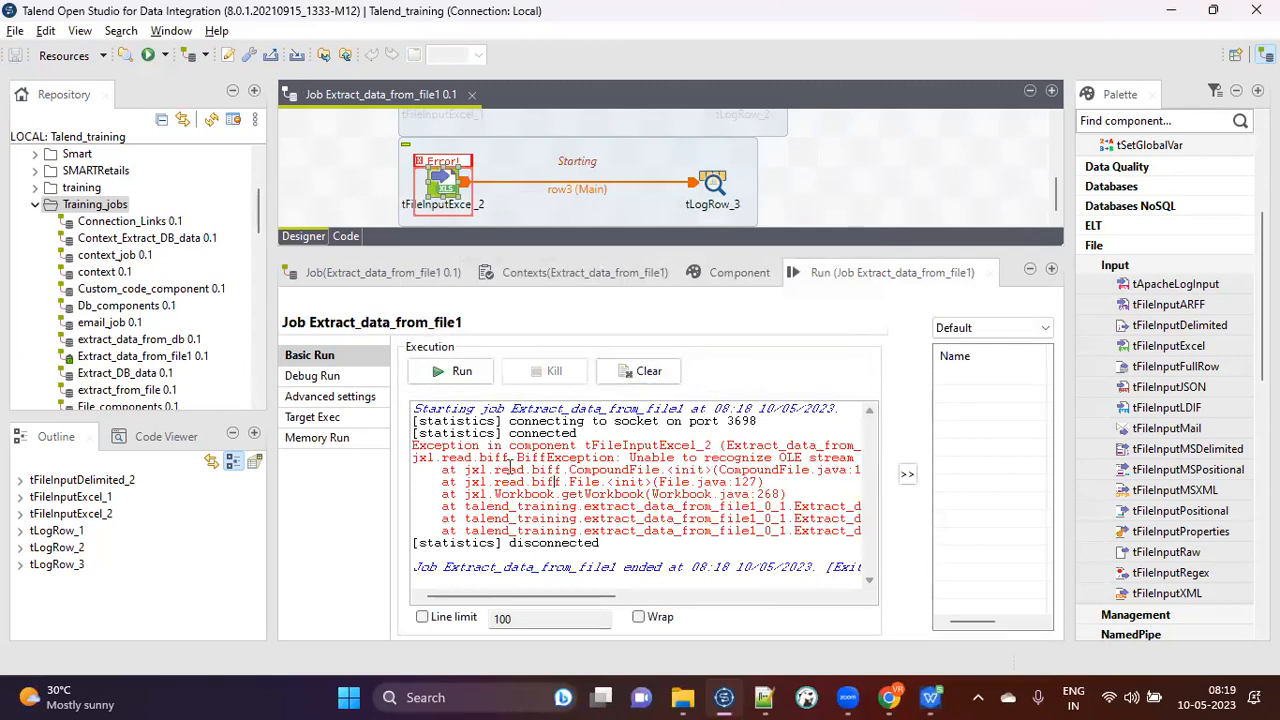
left_click_drag(411, 446, 620, 485)
left_click(697, 488)
left_click_drag(508, 464, 736, 482)
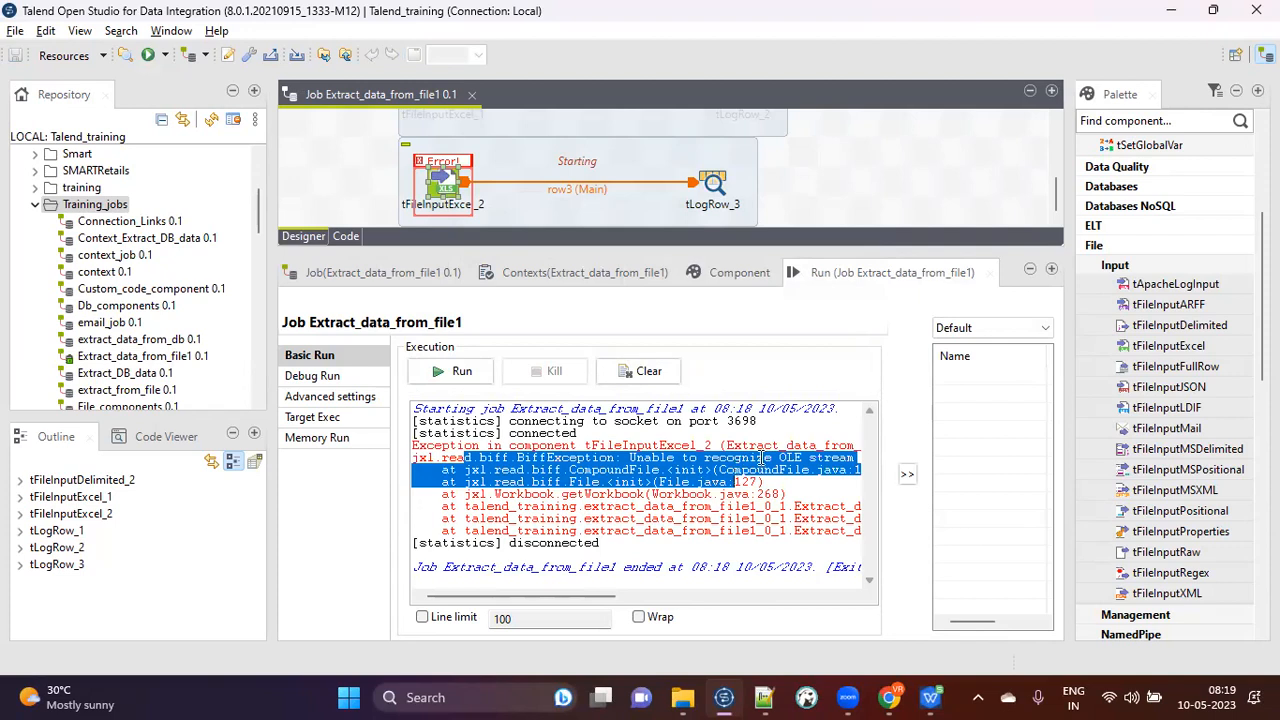
left_click(762, 458)
left_click_drag(627, 458, 795, 456)
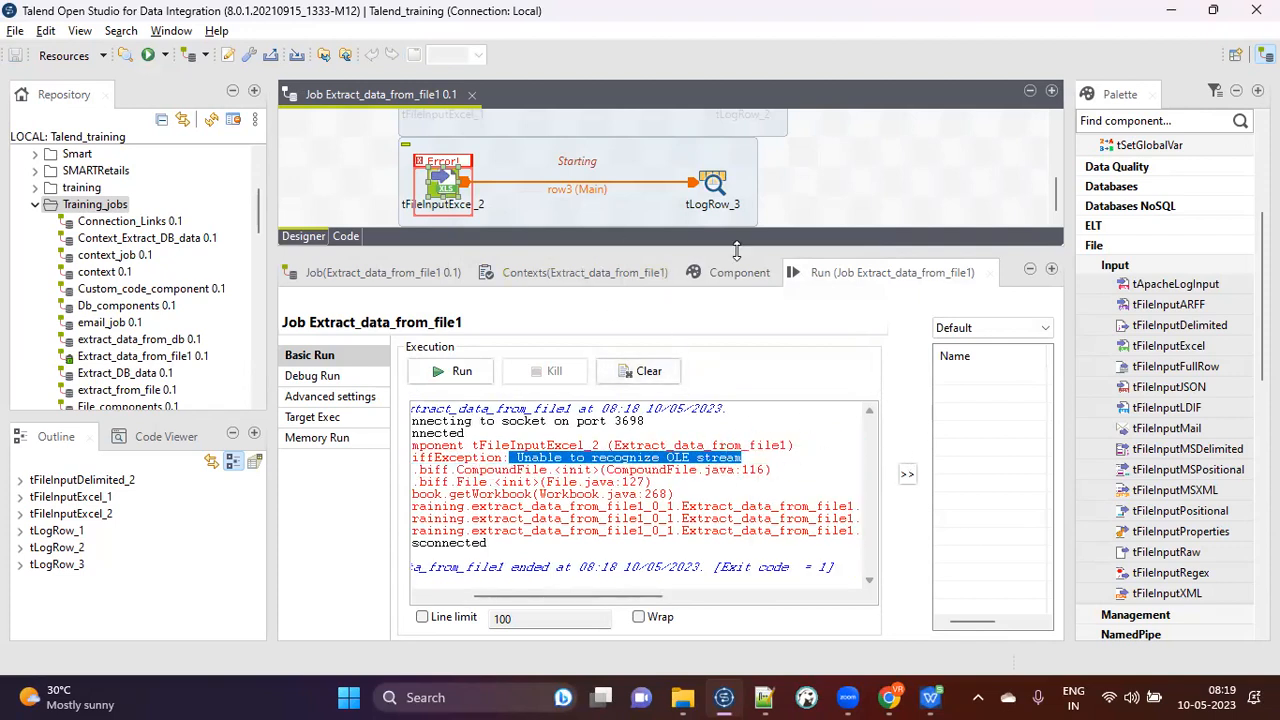
left_click(577, 493)
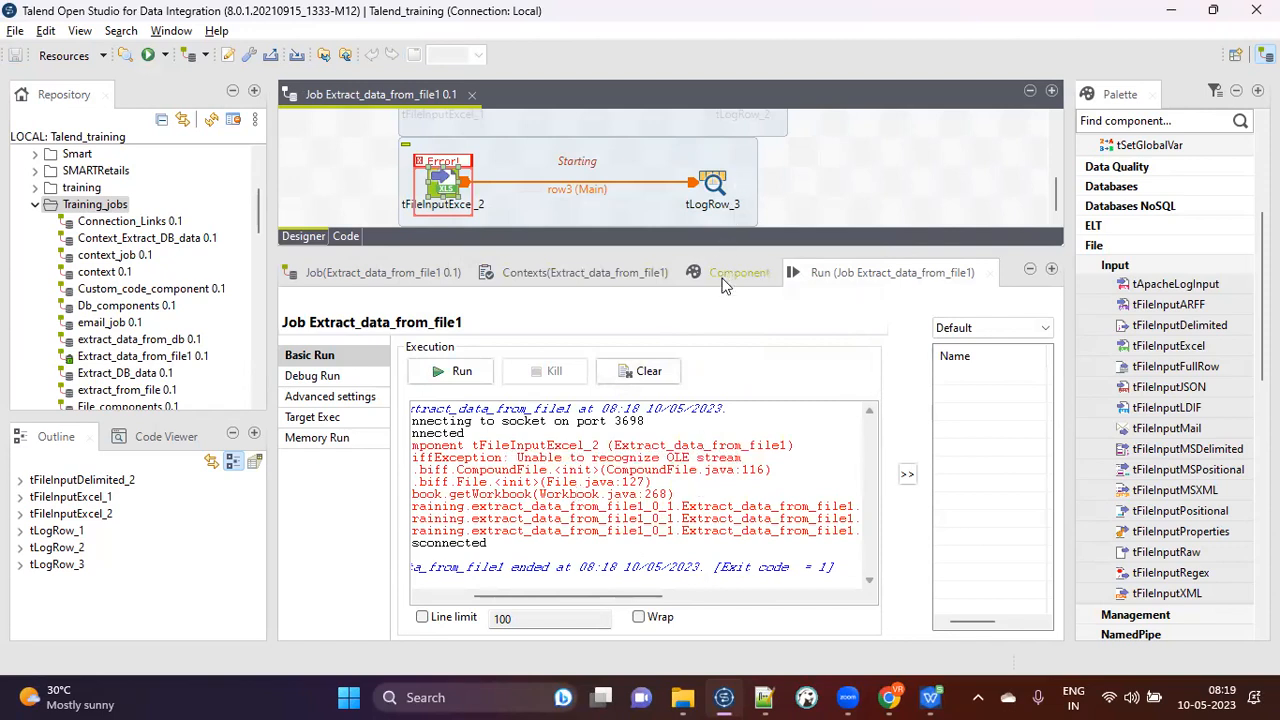
Enable reading of the excel2007 file format (xlsx) in the basic settings of tFileInputExcel_2.
left_click(730, 273)
left_click(447, 185)
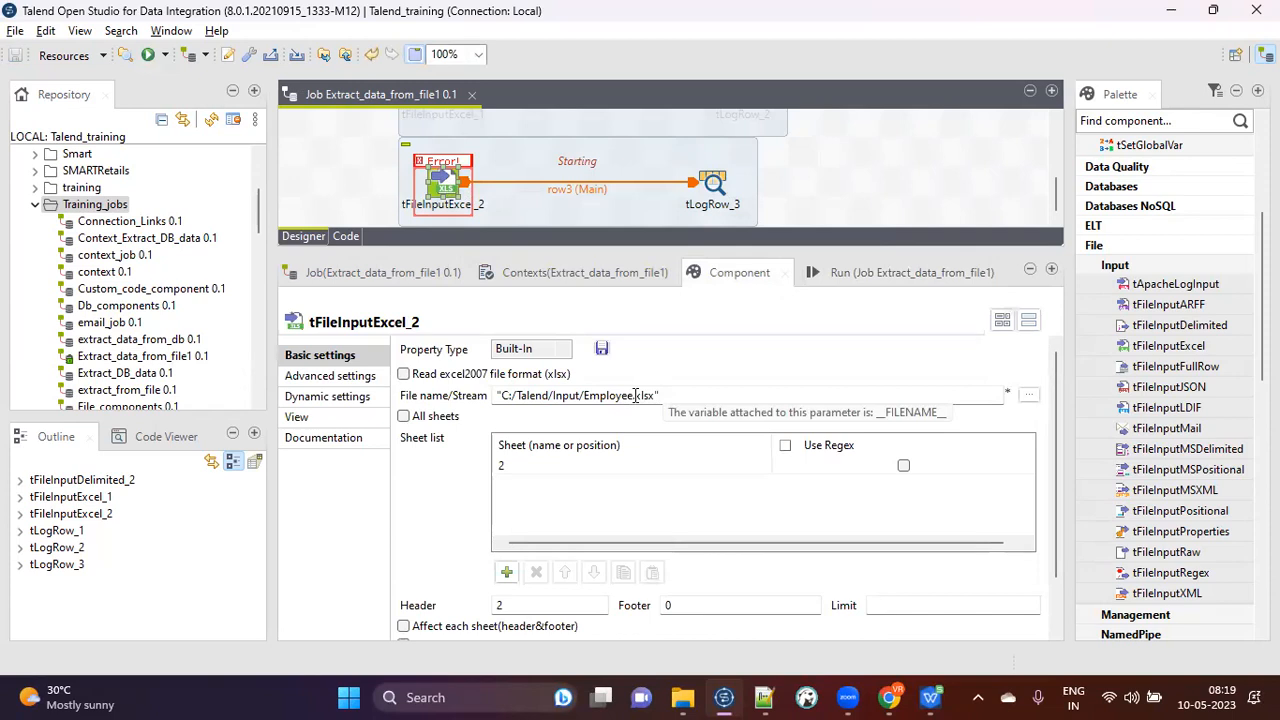
double_click(654, 396)
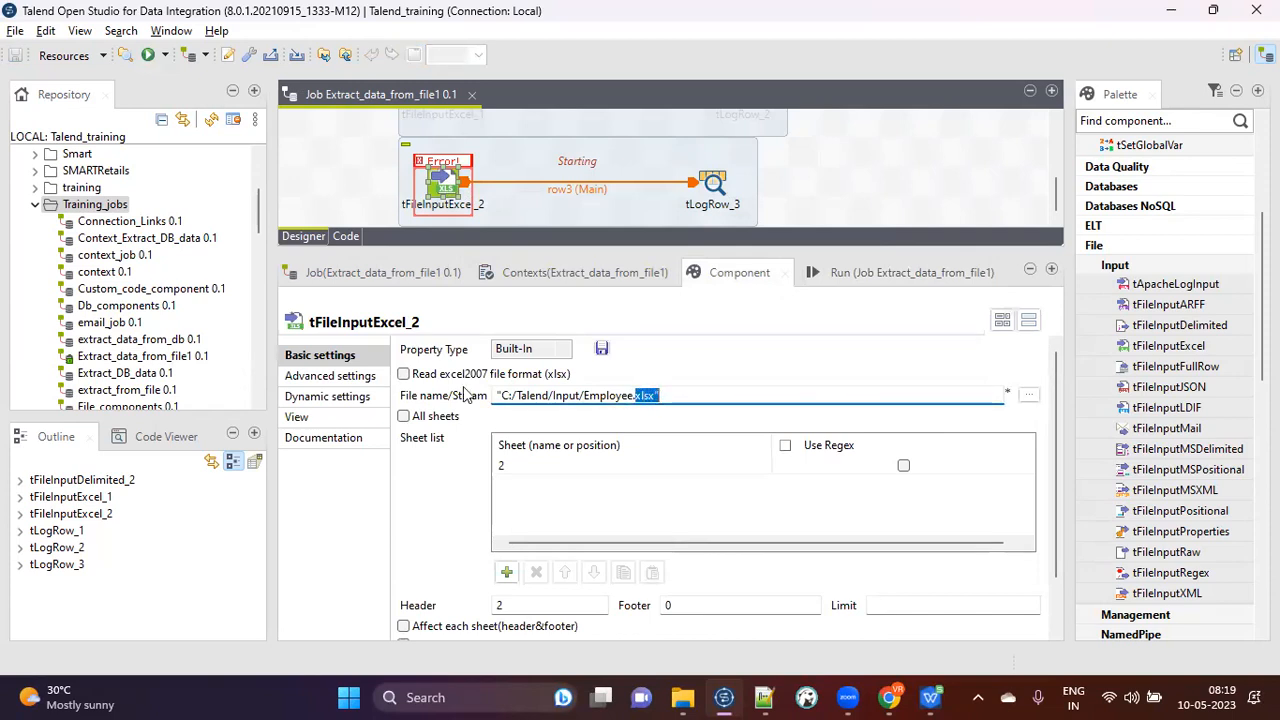
left_click(403, 374)
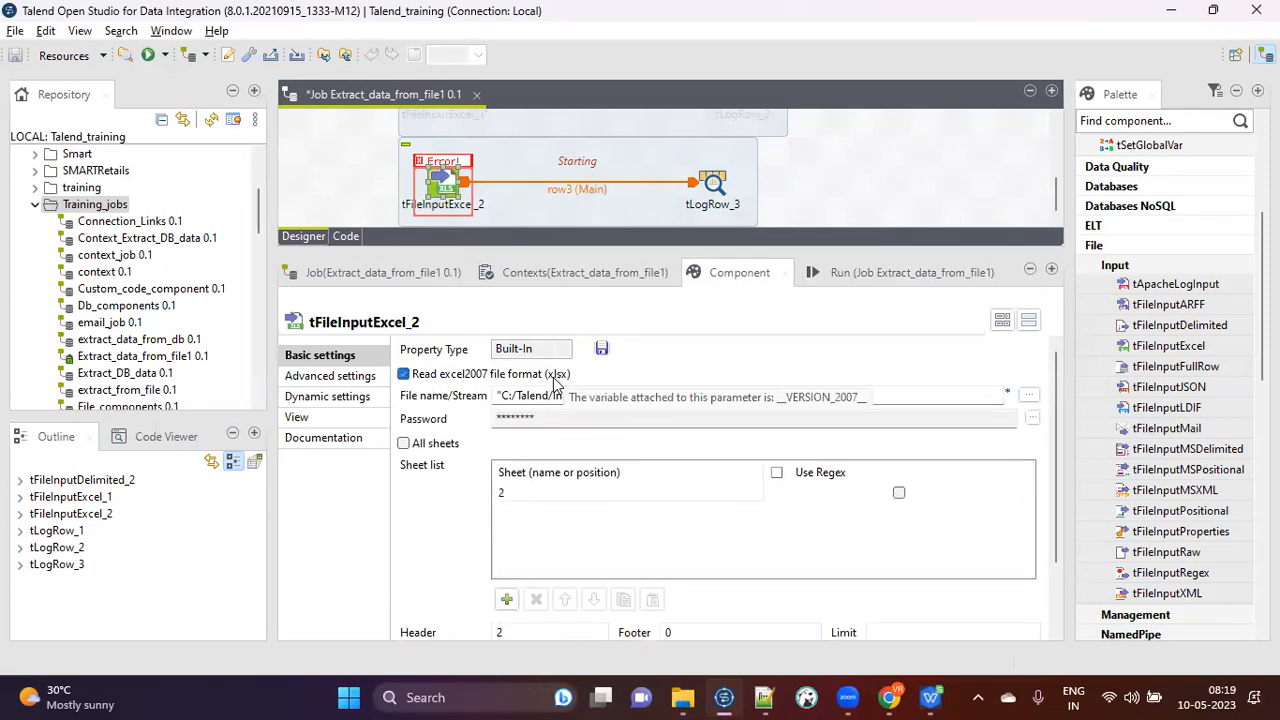
Clear the console, run the job again, and review the printed output from its beginning.
left_click(864, 270)
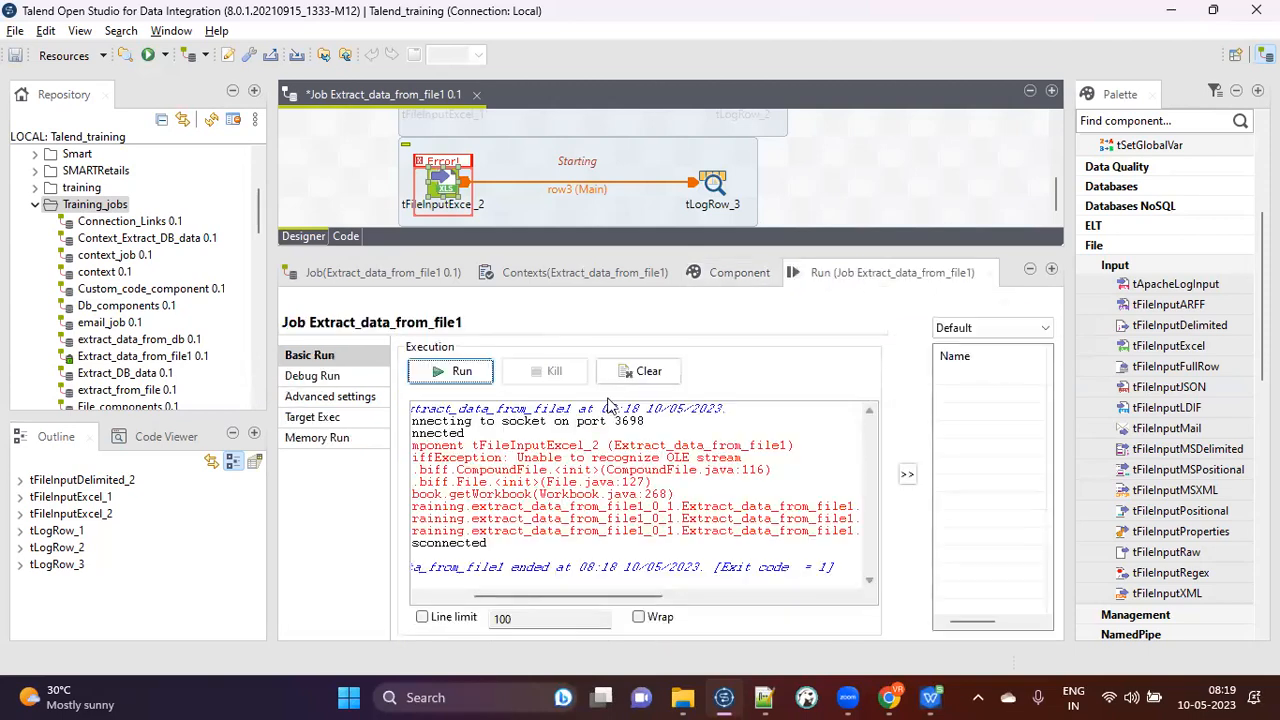
left_click(625, 374)
left_click(450, 373)
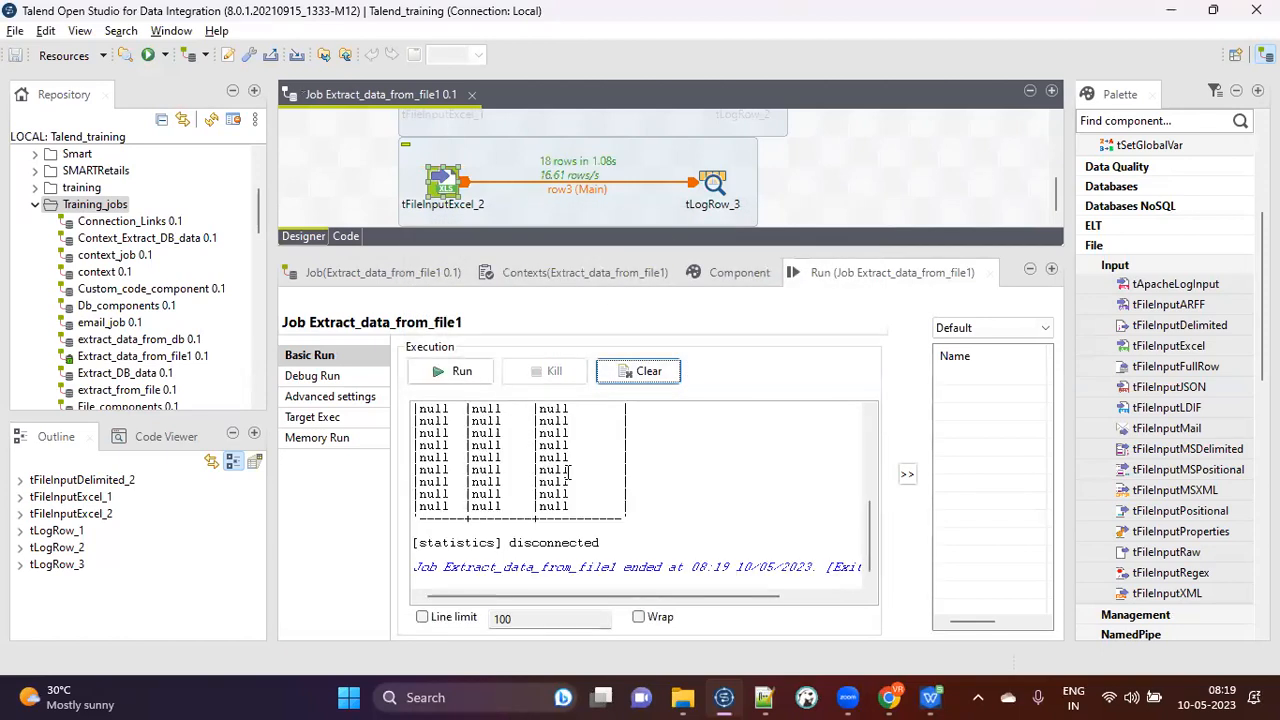
scroll(676, 489, "up", 5)
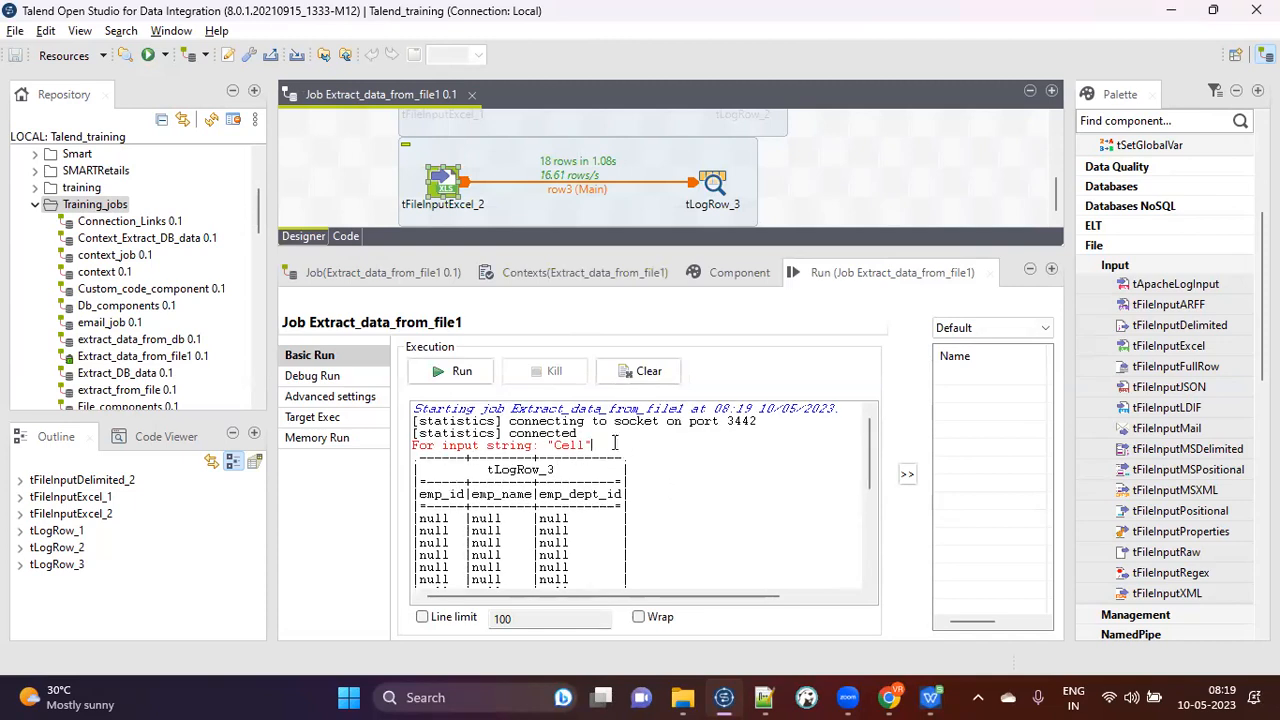
Check the basic settings and schema of tFileInputExcel_2, and compare them with the input string message in the run console.
left_click(717, 274)
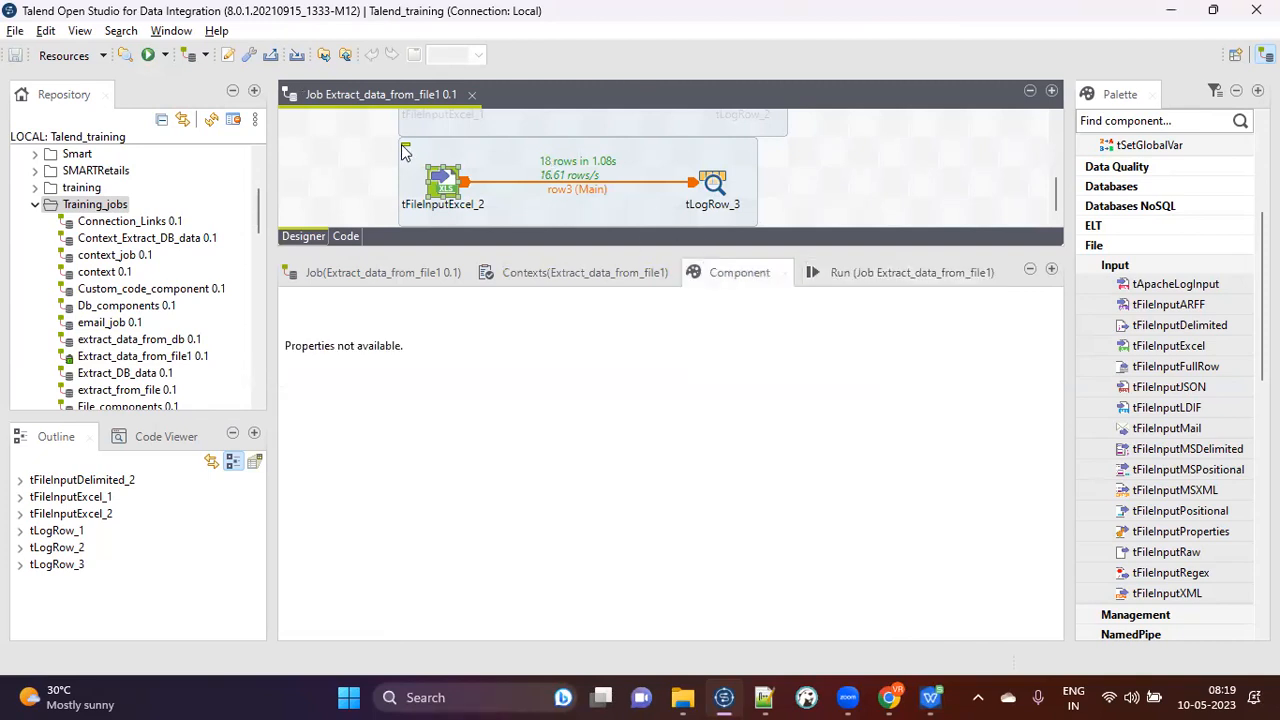
left_click(452, 190)
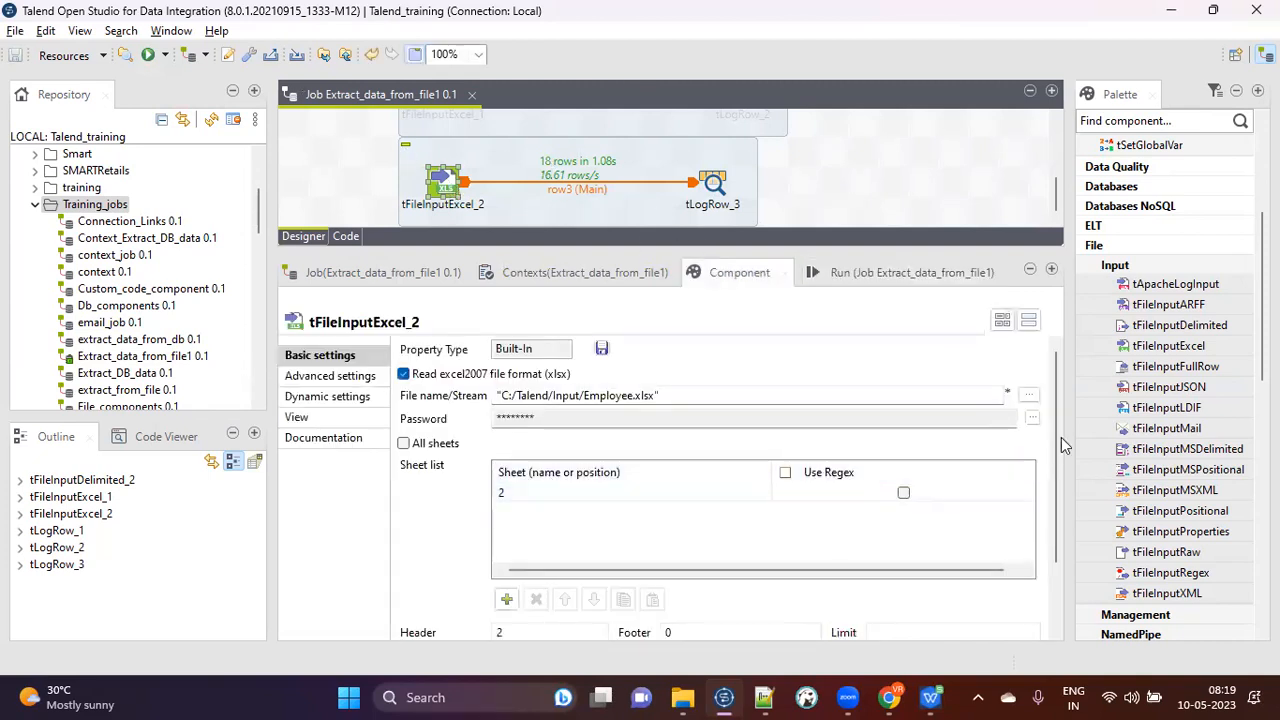
left_click_drag(1057, 414, 1055, 525)
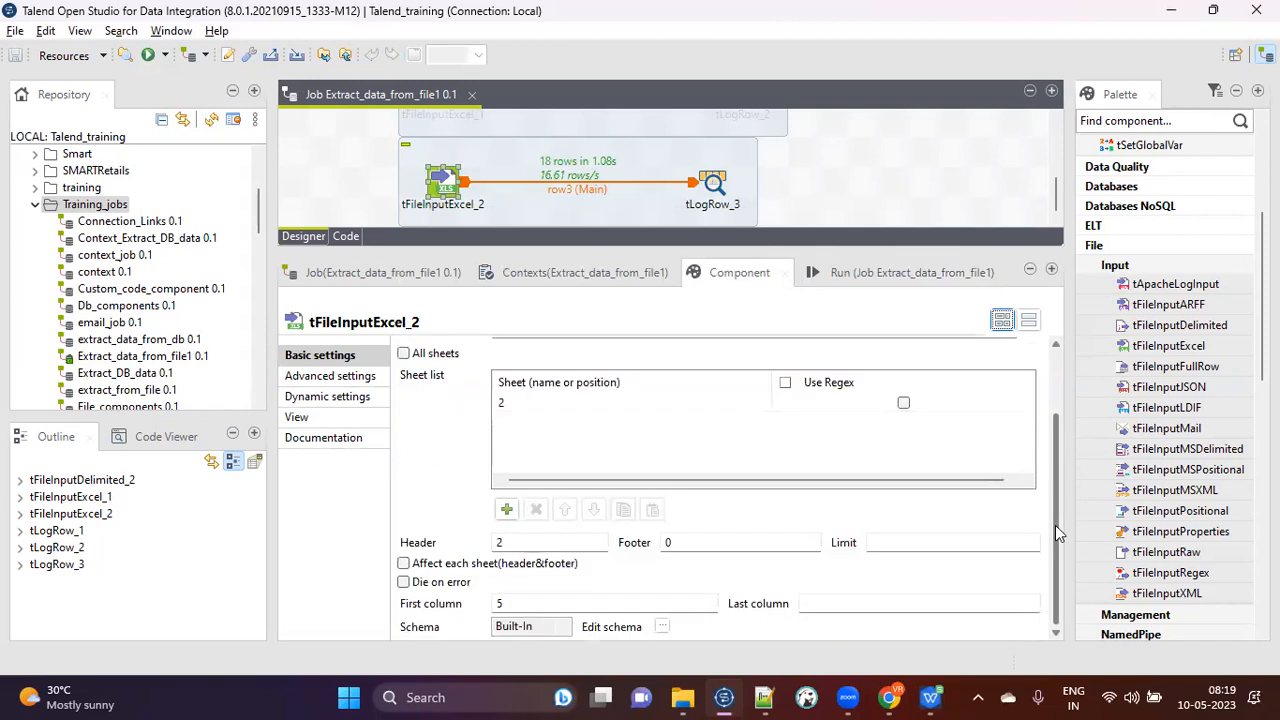
left_click(662, 627)
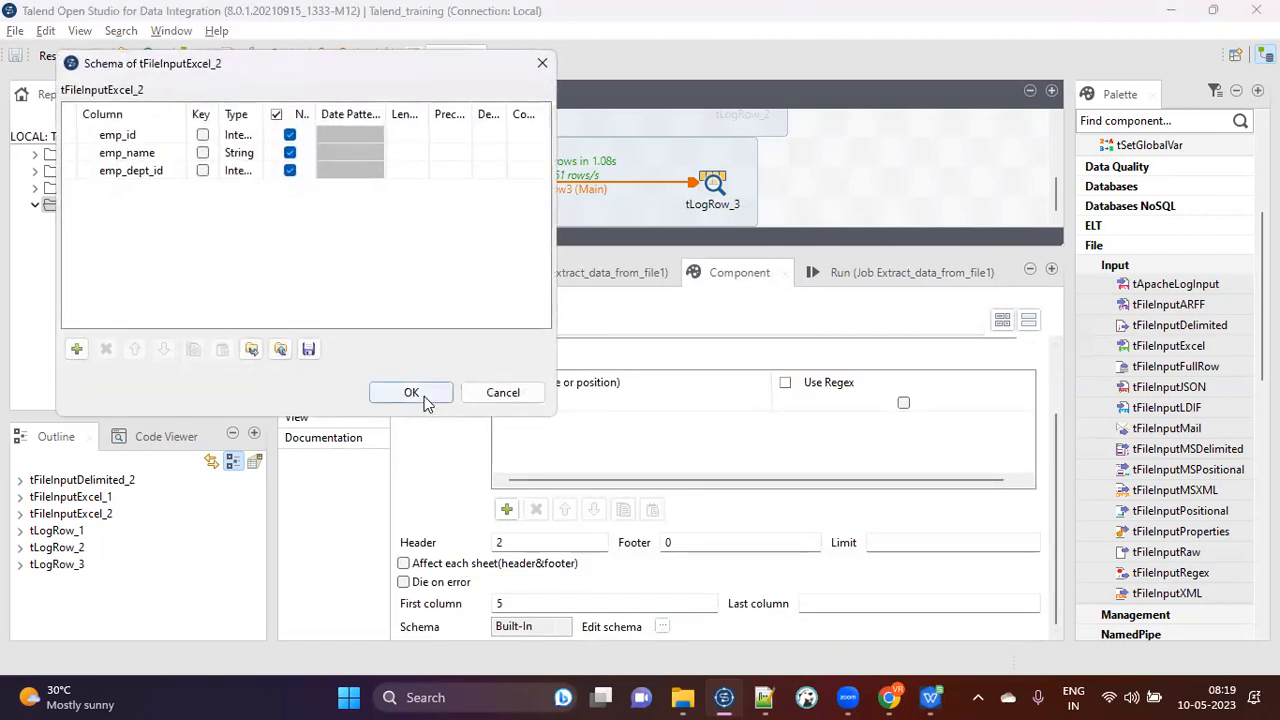
left_click(424, 396)
scroll(425, 473, "up", 2)
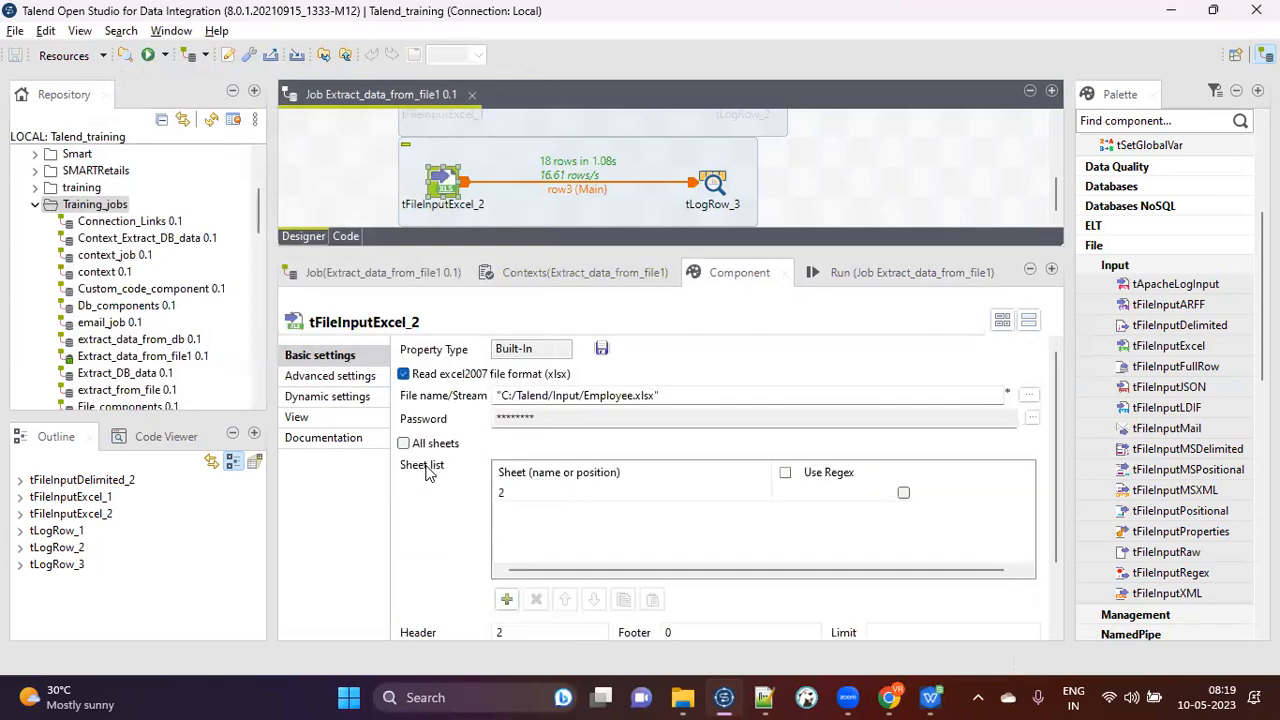
scroll(425, 473, "down", 1)
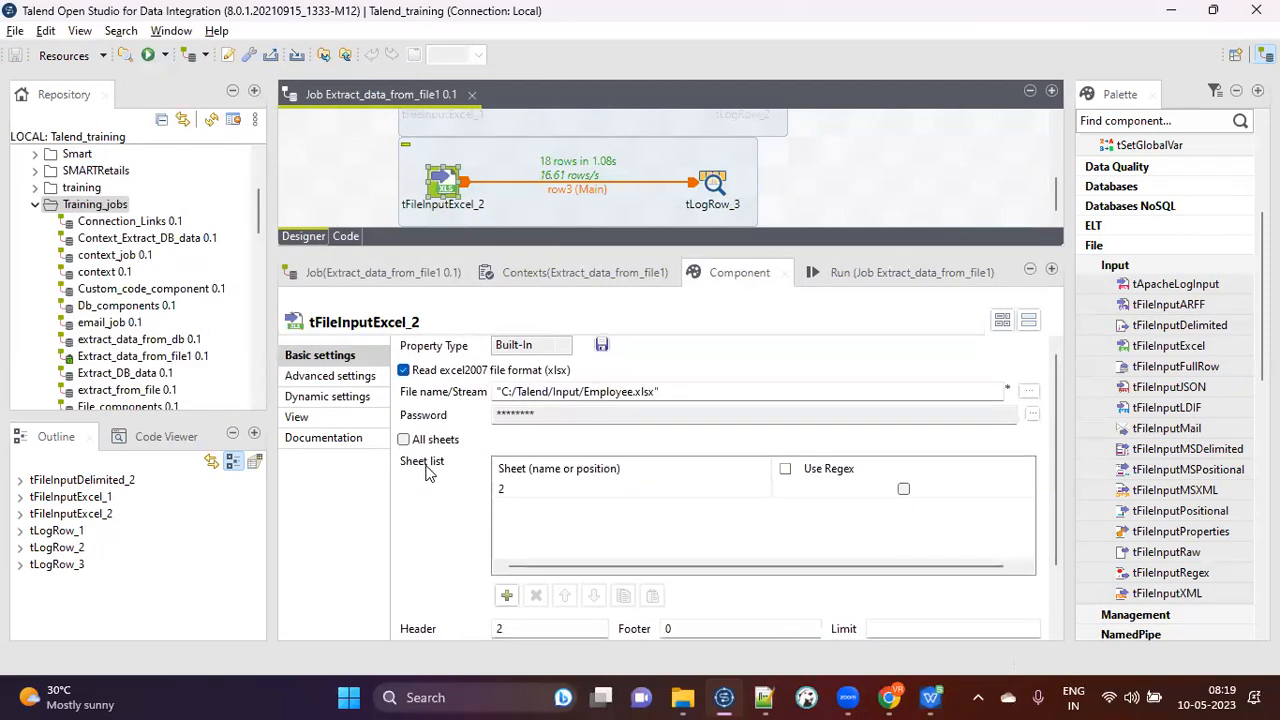
scroll(425, 473, "down", 2)
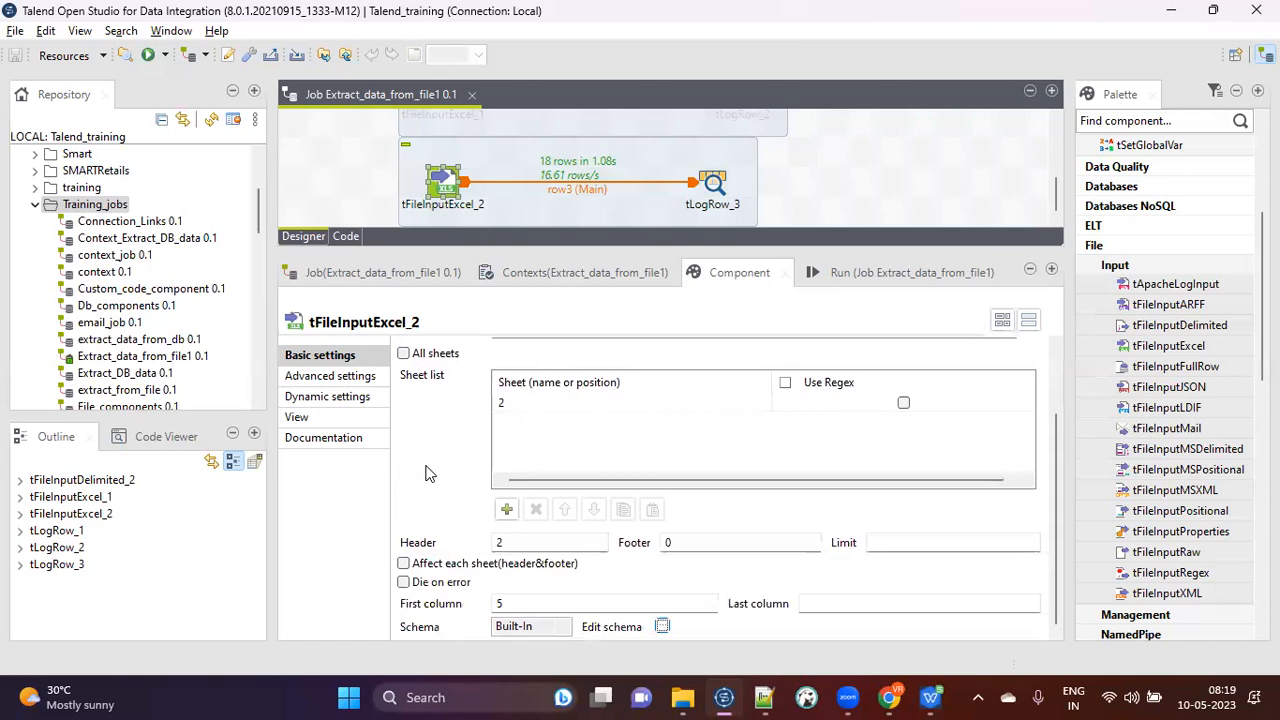
left_click(864, 271)
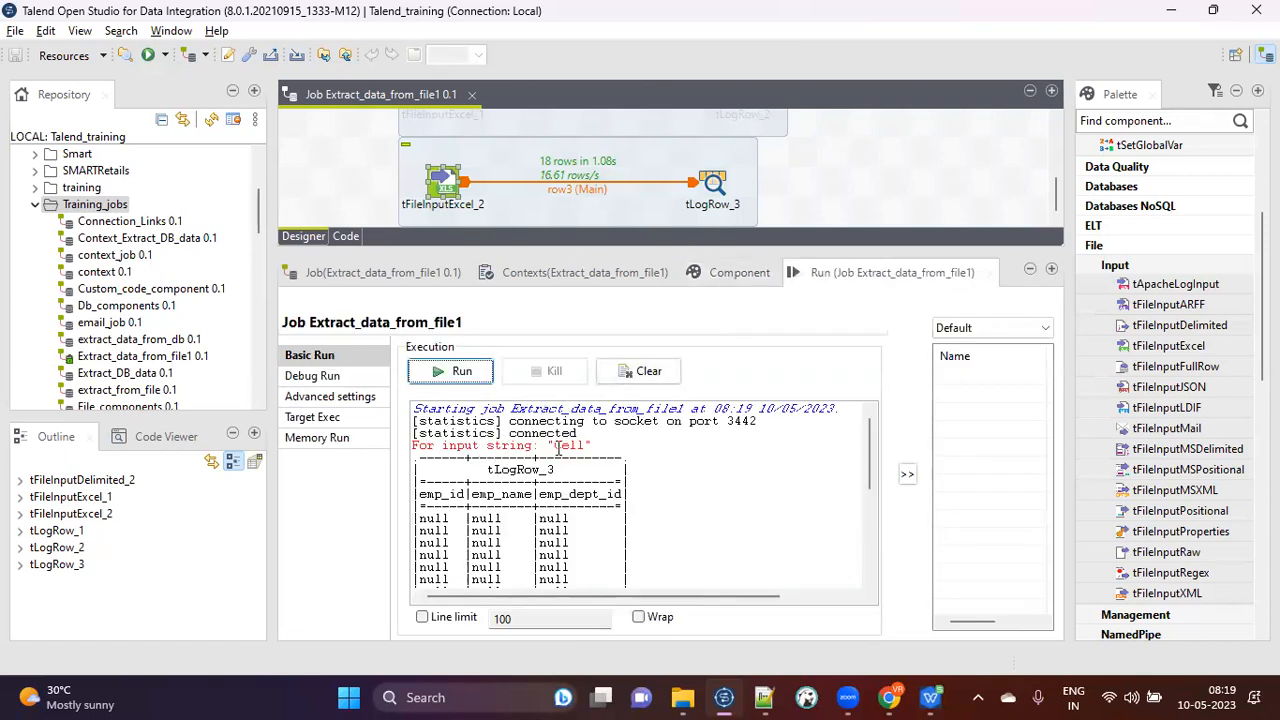
Switch to Employee.xlsx in WPS Office, check Sheet4 for content outside the employee table, and return to Talend.
left_click(936, 697)
left_click(463, 366)
left_click(360, 320)
scroll(443, 464, "down", 3)
scroll(443, 464, "down", 3)
scroll(443, 464, "up", 5)
scroll(443, 464, "right", 5)
scroll(443, 464, "left", 5)
left_click(249, 262)
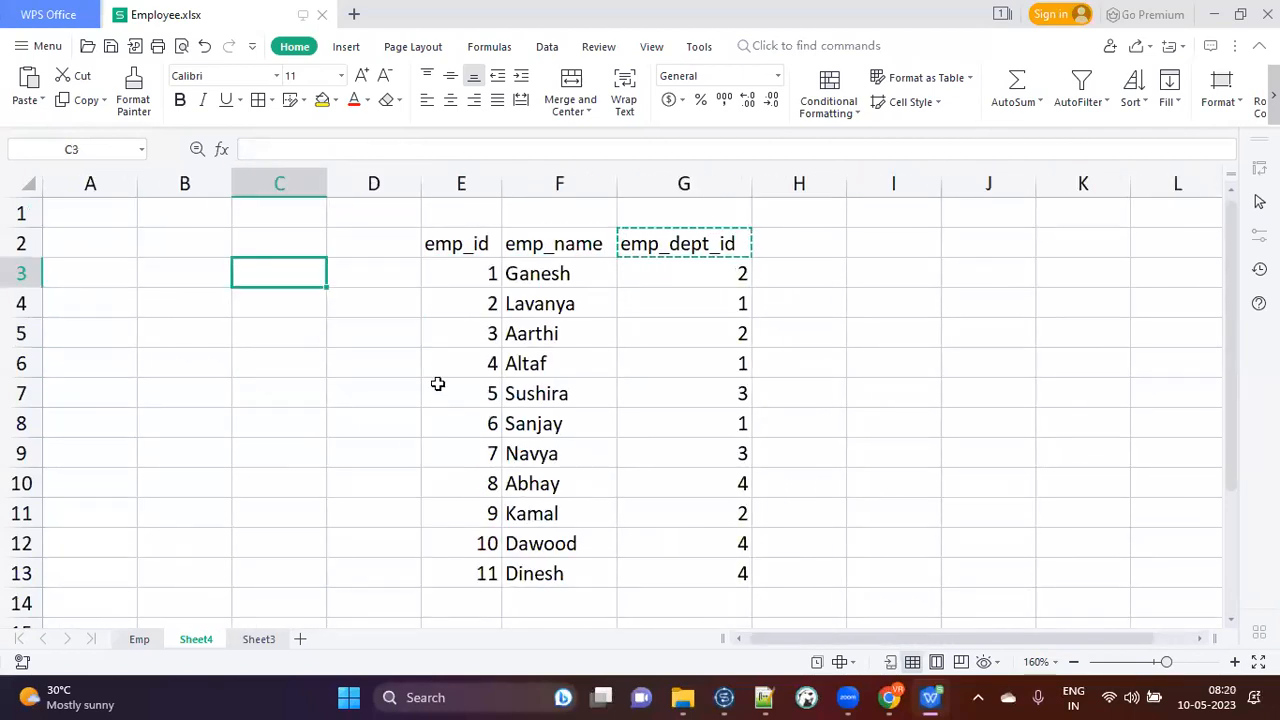
key("Escape")
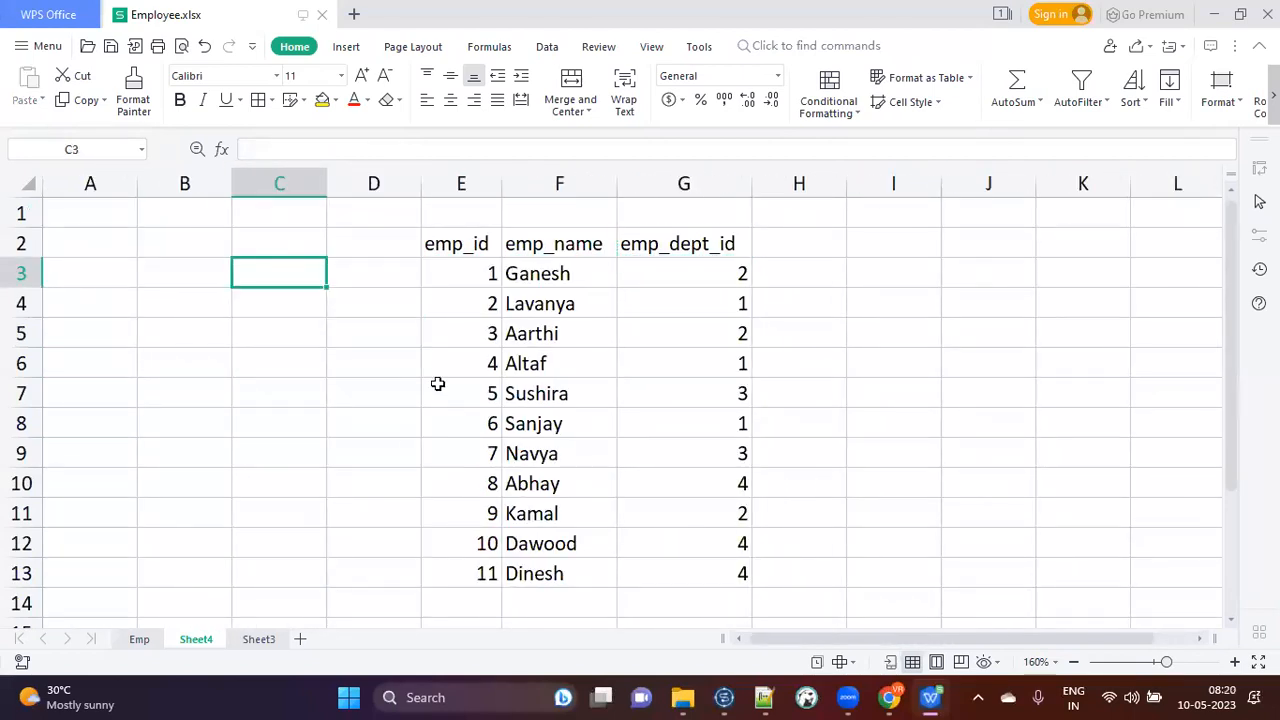
left_click(628, 381)
key("alt+Tab")
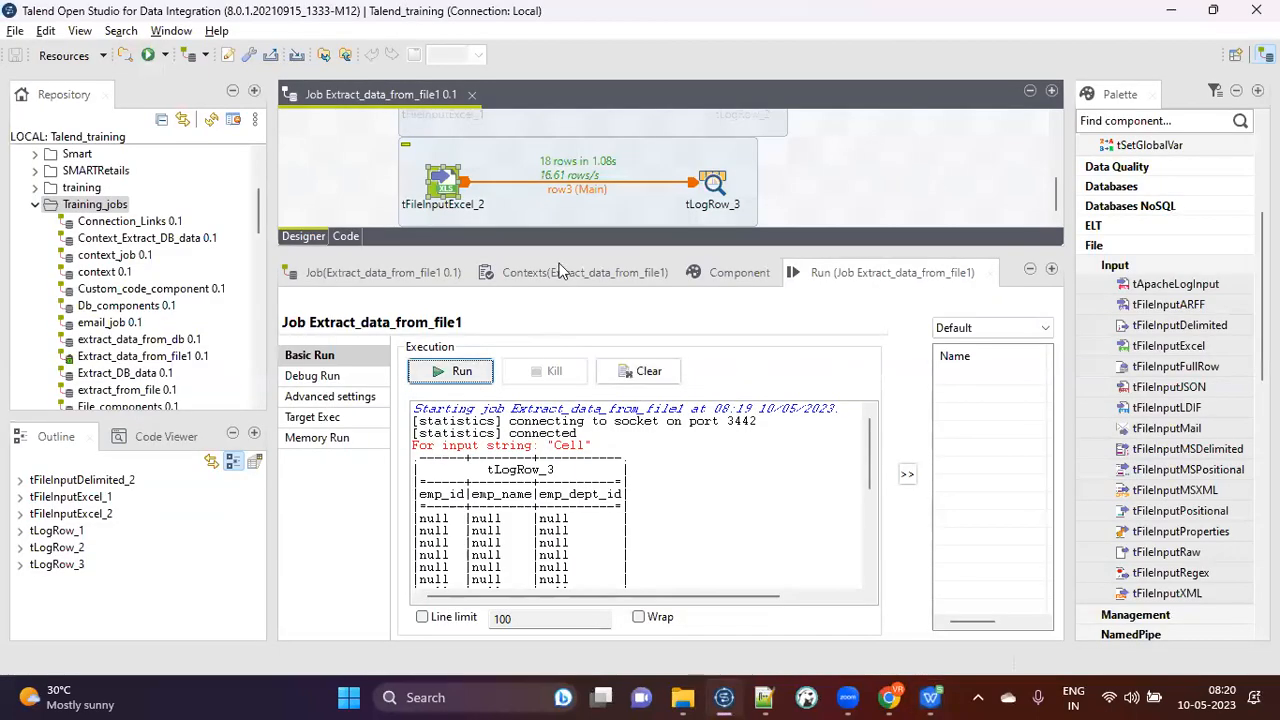
Replace the position in the sheet list of tFileInputExcel_2 with the name "Sheet4", copied from the Employee.xlsx workbook.
double_click(443, 183)
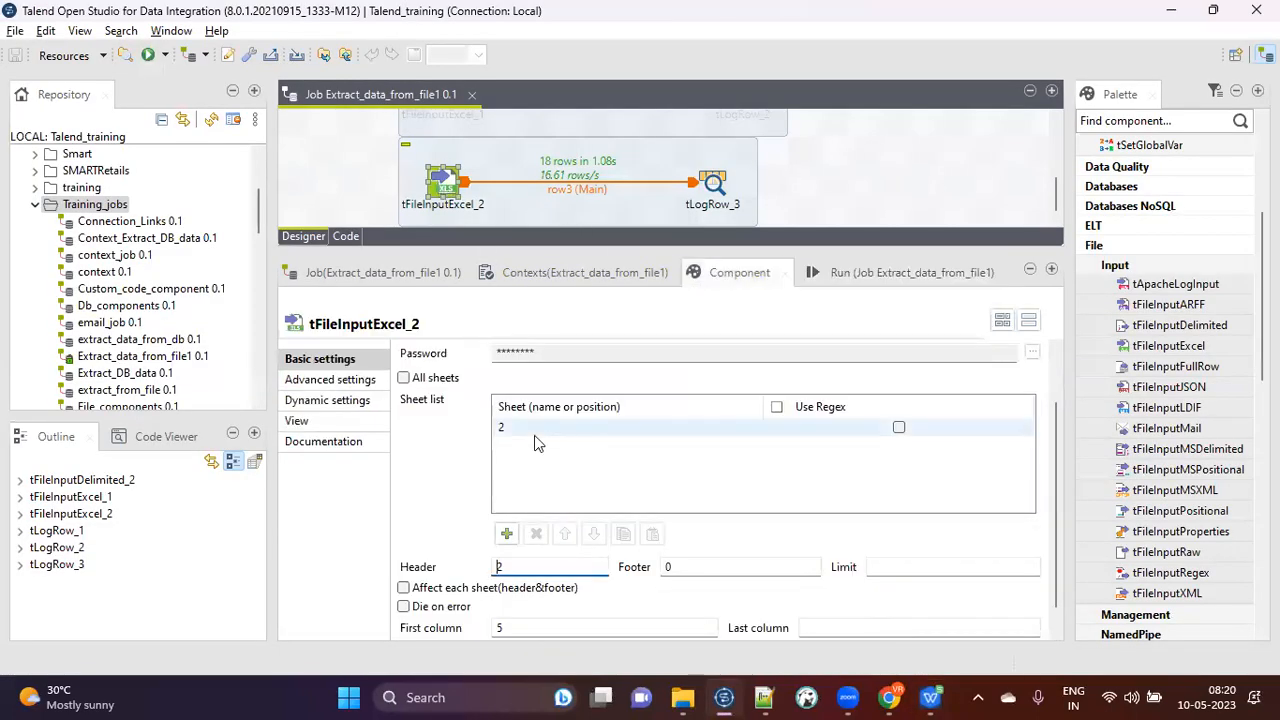
left_click(498, 567)
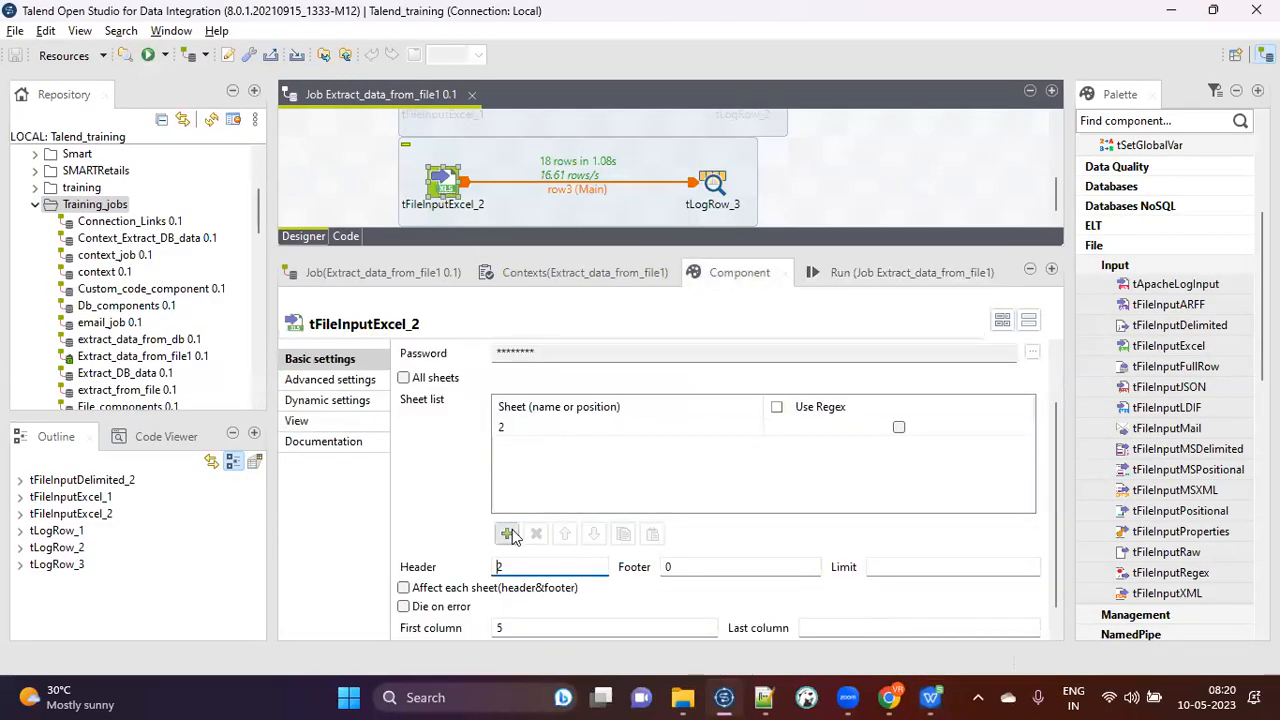
left_click(532, 426)
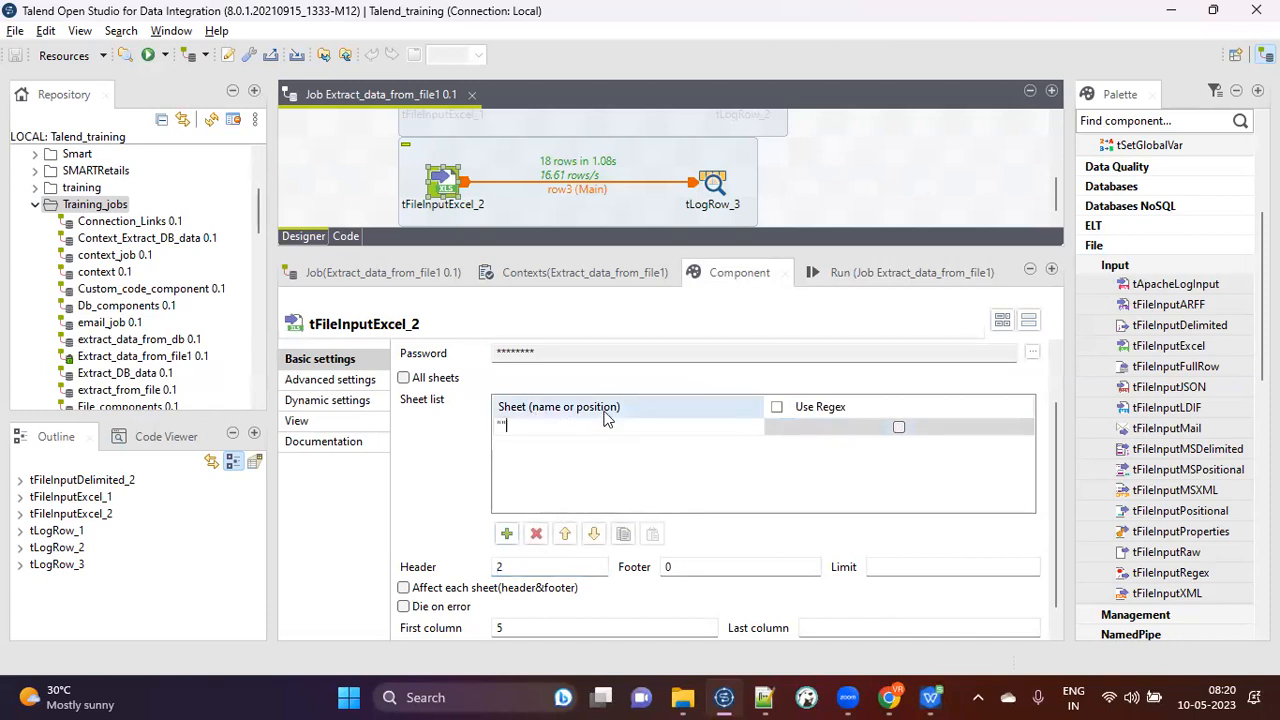
key("alt+Tab")
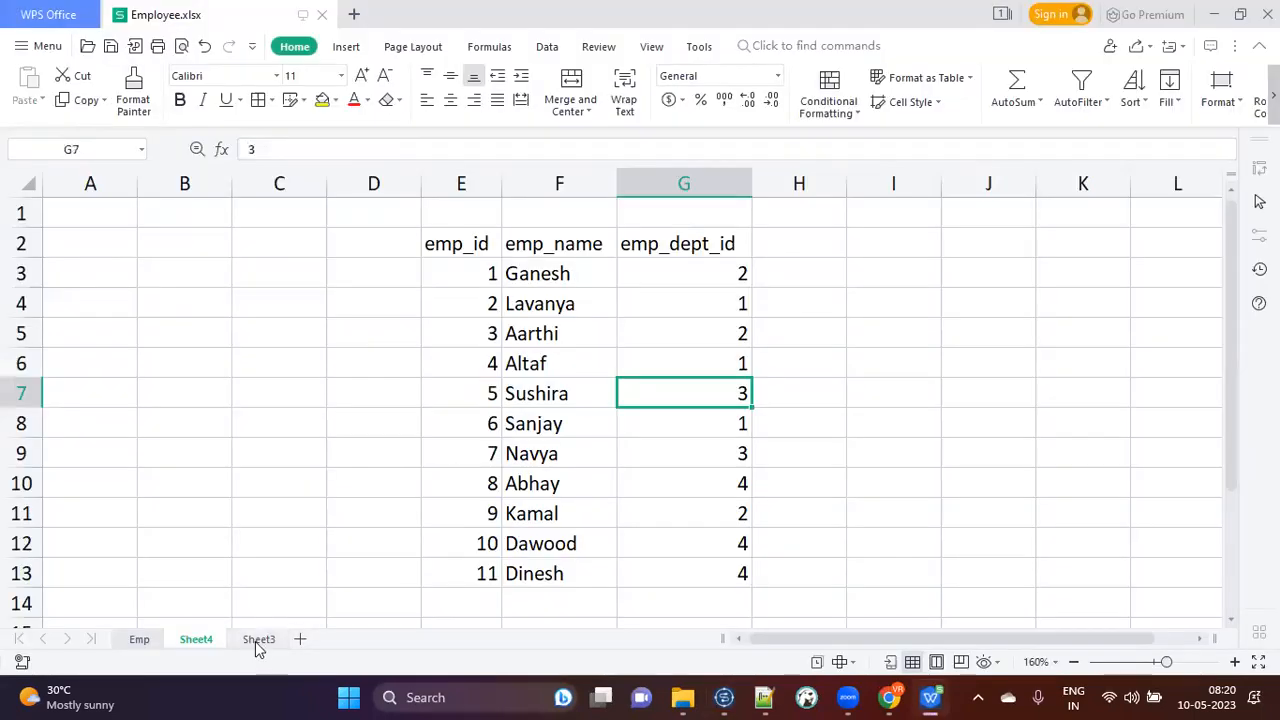
double_click(200, 639)
key("ctrl+c")
key("alt+Tab")
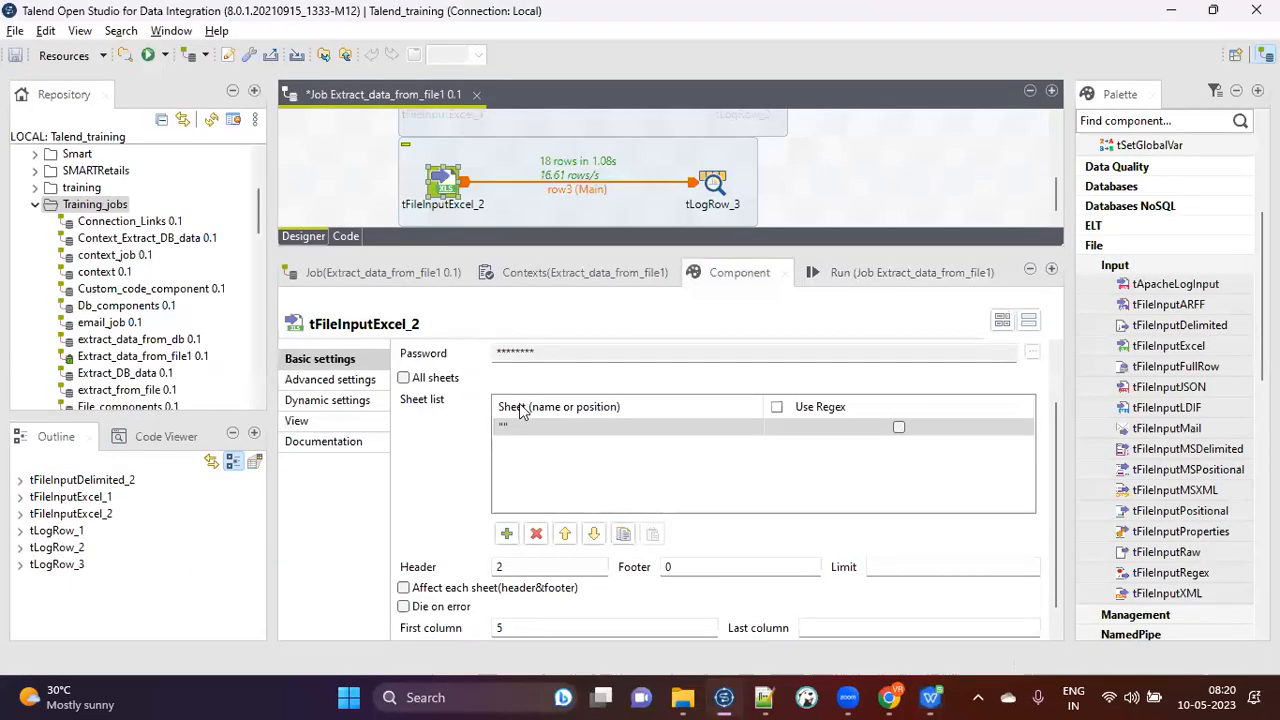
left_click(503, 428)
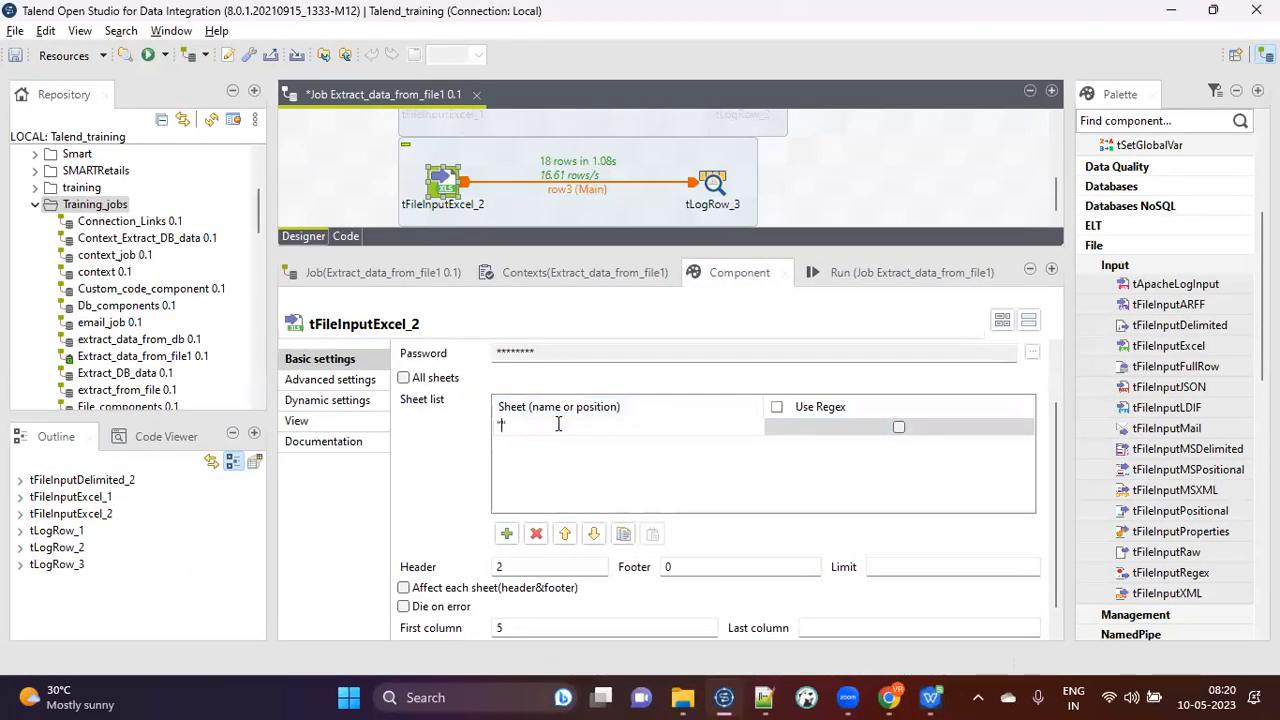
key("ctrl+v")
left_click(450, 467)
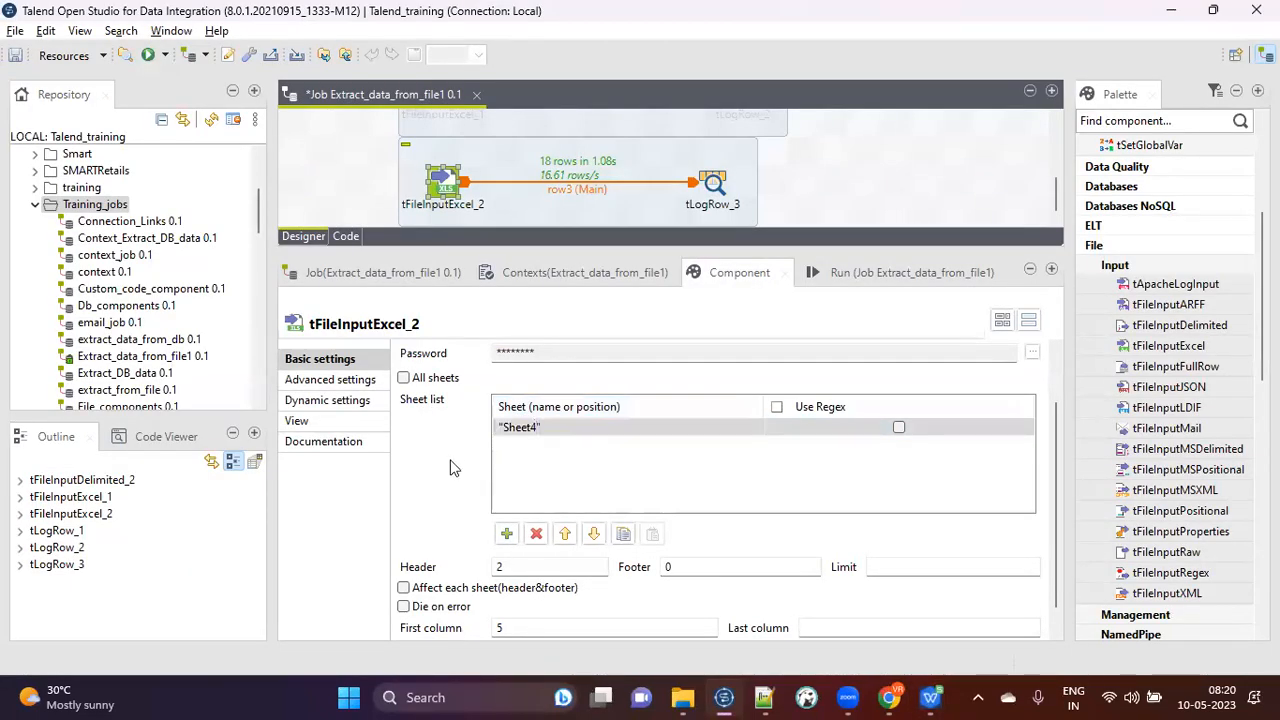
Check the Header and First column settings of tFileInputExcel_2 against where the table starts in Sheet4 of Employee.xlsx.
double_click(524, 567)
key("alt+Tab")
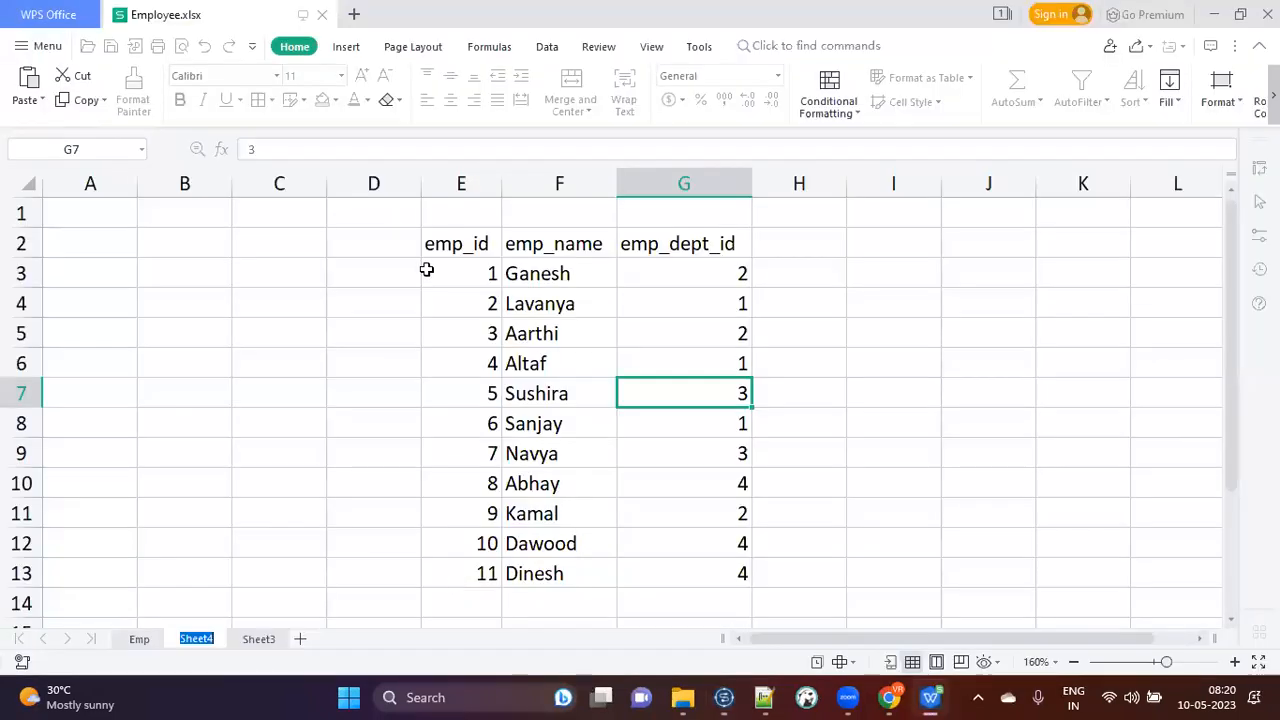
left_click(88, 182)
left_click(171, 181)
left_click(277, 183)
left_click(369, 183)
left_click(465, 181)
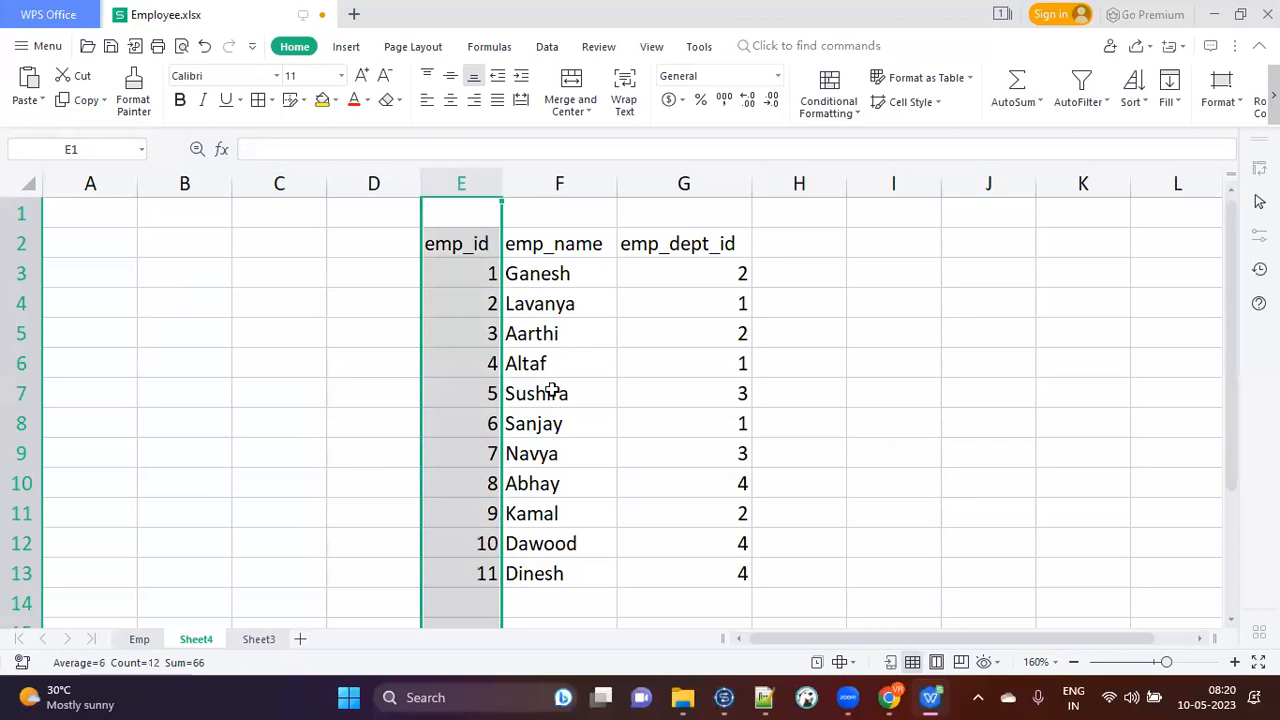
left_click(606, 375)
left_click(510, 324)
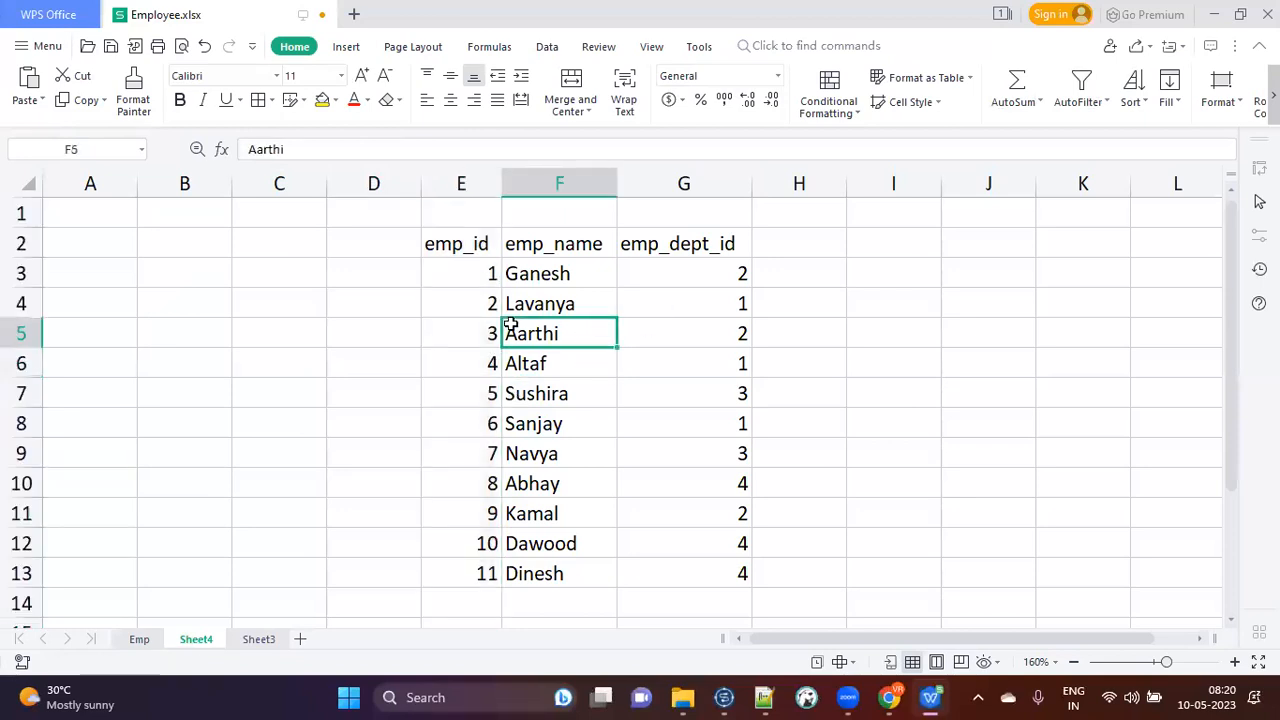
left_click(441, 239)
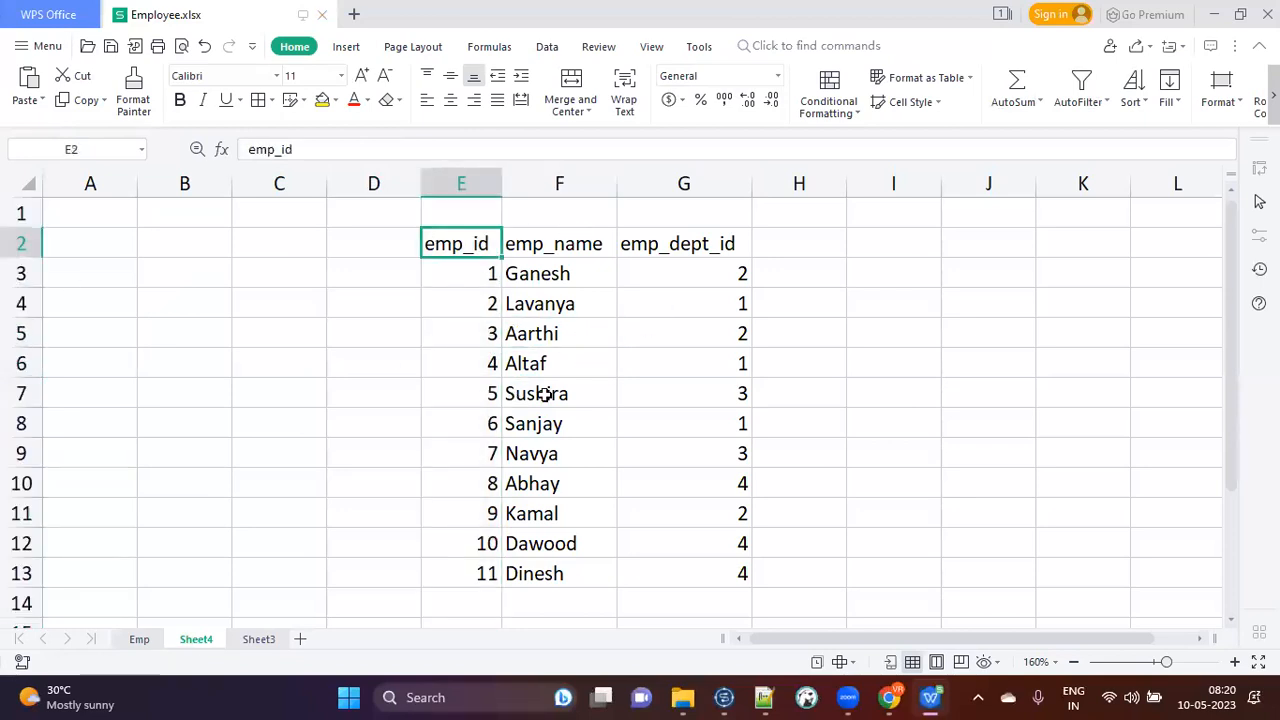
key("alt+Tab")
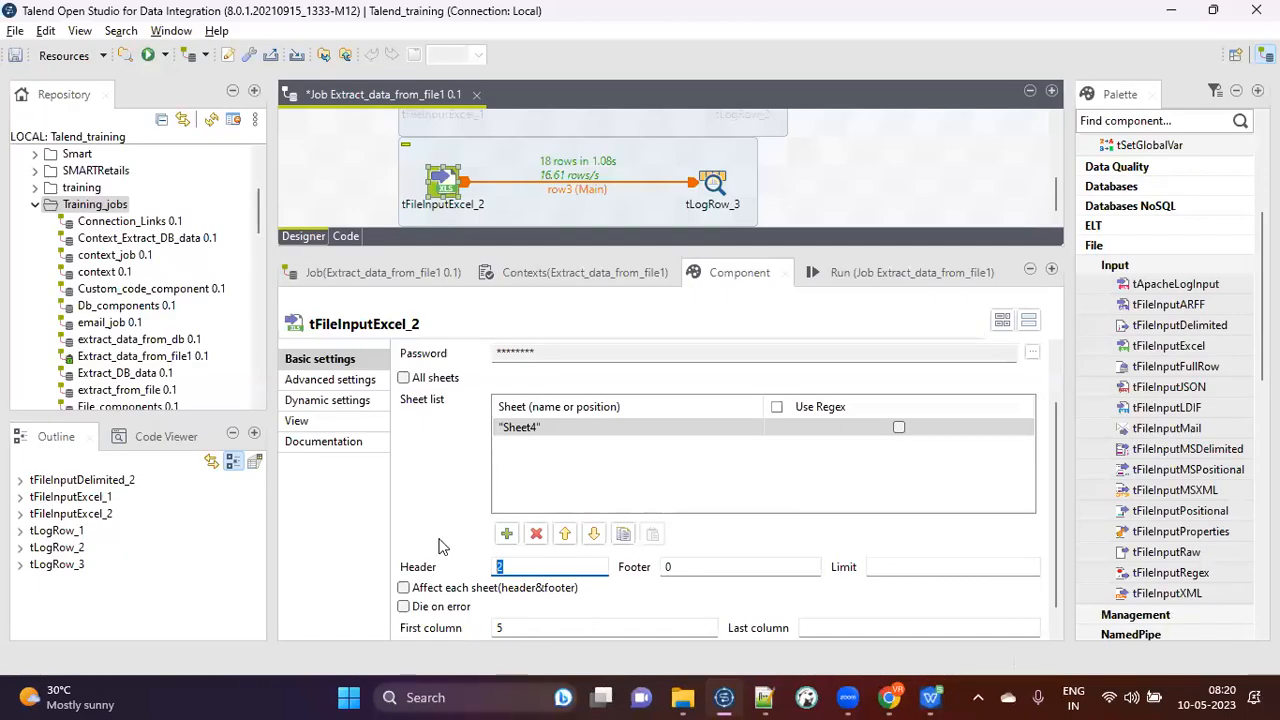
scroll(443, 546, "down", 2)
key("alt+Tab")
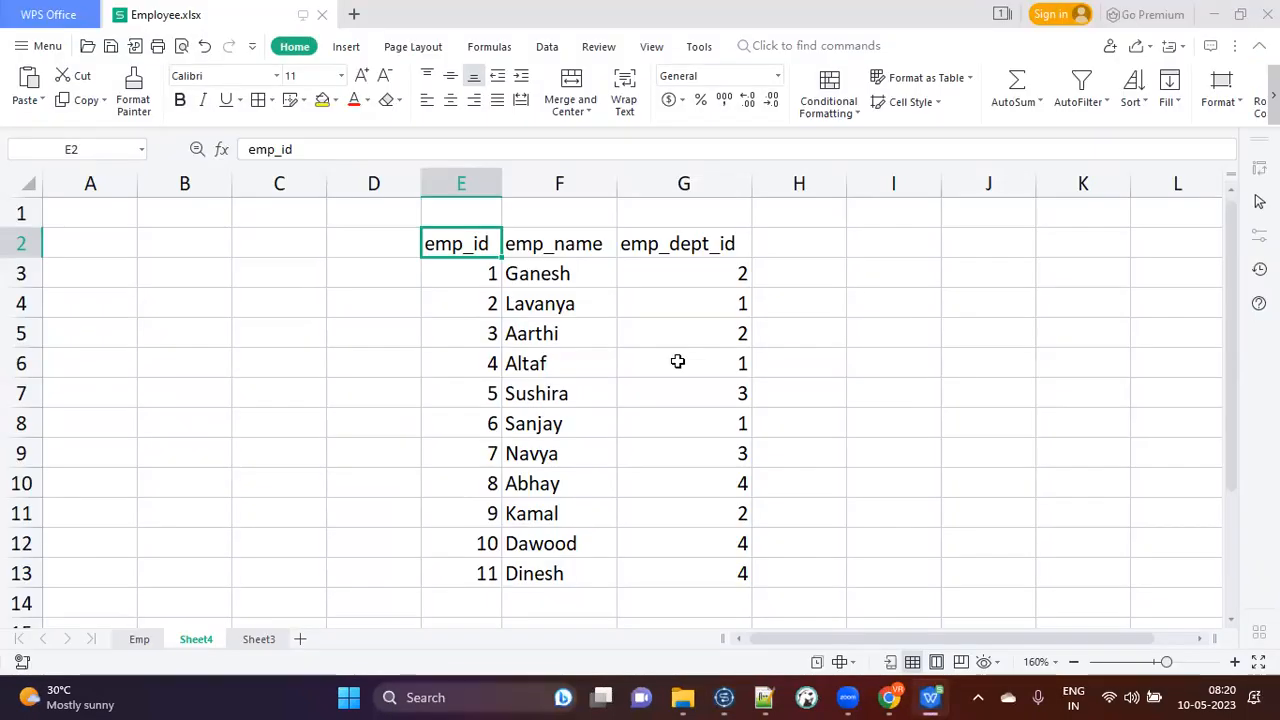
key("alt+Tab")
Clear the console, rerun the job, and review the table printed by tLogRow_3 from its beginning.
left_click(880, 272)
left_click(650, 373)
left_click(452, 371)
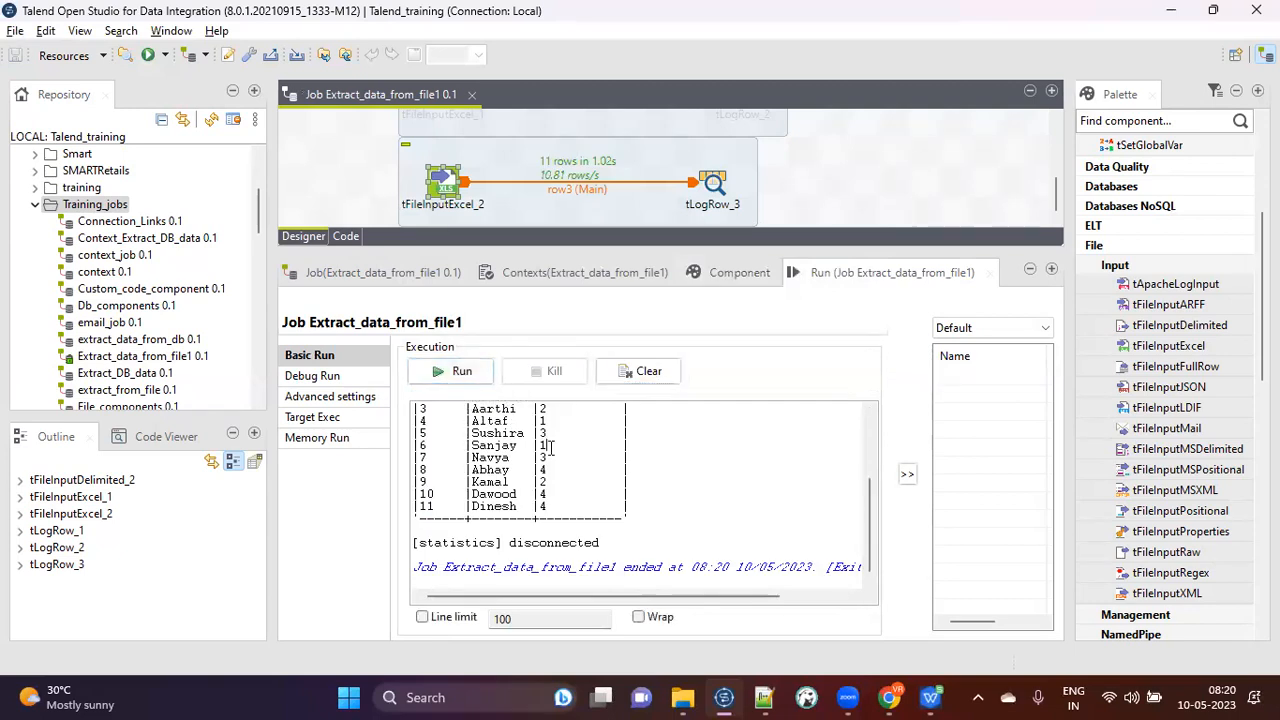
scroll(590, 447, "up", 4)
Switch to Employee.xlsx and examine the order and contents of the Emp, Sheet4 and Sheet3 sheets, including the Cell label in Sheet3.
key("alt+Tab")
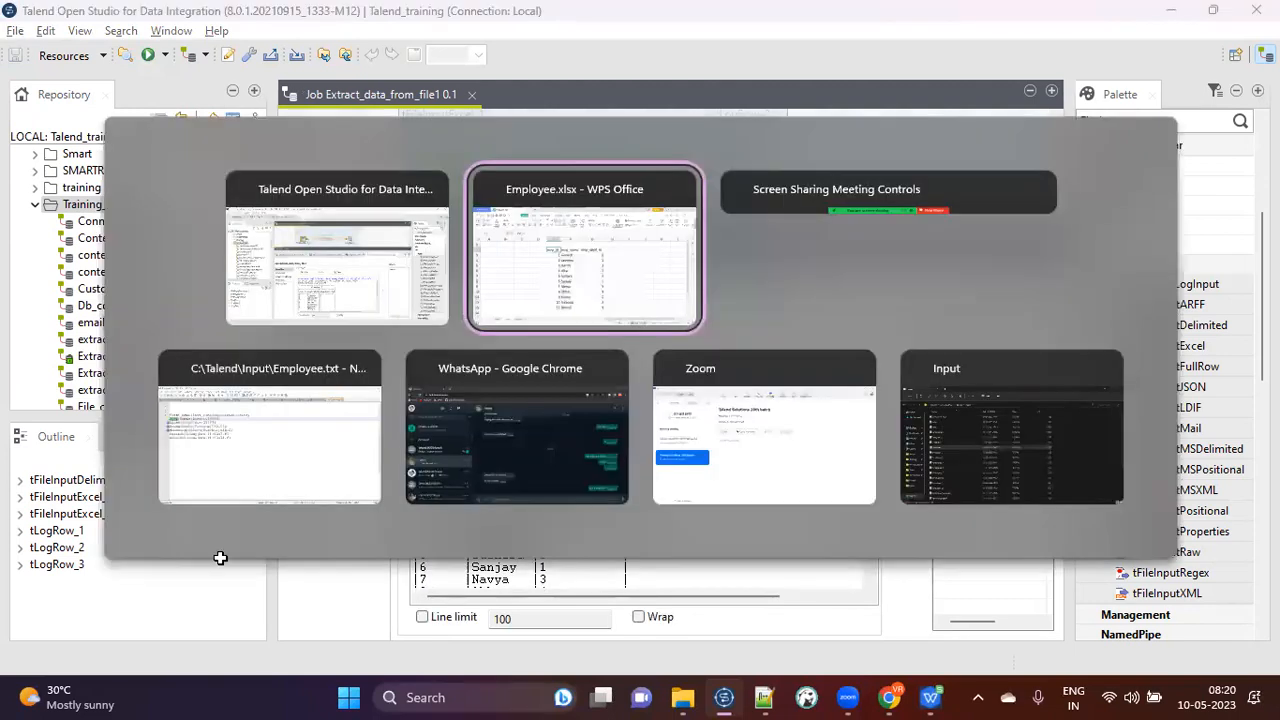
left_click(140, 640)
left_click(180, 645)
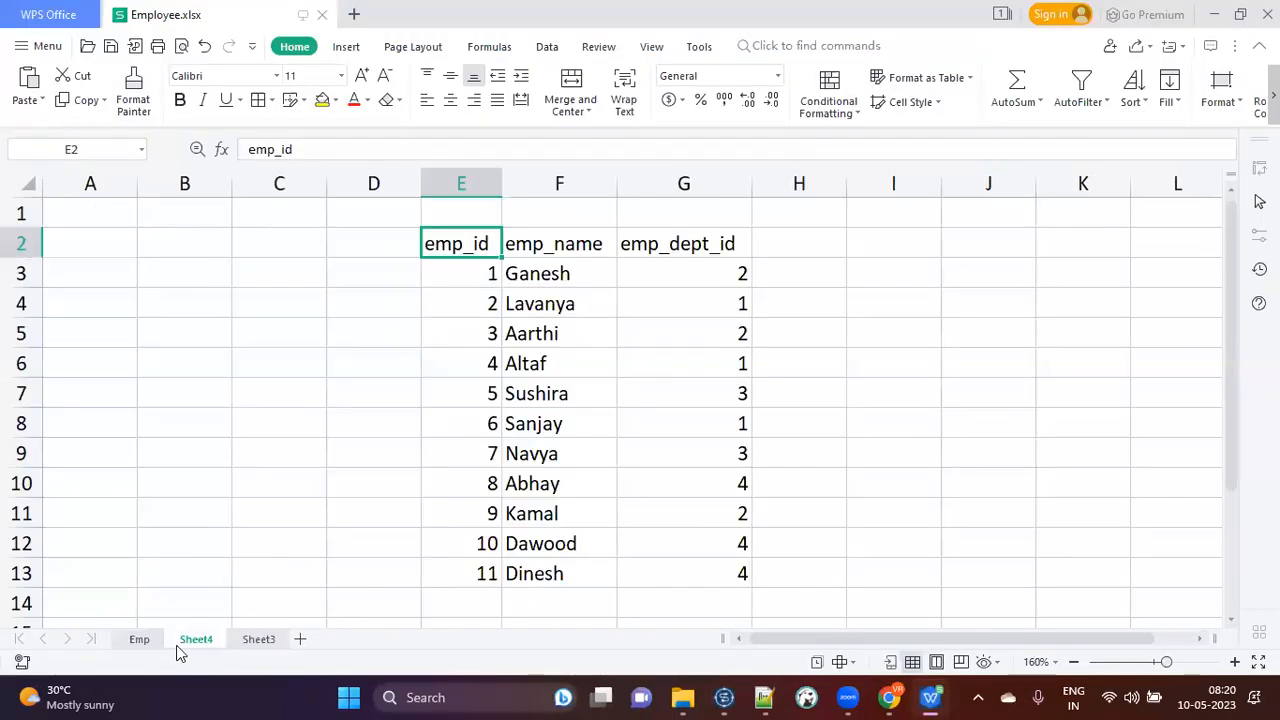
left_click(257, 637)
left_click(211, 645)
left_click(146, 642)
left_click(186, 640)
left_click(262, 642)
left_click(470, 307)
left_click(401, 290)
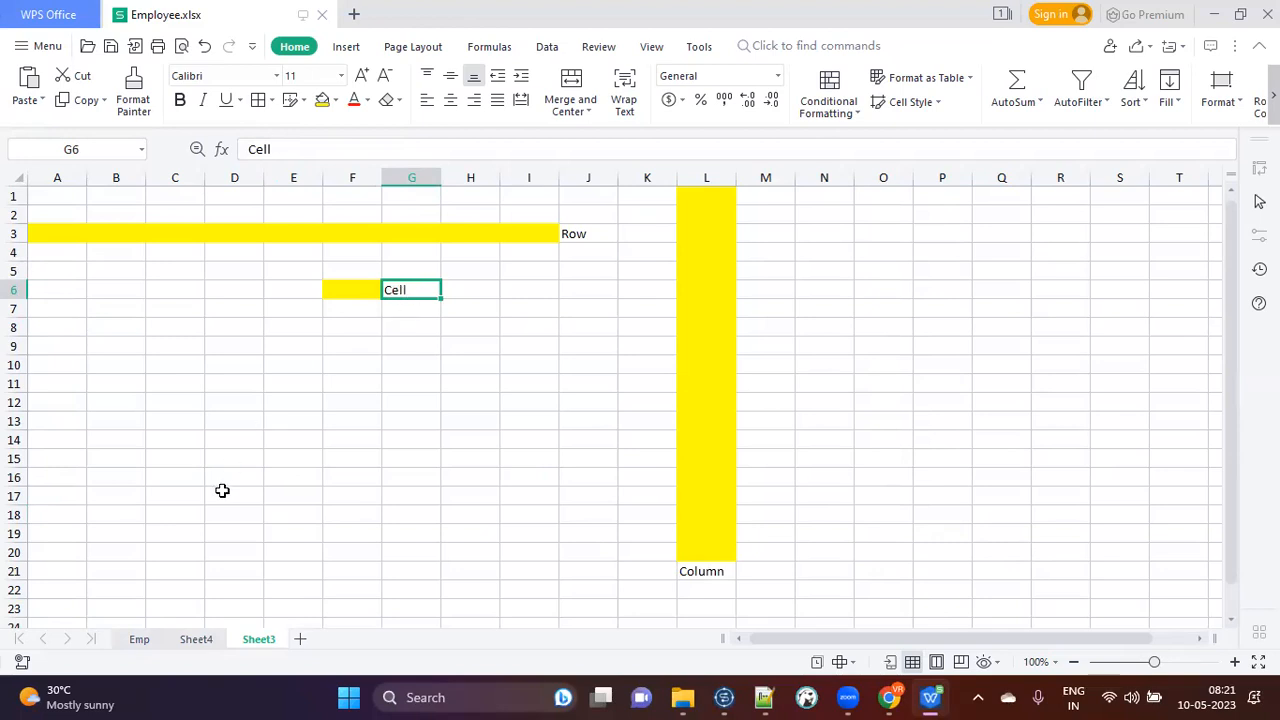
left_click(194, 639)
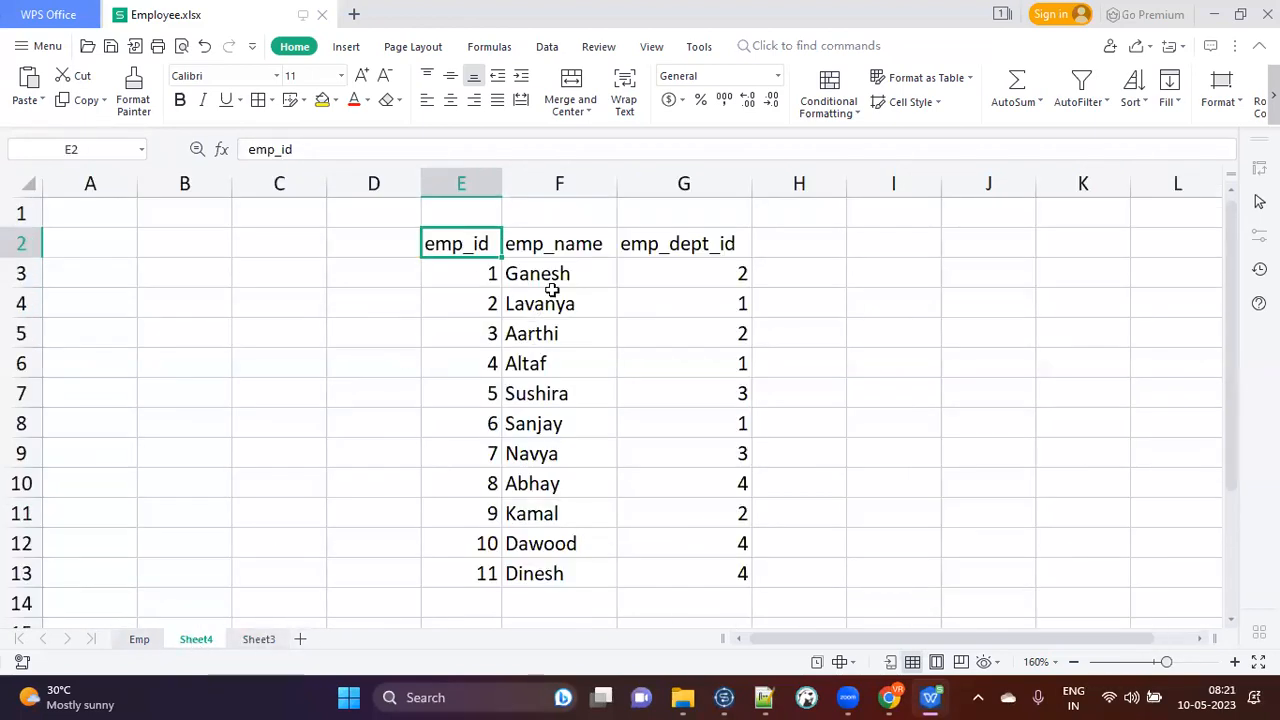
Switch to Talend and replace the sheet name in the sheet list of tFileInputExcel_2 with position 1.
left_click(731, 697)
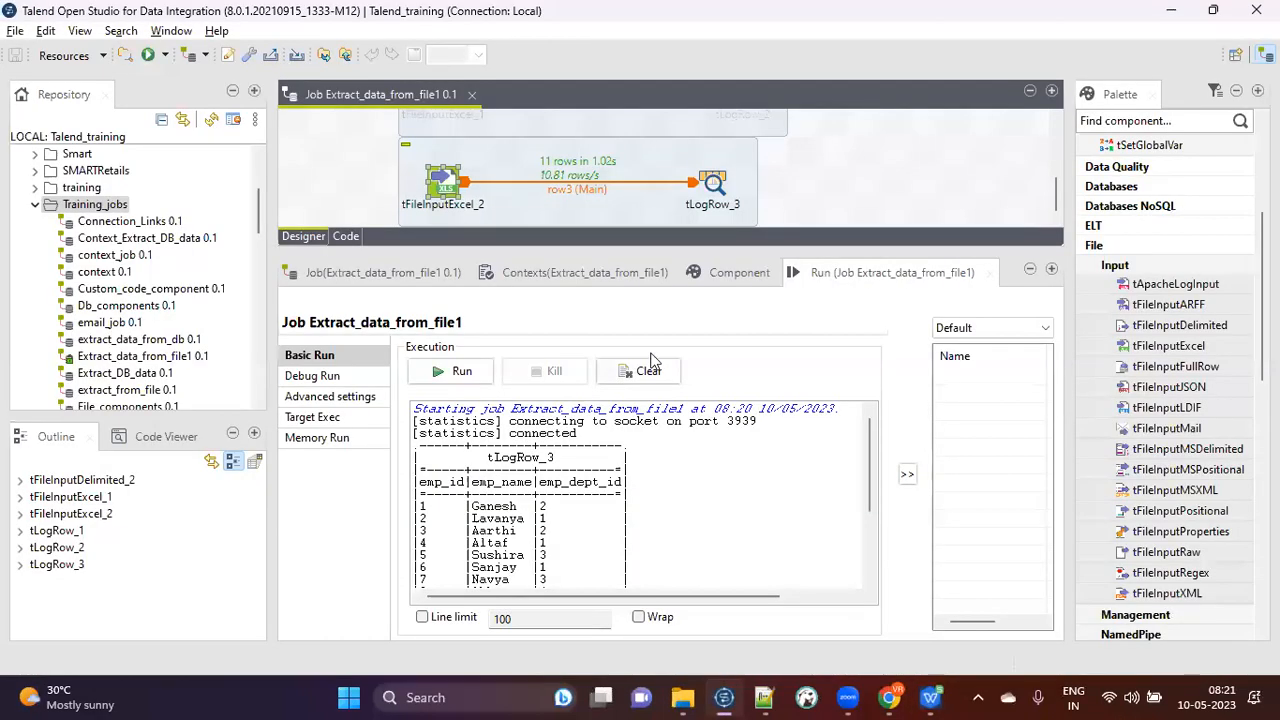
left_click(731, 274)
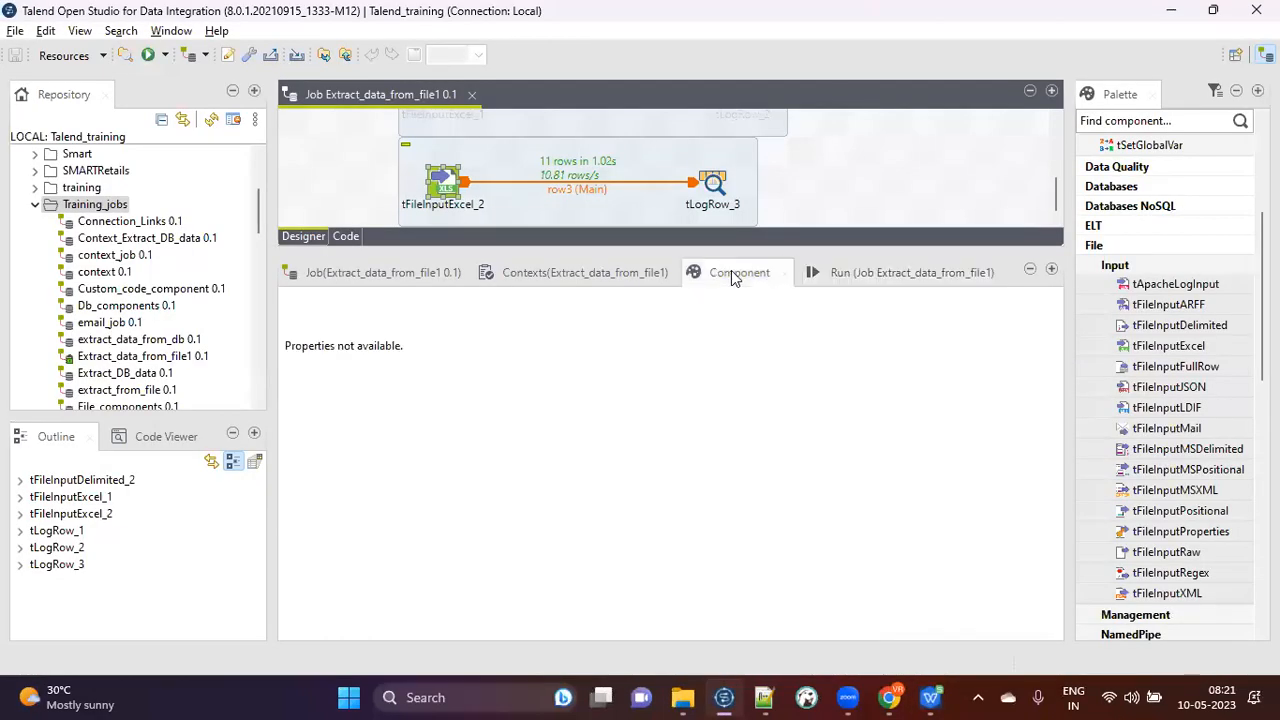
left_click(455, 190)
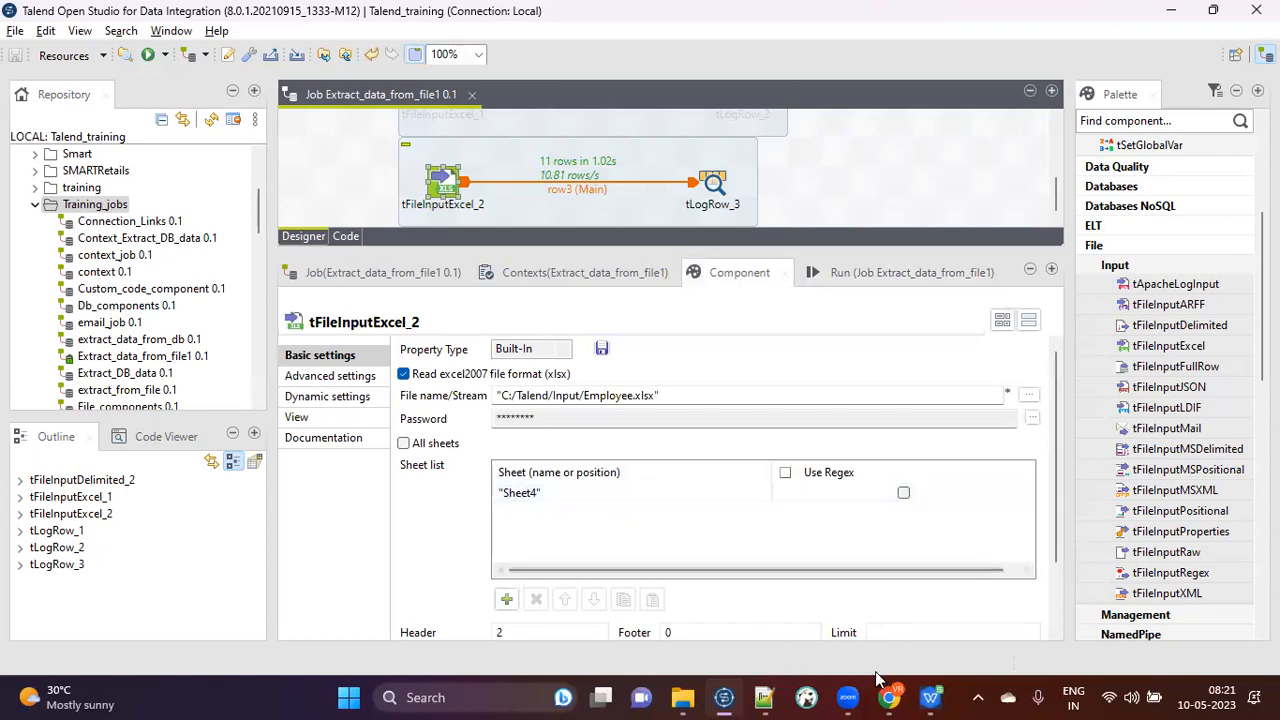
left_click(523, 298)
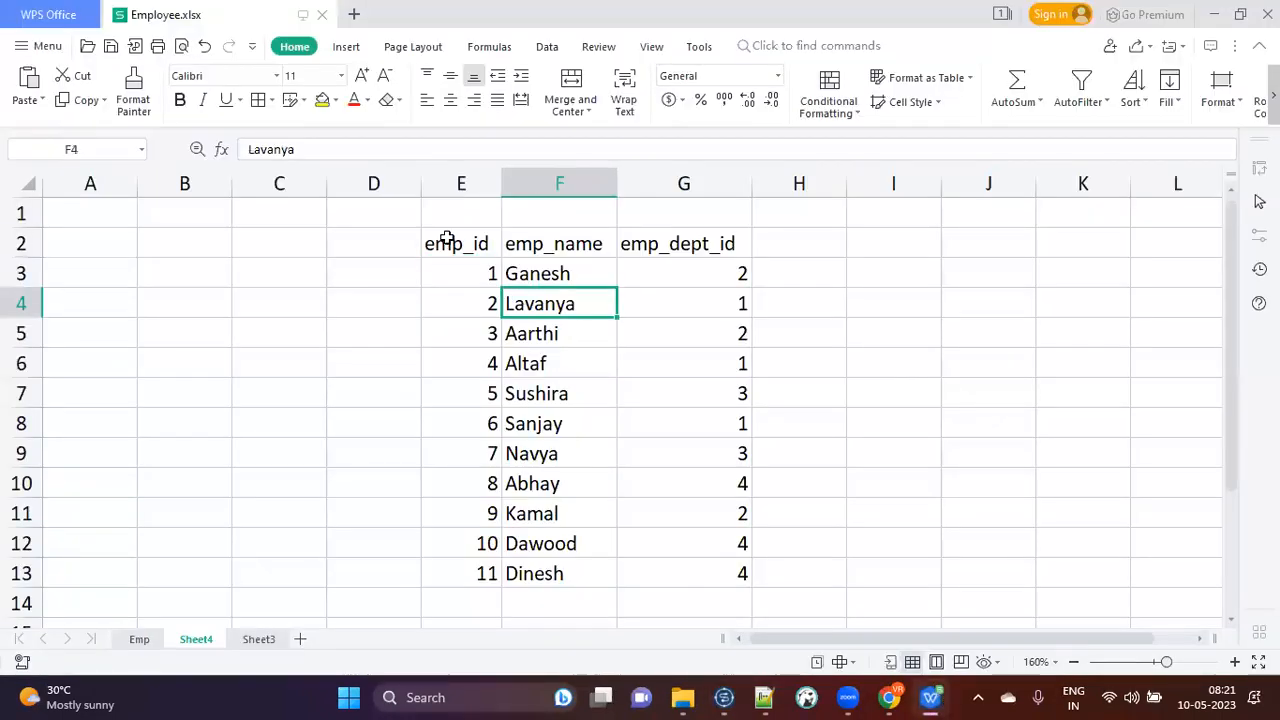
left_click(724, 697)
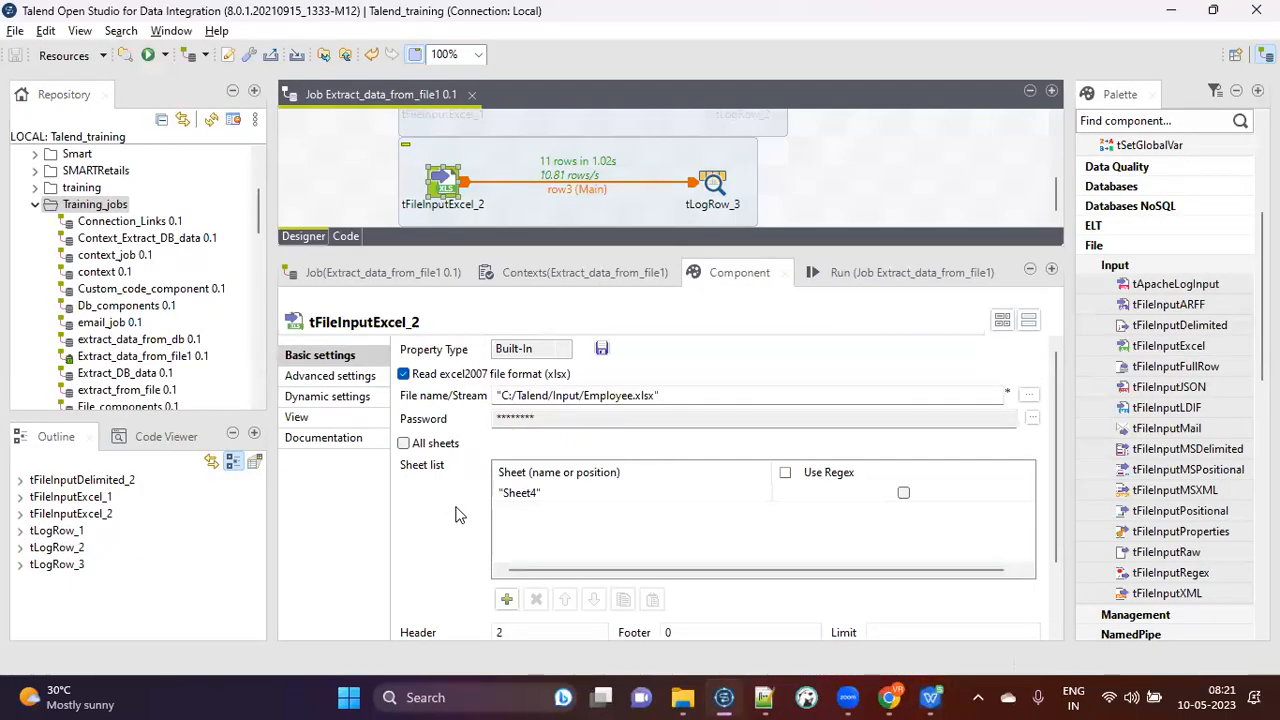
left_click(518, 492)
left_click(518, 492)
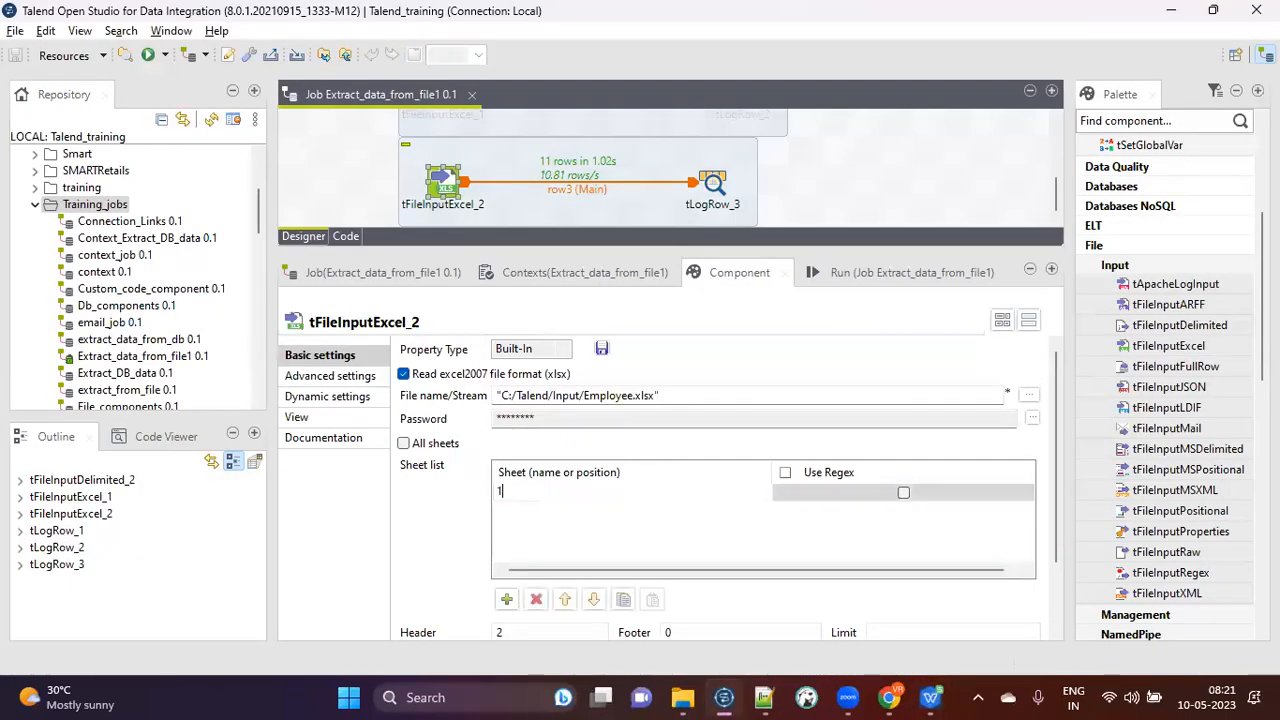
Clear the console and rerun the job with the sheet selected by position.
left_click(850, 272)
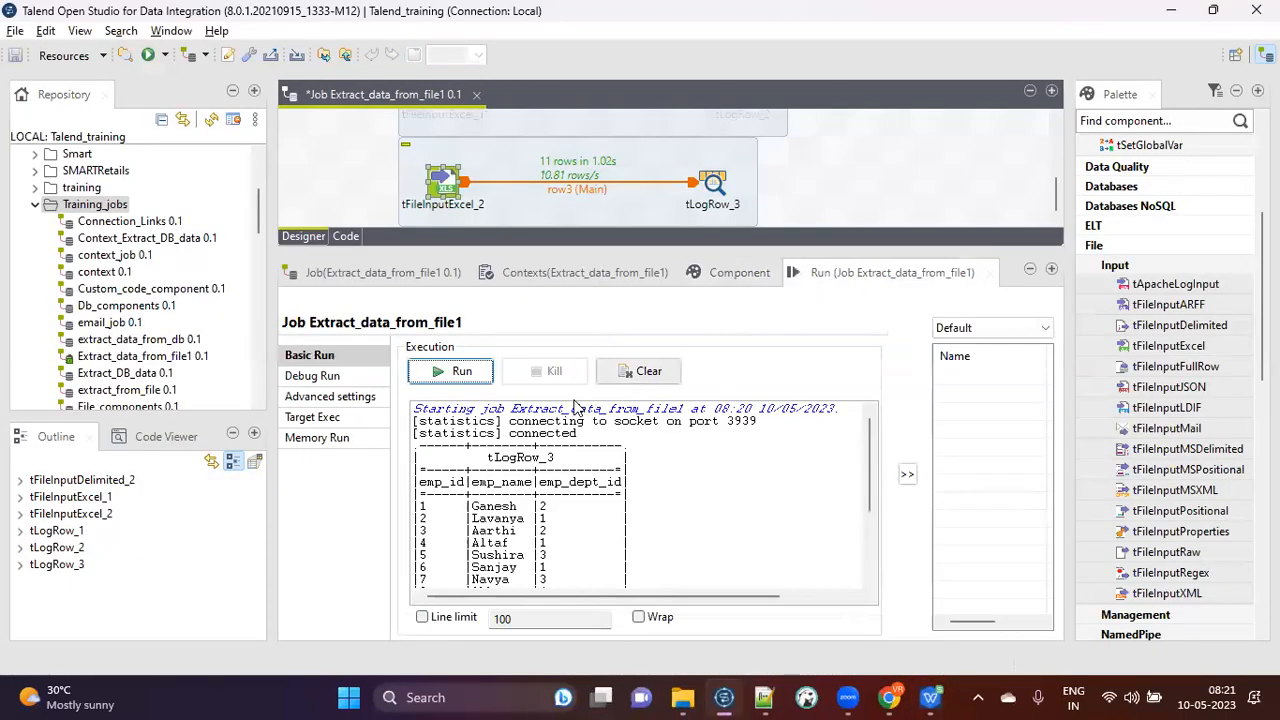
left_click(643, 371)
left_click(457, 371)
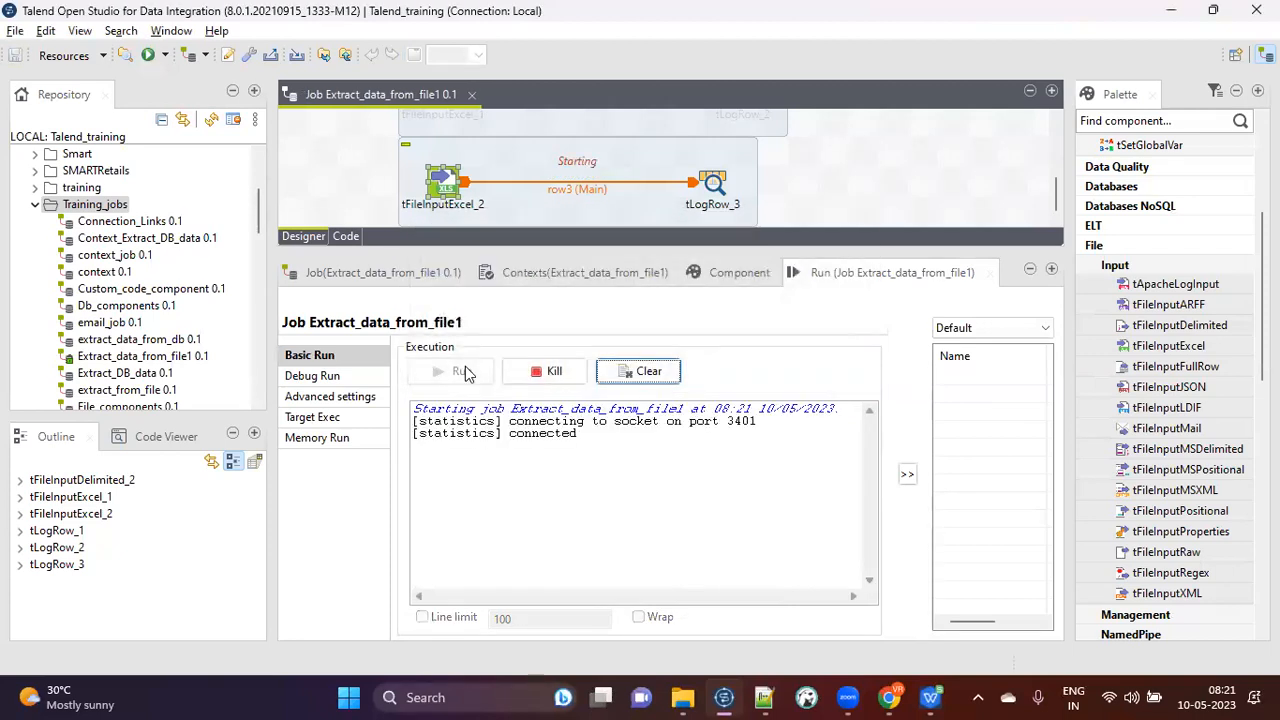
left_click(928, 697)
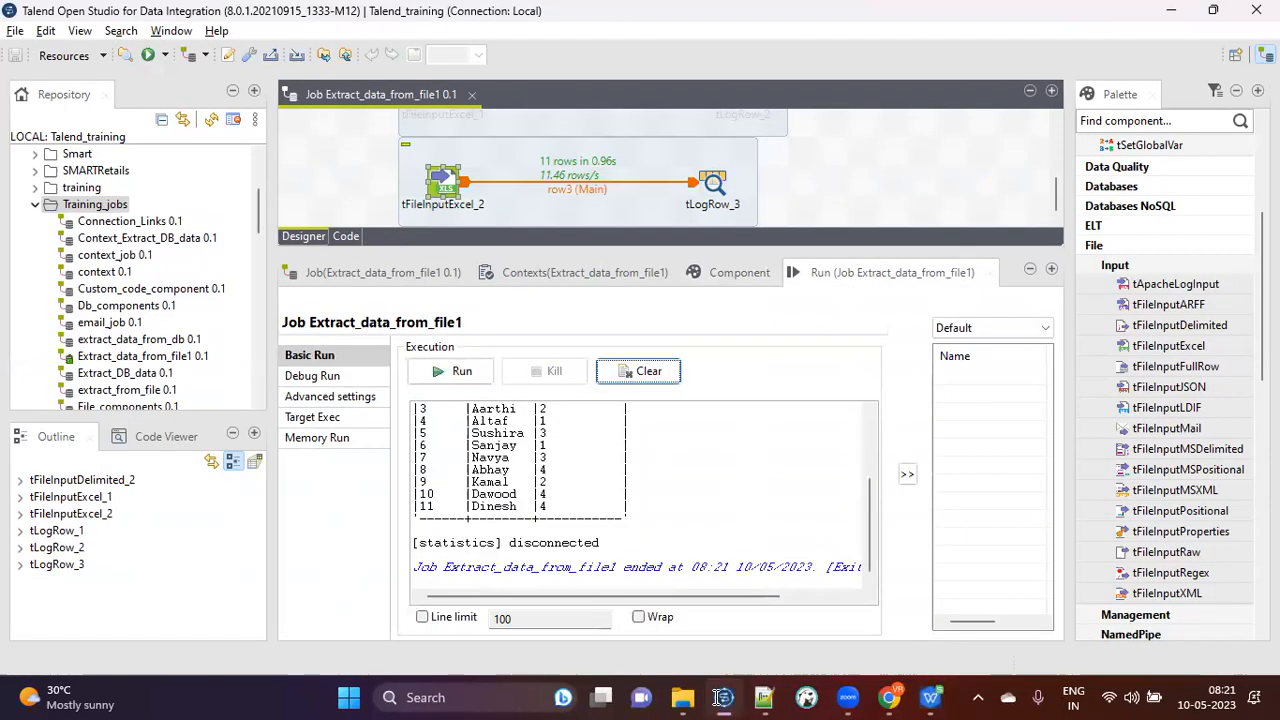
left_click(726, 697)
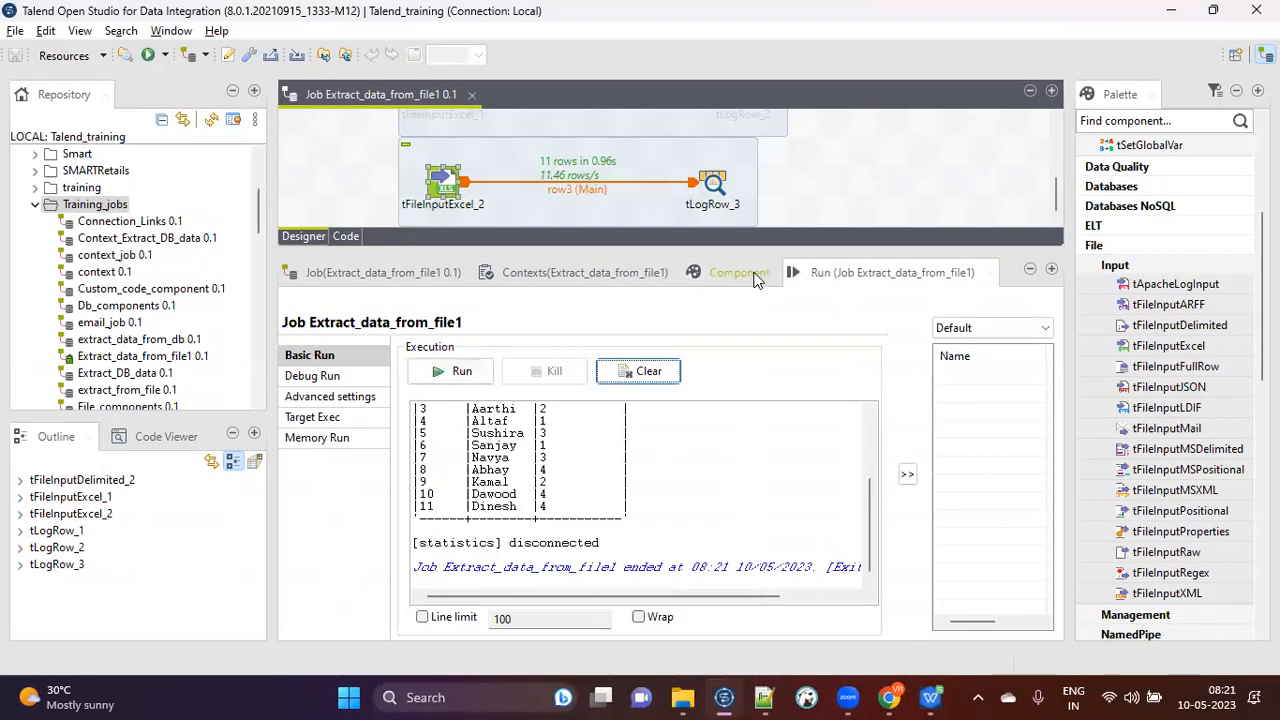
Switch to Employee.xlsx and go through the Emp, Sheet4 and Sheet3 sheets in order to work out their positions.
left_click(754, 274)
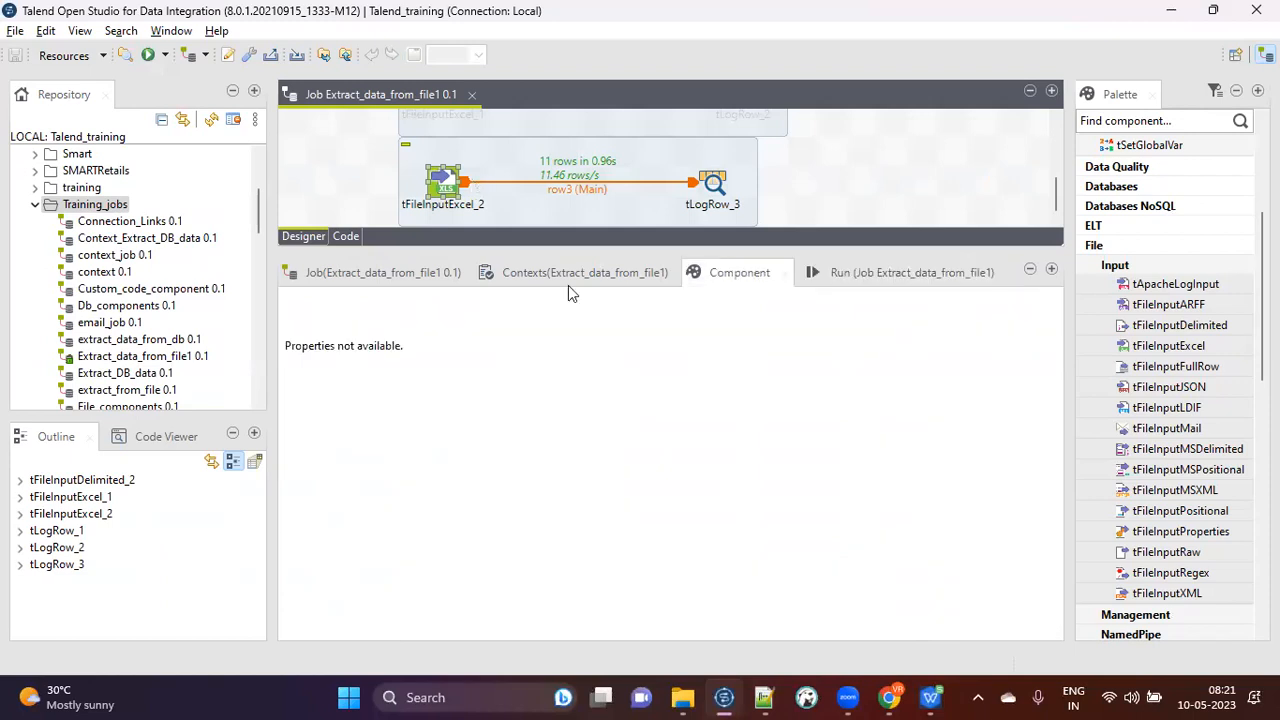
left_click(932, 697)
left_click(134, 640)
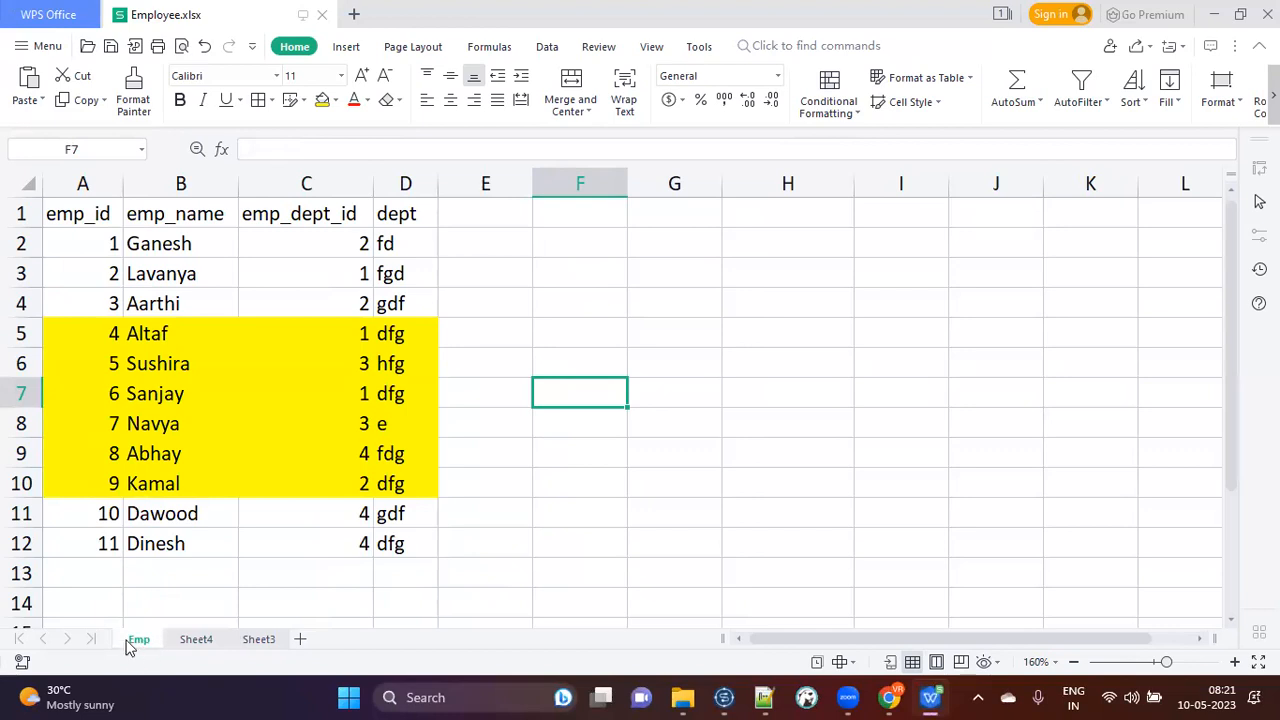
left_click(205, 641)
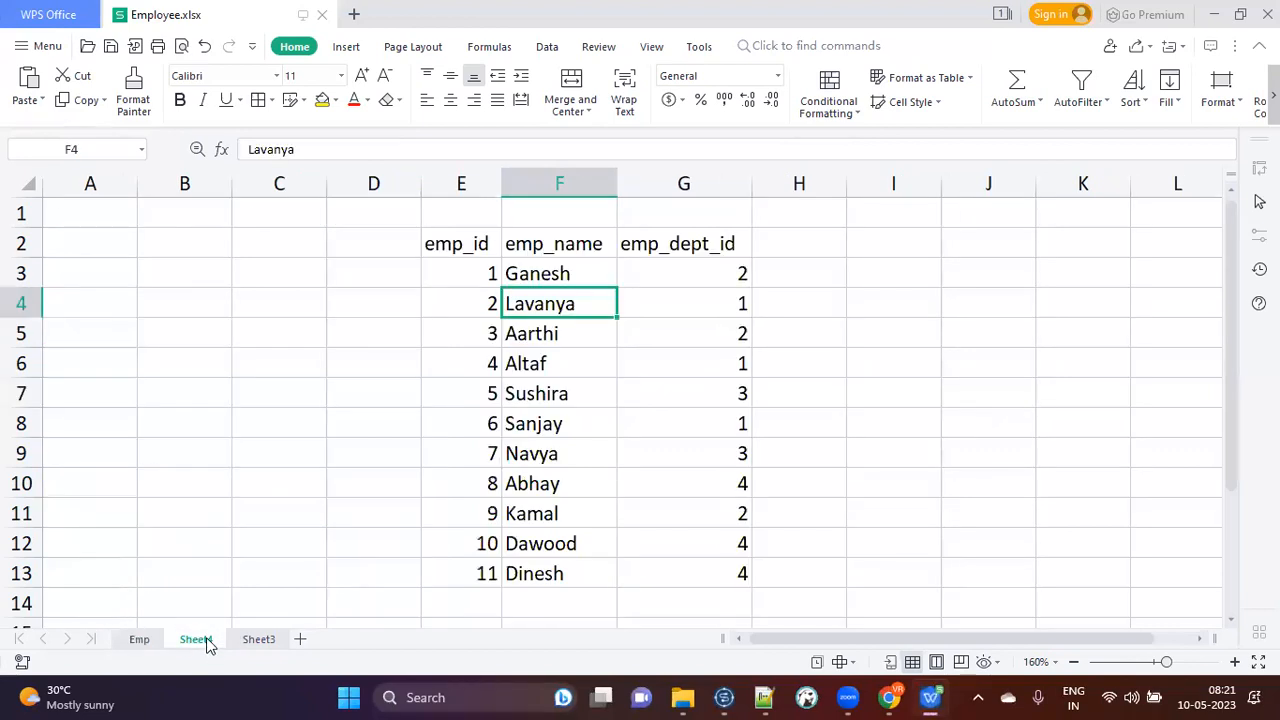
left_click(263, 642)
left_click(139, 640)
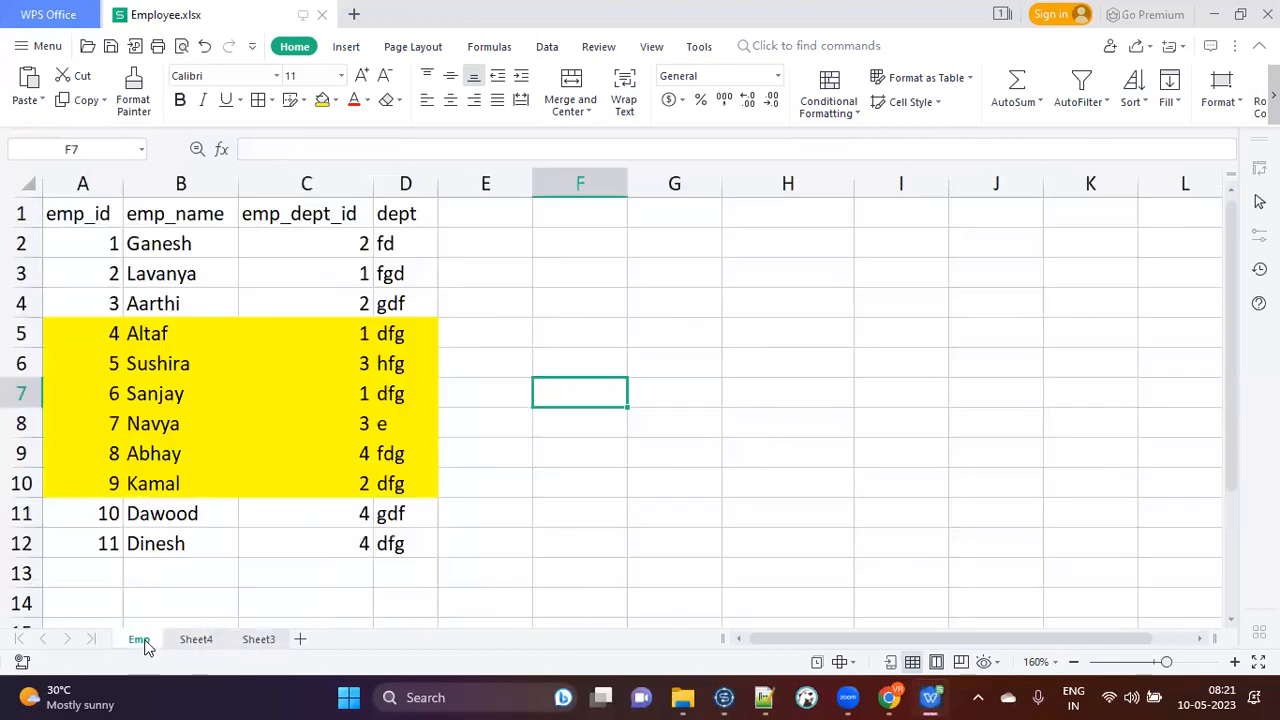
left_click(200, 641)
left_click(263, 640)
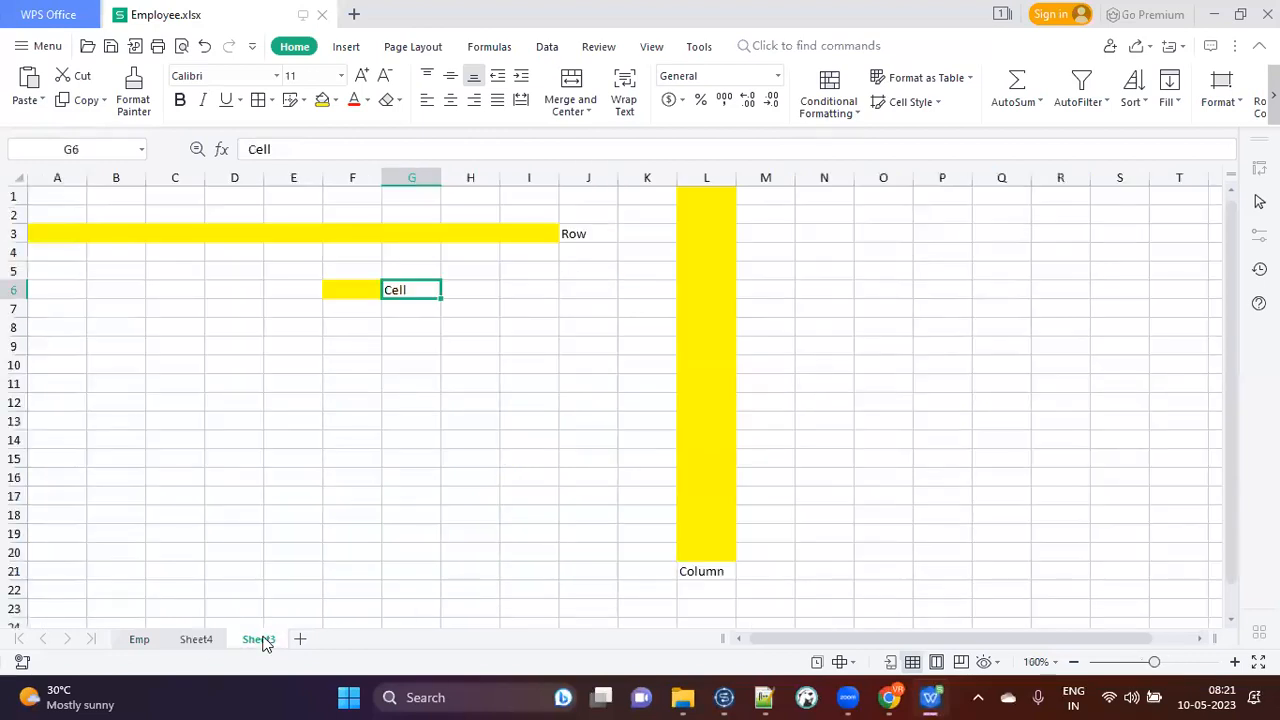
left_click(137, 640)
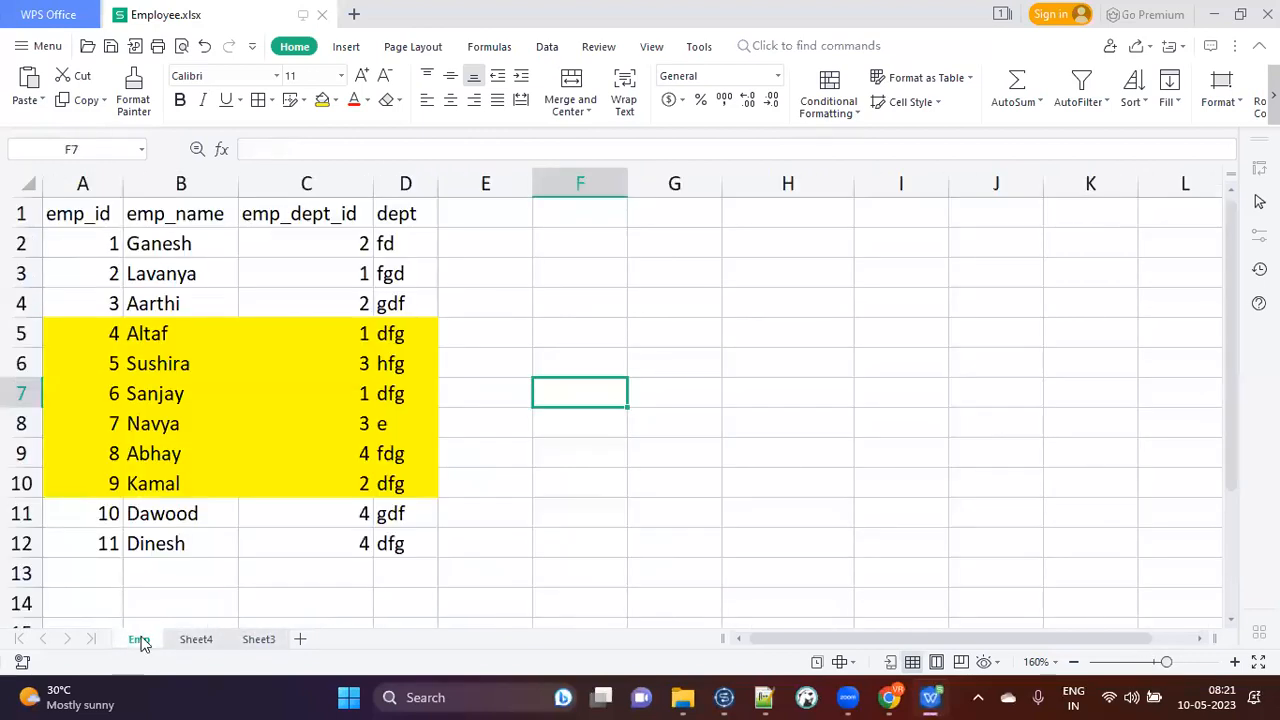
left_click(199, 640)
left_click(281, 641)
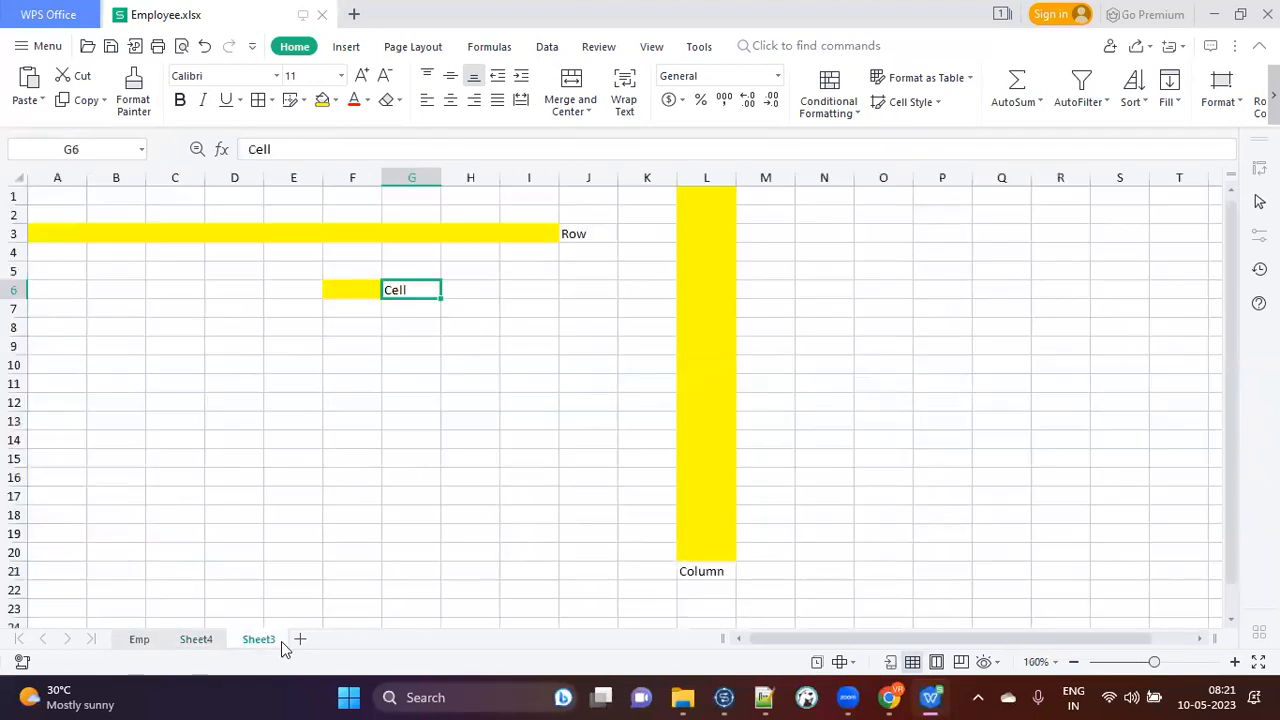
left_click(140, 645)
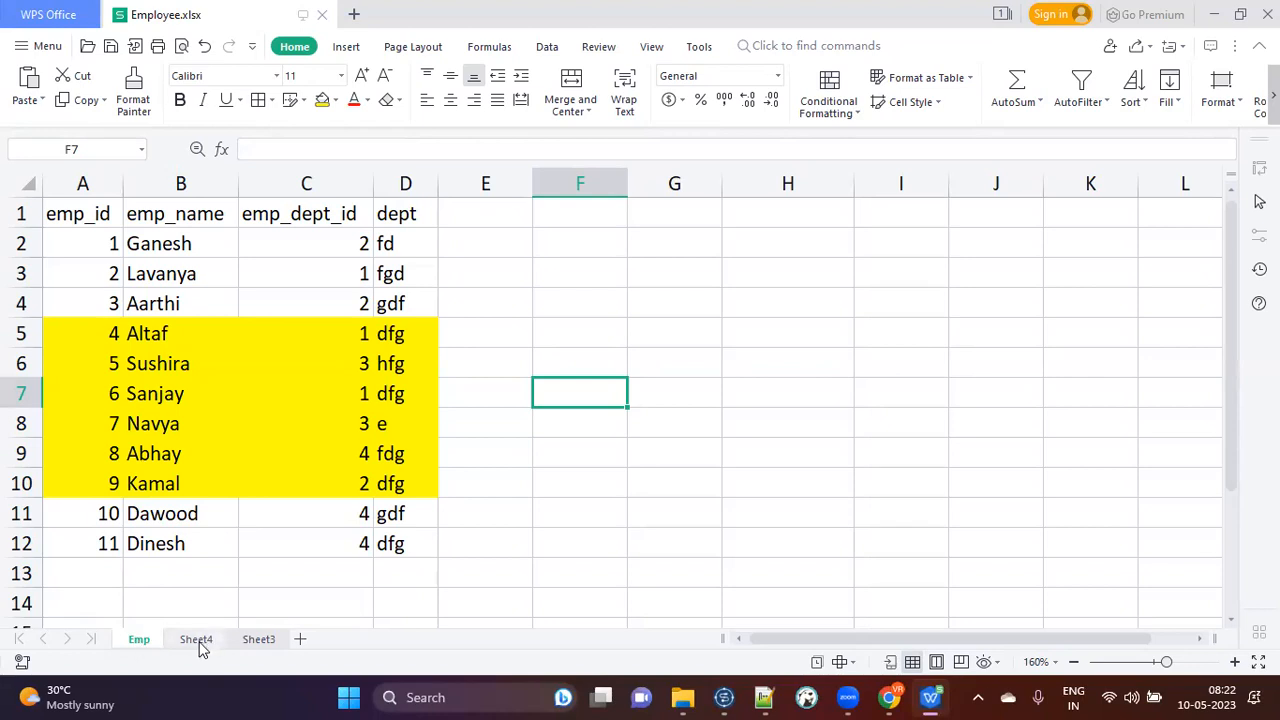
Compare the sheet list, Header and First column settings of tFileInputExcel_2 in Talend with the sheet order in Employee.xlsx.
left_click(726, 697)
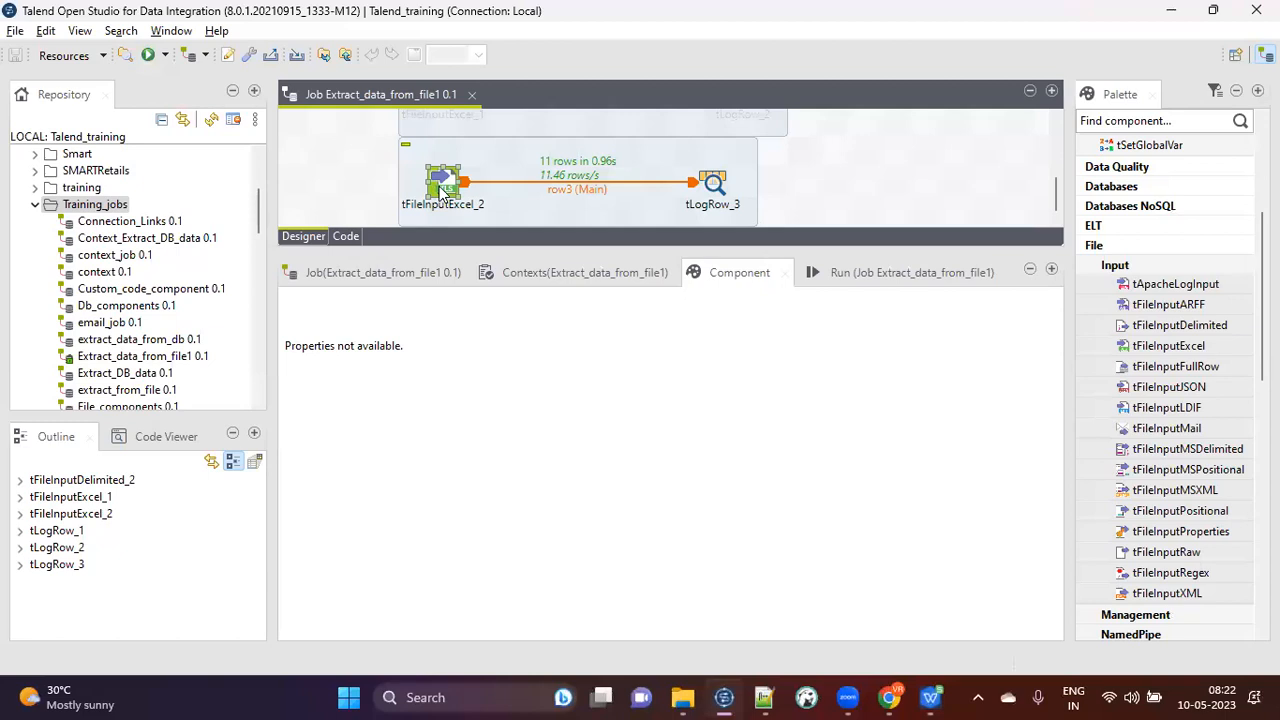
left_click(443, 186)
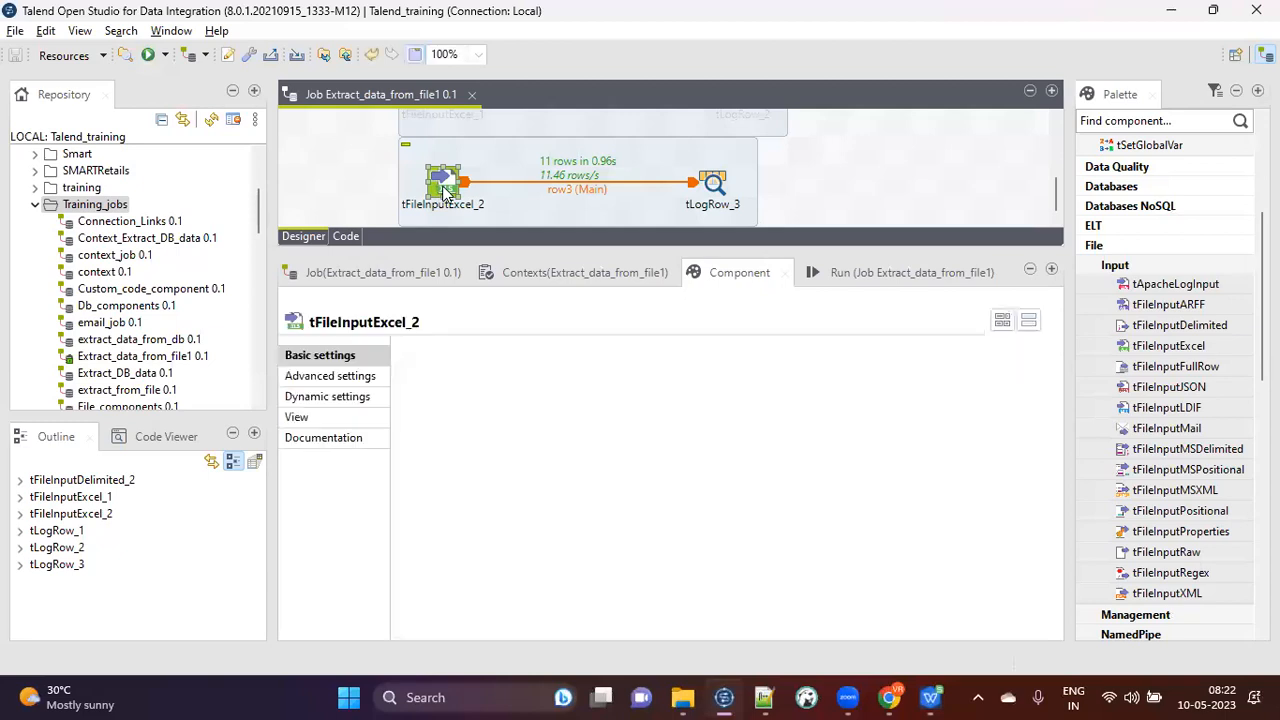
left_click(939, 697)
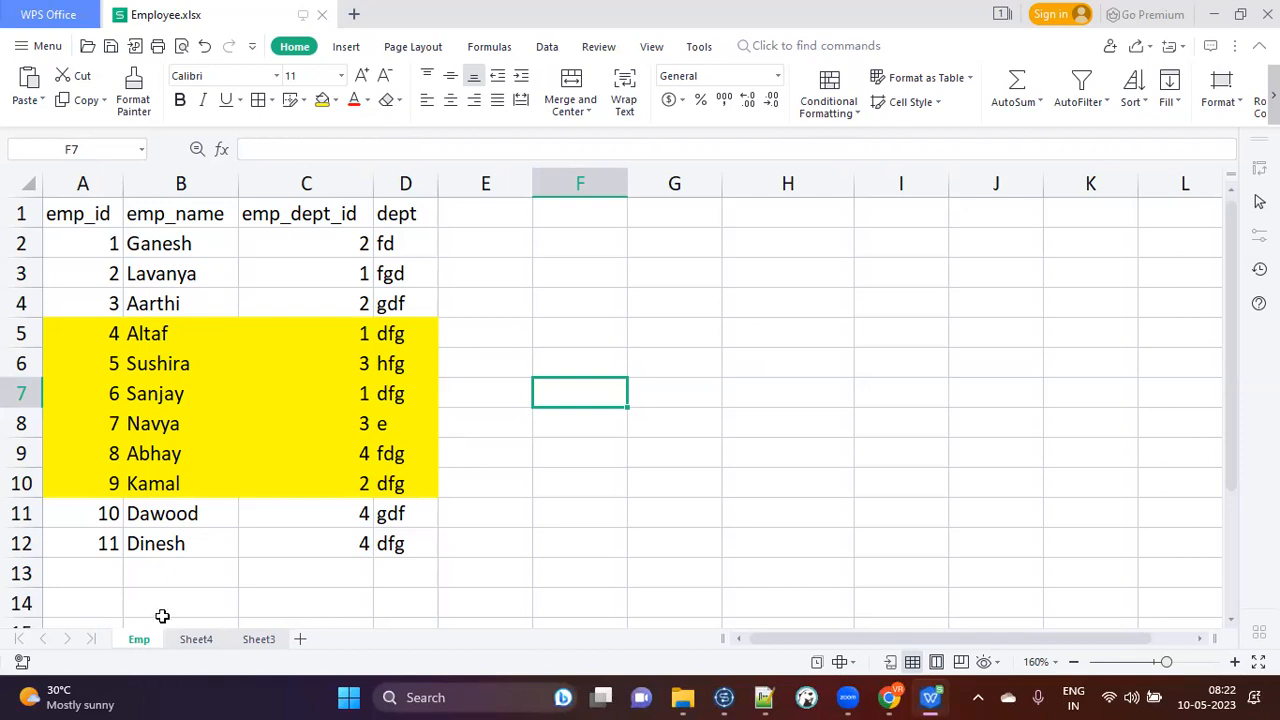
left_click(726, 697)
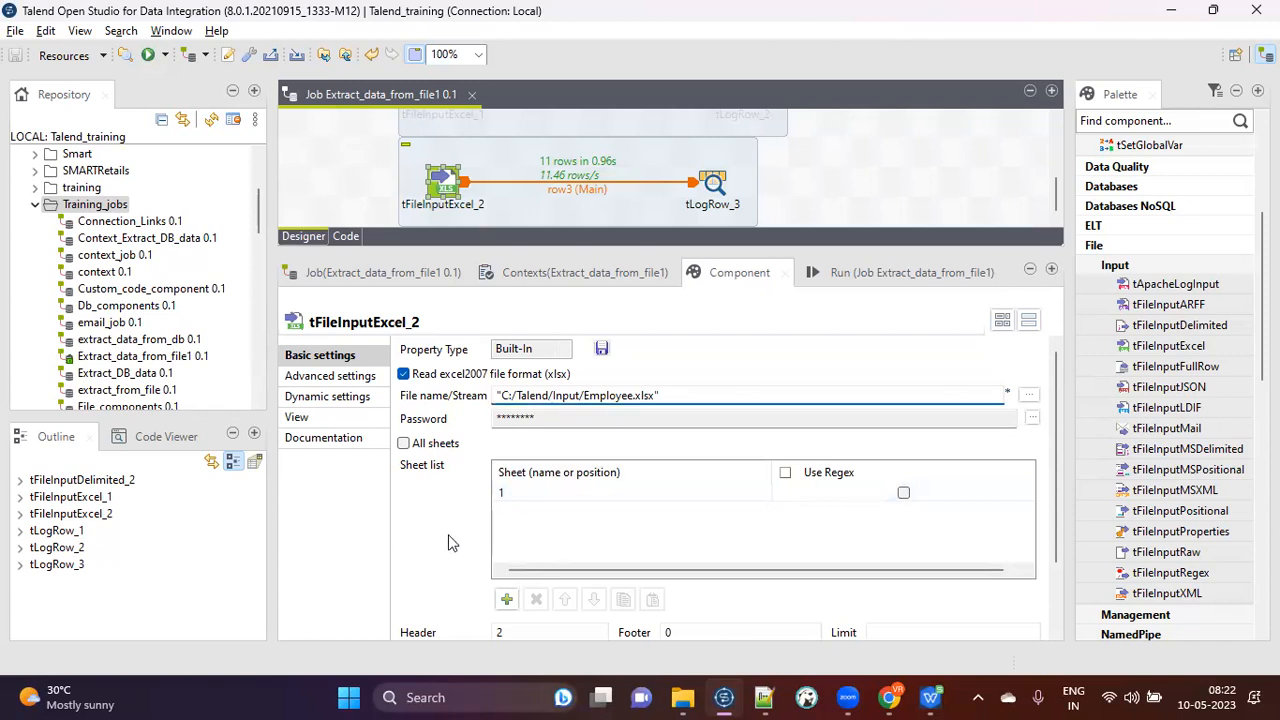
scroll(446, 545, "down", 1)
scroll(446, 545, "down", 2)
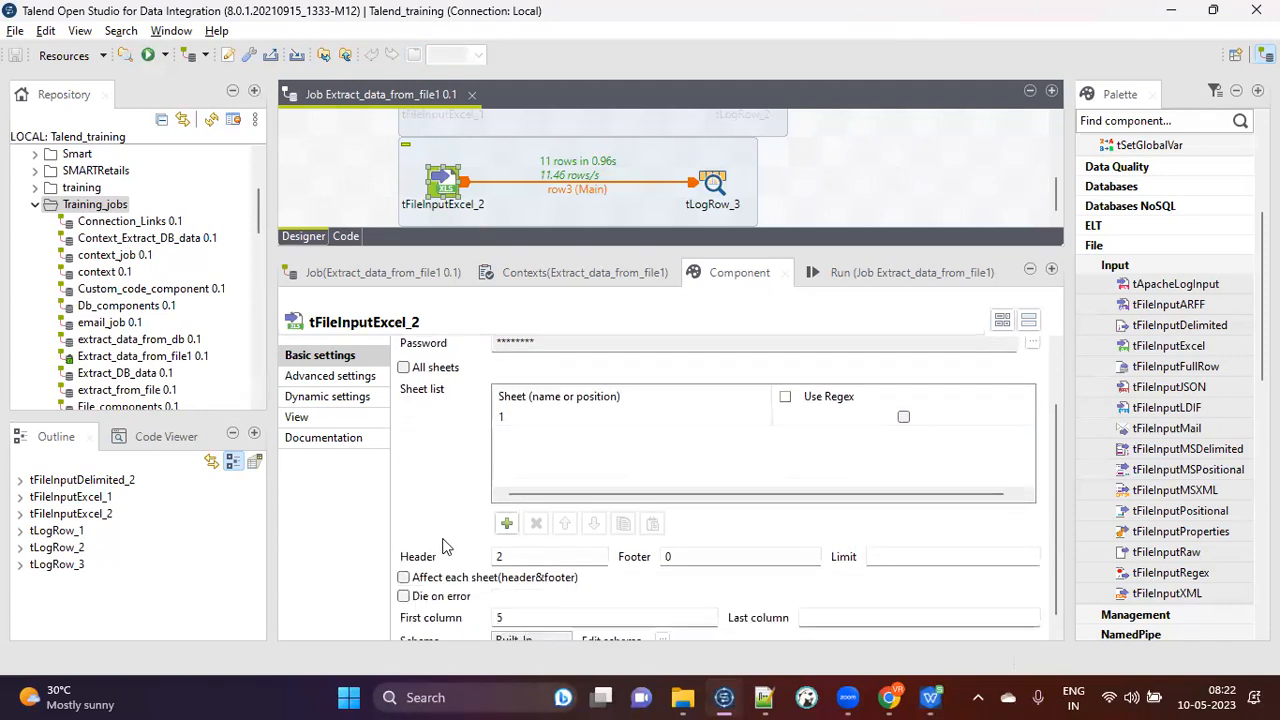
Switch to Employee.xlsx and examine the extent of the employee table in Sheet4, from the emp_id header to the last row.
left_click(930, 697)
left_click(193, 640)
left_click(438, 362)
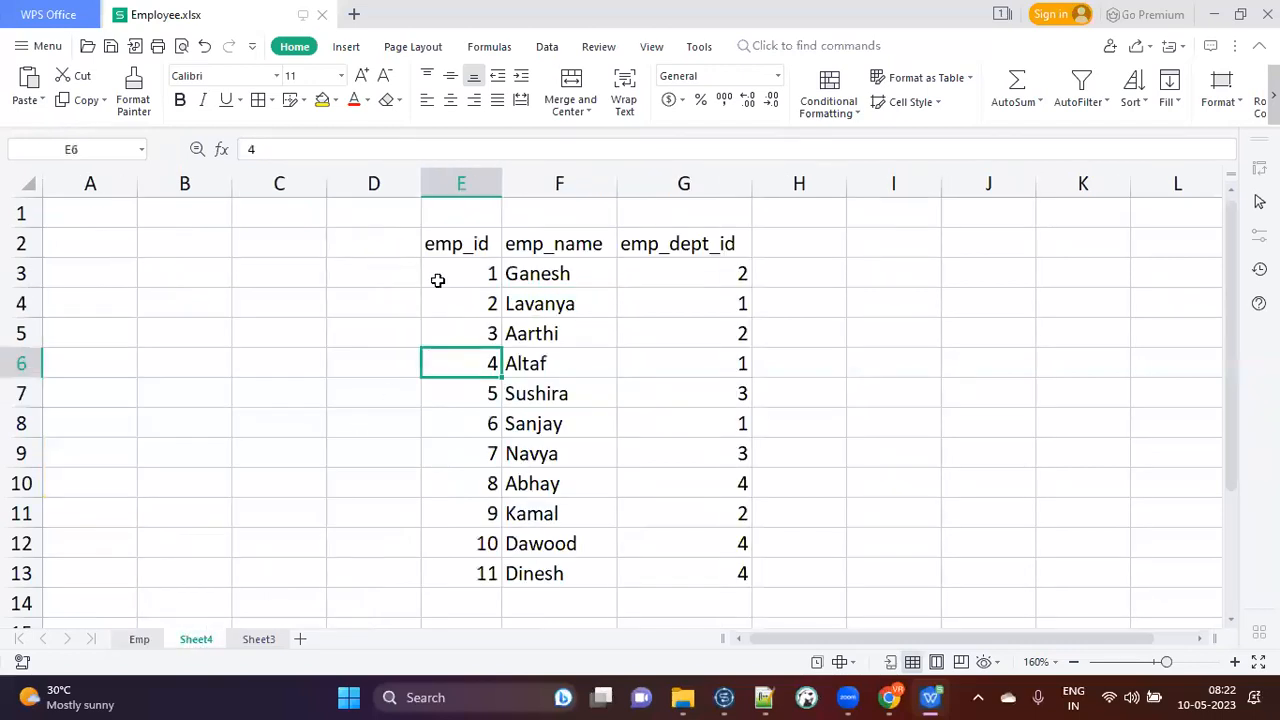
left_click_drag(442, 248, 739, 571)
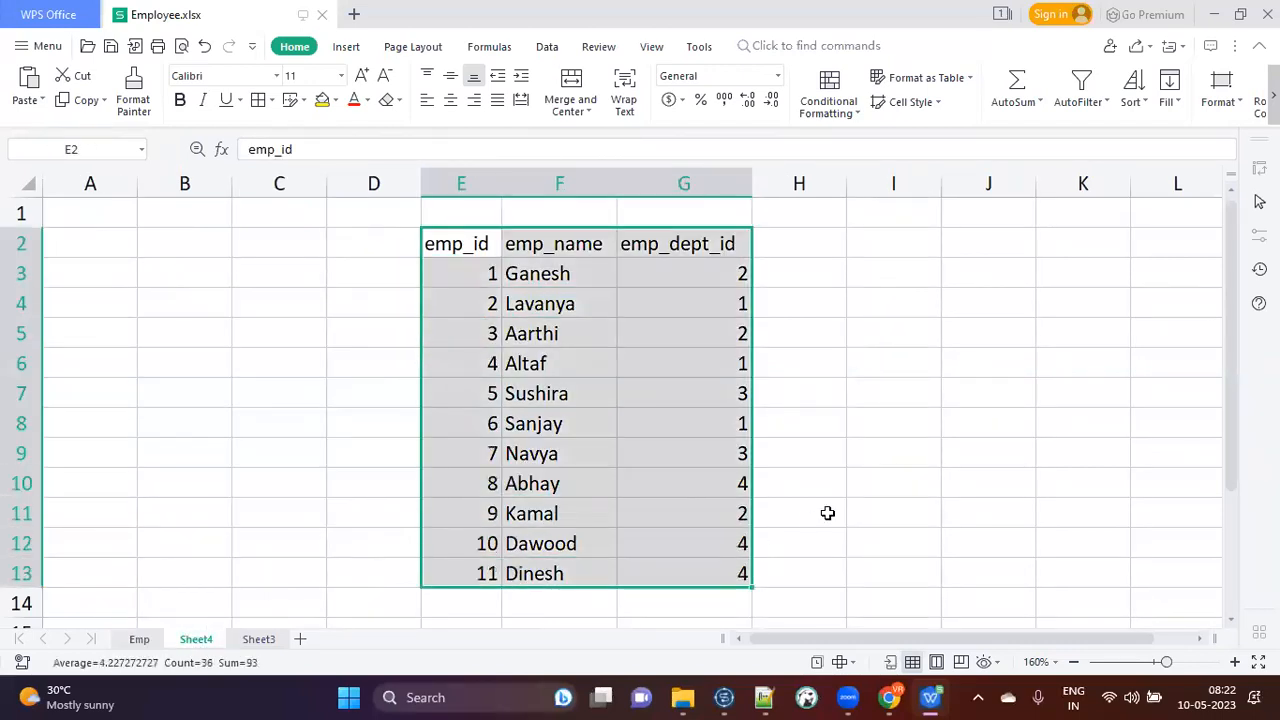
left_click(828, 513)
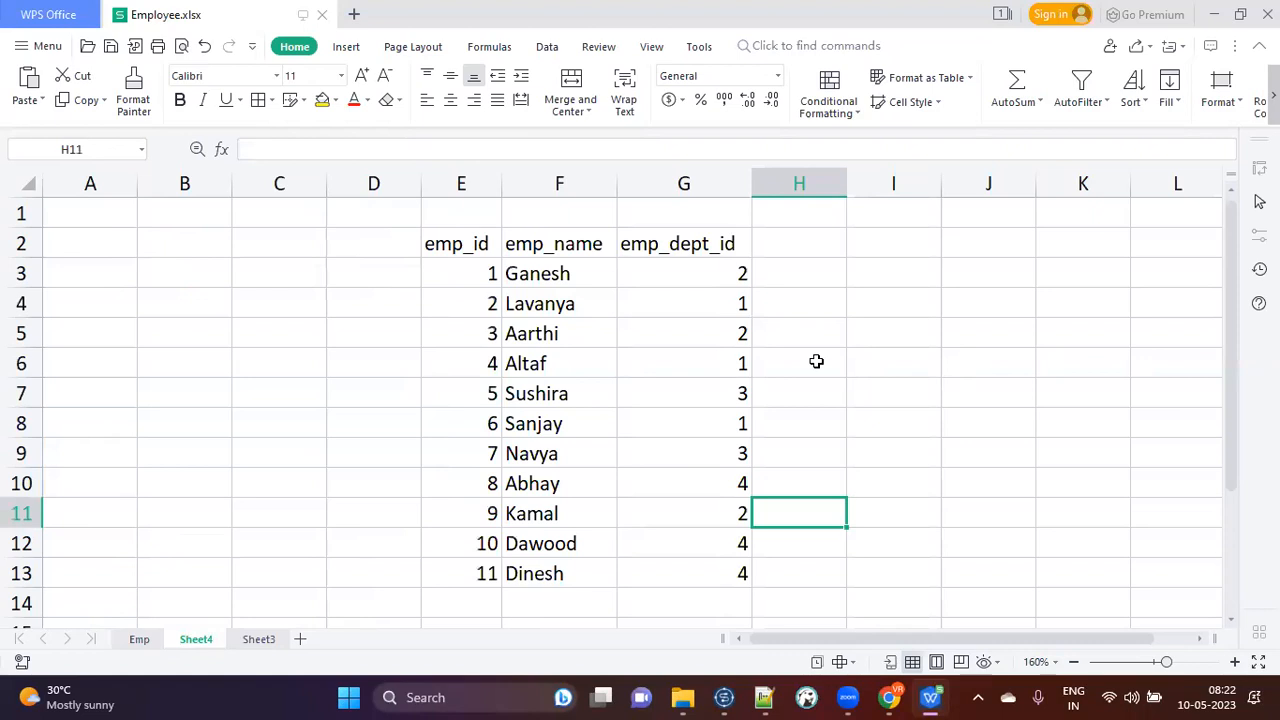
left_click_drag(484, 250, 706, 570)
left_click(851, 523)
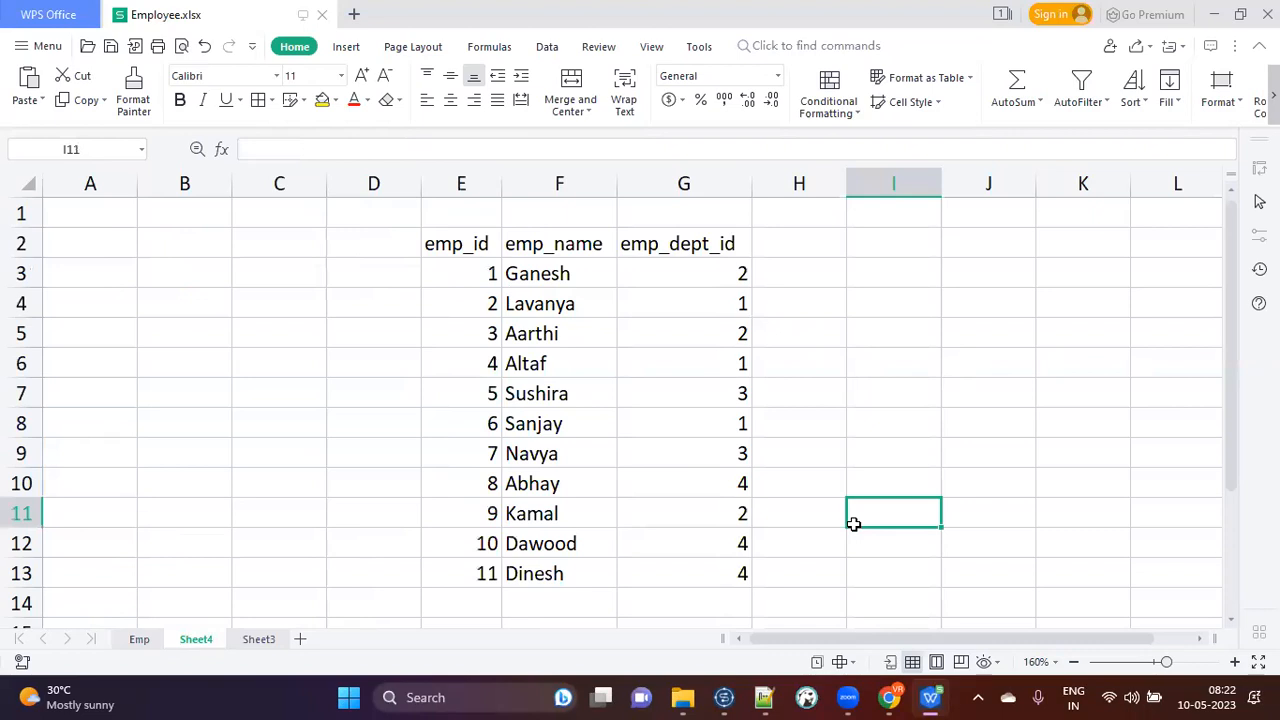
Return to Talend and deactivate the subjob made up of tFileInputExcel_2 and tLogRow_3.
left_click(724, 697)
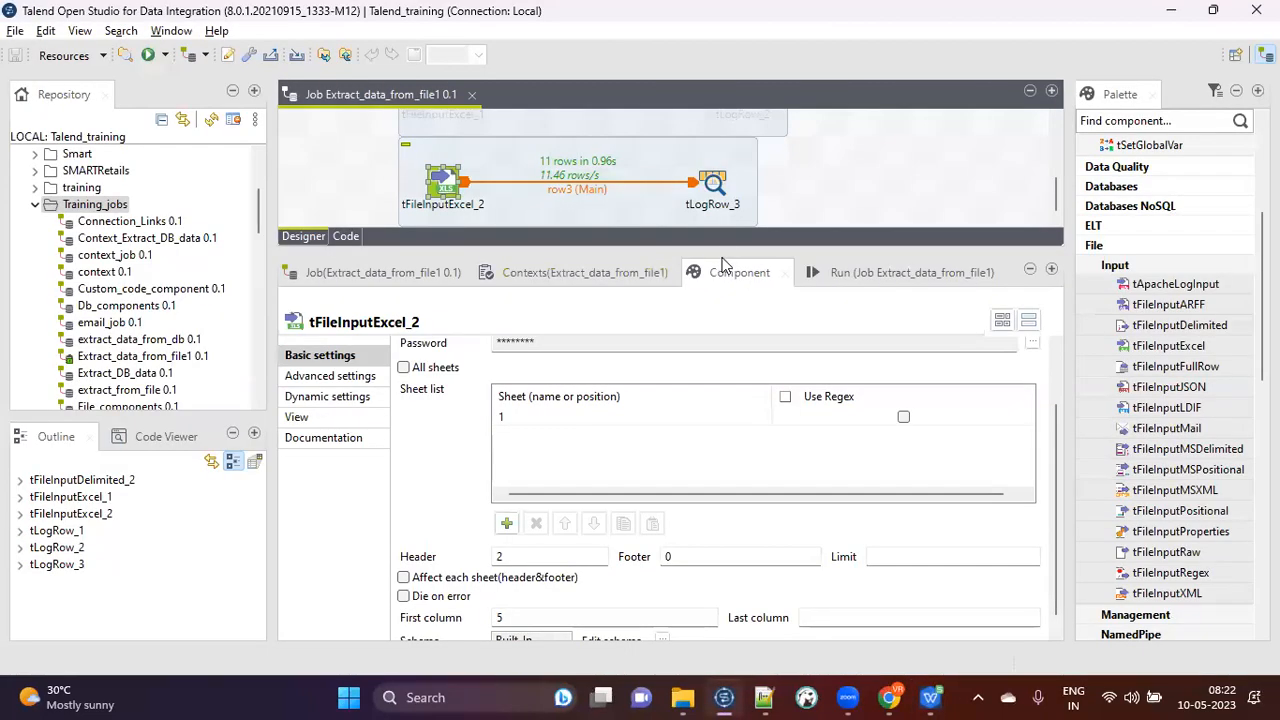
left_click_drag(729, 330, 729, 362)
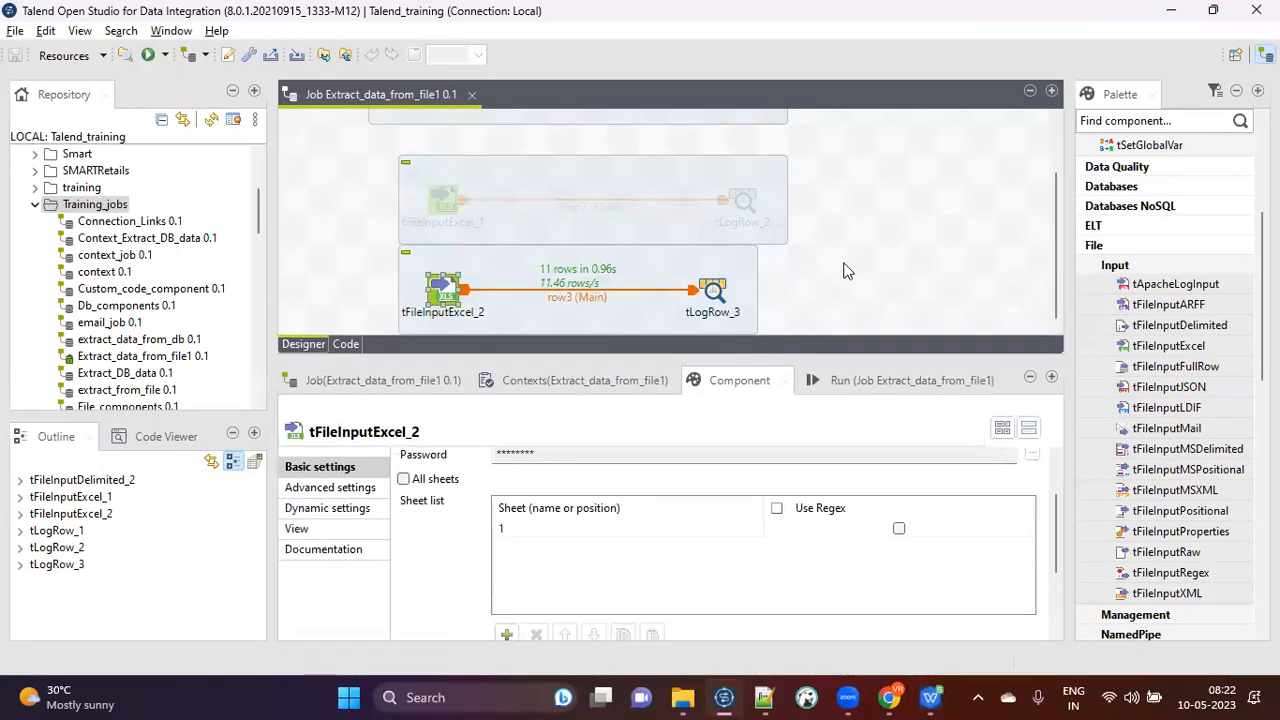
left_click(362, 252)
left_click_drag(362, 250, 760, 342)
right_click(713, 291)
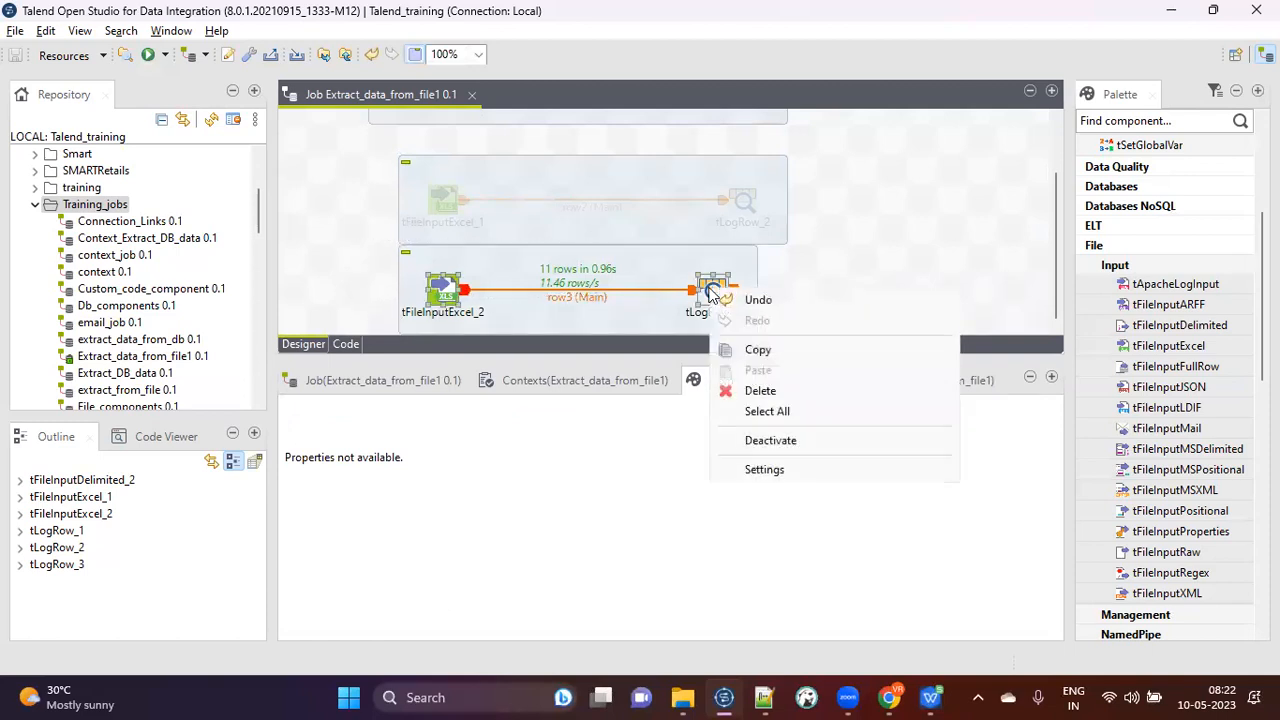
left_click(750, 438)
left_click(810, 288)
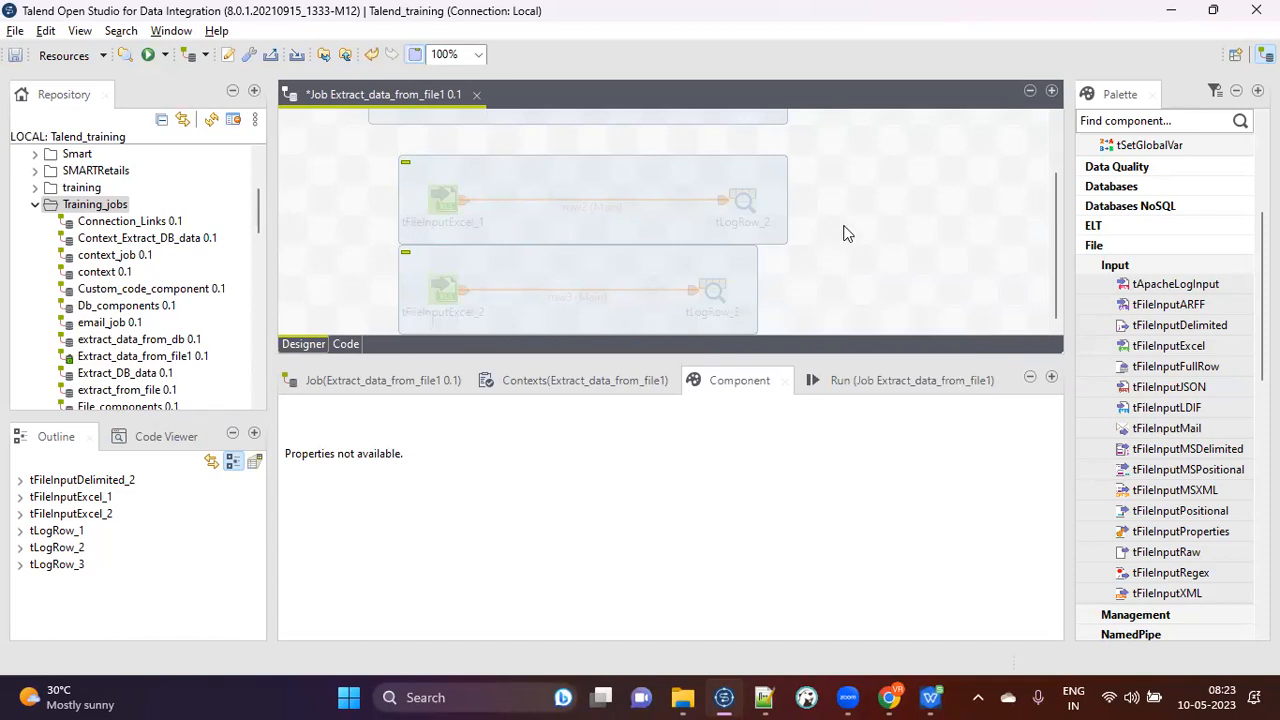
Collapse the File Excel and Metadata nodes in the repository tree.
scroll(870, 218, "up", 2)
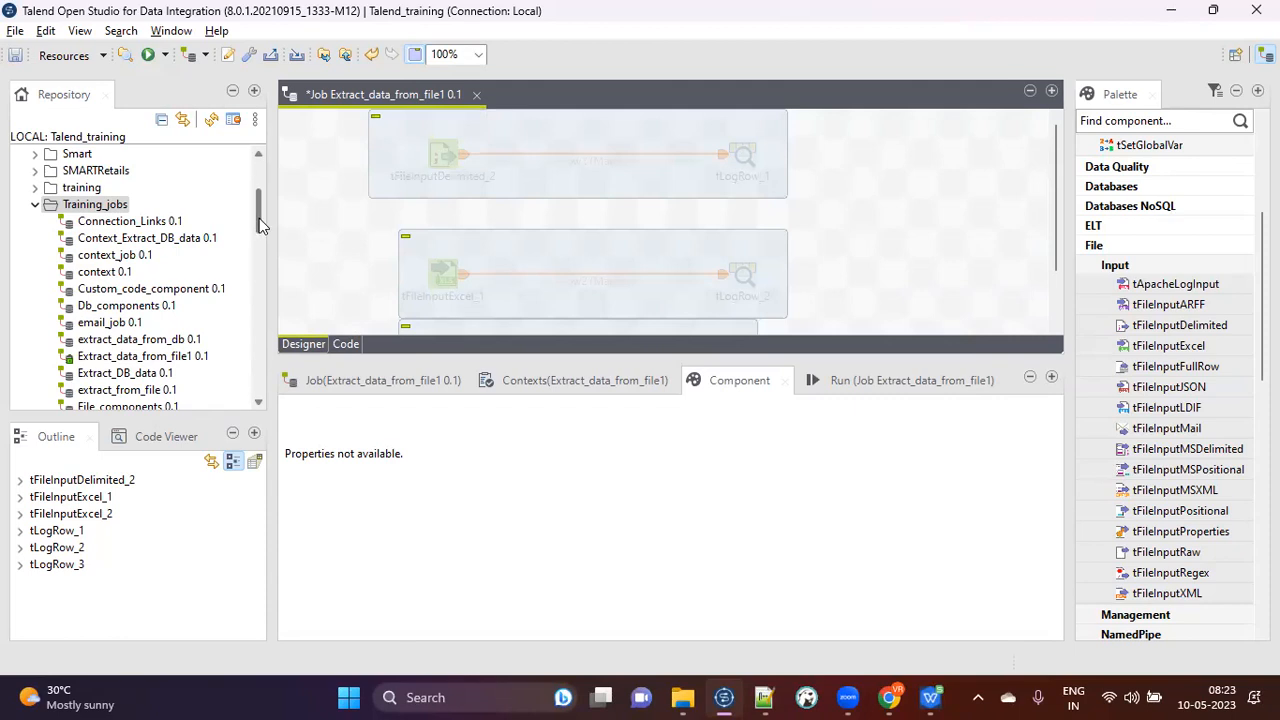
left_click_drag(259, 195, 257, 304)
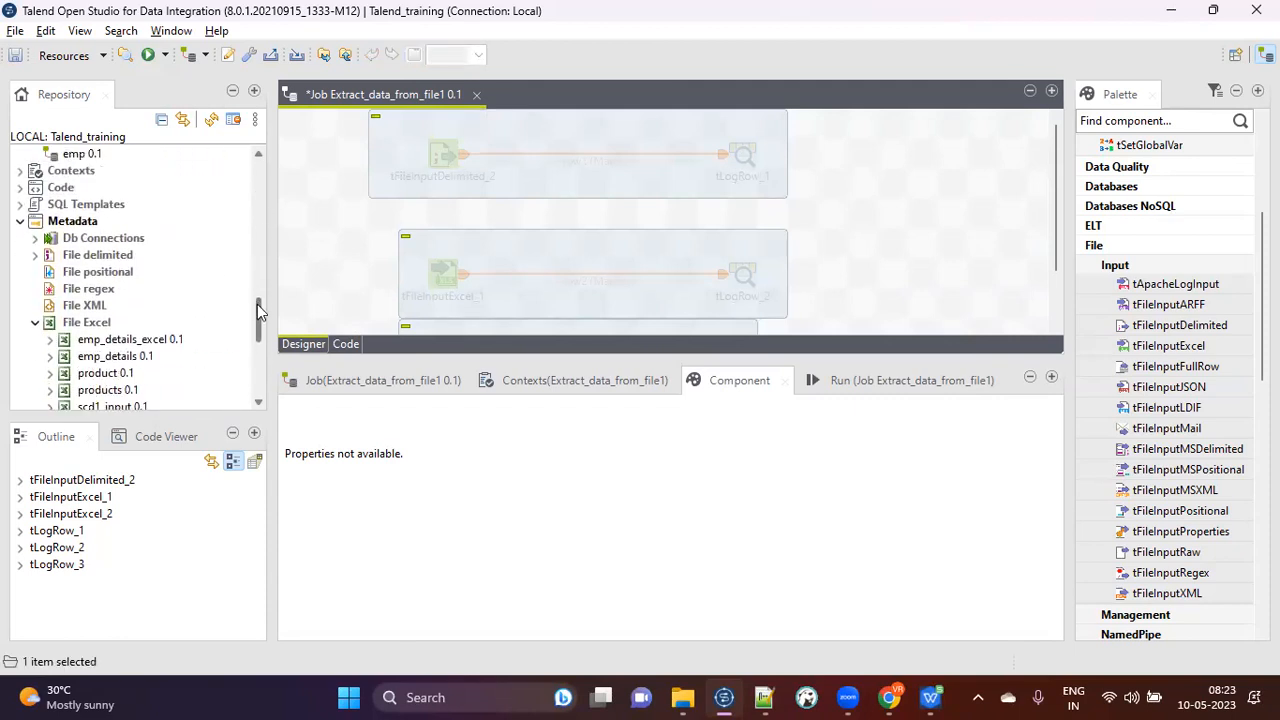
left_click(36, 323)
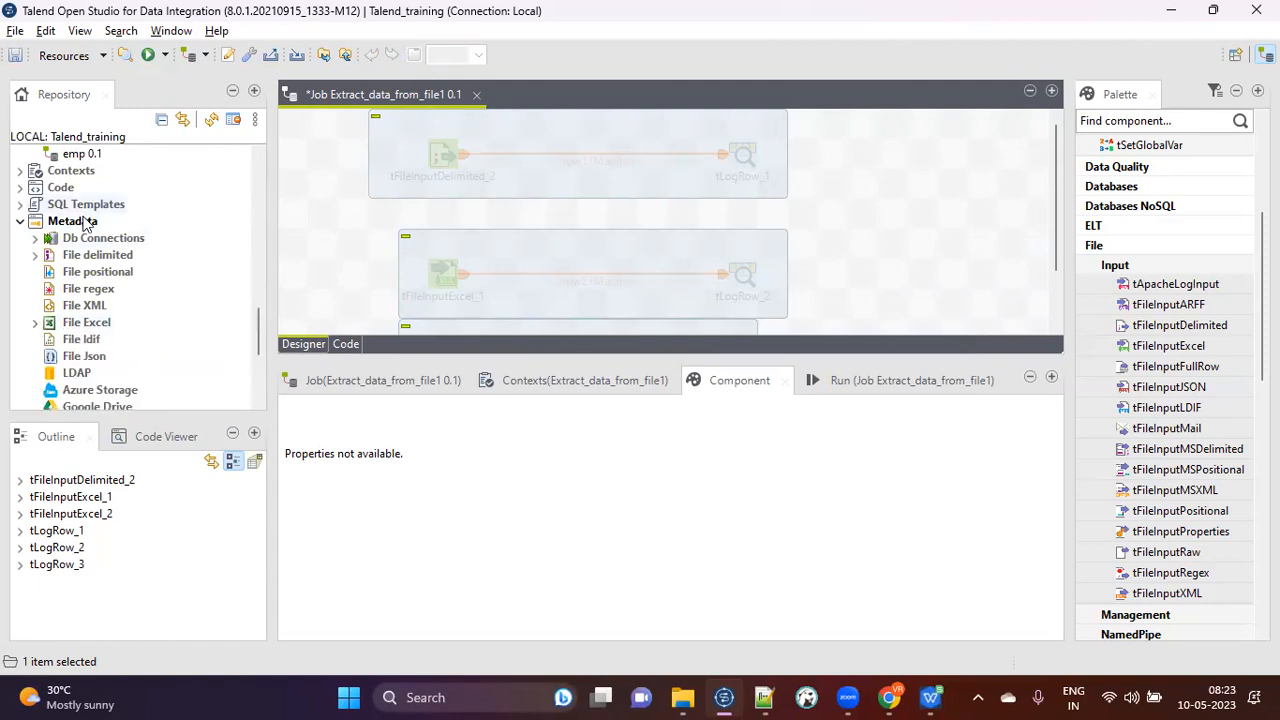
left_click(23, 224)
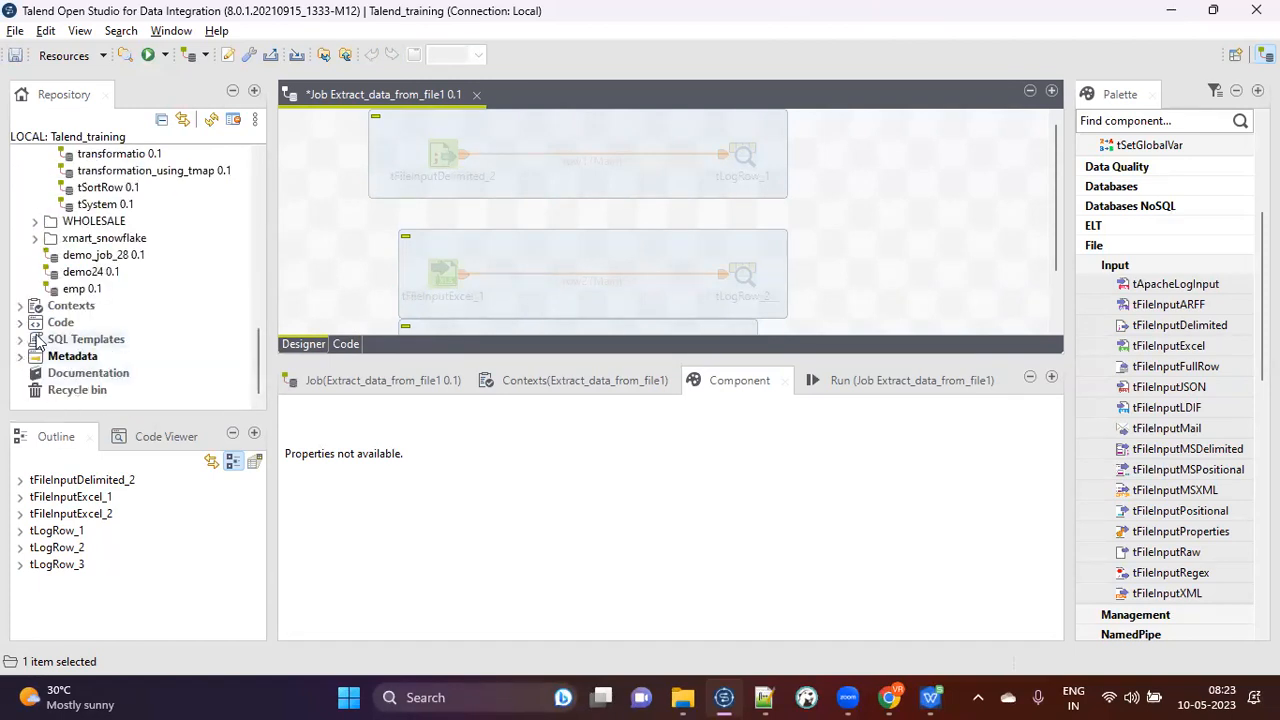
Collapse Job Designs in the repository tree and expand the Metadata node.
scroll(57, 203, "up", 10)
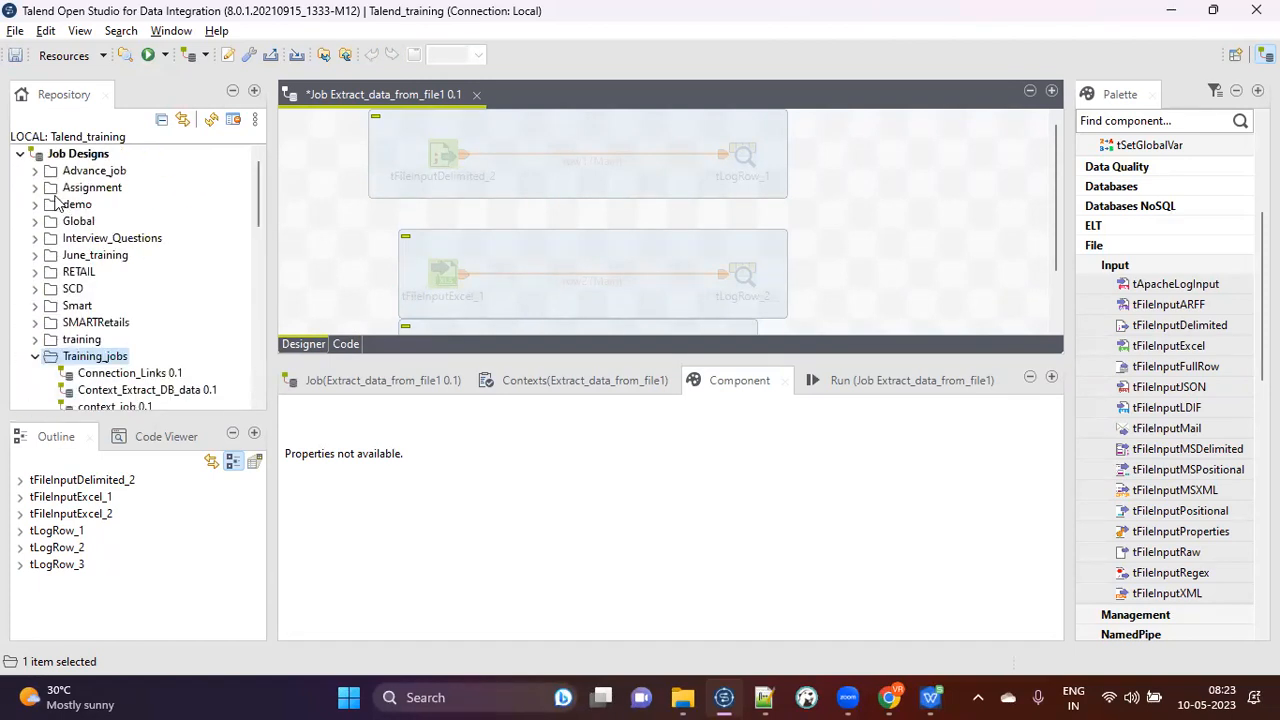
left_click(20, 155)
left_click(20, 222)
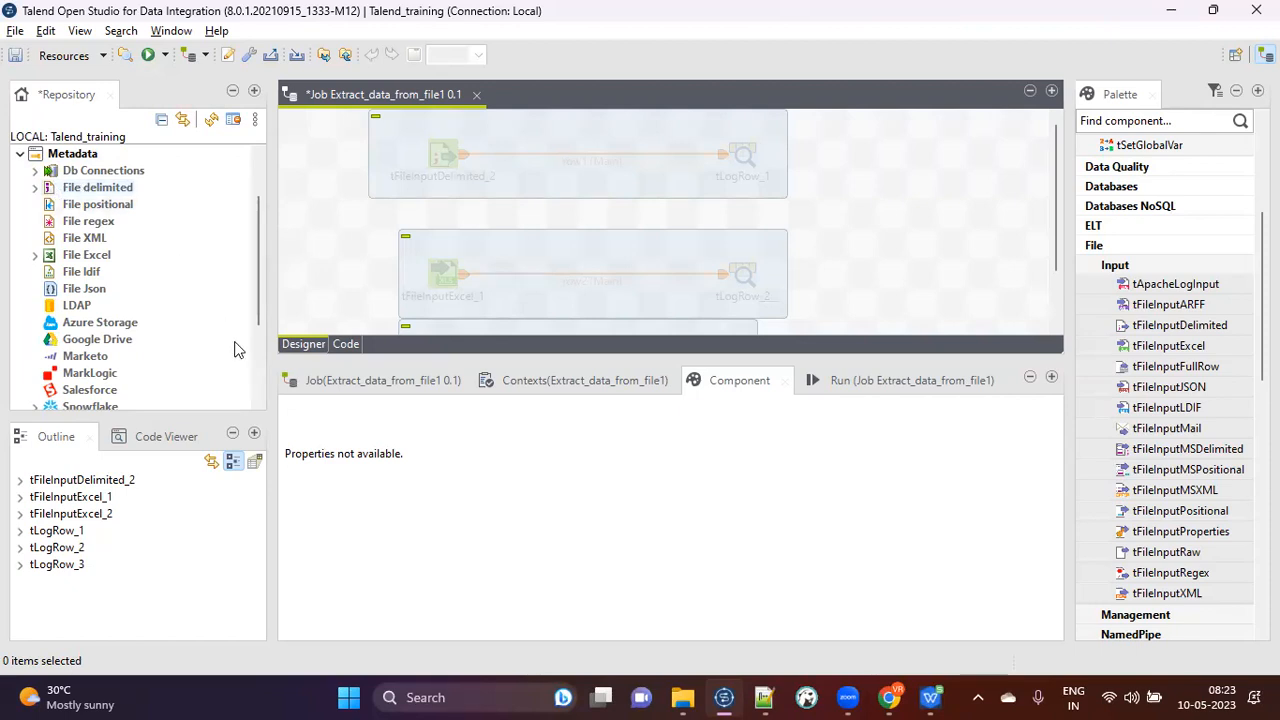
Switch to Employee.txt in Notepad++, select the column header line and bookmark line 4.
left_click(765, 697)
left_click_drag(545, 166, 45, 170)
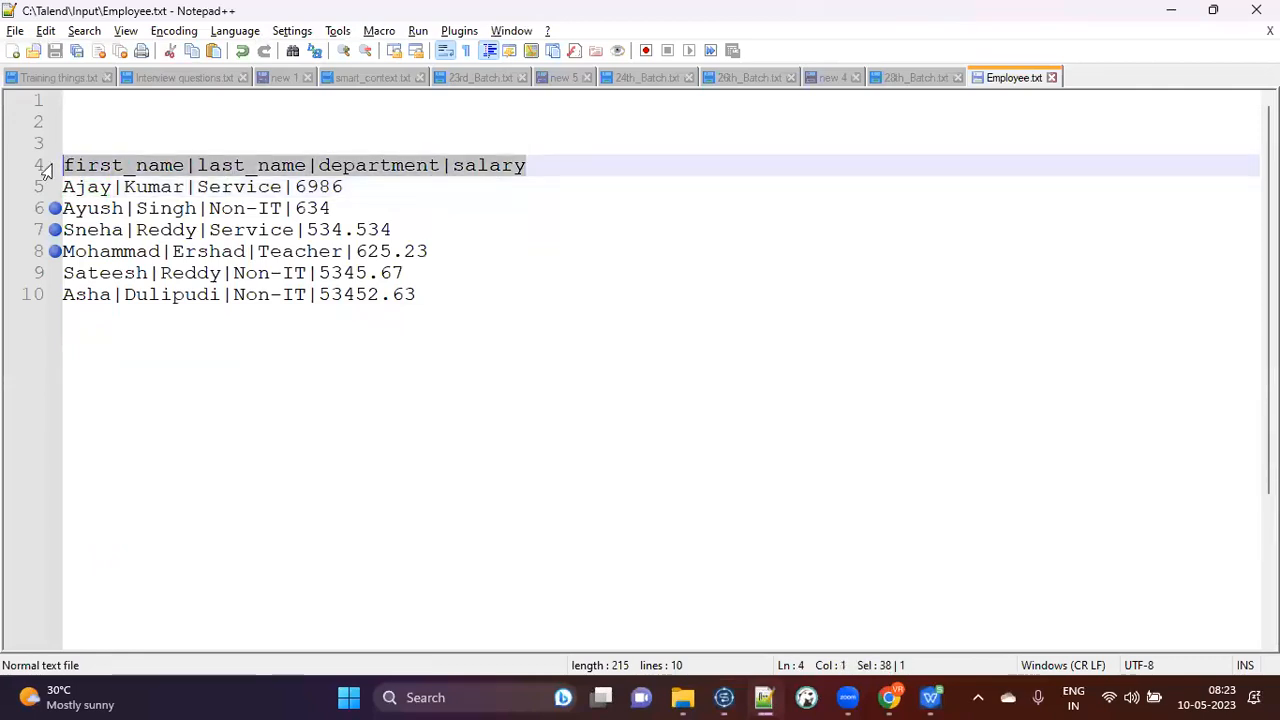
left_click(49, 166)
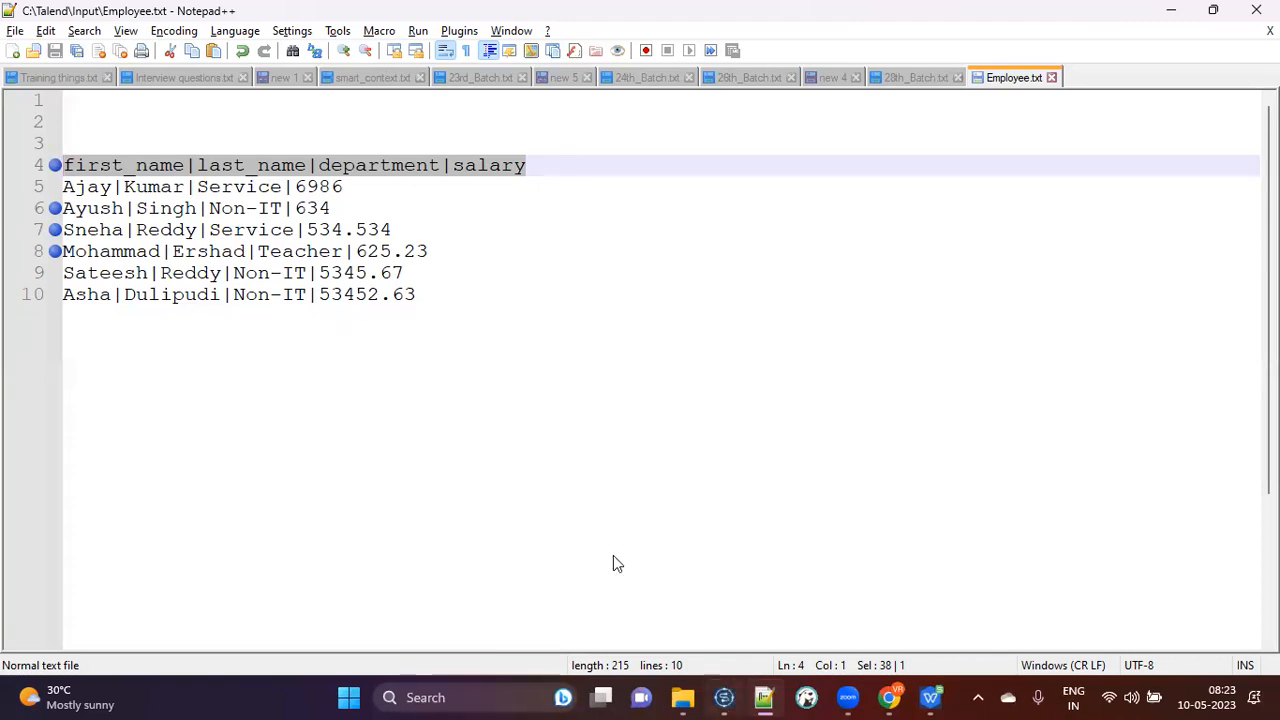
Return to Talend, start a new File delimited metadata entry named emp and proceed to its file settings.
key("alt+Tab")
left_click(86, 194)
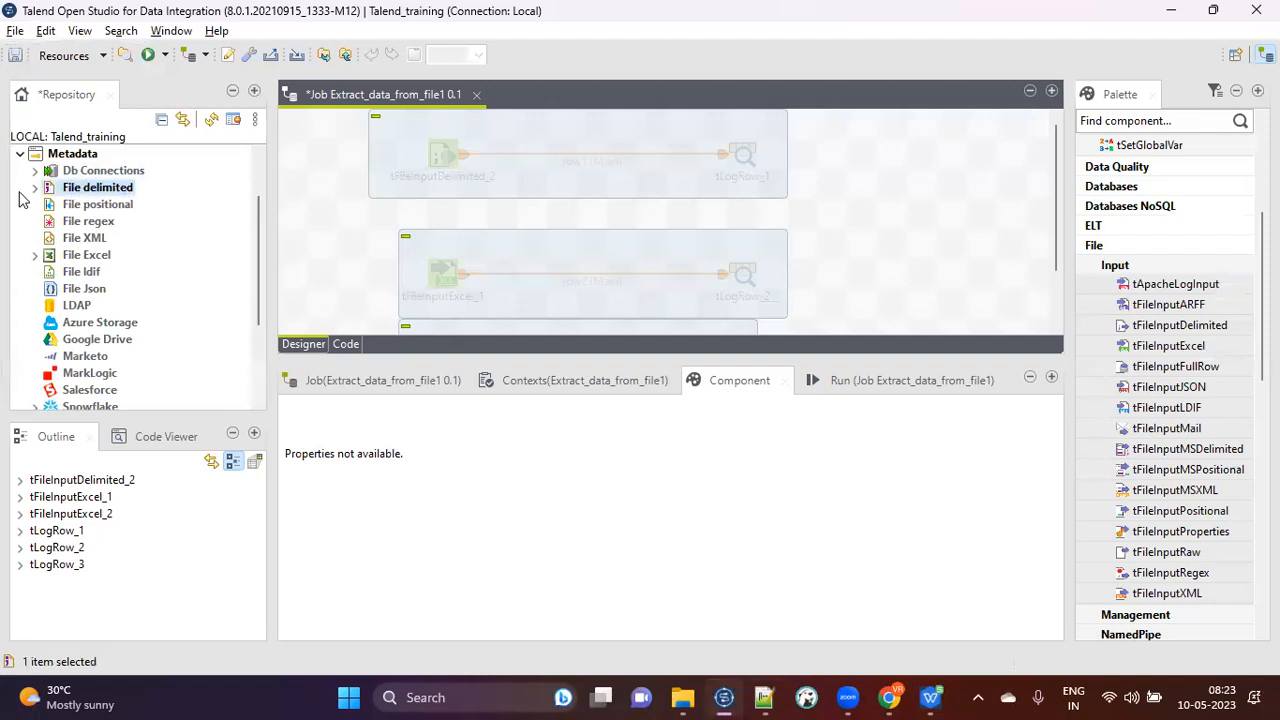
left_click(35, 188)
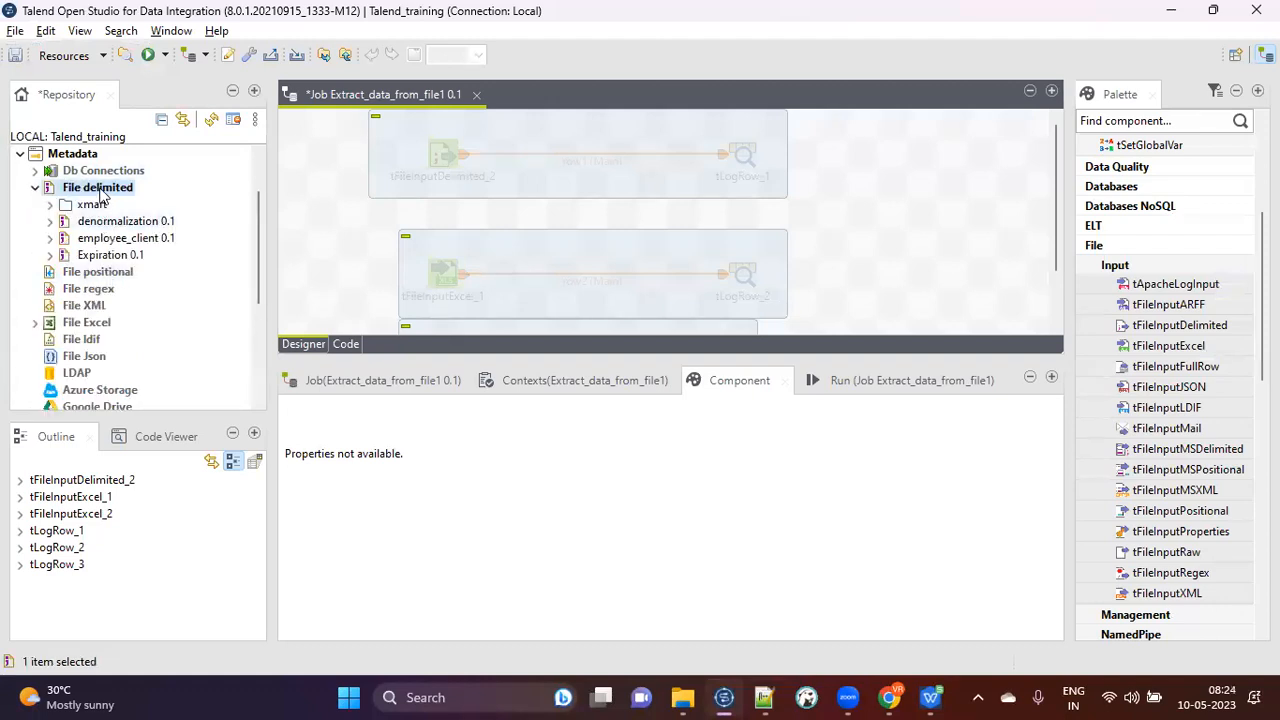
right_click(103, 196)
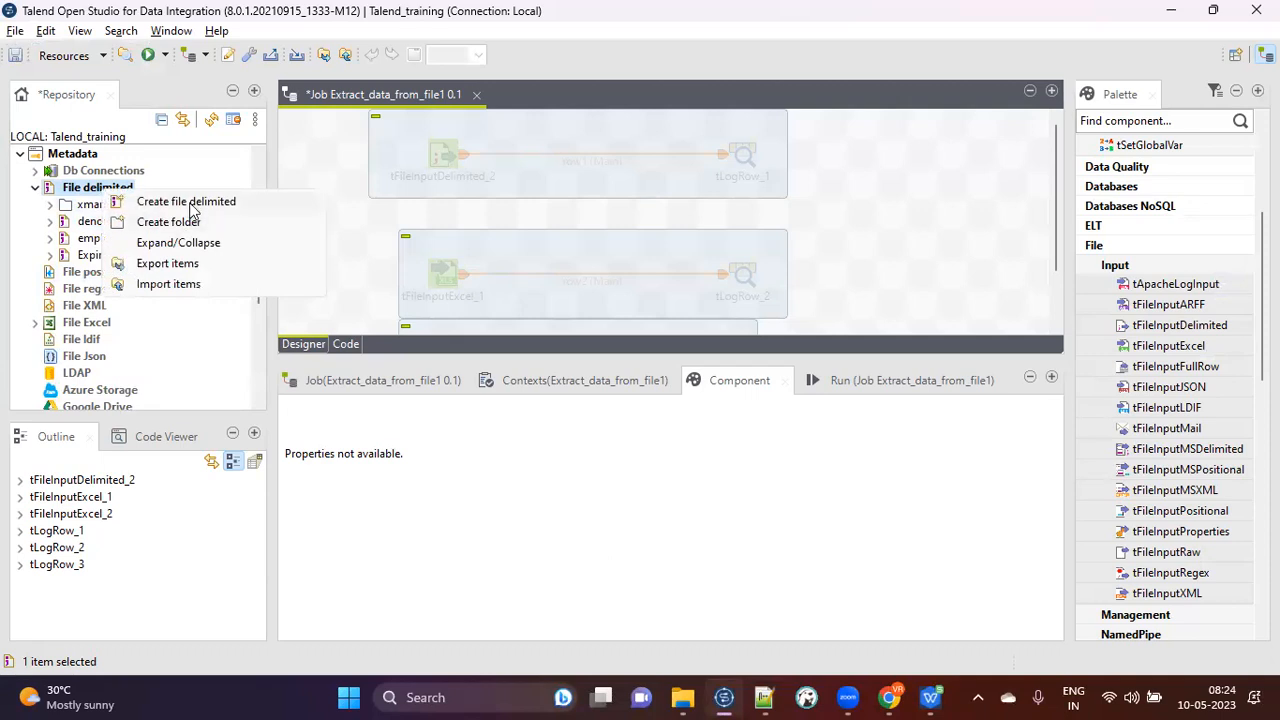
left_click(613, 216)
type("emp")
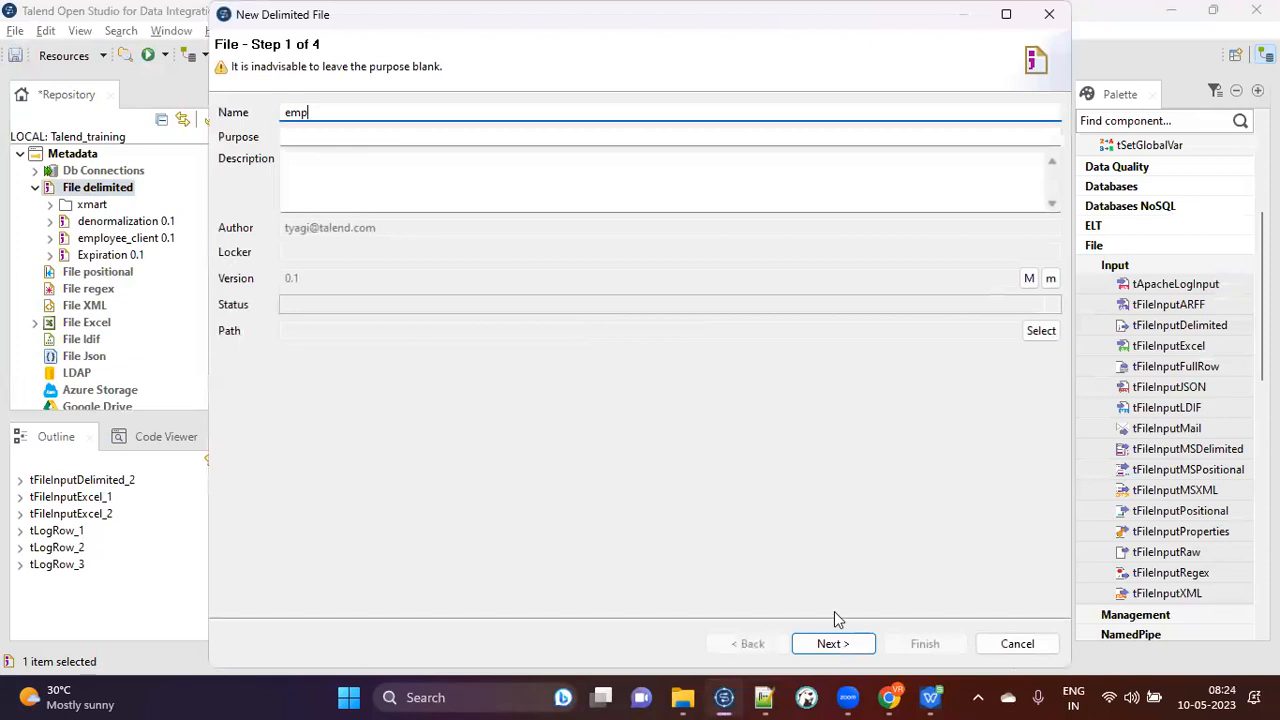
left_click(833, 644)
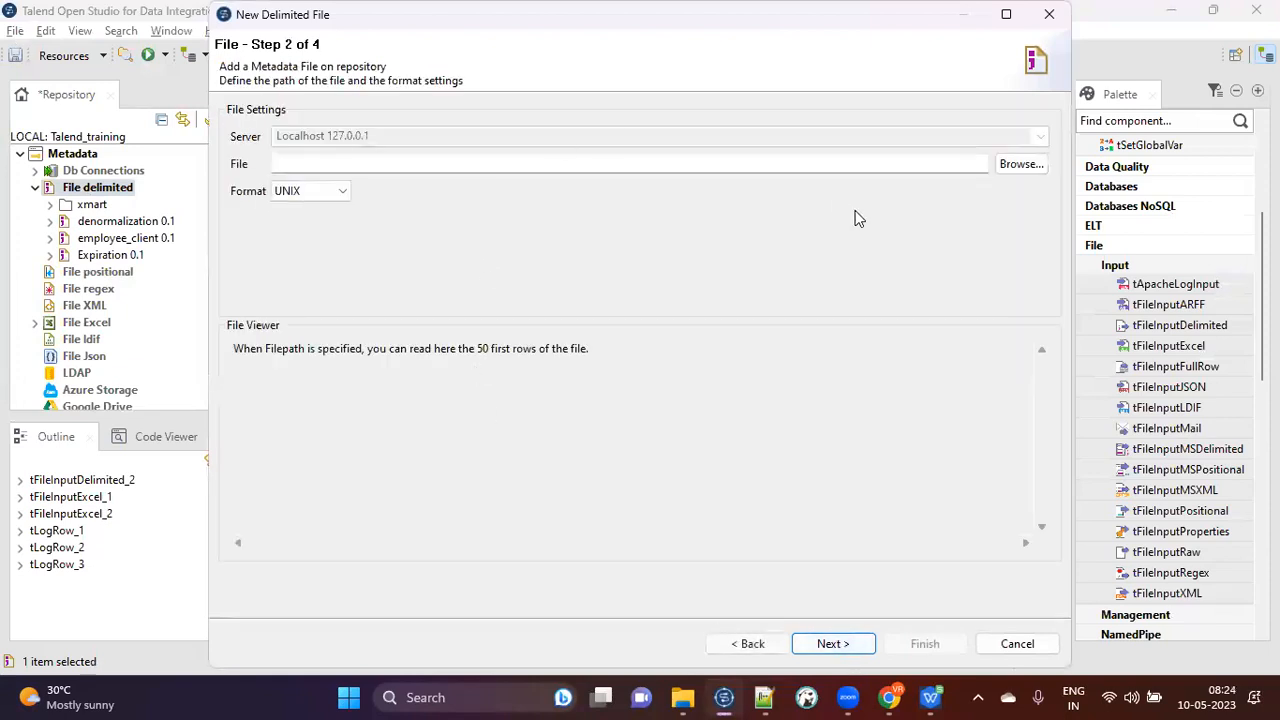
Choose C:/Talend/Input/Employee.txt as the source file, using the * file filter, and proceed to the parse settings.
left_click(1020, 165)
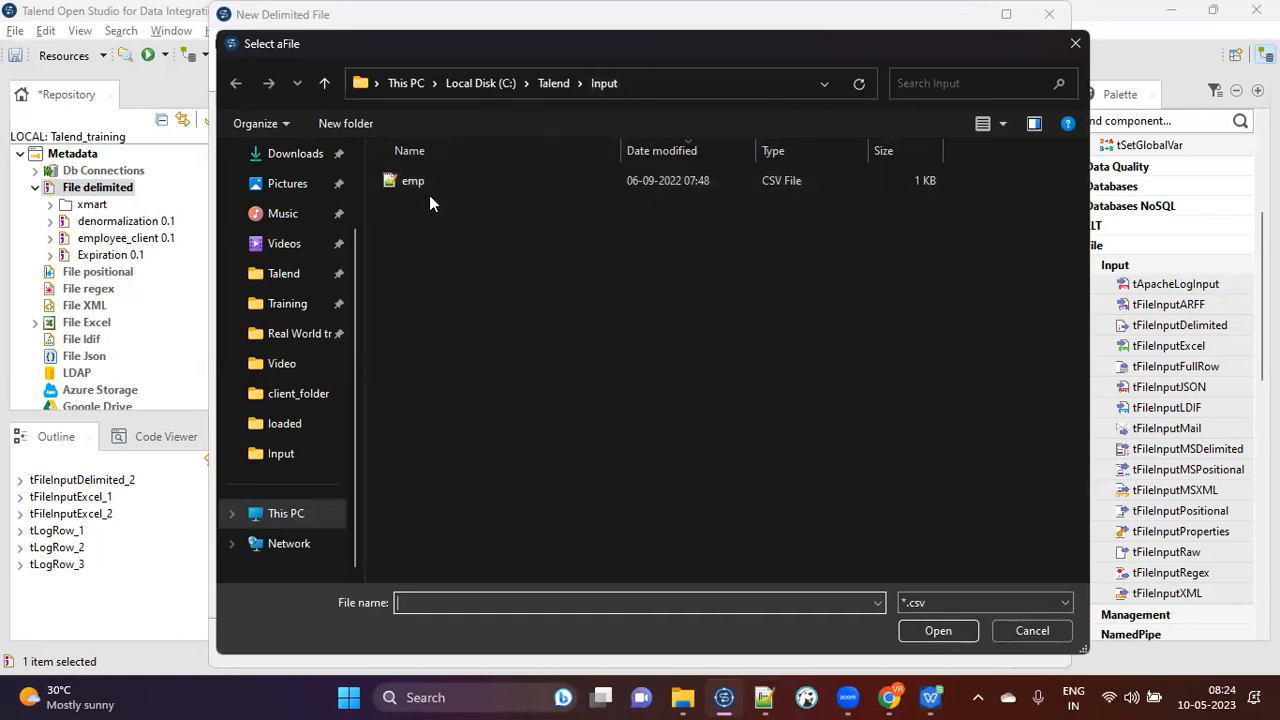
left_click(764, 697)
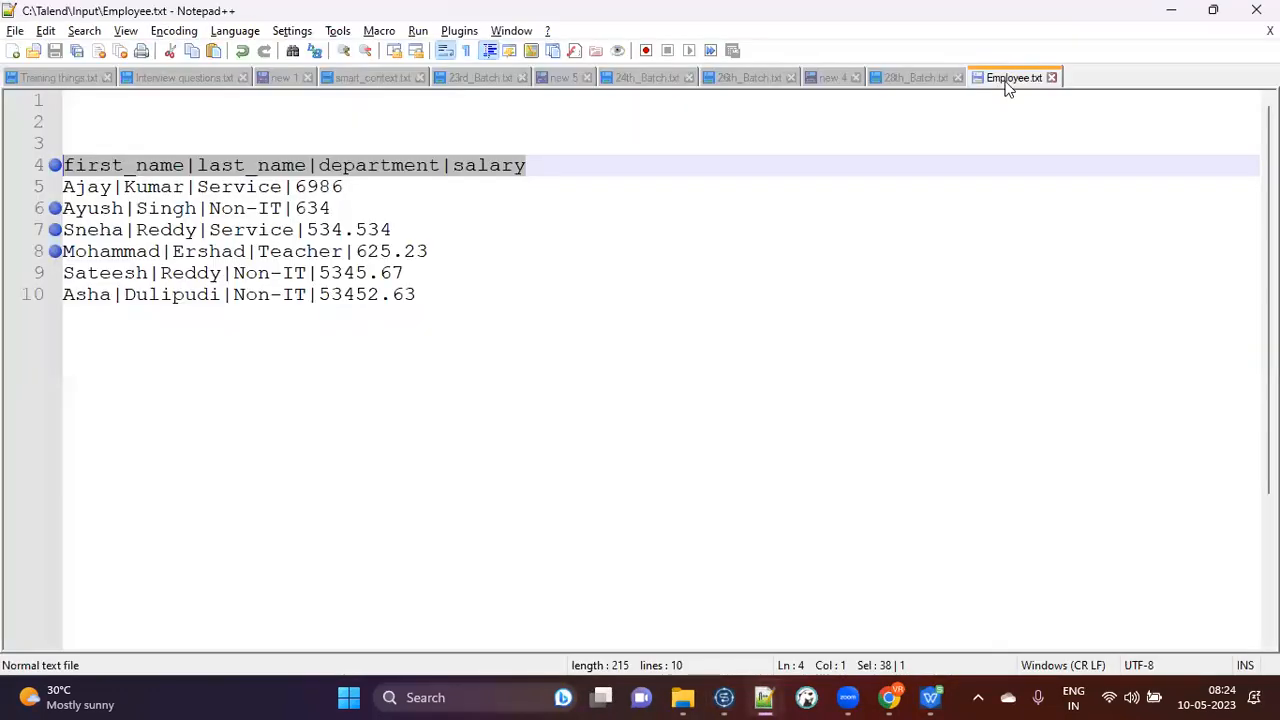
key("alt+Tab")
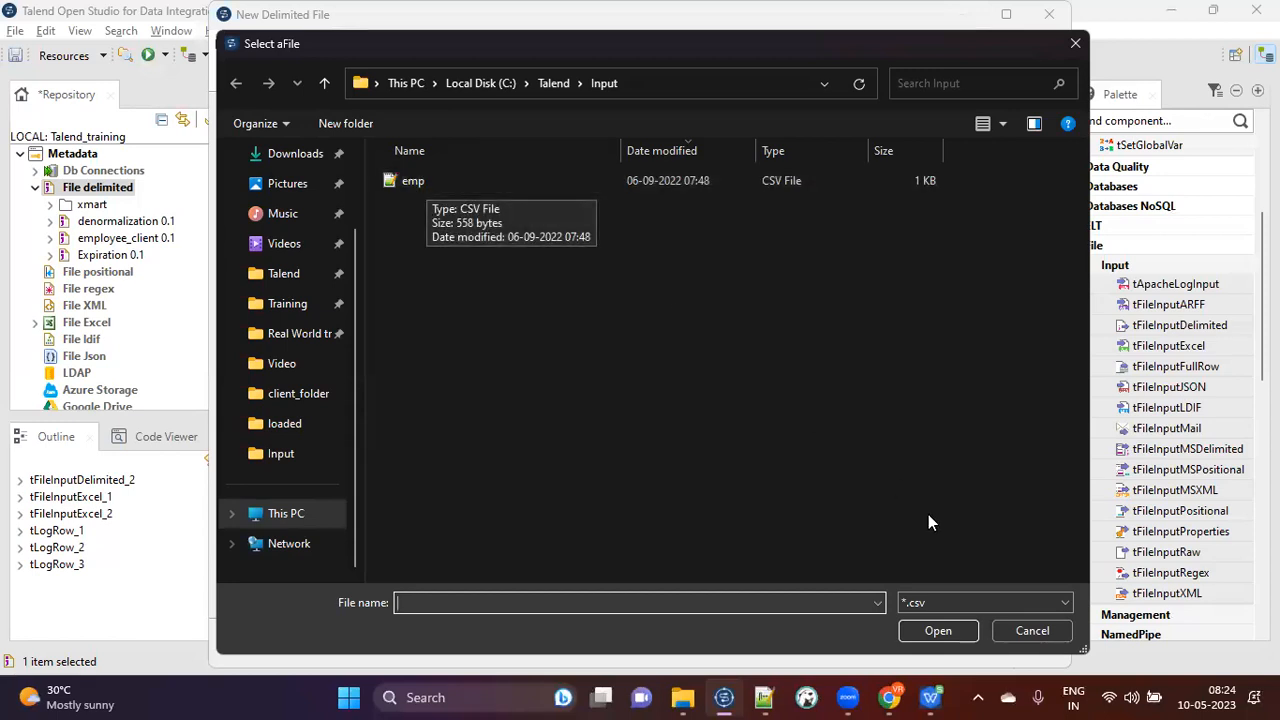
left_click(1018, 600)
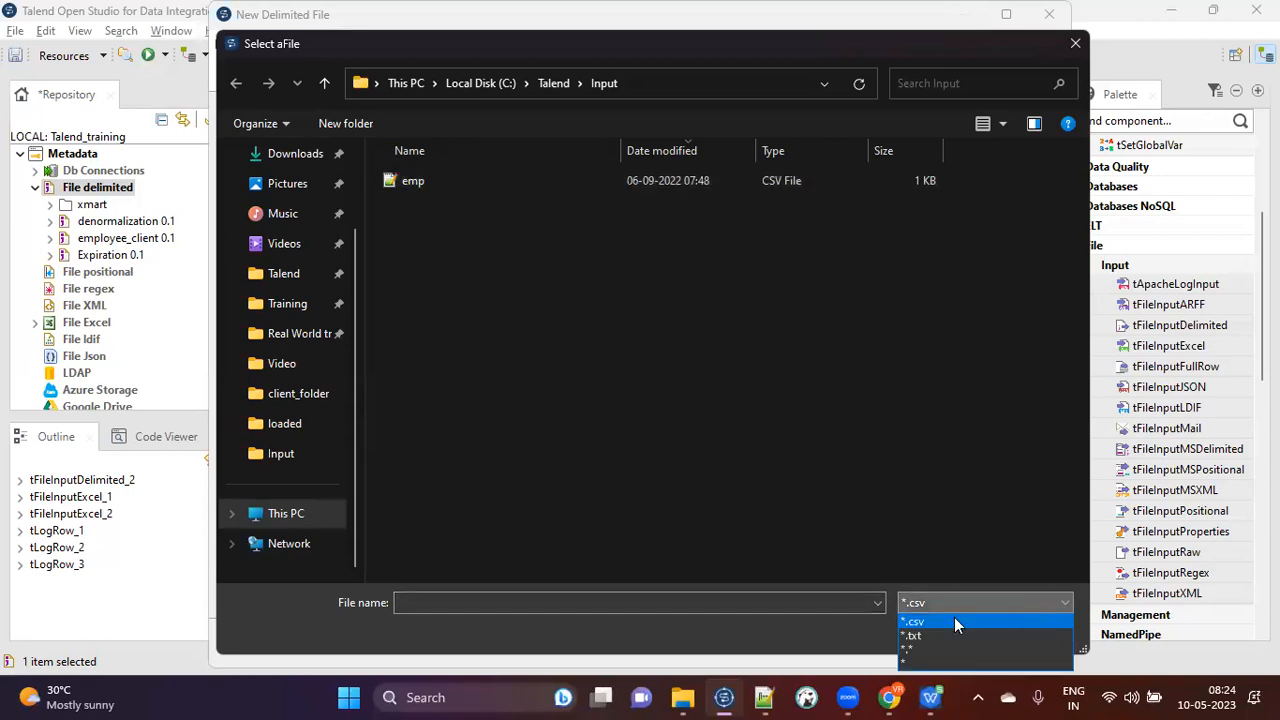
left_click(912, 663)
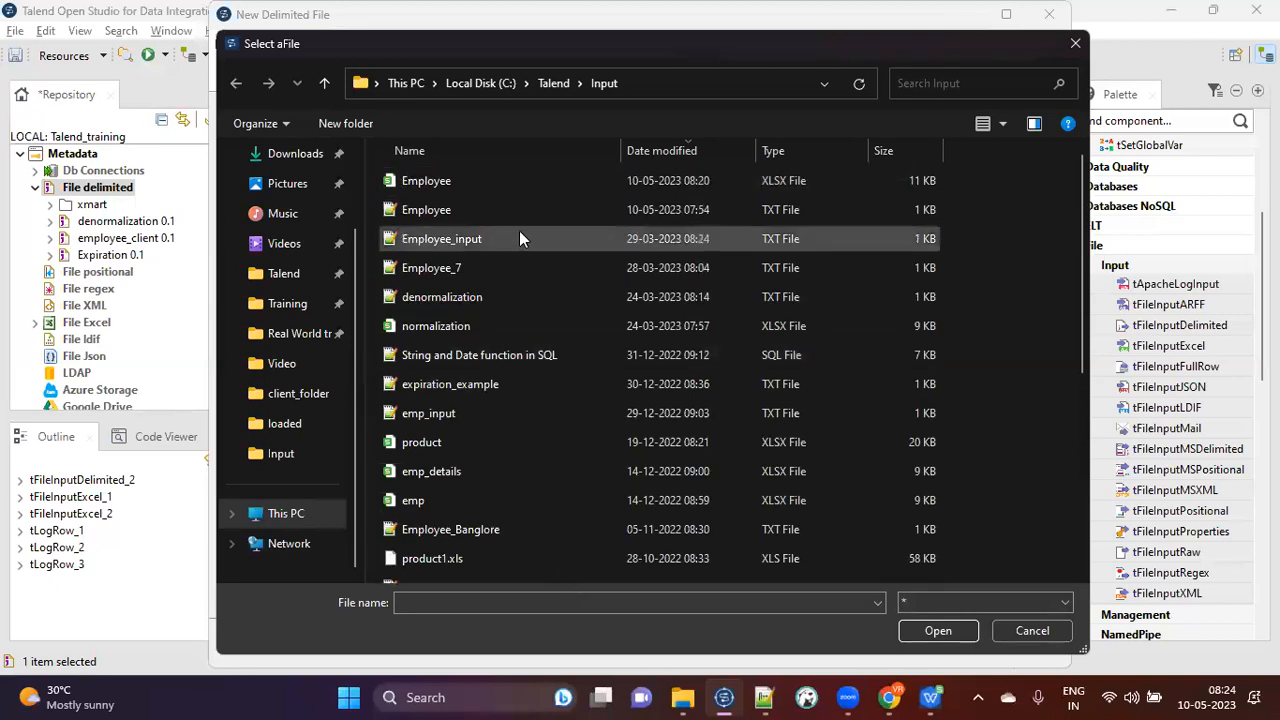
left_click(446, 212)
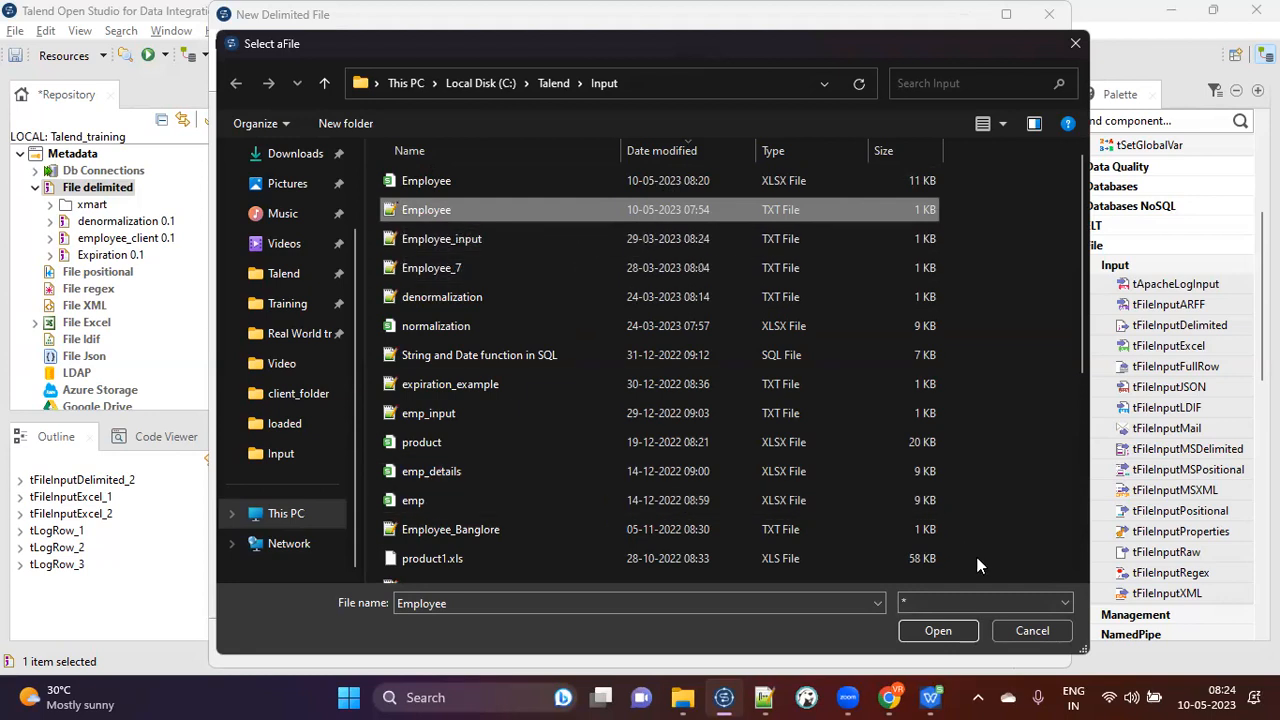
left_click(1001, 600)
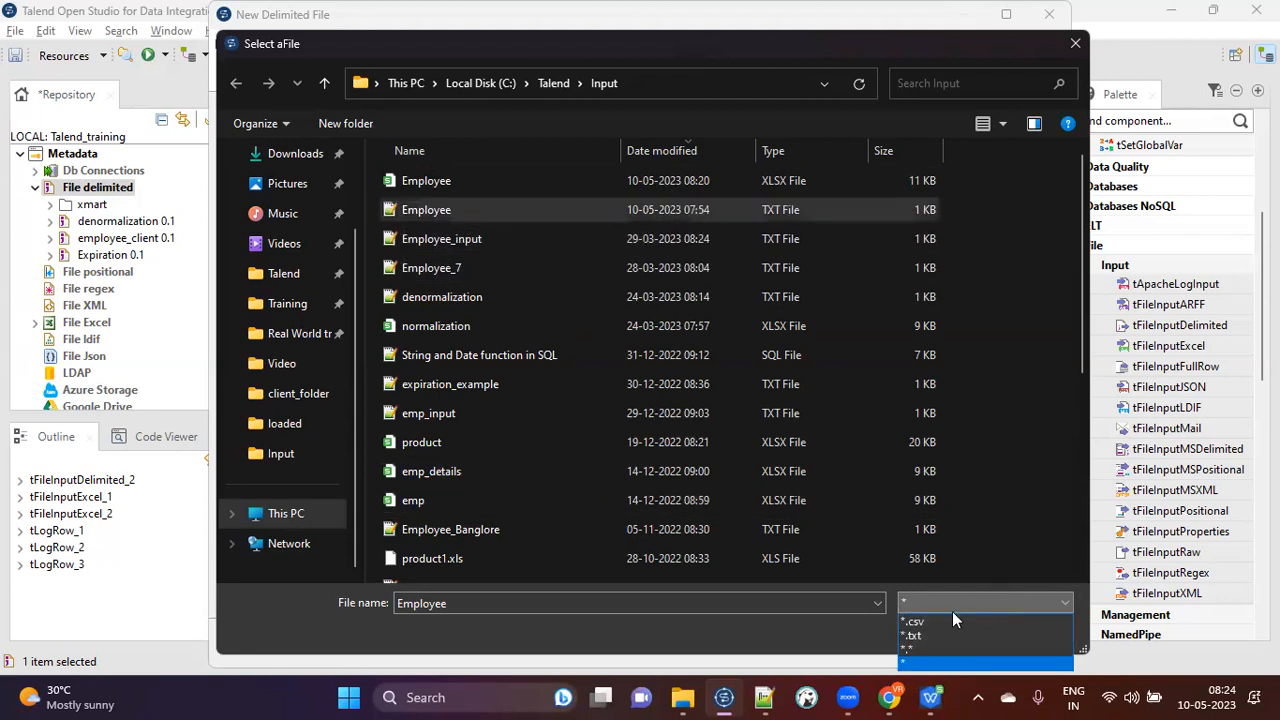
left_click(921, 663)
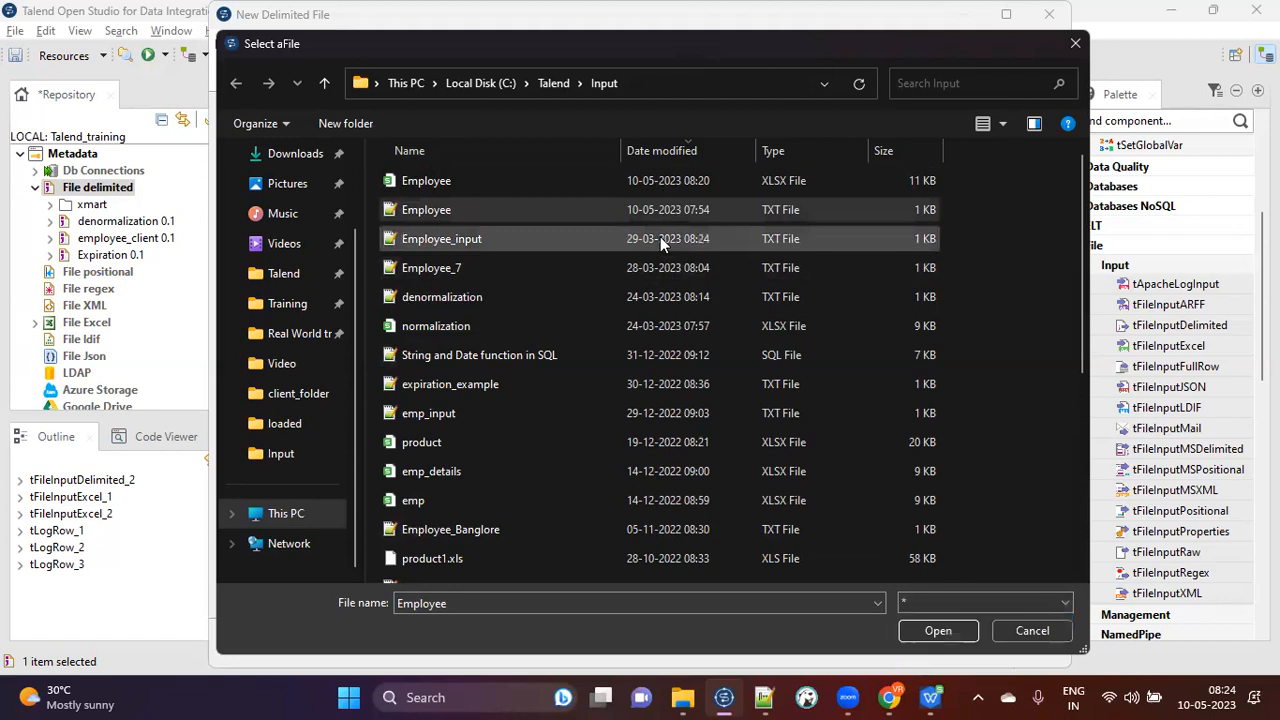
left_click(925, 631)
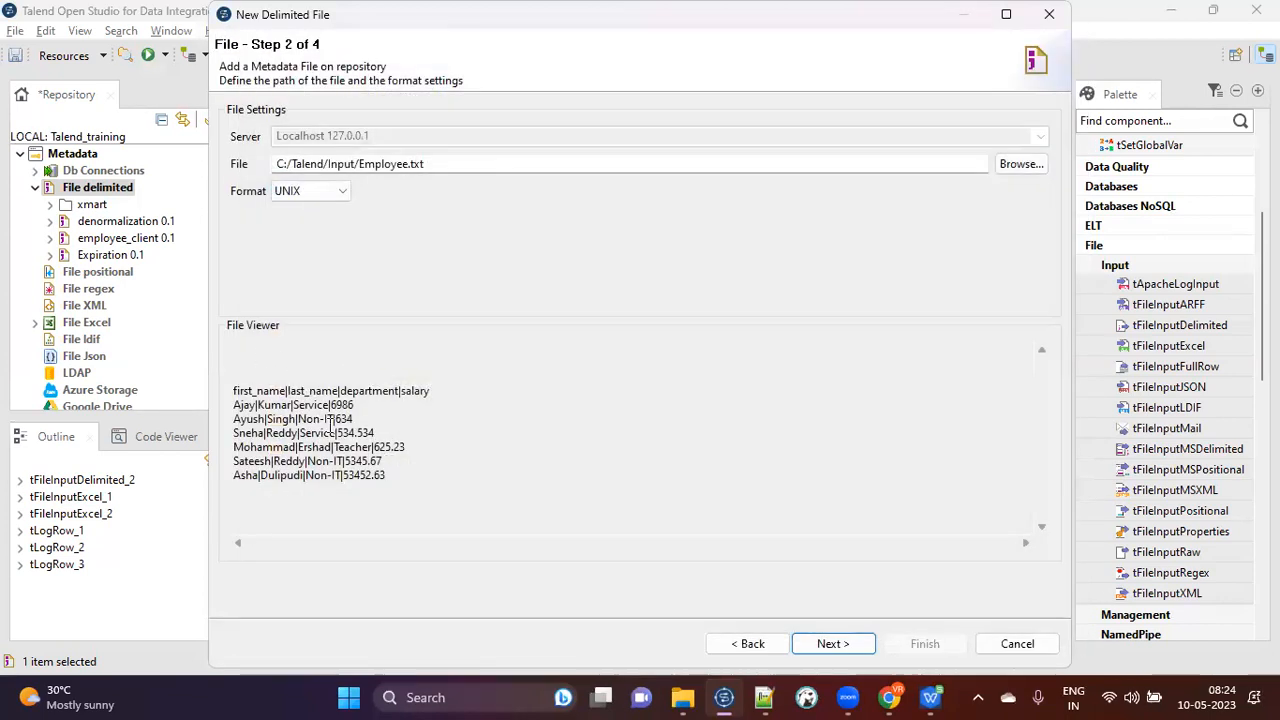
left_click(833, 645)
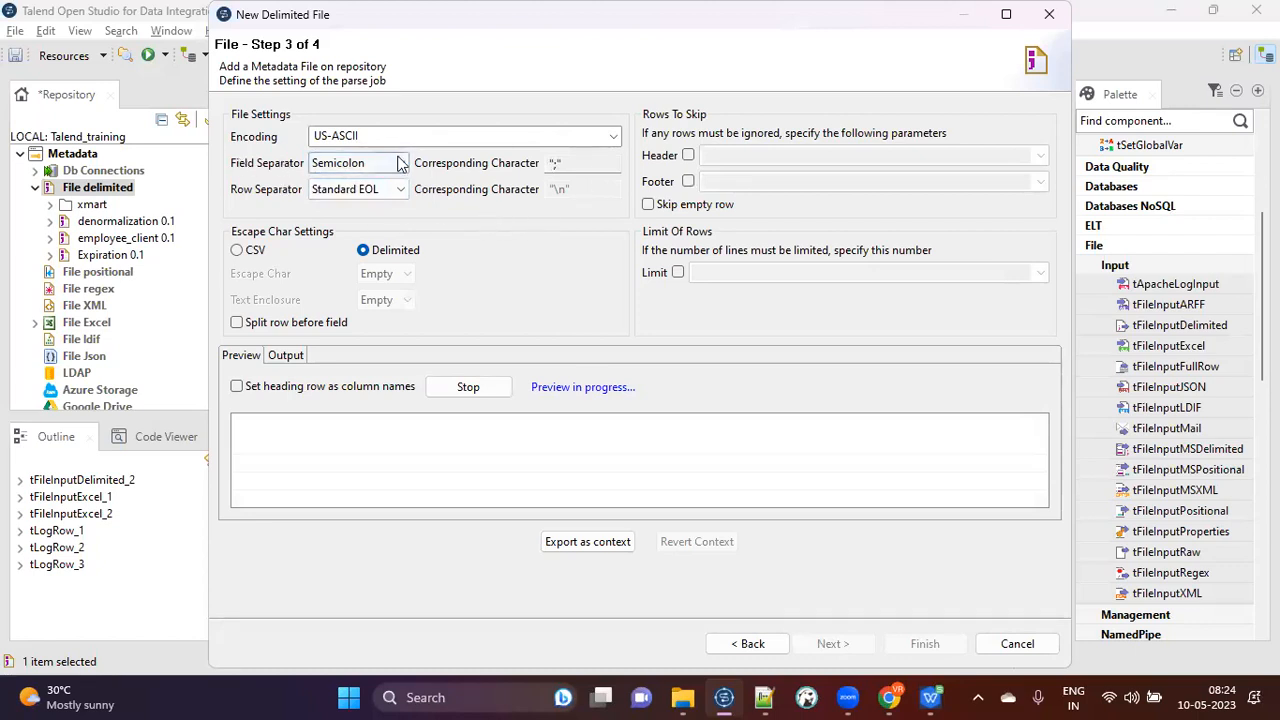
Try Custom ANSI and Custom UTF8 with "|" as the field separator, and reset it to Semicolon.
left_click(400, 167)
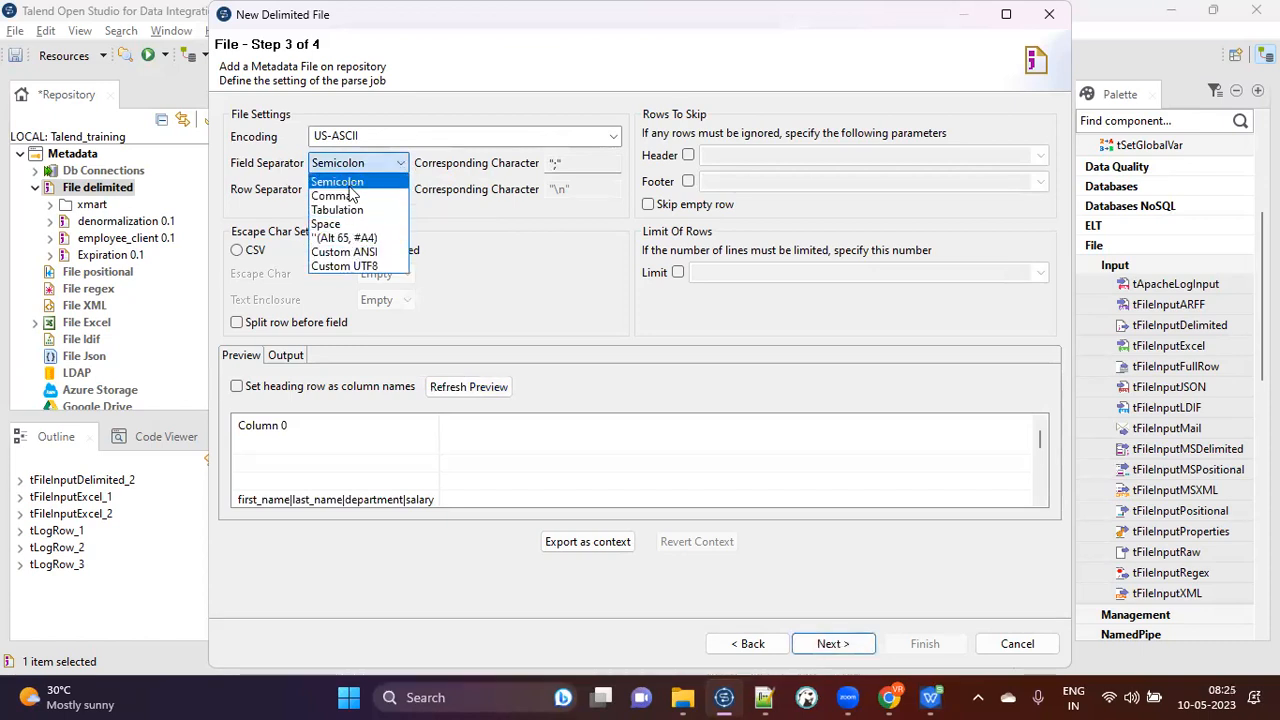
left_click(357, 252)
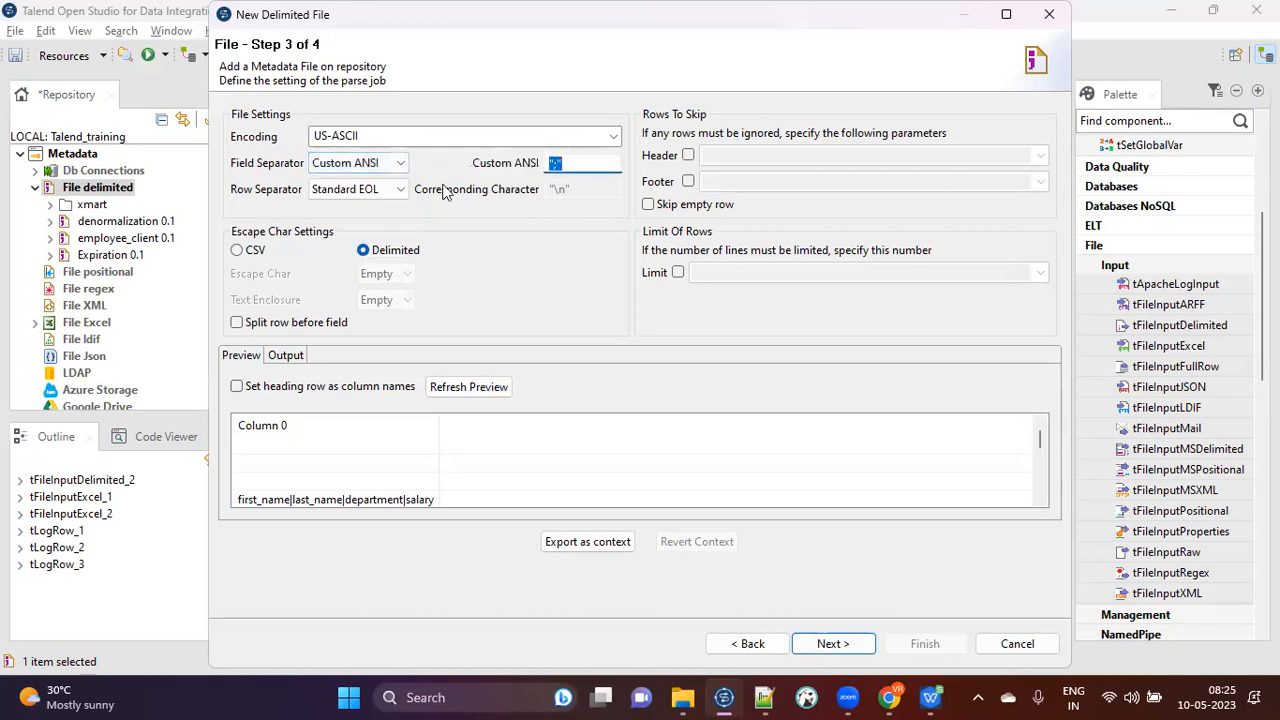
left_click(398, 163)
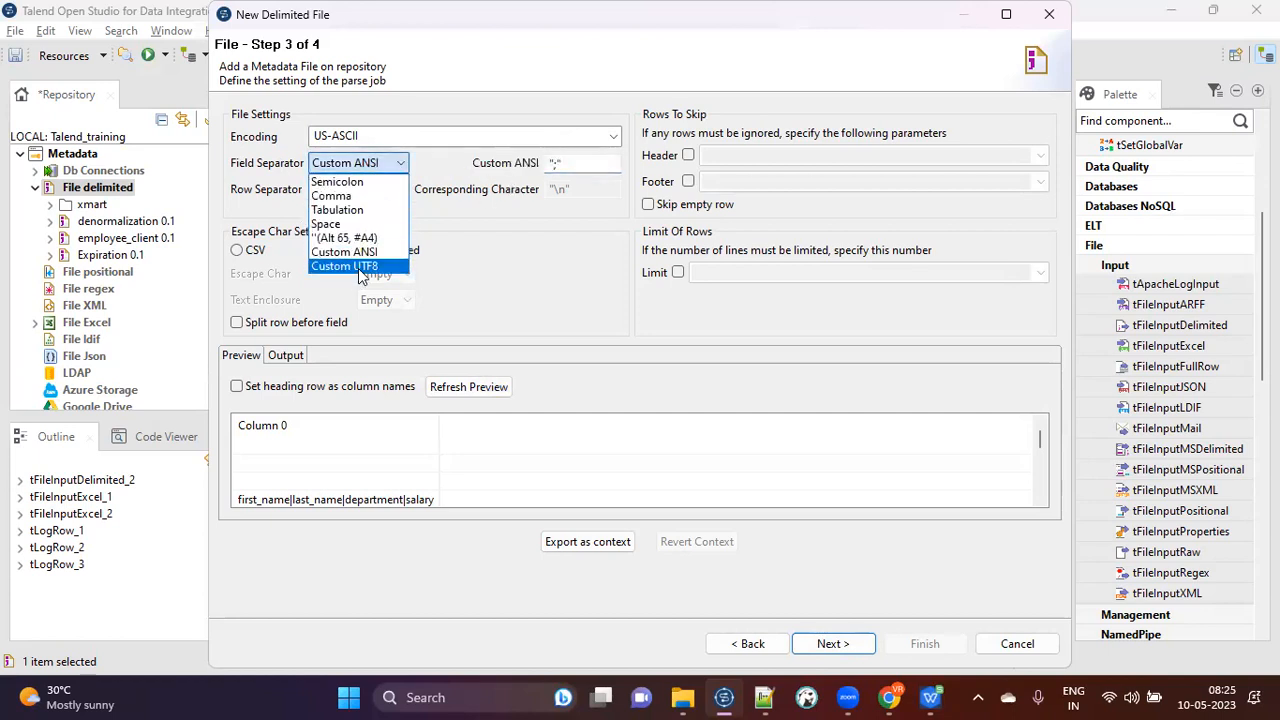
left_click(355, 264)
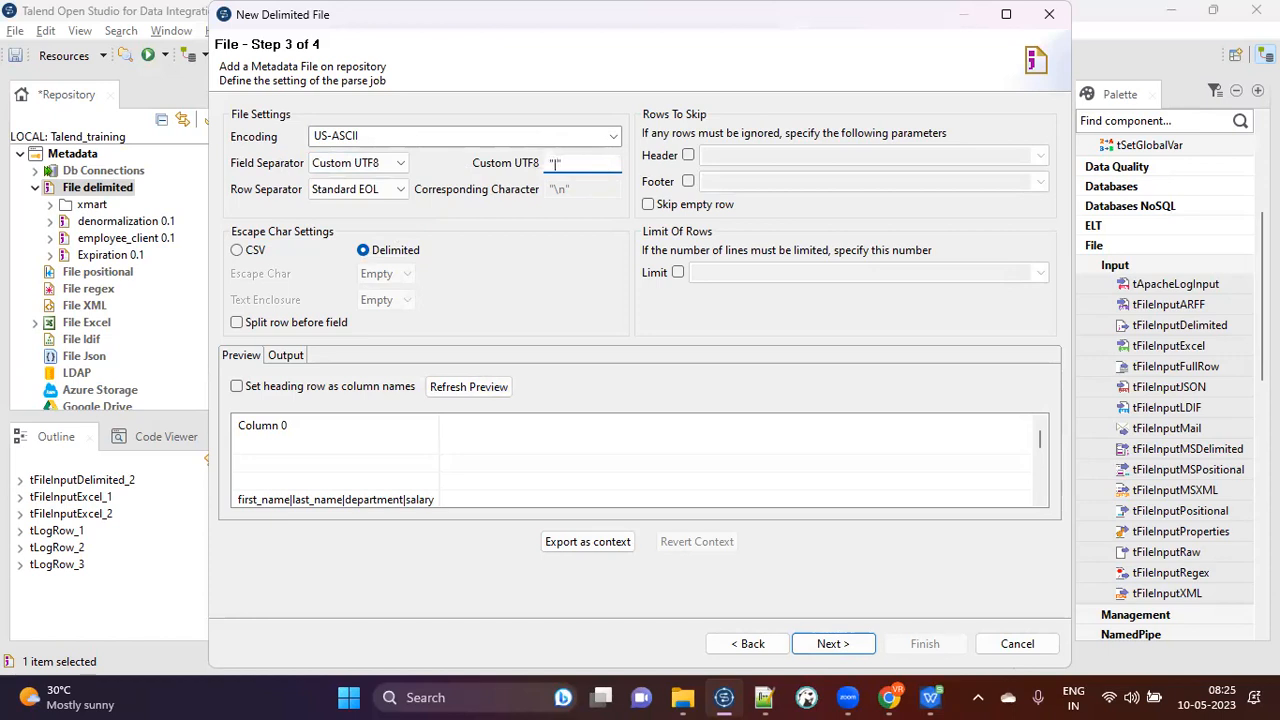
left_click(400, 163)
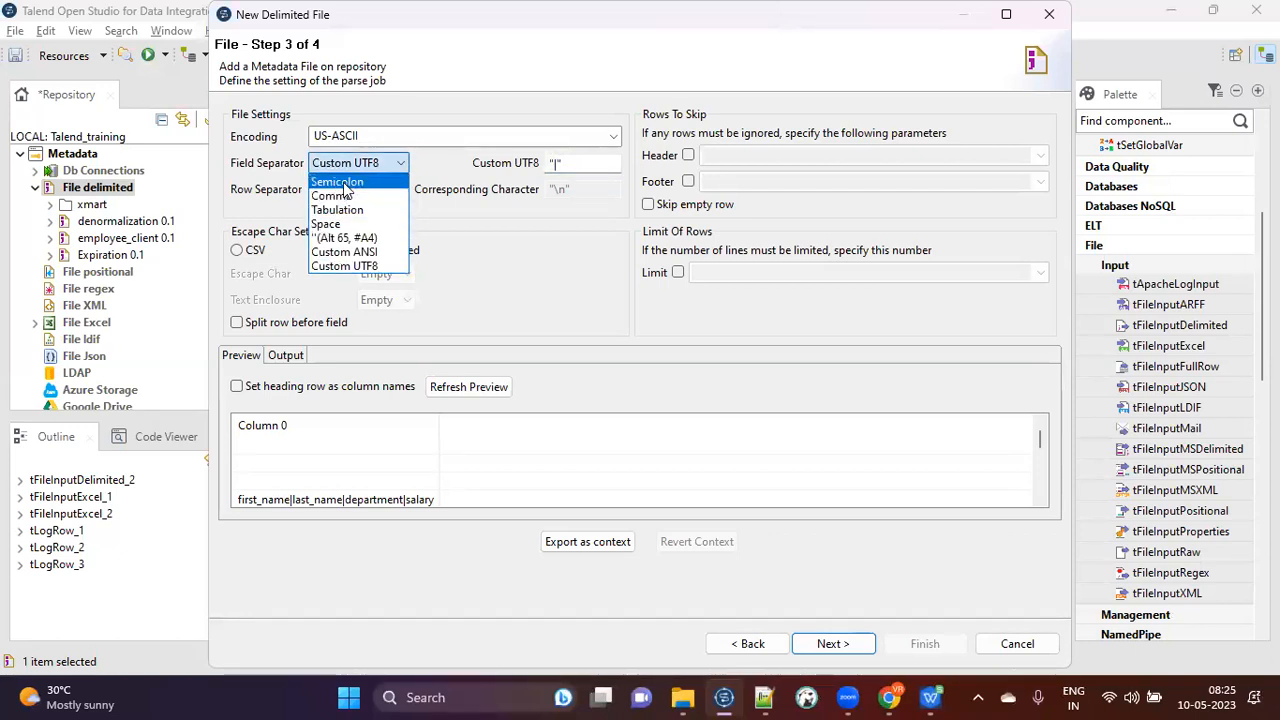
left_click(355, 183)
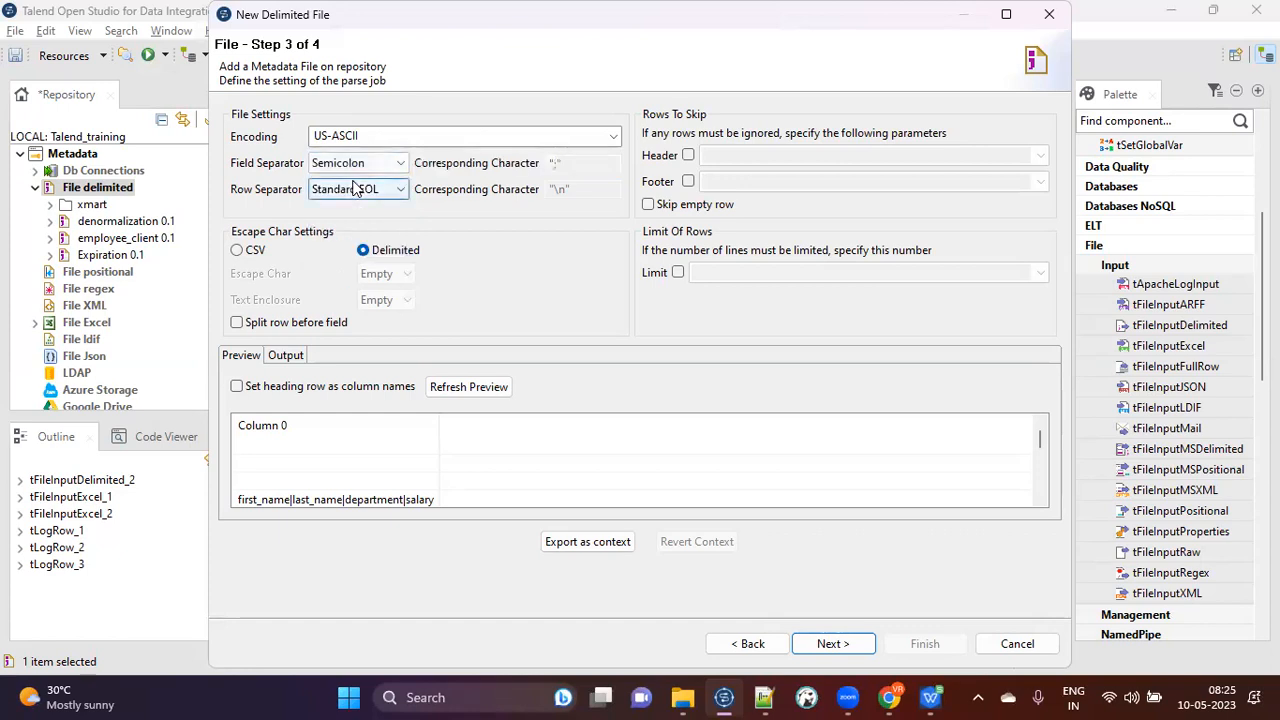
Set the field separator to Custom UTF8 with the character "|" and check the available row separator options.
left_click(396, 163)
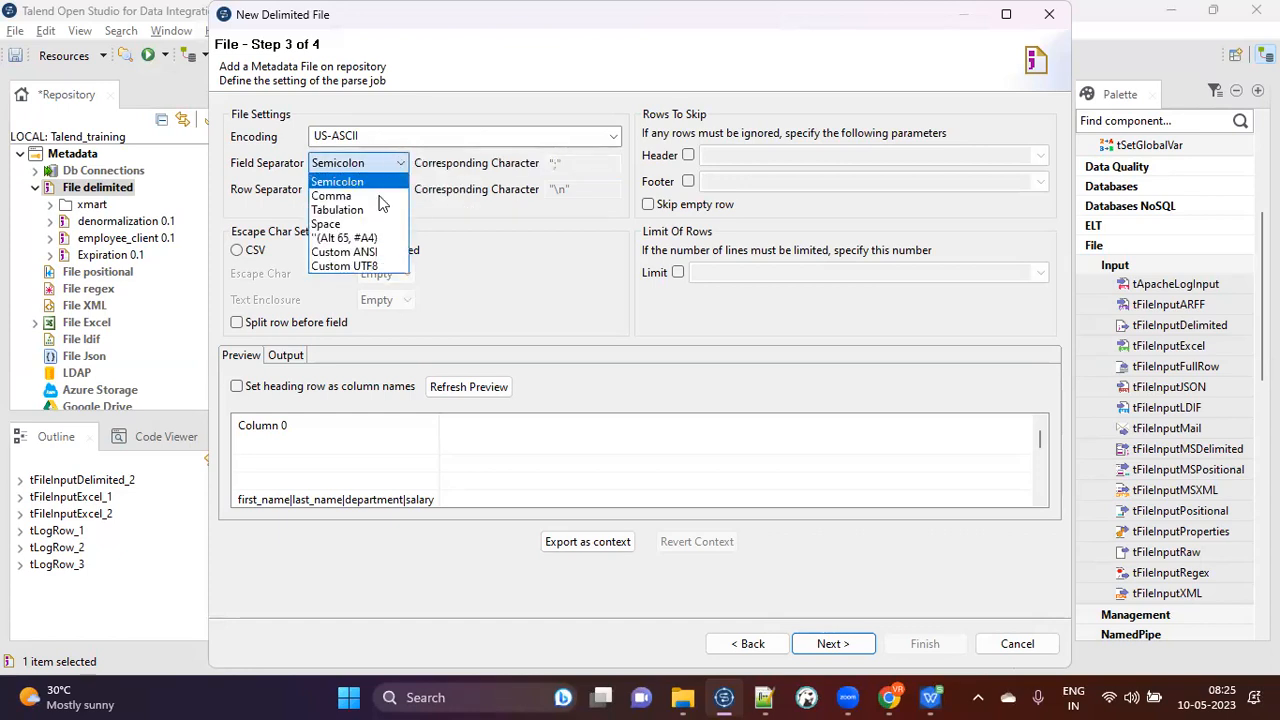
left_click(378, 265)
double_click(556, 163)
type("|")
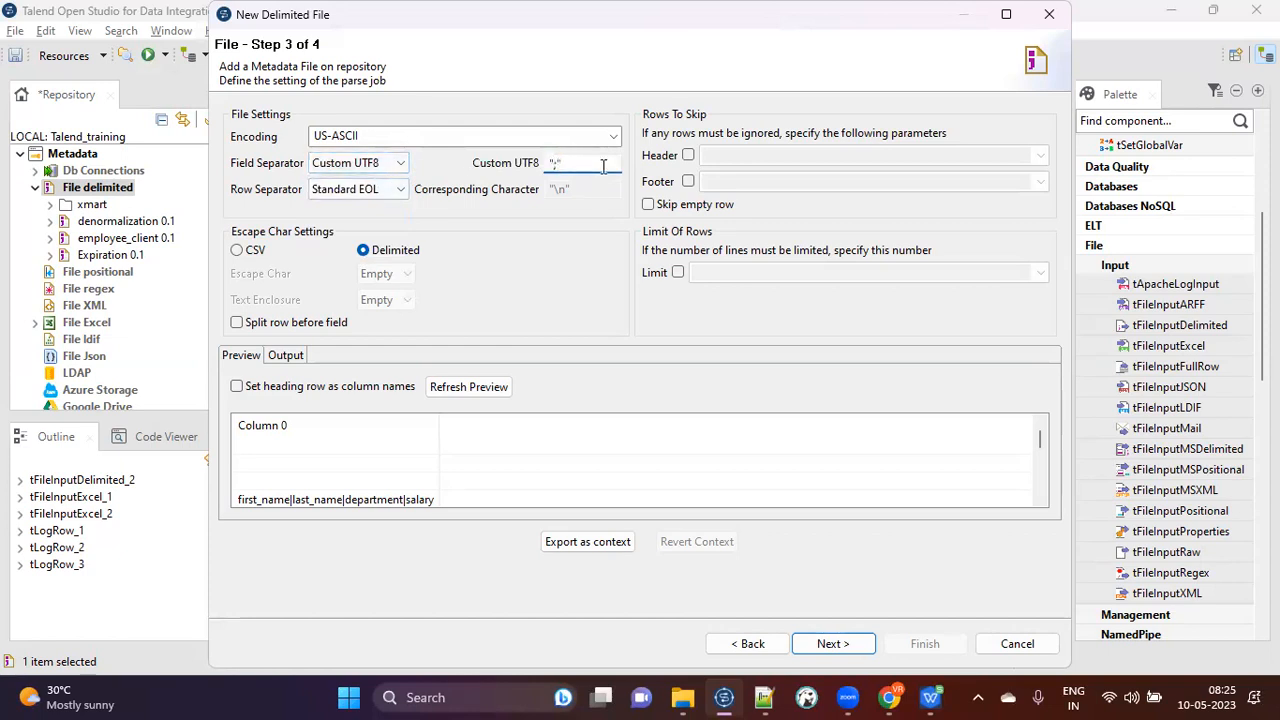
left_click(393, 165)
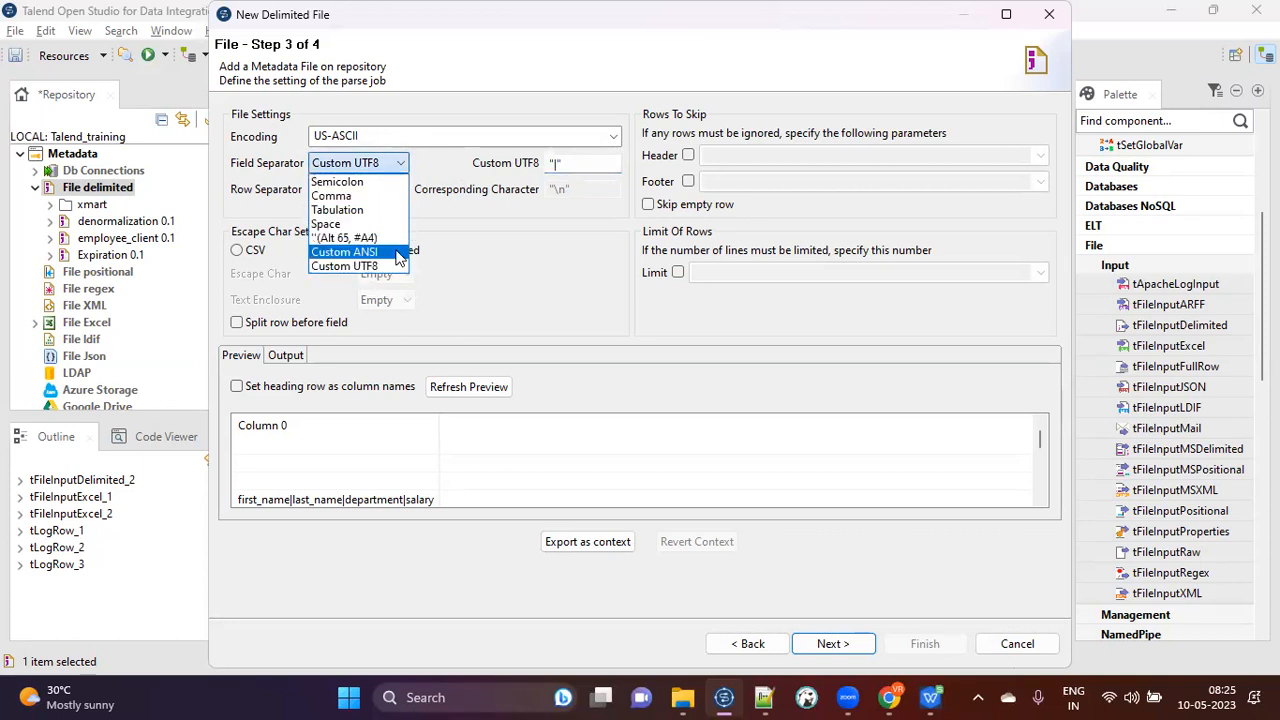
left_click(577, 164)
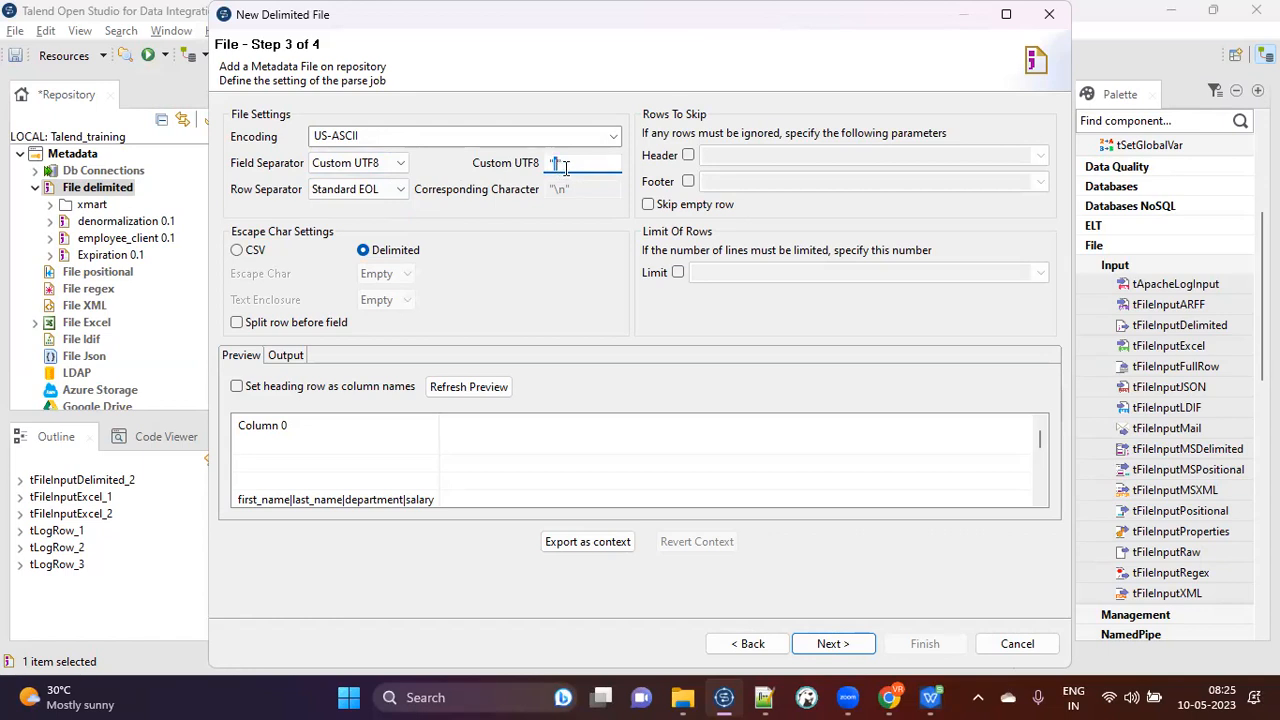
key("Tab")
left_click(400, 190)
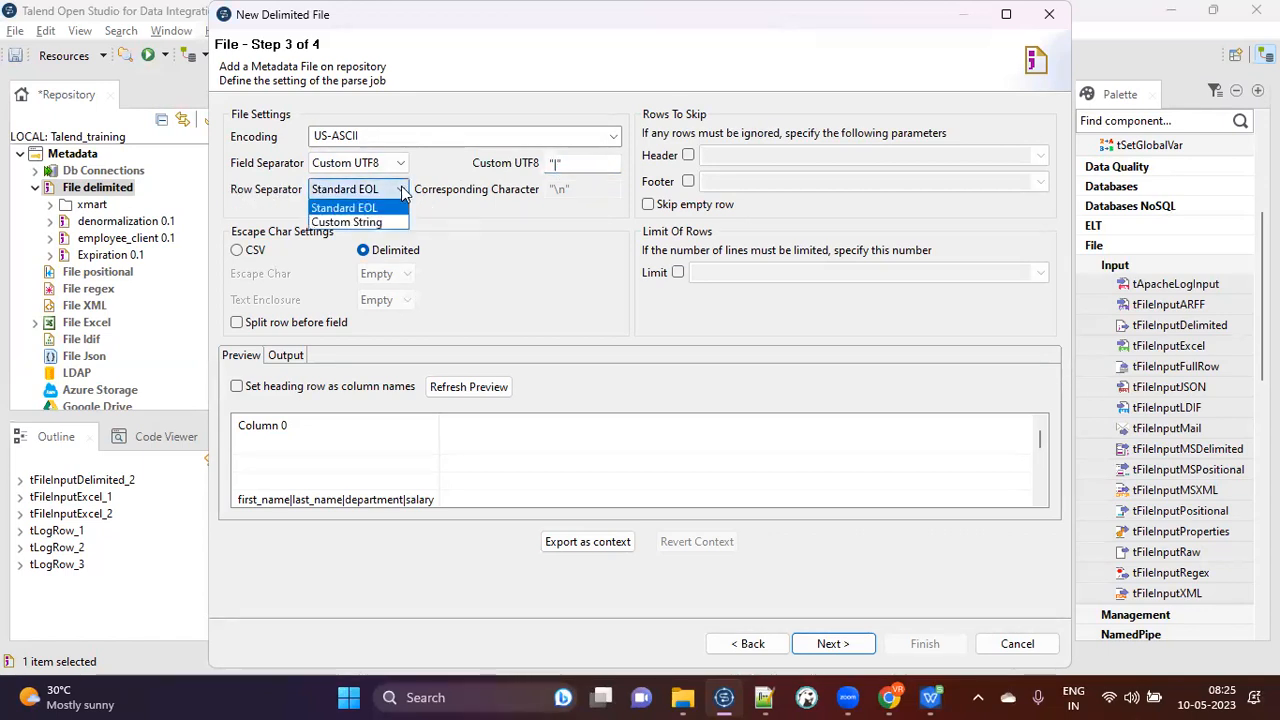
left_click(568, 193)
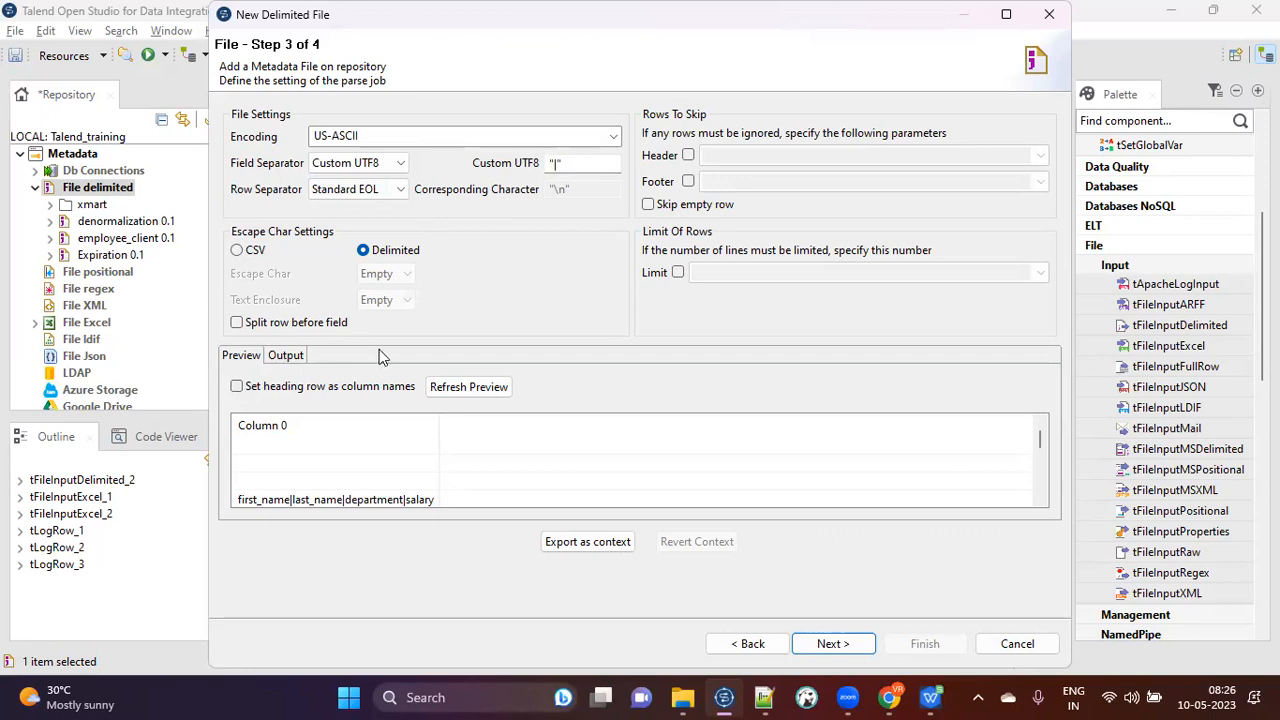
Enable header row skipping, check the header line's position in Employee.txt, and set Header to 4.
left_click(688, 156)
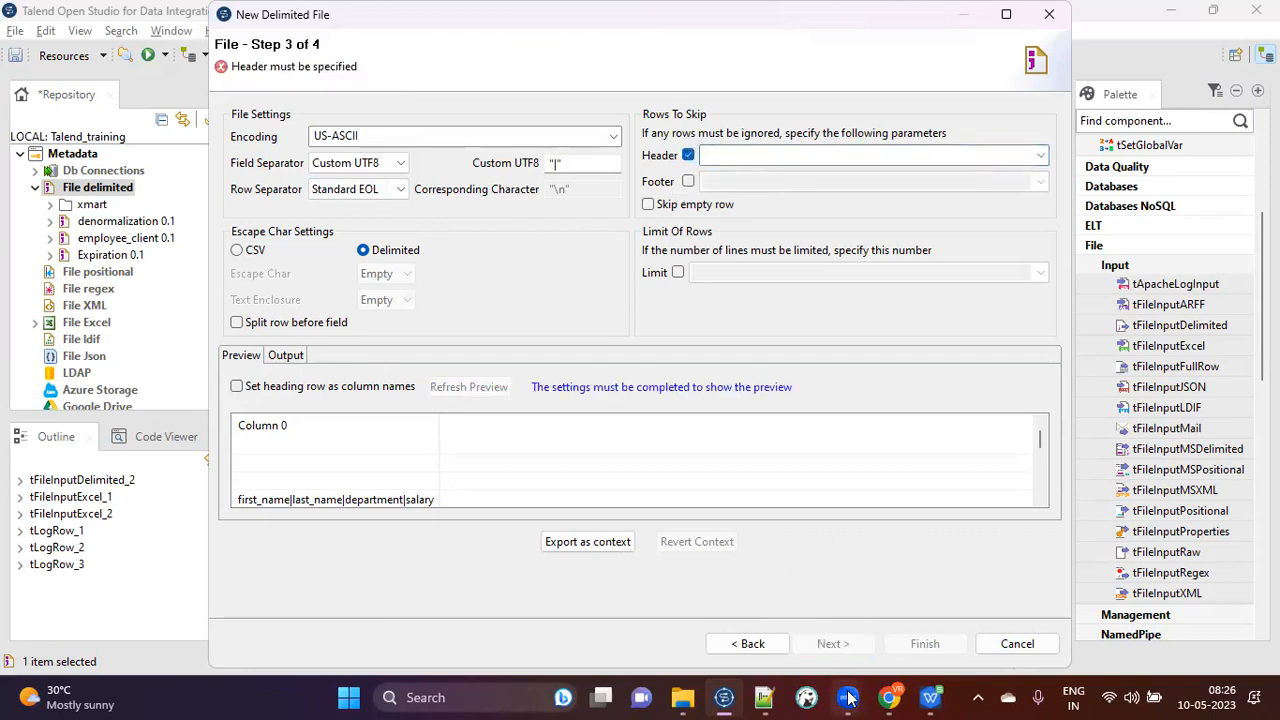
left_click(766, 698)
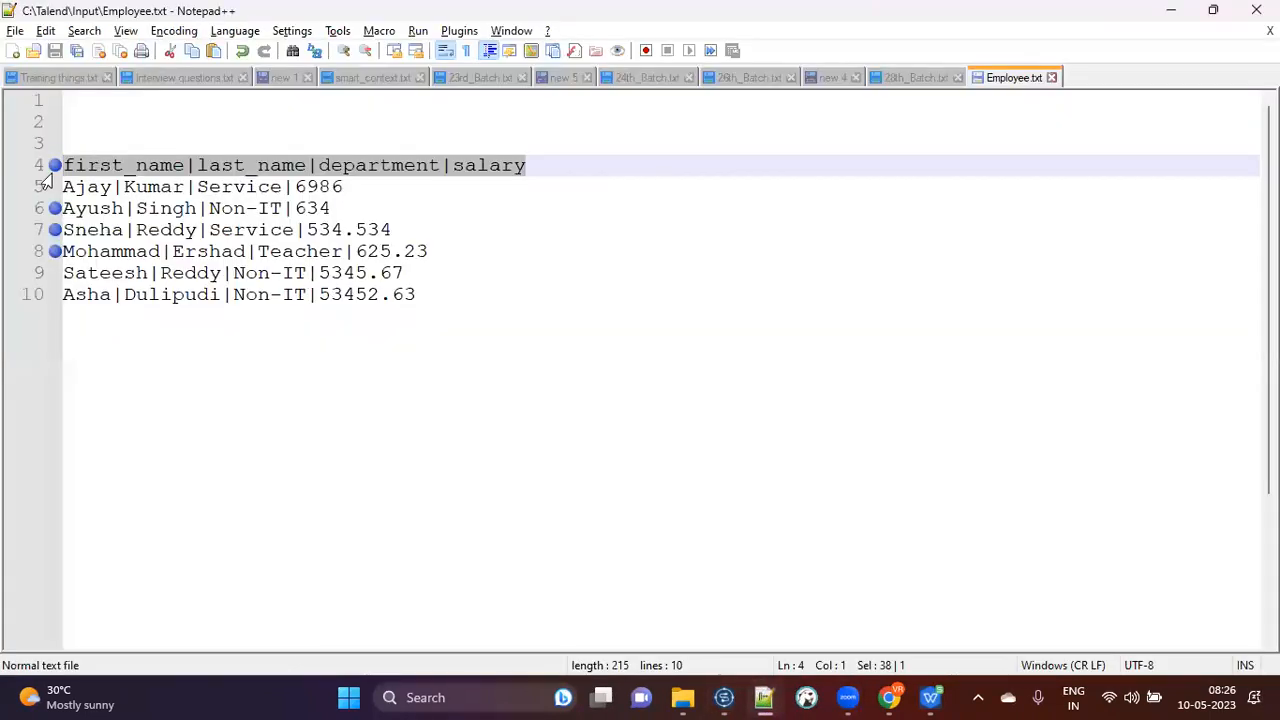
key("alt+Tab")
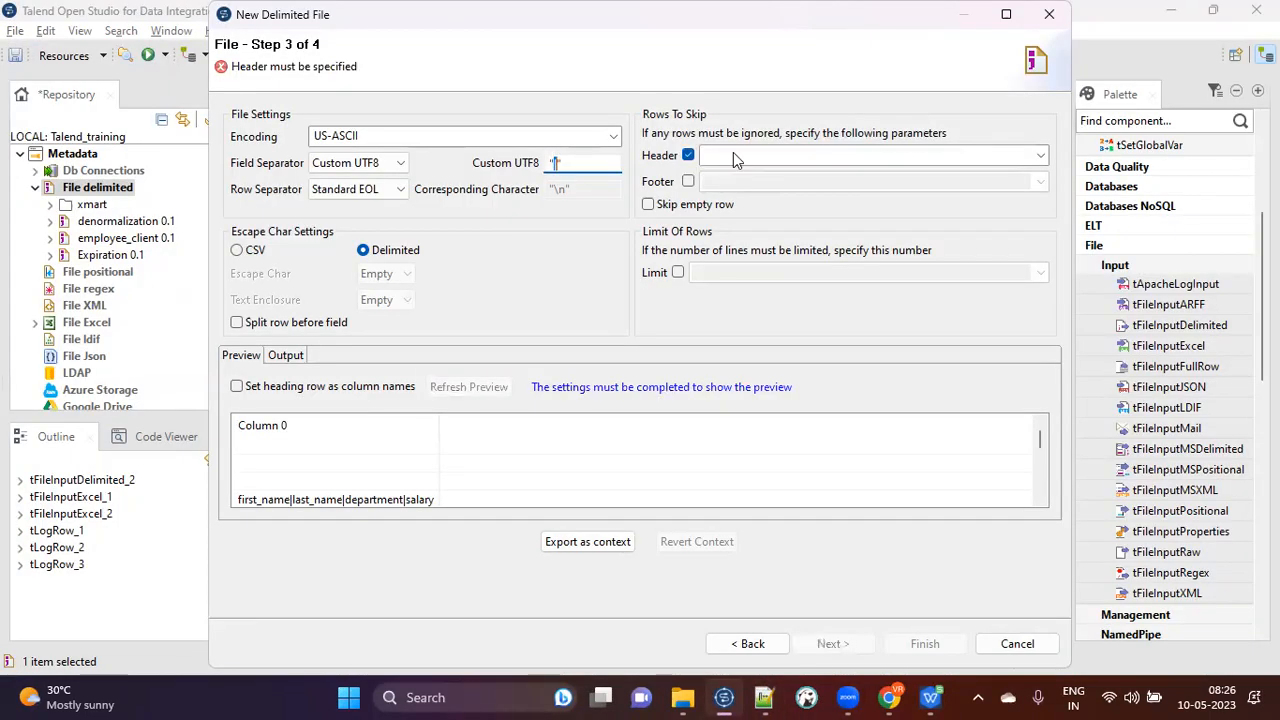
left_click(731, 156)
type("4")
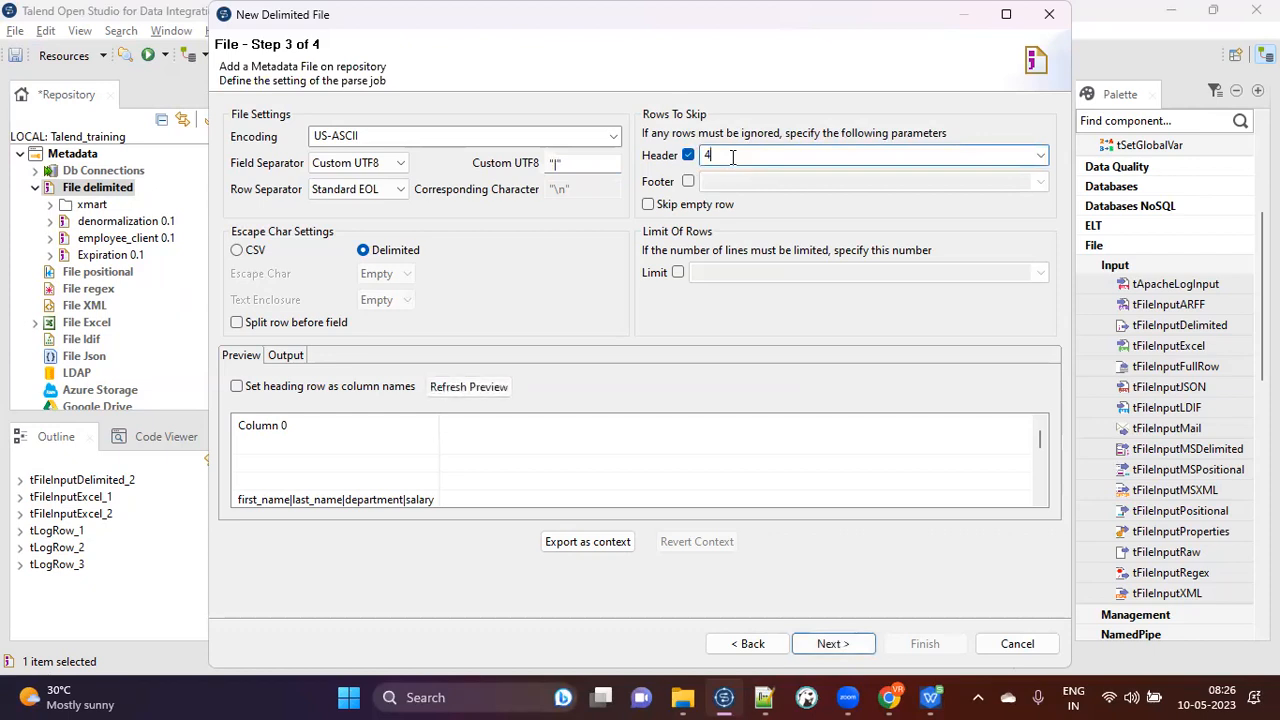
Refresh the file preview with the "|" field separator and a Header value of 4 applied.
left_click(470, 390)
mouse_move(1040, 447)
left_mouse_down()
mouse_move(1043, 486)
mouse_move(1040, 437)
left_mouse_up()
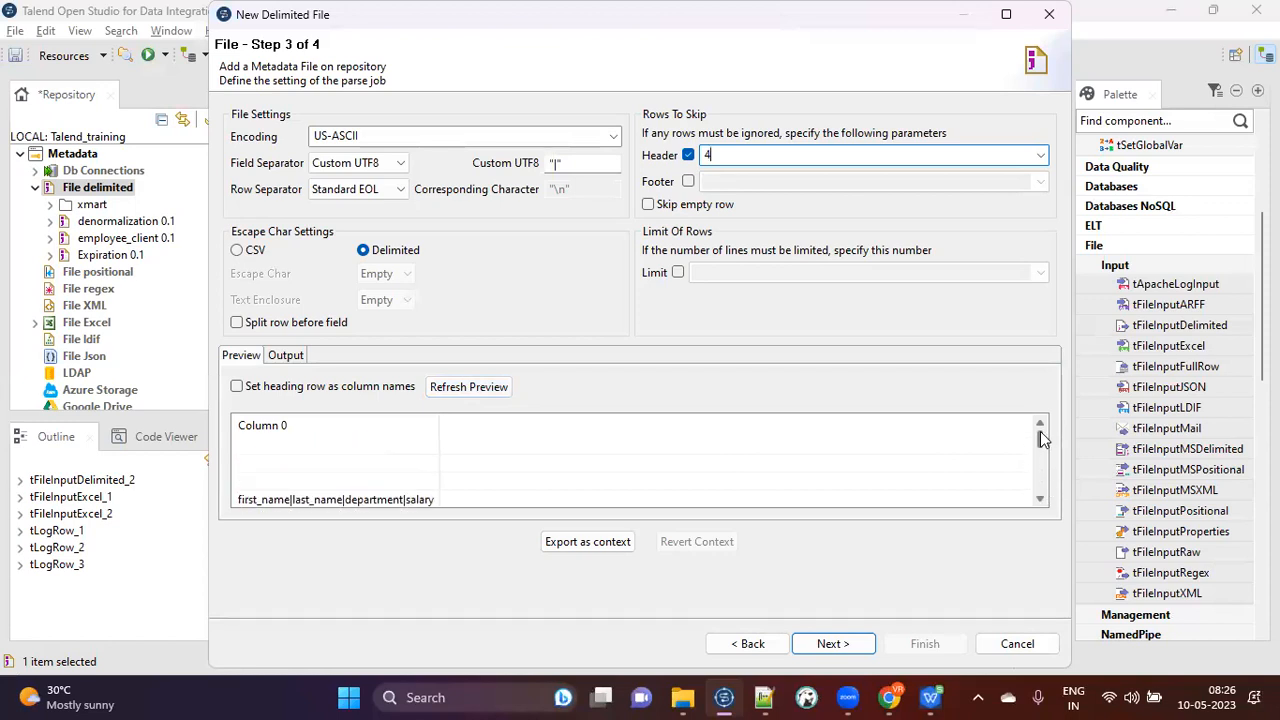
left_click(470, 388)
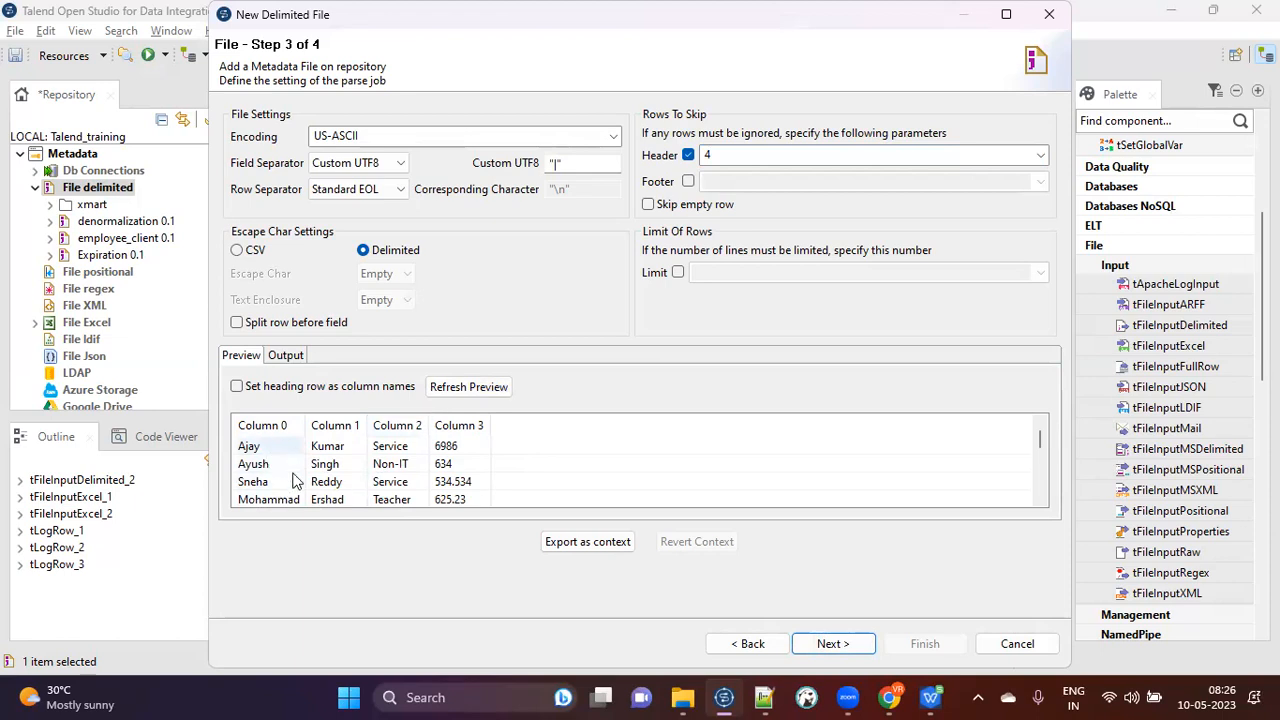
Try Semicolon as the field separator and refresh the preview to compare how the rows are split.
left_click(397, 165)
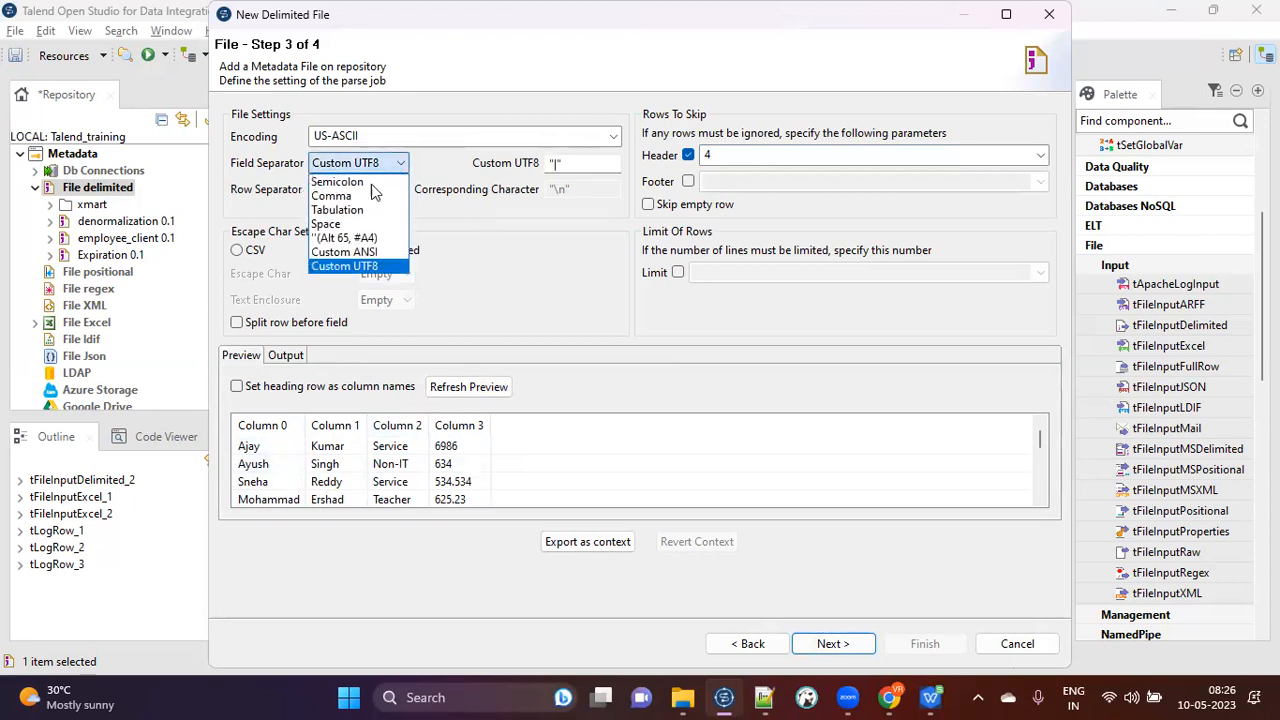
left_click(350, 178)
left_click(456, 393)
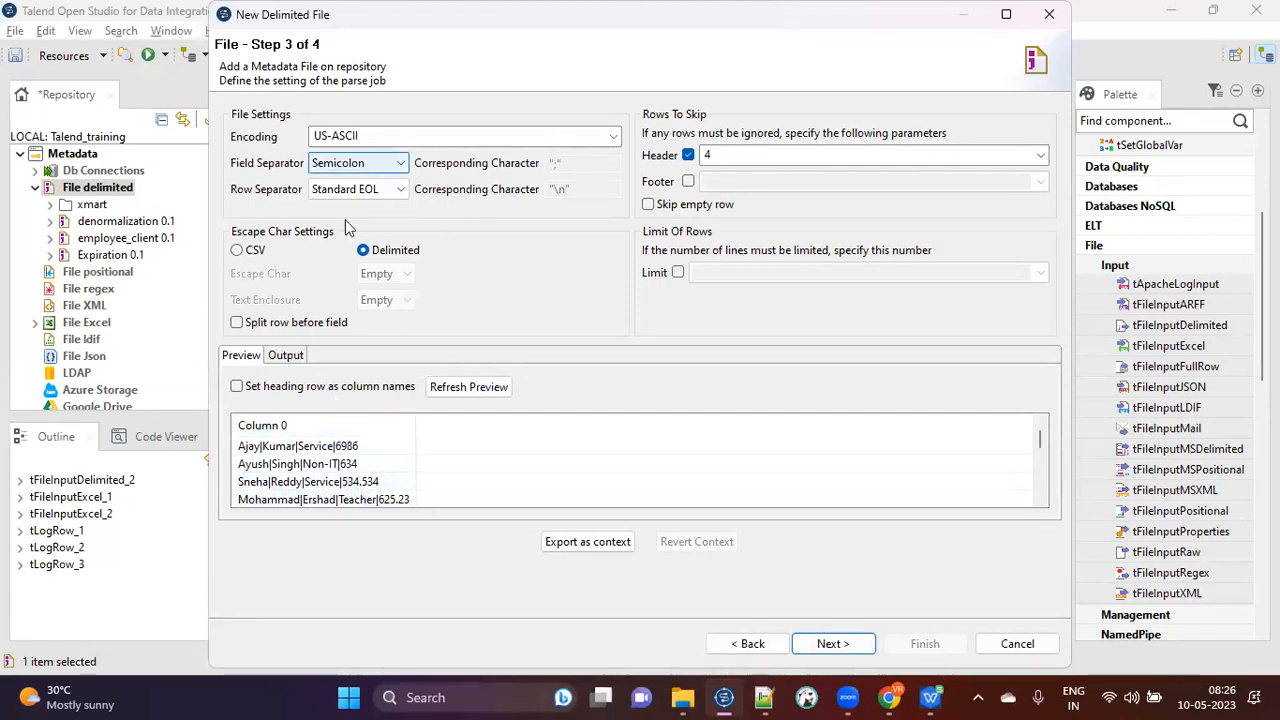
Set the field separator back to Custom UTF8 with the character "|" and refresh the preview.
left_click(400, 165)
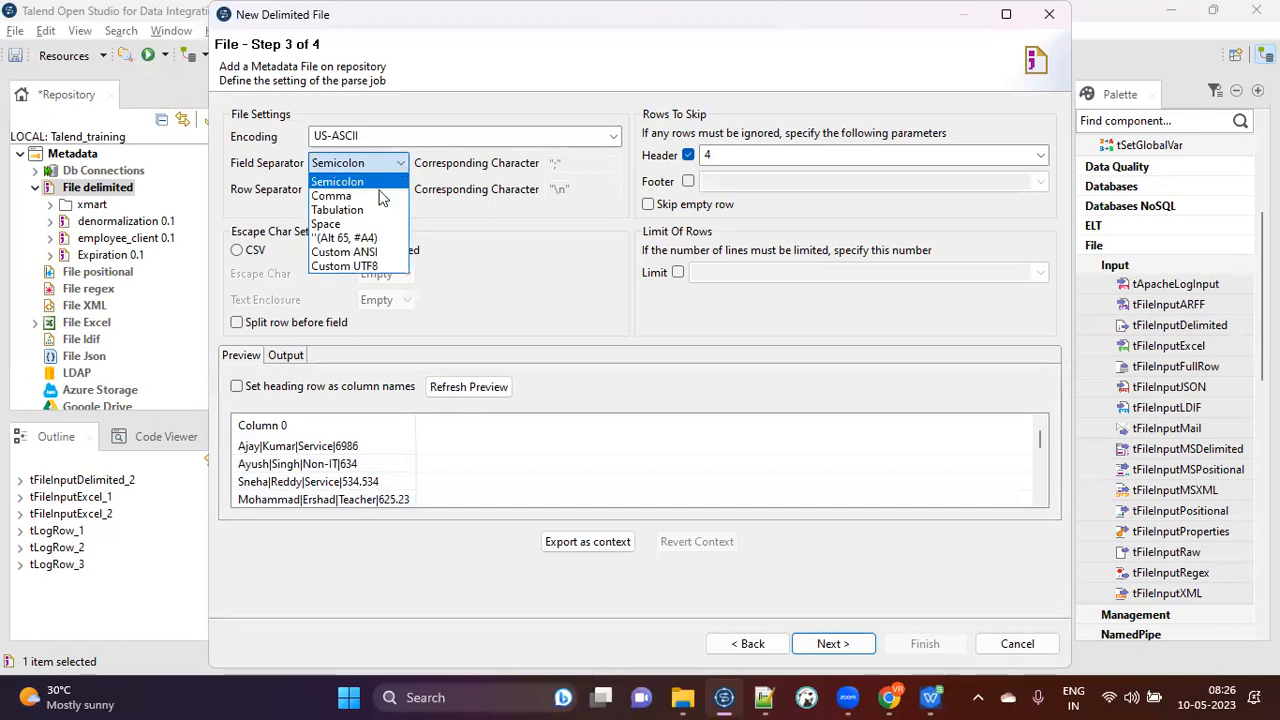
left_click(368, 267)
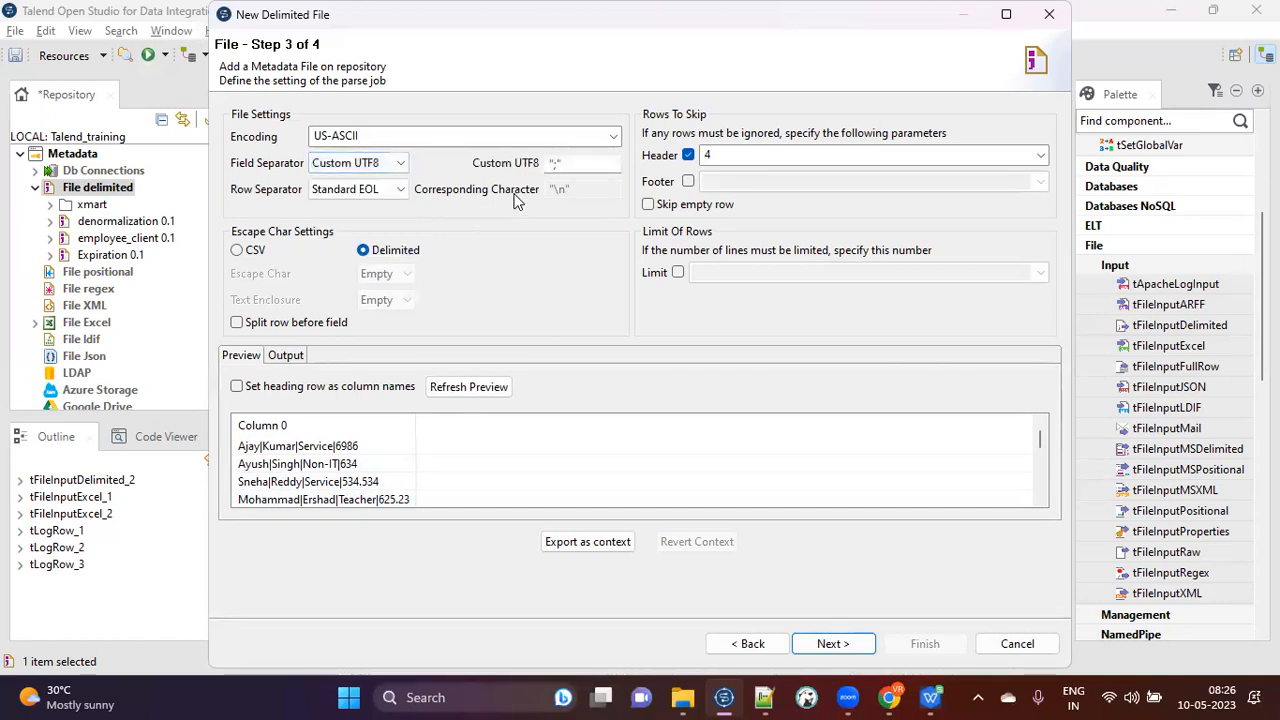
left_click(558, 163)
left_click(469, 387)
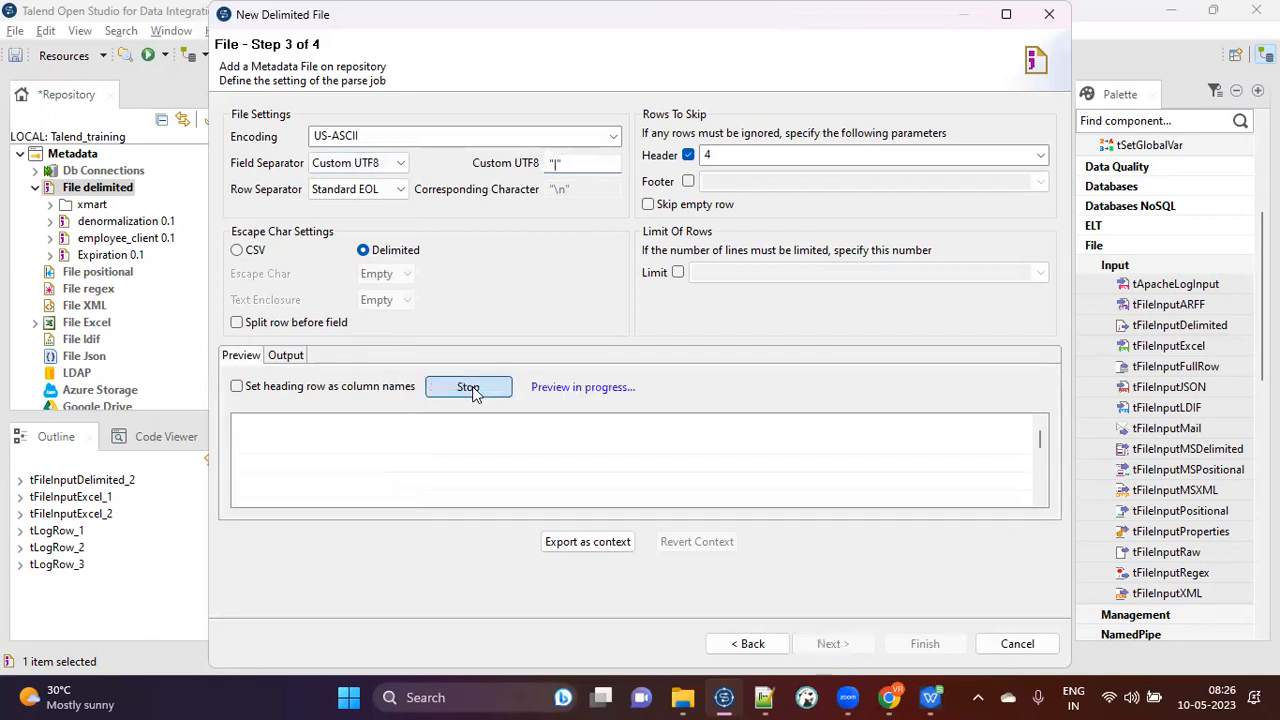
left_click(566, 164)
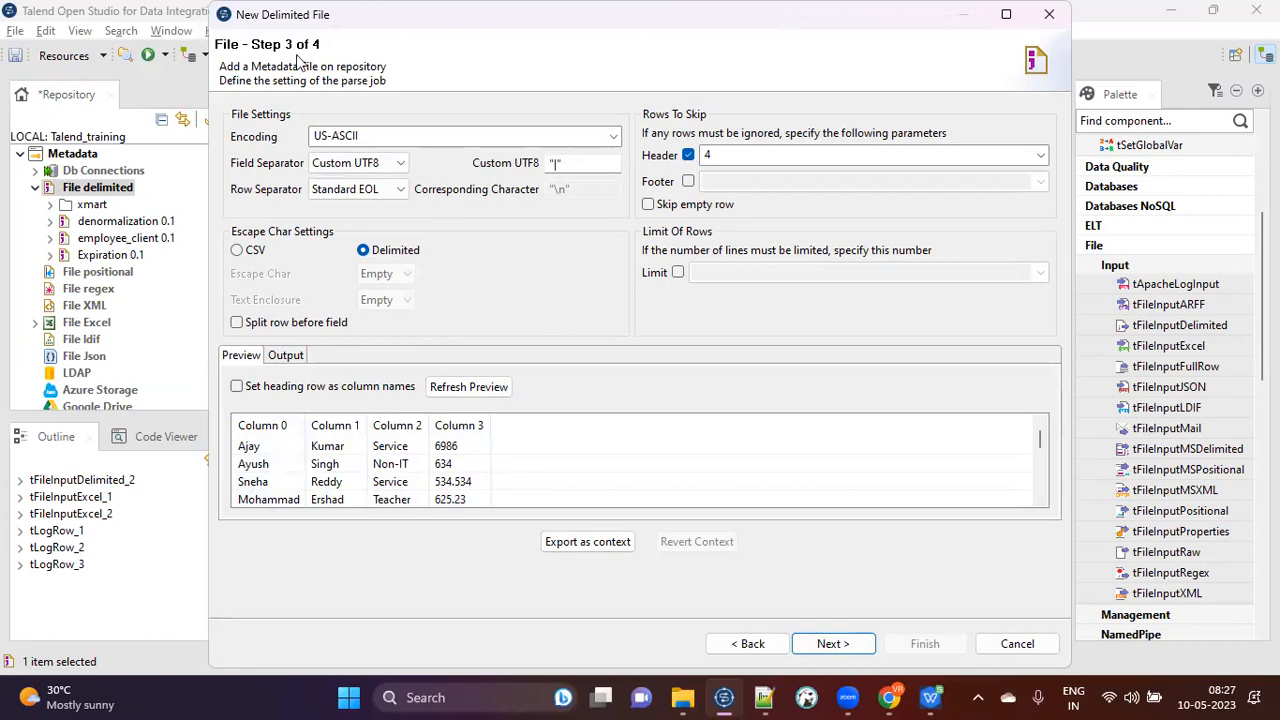
left_click_drag(400, 26, 401, 38)
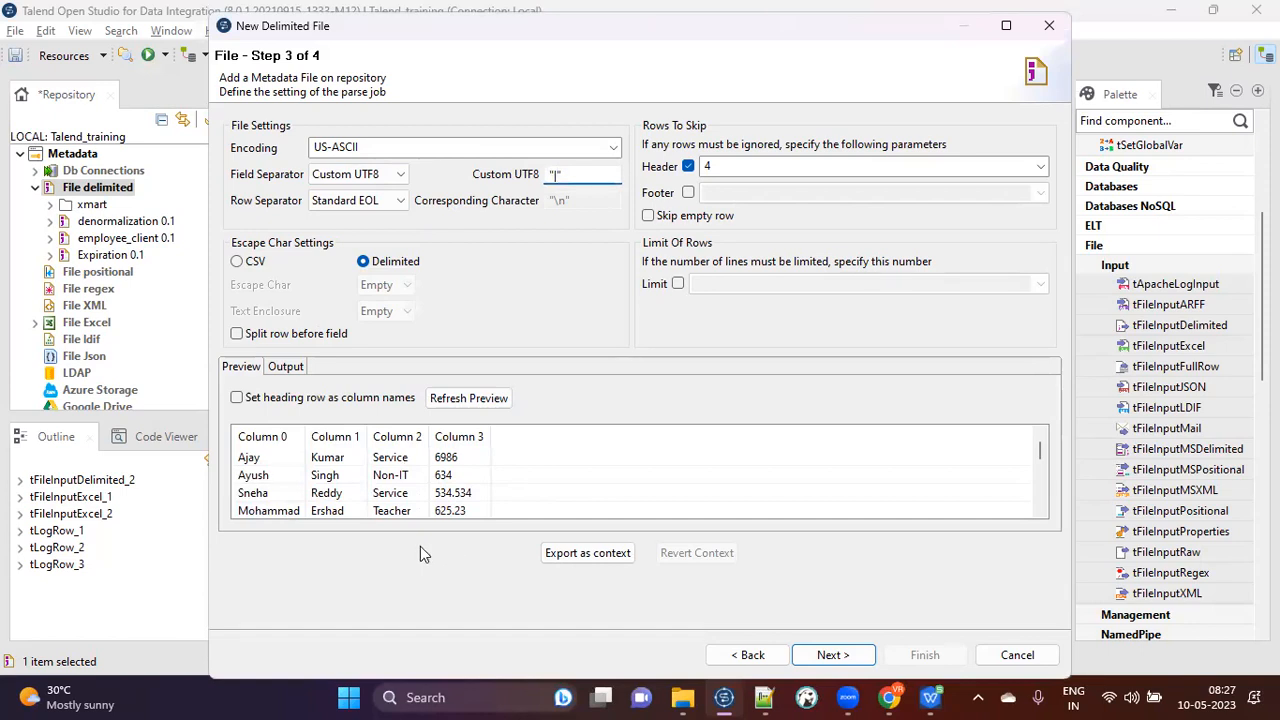
Switch to Notepad++ to examine the records, pipe separators and header line of Employee.txt, and return to the Talend delimited file wizard.
left_click(764, 697)
left_click(434, 297)
left_click_drag(434, 297, 62, 165)
left_click(451, 286)
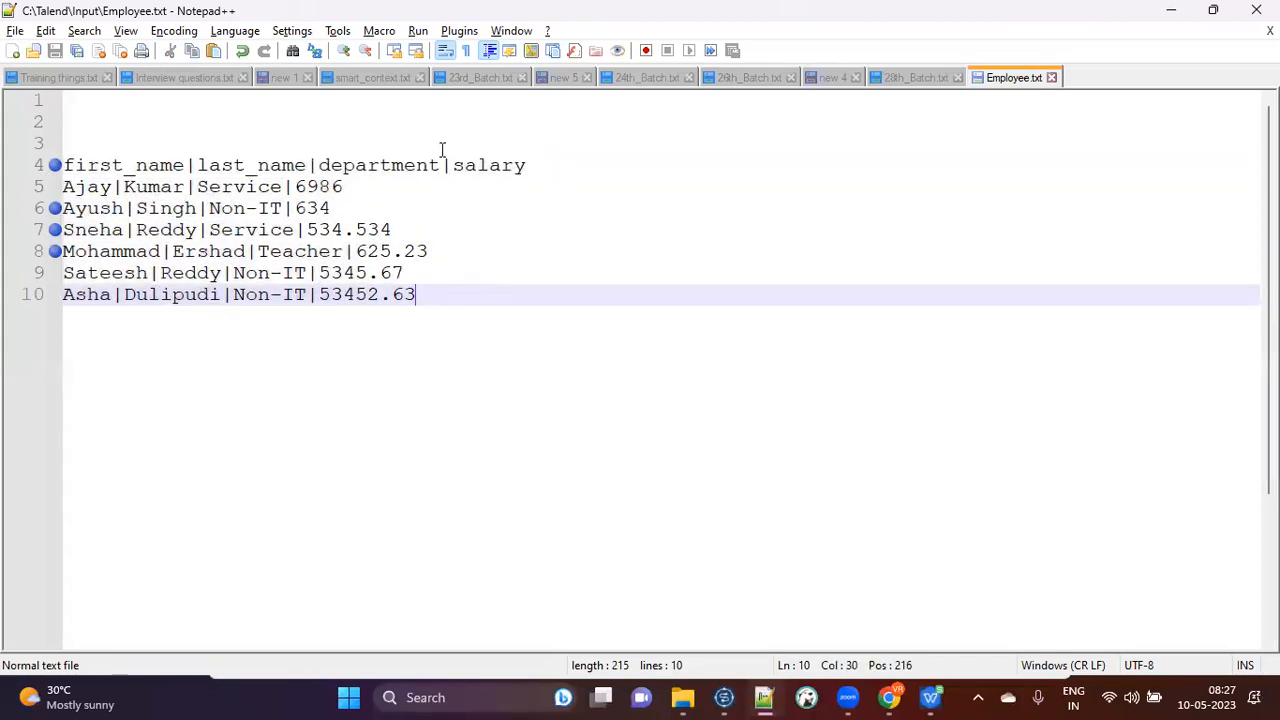
left_click_drag(444, 163, 456, 166)
left_click(726, 698)
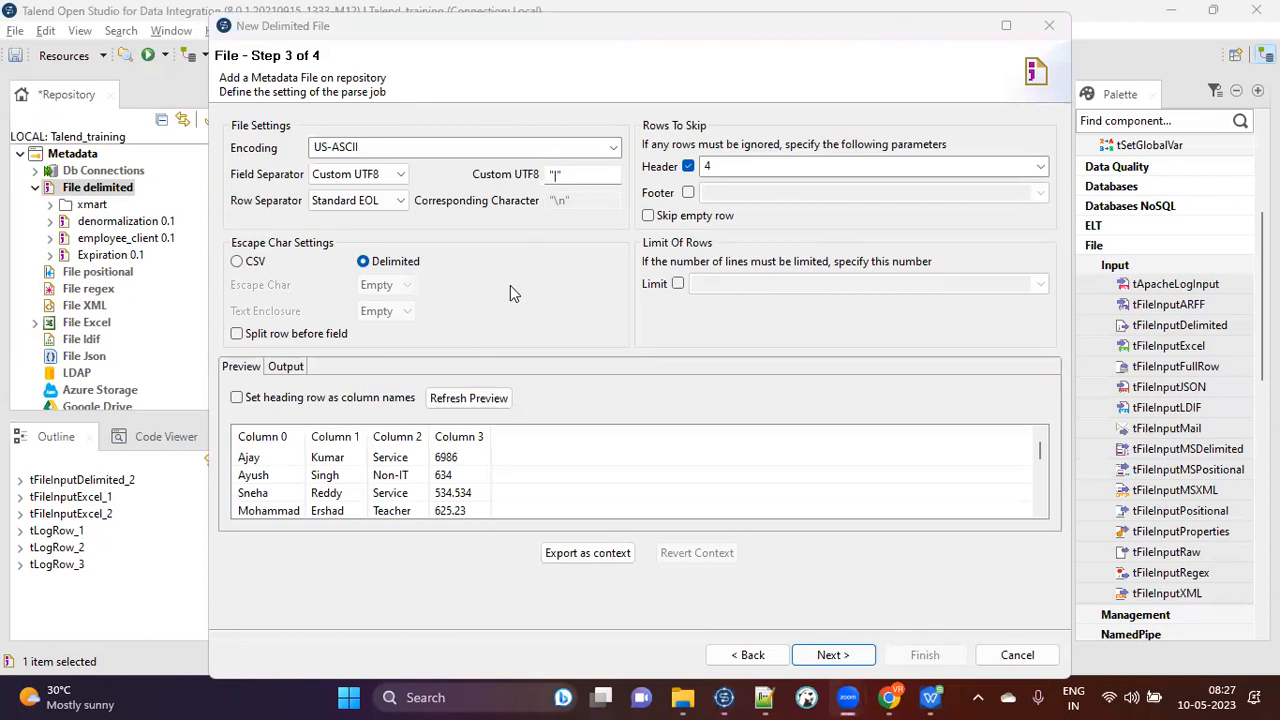
left_click(538, 288)
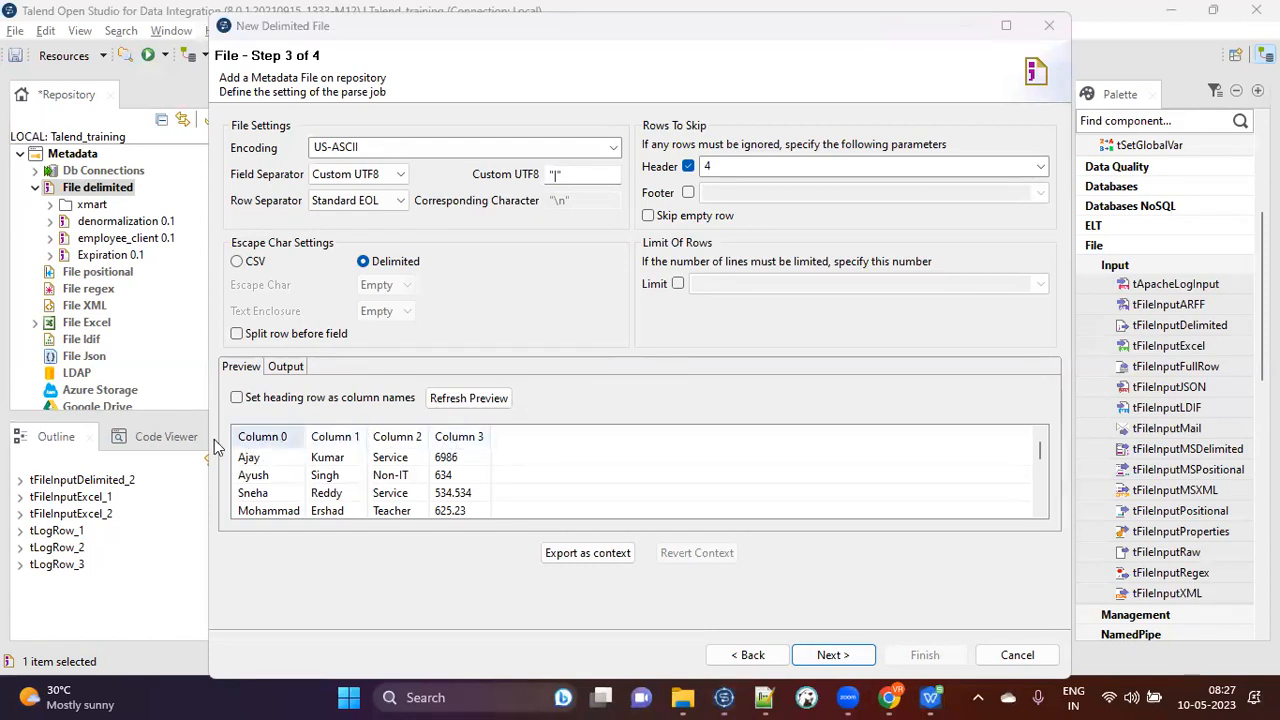
left_click(763, 697)
left_click_drag(551, 163, 60, 163)
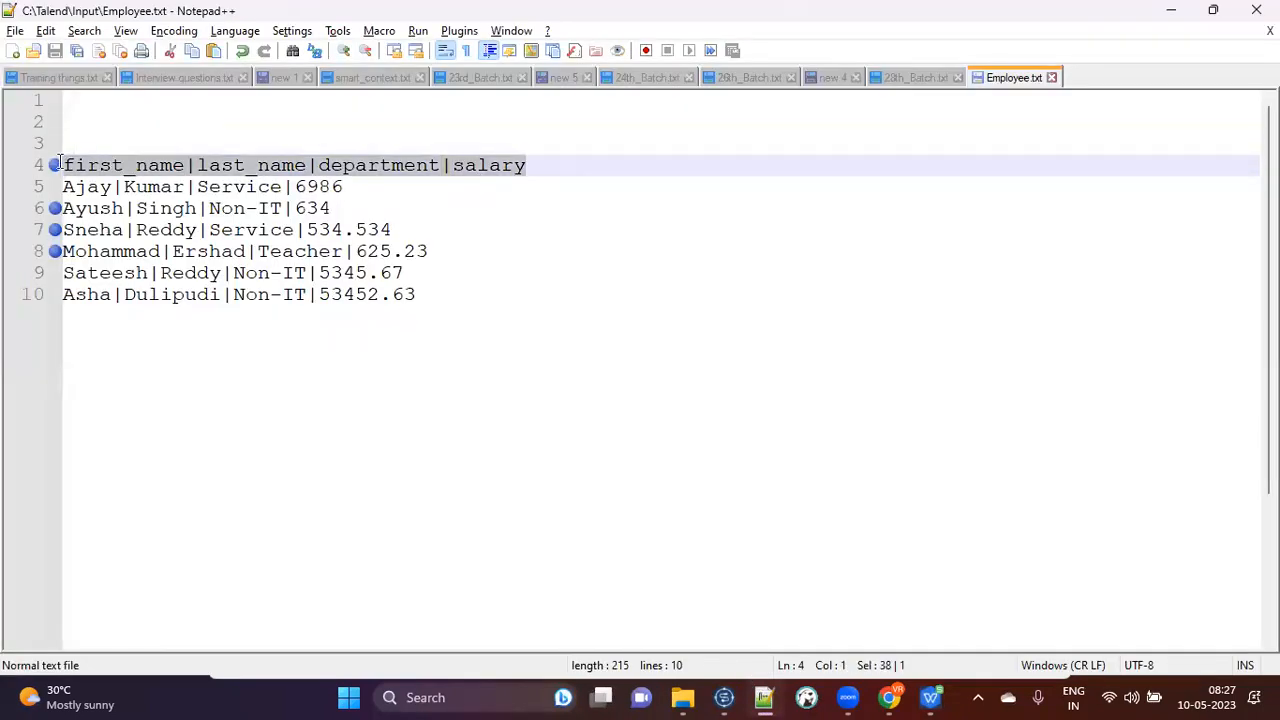
key("alt+Tab")
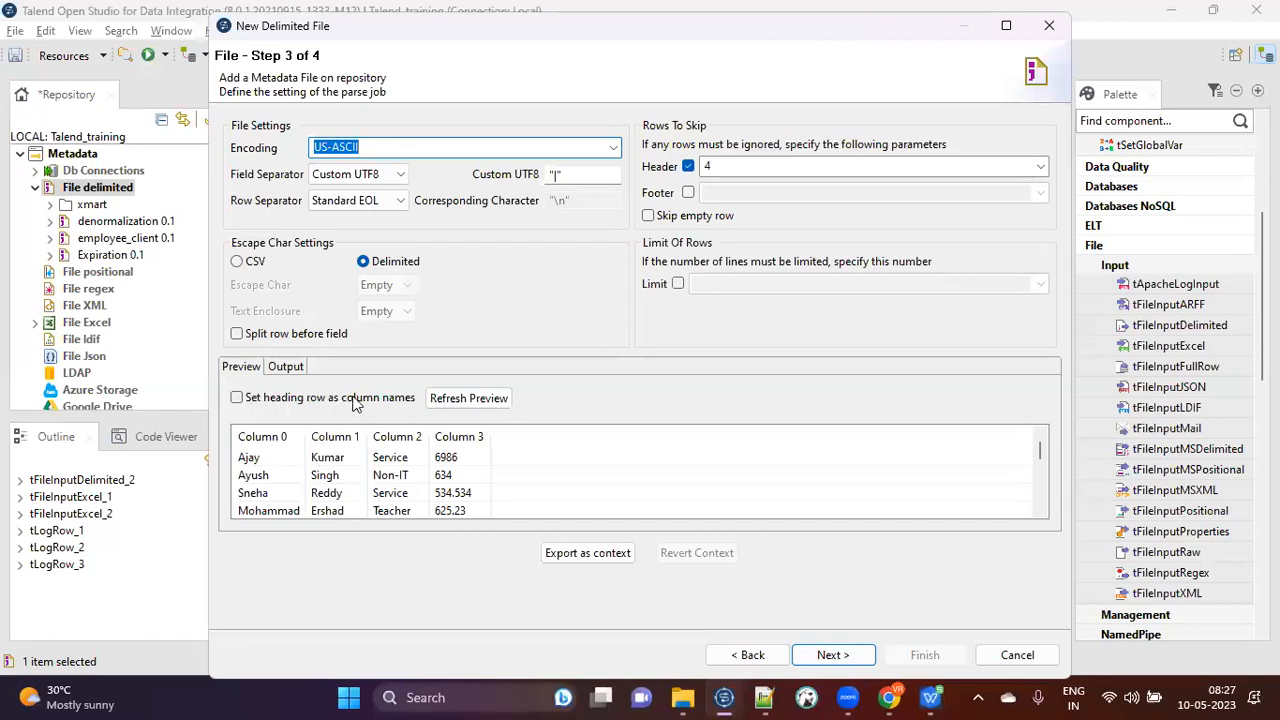
Use the heading row as column names with Header set to 4, refresh the preview, and proceed to the schema definition.
left_click(237, 398)
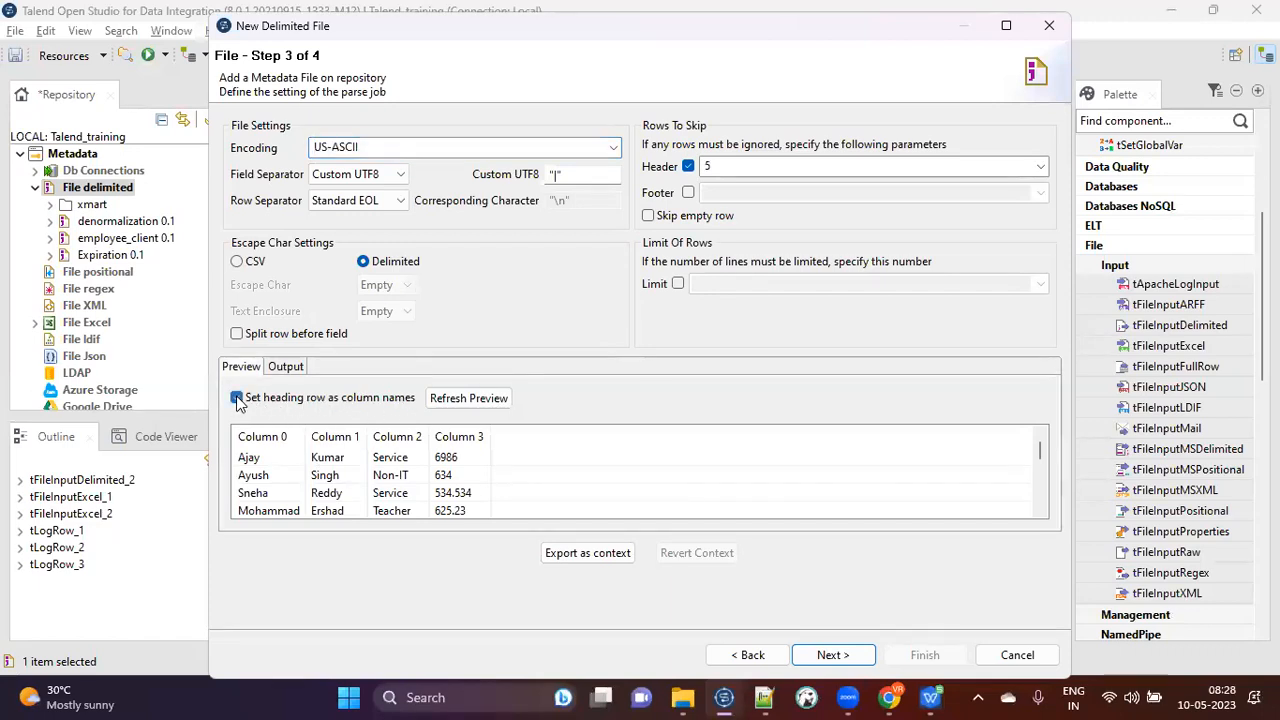
left_click(746, 174)
double_click(710, 168)
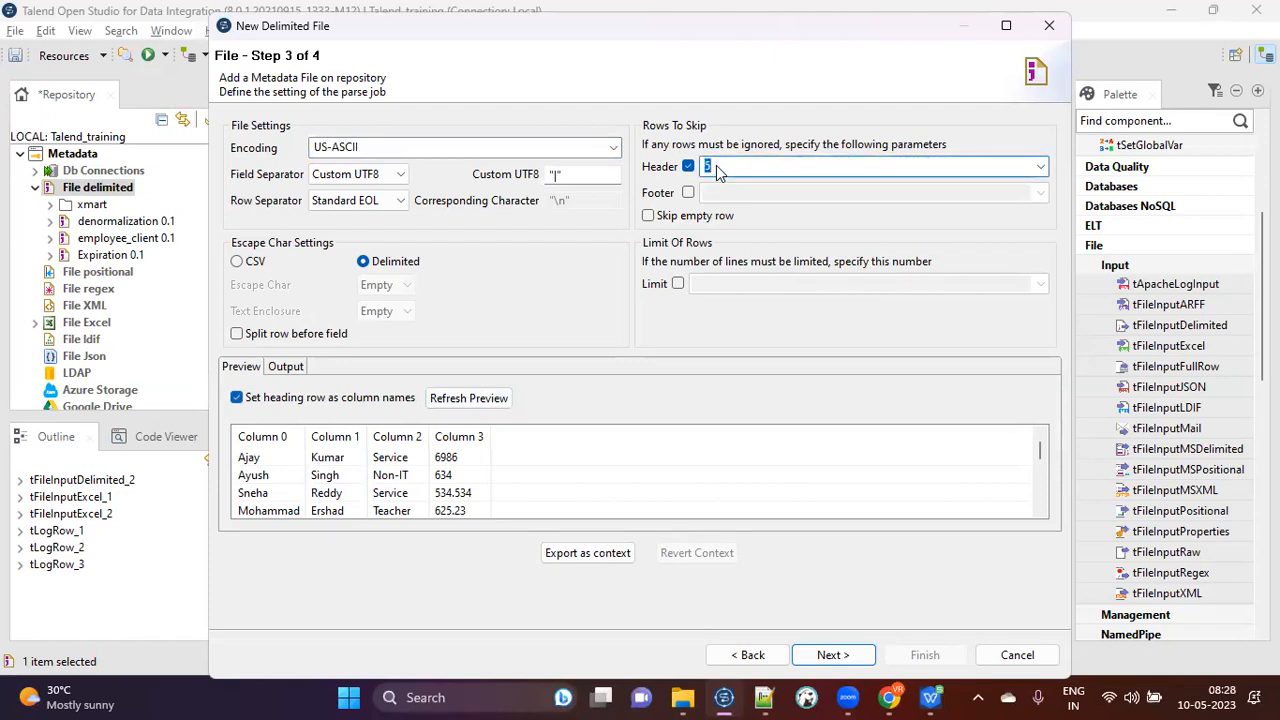
type("4")
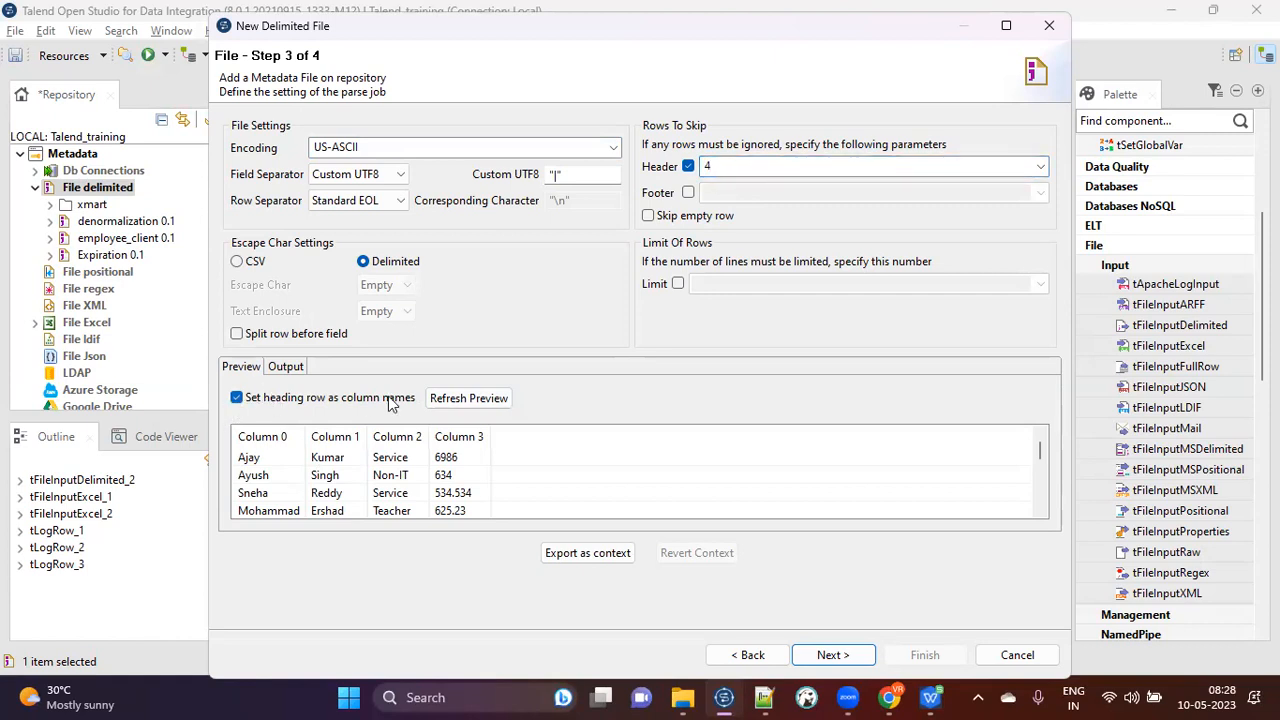
left_click(470, 399)
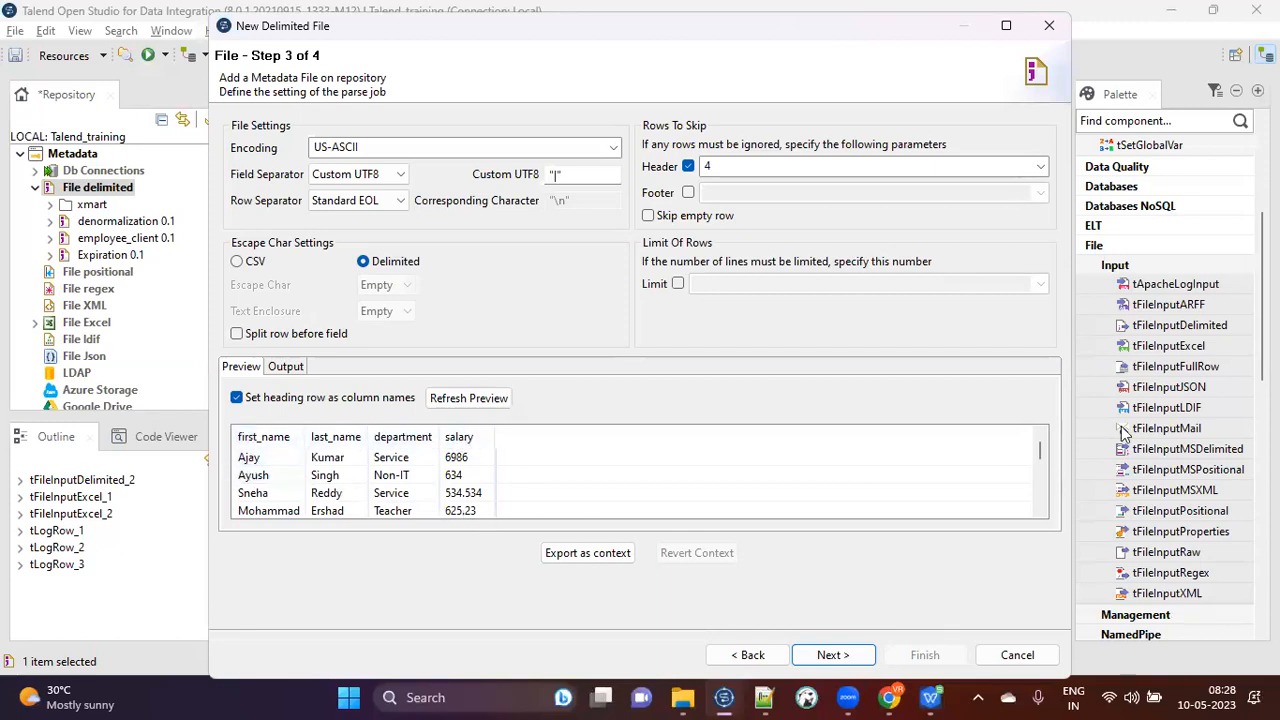
mouse_move(1040, 450)
left_mouse_down()
mouse_move(1046, 510)
mouse_move(1036, 434)
left_mouse_up()
left_click(826, 656)
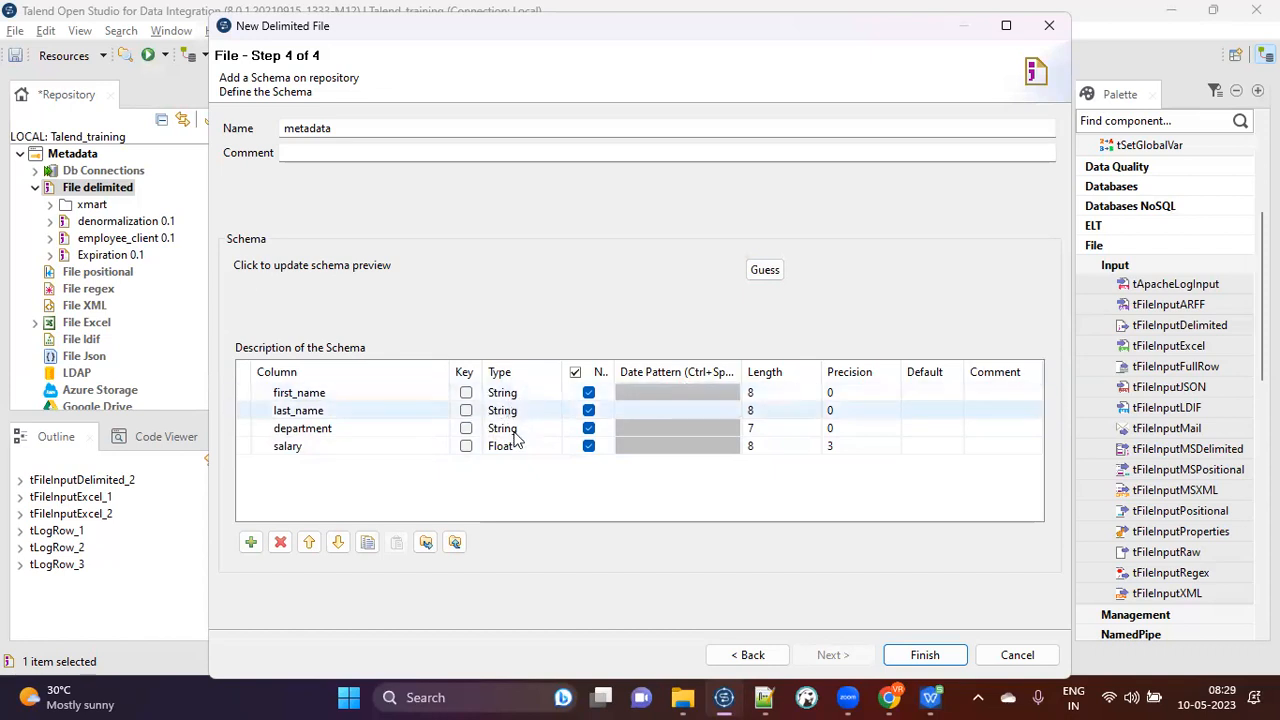
Set the schema length of the first_name, last_name and department columns to 100.
left_click(773, 391)
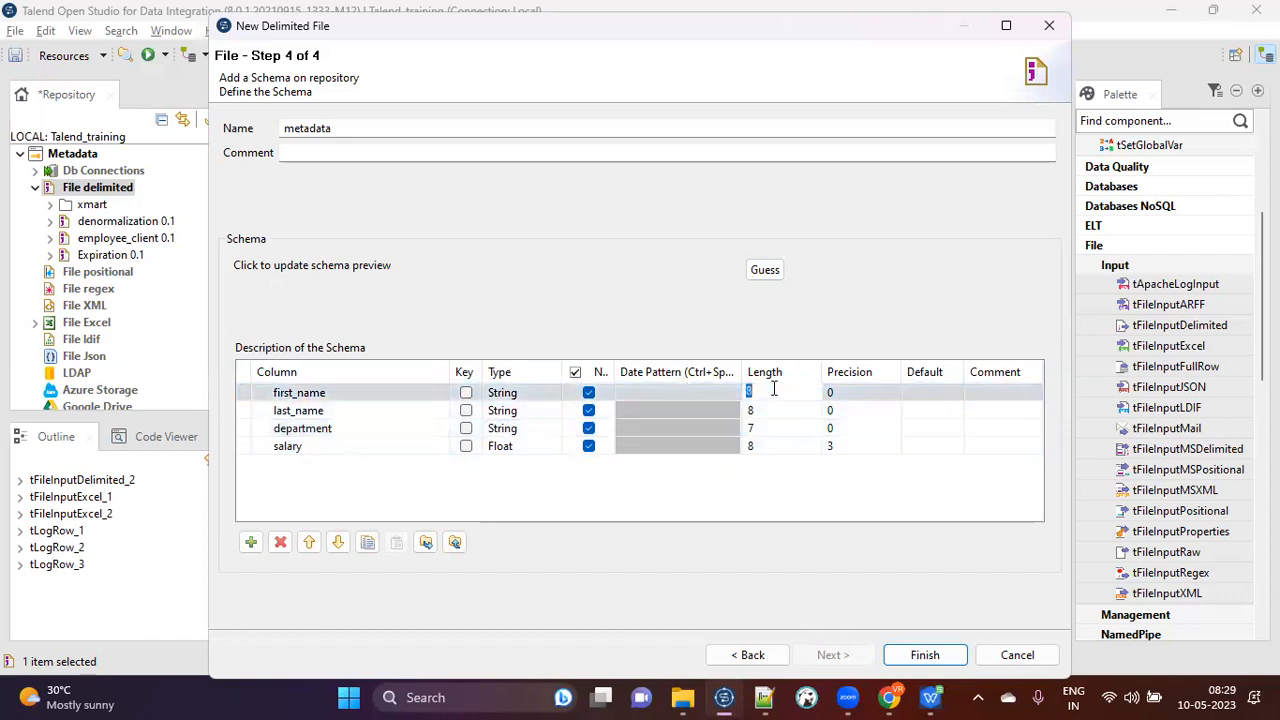
left_click(771, 441)
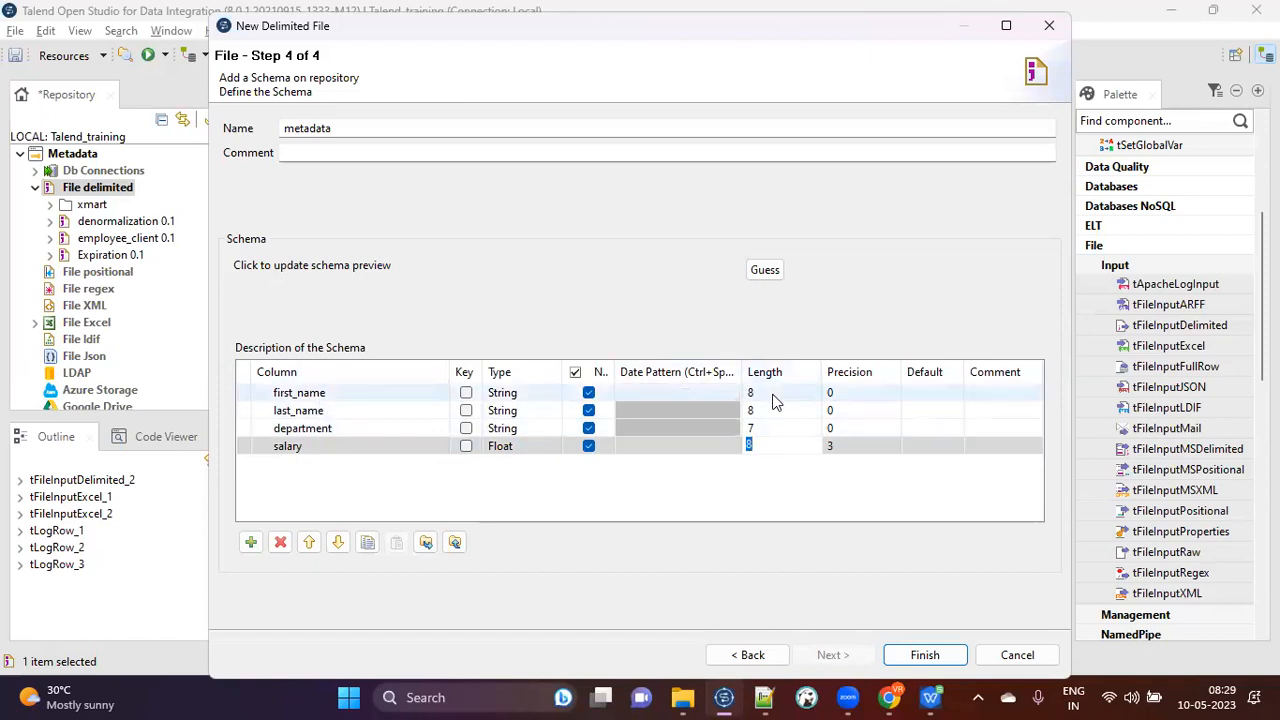
left_click(773, 394)
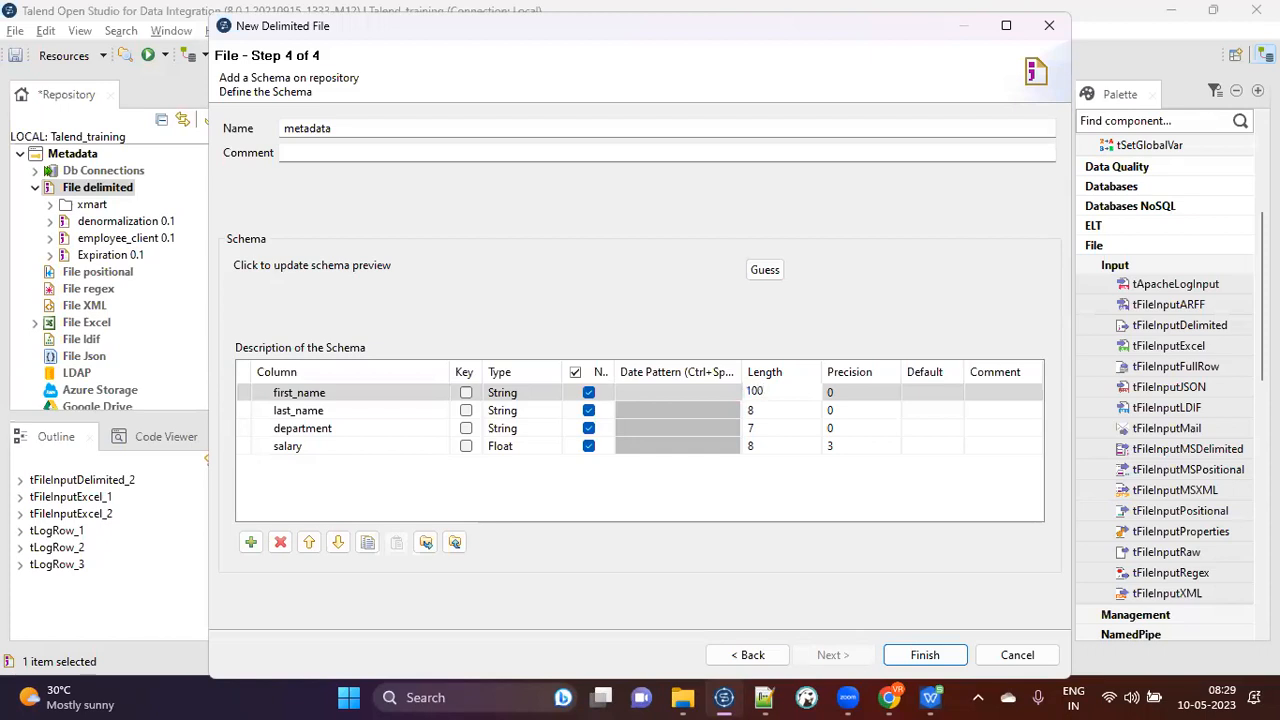
key("ctrl+a")
key("ctrl+c")
left_click(770, 409)
key("ctrl+v")
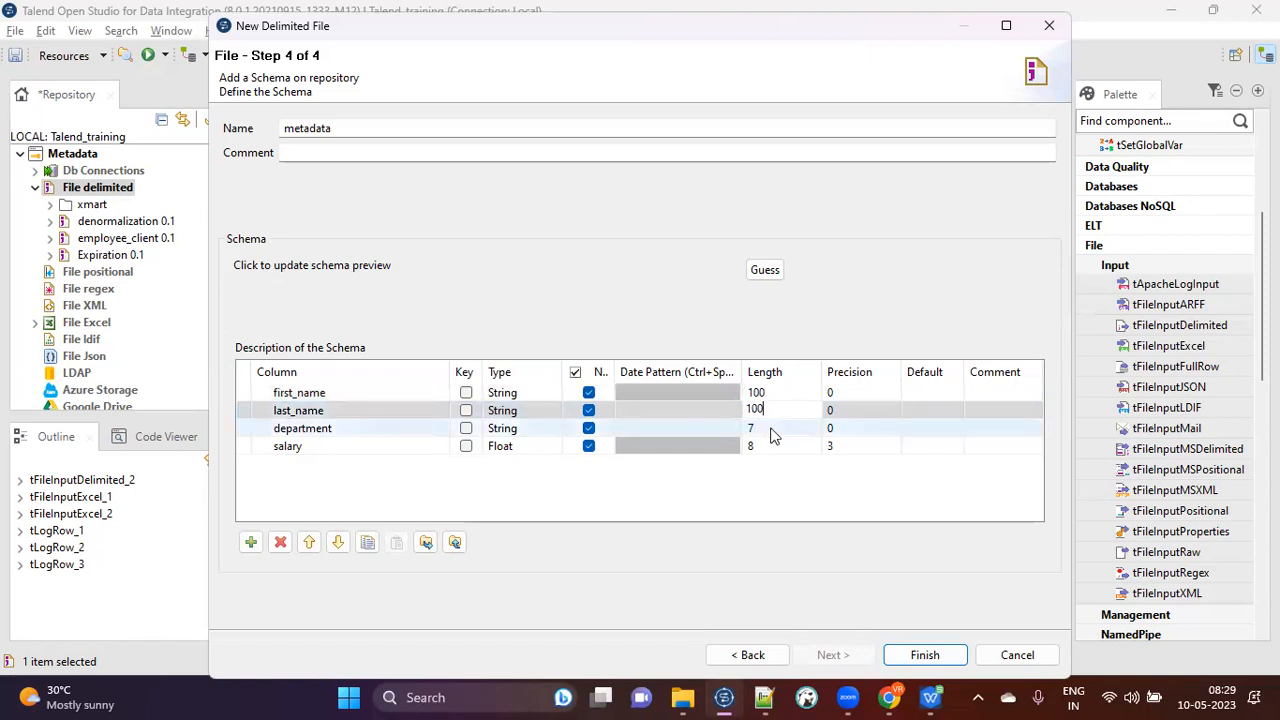
left_click(771, 430)
key("ctrl+v")
left_click(763, 446)
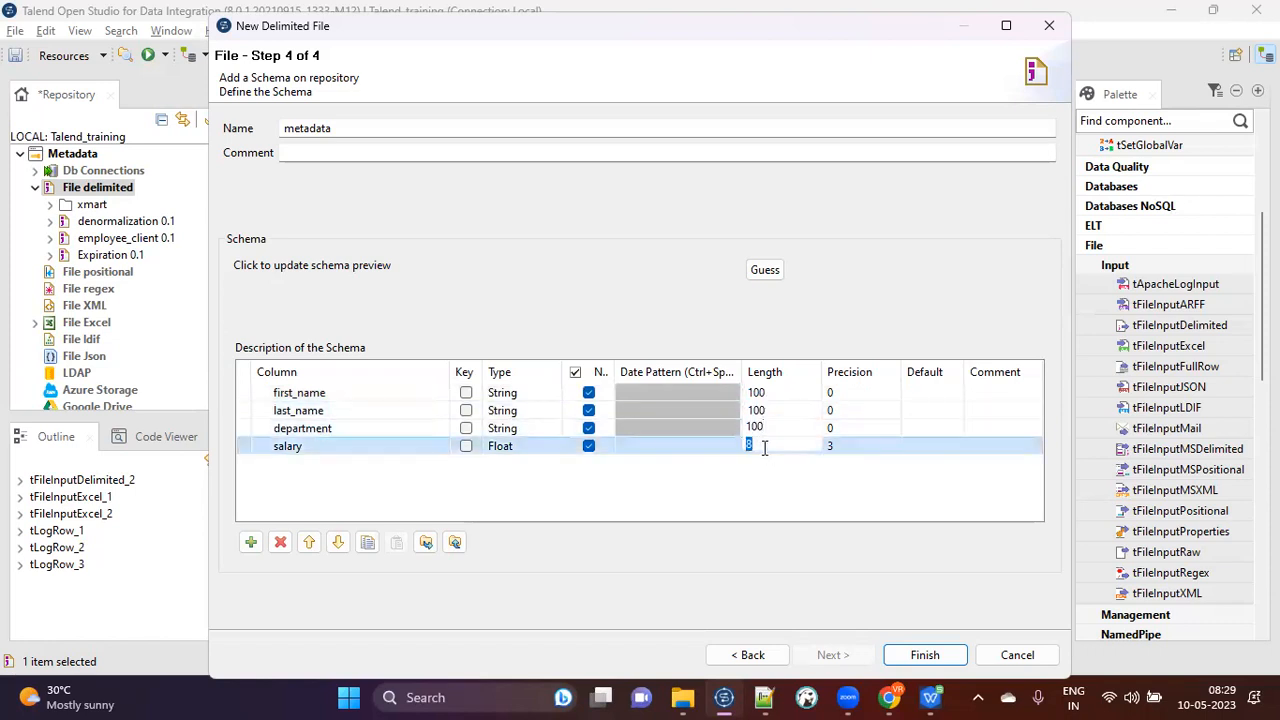
left_click(773, 475)
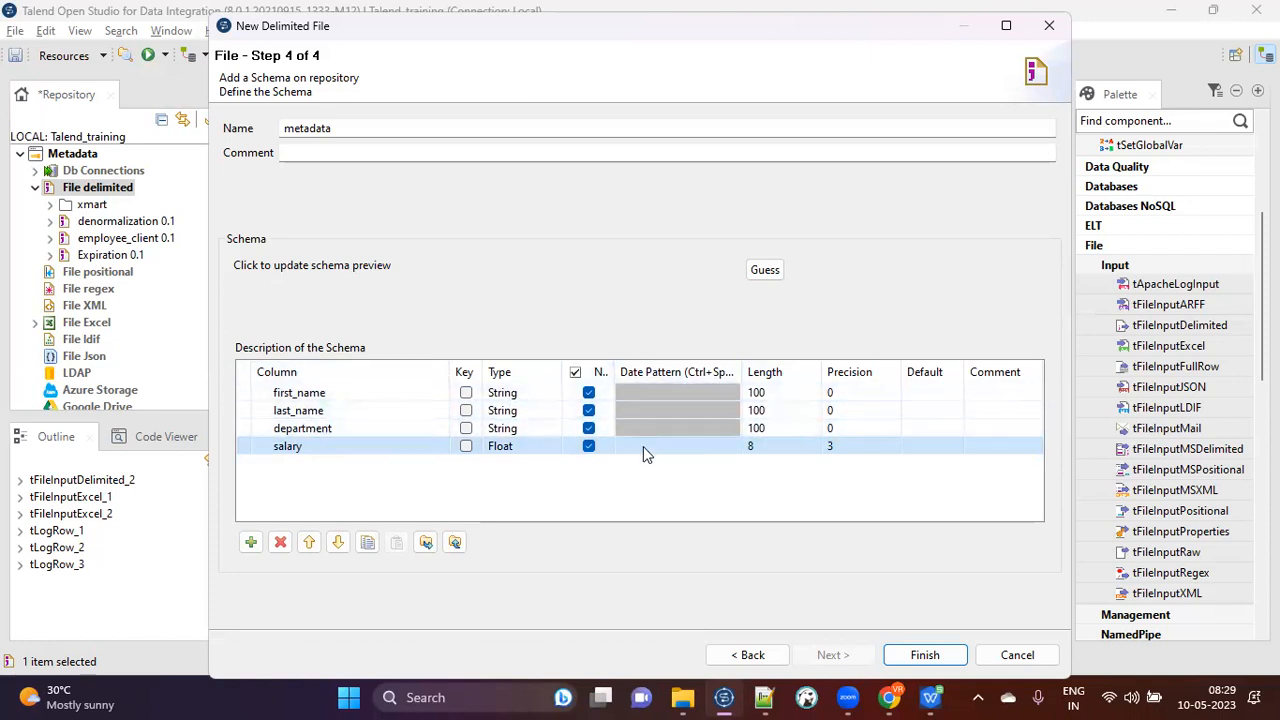
Name the schema emp and finish creating the delimited file metadata.
double_click(353, 128)
type("emp")
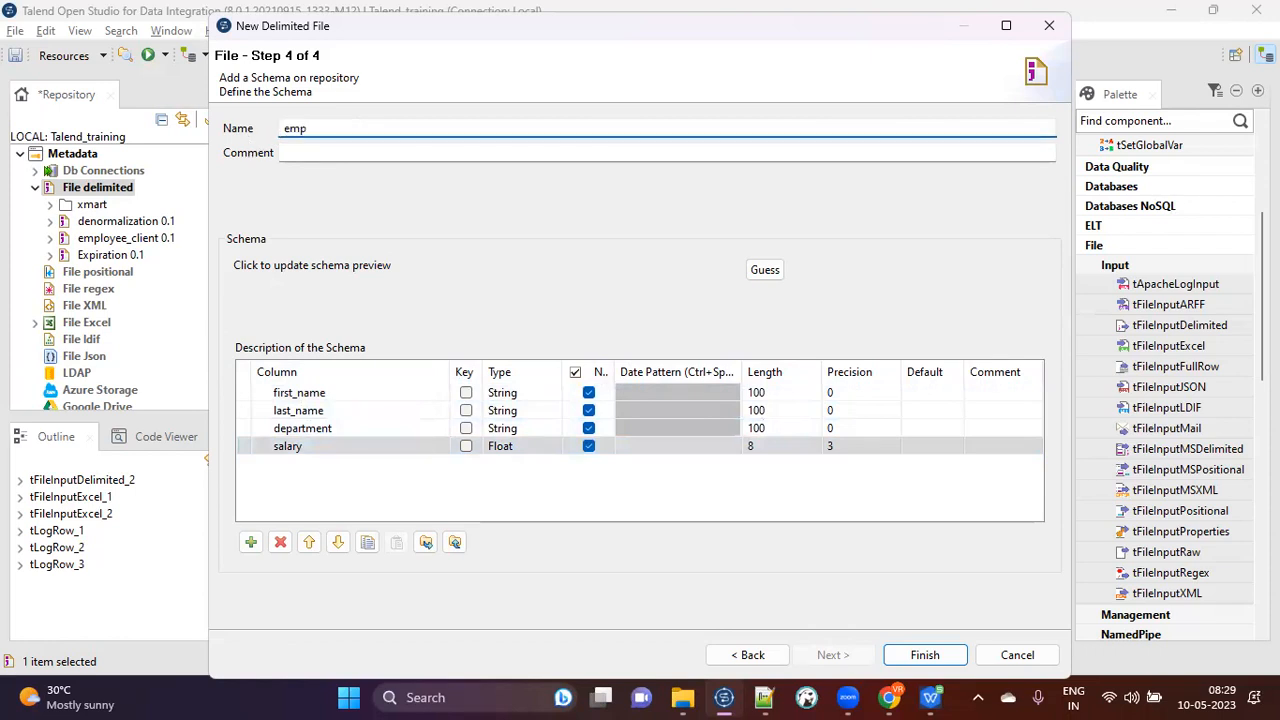
key("Tab")
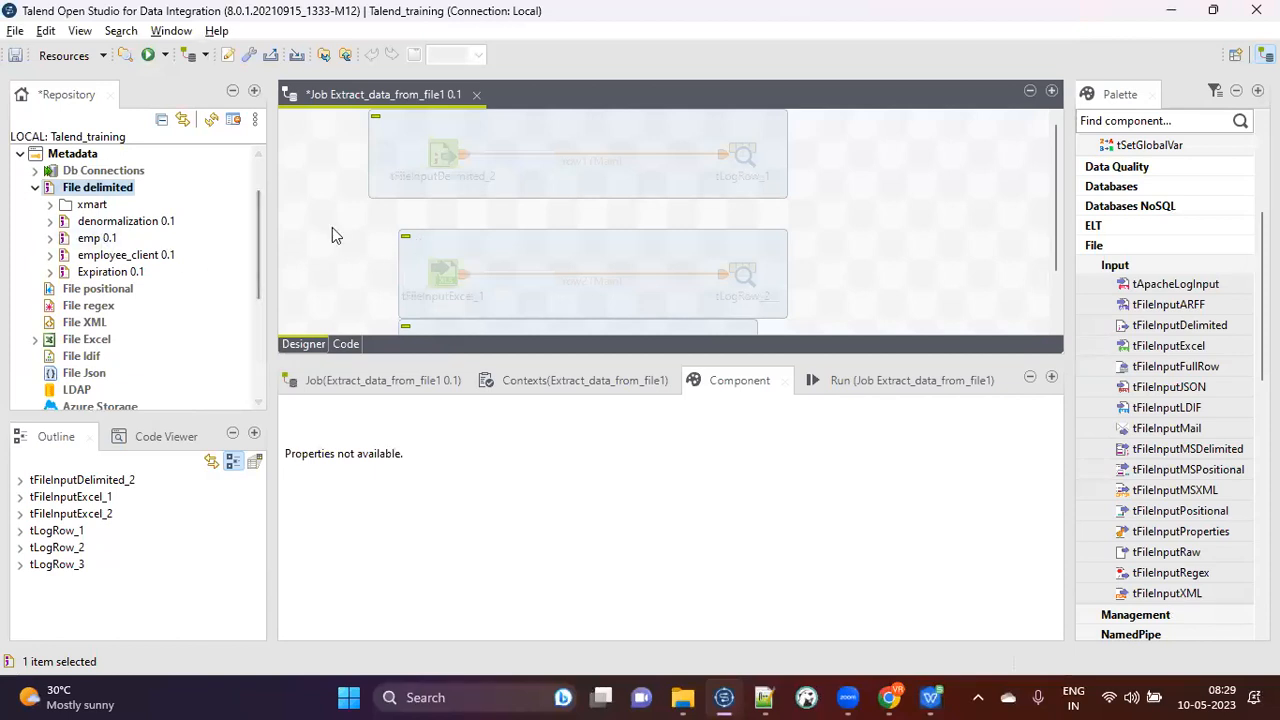
Add the emp metadata to the job canvas beside the Excel subjobs as a tFileInputDelimited component.
scroll(332, 227, "down", 2)
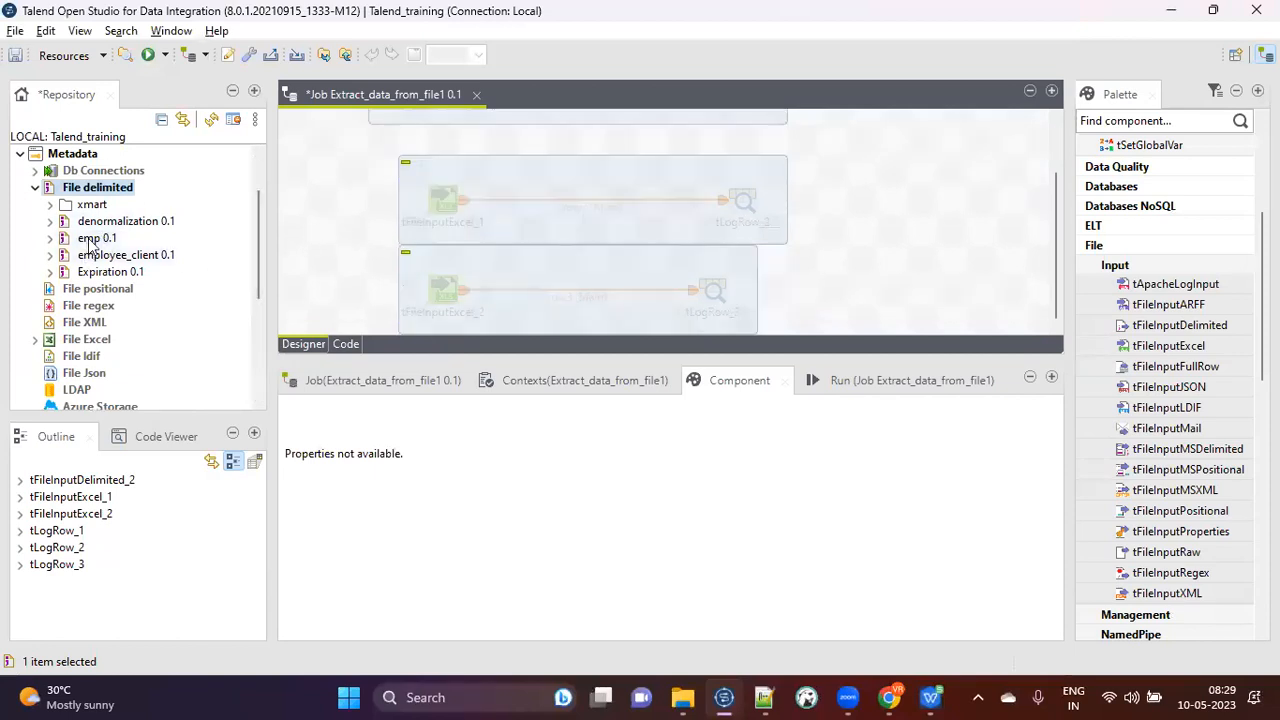
left_click_drag(90, 242, 897, 272)
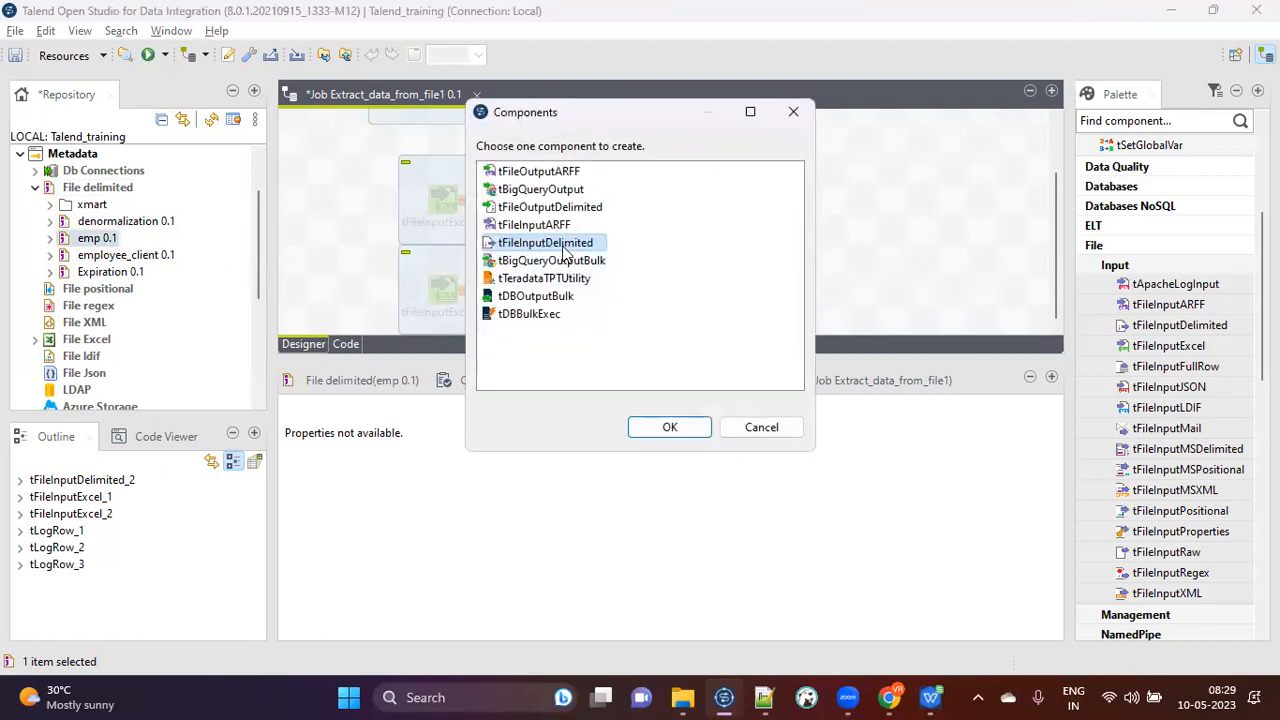
left_click(668, 426)
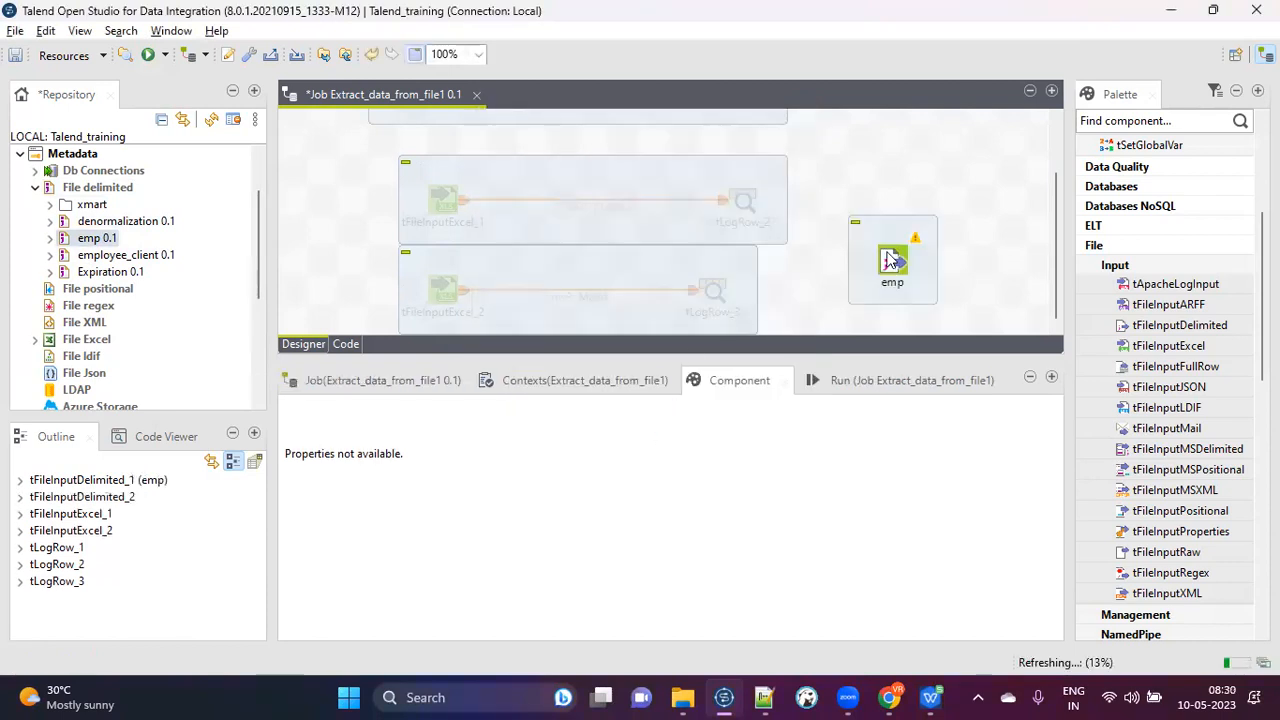
Inspect the emp component's basic settings and the options for editing its repository-based Header value, leaving it as defined.
left_click(891, 260)
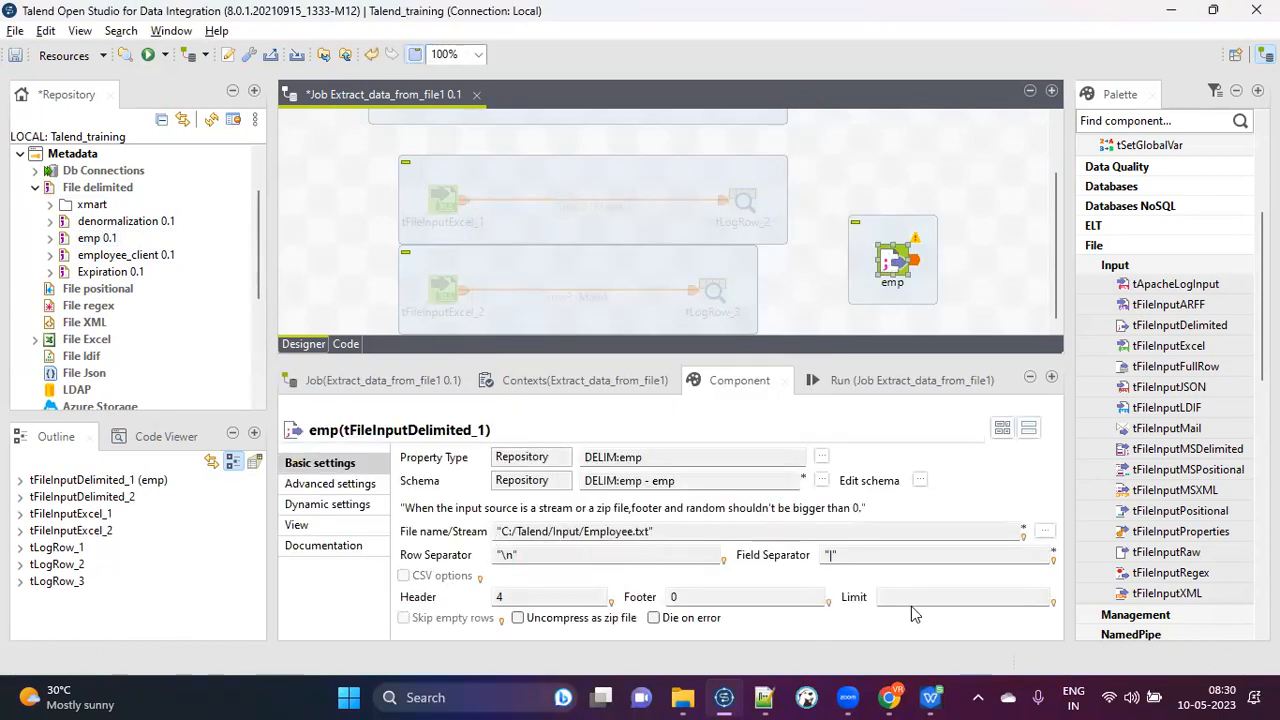
left_click(504, 599)
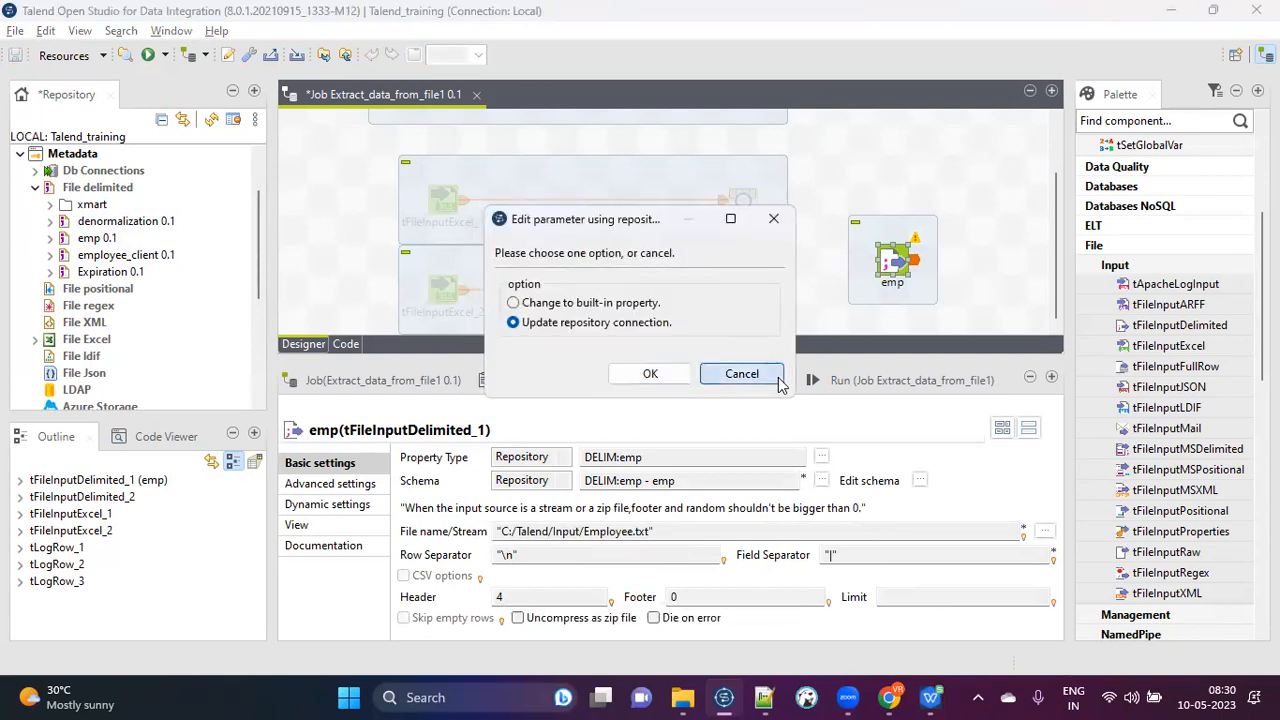
left_click(745, 373)
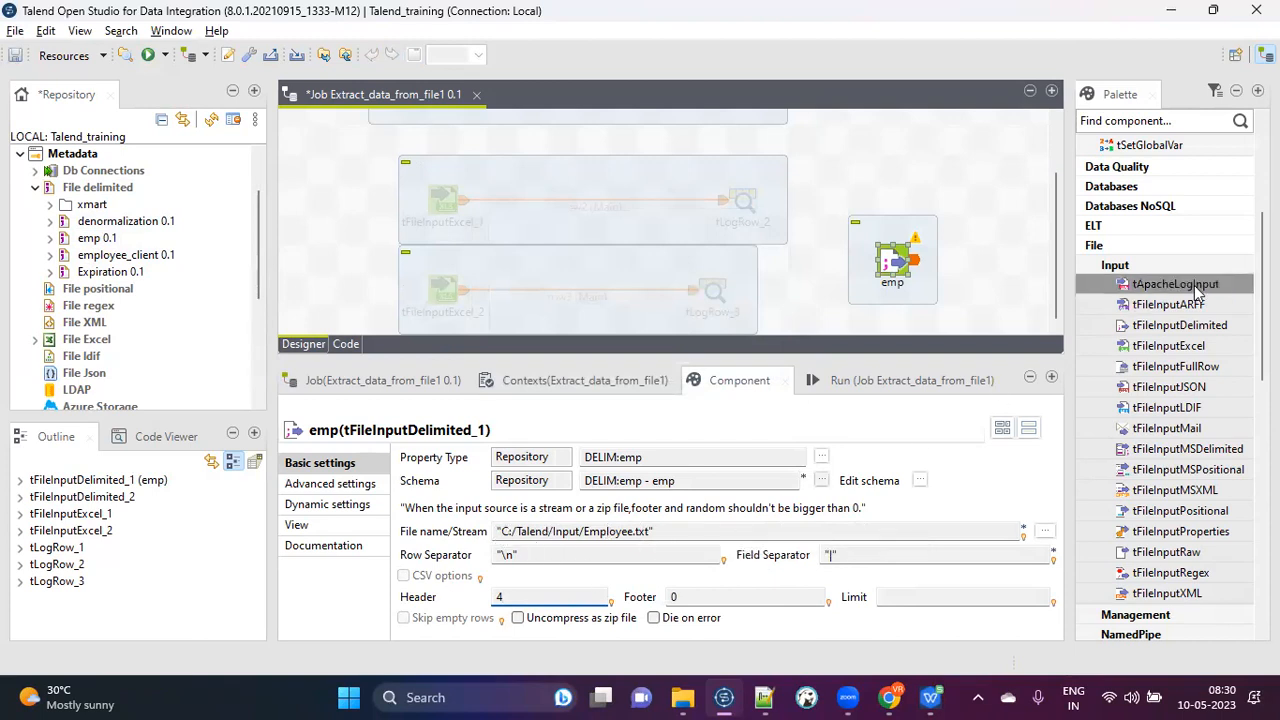
Add another tFileInputDelimited component above emp with built-in properties and try editing its row separator.
left_click(897, 160)
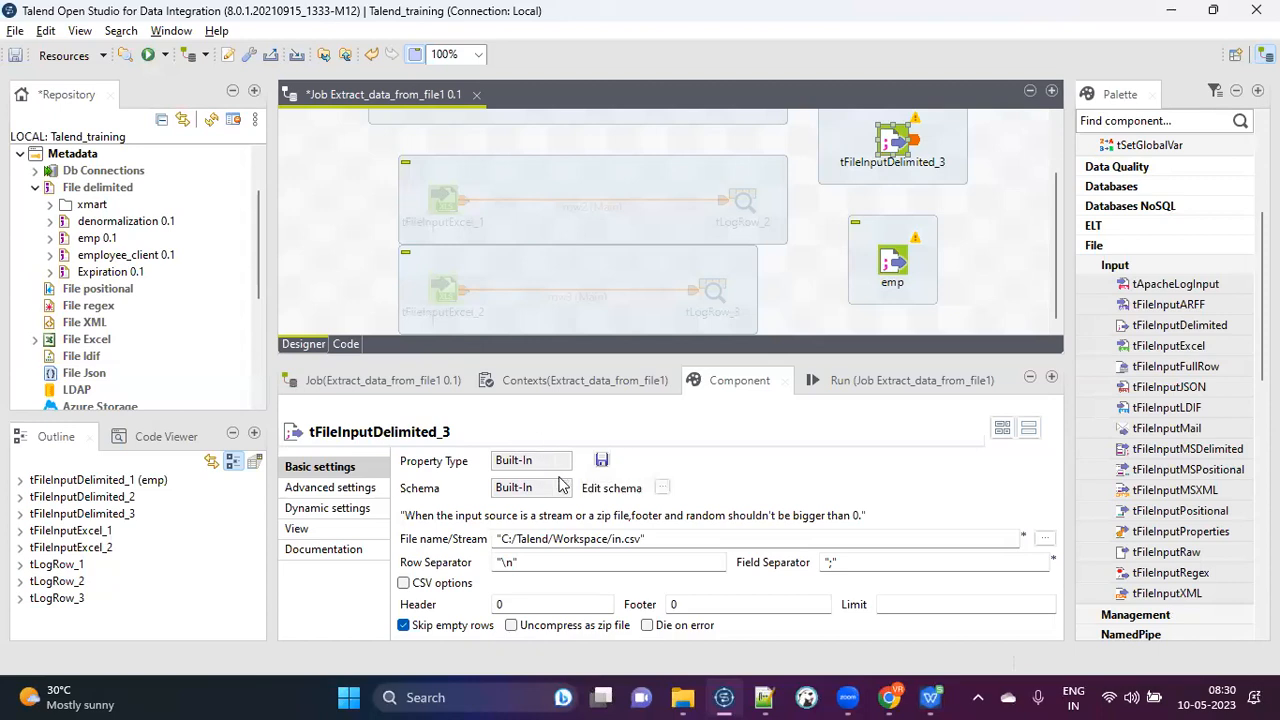
left_click(510, 562)
key("BackSpace")
type("r")
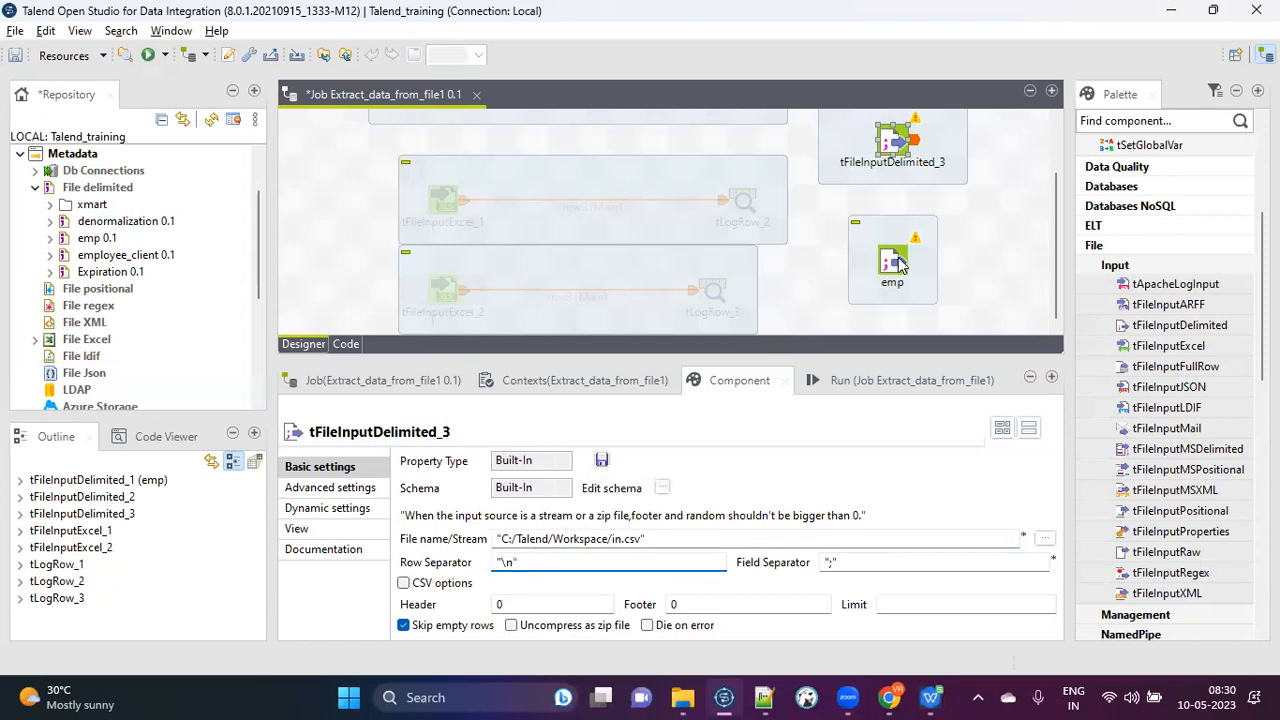
Switch the emp component to built-in properties, try its Row Separator, Header and Field Separator fields, and return the property type to Repository.
left_click(893, 265)
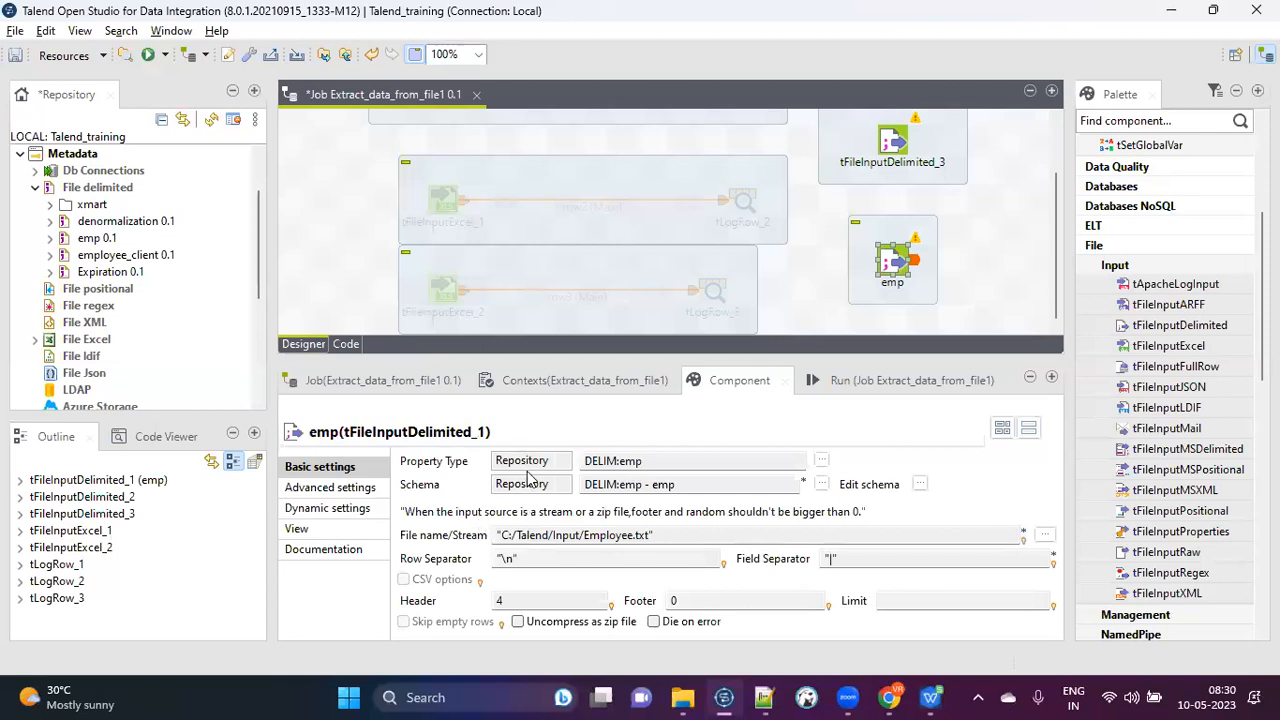
scroll(75, 197, "up", 2)
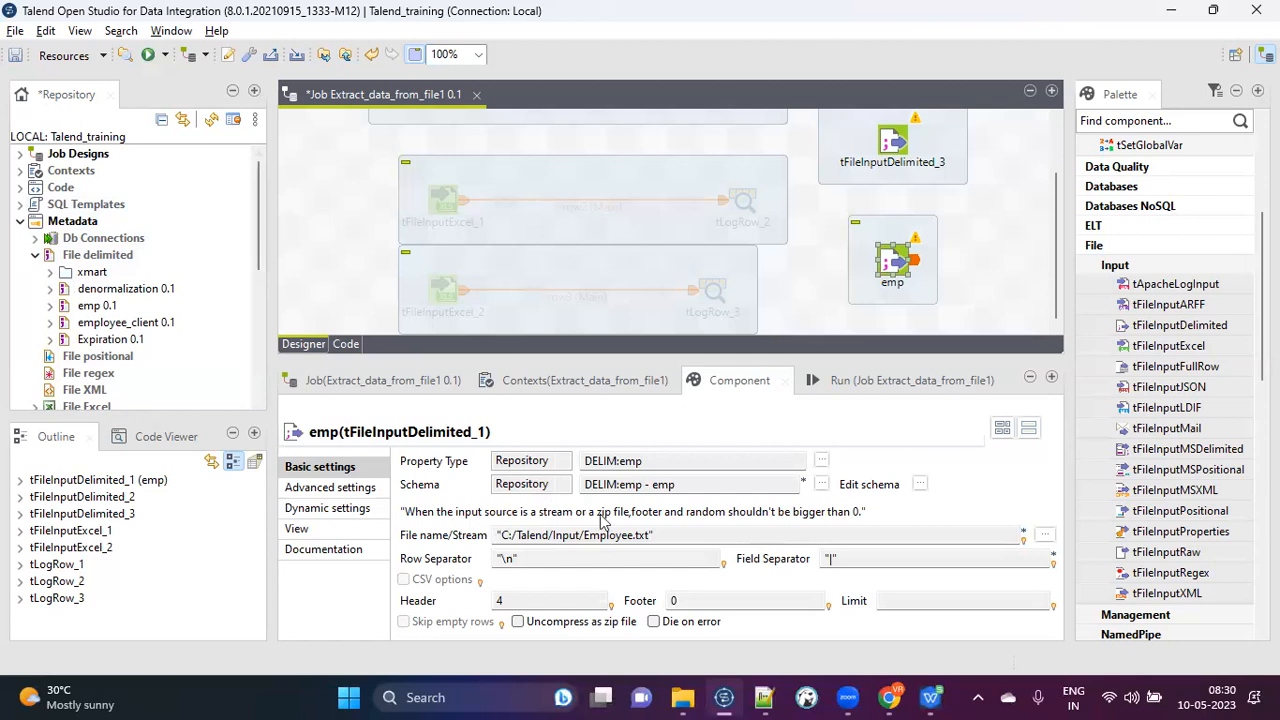
left_click(577, 535)
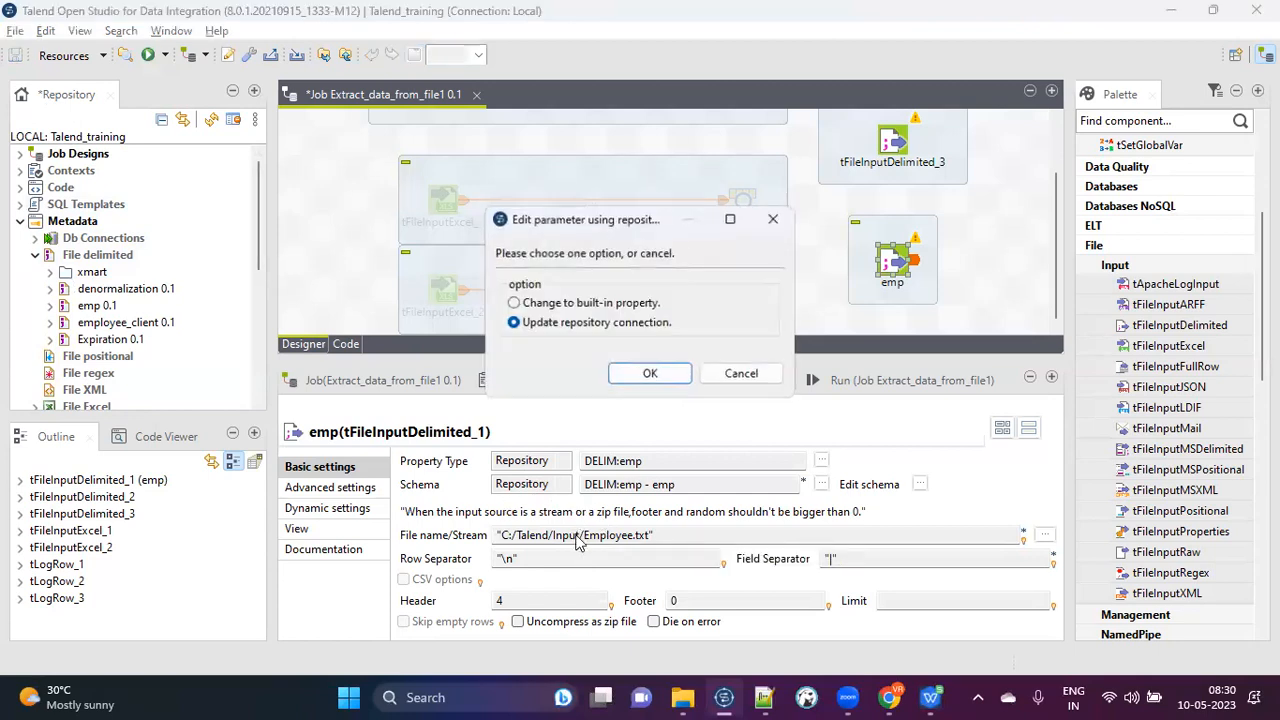
left_click(513, 303)
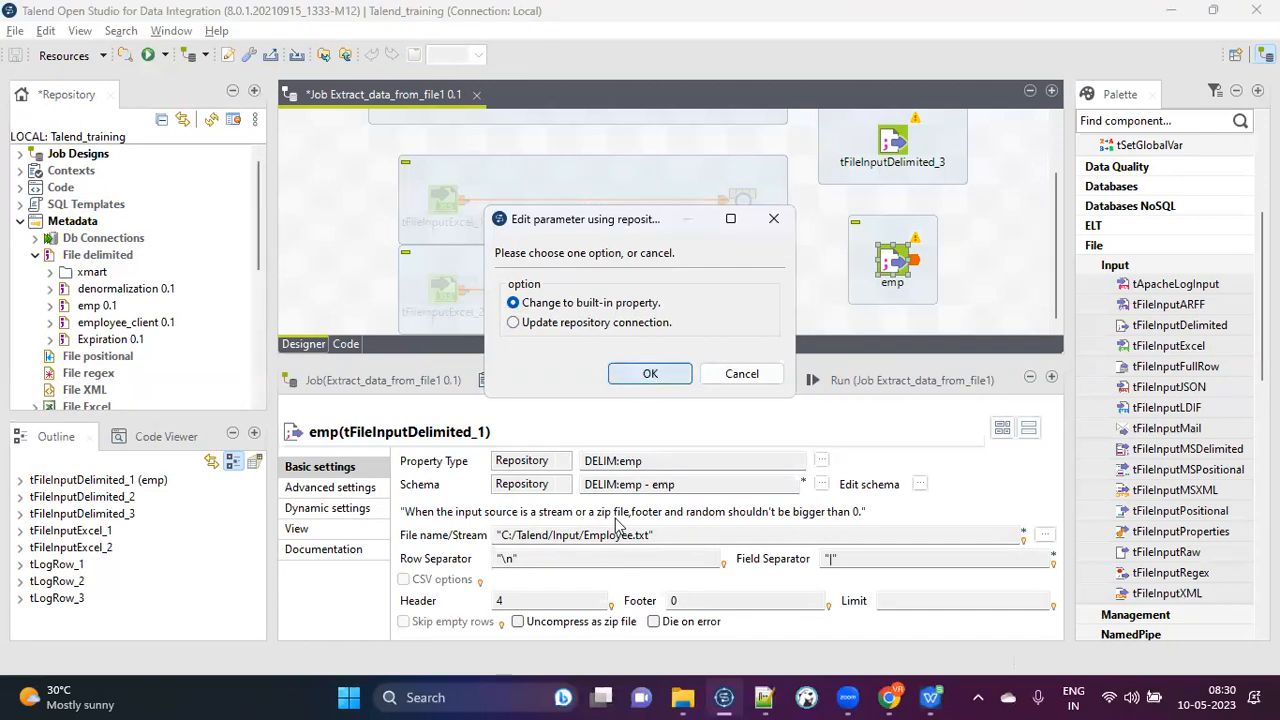
left_click(650, 373)
left_click(522, 563)
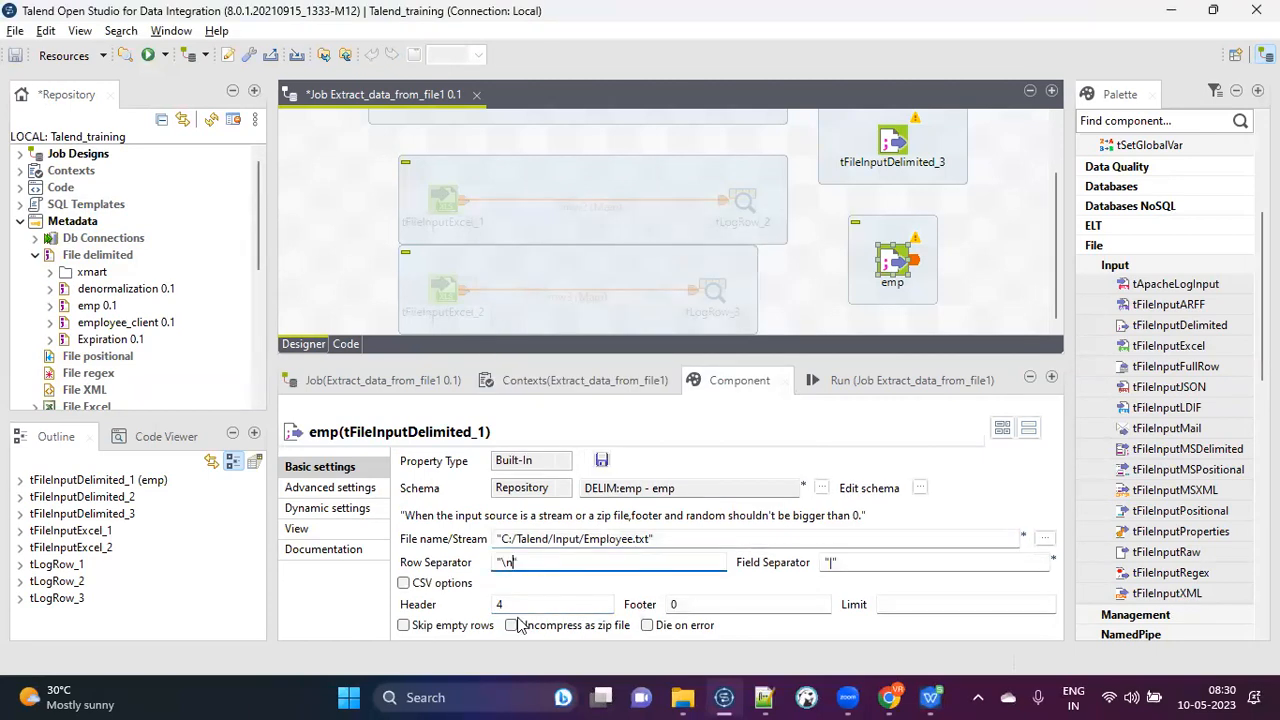
left_click(505, 602)
left_click(855, 563)
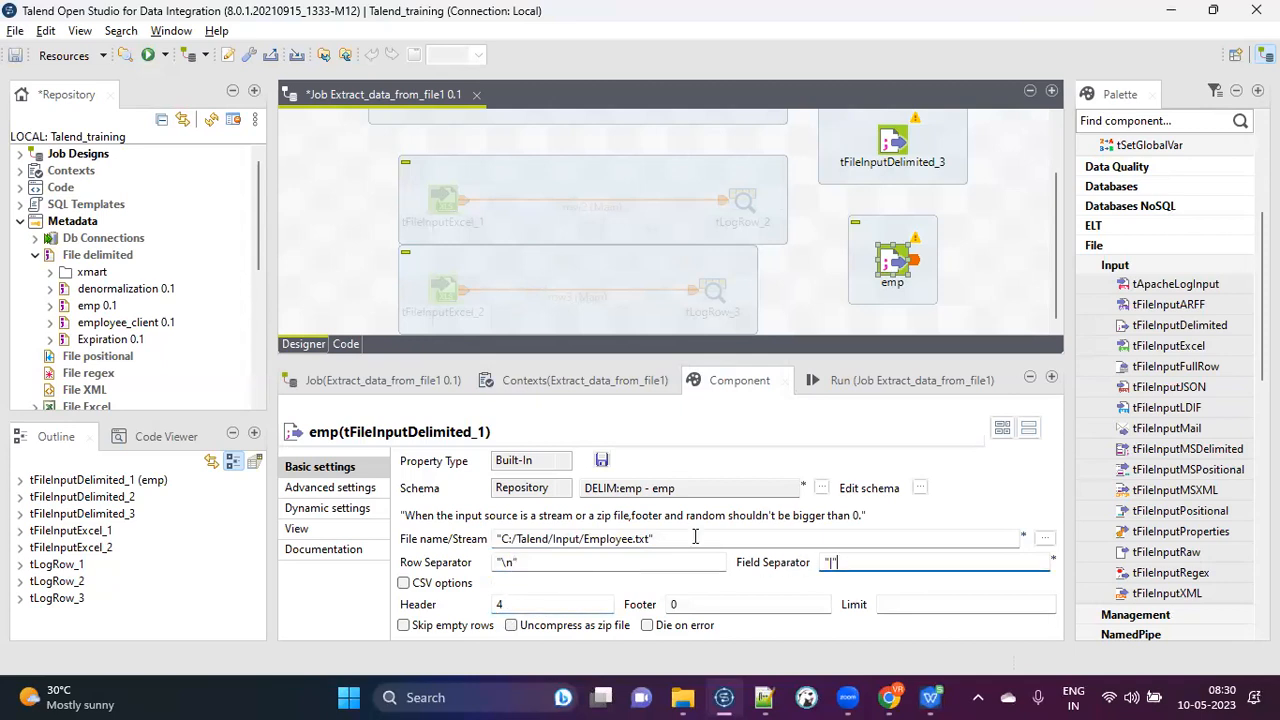
left_click(560, 461)
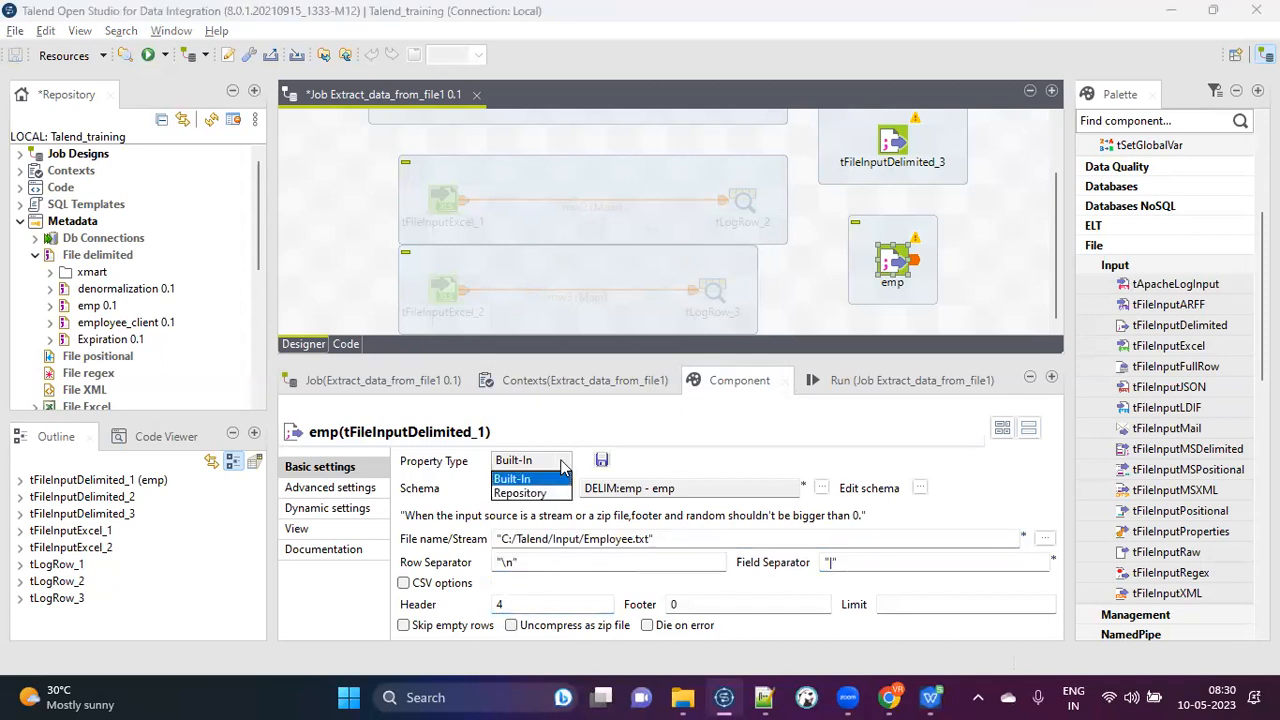
left_click(522, 493)
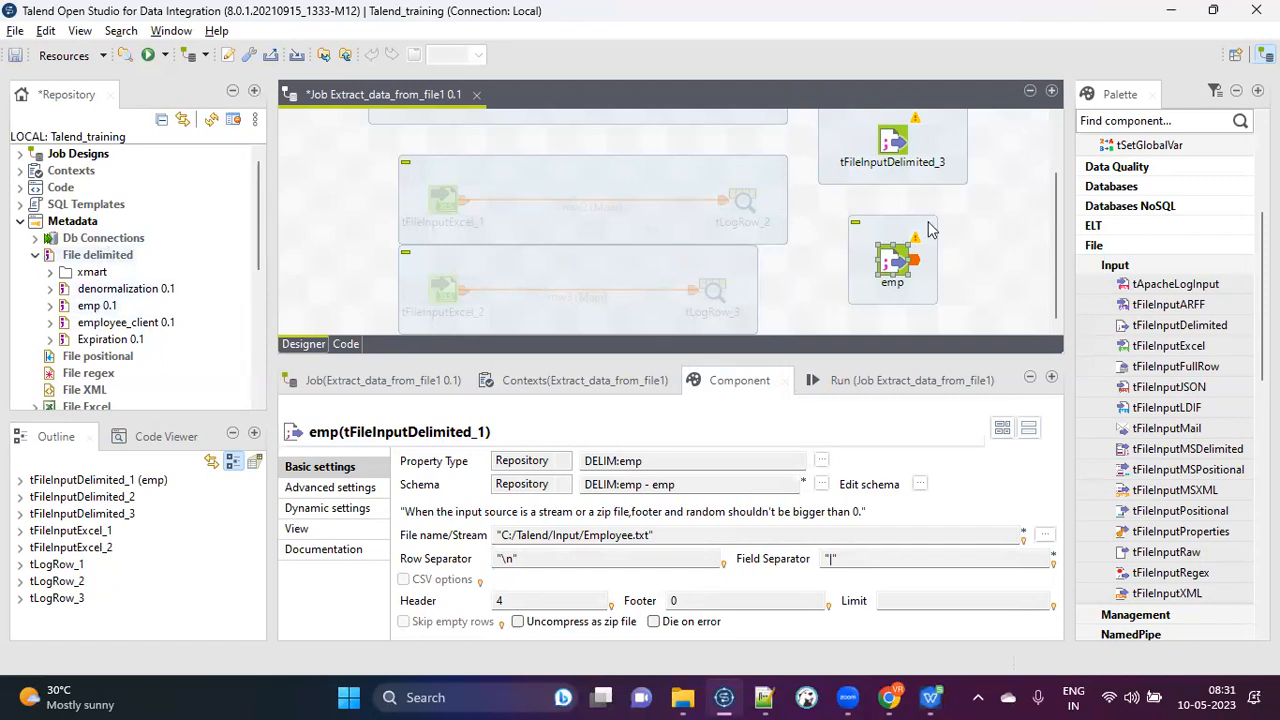
Delete the tFileInputDelimited_3 component and add a tLogRow component beside emp, spacing the two components apart.
left_click(893, 140)
key("Delete")
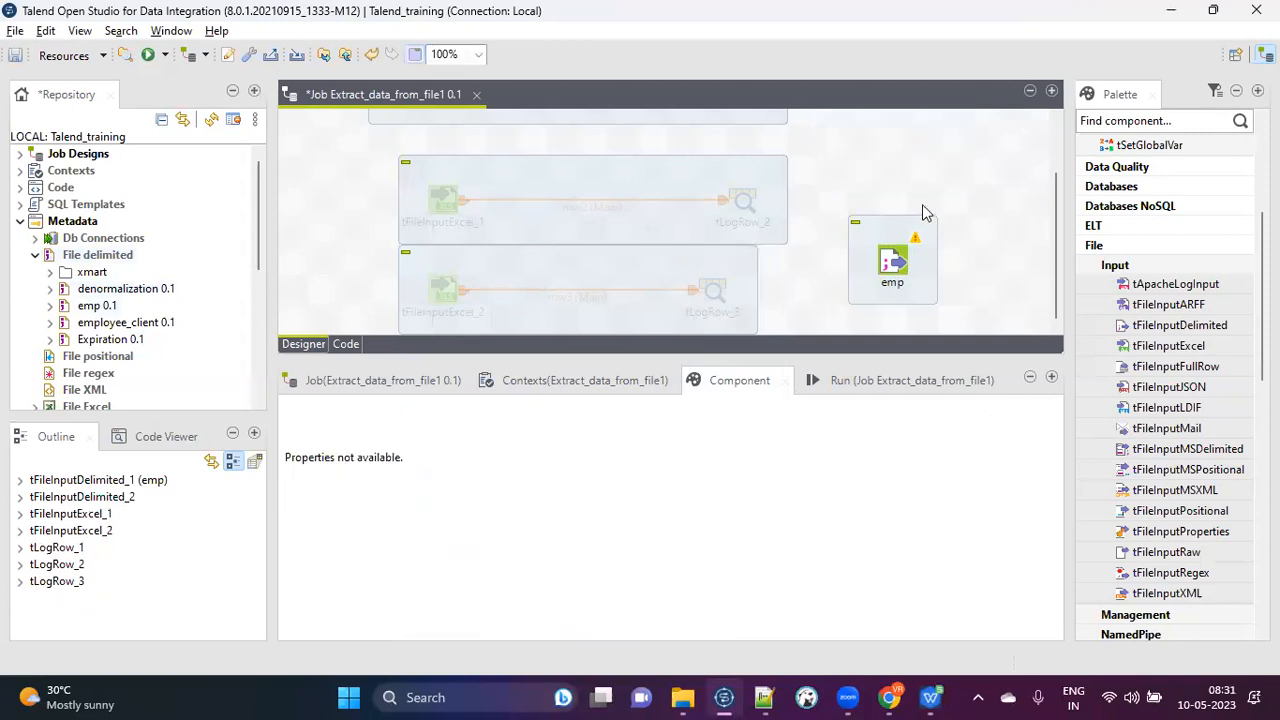
left_click(893, 259)
left_click(972, 259)
type("tlog")
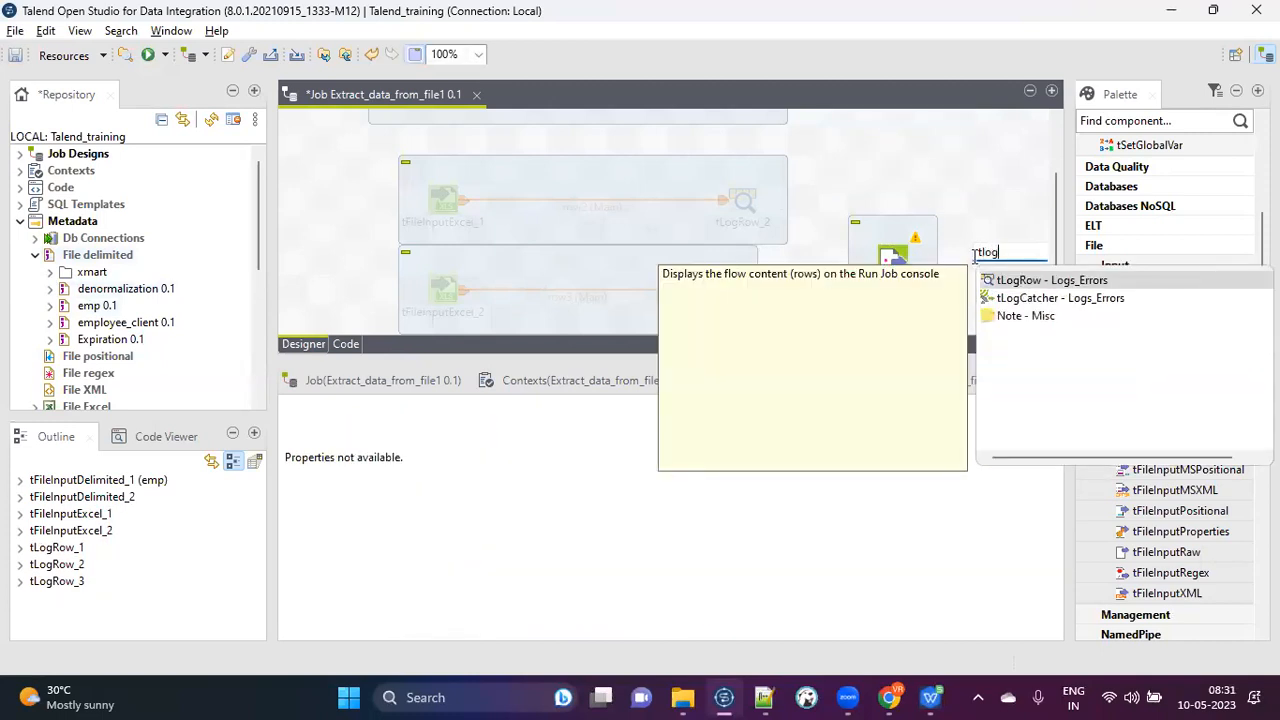
double_click(1028, 280)
left_click_drag(986, 264, 1026, 259)
left_click_drag(894, 264, 835, 263)
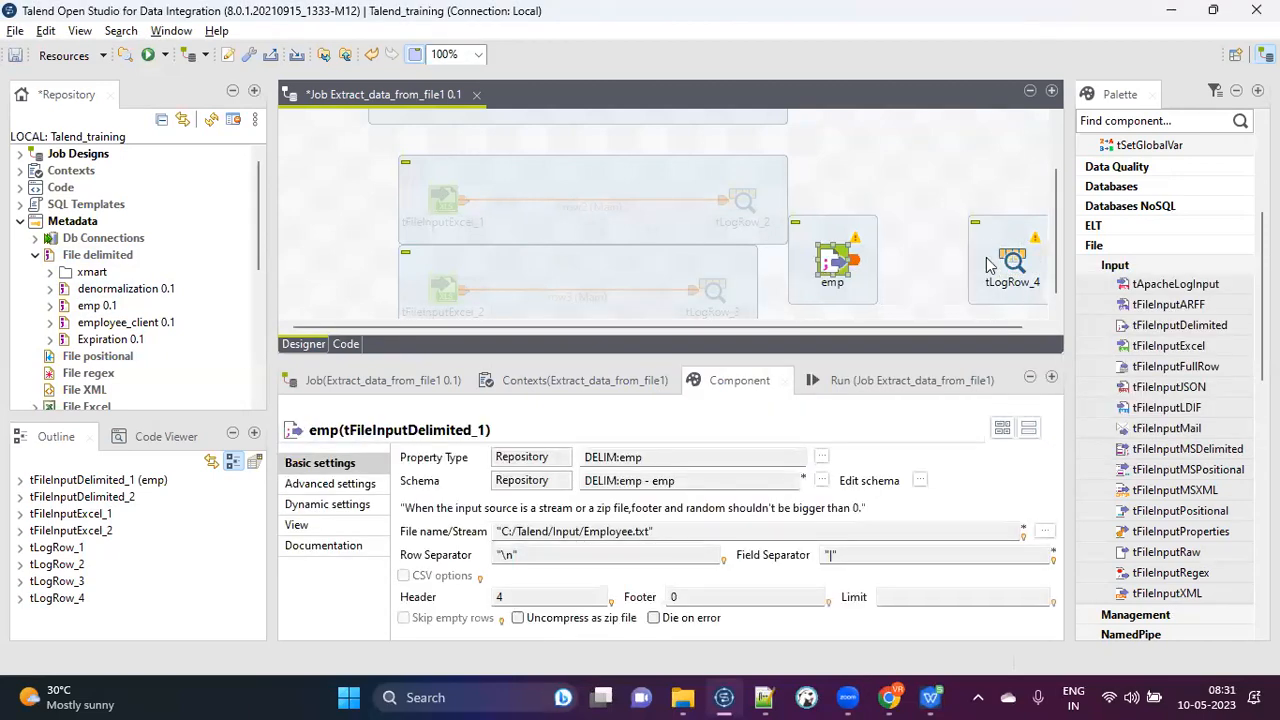
Connect emp to tLogRow_4 with a Main row and set the tLogRow_4 mode to Table.
right_click(840, 262)
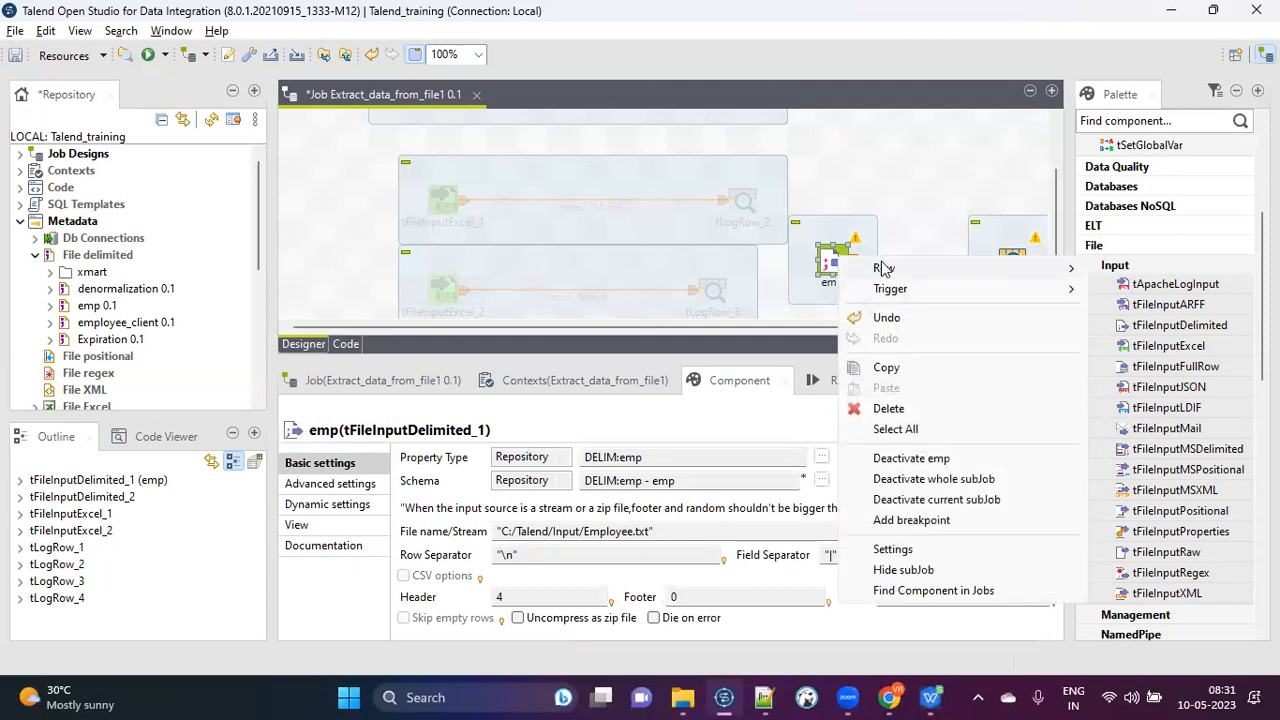
mouse_move(888, 270)
left_click(1136, 269)
left_click(1012, 260)
left_click(1014, 260)
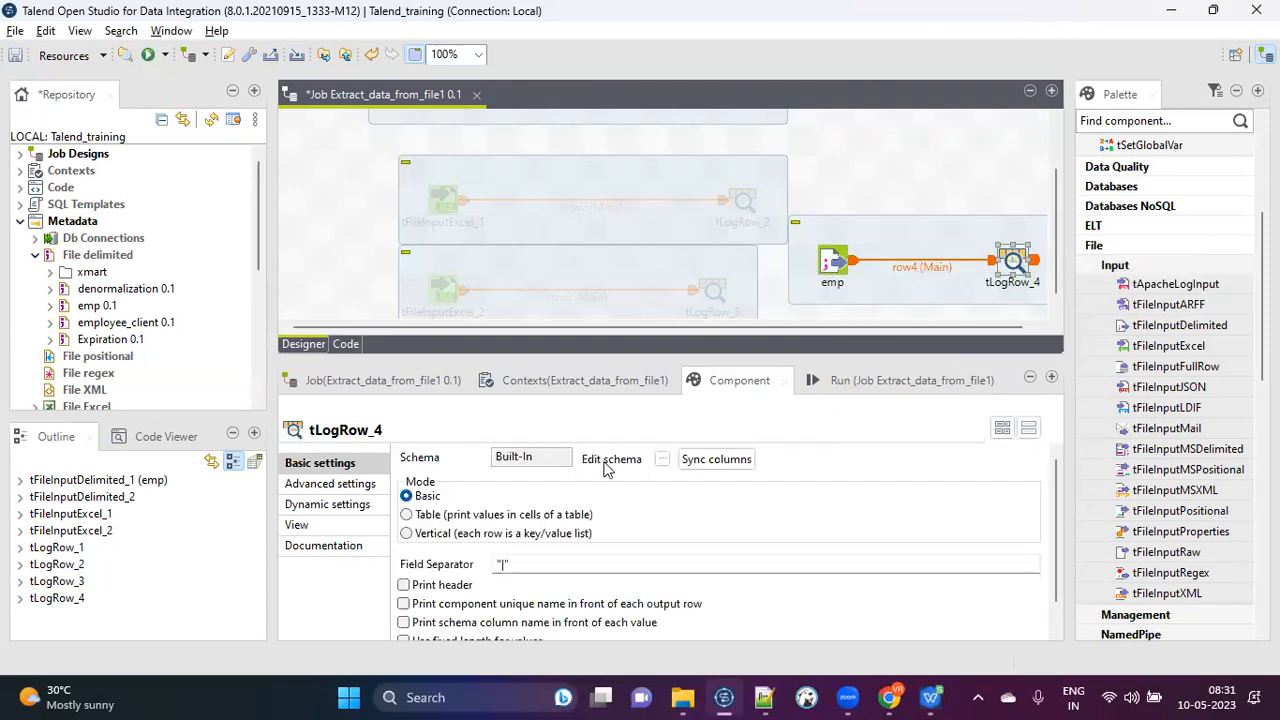
left_click(407, 514)
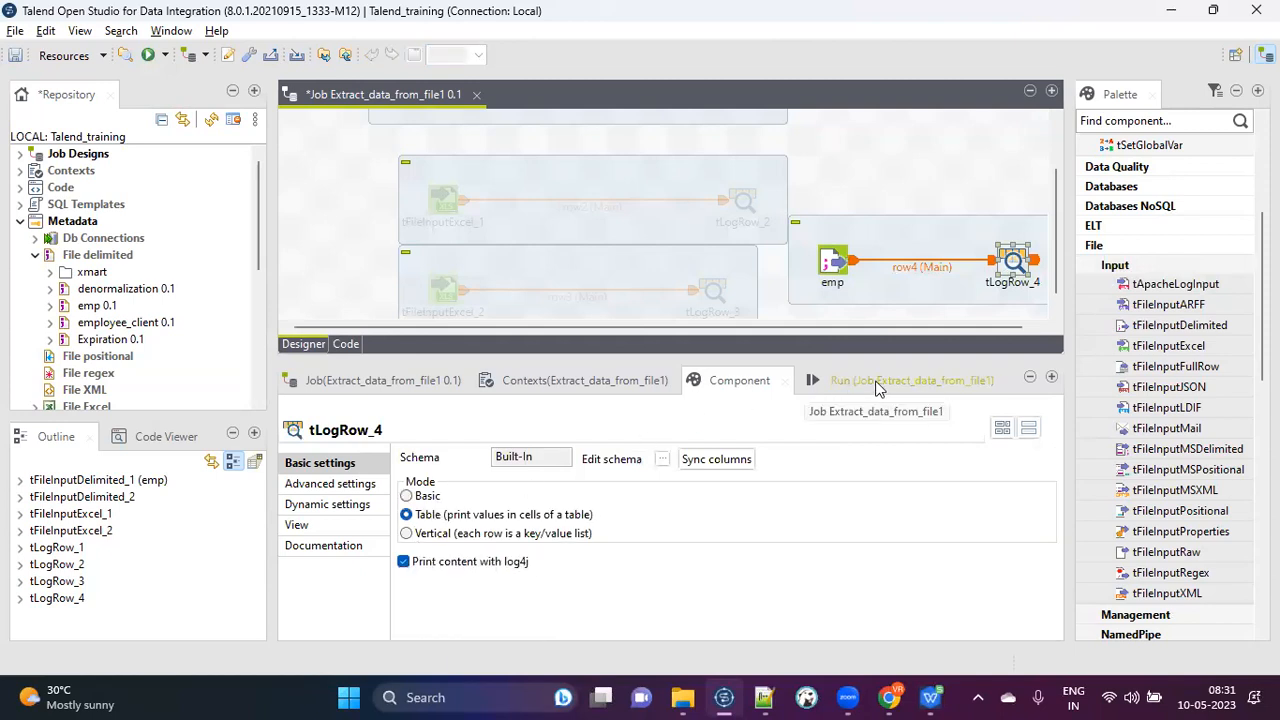
Clear the console, run the job Extract_data_from_file1 and enlarge the output area to read the employee rows.
left_click(848, 388)
left_click(632, 488)
left_click(458, 480)
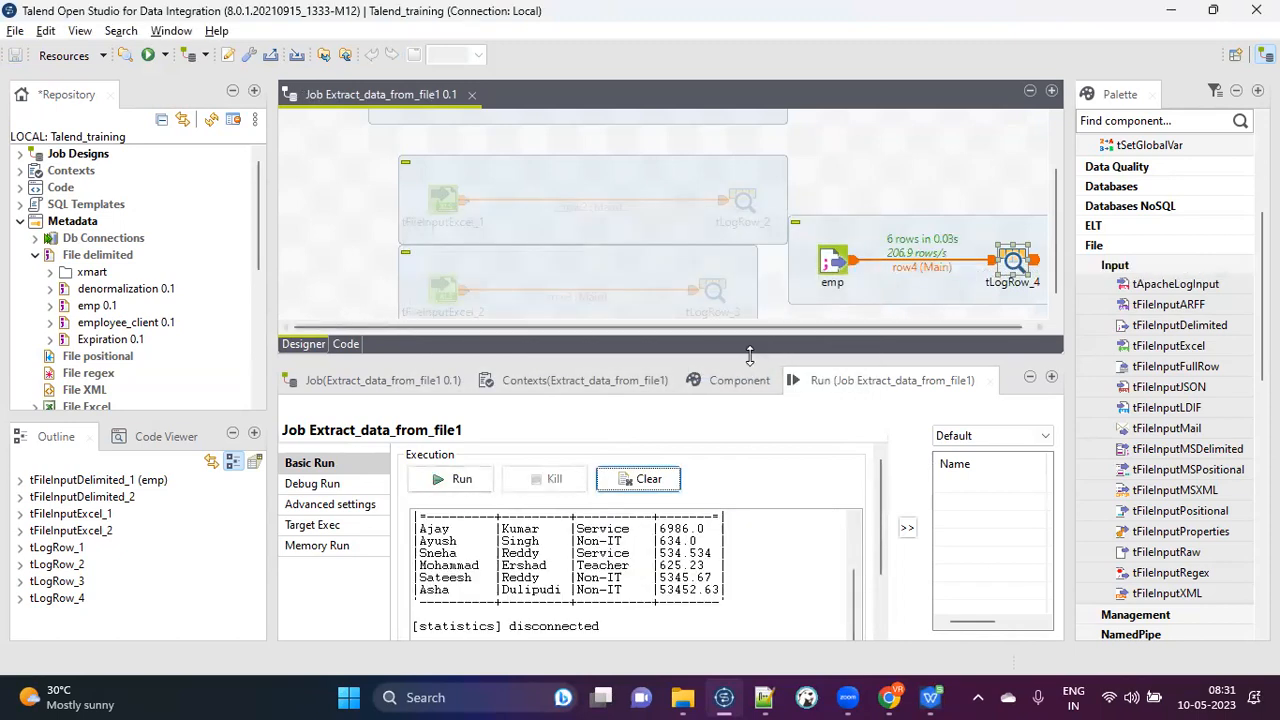
left_click_drag(750, 359, 739, 296)
scroll(912, 204, "down", 2)
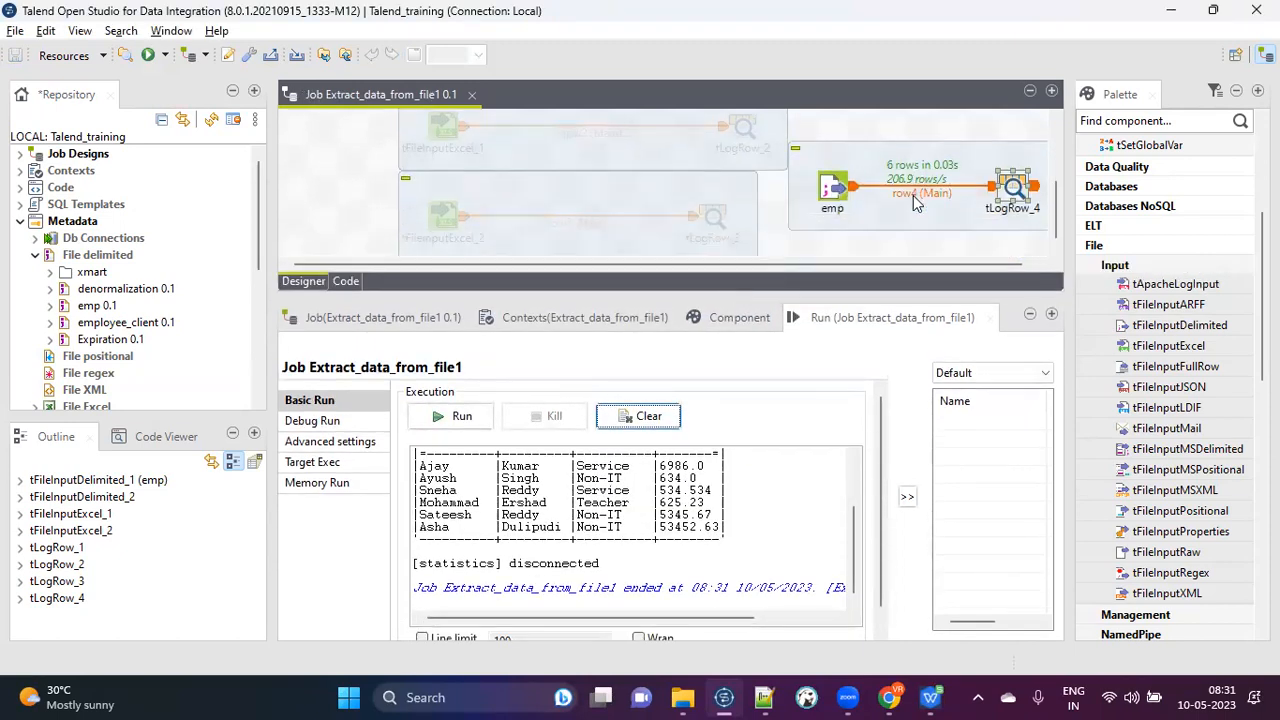
Review the emp component's basic settings and view its repository schema columns, closing the schema without changes.
left_click(842, 190)
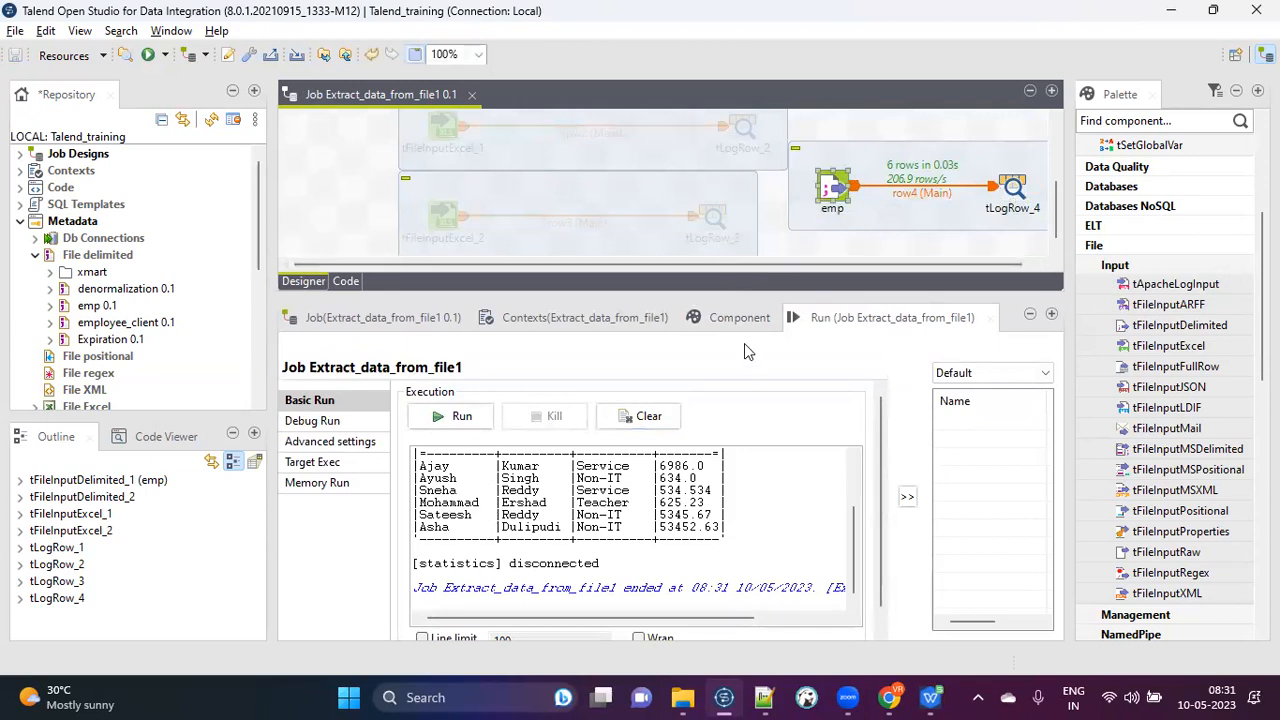
left_click(738, 320)
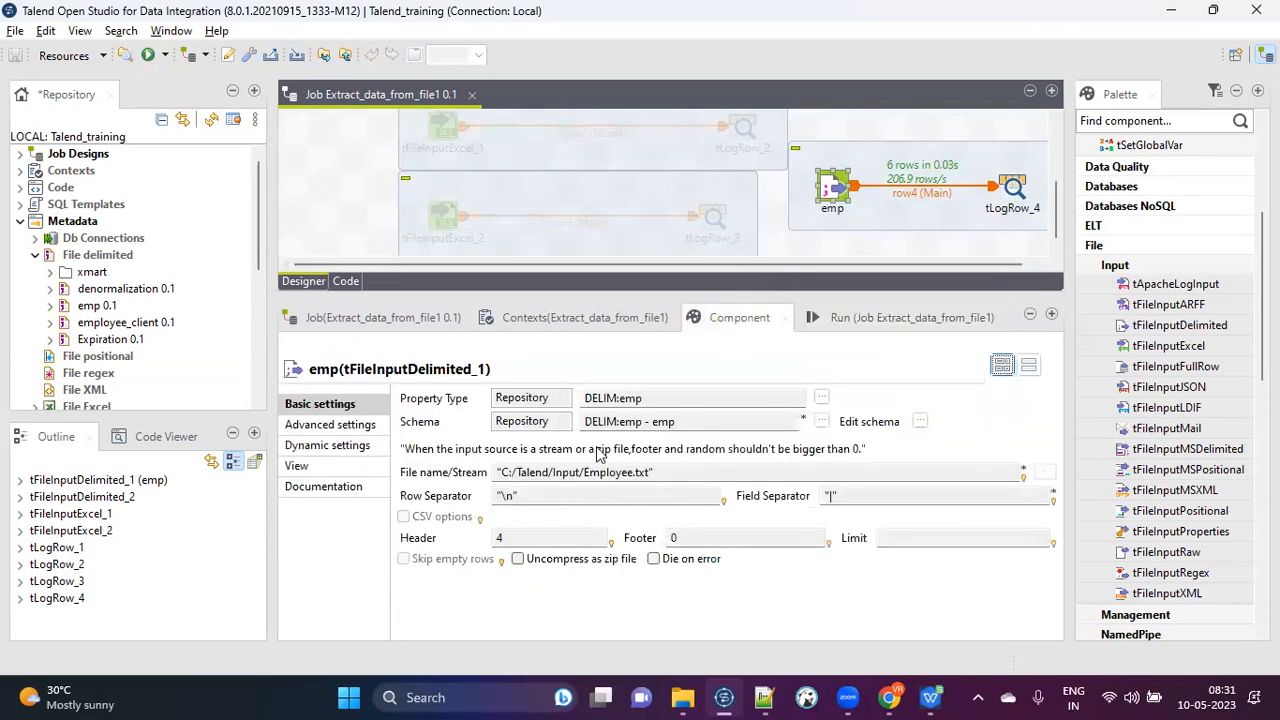
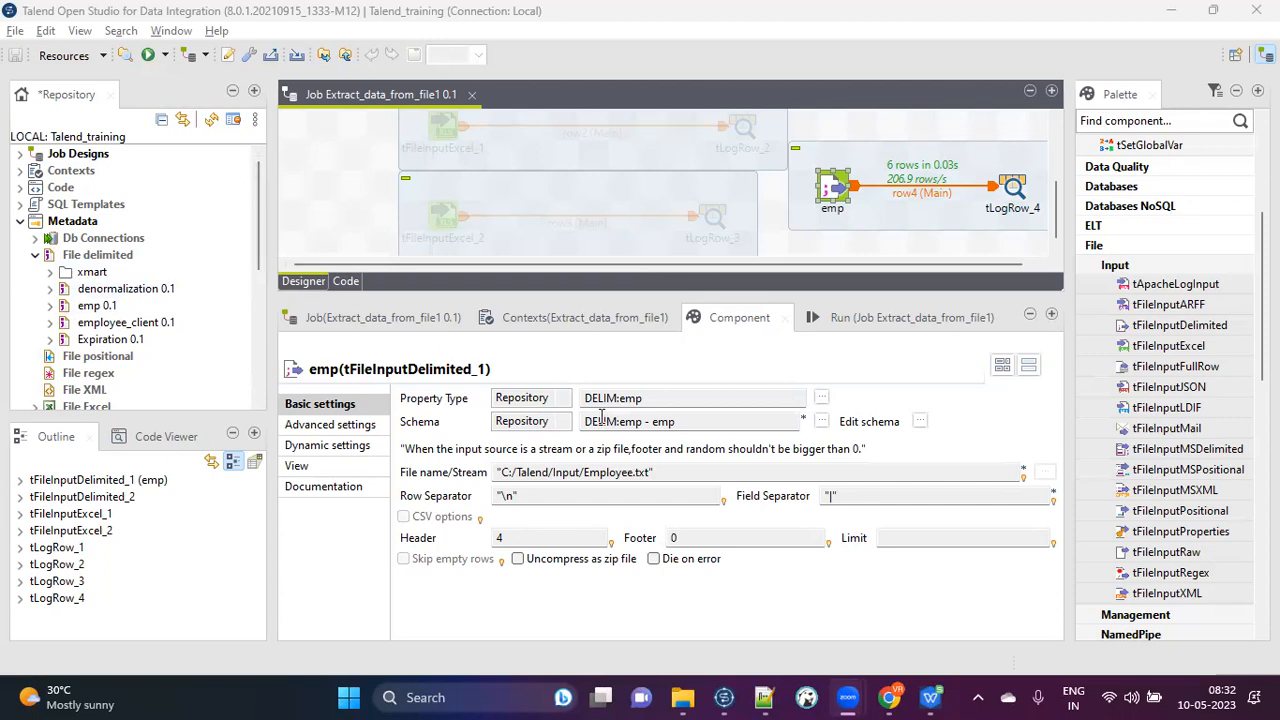
left_click(563, 402)
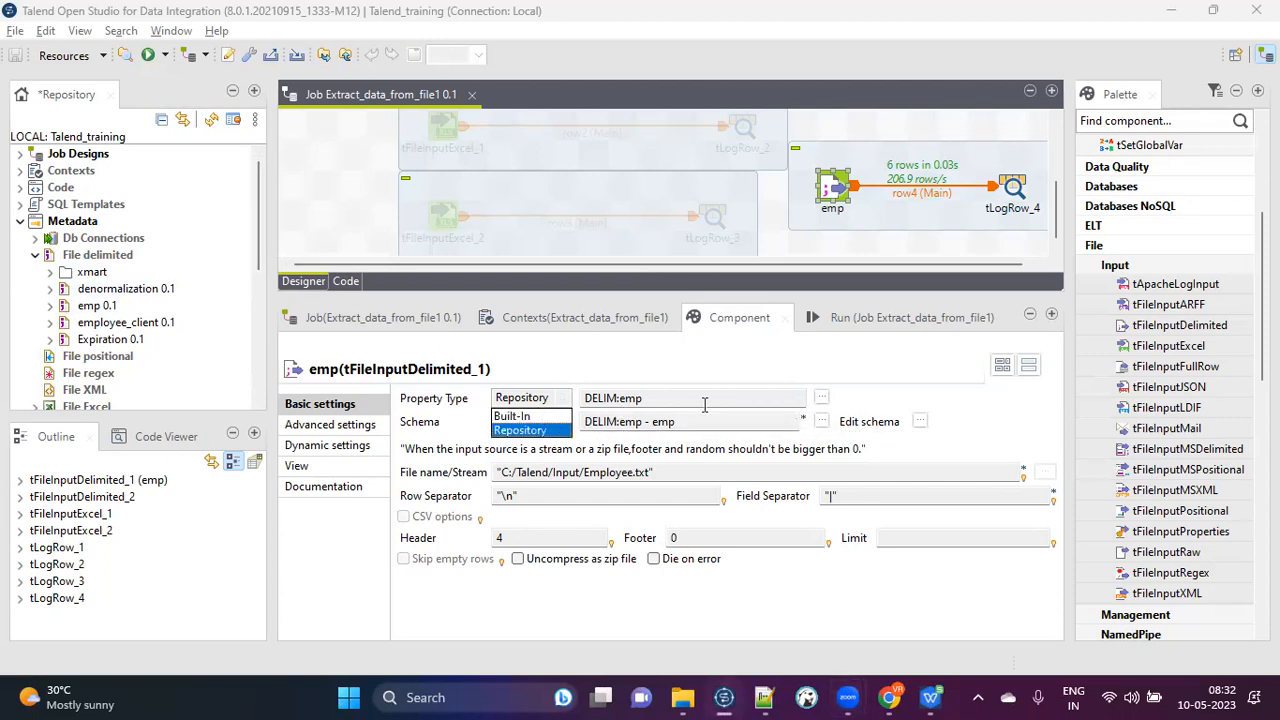
left_click(920, 421)
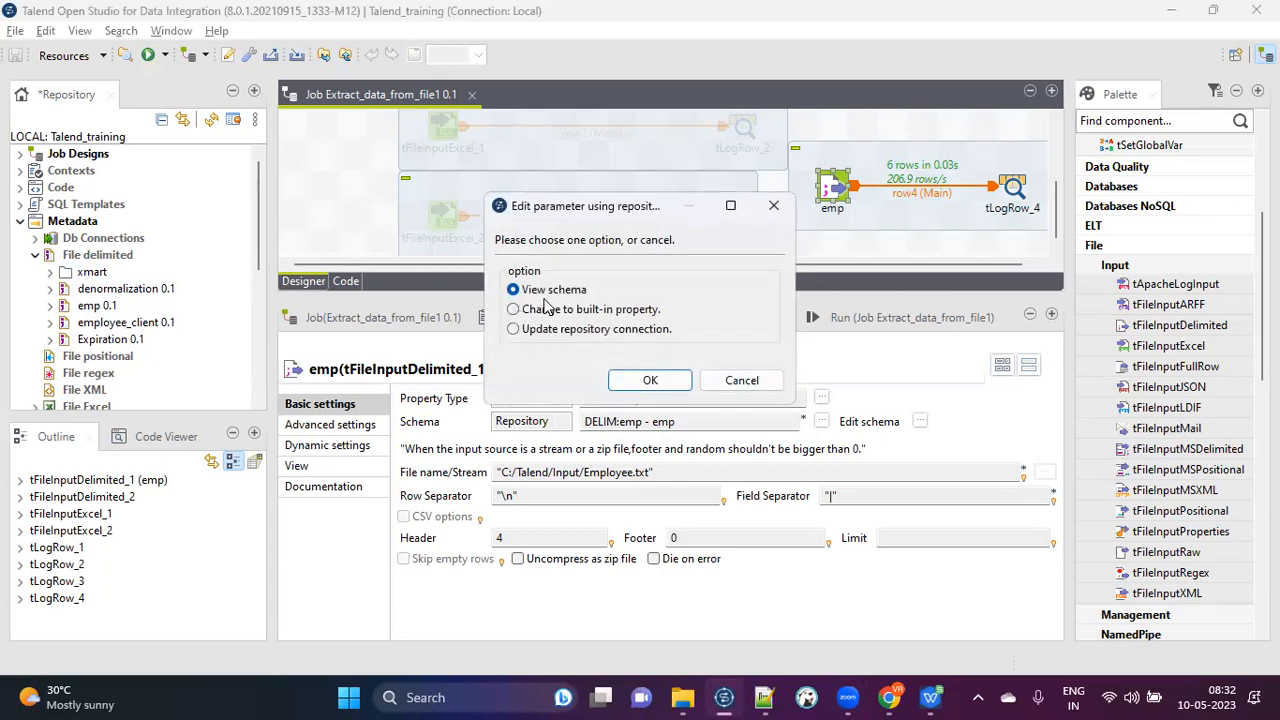
left_click(650, 381)
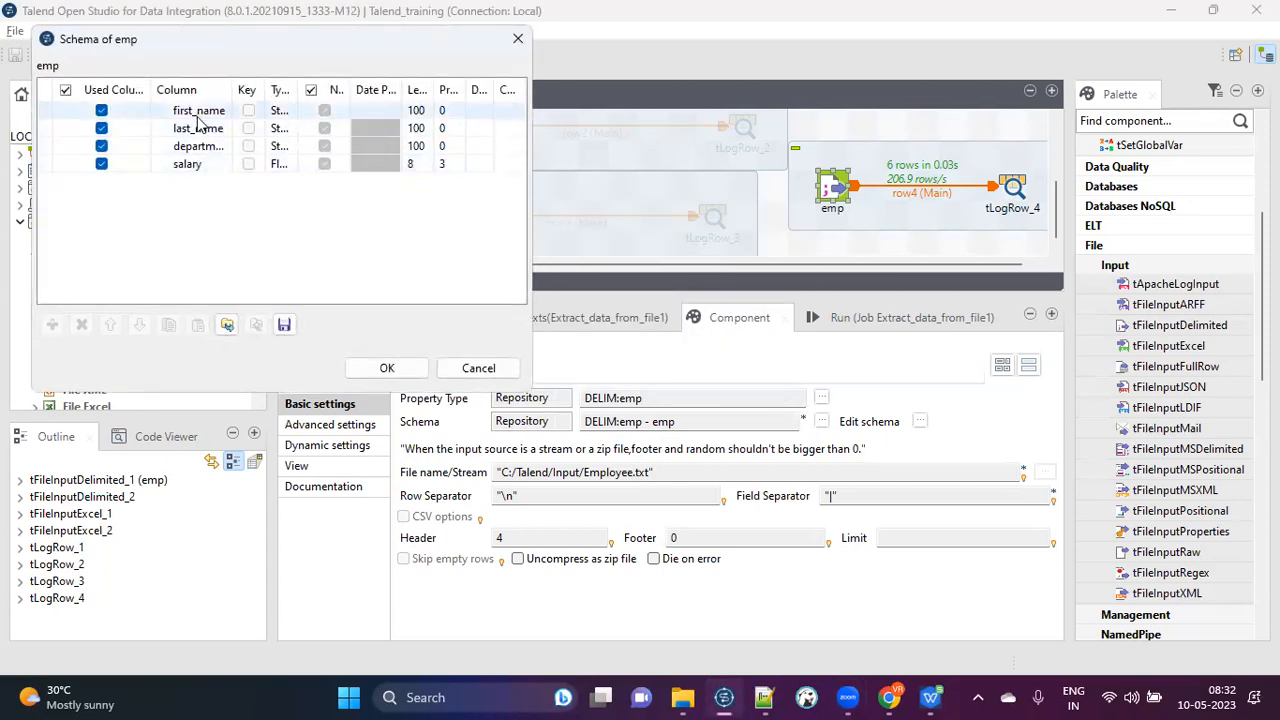
left_click(192, 129)
left_click(195, 148)
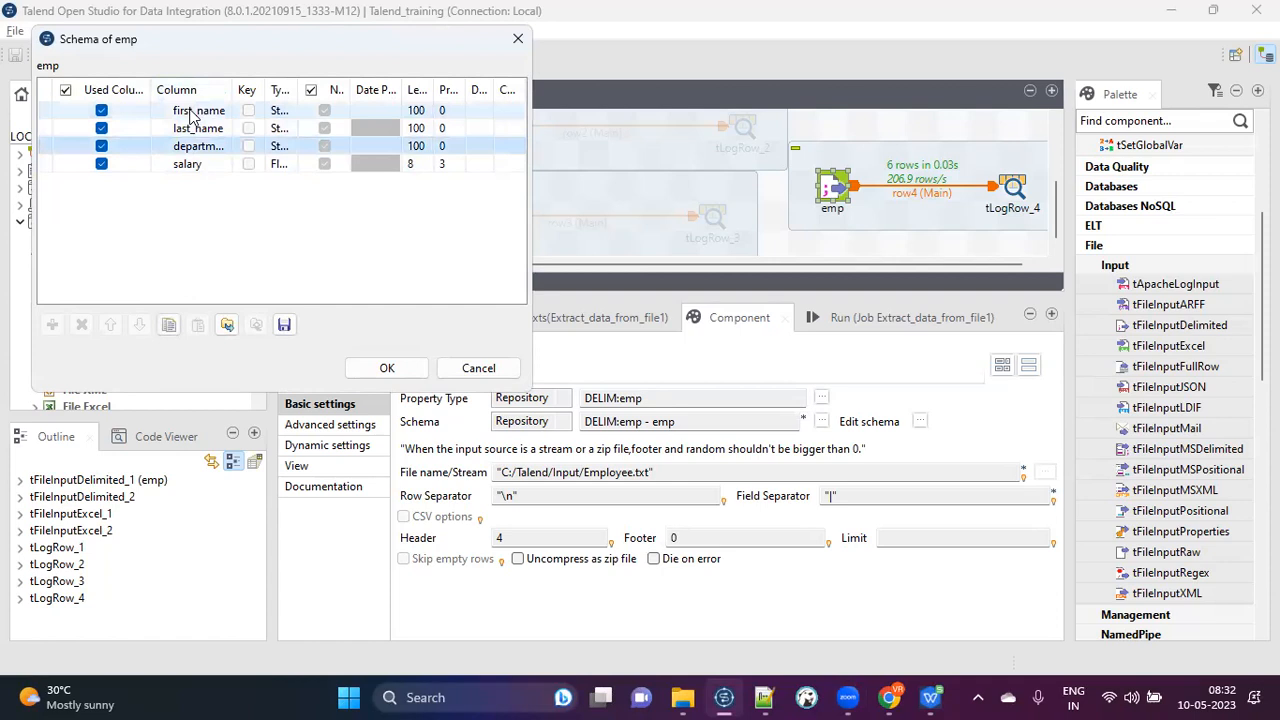
left_click(194, 113)
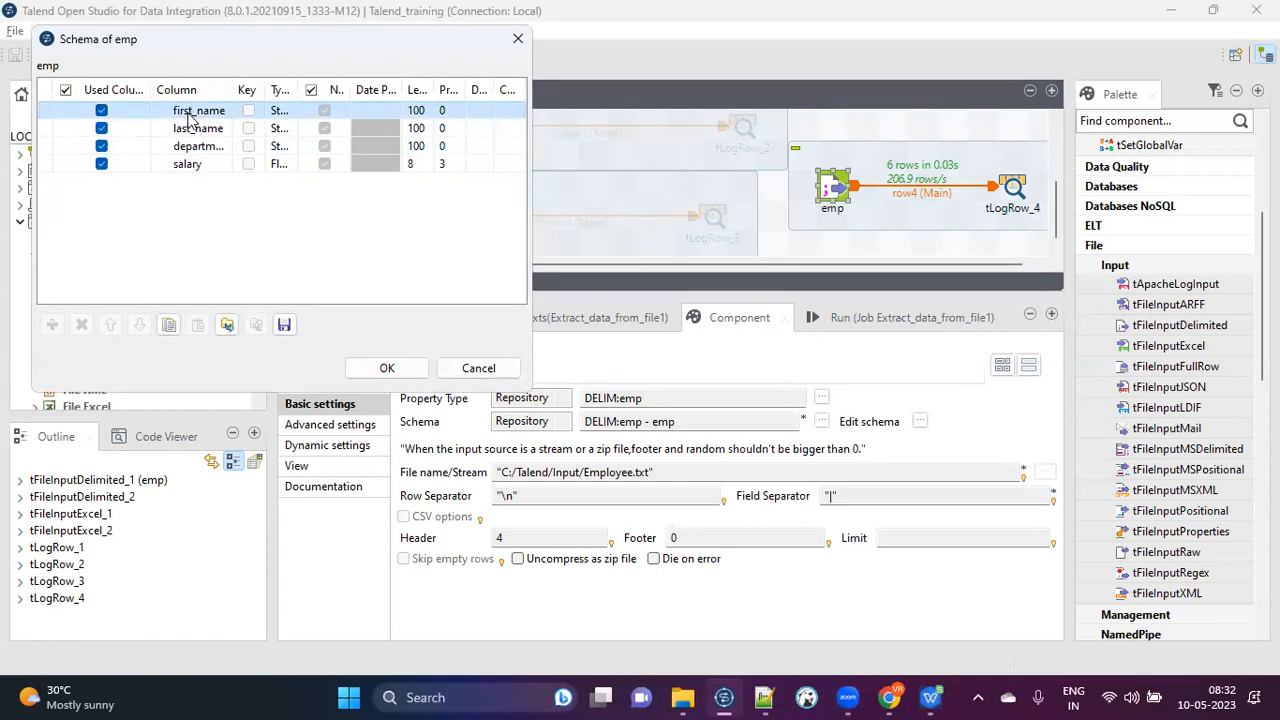
left_click(480, 368)
Change the emp component's schema type to Built-In and check the editable schema columns, cancelling the schema editor.
left_click(563, 422)
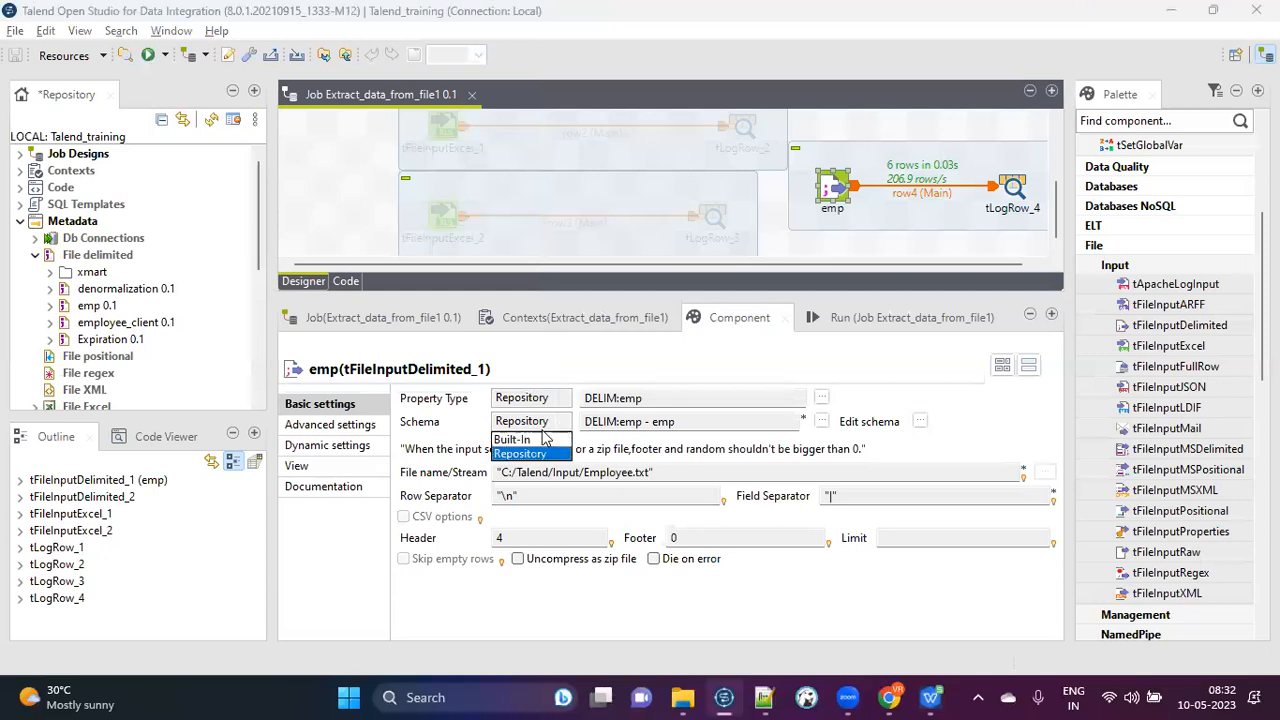
left_click(520, 438)
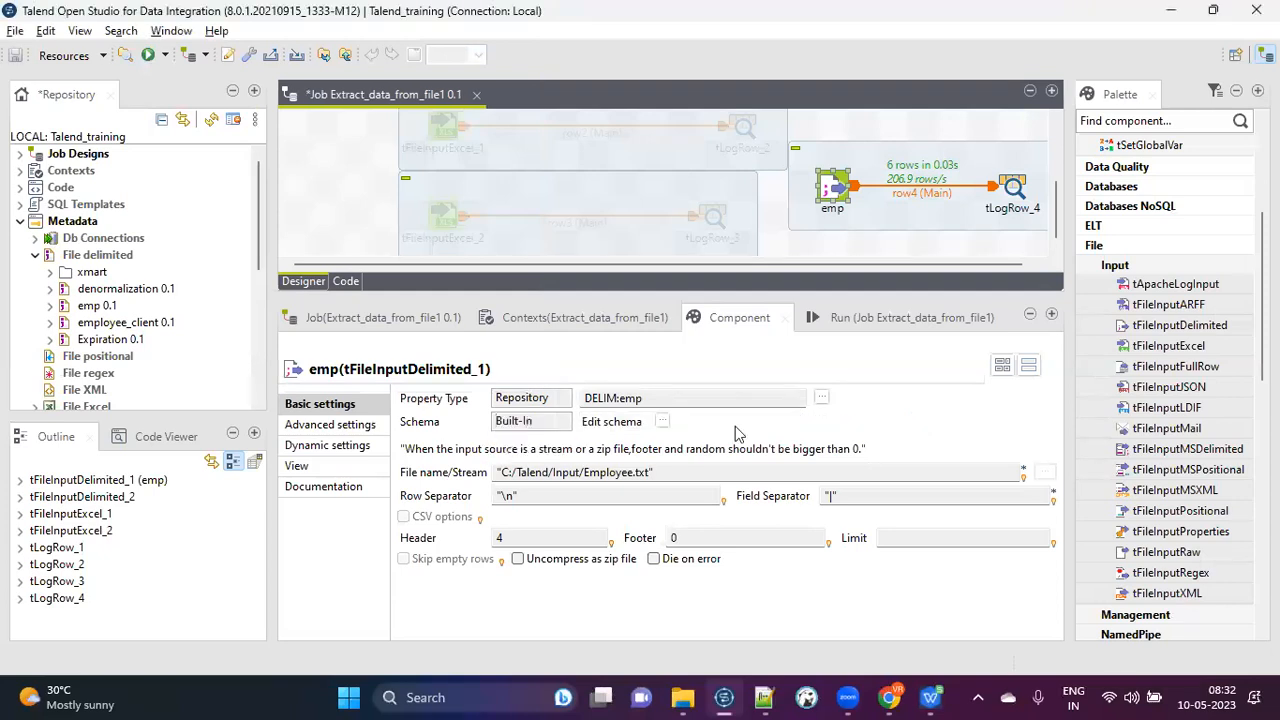
left_click(662, 422)
left_click(238, 232)
left_click(250, 231)
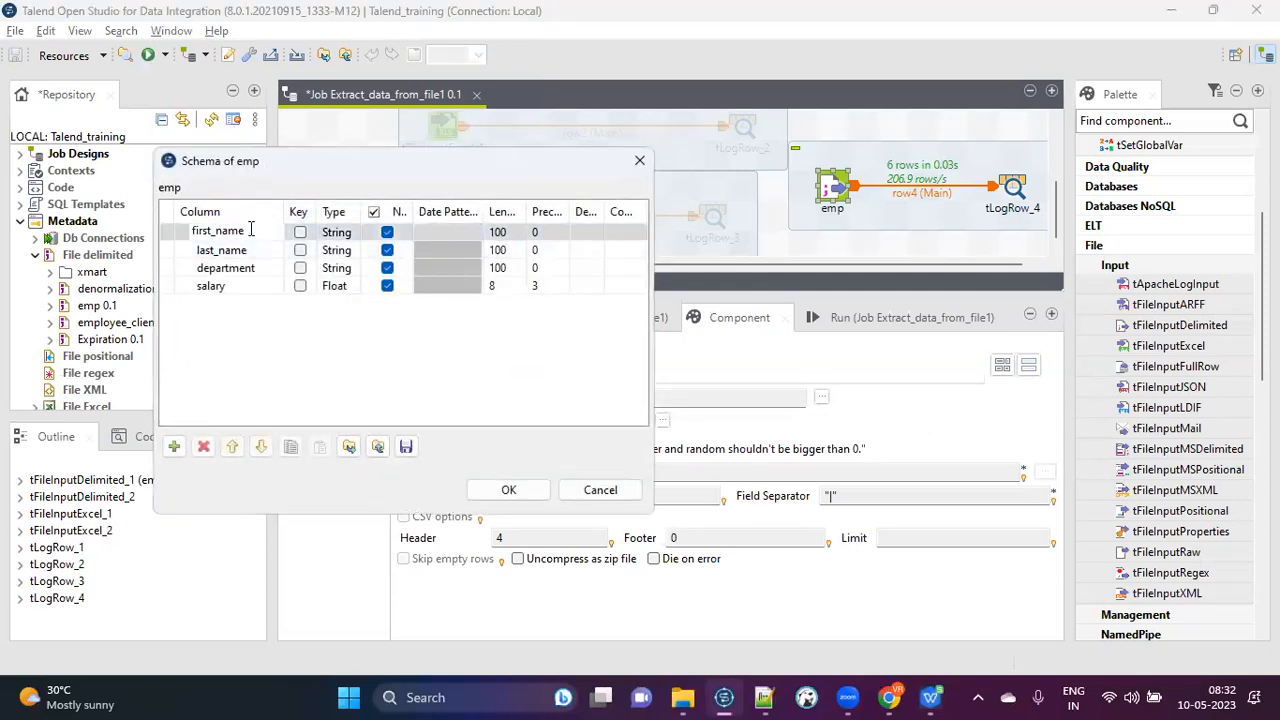
left_click(218, 251)
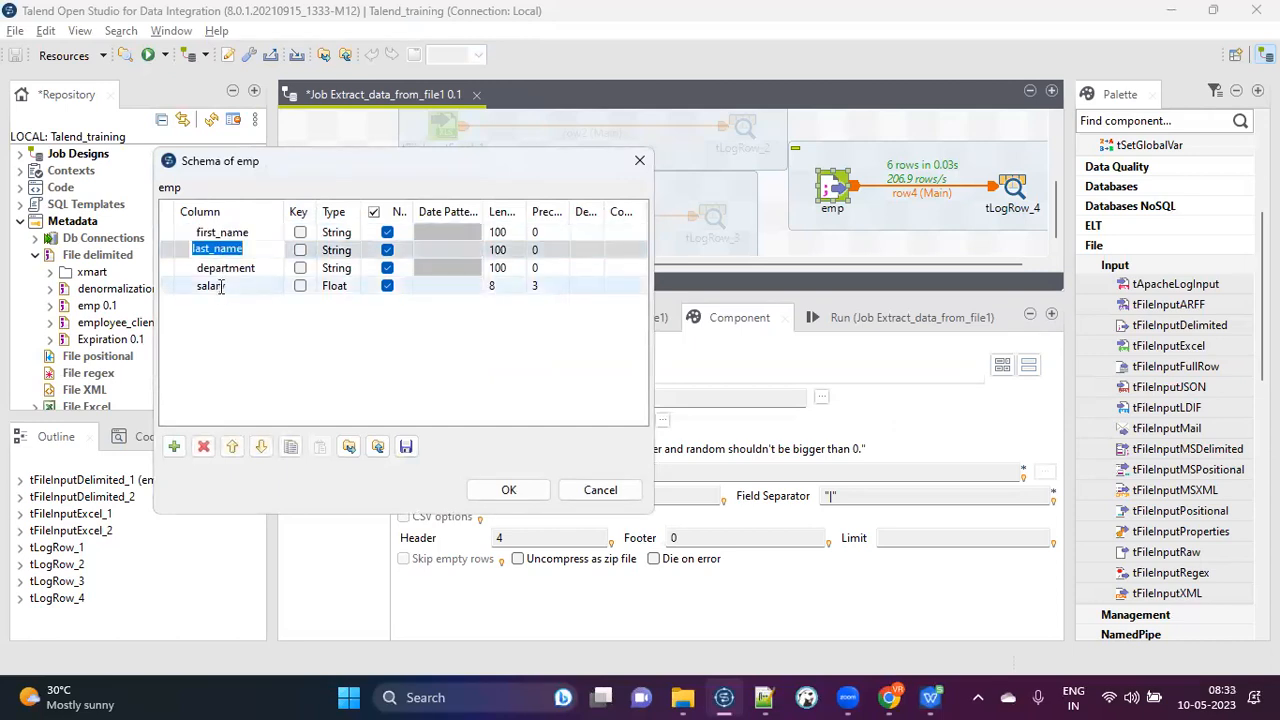
left_click(221, 287)
left_click(600, 490)
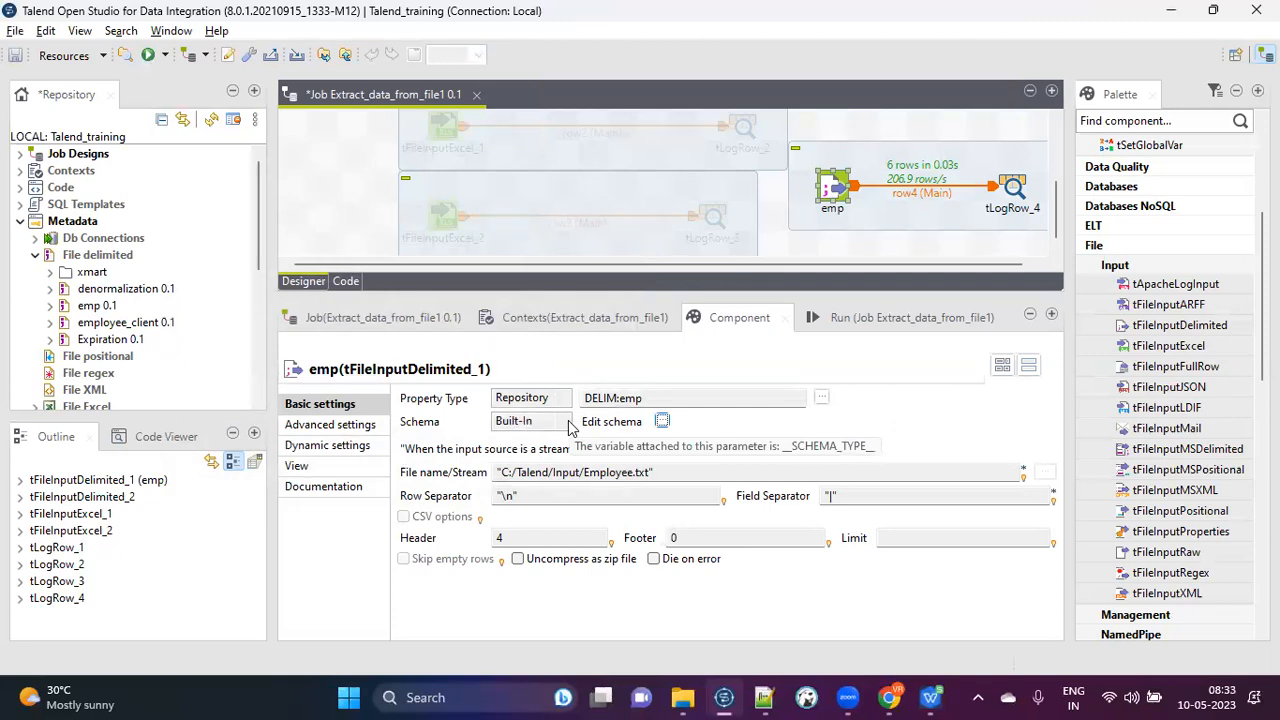
Enlarge the design canvas and move the emp subjob up beside the tFileInputDelimited_2 subjob.
left_click_drag(742, 300, 736, 447)
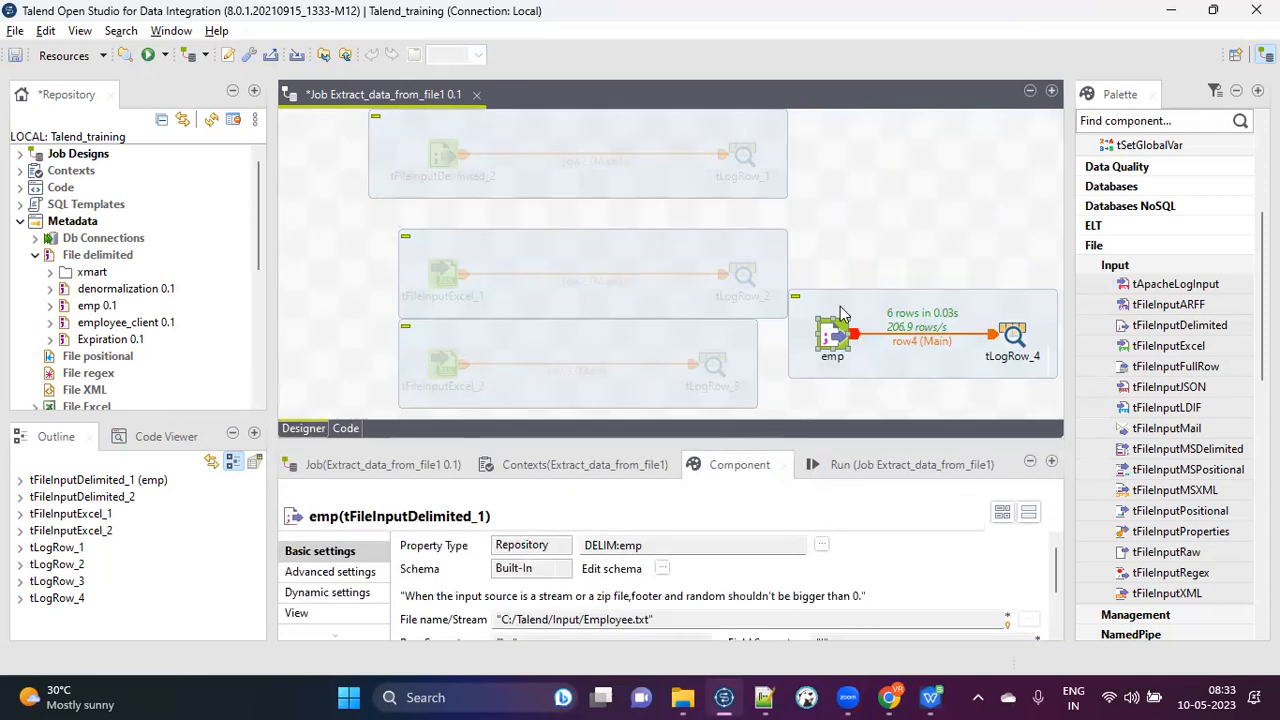
left_click(831, 251)
left_click(889, 307)
mouse_move(896, 143)
left_mouse_down()
mouse_move(900, 124)
mouse_move(902, 135)
left_mouse_up()
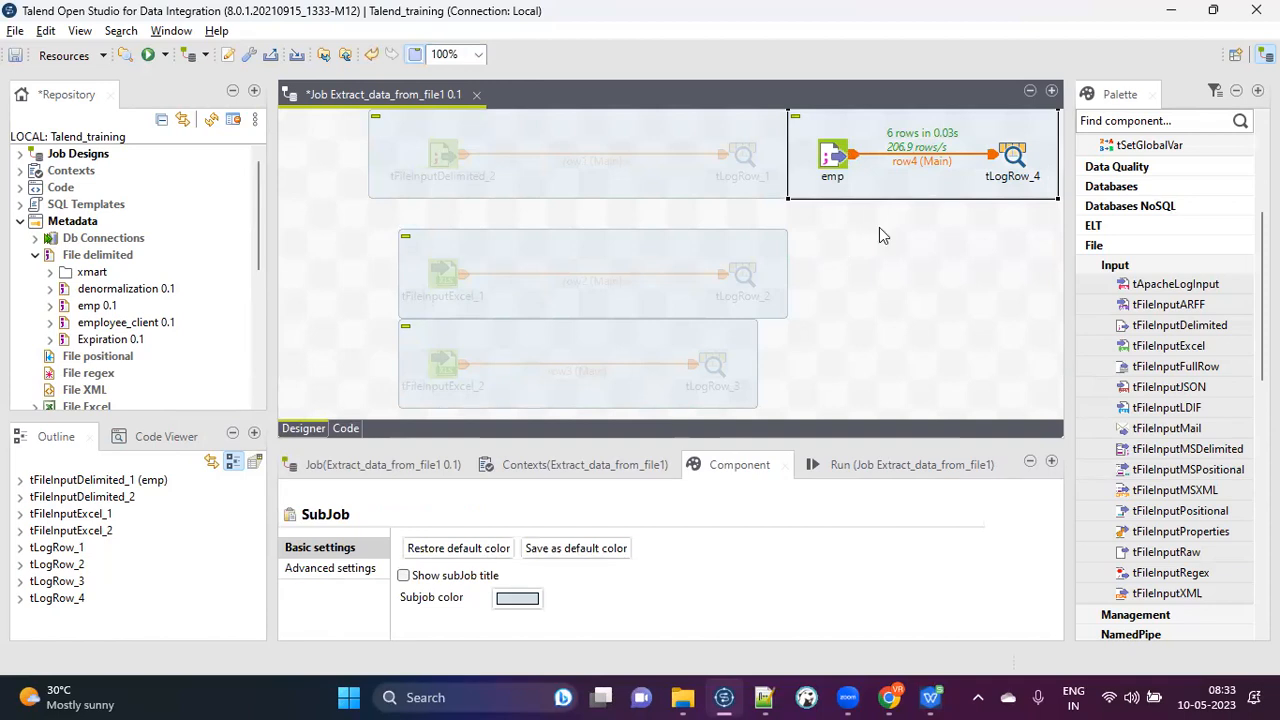
Deactivate the current subjob containing emp and tLogRow_4.
left_click(1013, 155)
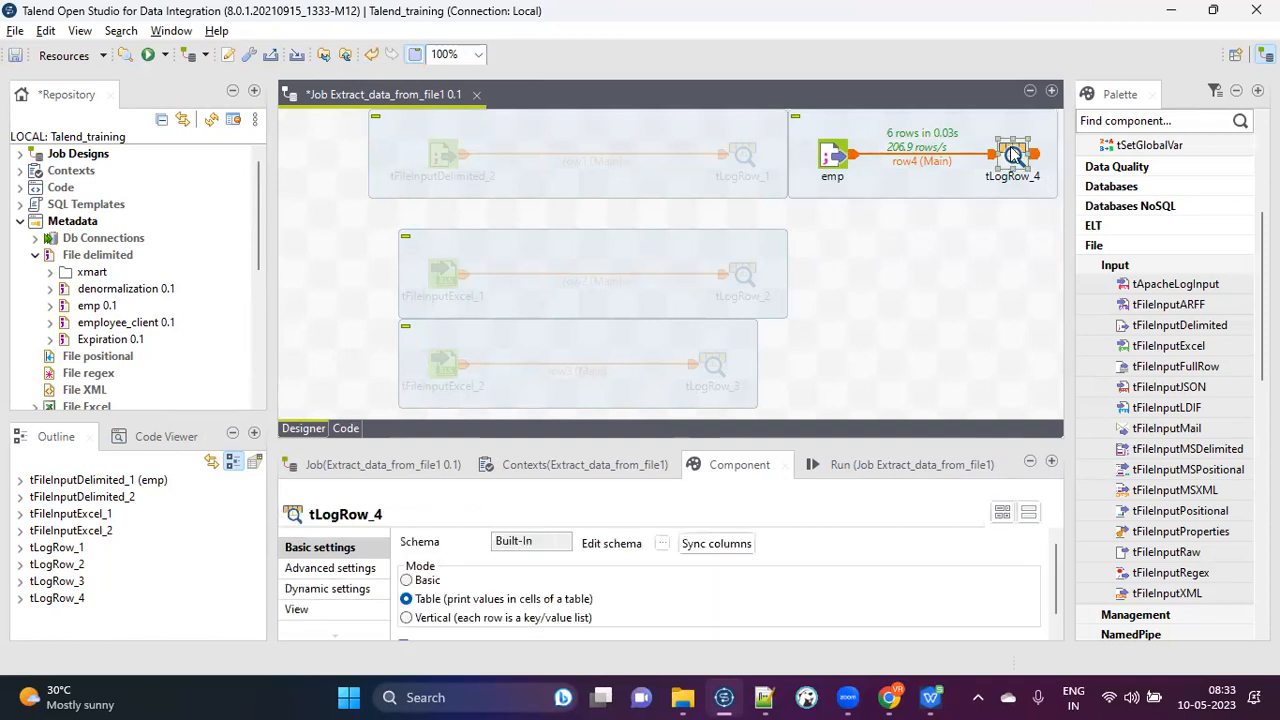
right_click(1013, 155)
left_click(1097, 372)
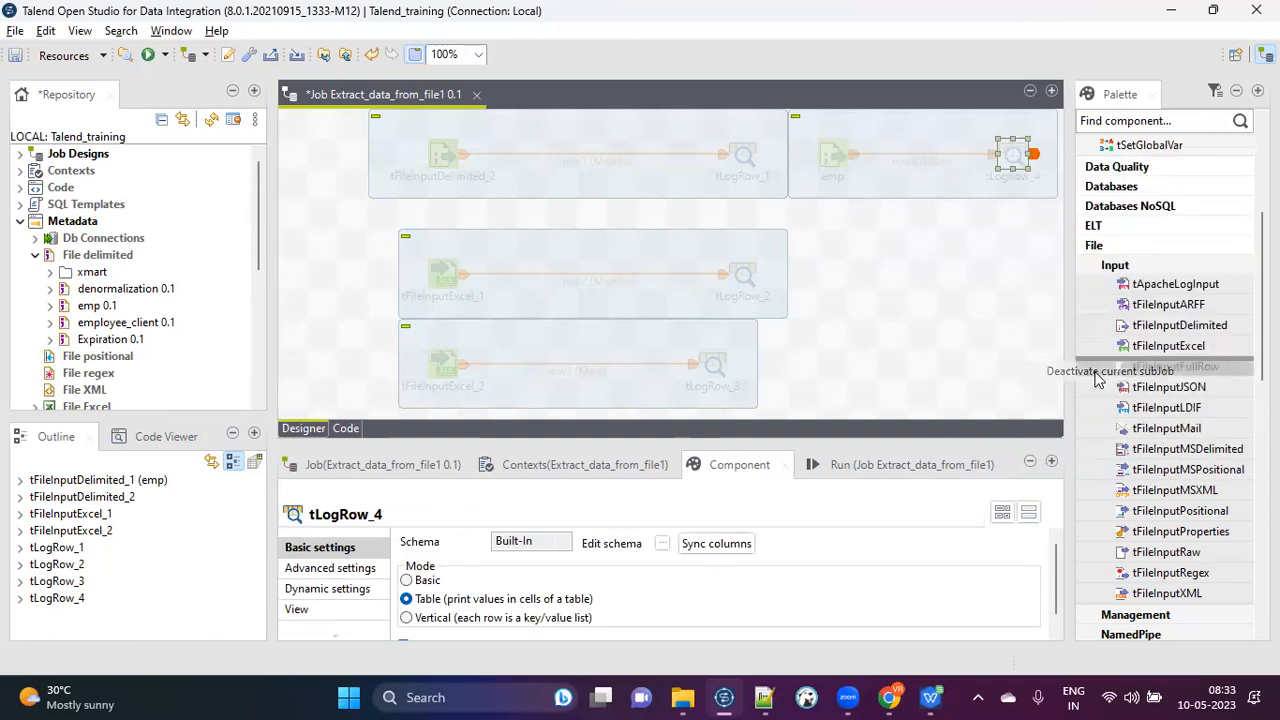
left_click(866, 267)
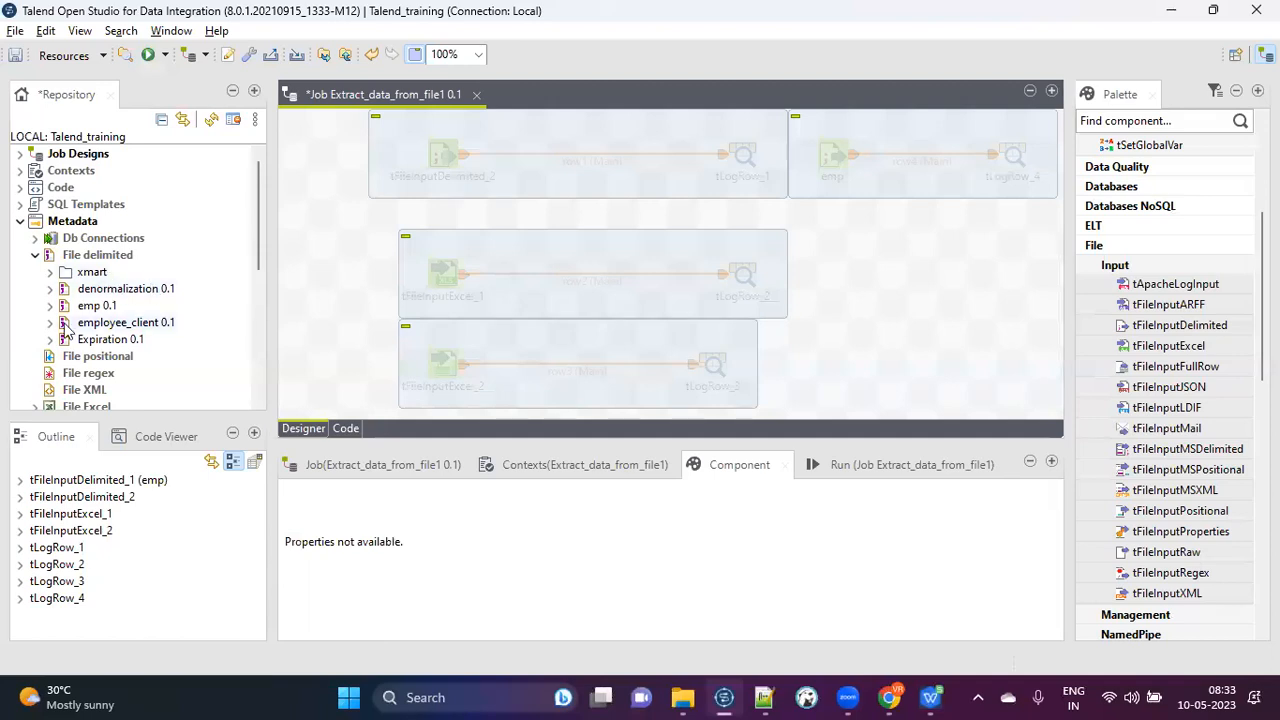
Create a new File Excel metadata entry named employee and continue to its file settings.
scroll(122, 323, "down", 1)
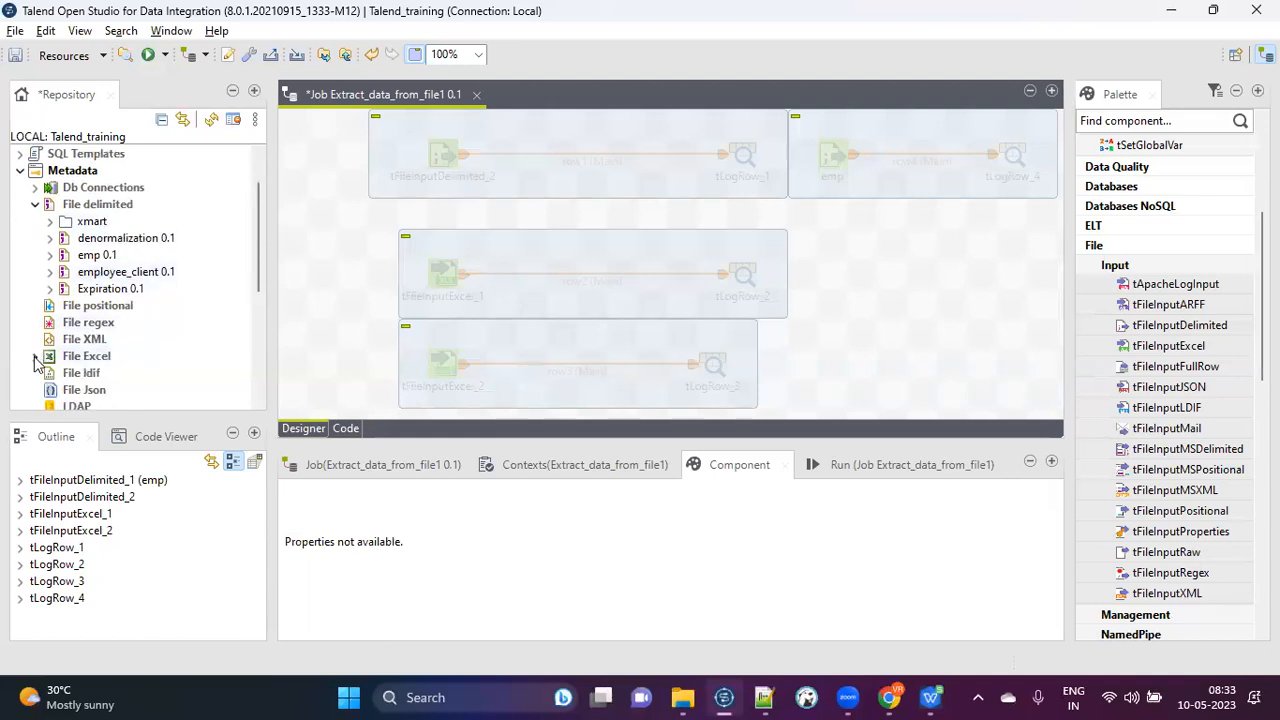
left_click(35, 204)
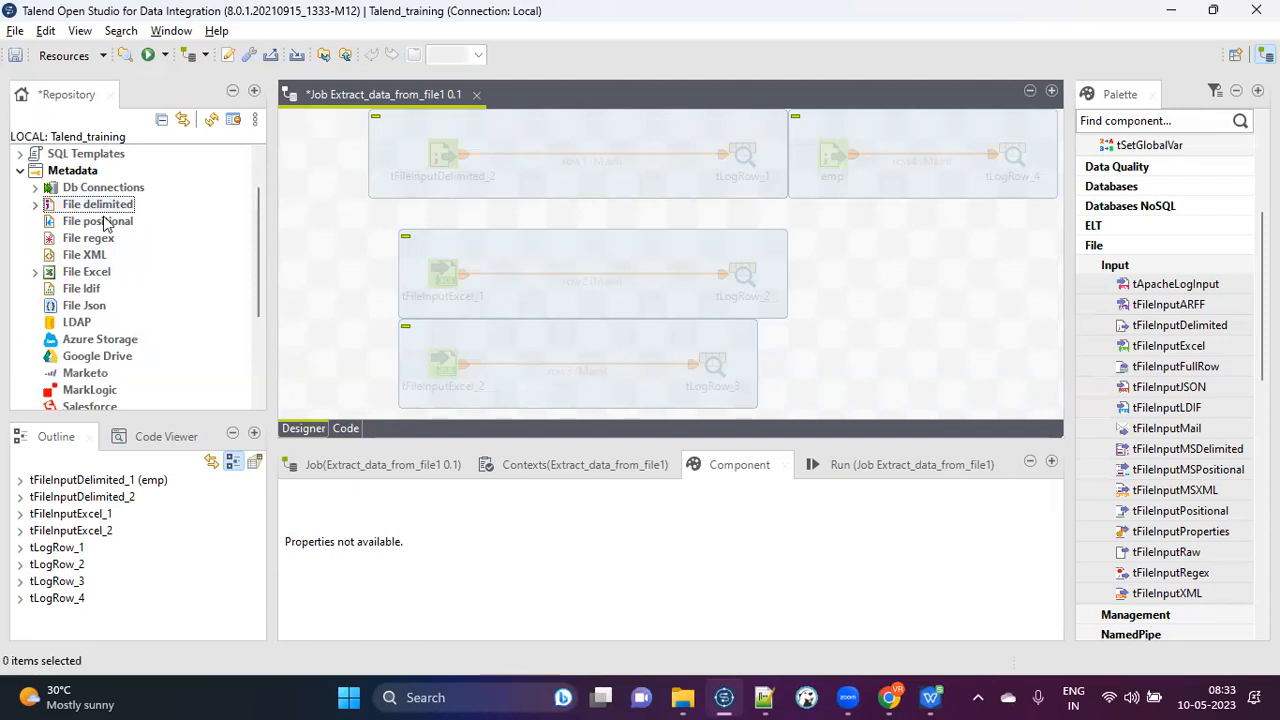
left_click(35, 272)
right_click(103, 275)
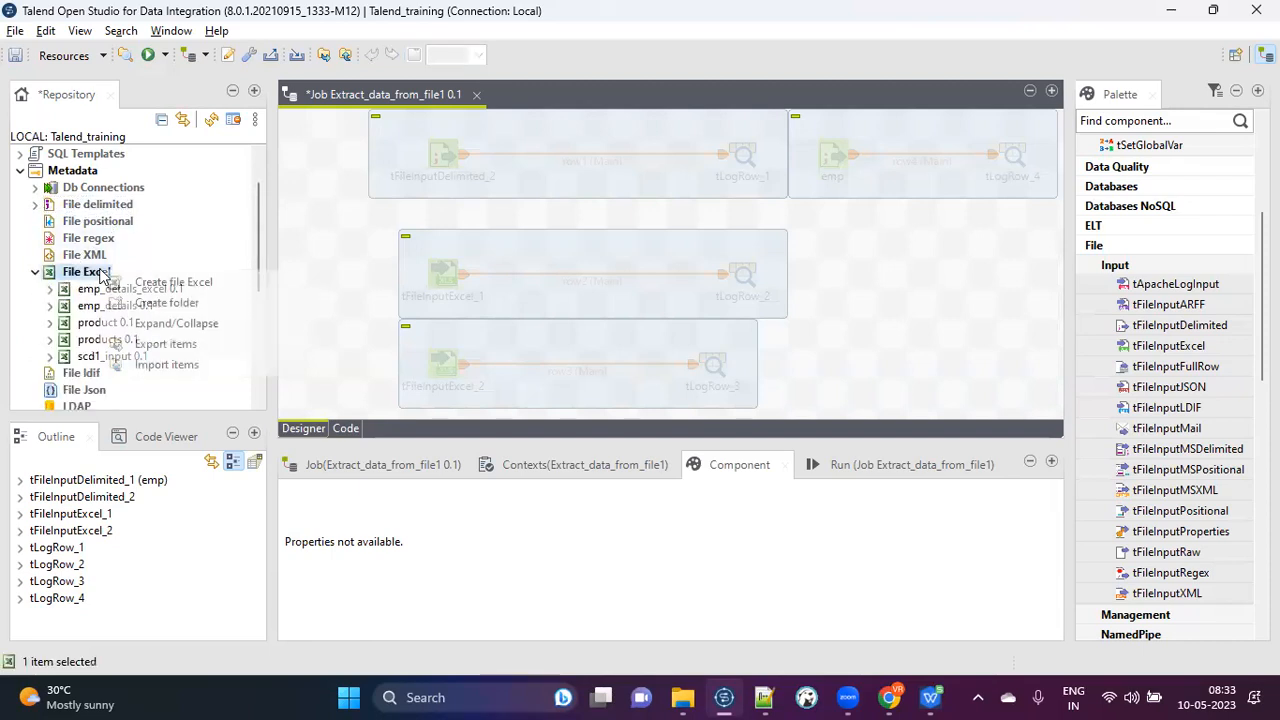
left_click(150, 284)
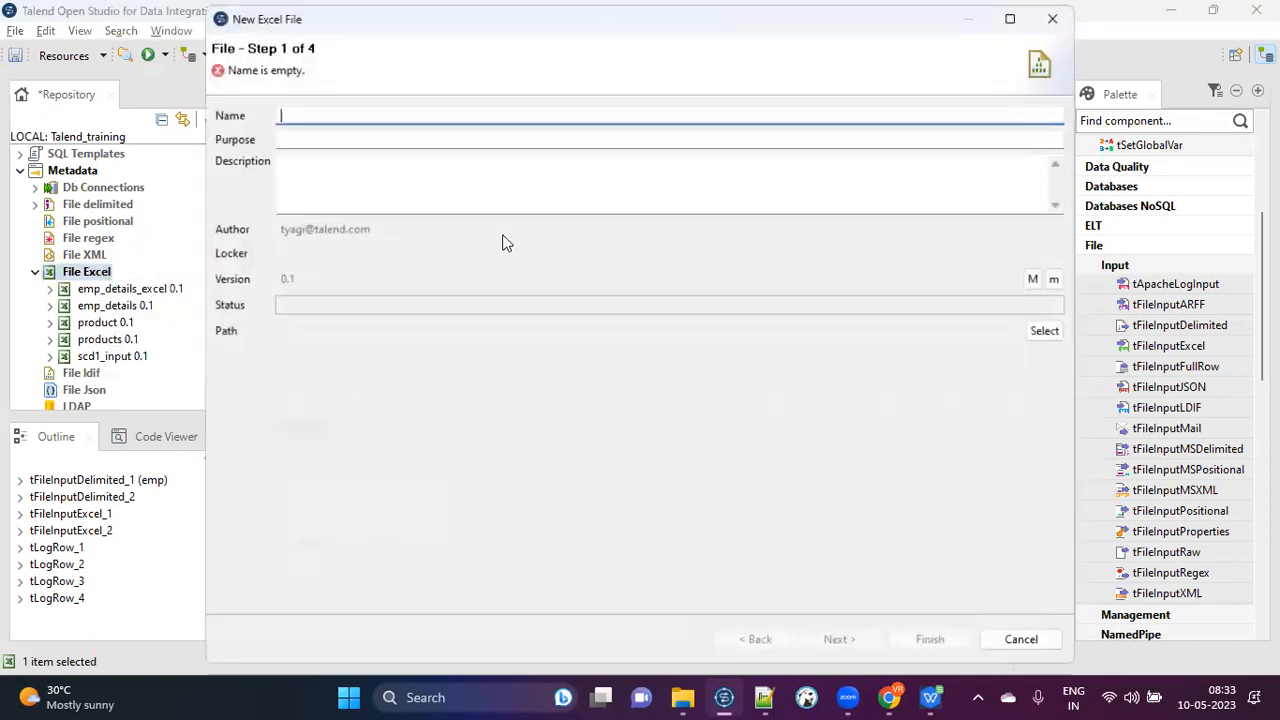
type("em")
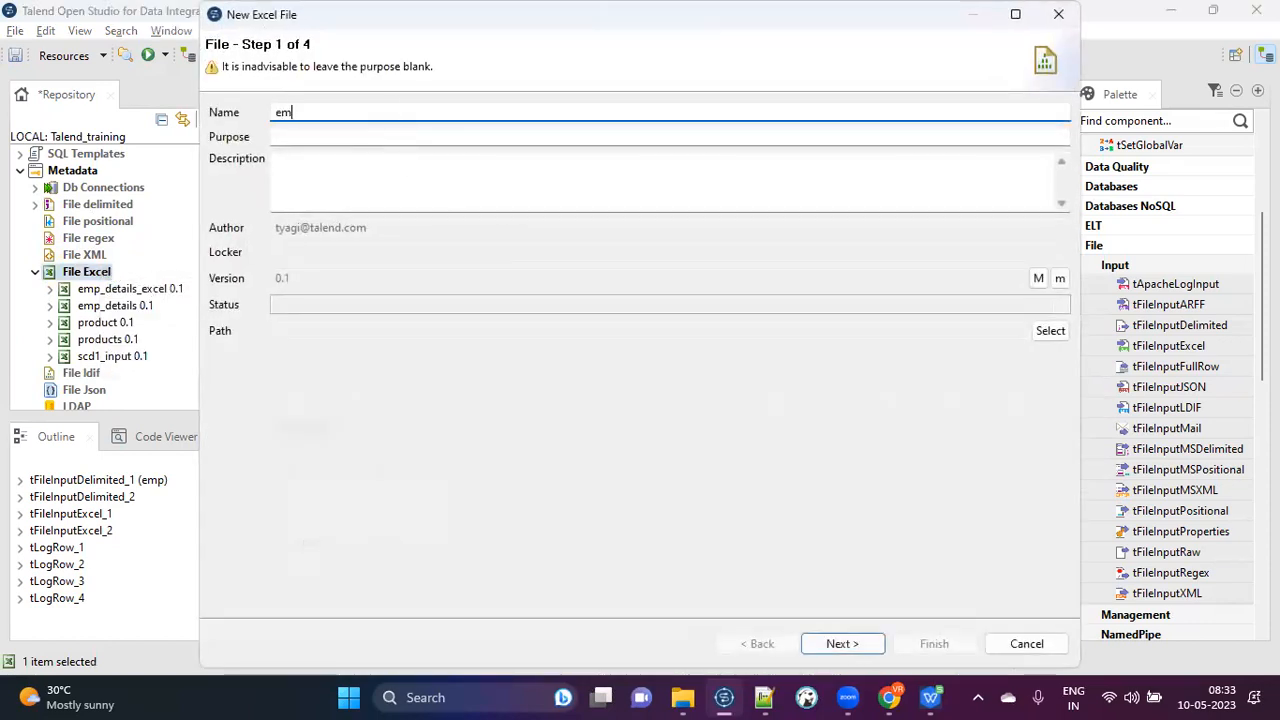
type("ployee")
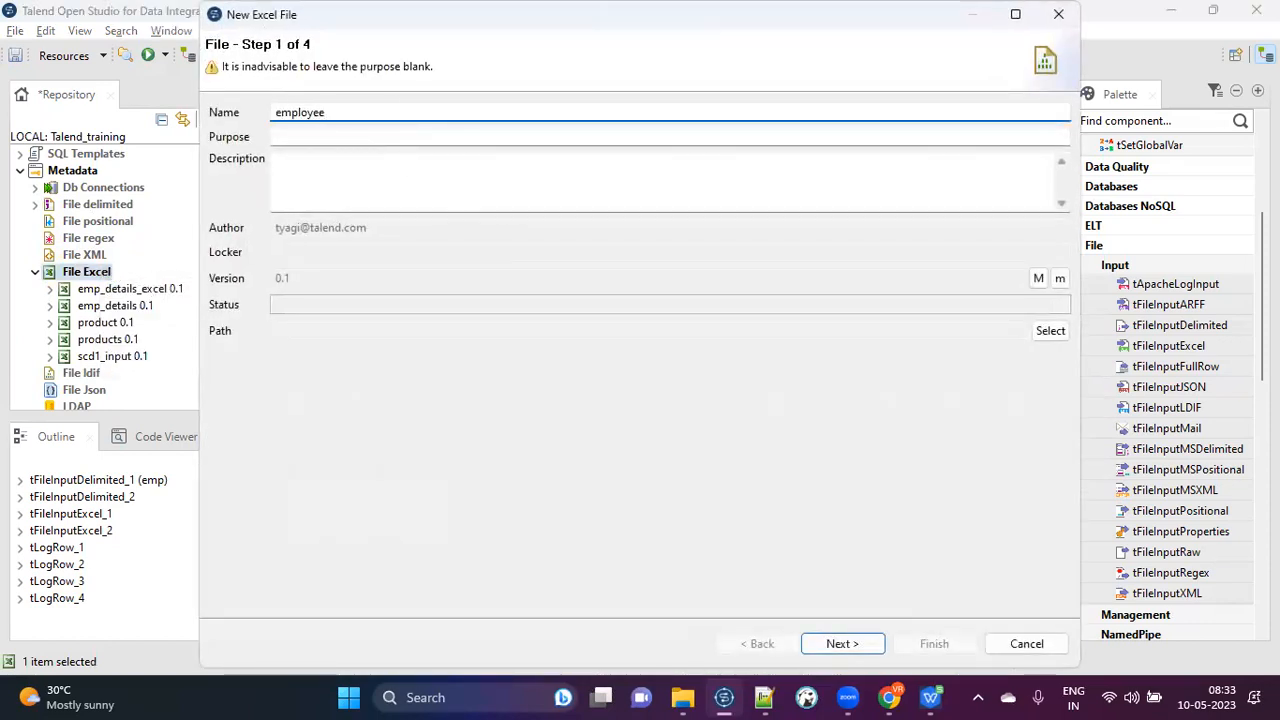
left_click(847, 645)
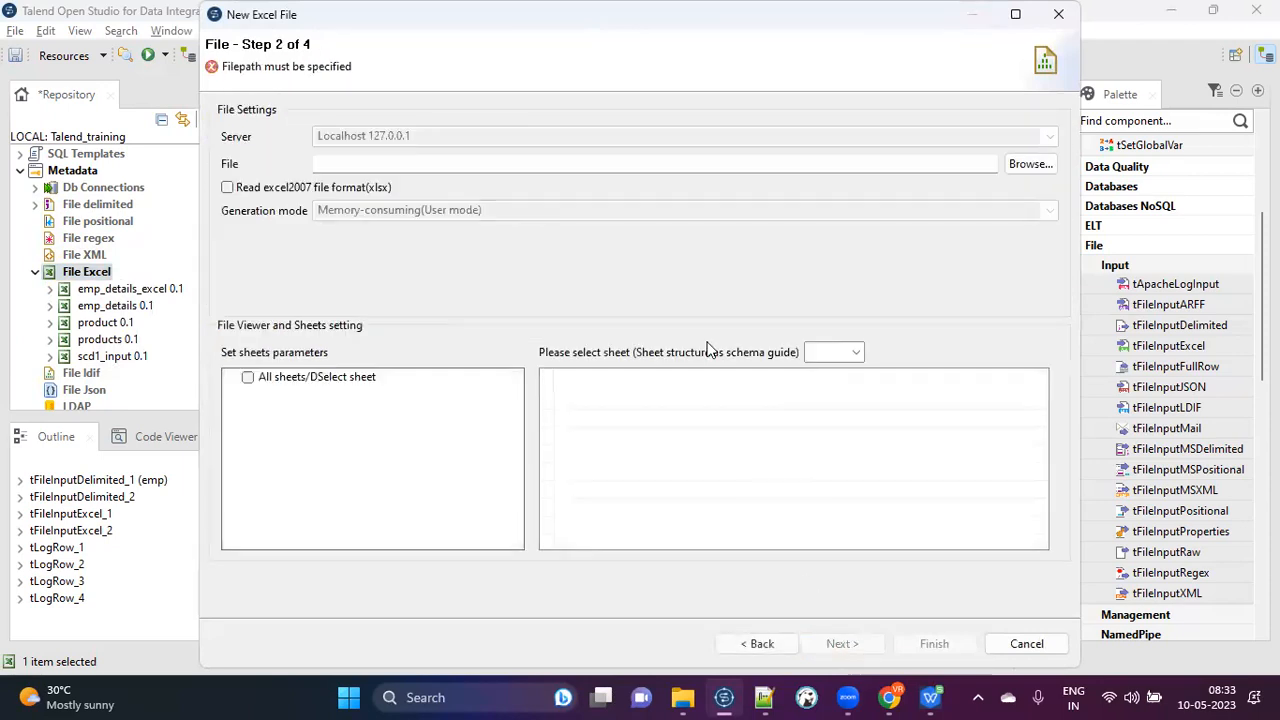
Load Employee.xlsx from C:/Talend/Input as the source, include only the Emp sheet, and continue to the parse settings.
left_click(1025, 166)
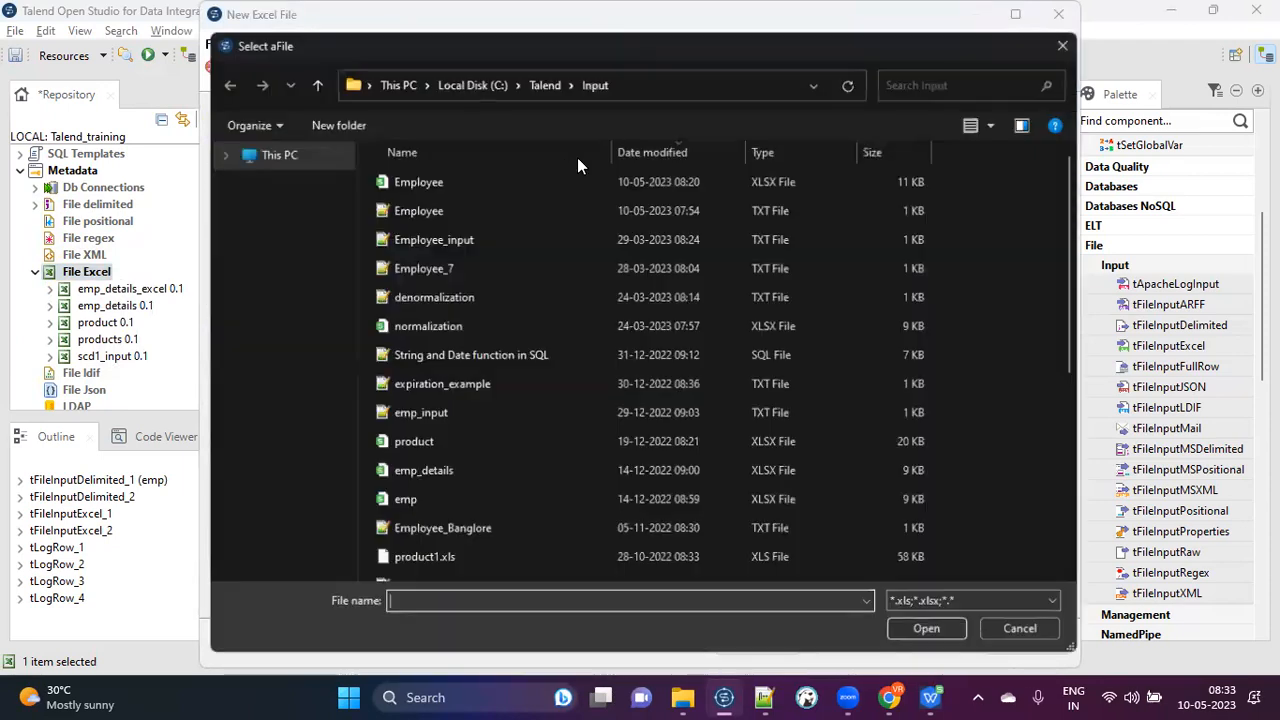
left_click(437, 183)
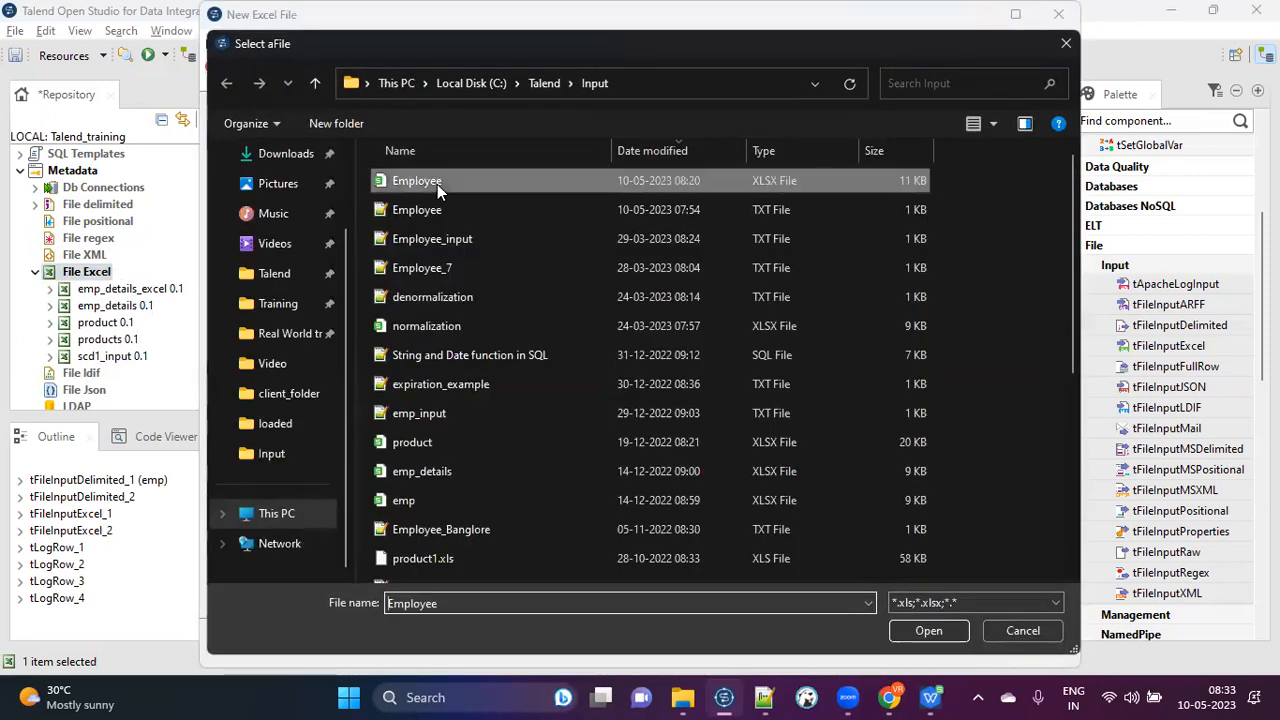
left_click(930, 632)
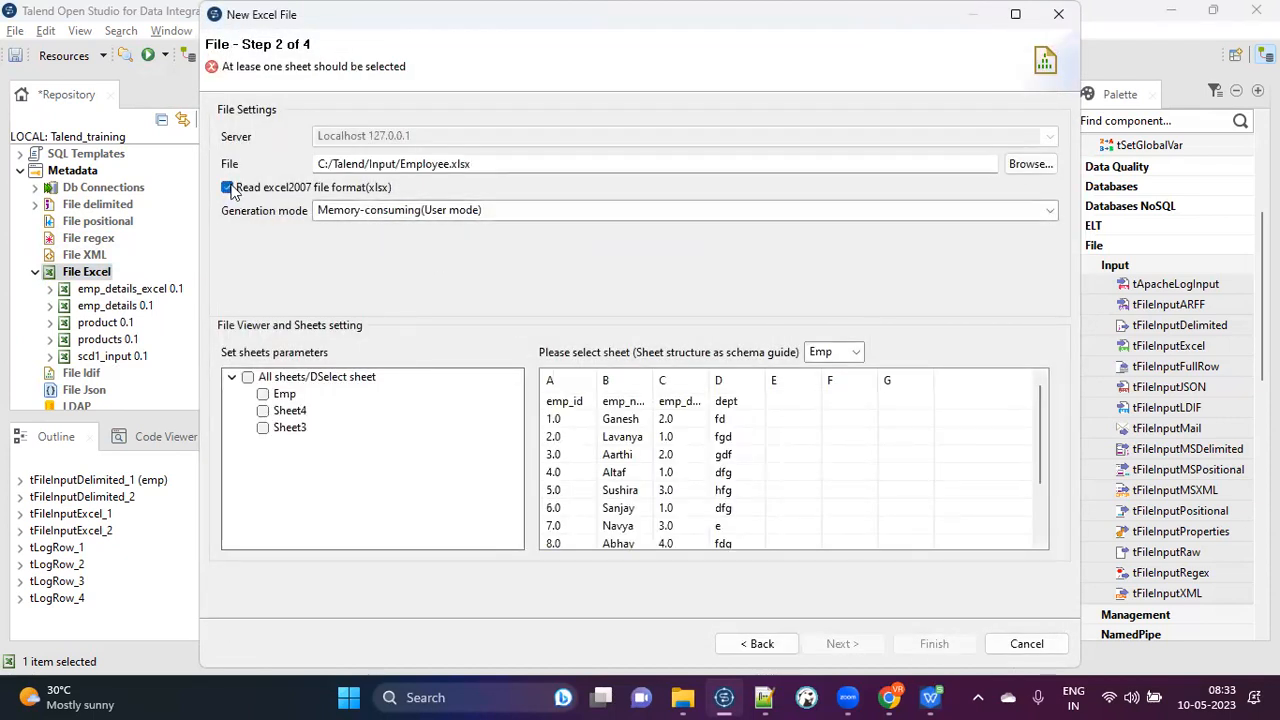
left_click_drag(451, 164, 487, 167)
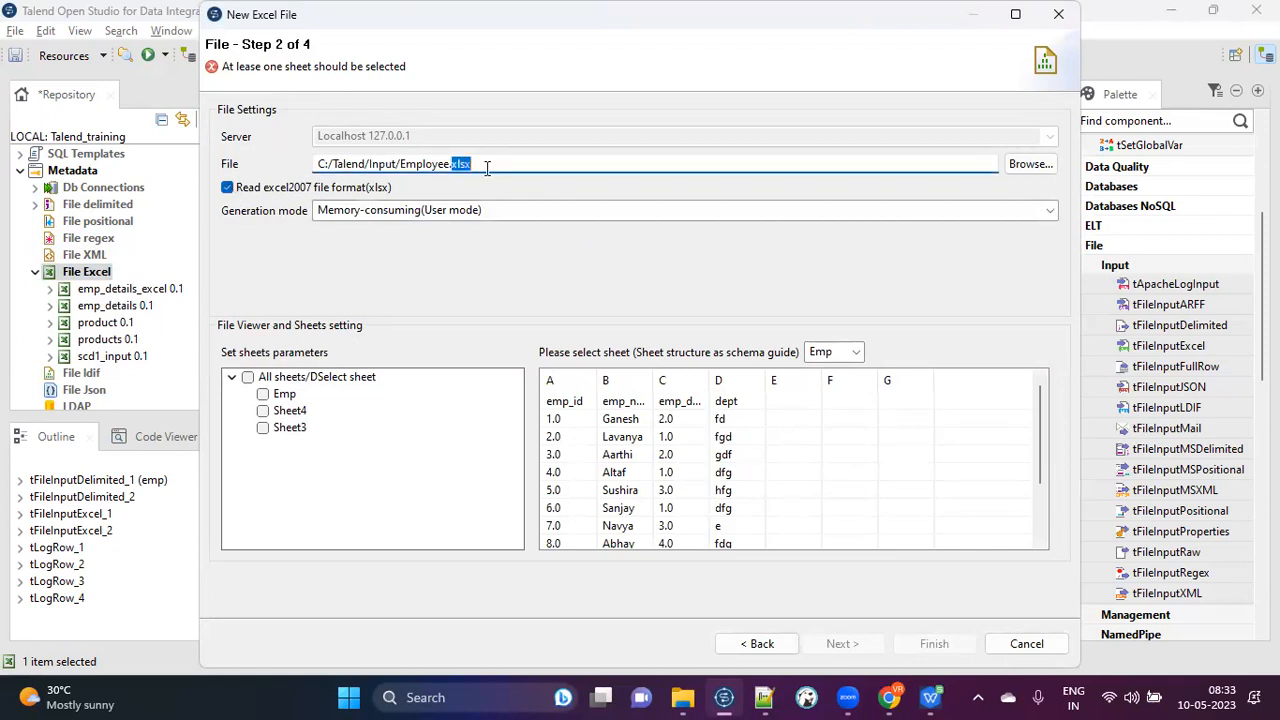
left_click(264, 396)
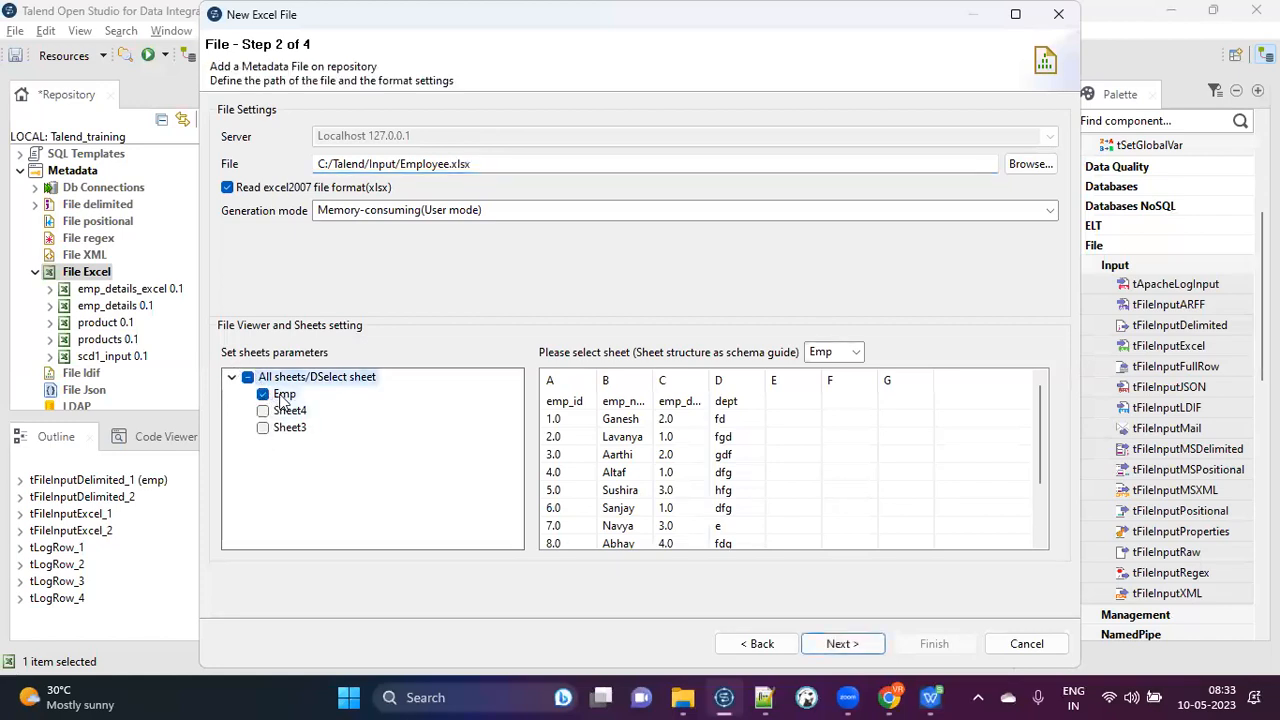
left_click(842, 643)
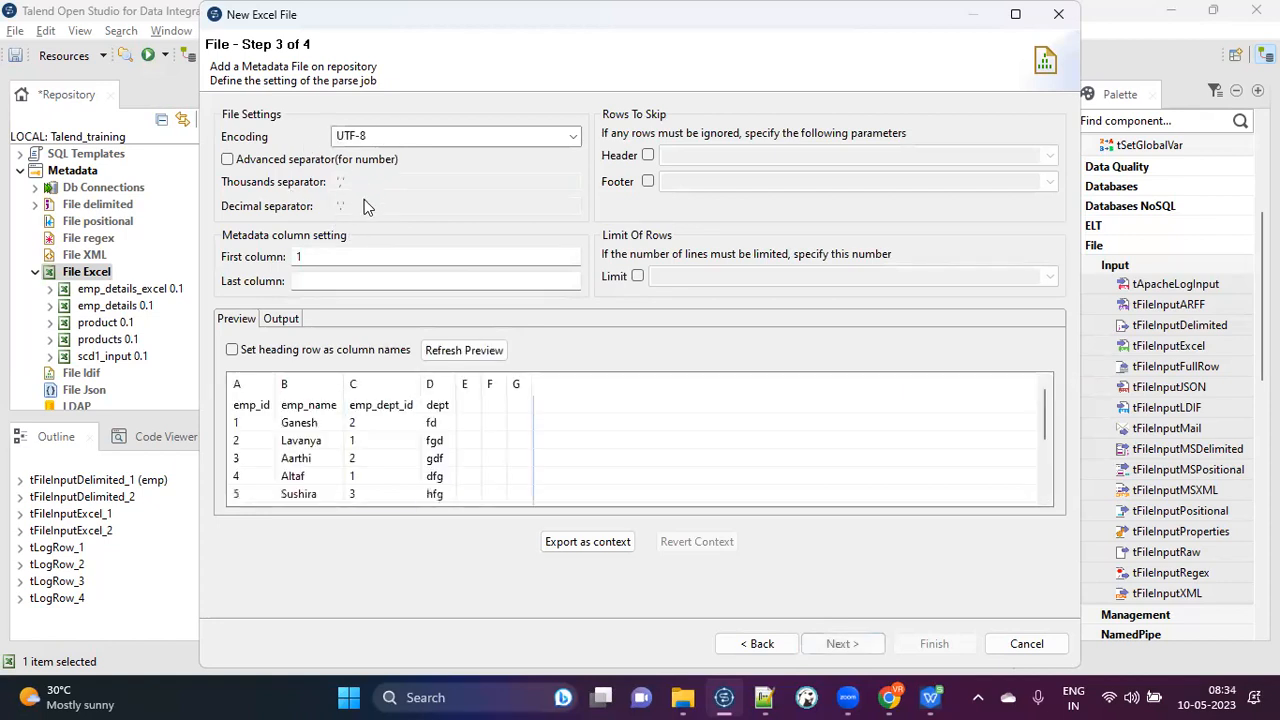
Set the heading row as column names, keeping 1 header row to skip.
left_click(296, 281)
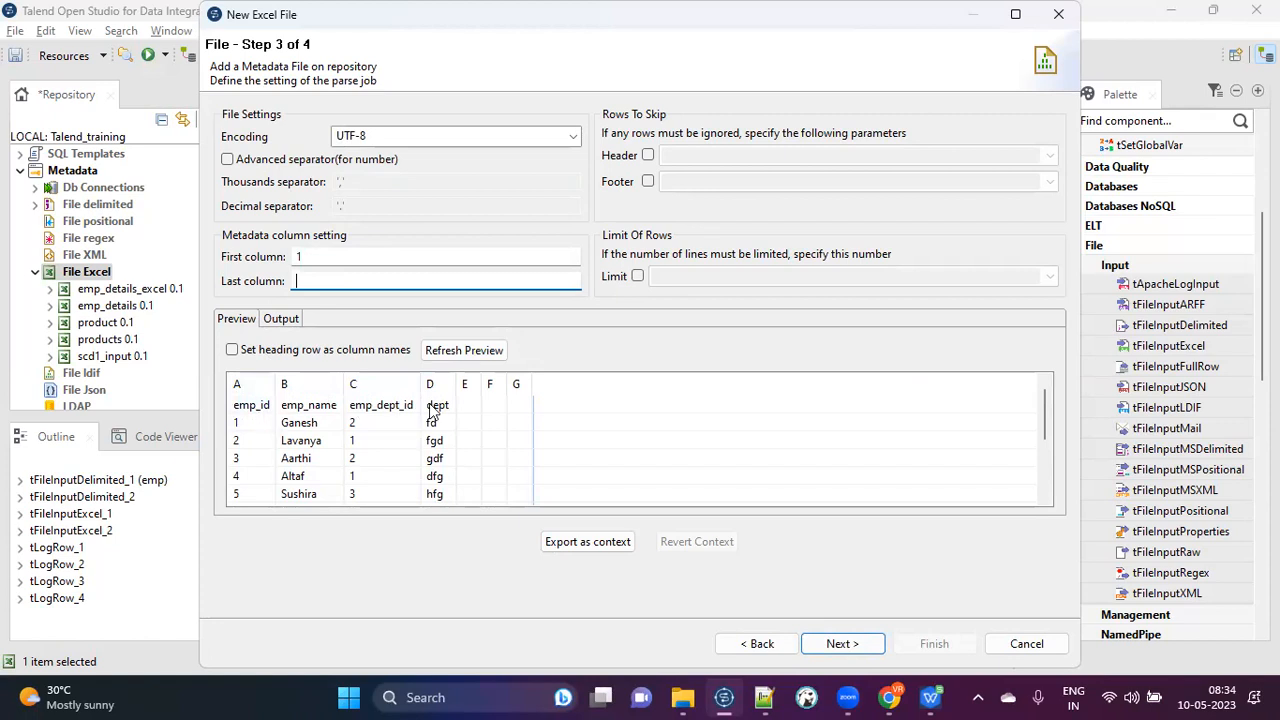
left_click(232, 351)
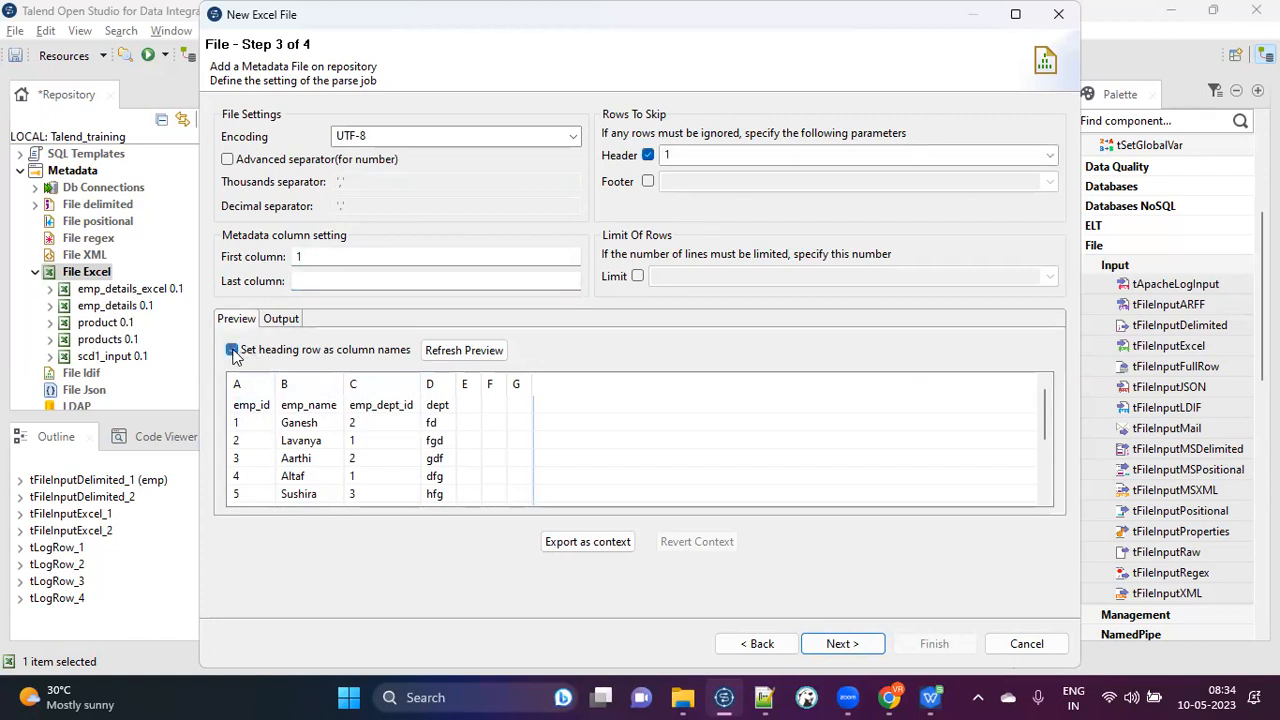
left_click(670, 155)
key("BackSpace")
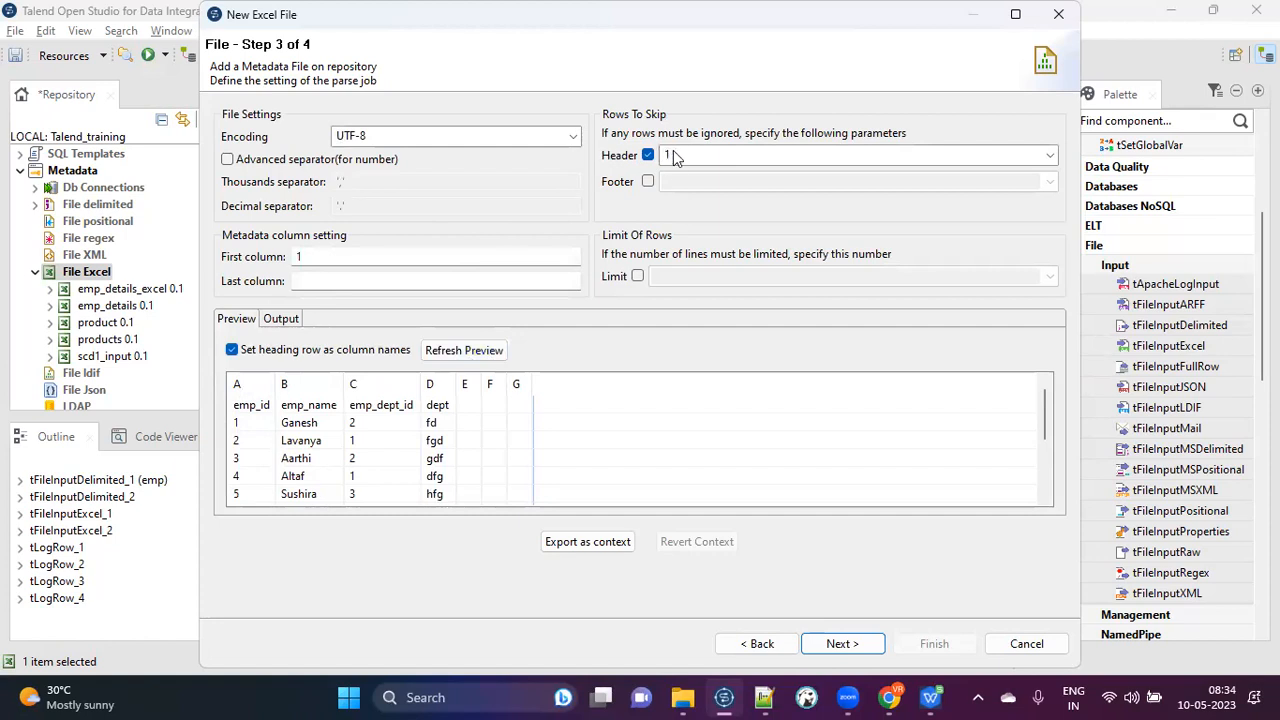
Switch to WPS Office to check the header row of the Emp sheet in Employee.xlsx, and return to the Talend wizard.
left_click(930, 697)
left_click(133, 643)
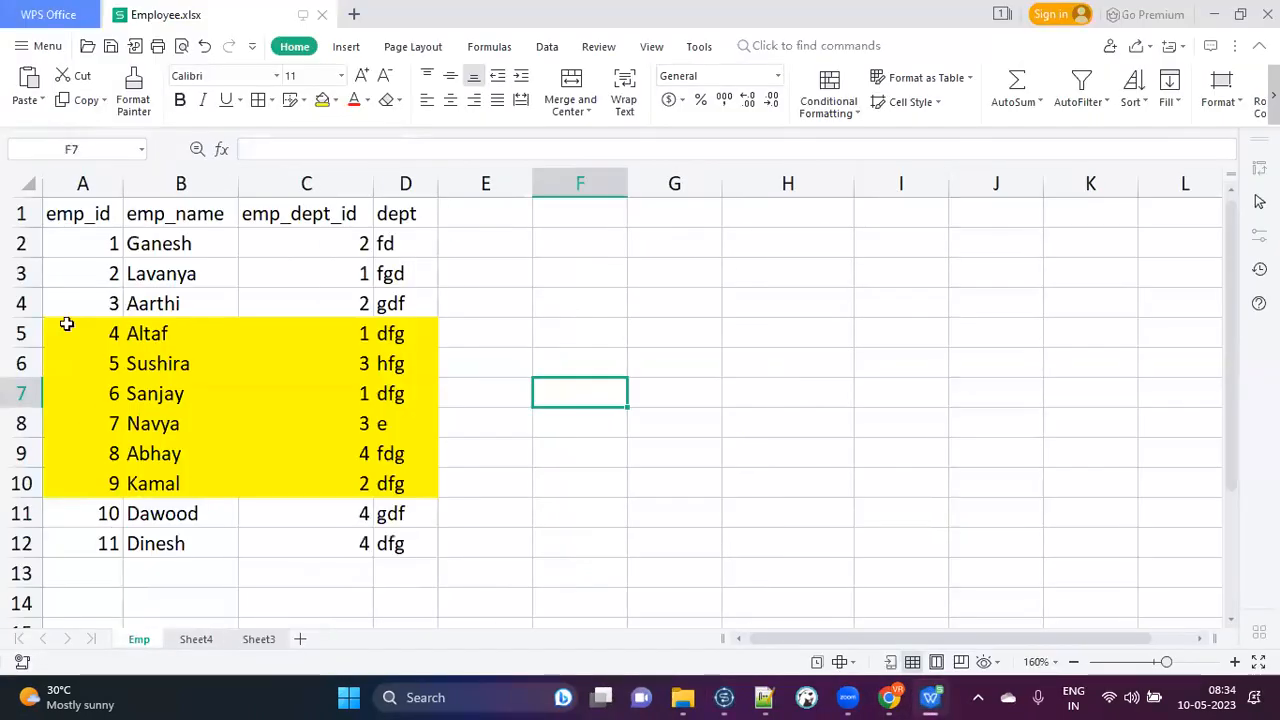
left_click(64, 226)
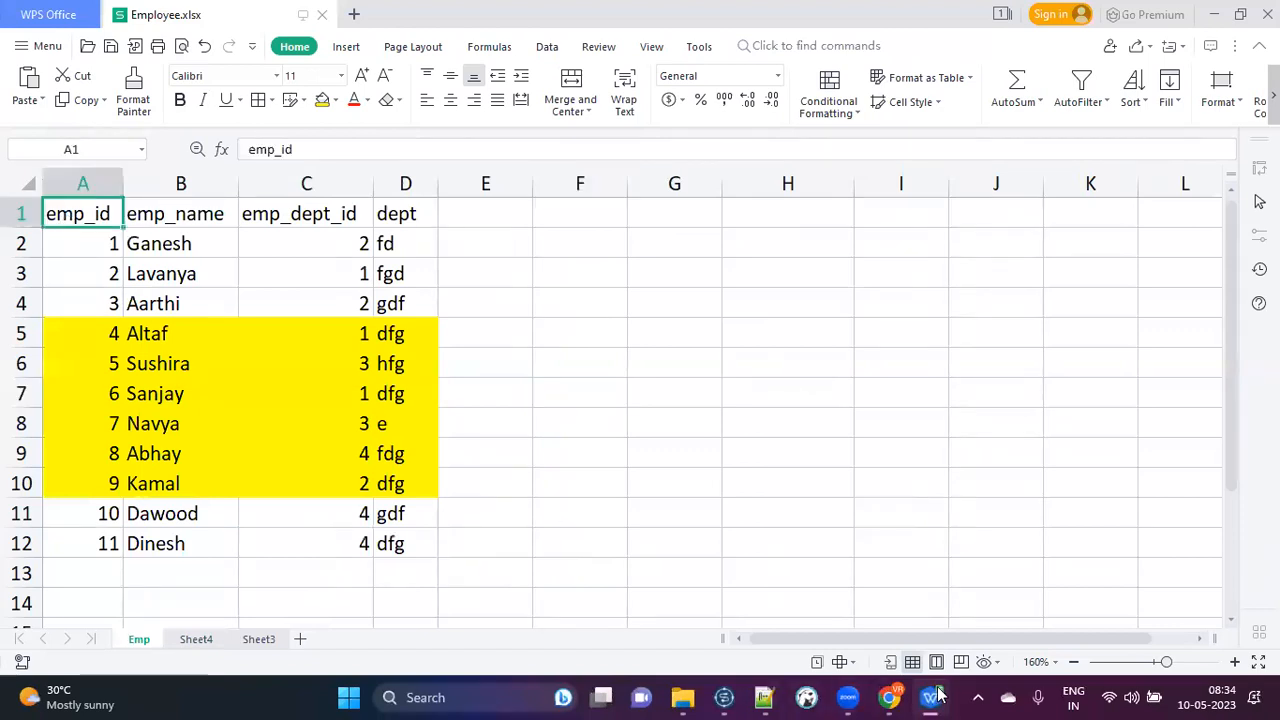
left_click(724, 697)
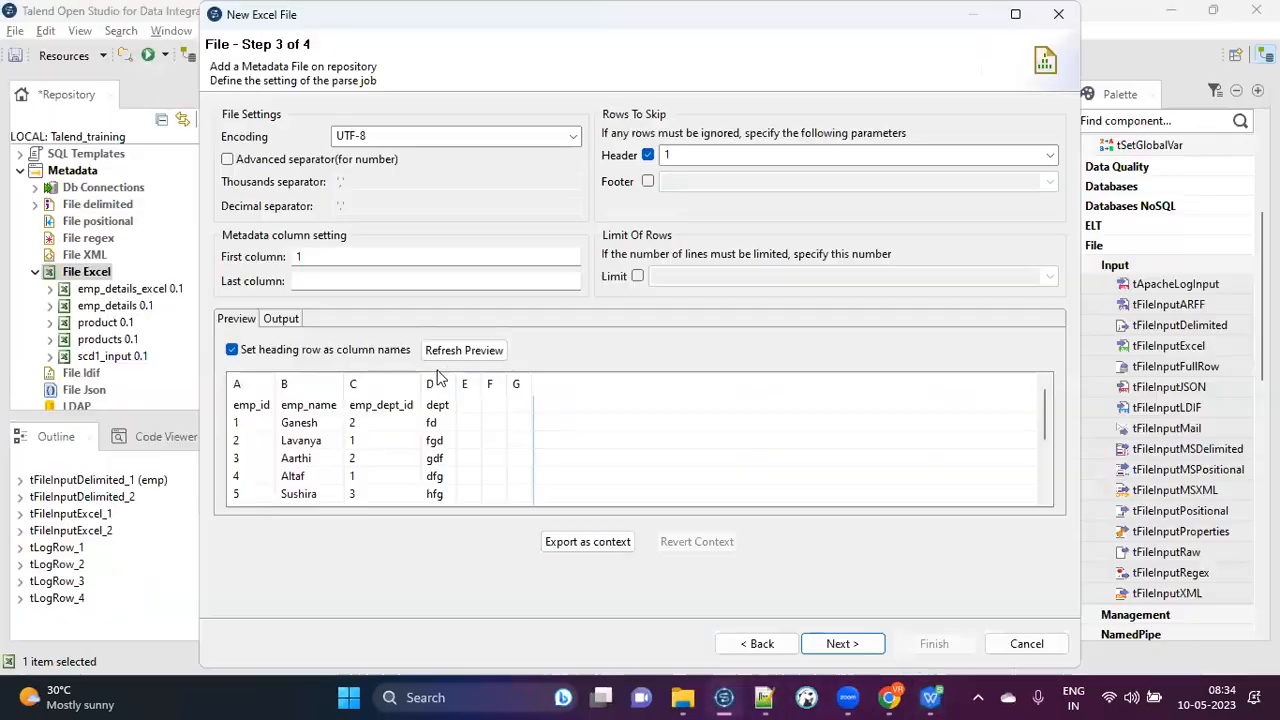
Refresh the preview with the heading names, set the last metadata column to 4, and refresh the preview again.
left_click(463, 351)
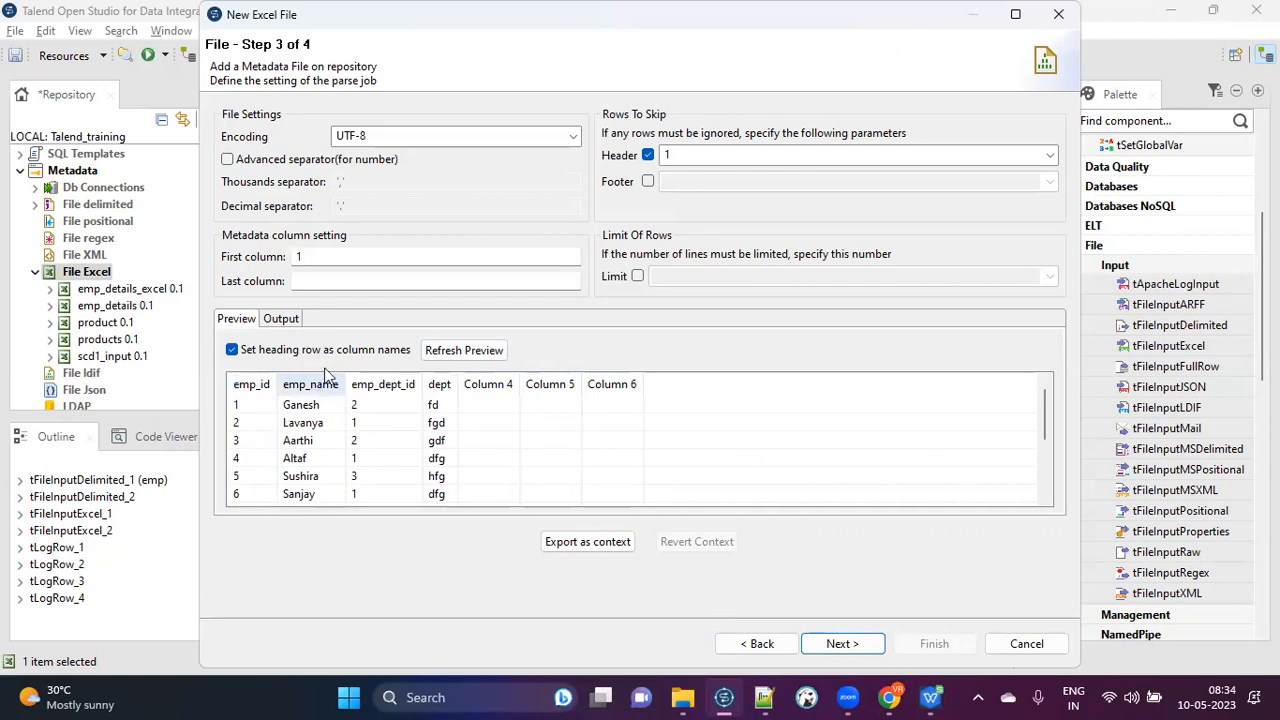
left_click(333, 280)
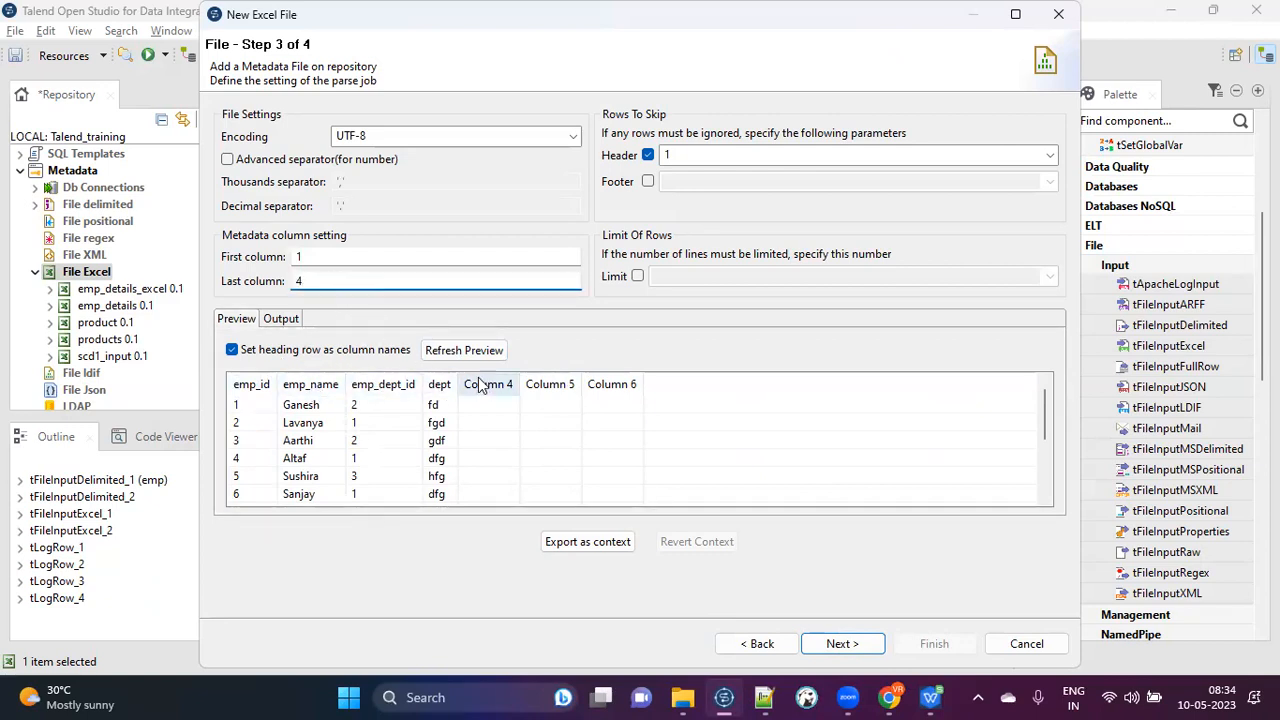
left_click(491, 350)
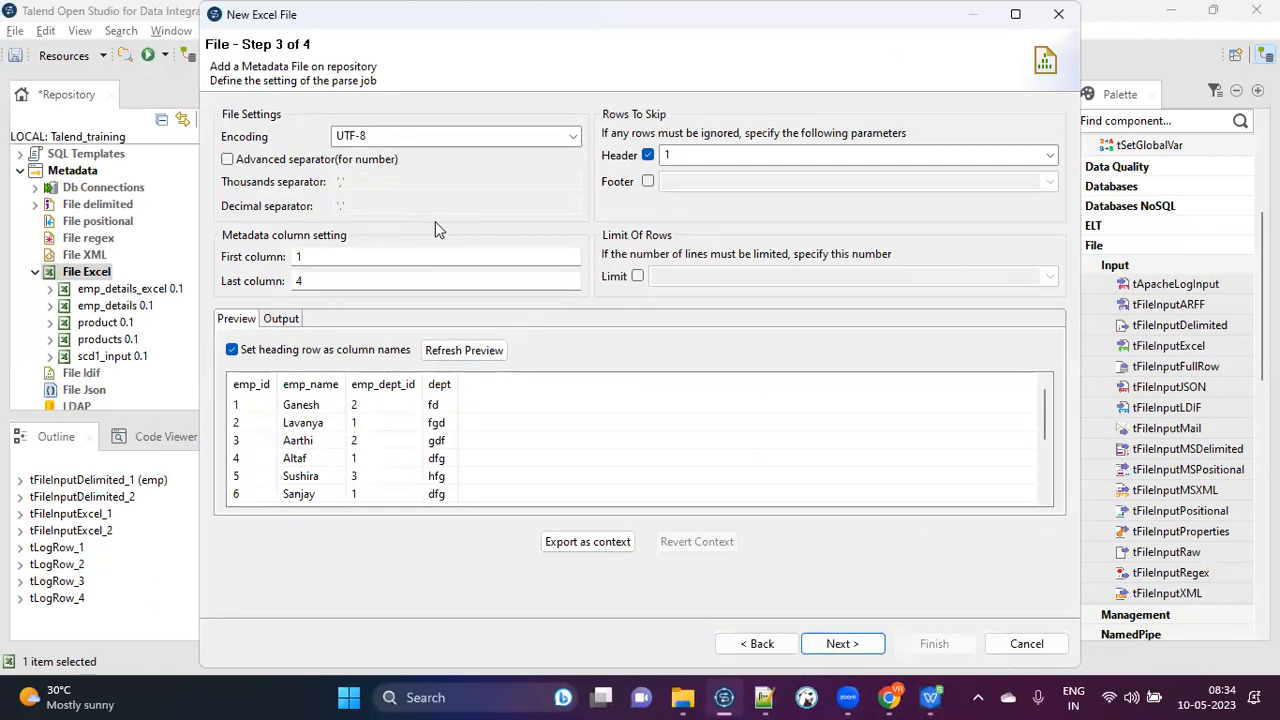
Clear the last column limit to compare the preview, restore it to 4, and look through the refreshed preview rows.
left_click_drag(314, 280, 249, 290)
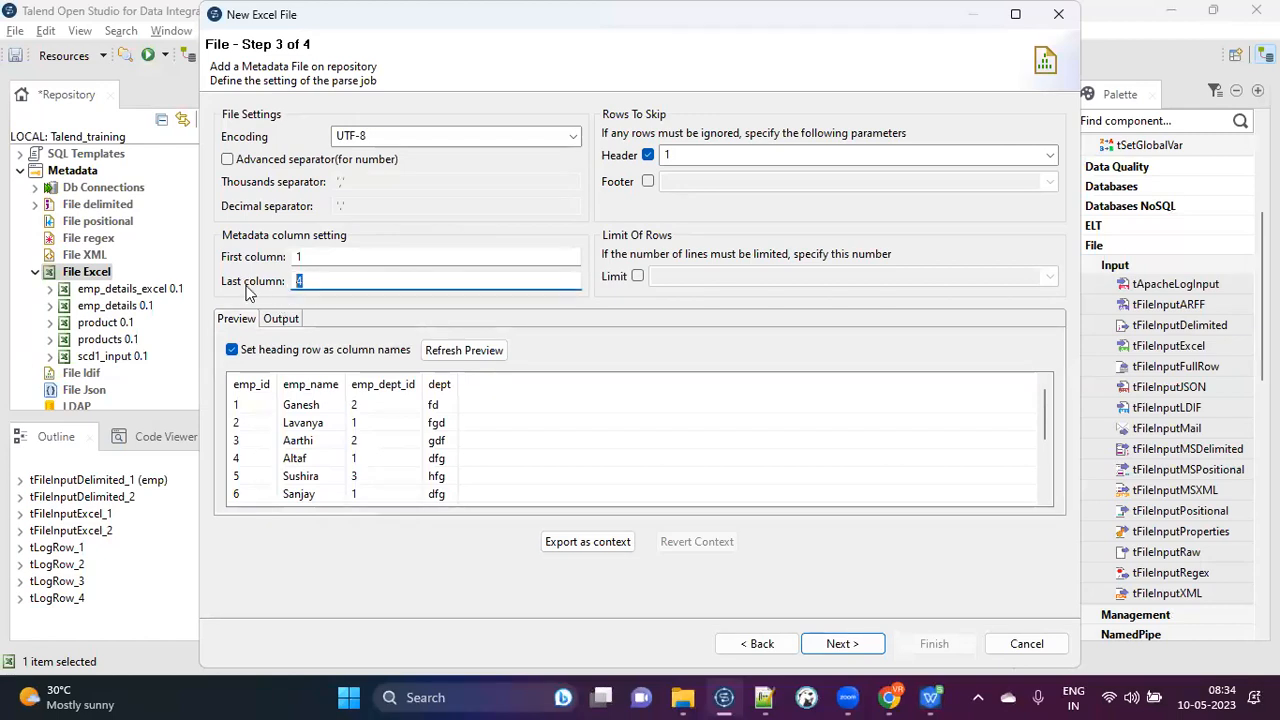
left_click(468, 351)
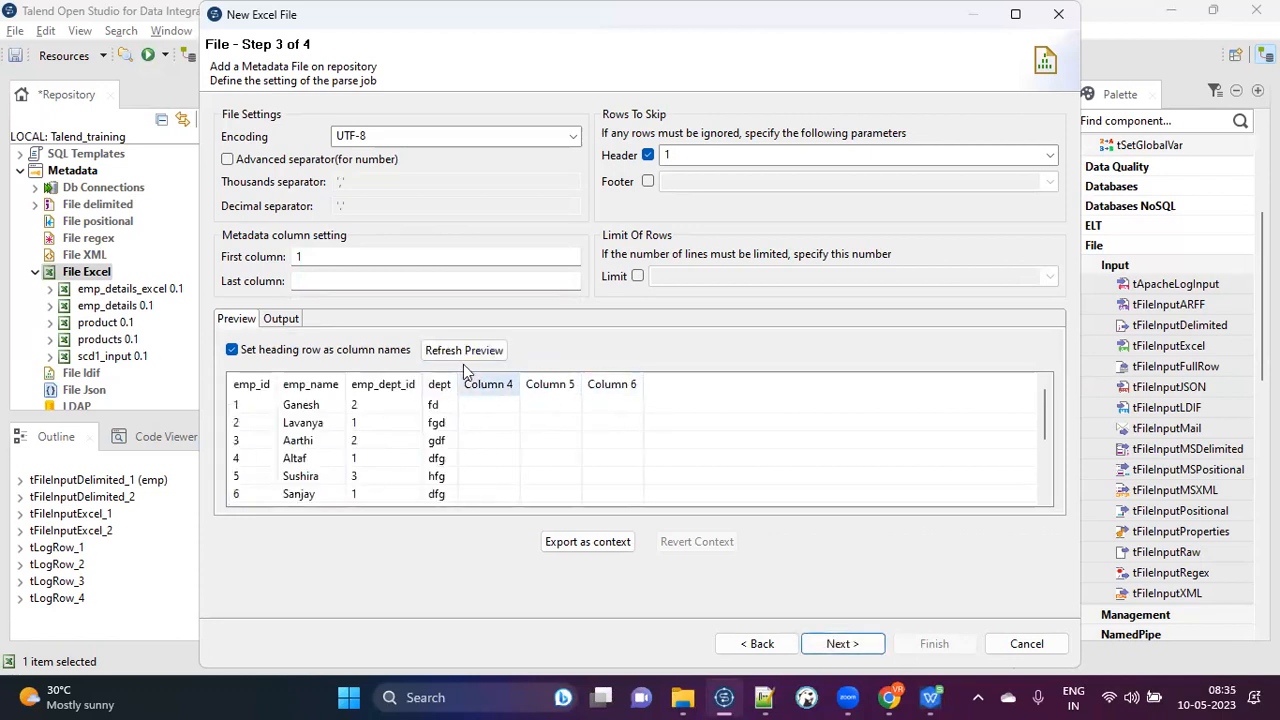
left_click(337, 283)
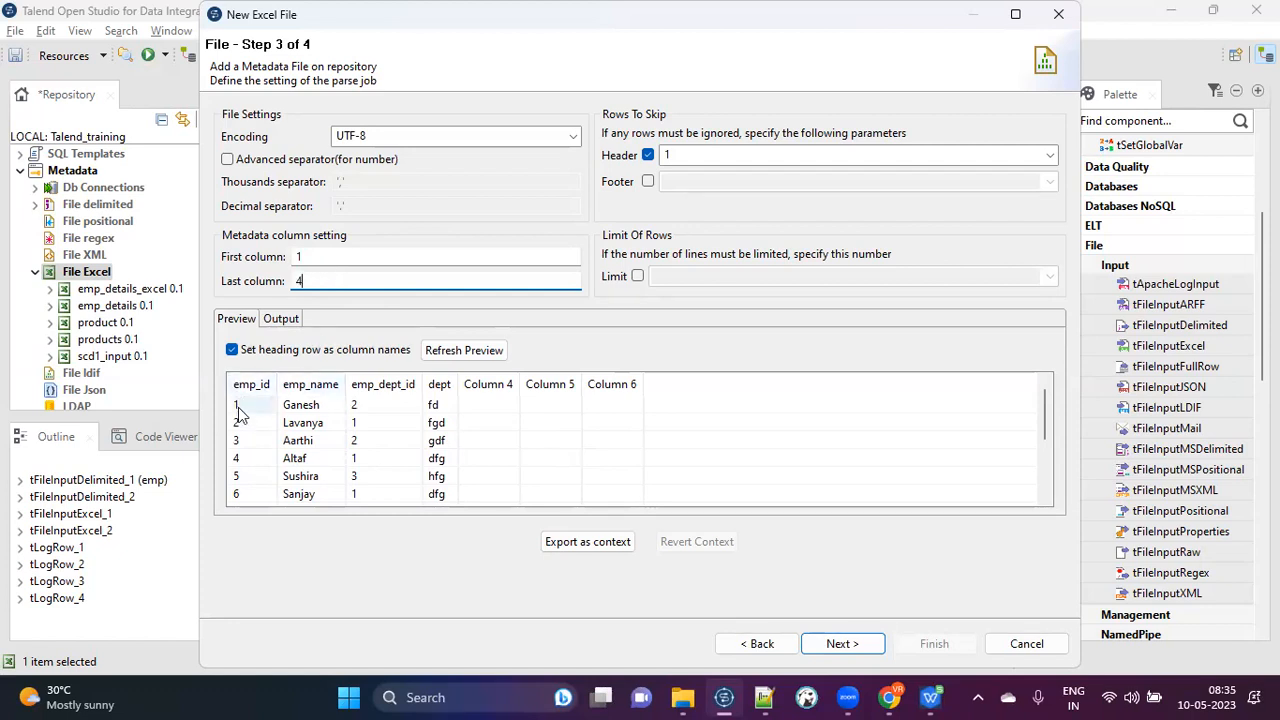
type("4")
left_click(463, 350)
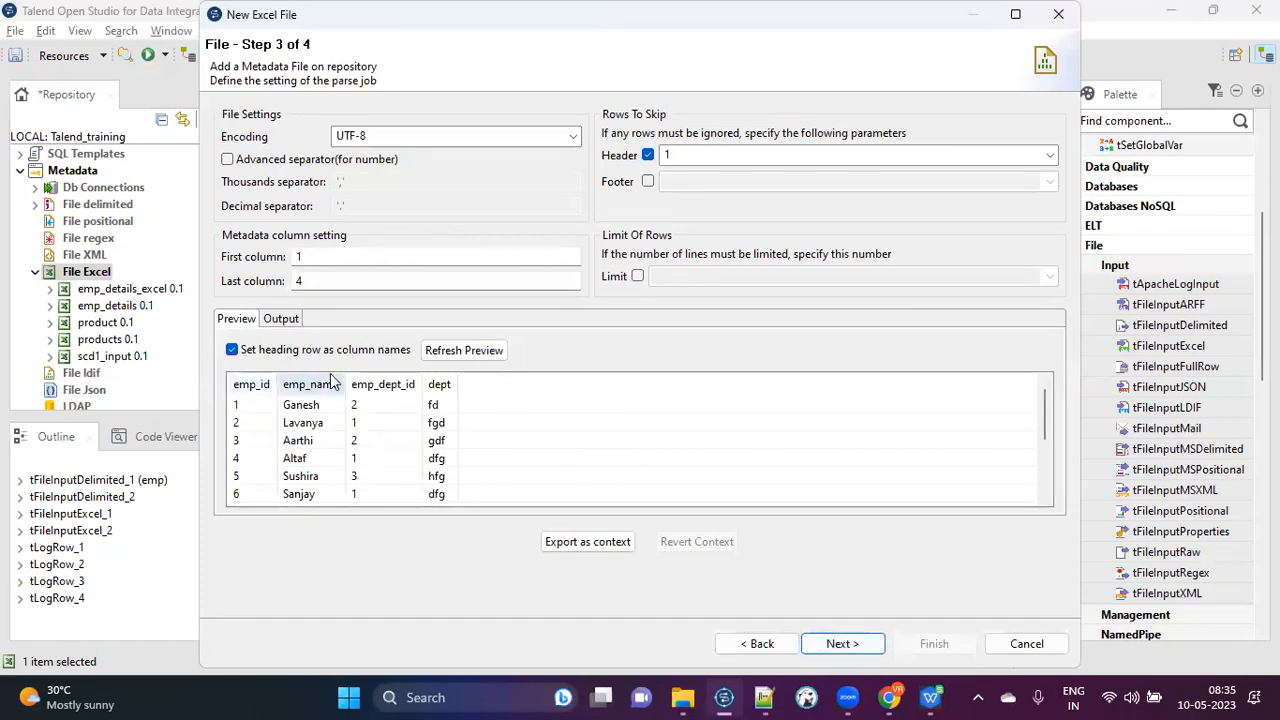
scroll(360, 468, "down", 2)
scroll(360, 468, "up", 2)
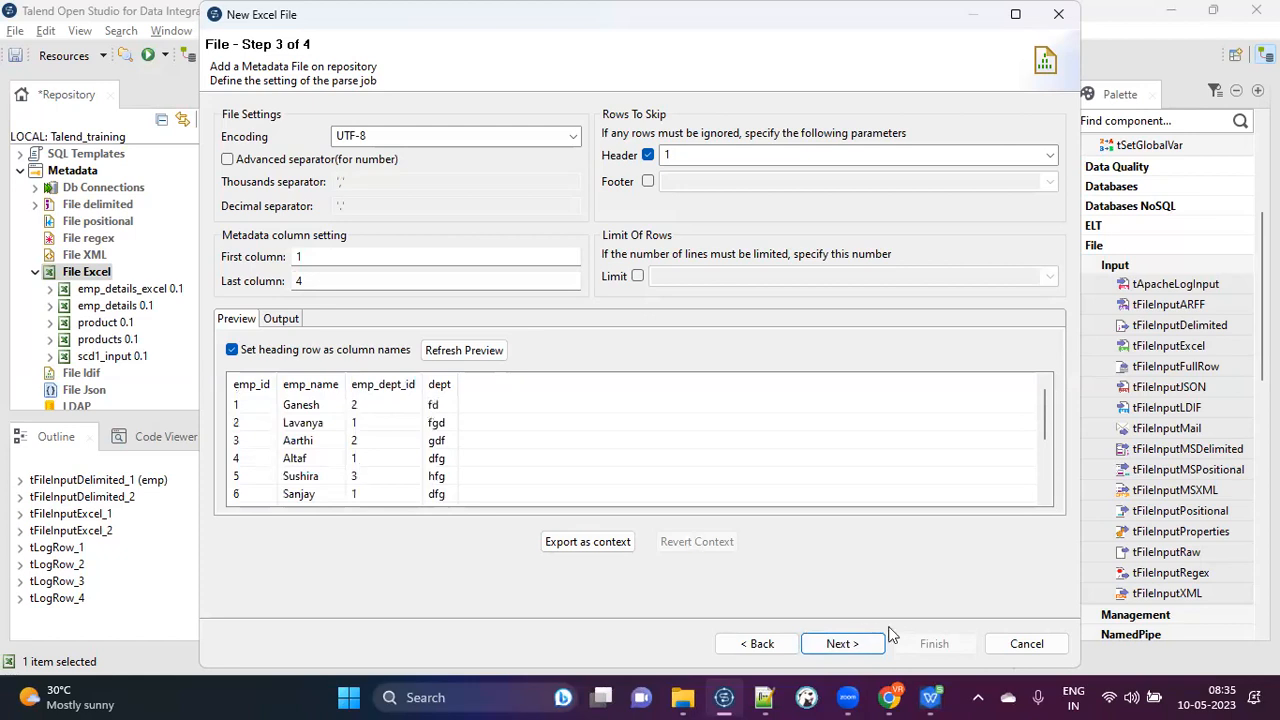
Continue to the schema definition and name the schema employee.
left_click(842, 645)
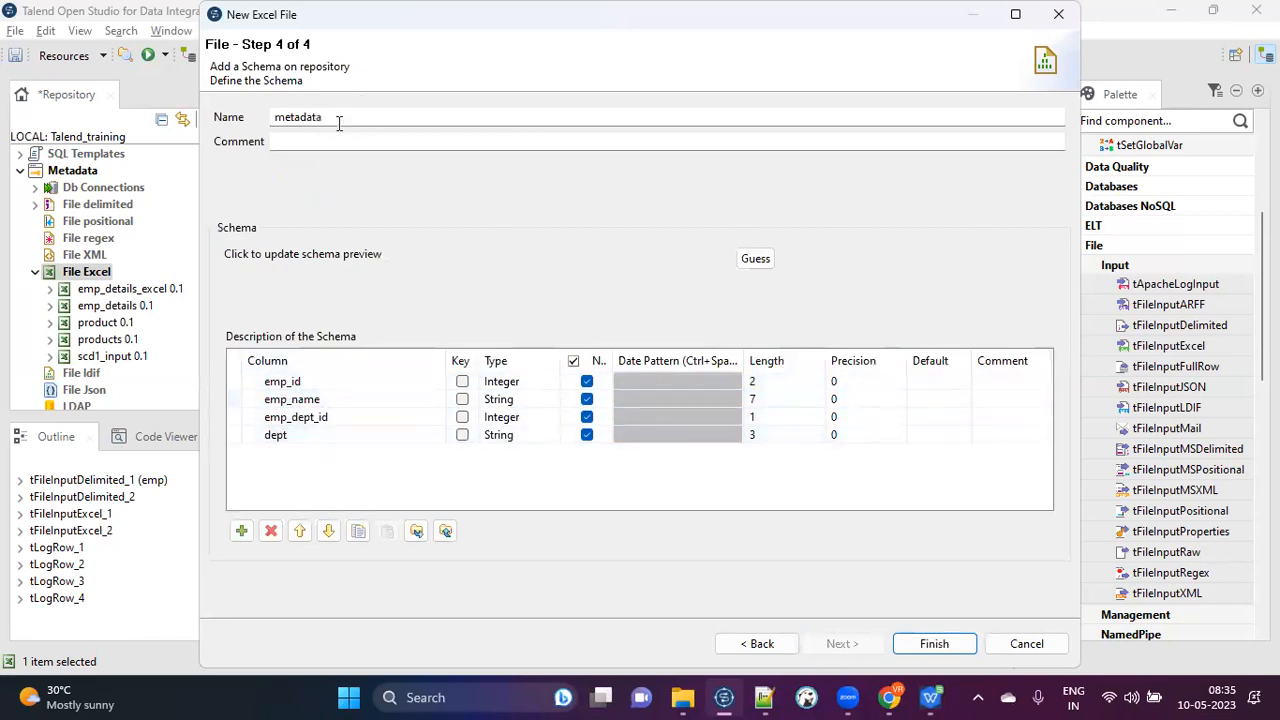
left_click_drag(349, 115, 250, 124)
type("e")
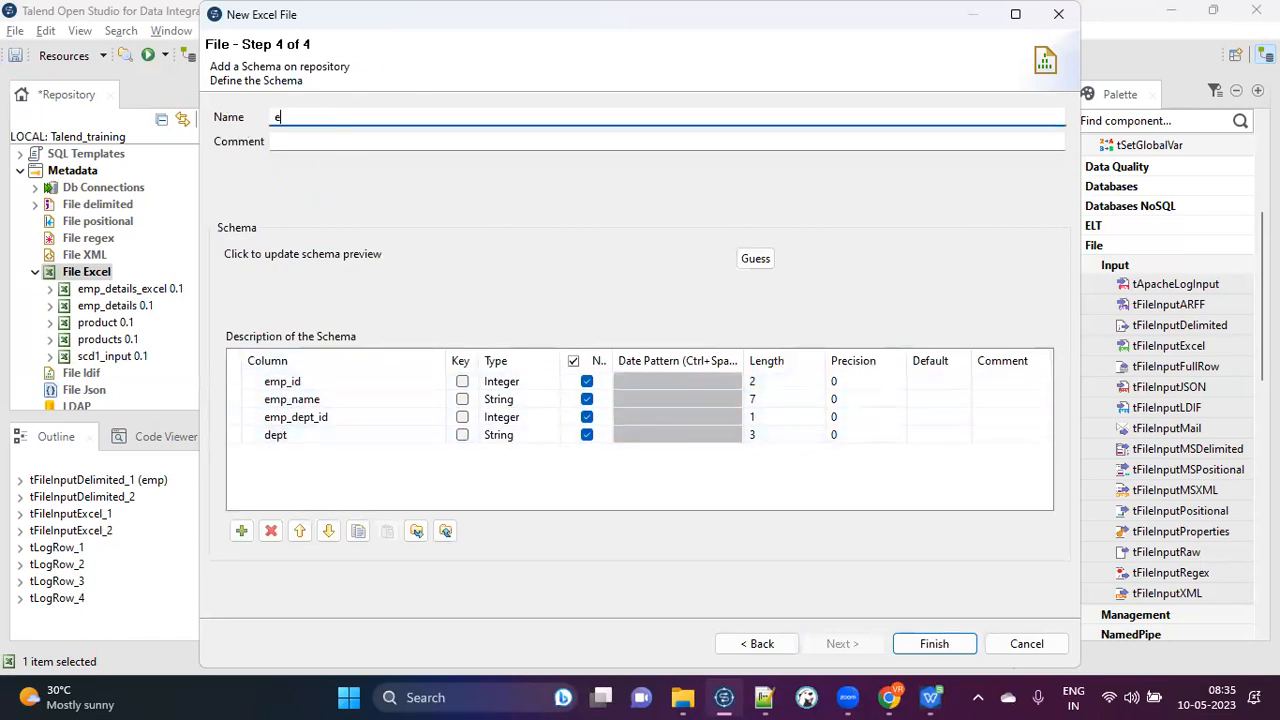
type("mployee")
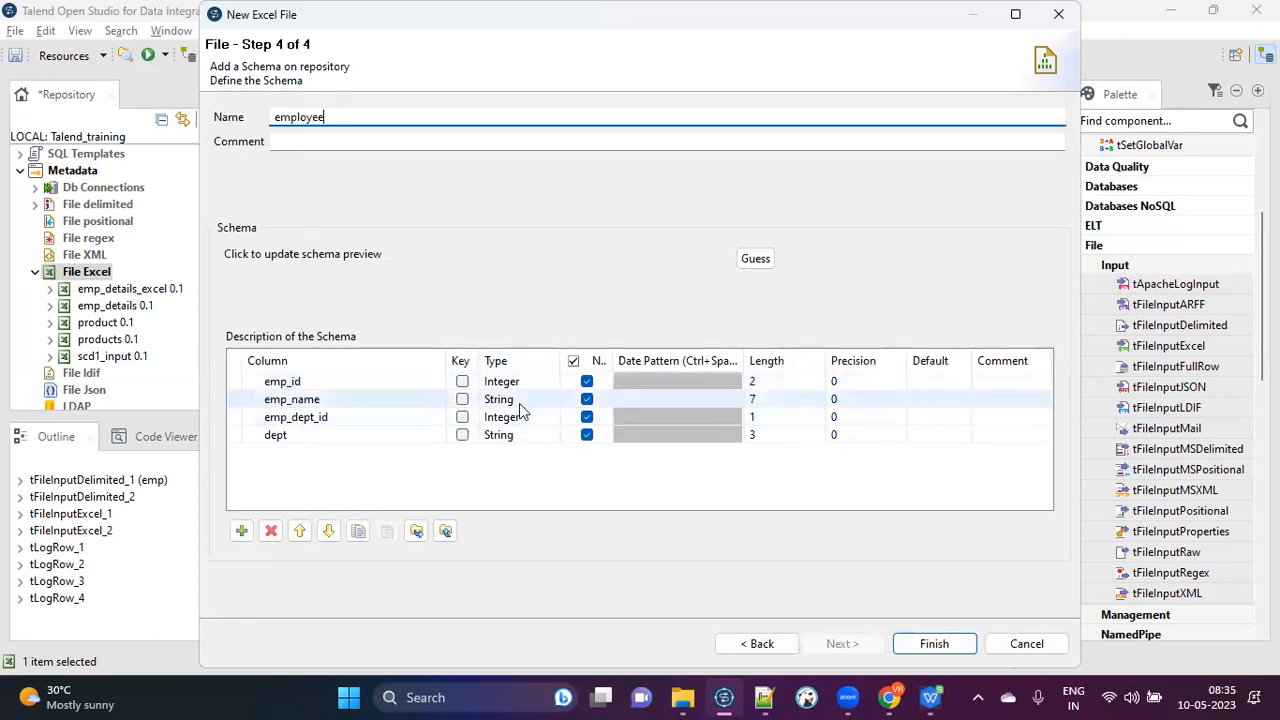
Set the schema column lengths to 100 for emp_name and dept, 8 for emp_id, and 2 for emp_dept_id.
left_click(759, 401)
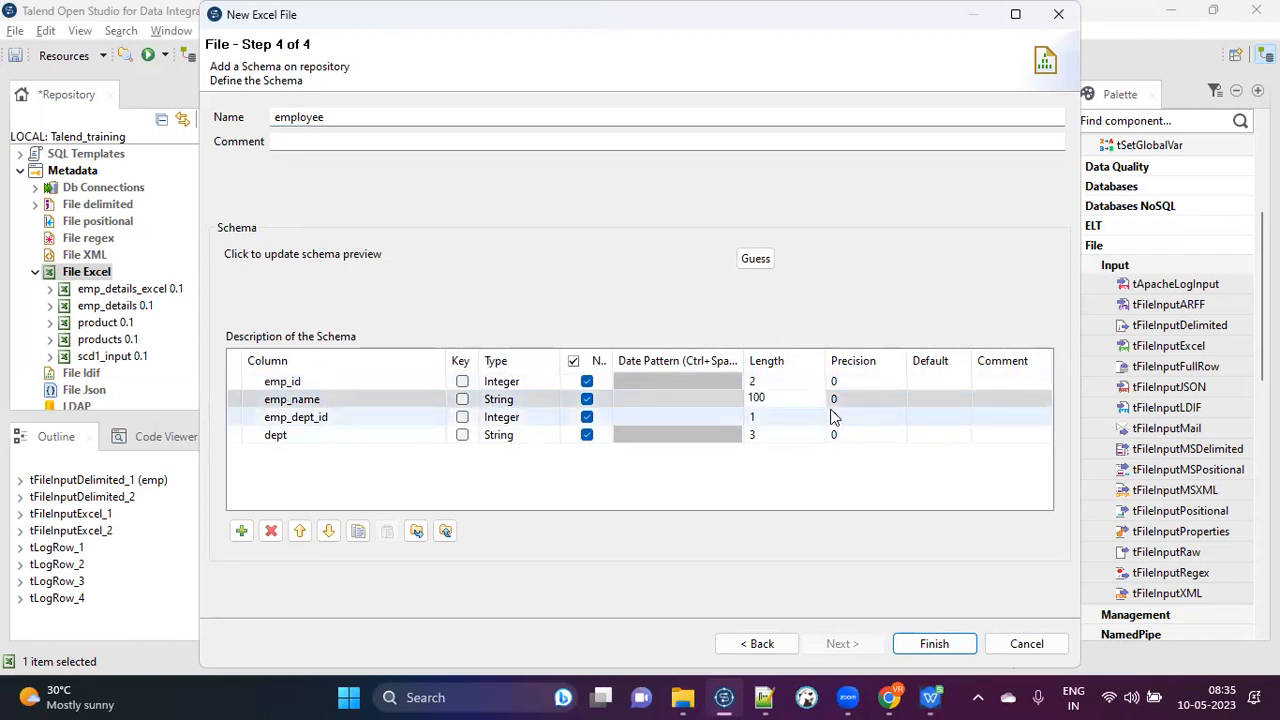
left_click(763, 435)
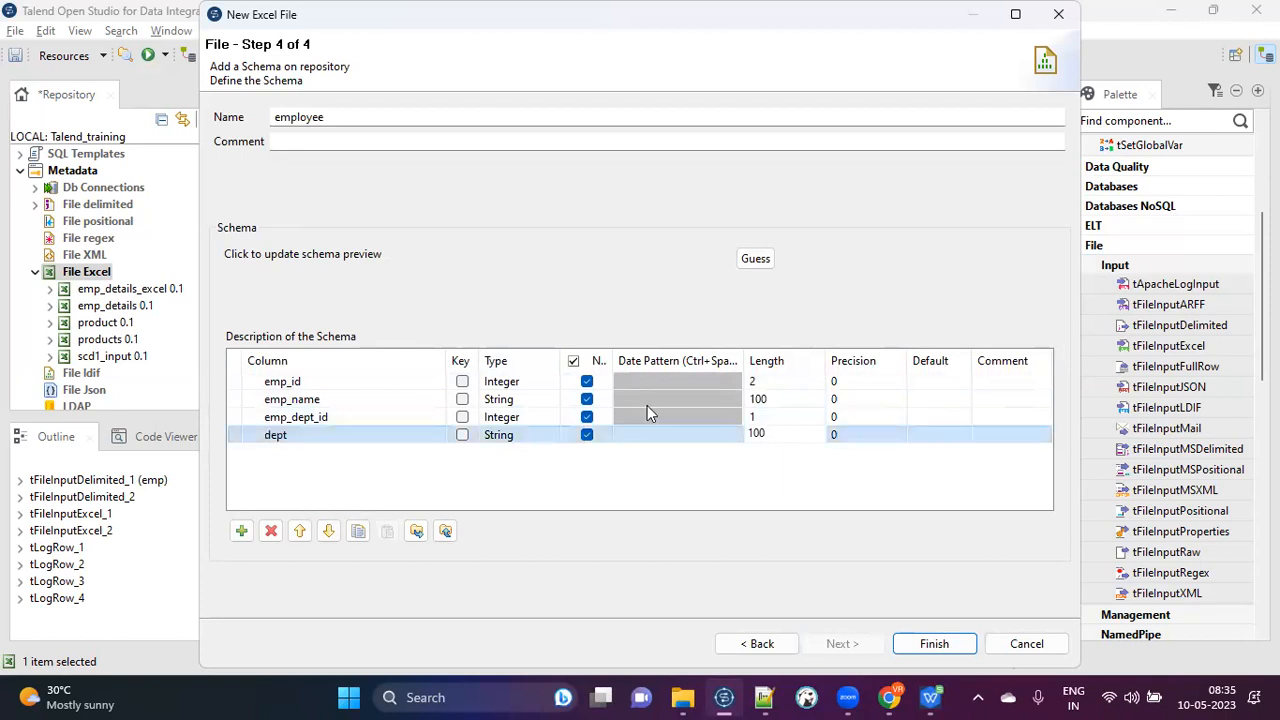
left_click(766, 380)
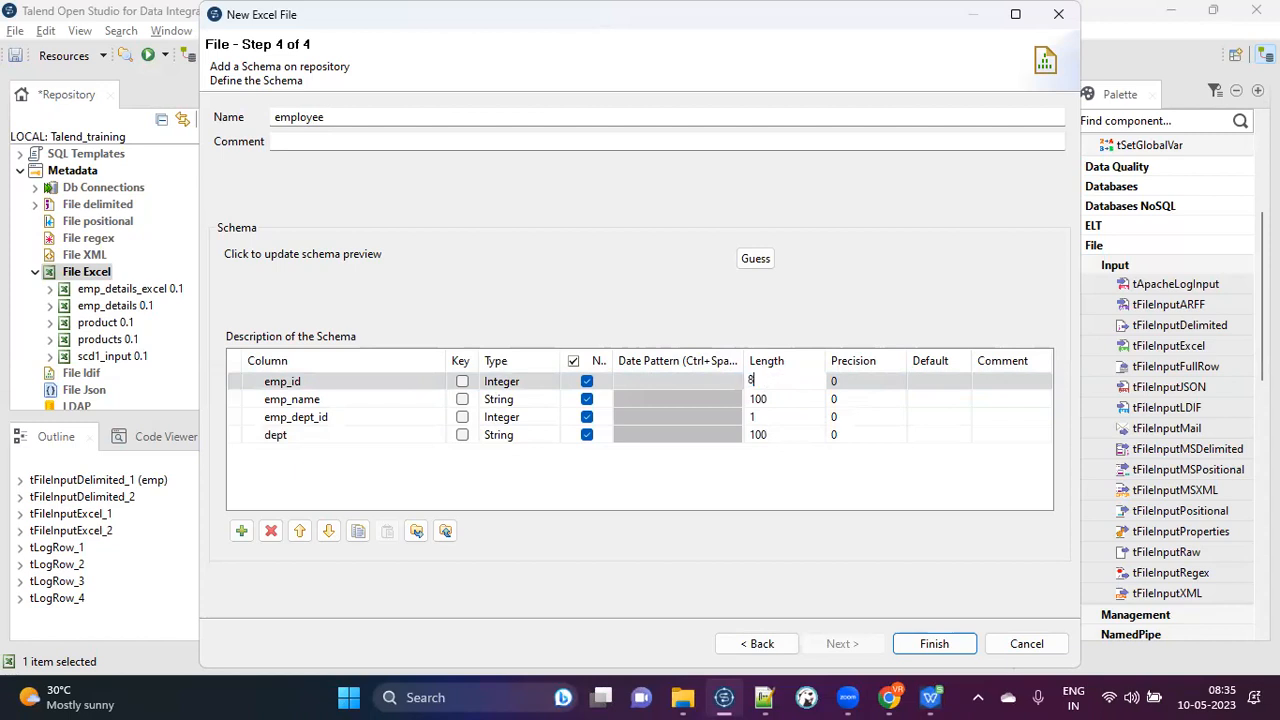
type("8")
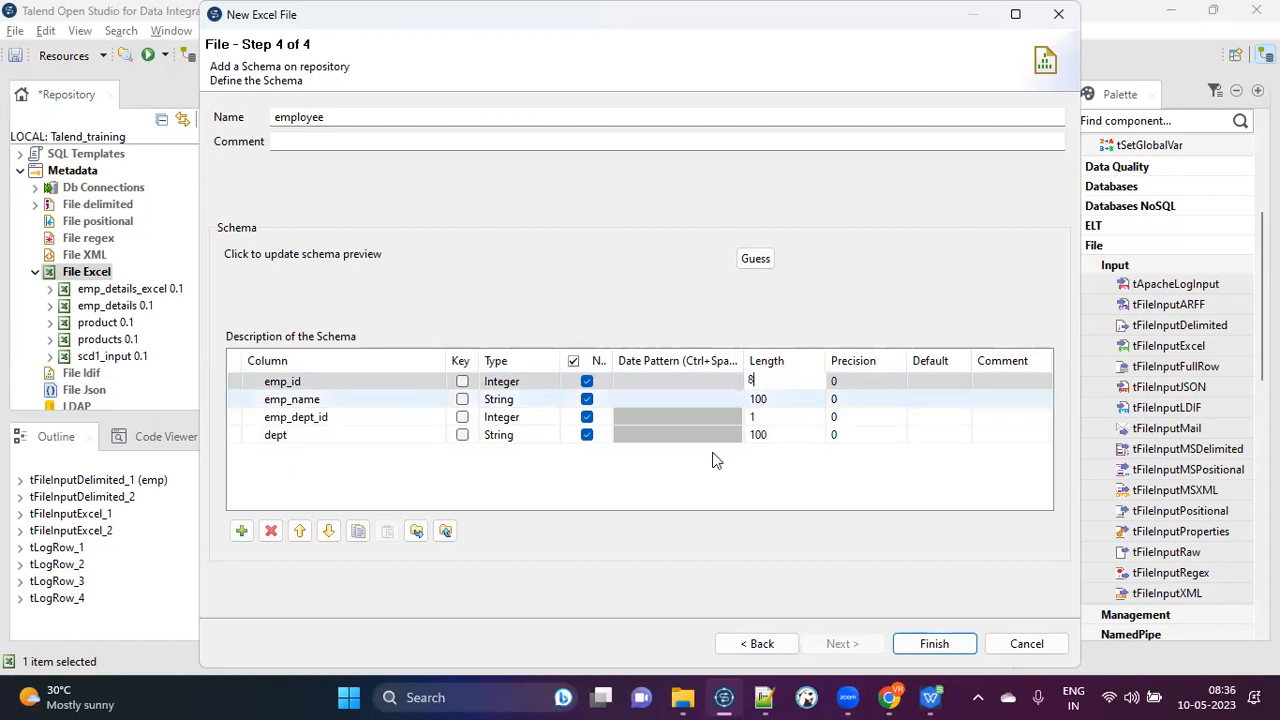
left_click(779, 417)
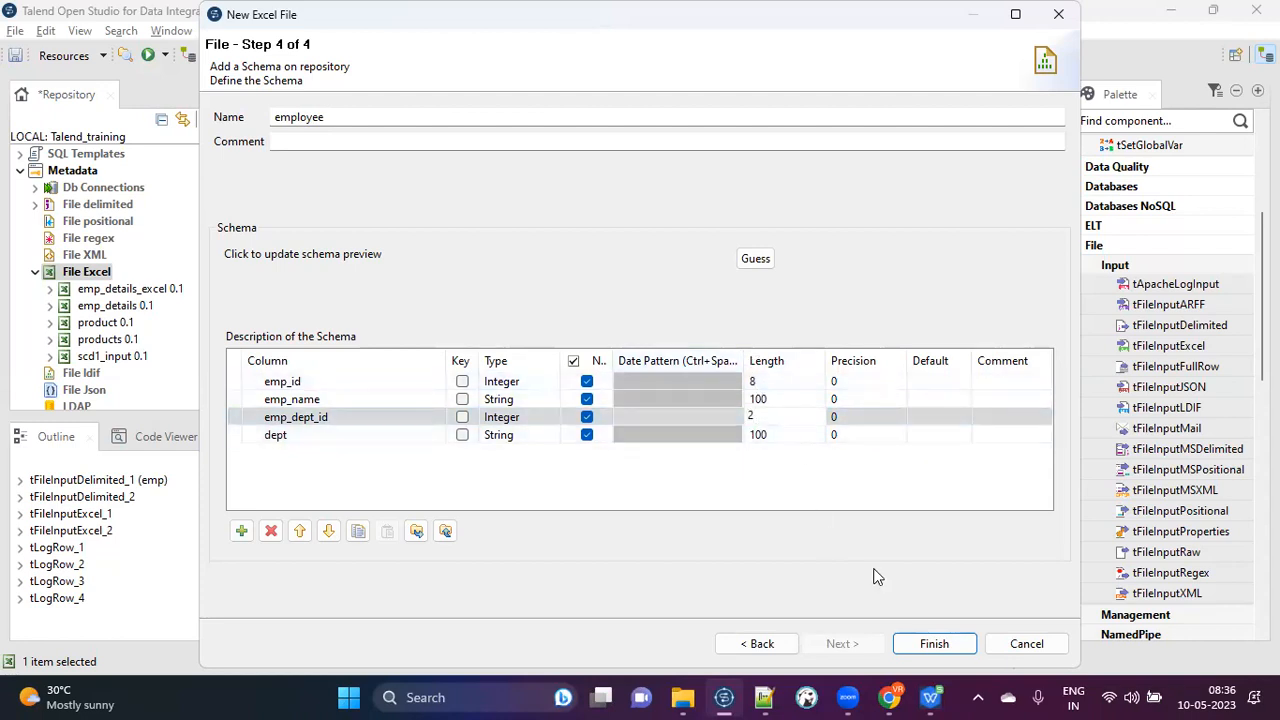
Finish the employee Excel metadata, add it to the job as a tFileInputExcel component, and review its basic settings.
left_click(935, 644)
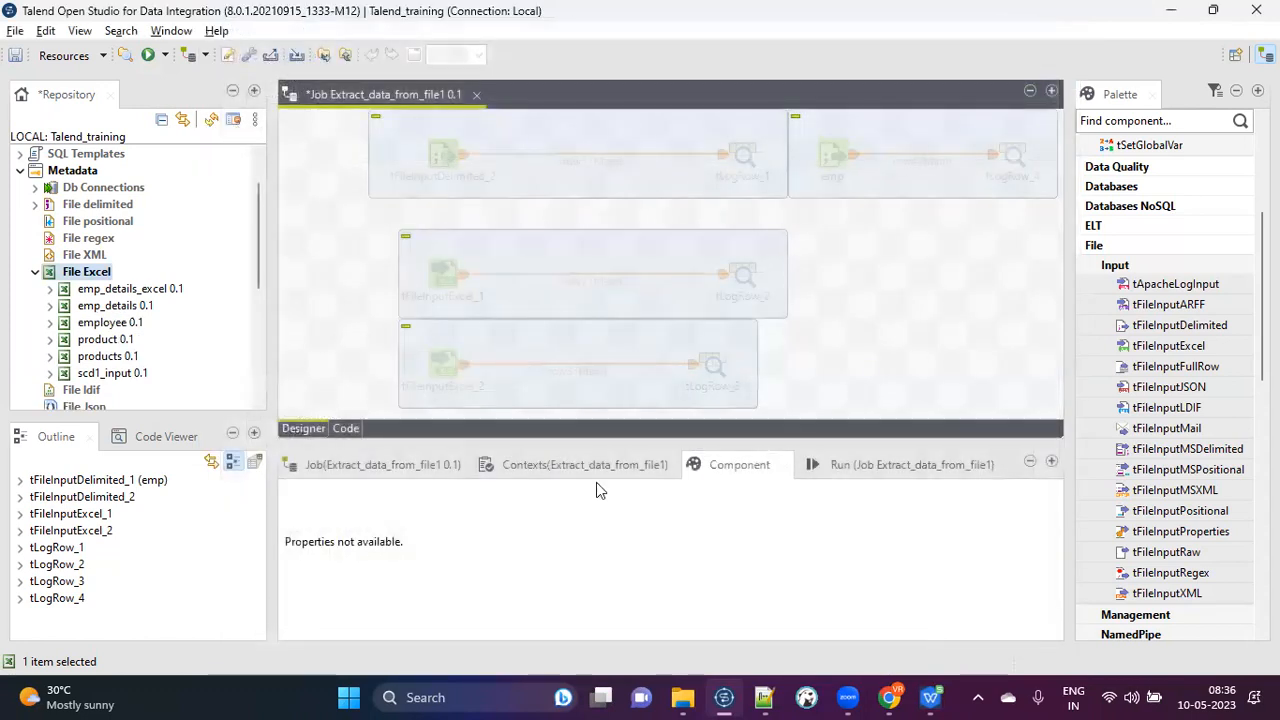
left_click_drag(90, 333, 857, 348)
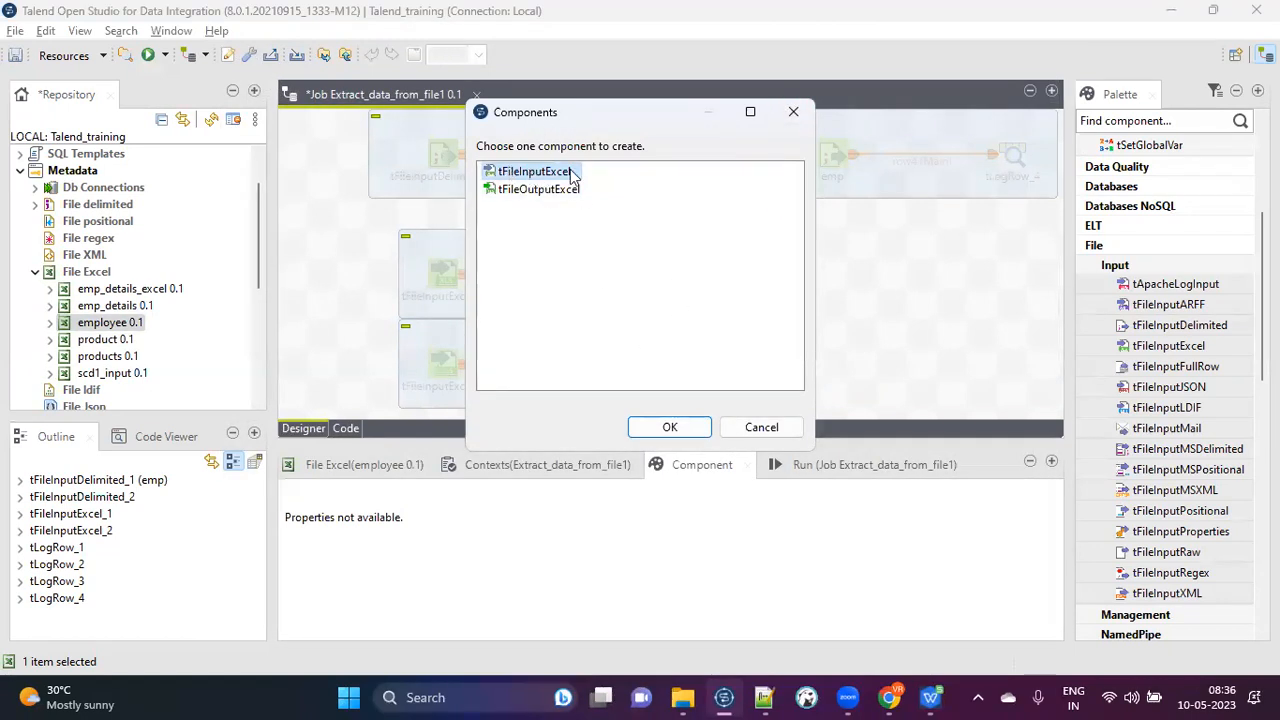
left_click(669, 428)
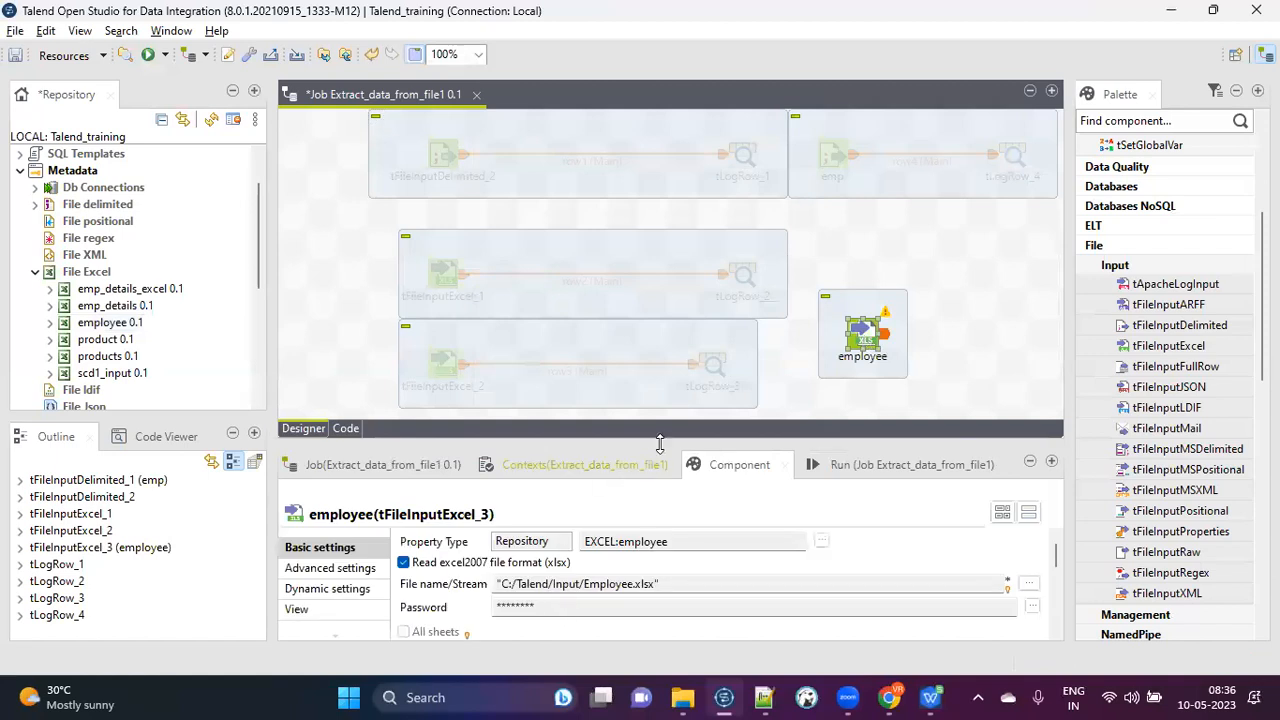
left_click_drag(700, 446, 686, 253)
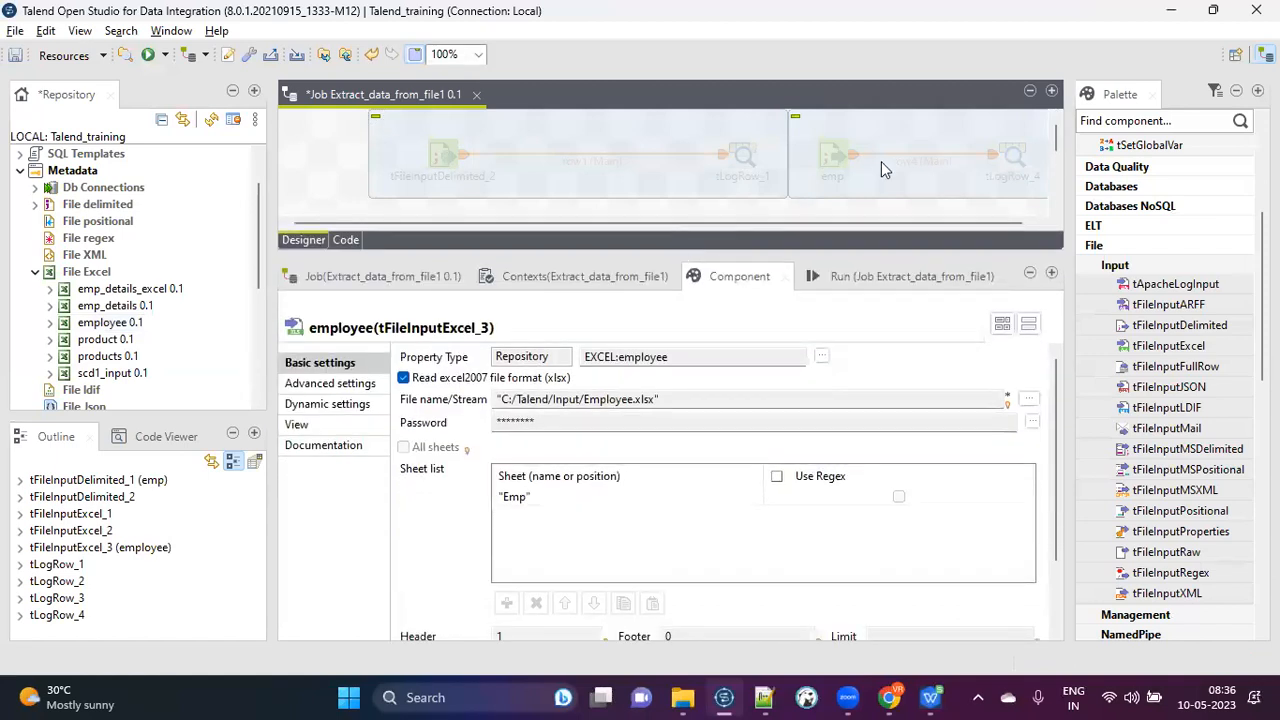
scroll(881, 161, "down", 3)
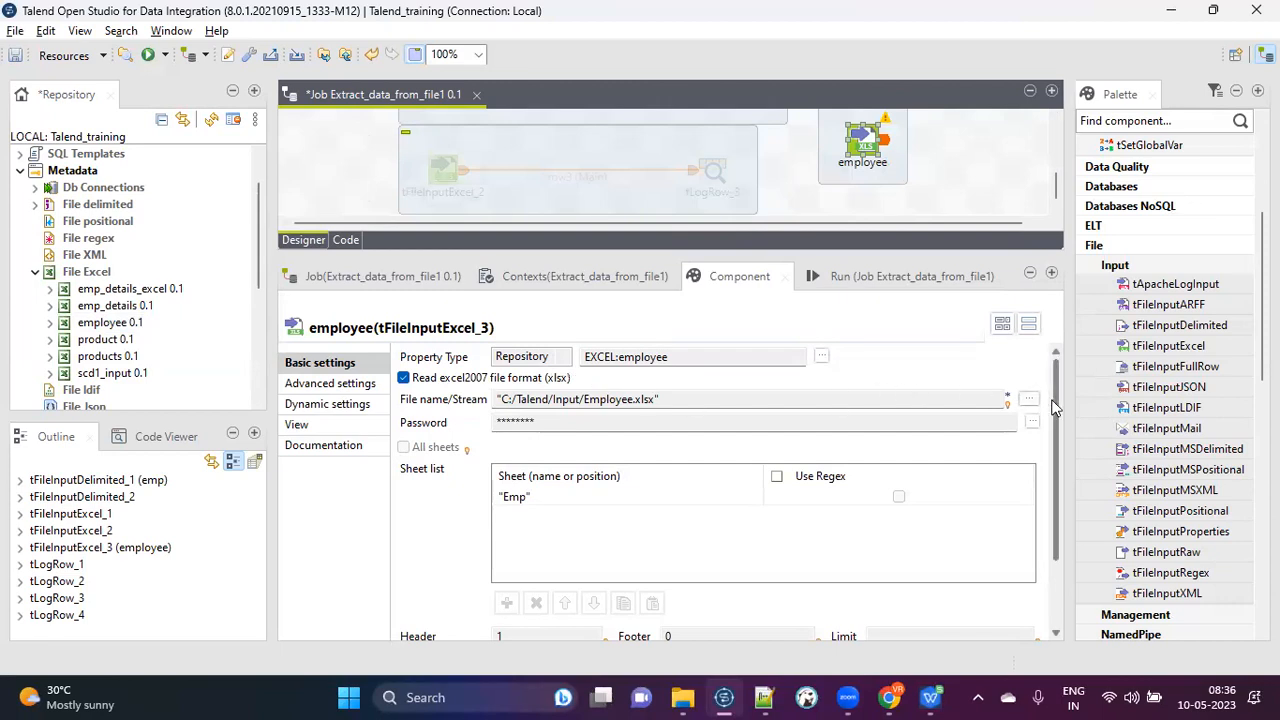
scroll(1052, 407, "down", 3)
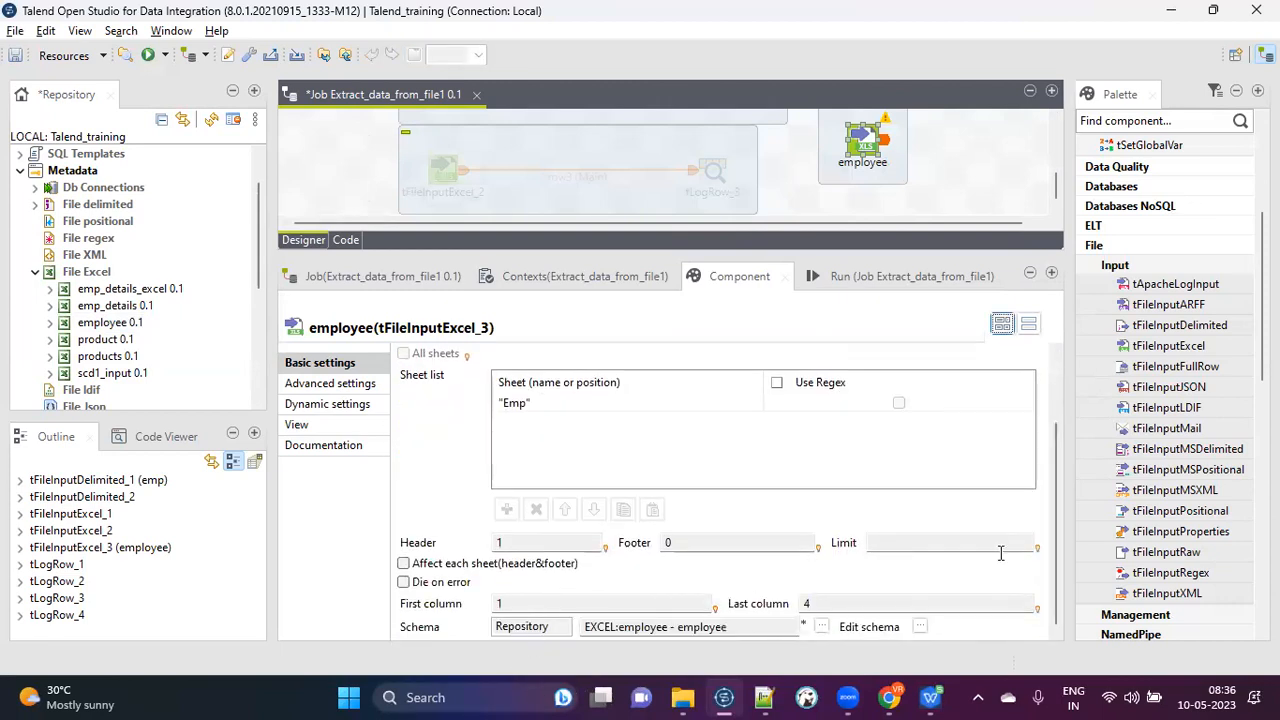
scroll(1057, 517, "up", 3)
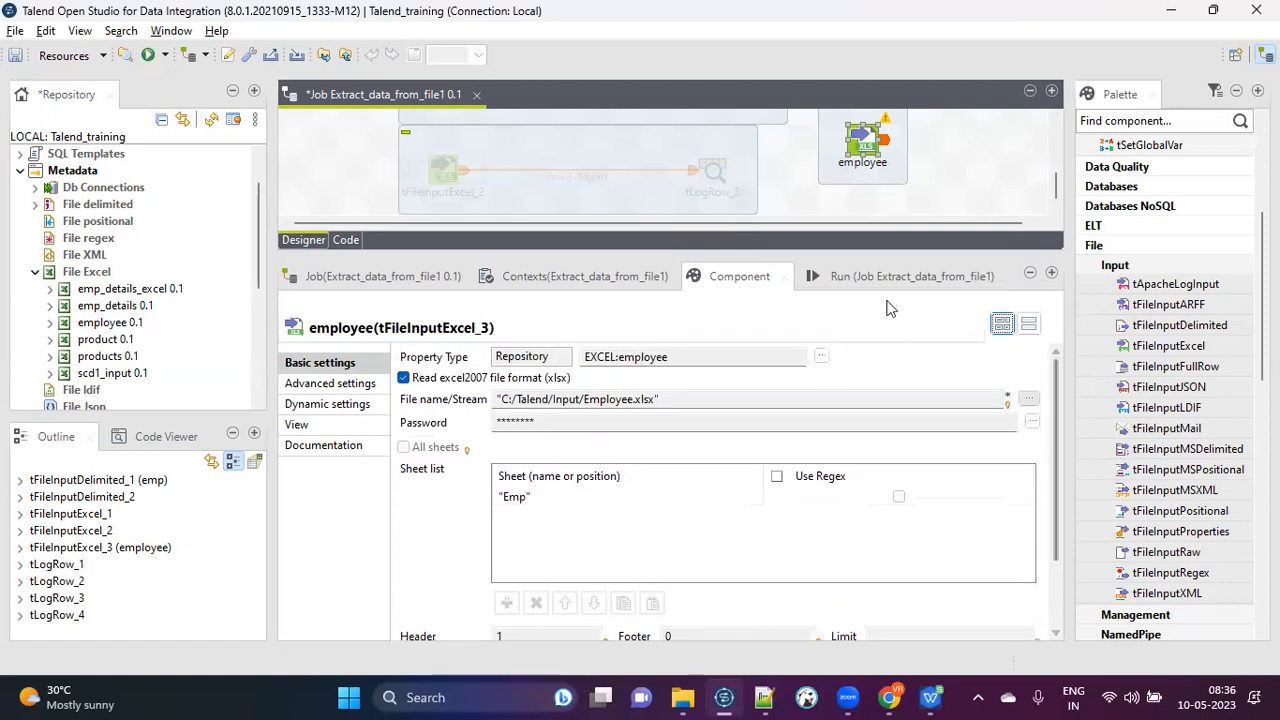
Add a tLogRow component beside the employee input and set its mode to Table.
left_click(971, 143)
type("tl")
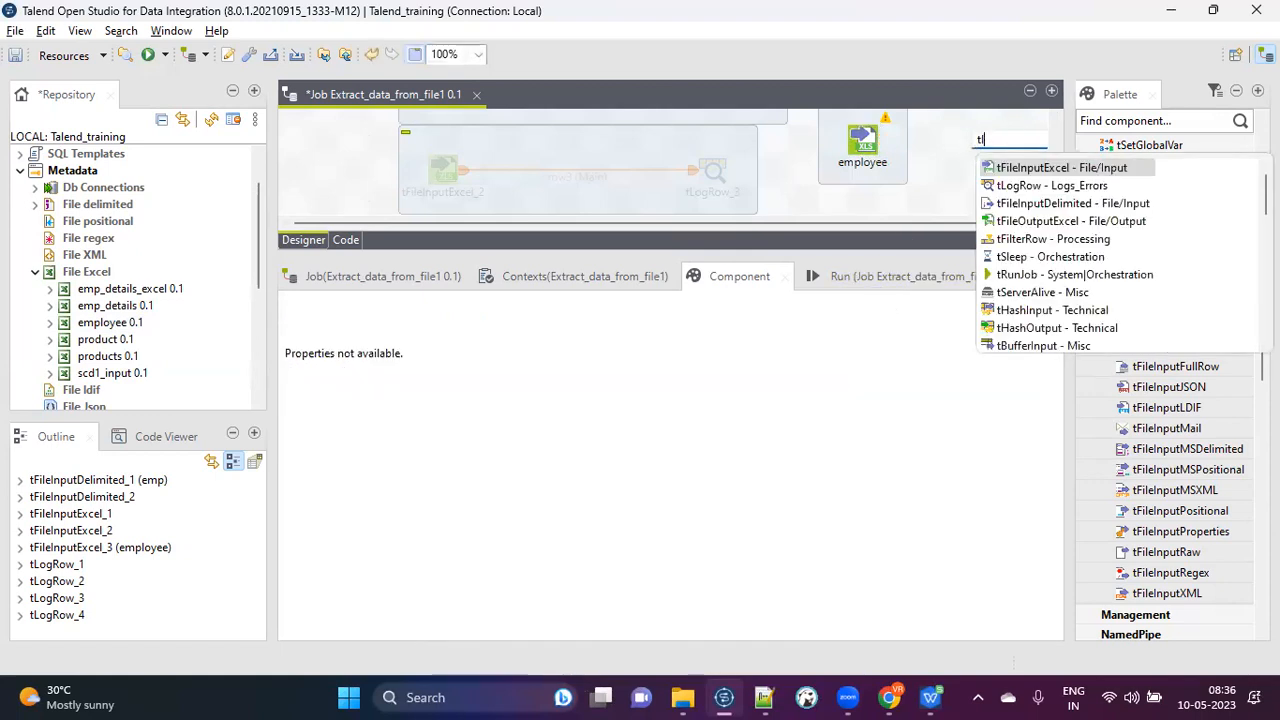
type("og")
double_click(1022, 173)
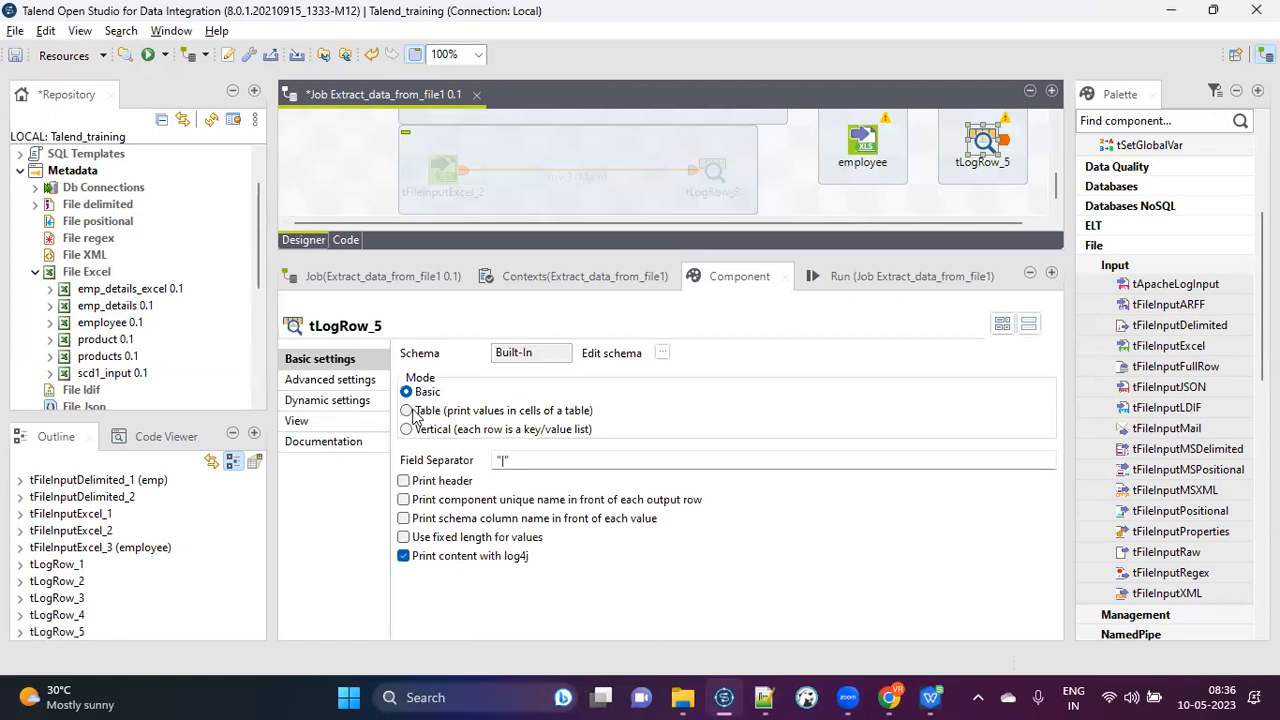
left_click(410, 411)
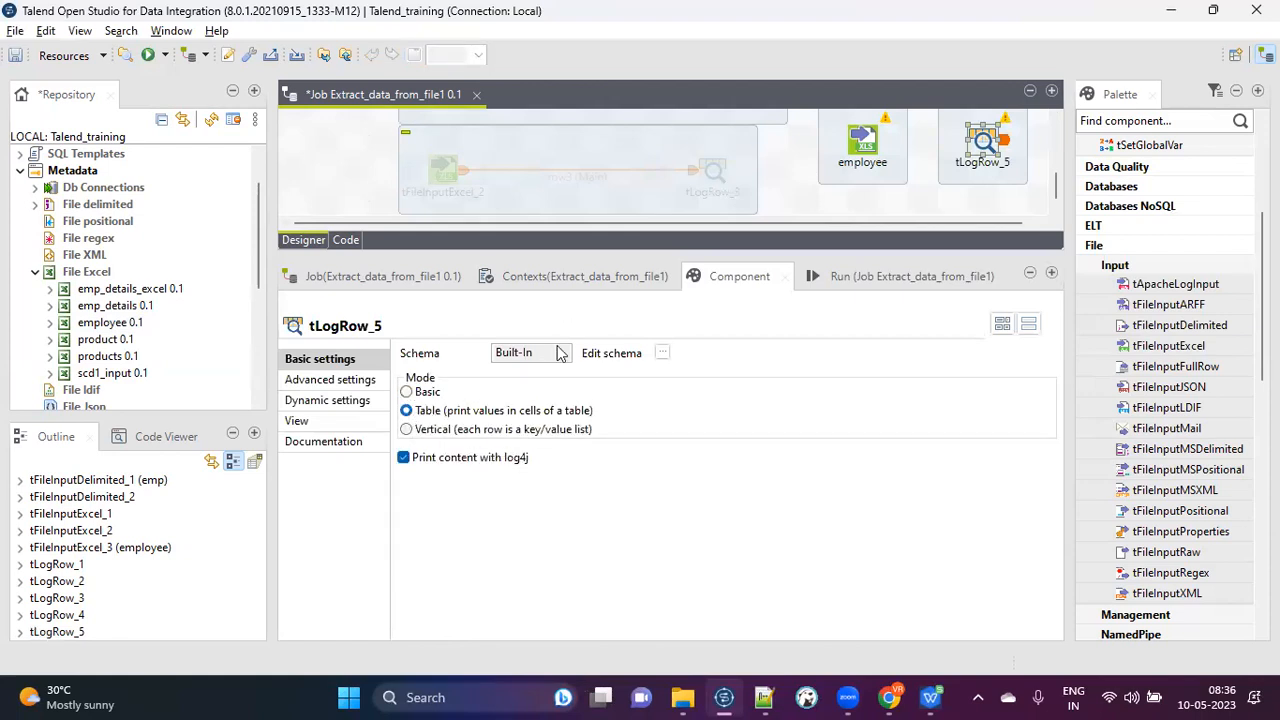
Connect the employee input to the new tLogRow with a Main row.
left_click(858, 143)
right_click(858, 143)
mouse_move(960, 151)
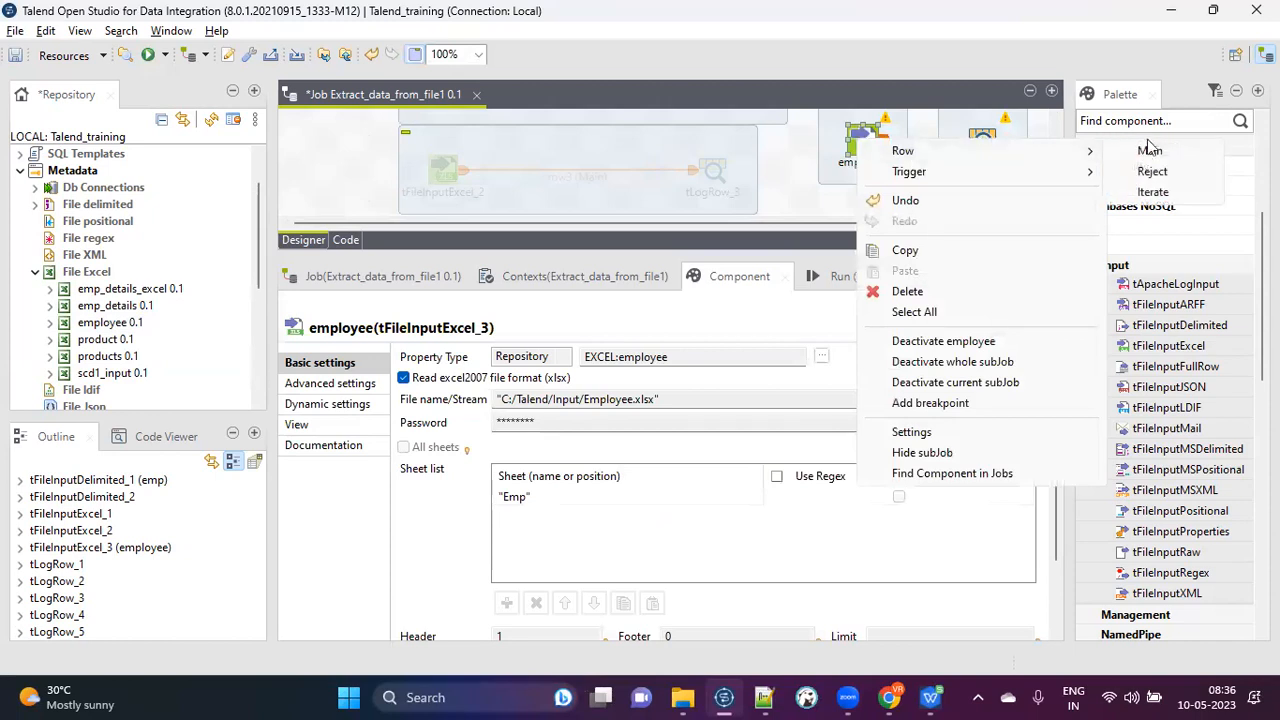
left_click(1150, 150)
left_click(984, 142)
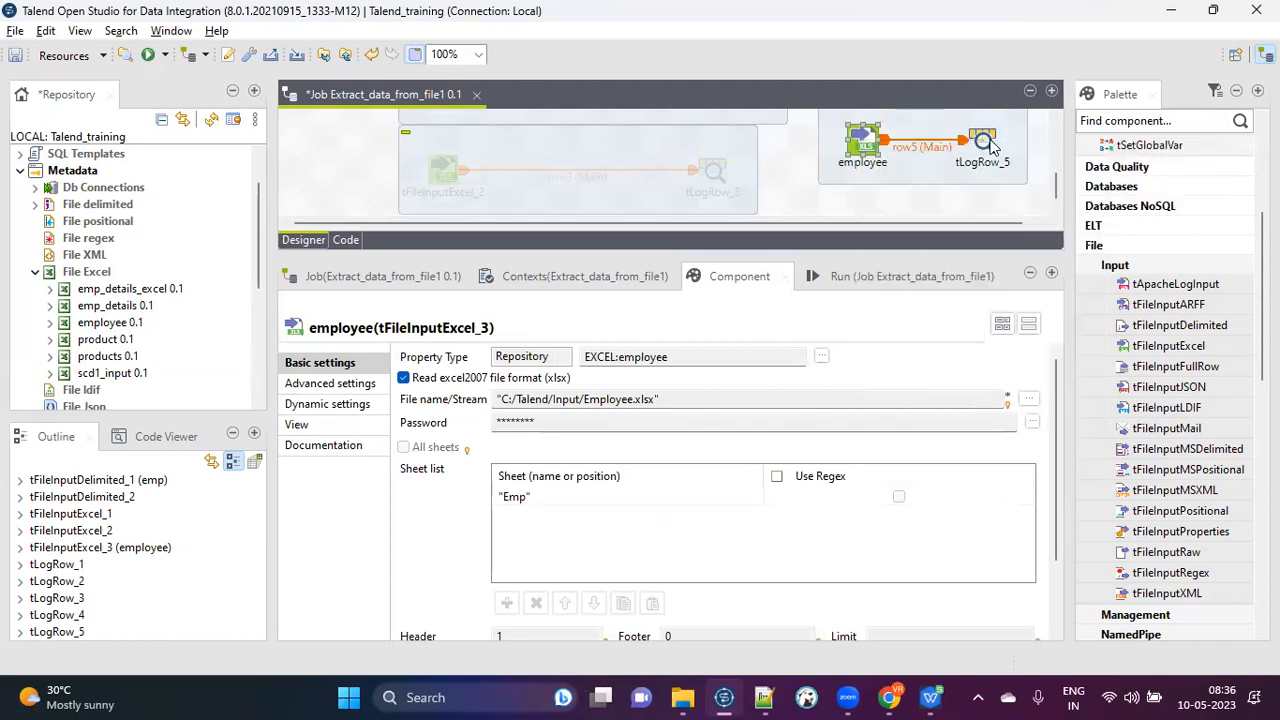
Clear the previous console output, run the job Extract_data_from_file1, and check the printed employee rows.
left_click(881, 270)
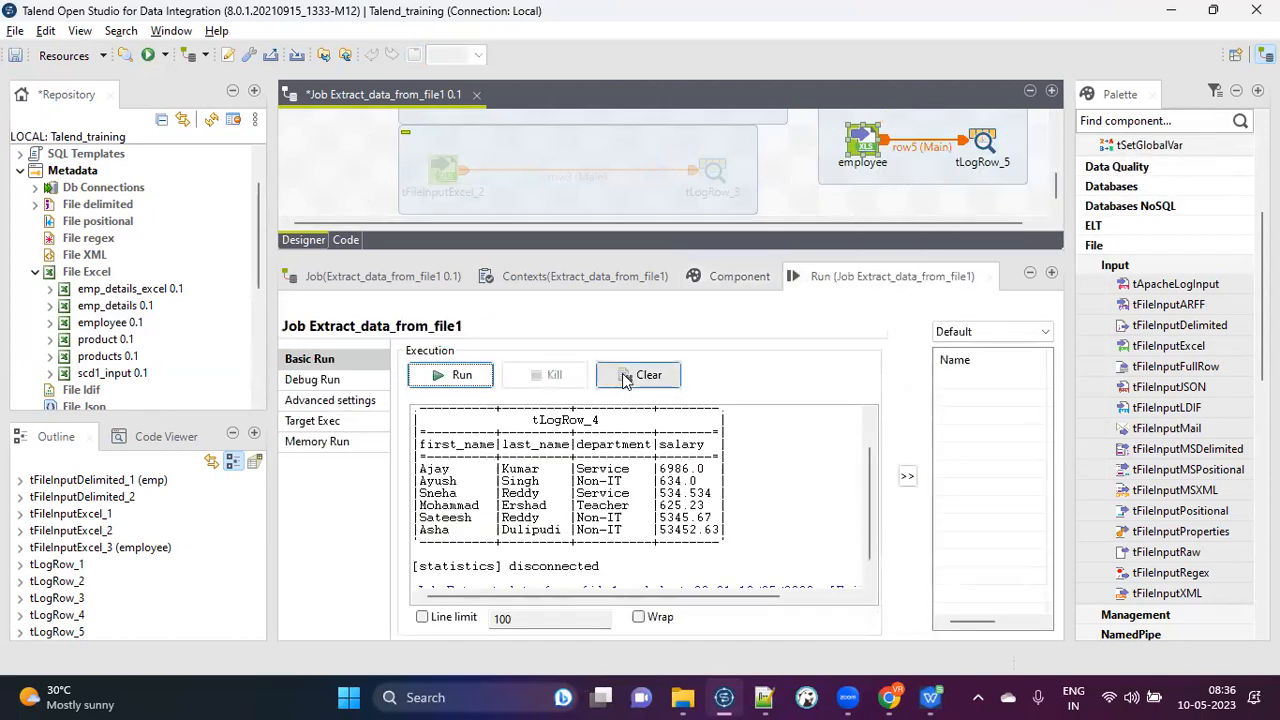
left_click(624, 375)
left_click(450, 375)
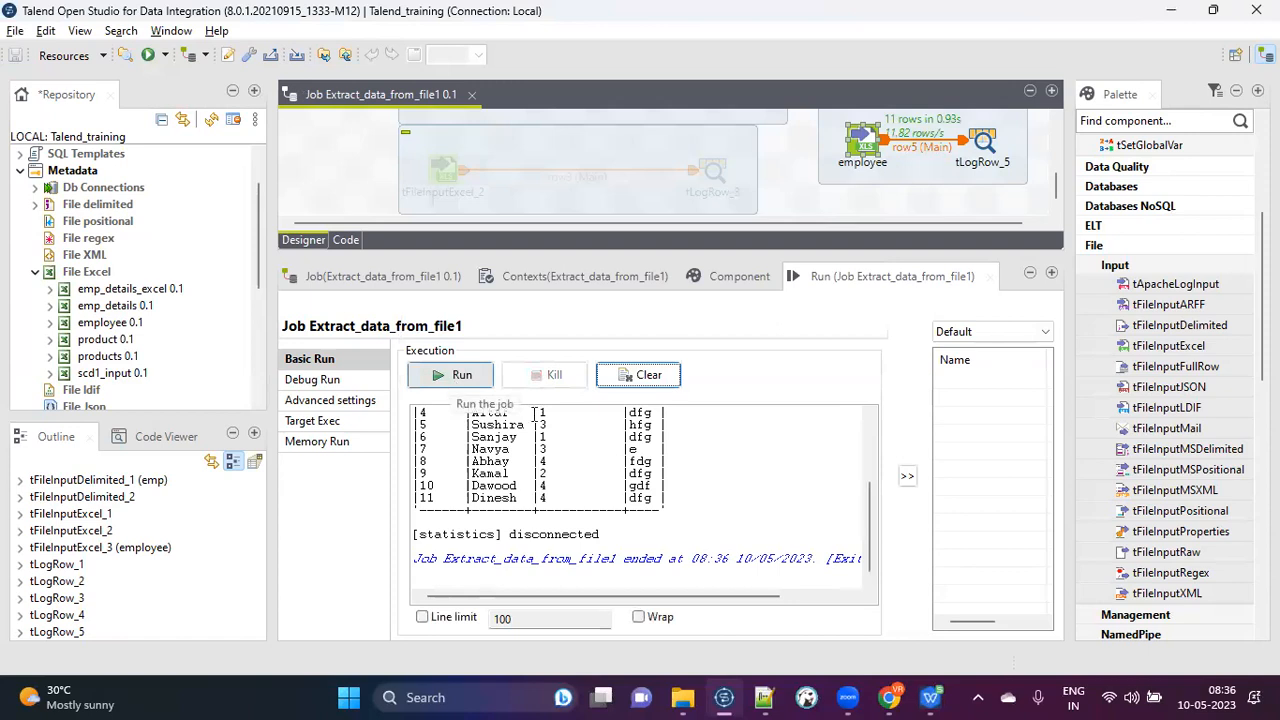
scroll(659, 457, "up", 3)
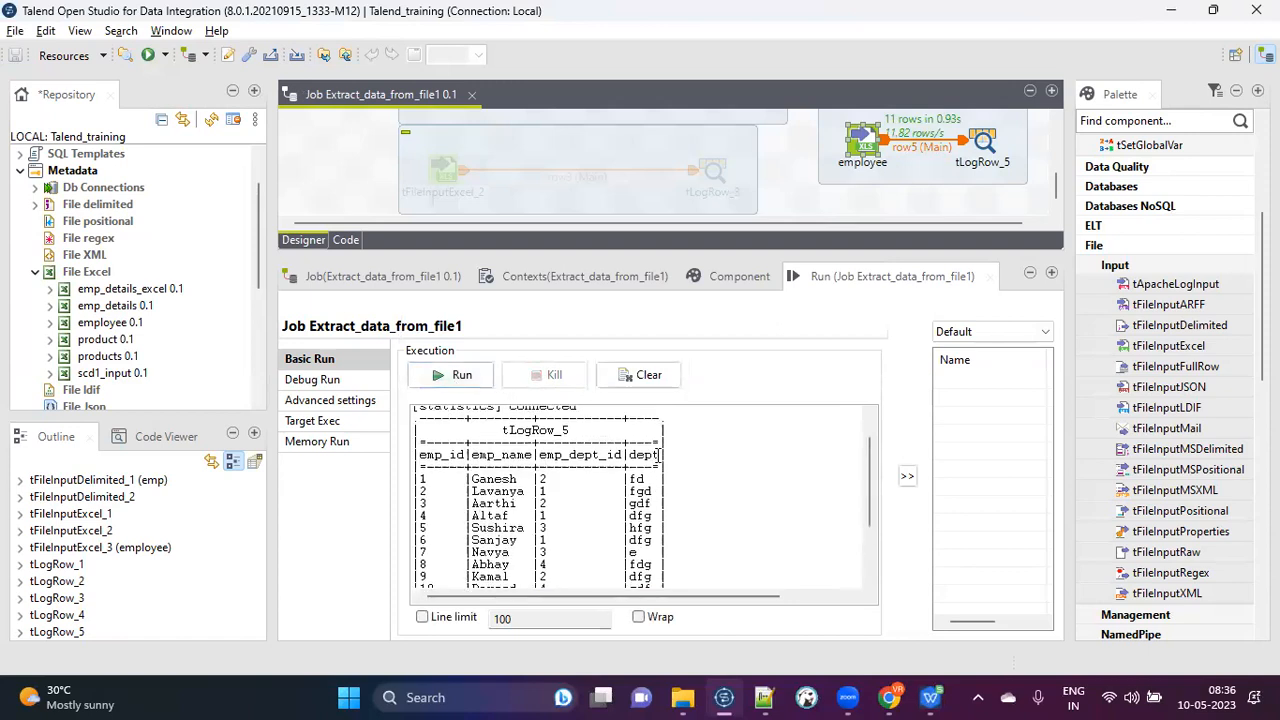
scroll(659, 455, "down", 2)
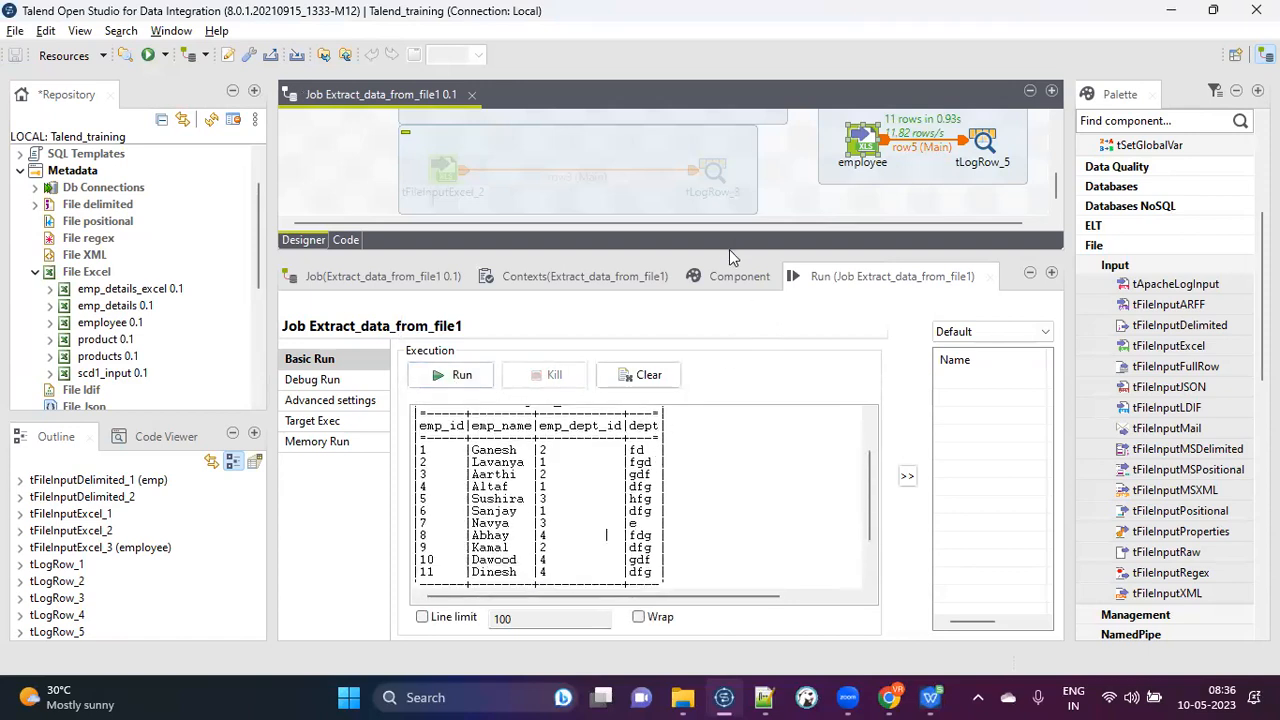
Examine the run output for the connected tLogRow, including the start, statistics and job end lines around the table.
left_click_drag(729, 254, 733, 281)
left_click_drag(855, 520, 851, 478)
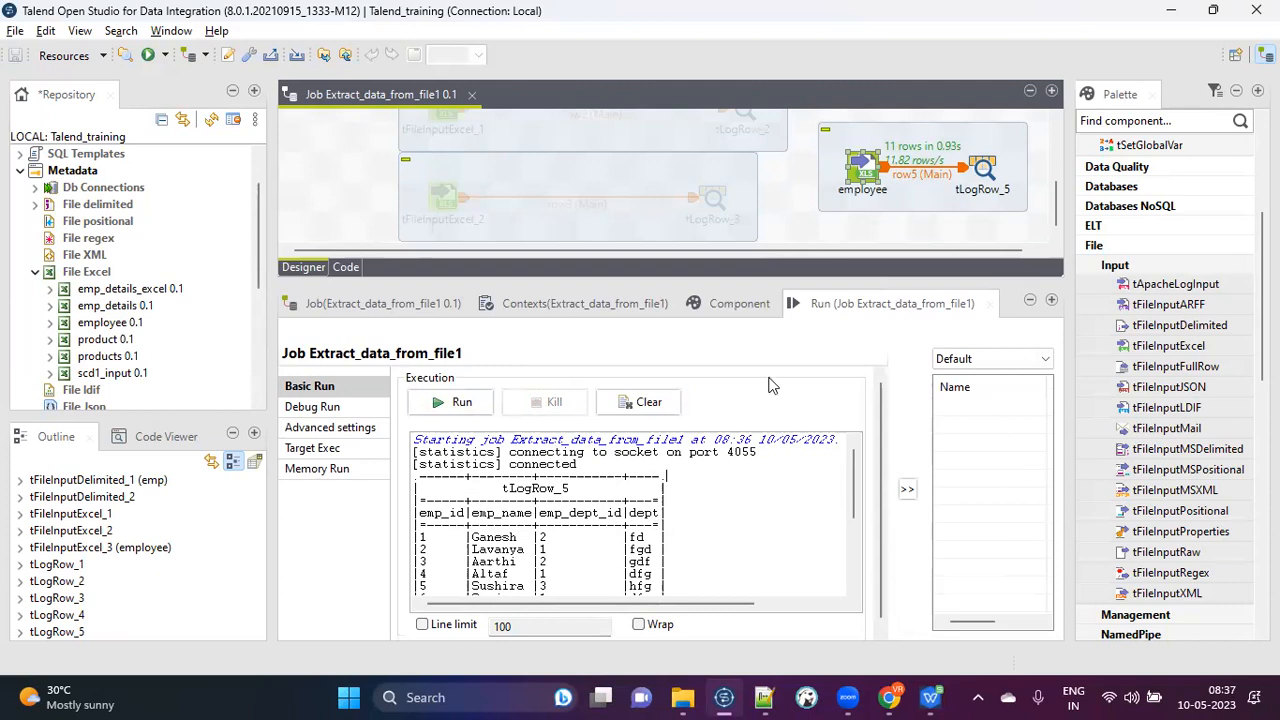
left_click(984, 170)
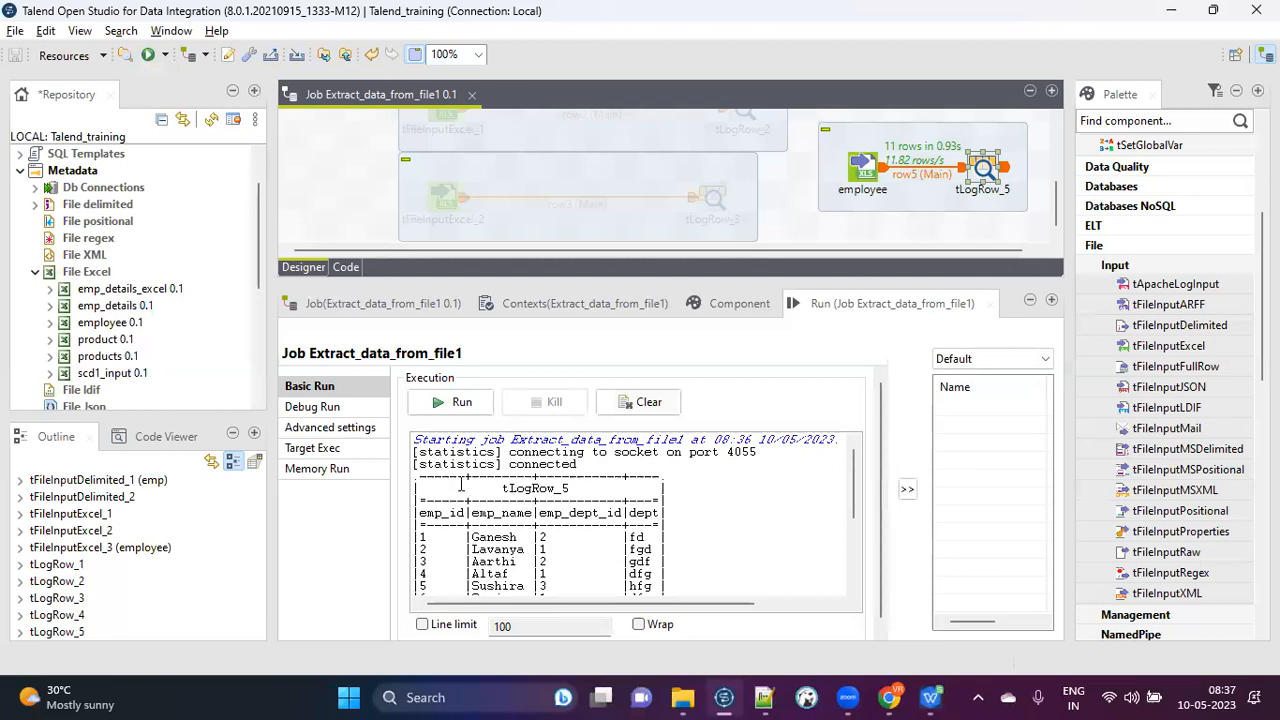
left_click_drag(416, 482, 677, 549)
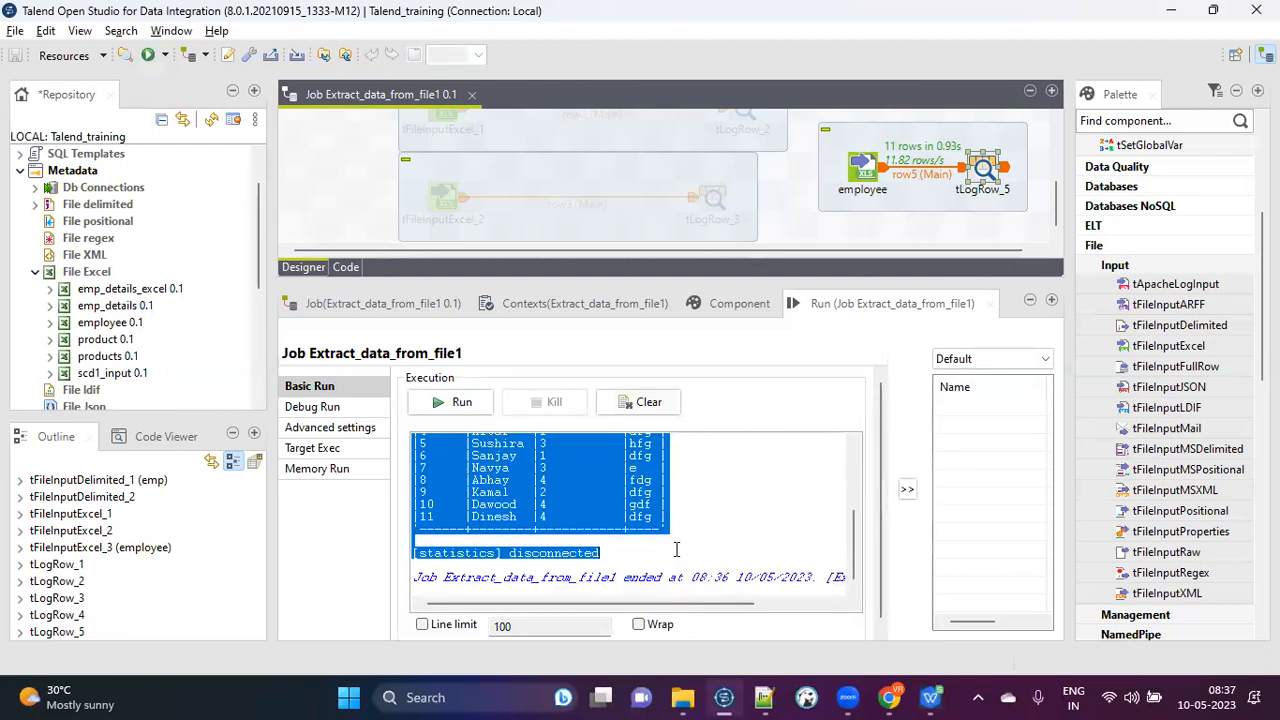
left_click(720, 535)
scroll(690, 452, "up", 4)
left_click_drag(587, 466, 382, 440)
scroll(604, 499, "down", 4)
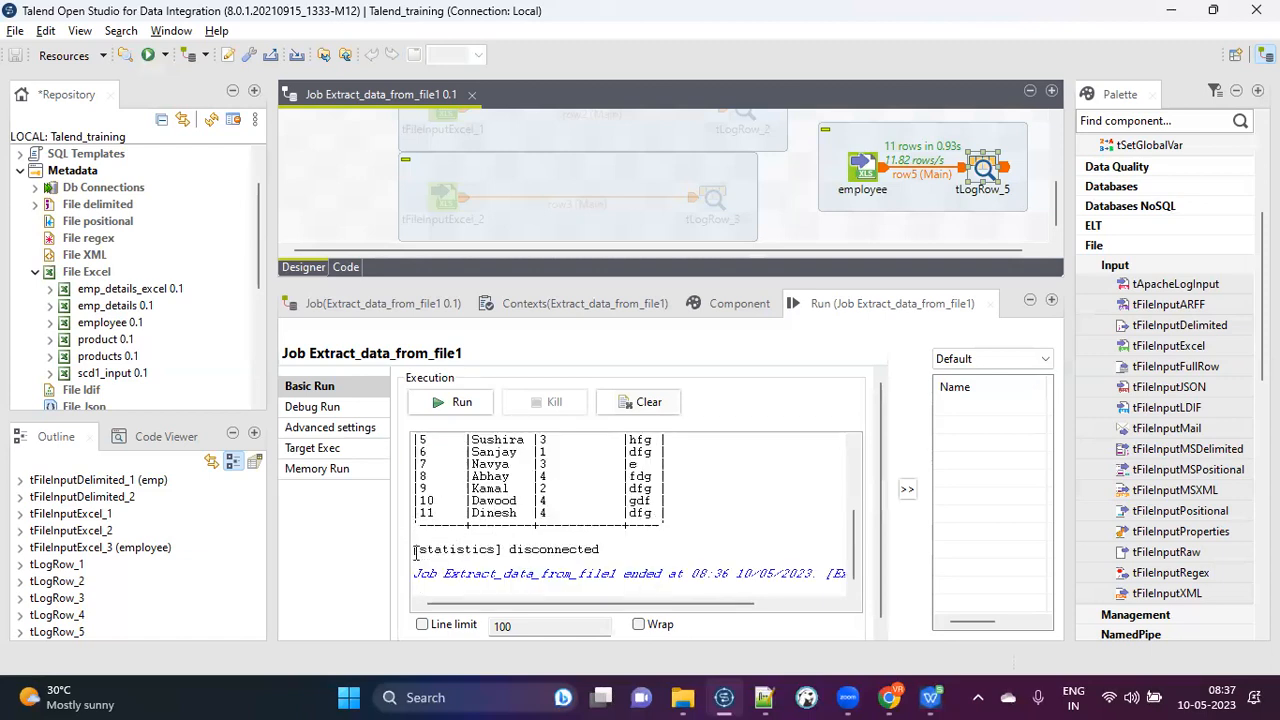
left_click_drag(413, 549, 664, 580)
left_click(701, 532)
Enlarge the run output area and highlight the complete employee table printed by the tLogRow.
left_click_drag(733, 287, 730, 185)
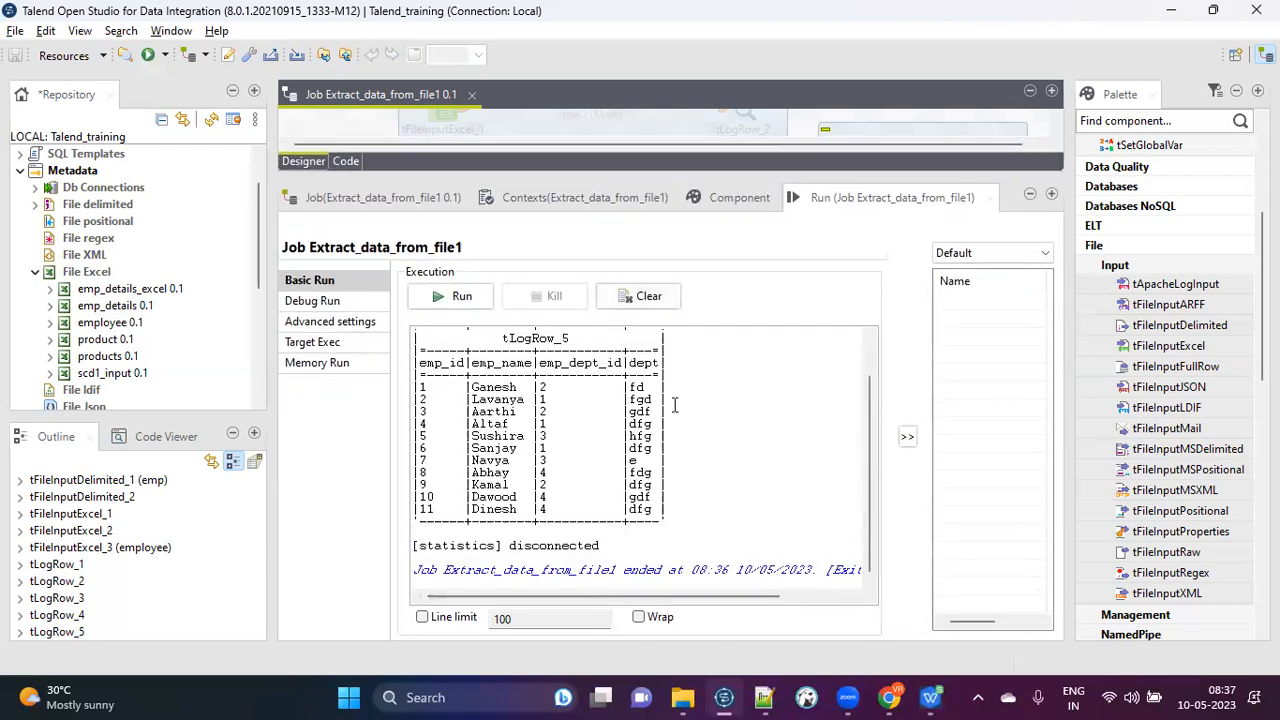
scroll(655, 373, "up", 2)
scroll(655, 373, "down", 1)
left_click_drag(686, 521, 416, 330)
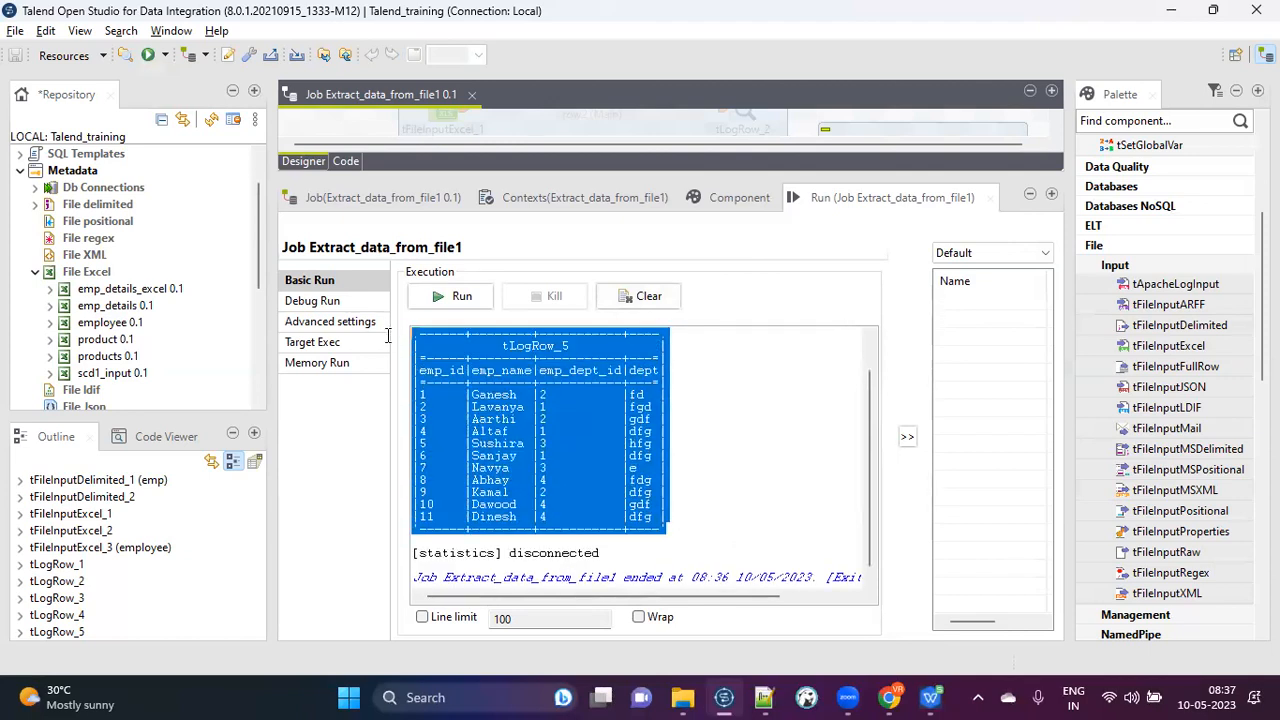
left_click(704, 455)
left_click_drag(411, 337, 722, 542)
left_click_drag(716, 171, 716, 370)
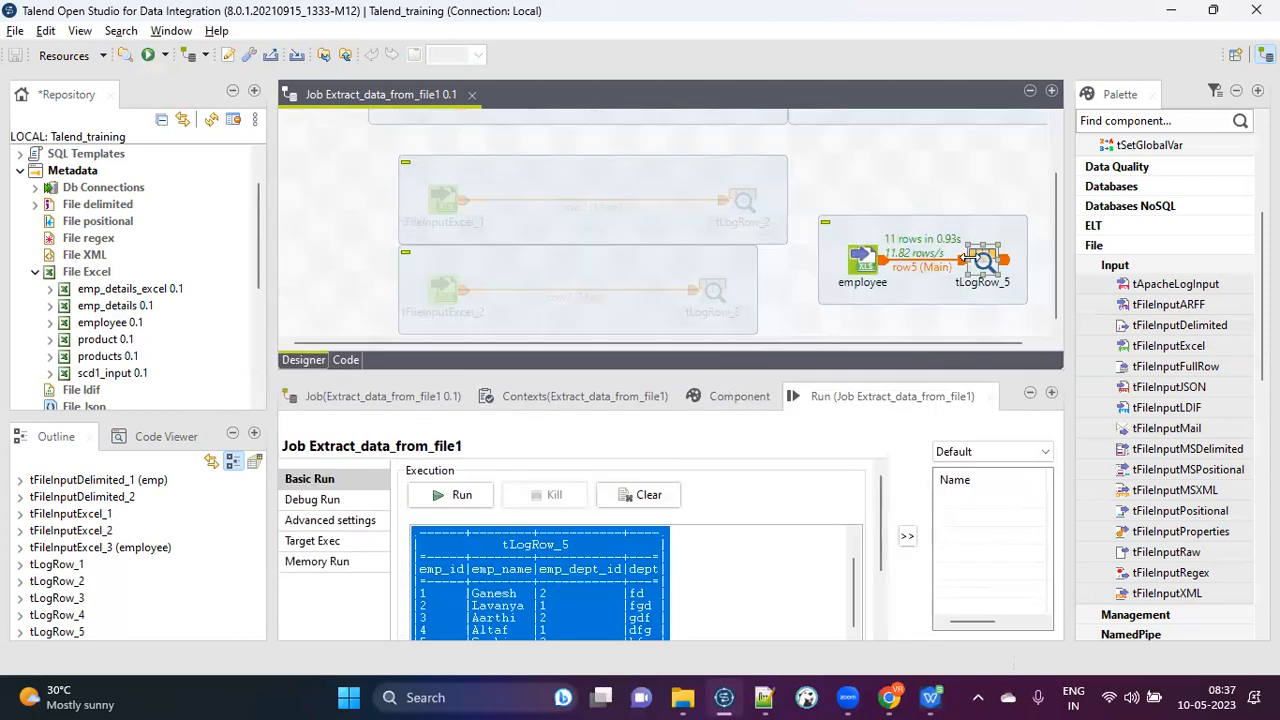
Delete the tLogRow connected to the employee input and add a new tLogRow in its place with Table mode.
left_click(984, 261)
key("Delete")
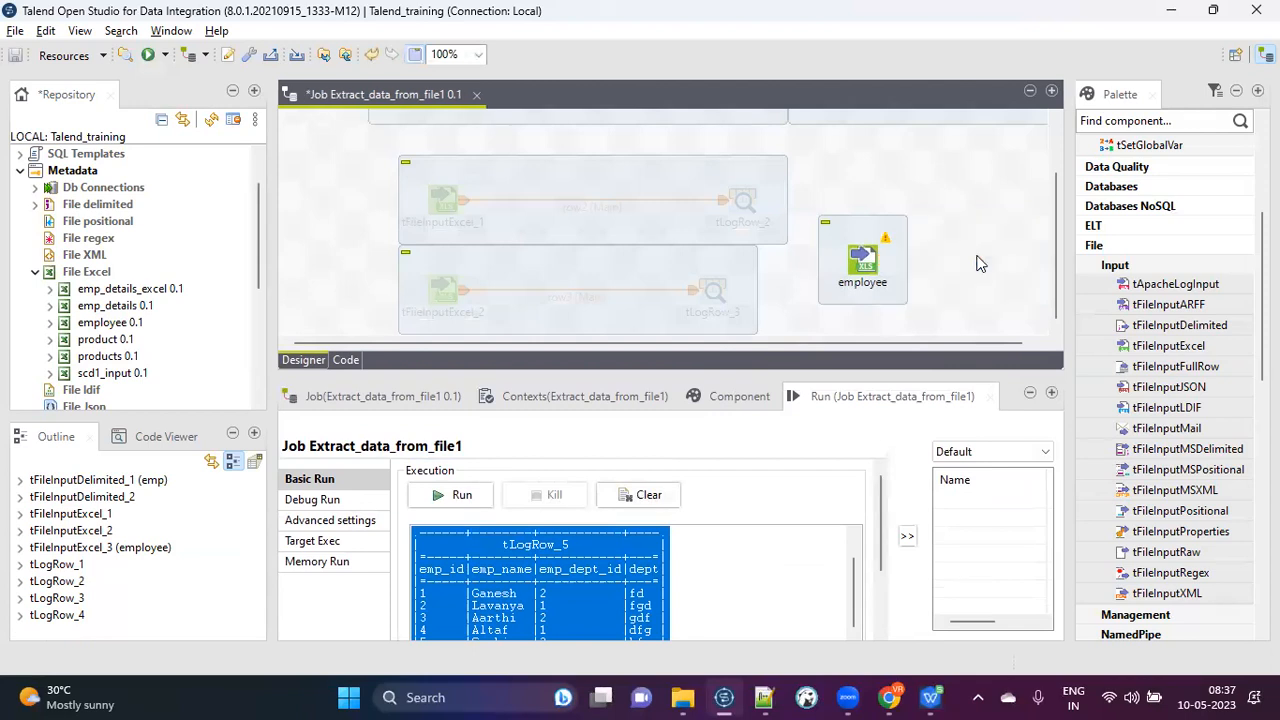
left_click(720, 396)
left_click_drag(728, 360, 727, 255)
scroll(911, 191, "down", 3)
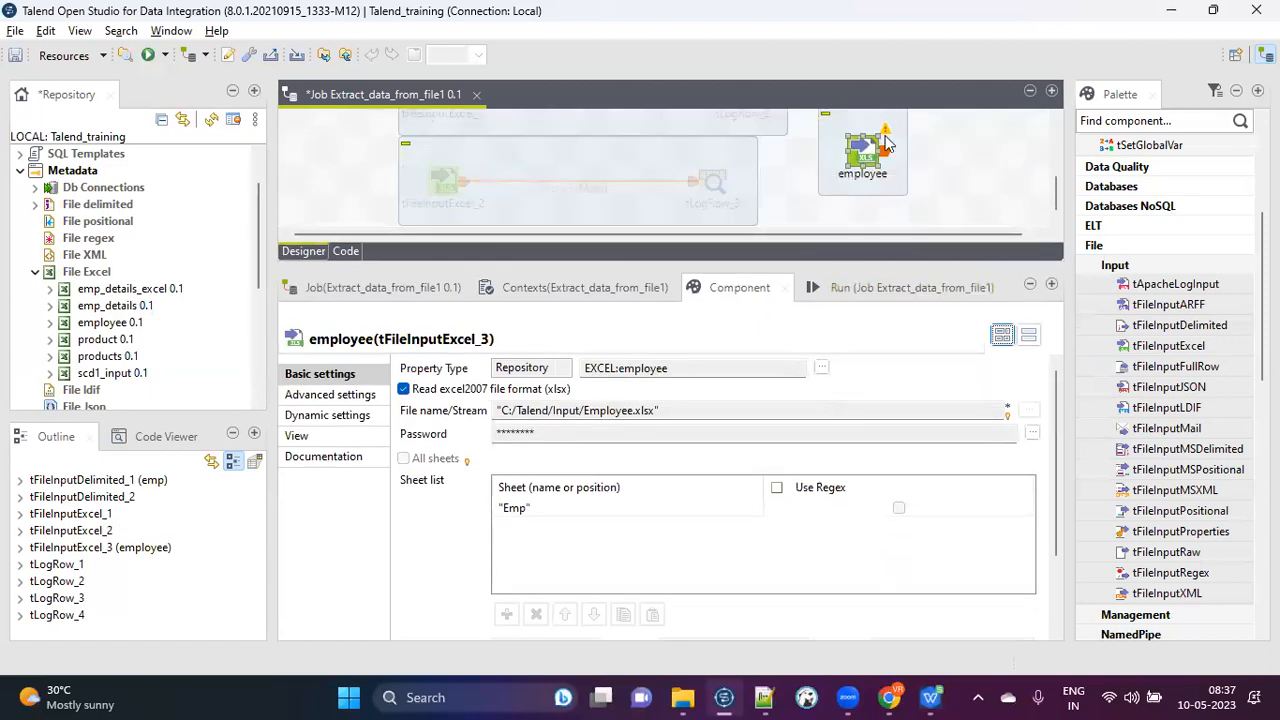
left_click(978, 160)
type("tlog")
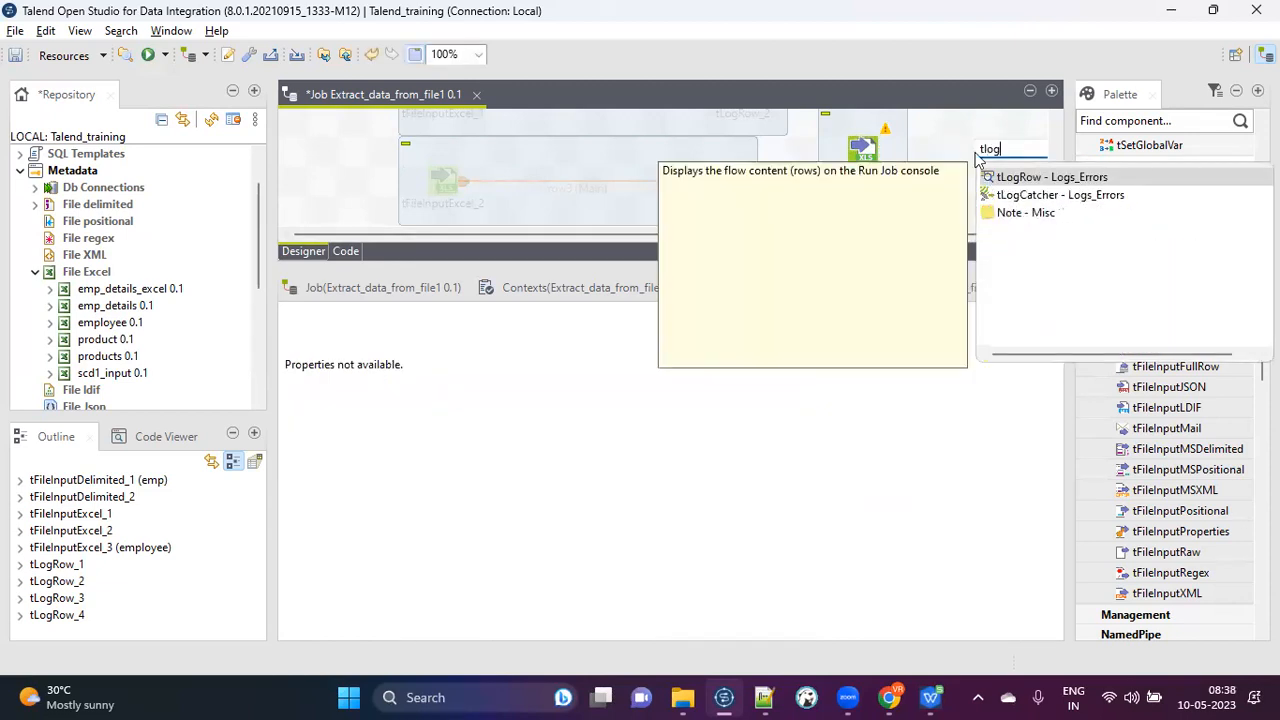
key("Return")
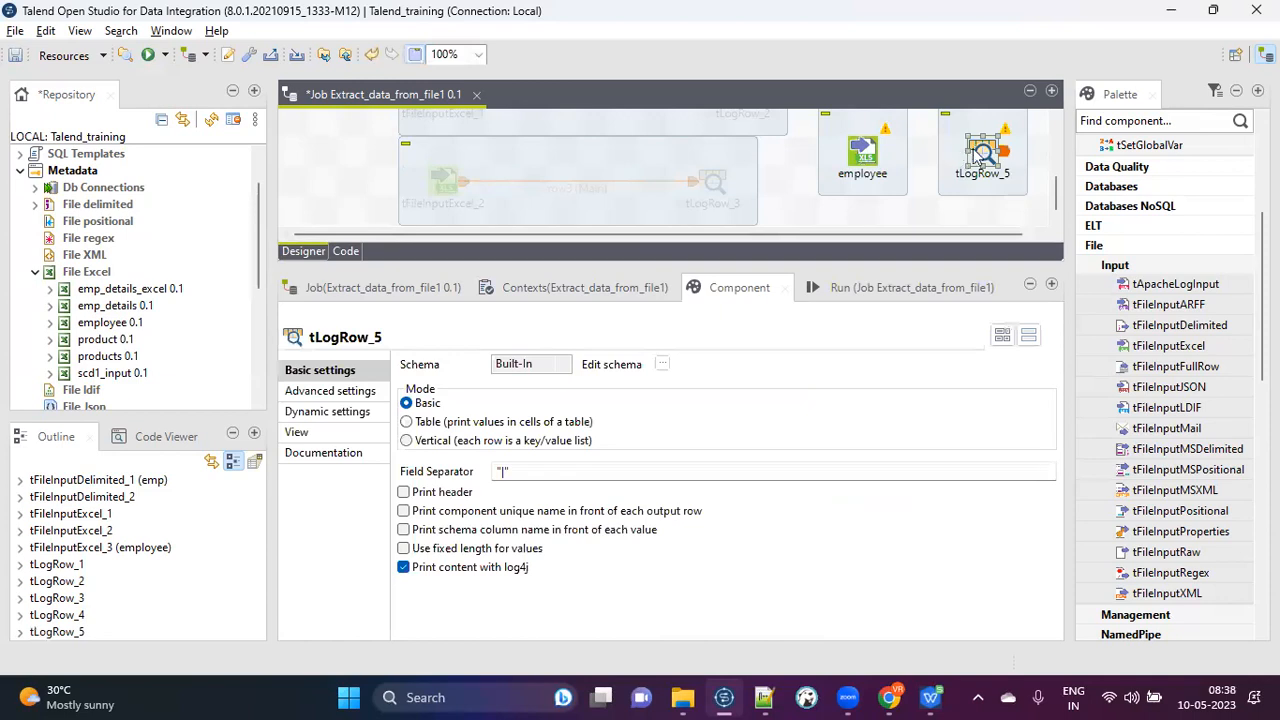
left_click(407, 421)
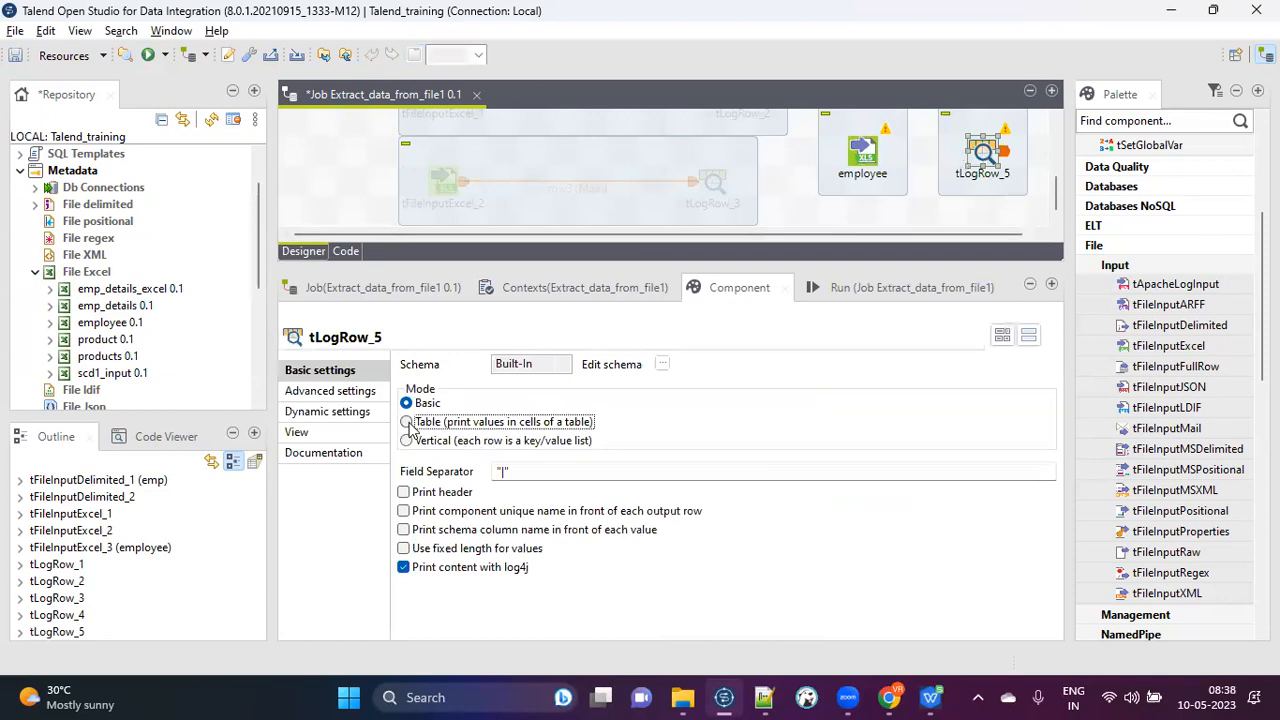
Link the employee input to the replacement tLogRow with a Main row and check the tLogRow's basic settings.
right_click(866, 152)
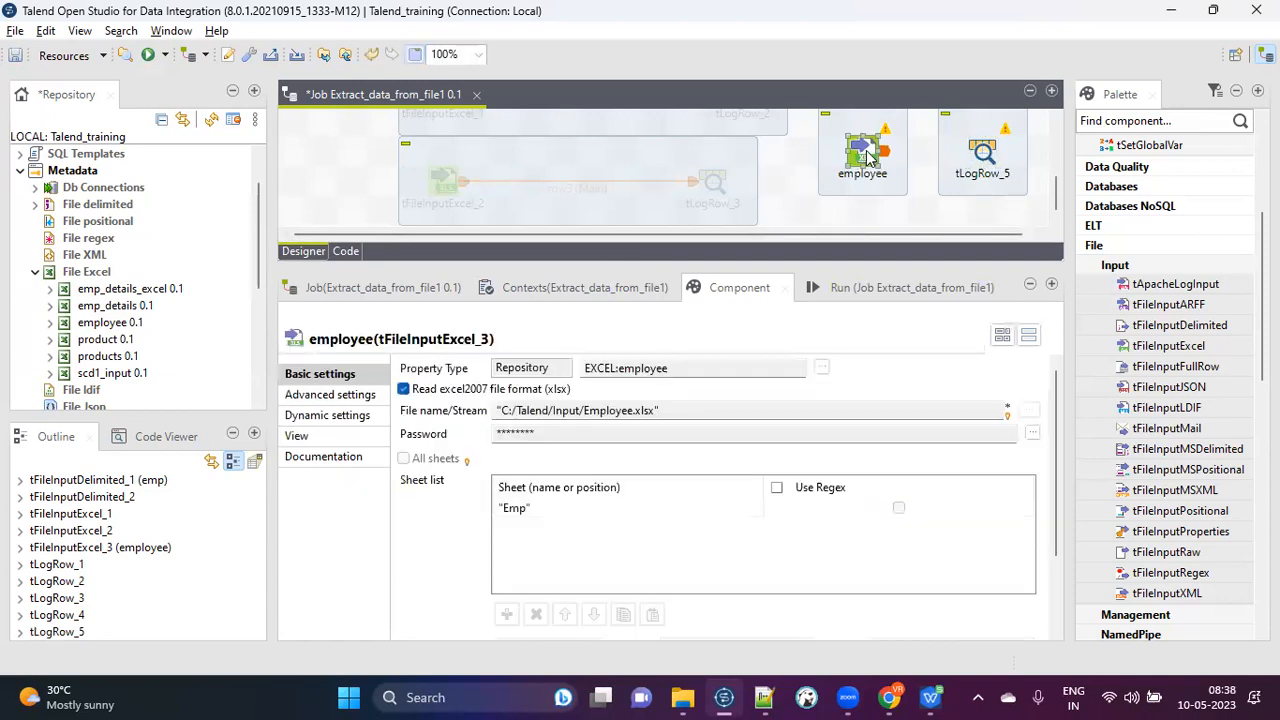
mouse_move(915, 165)
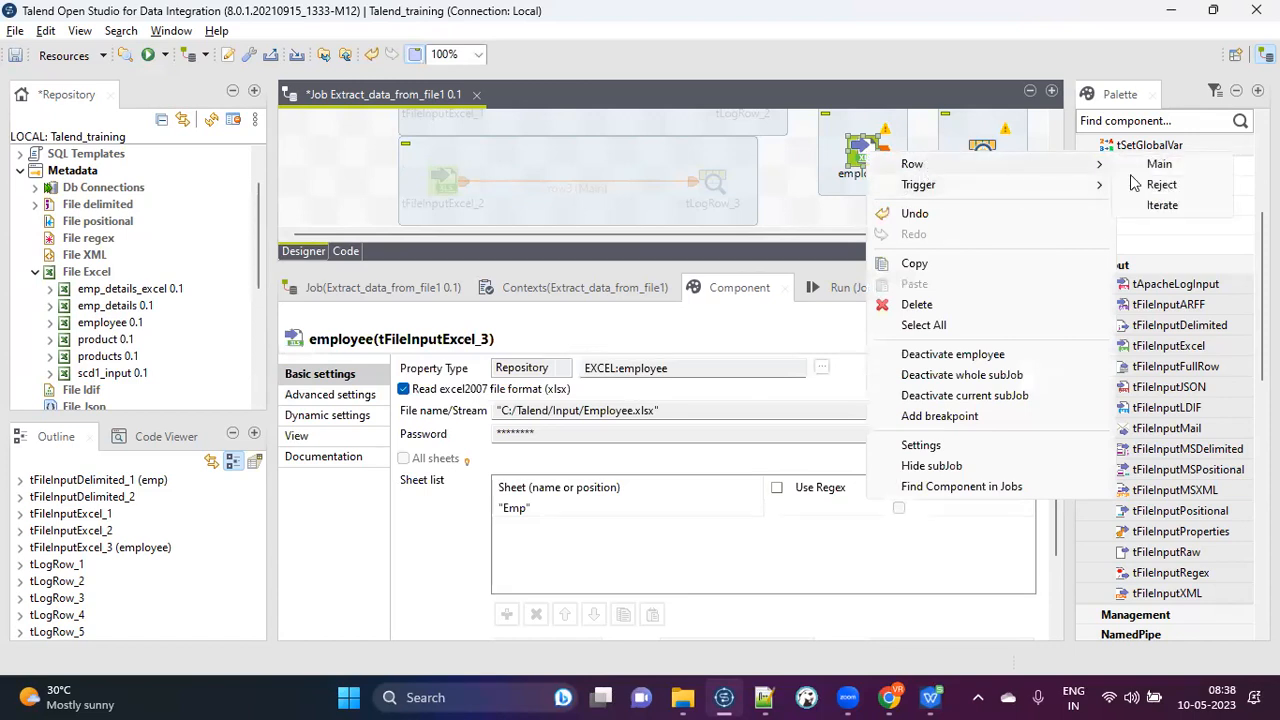
left_click(1160, 165)
left_click(984, 158)
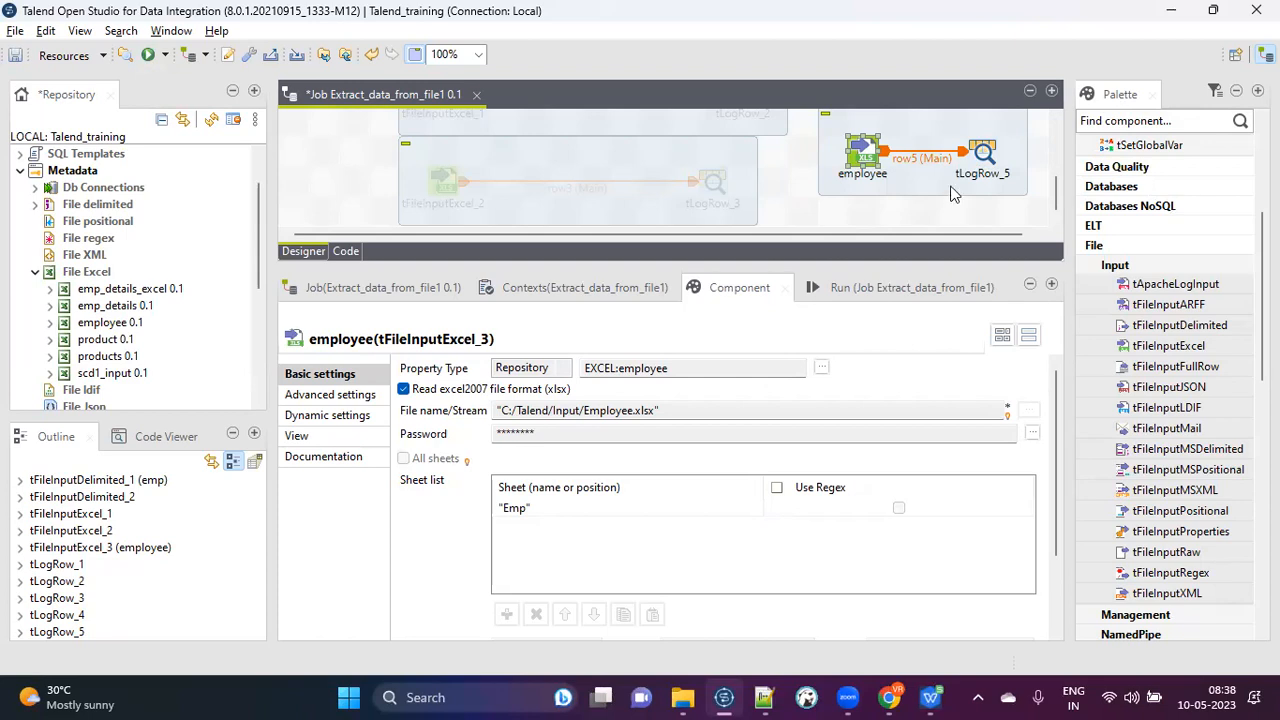
left_click(980, 158)
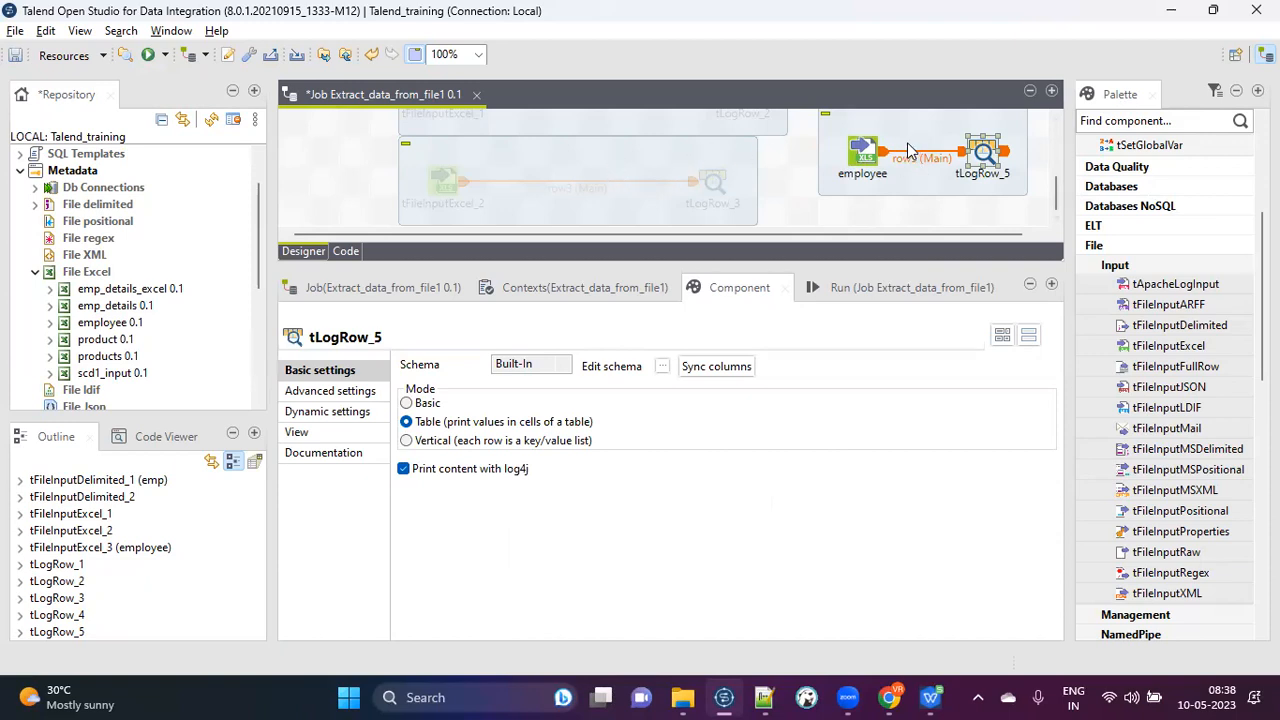
Show the job's run output and highlight the tLogRow_5 table in the console.
key("F6")
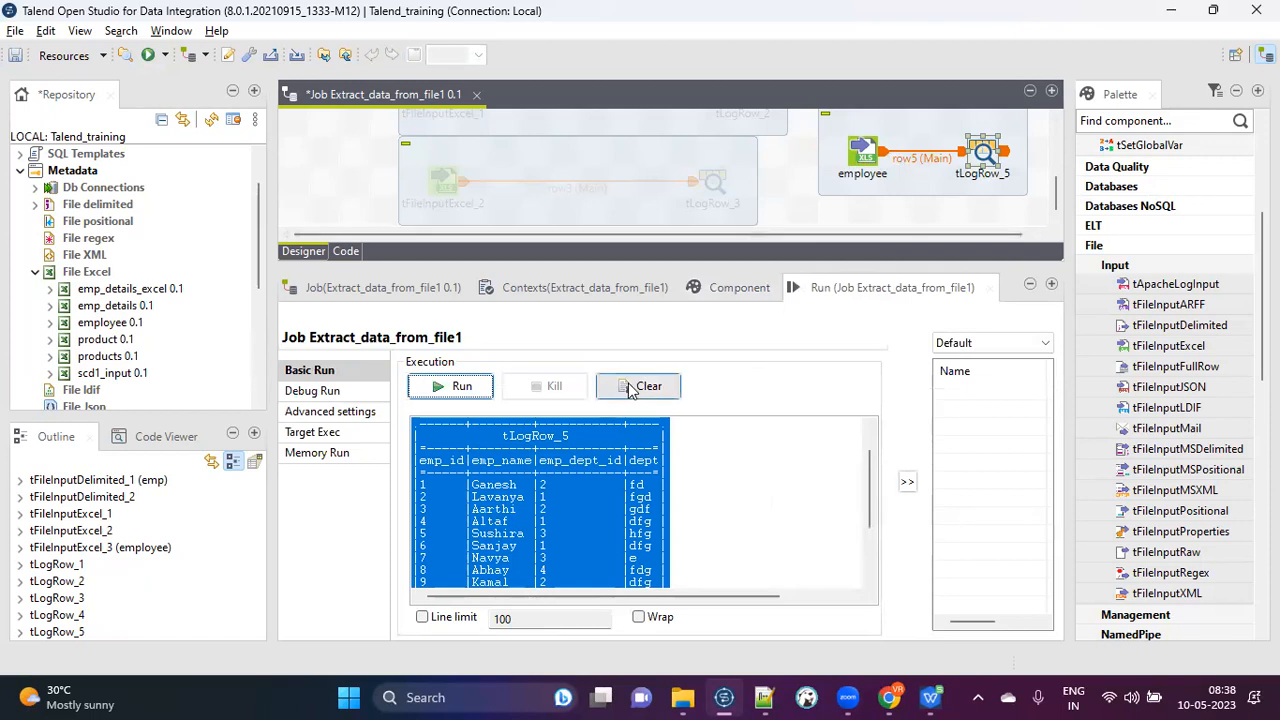
left_click(503, 487)
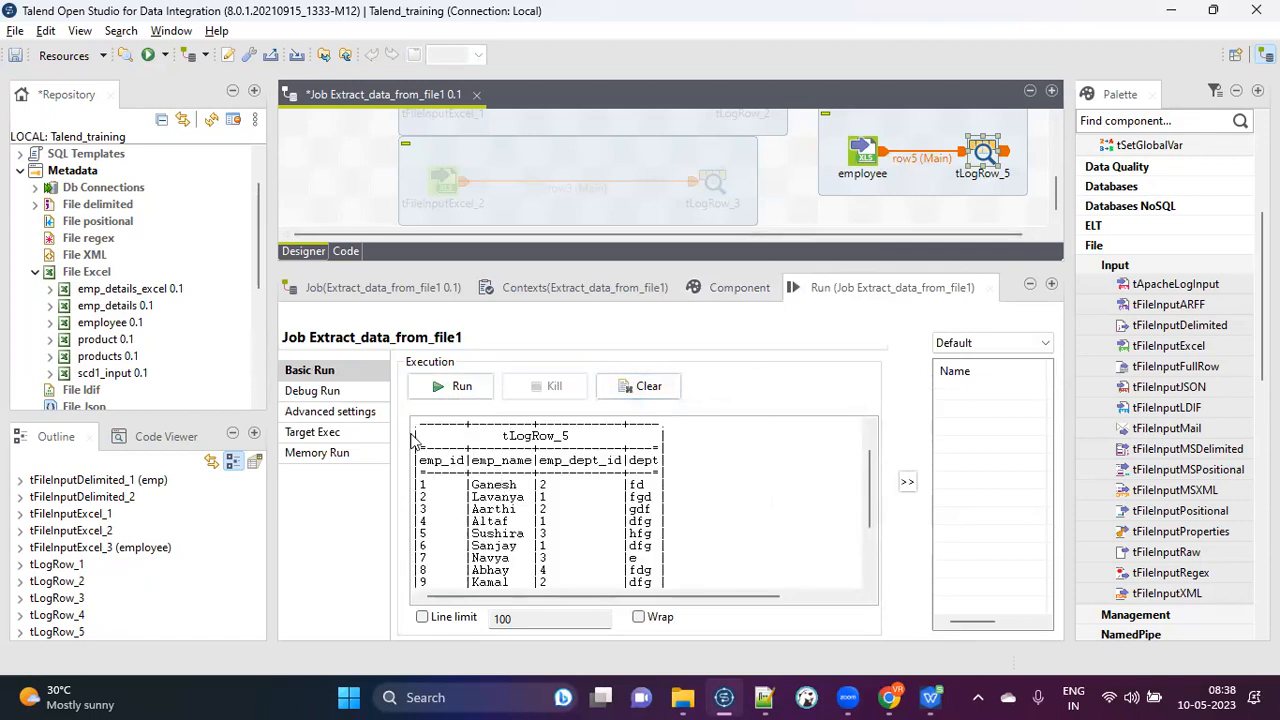
left_click_drag(416, 427, 676, 527)
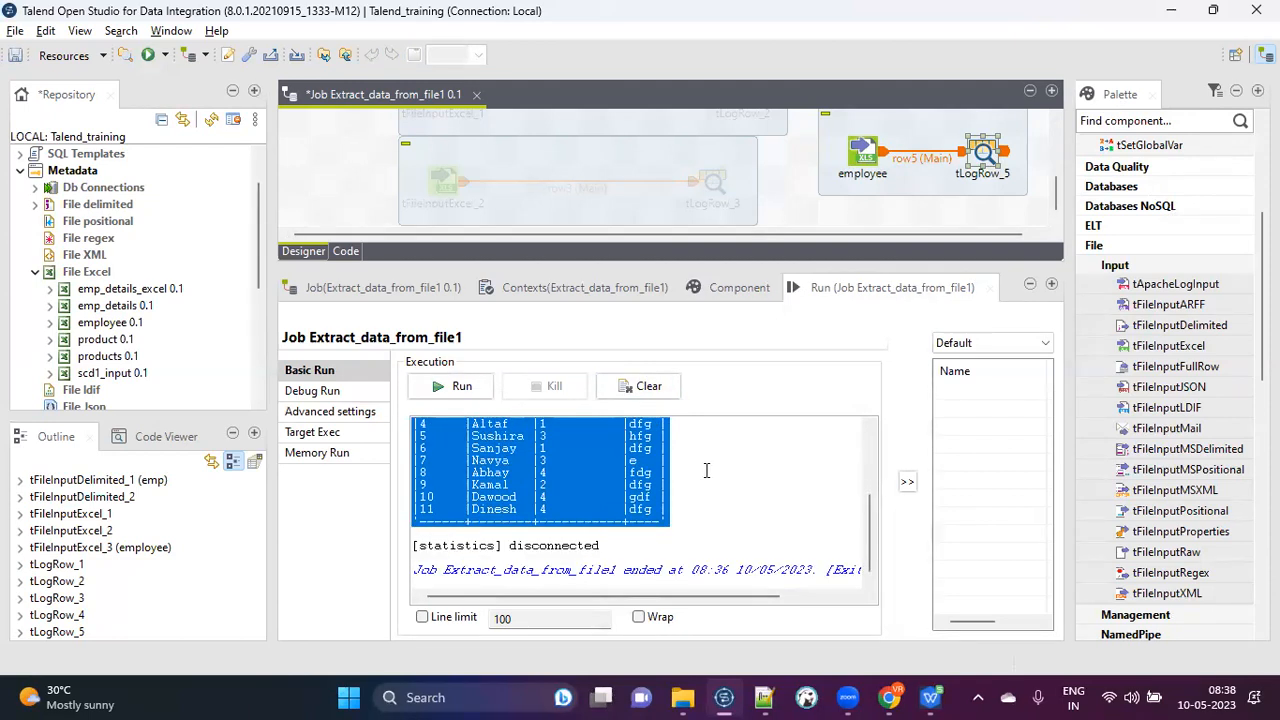
Return to the start of the tLogRow_5 output and enlarge the job design area above it.
scroll(706, 470, "up", 3)
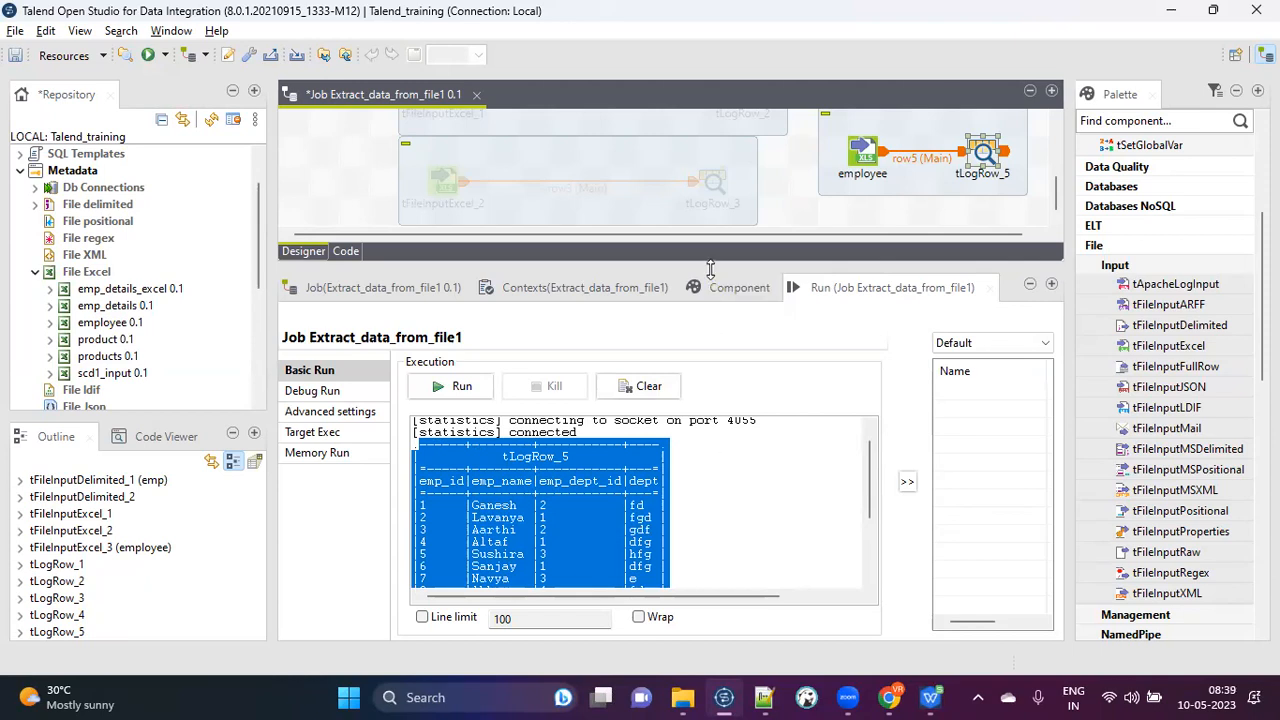
left_click_drag(710, 270, 712, 371)
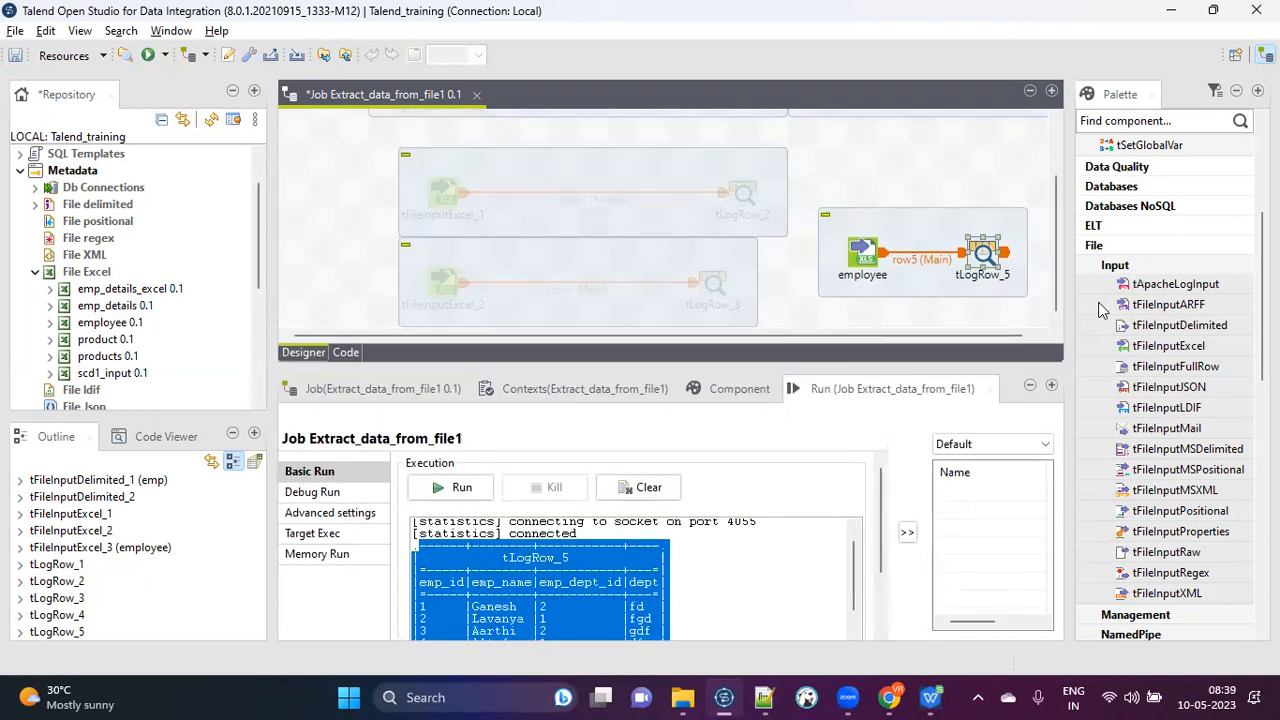
Switch to Notepad++, show 28th_Batch.txt and highlight the Extract, Transform and Load parts of the Assignment Day4 flow line one after another.
left_click(764, 697)
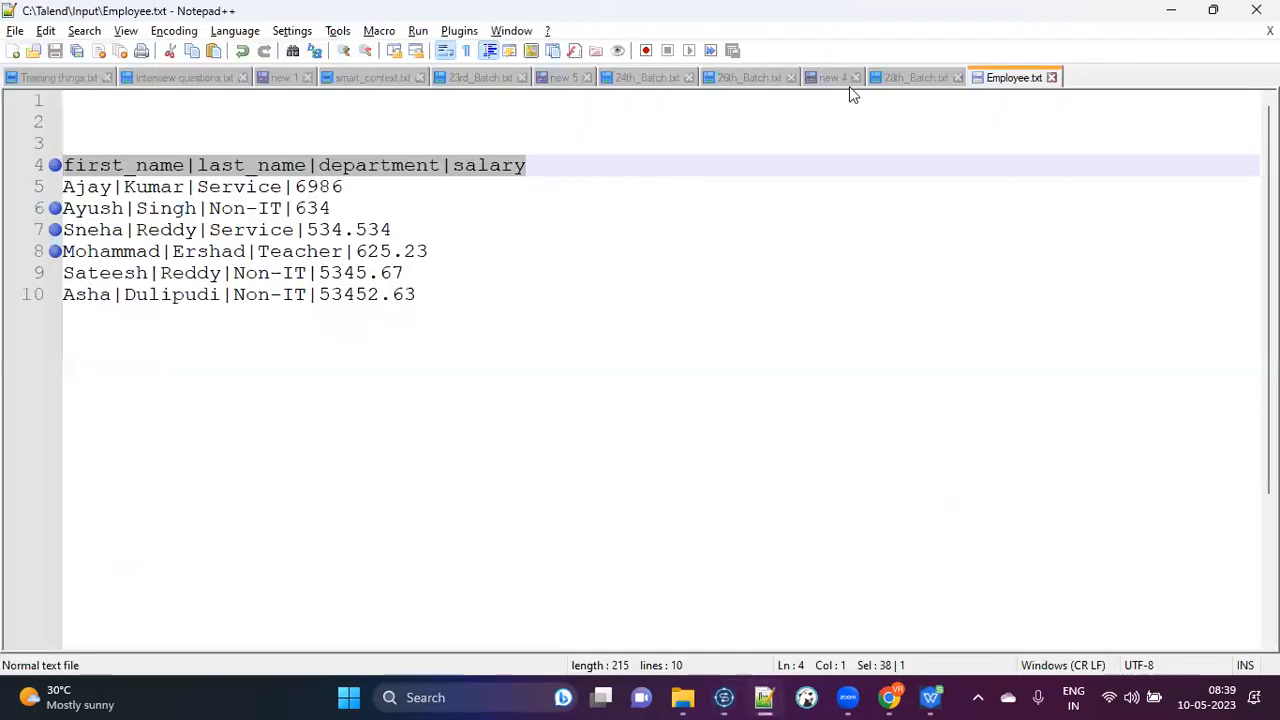
left_click(898, 75)
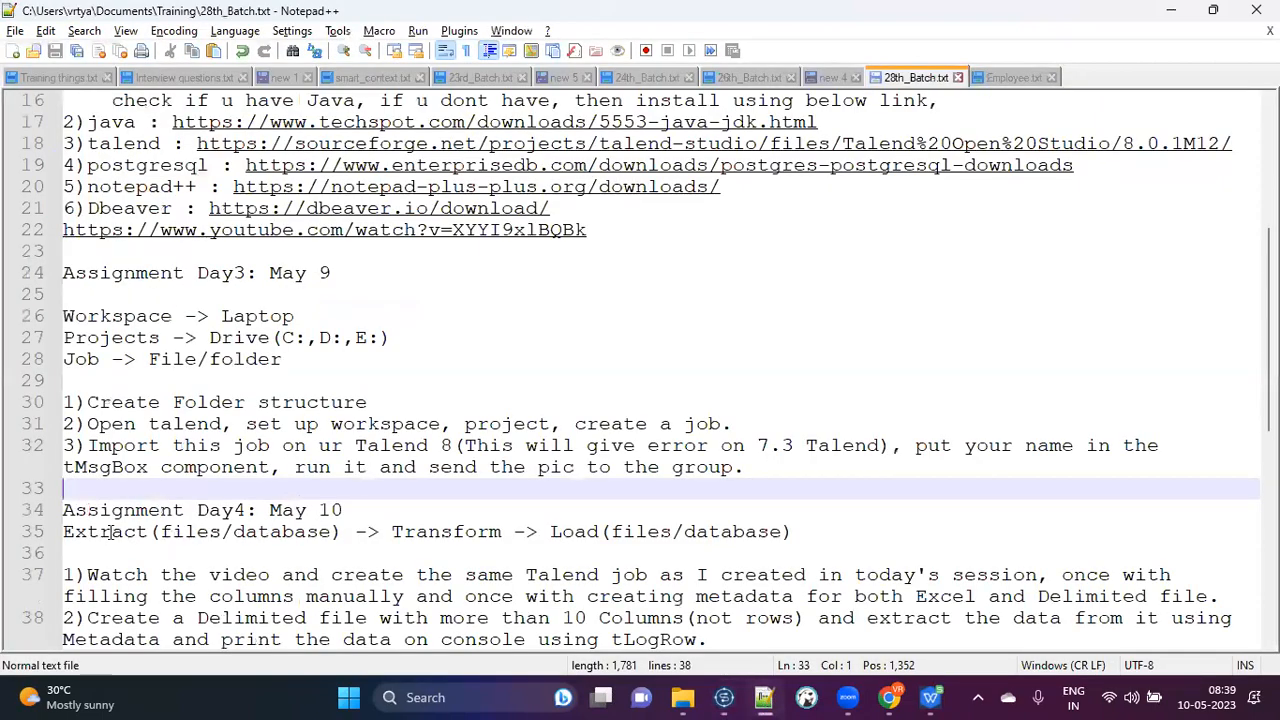
left_click_drag(352, 531, 52, 515)
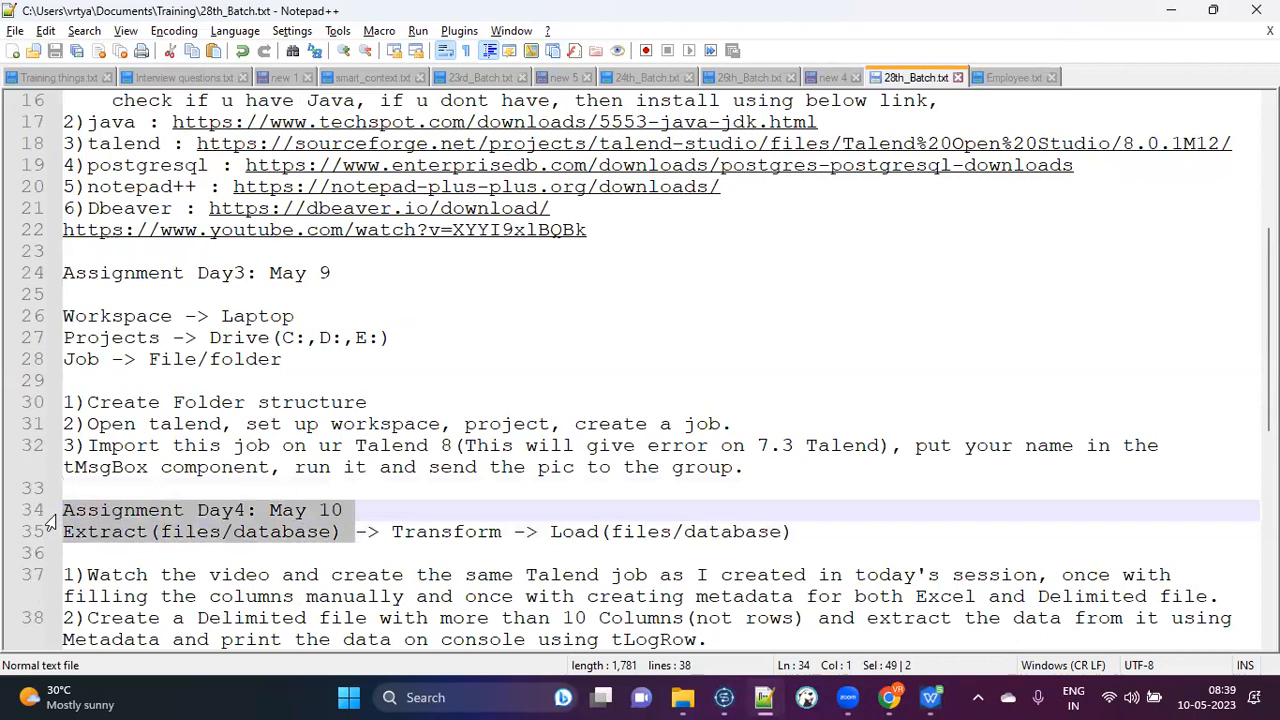
left_click_drag(513, 531, 380, 531)
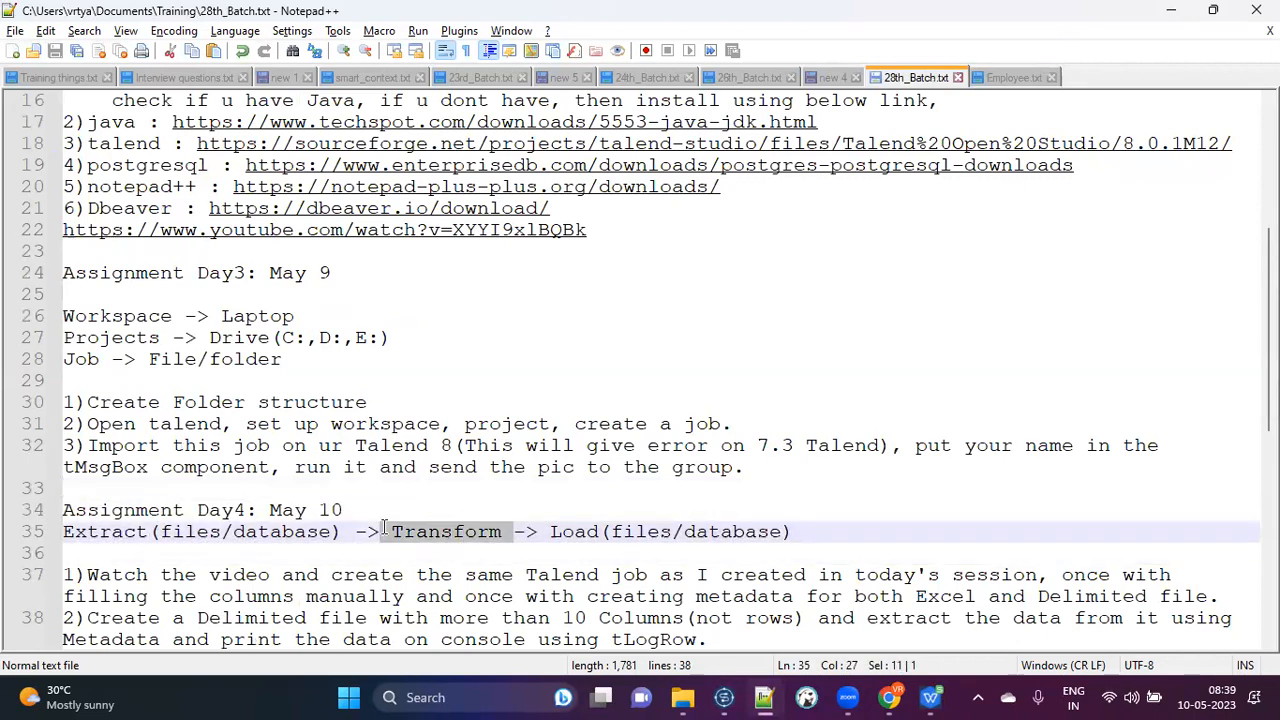
left_click_drag(550, 531, 810, 536)
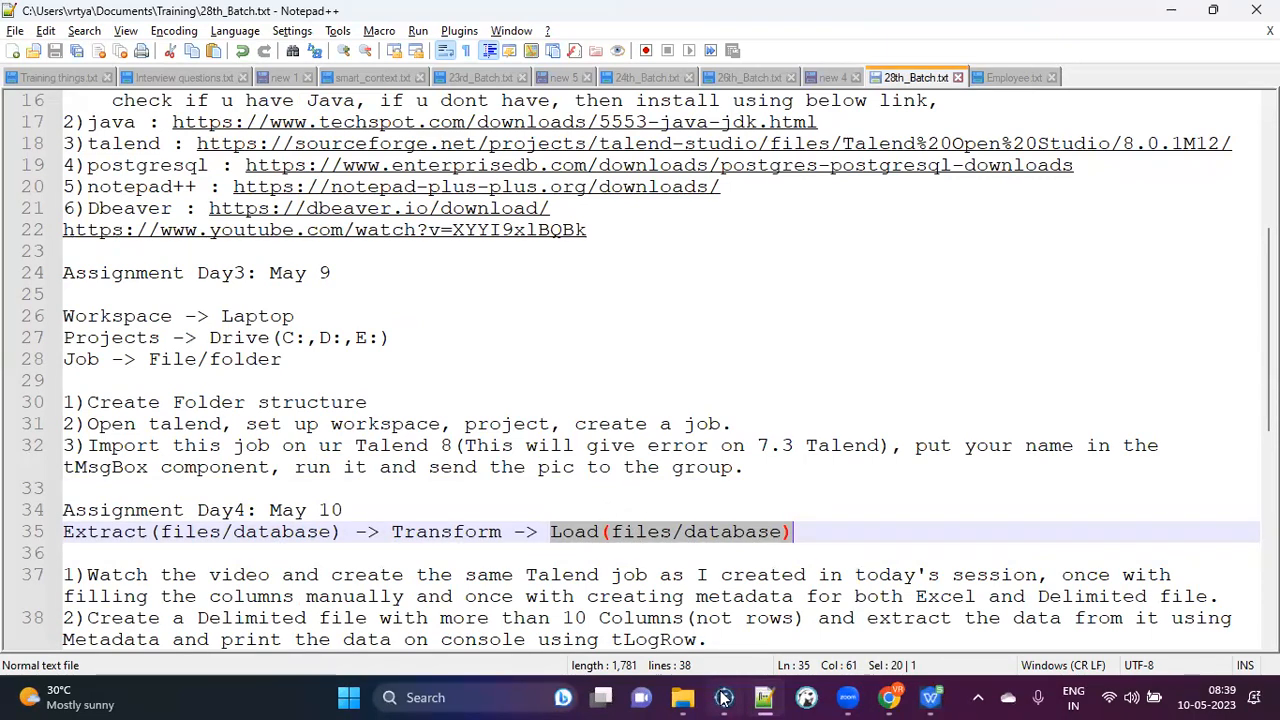
Switch to File Explorer, go to the Output folder in C:\Talend and open the batch28_excel workbook.
left_click(682, 698)
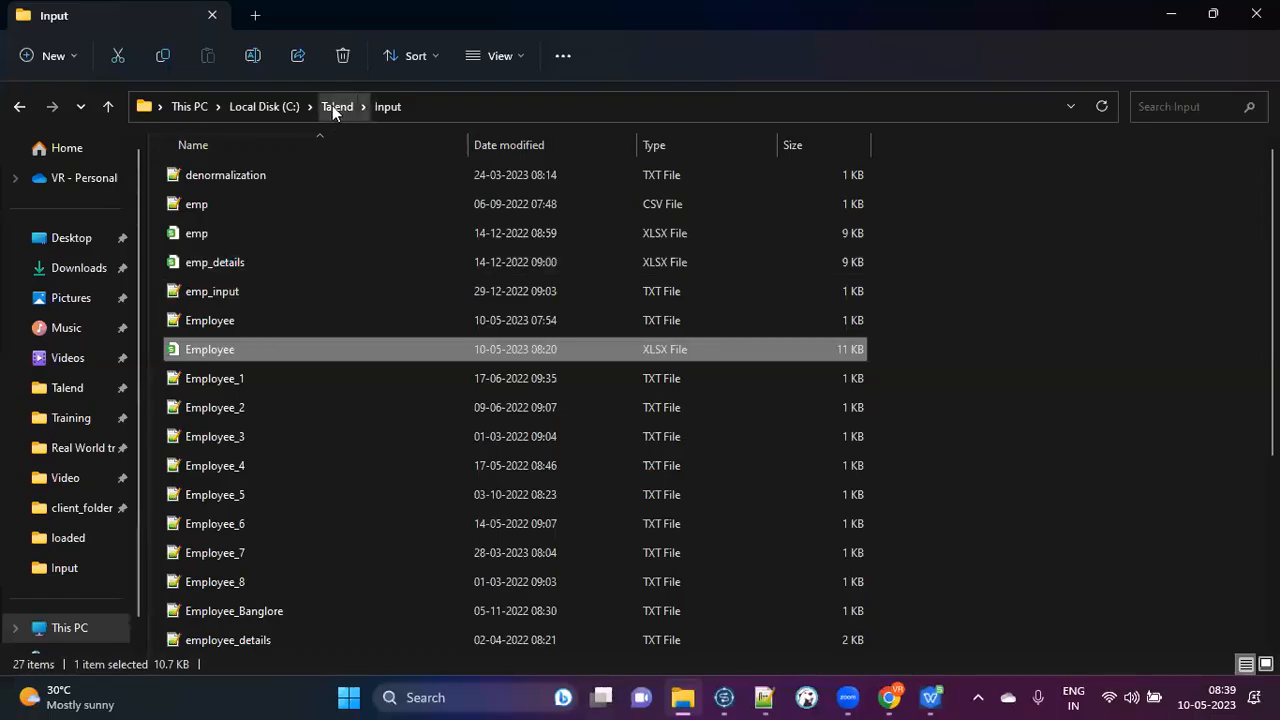
left_click(336, 107)
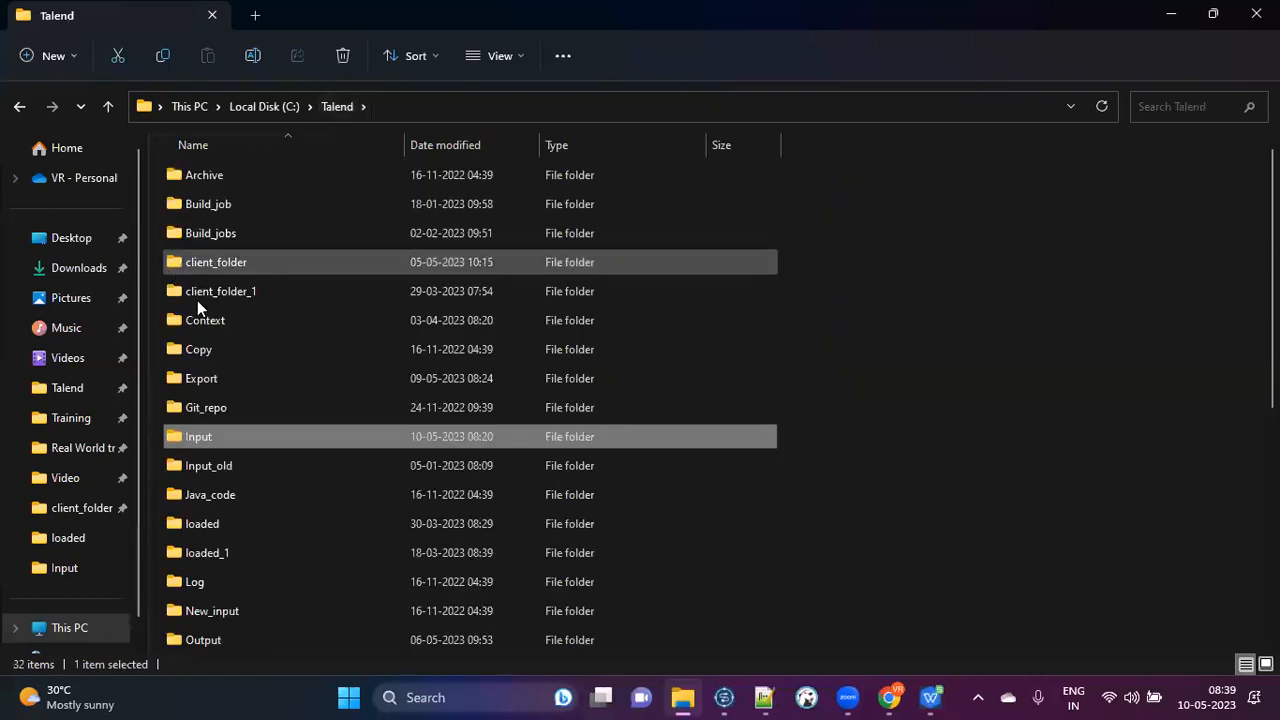
double_click(210, 641)
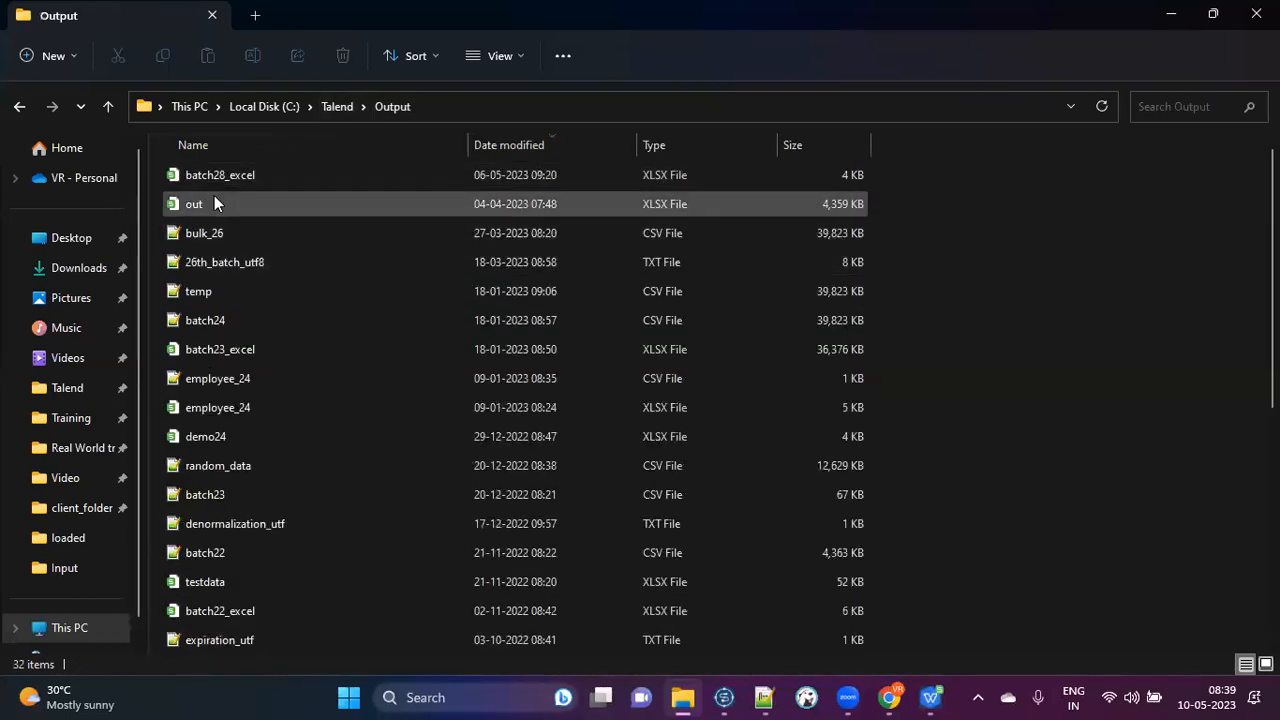
left_click(236, 172)
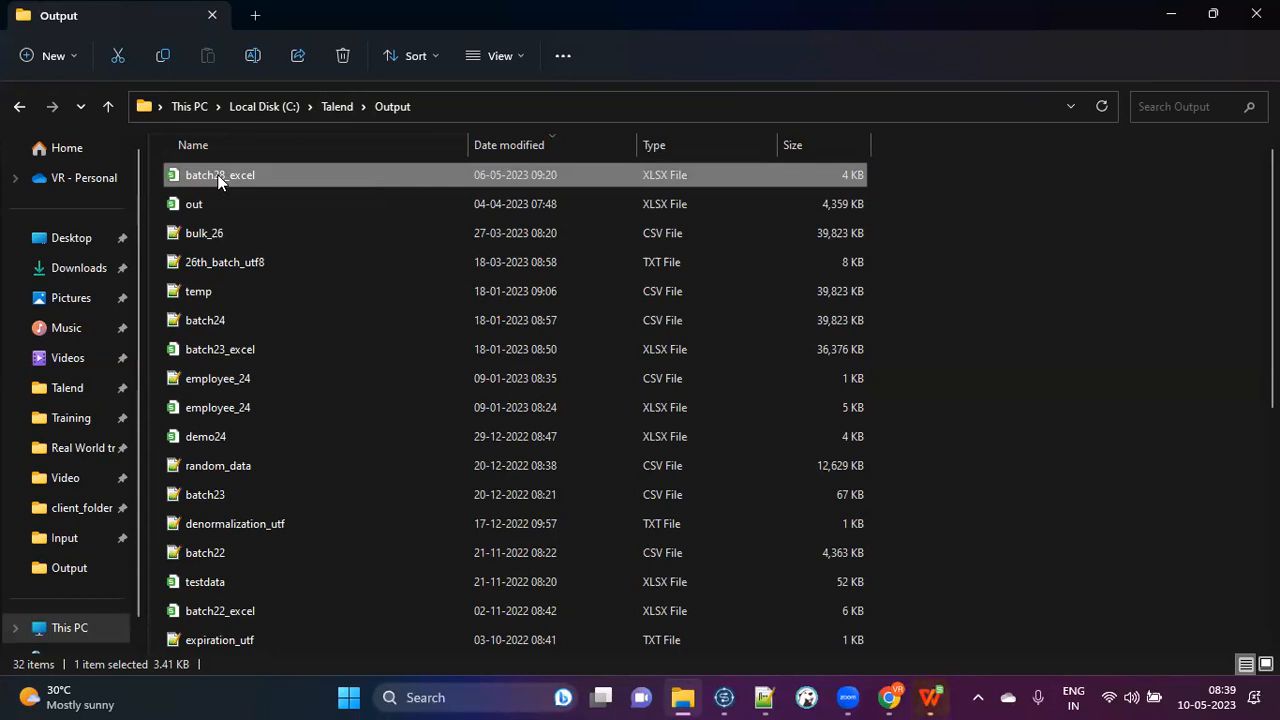
Switch to WPS Office and view the batch28_excel.xlsx data, followed by the Emp sheet of Employee.xlsx.
left_click(930, 697)
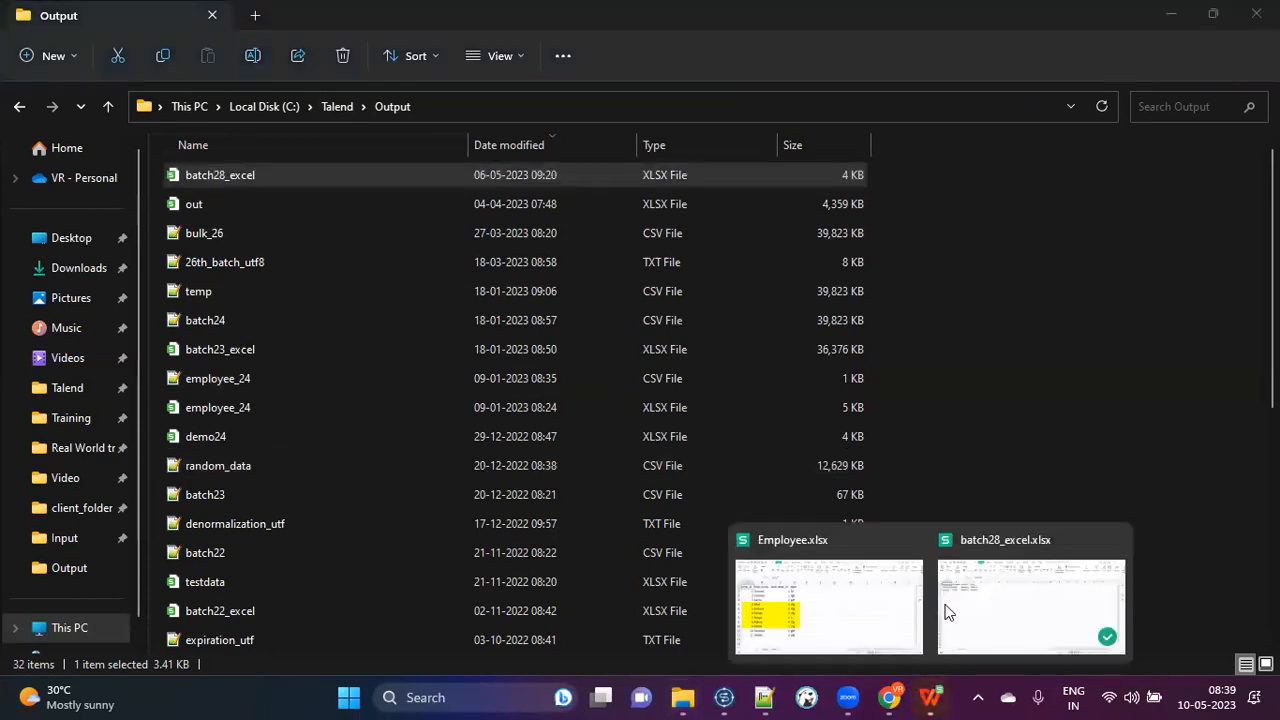
left_click(1012, 585)
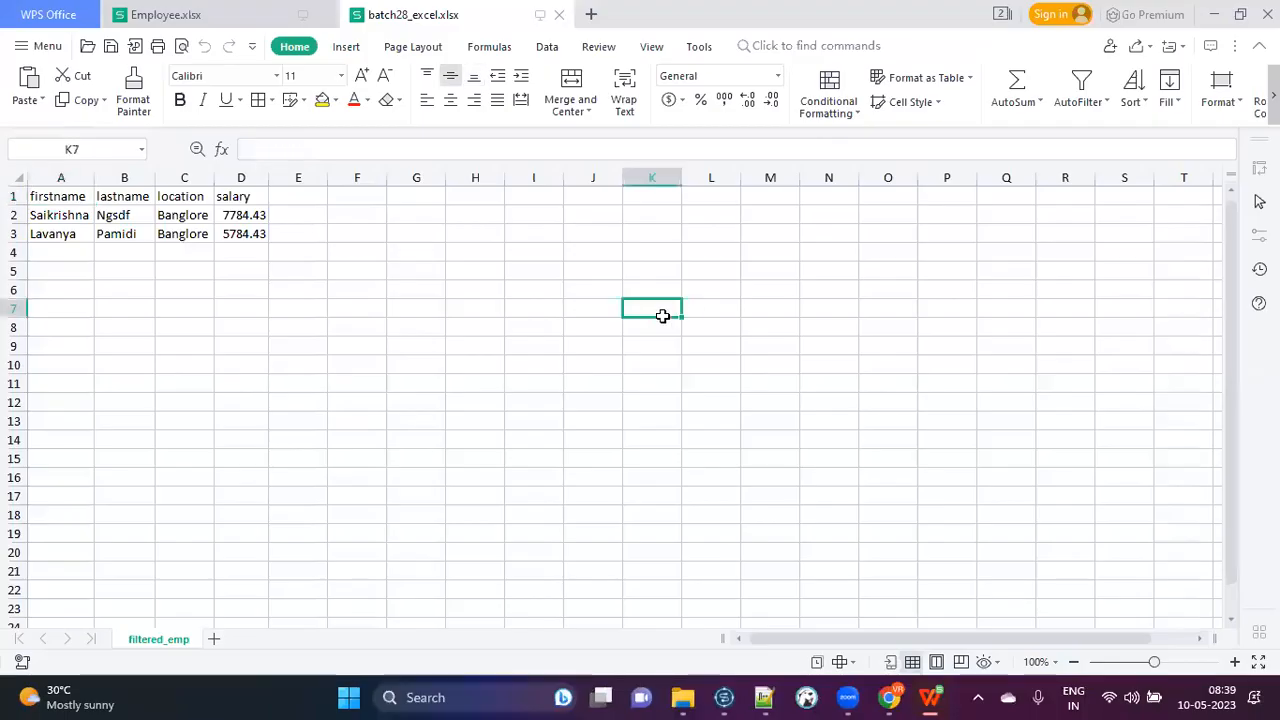
left_click(212, 22)
left_click(591, 392)
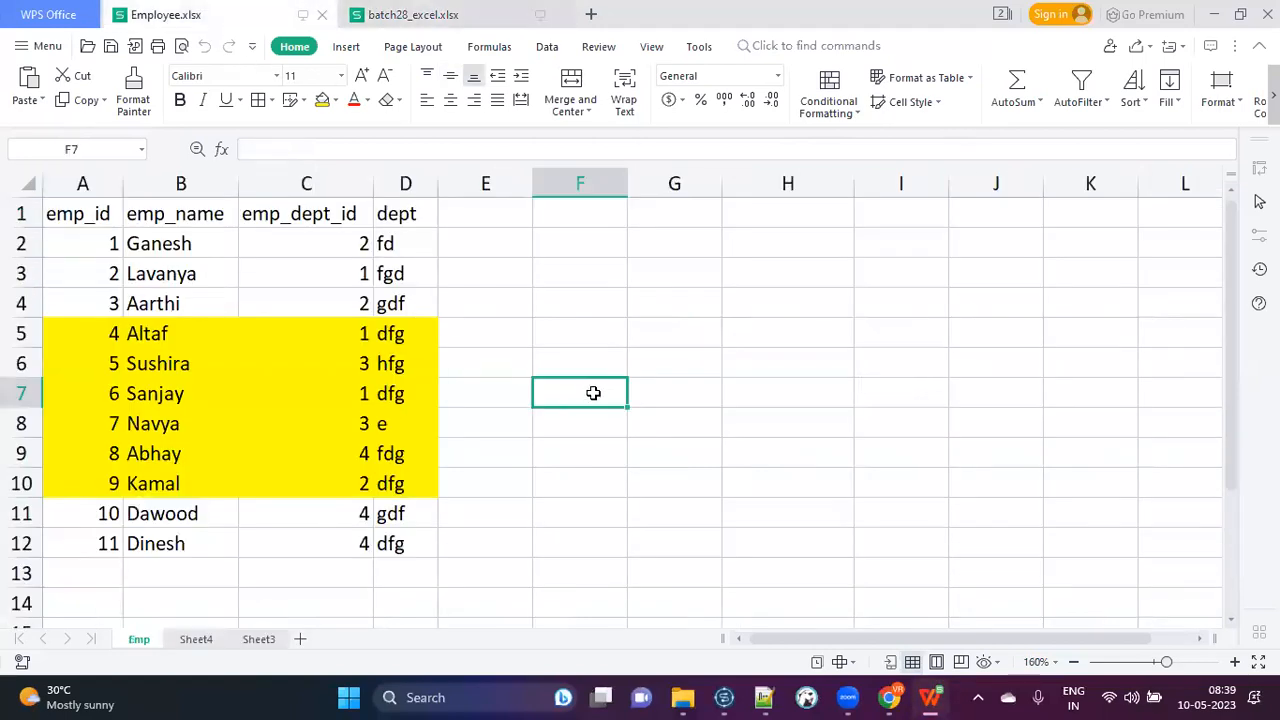
Switch back to Talend and expand the Output group of the File components to show the available file output components.
left_click(726, 697)
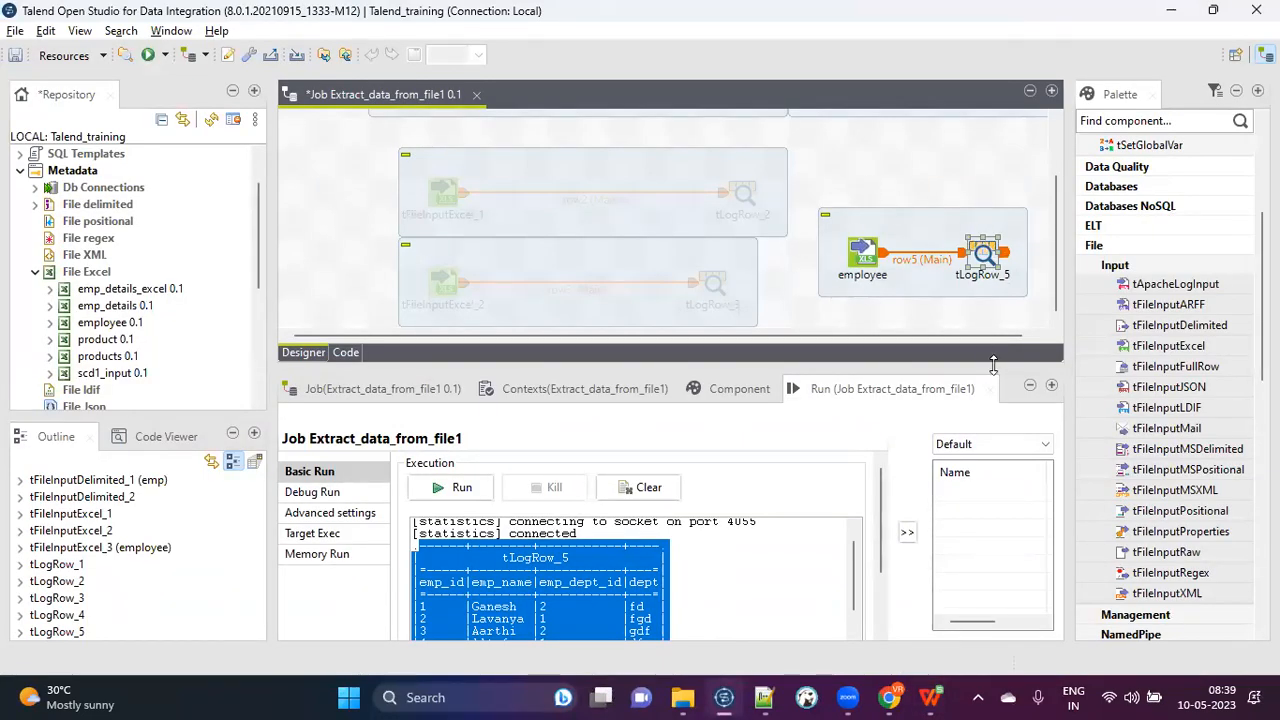
scroll(1137, 460, "down", 5)
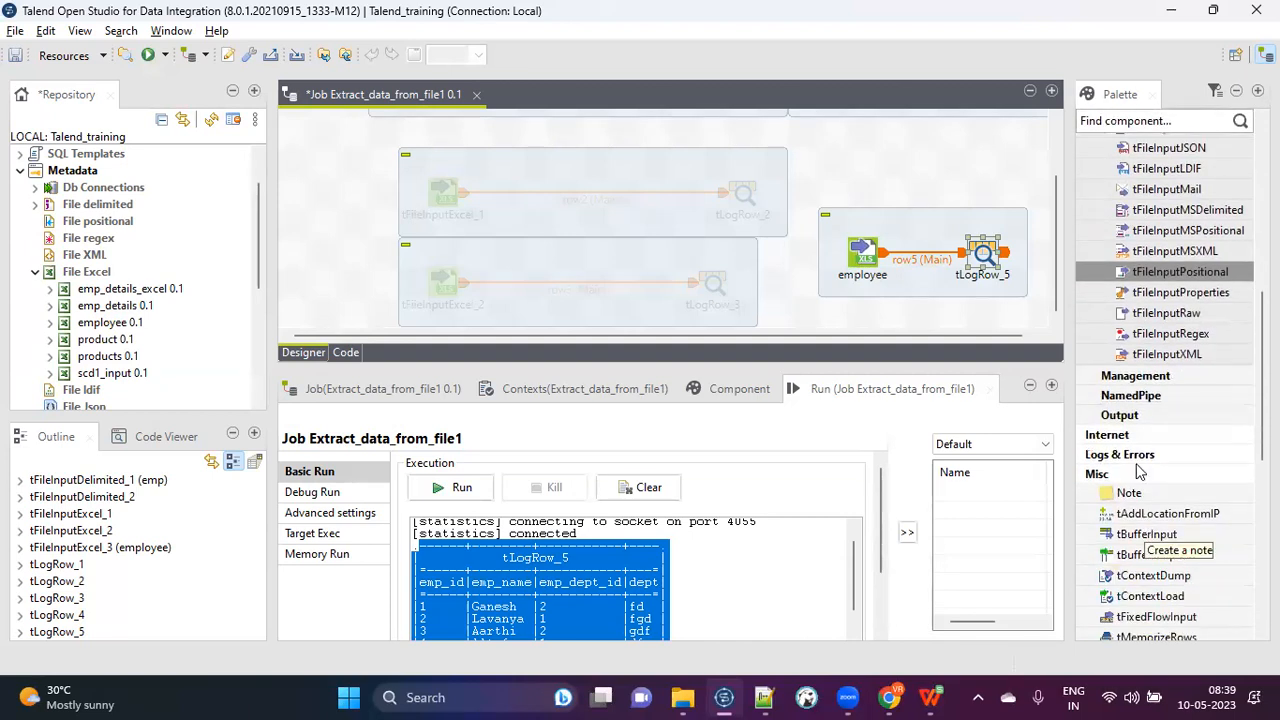
left_click(1119, 414)
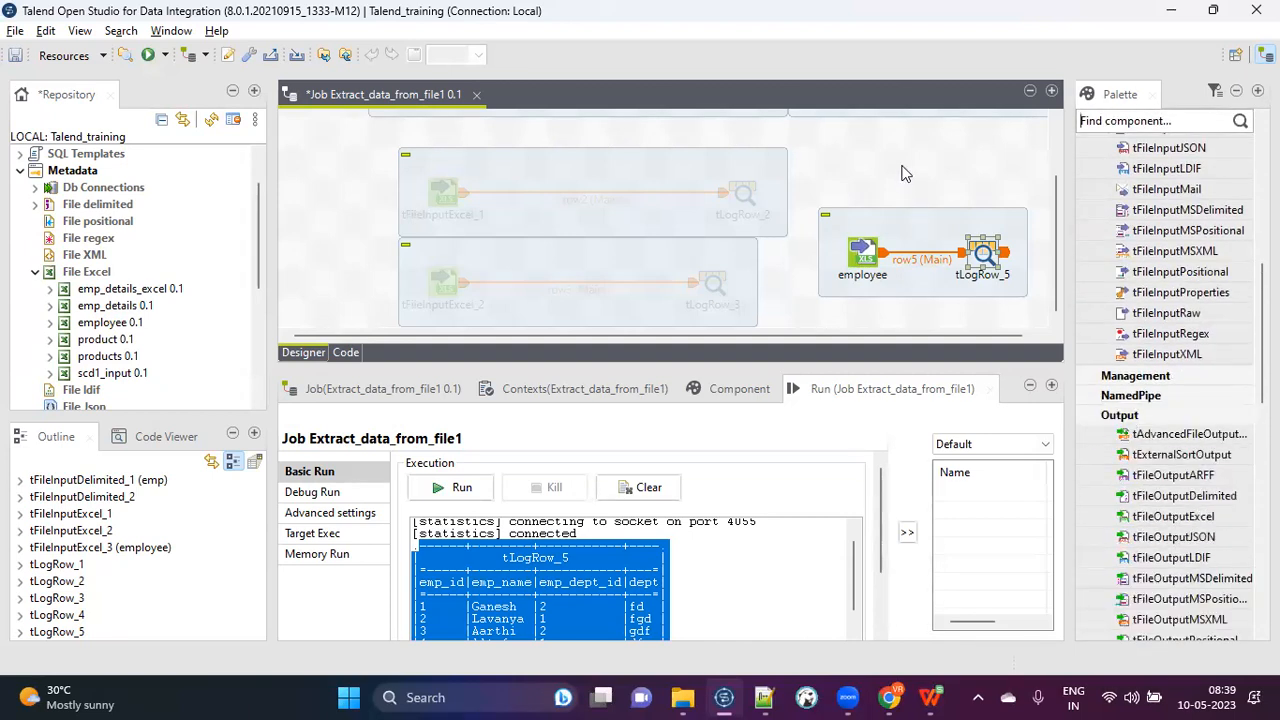
Search for the tDBOutput component in the design area and close the search without adding anything.
left_click(903, 173)
type("tbdout")
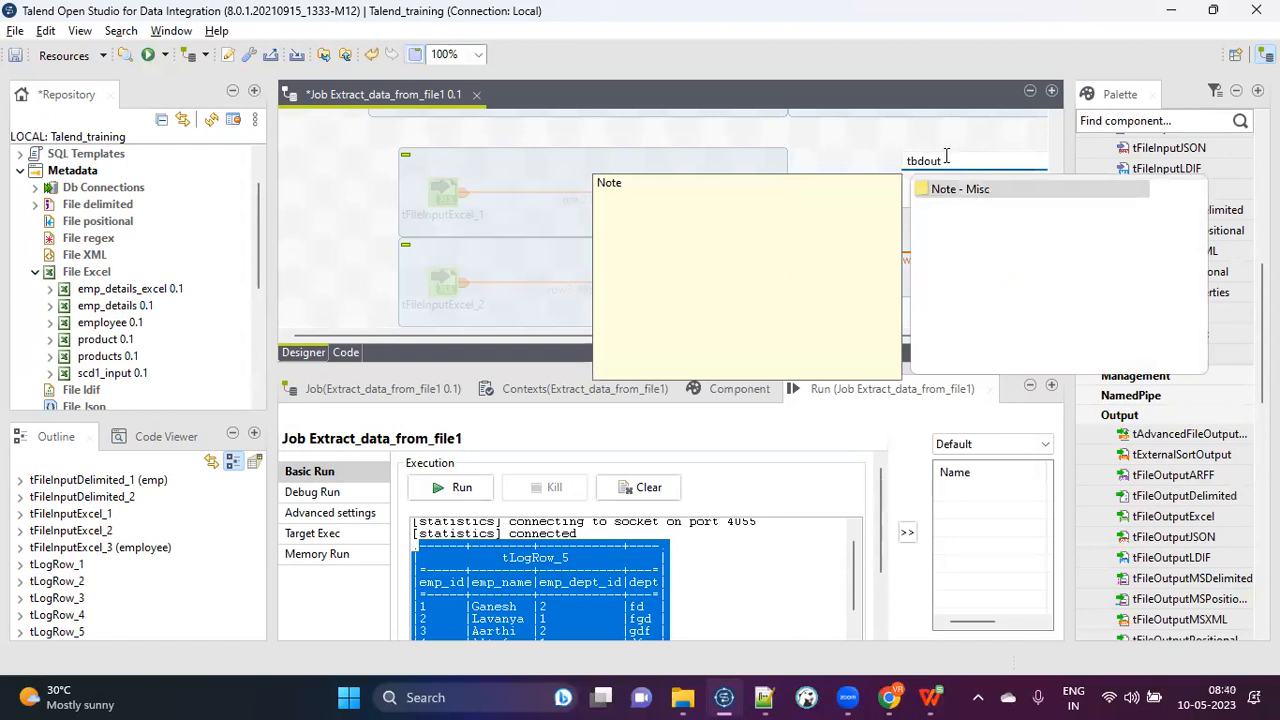
key("BackSpace")
key("BackSpace")
key("BackSpace")
key("BackSpace")
type("d")
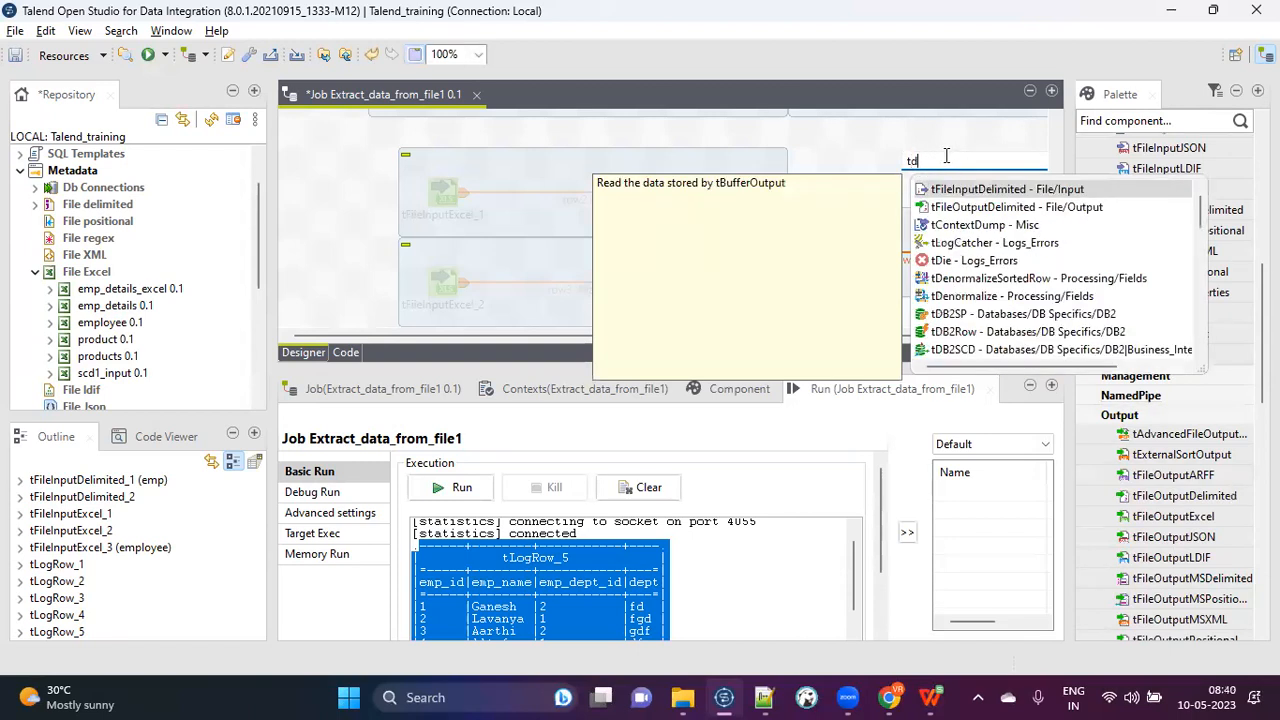
type("bou")
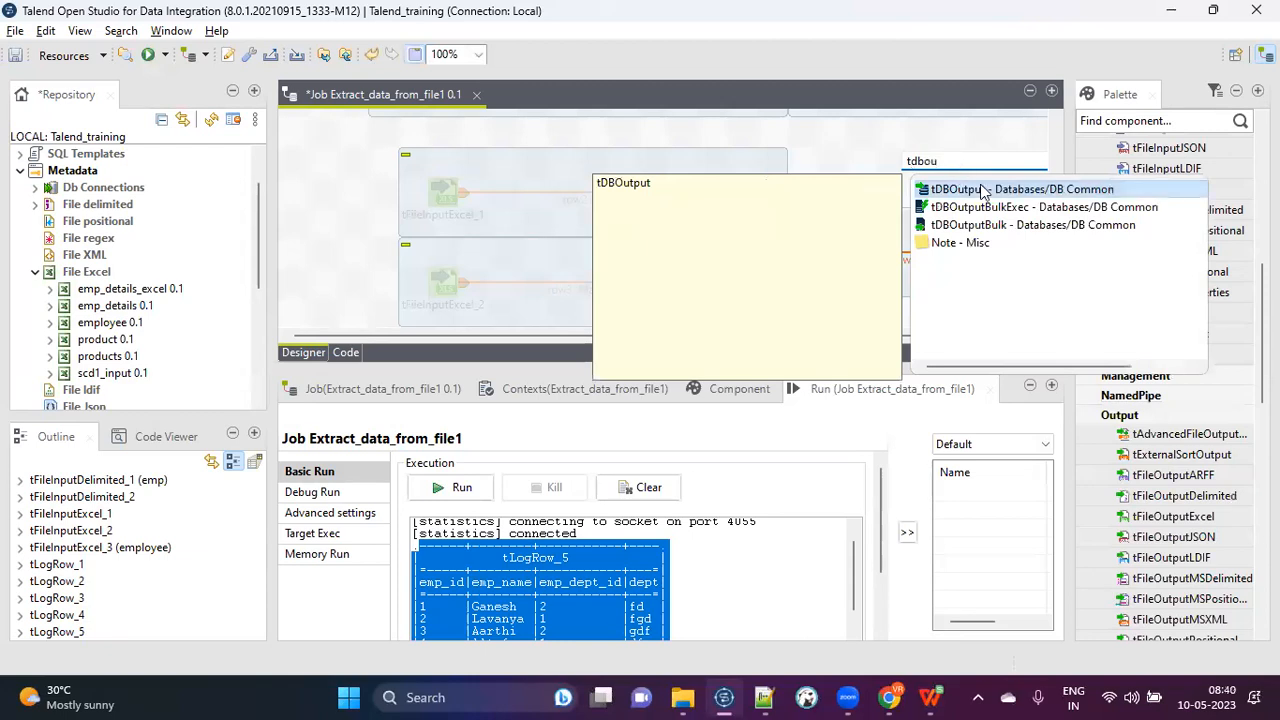
key("Escape")
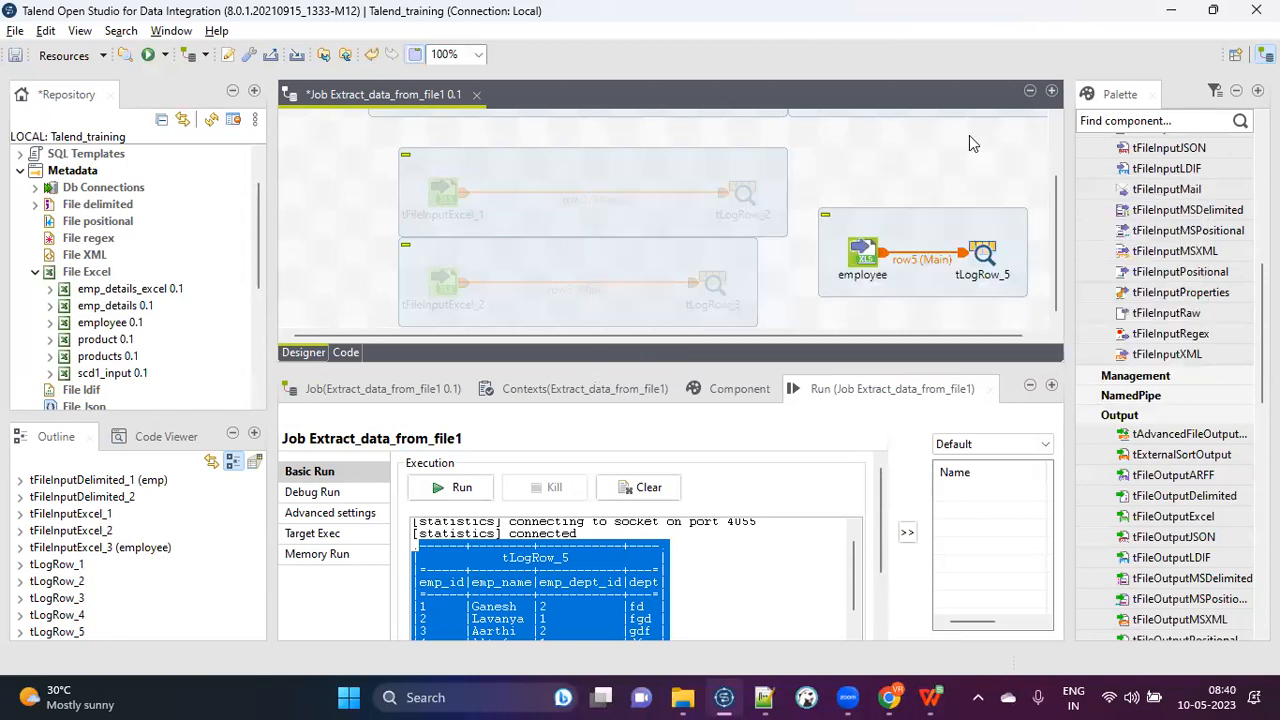